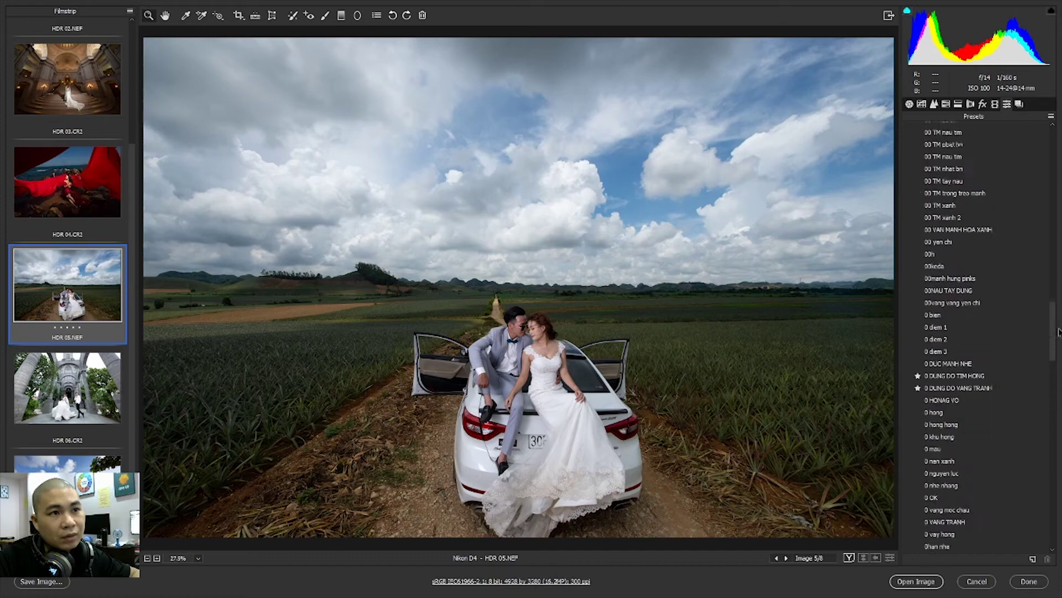
scroll(938, 335, up, 3)
Step: Apply the 00keda preset to HDR 05.NEF and set Highlights to -13
click(938, 335)
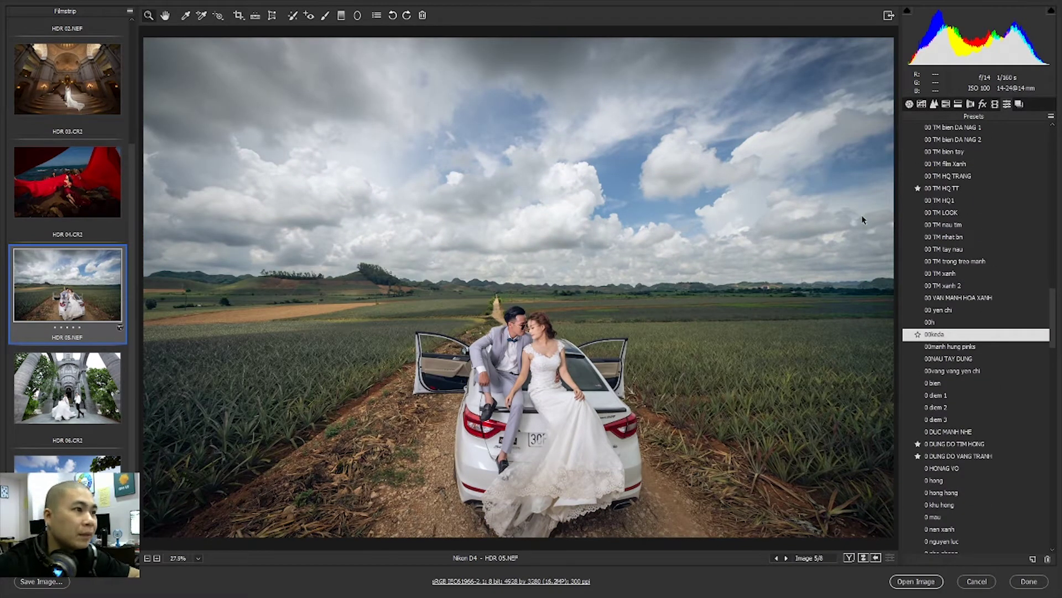
click(909, 104)
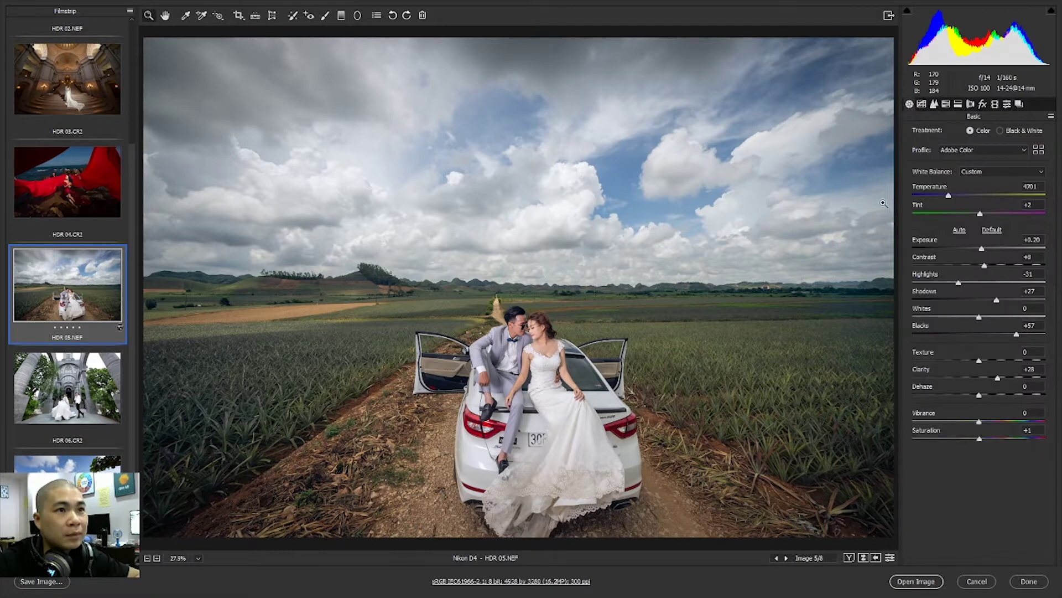
drag(959, 282, 1027, 282)
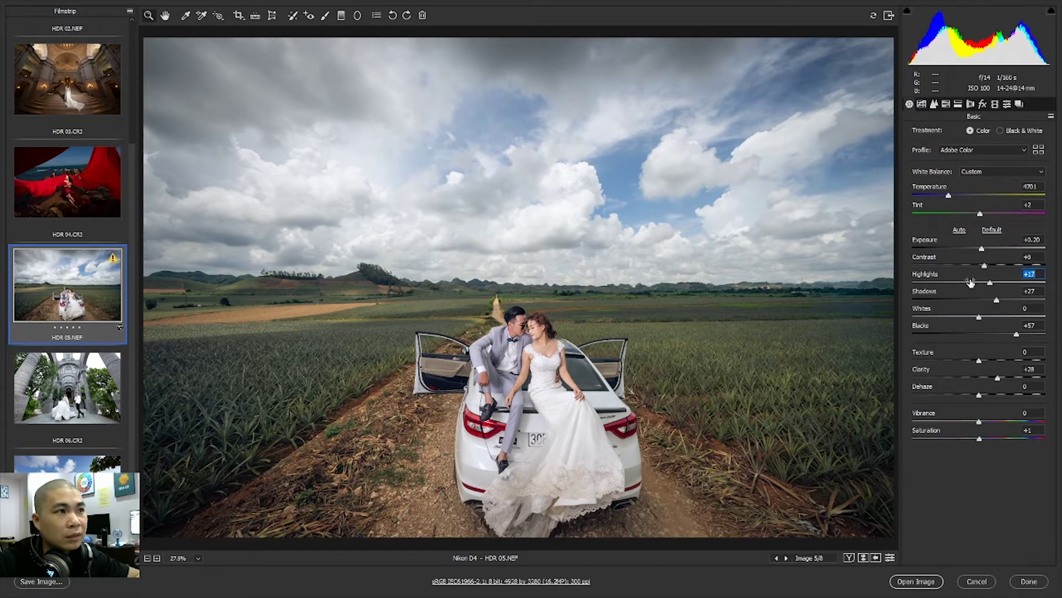
click(961, 284)
drag(961, 284, 970, 284)
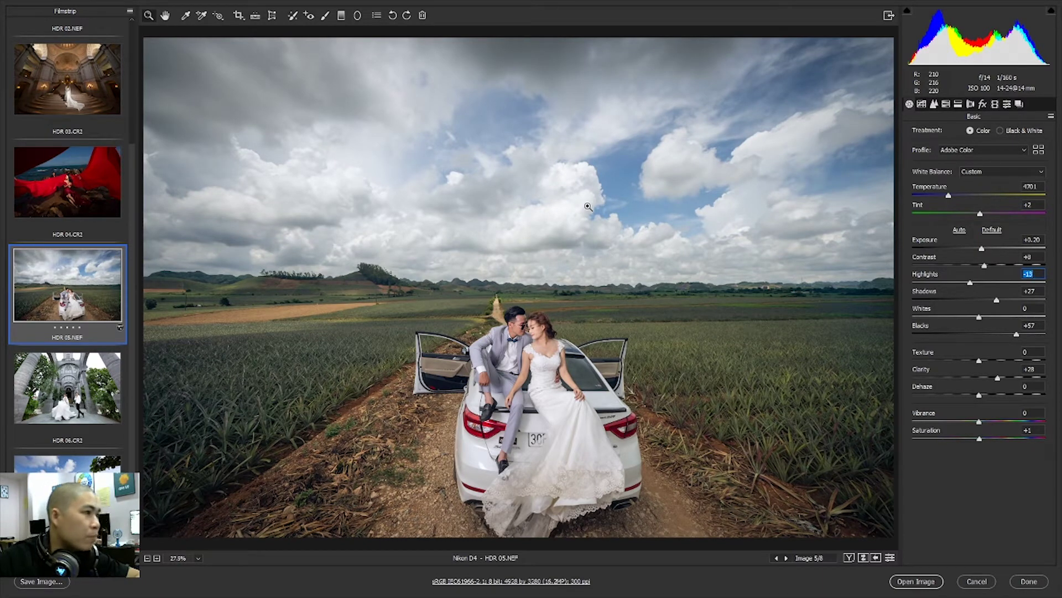
click(984, 104)
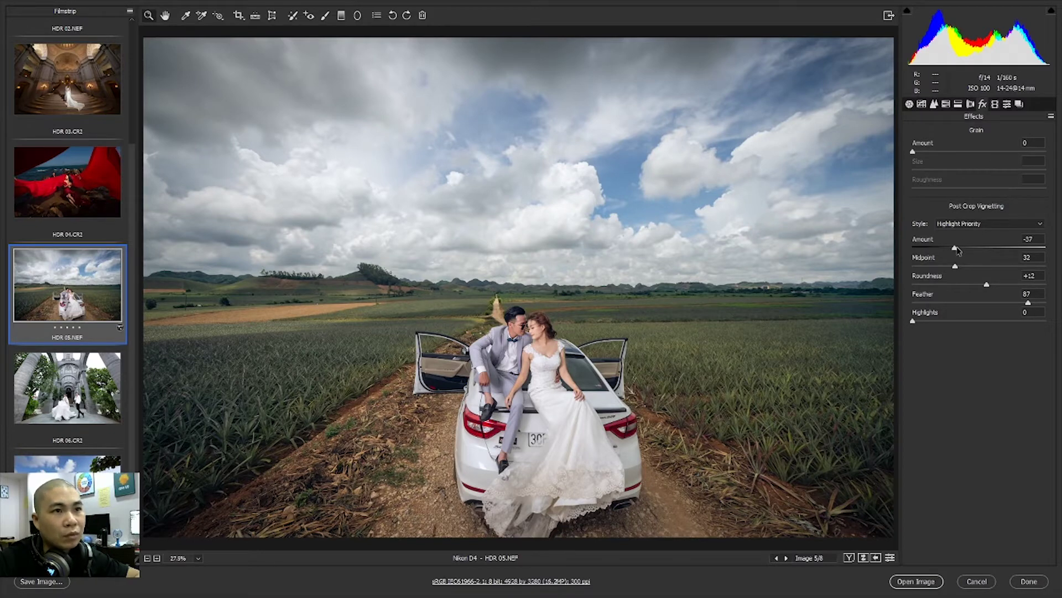
Step: Lighten the post-crop vignetting Amount to -10 and check it on the couple's faces
drag(958, 250, 972, 250)
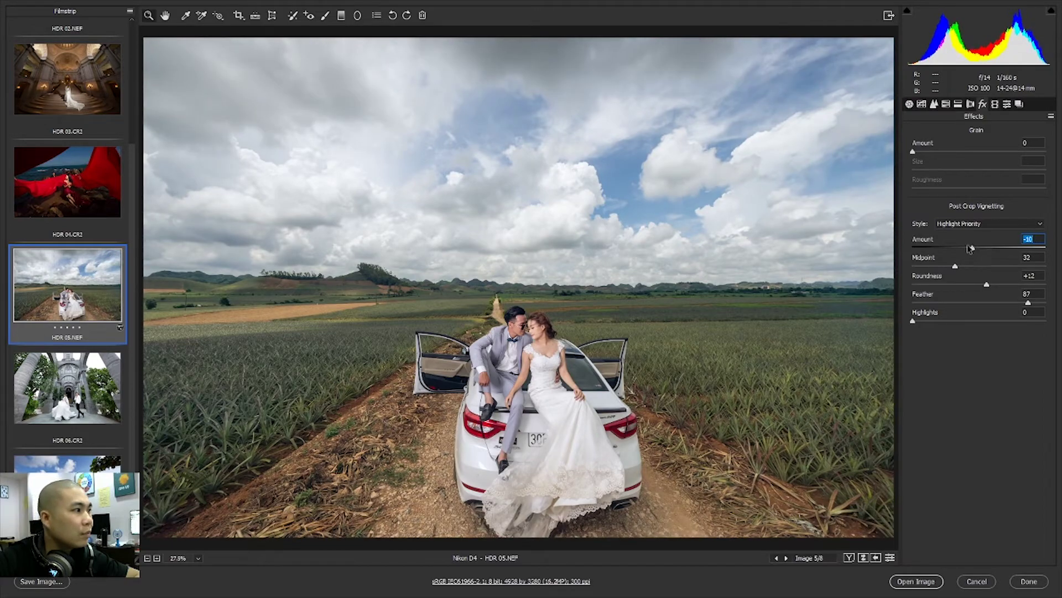
mouse_move(511, 337)
mouse_down()
mouse_move(639, 343)
mouse_move(520, 305)
mouse_move(533, 312)
mouse_up()
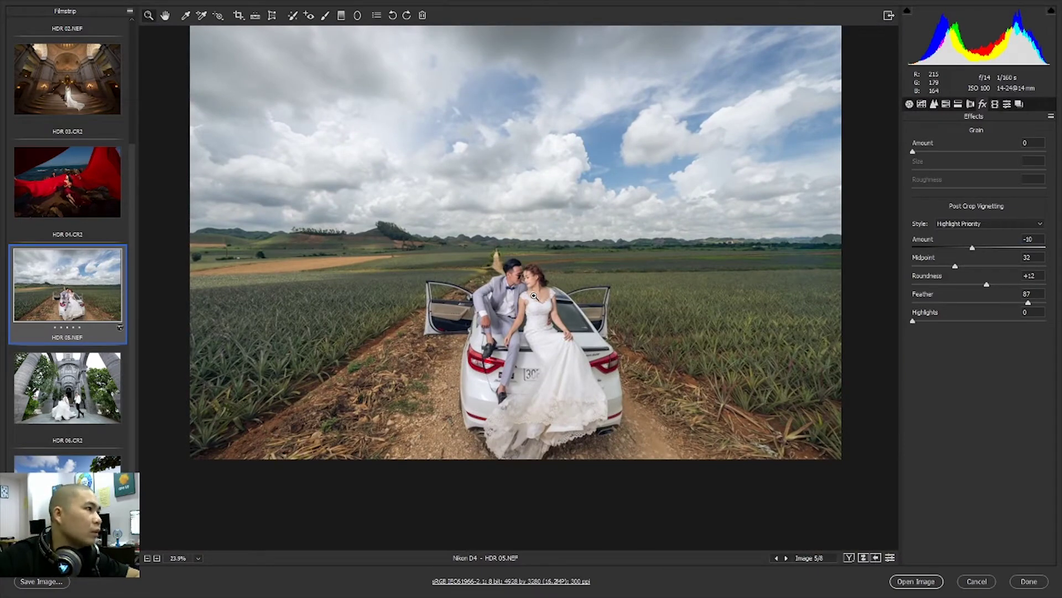
mouse_move(753, 261)
mouse_down()
mouse_move(498, 224)
mouse_move(543, 242)
mouse_up()
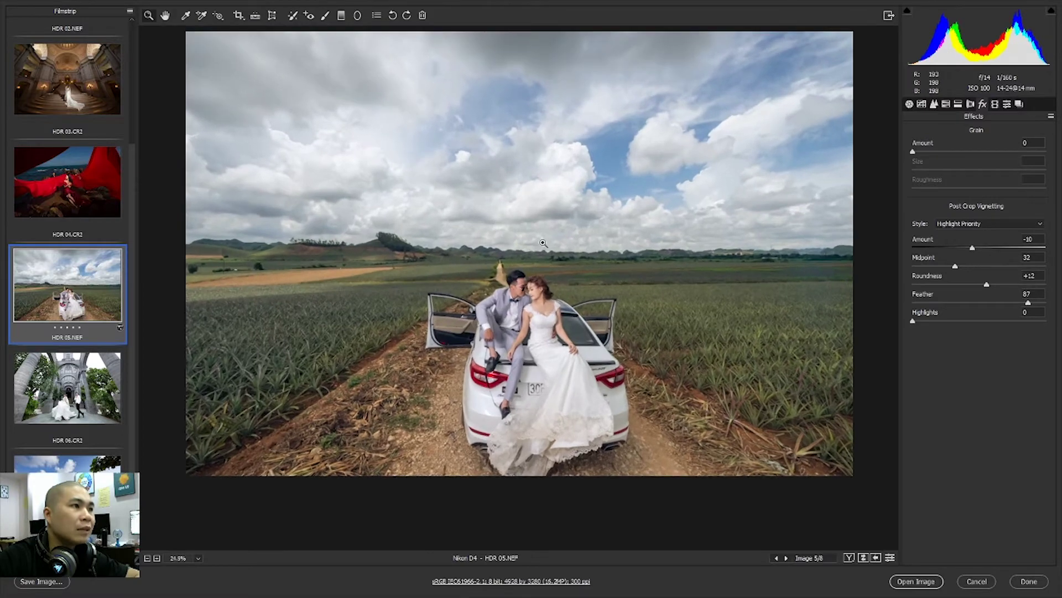
key(ctrl+0)
Step: Reset the Effects settings, undo the reset, and zoom around to review the vignette
click(1051, 116)
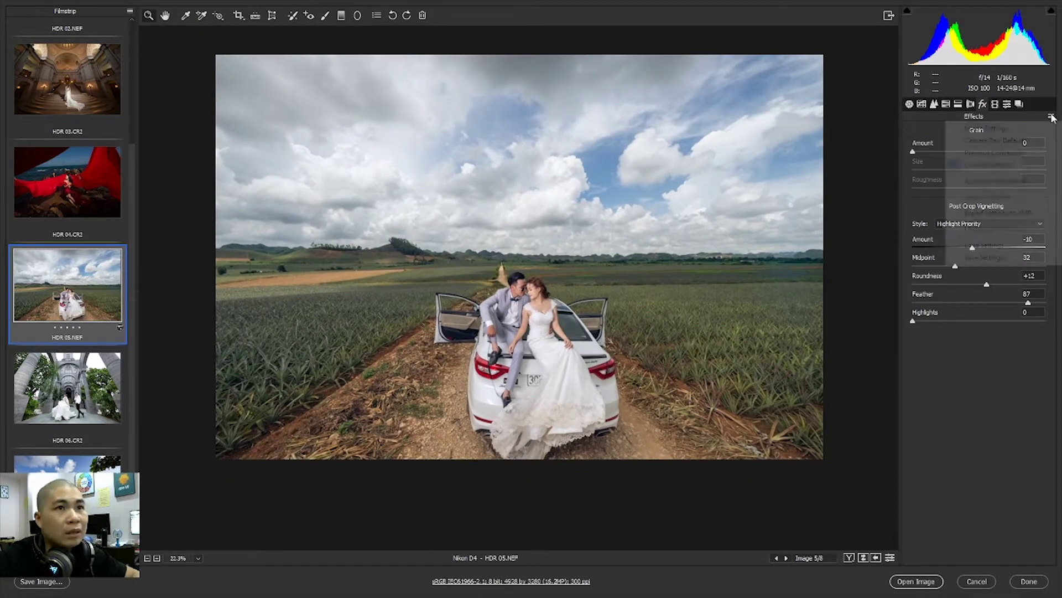
click(1013, 141)
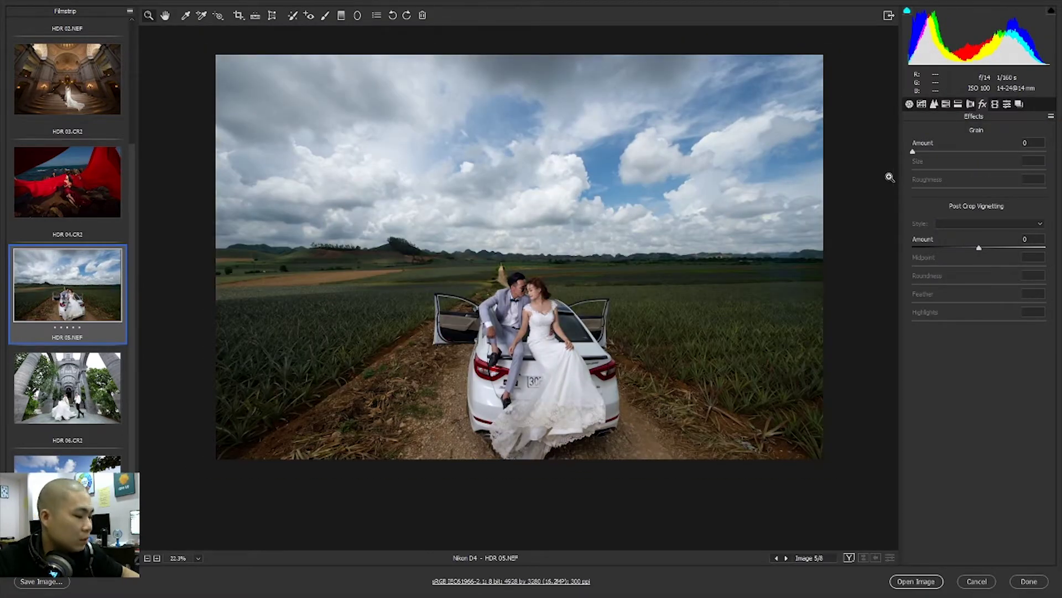
key(ctrl+z)
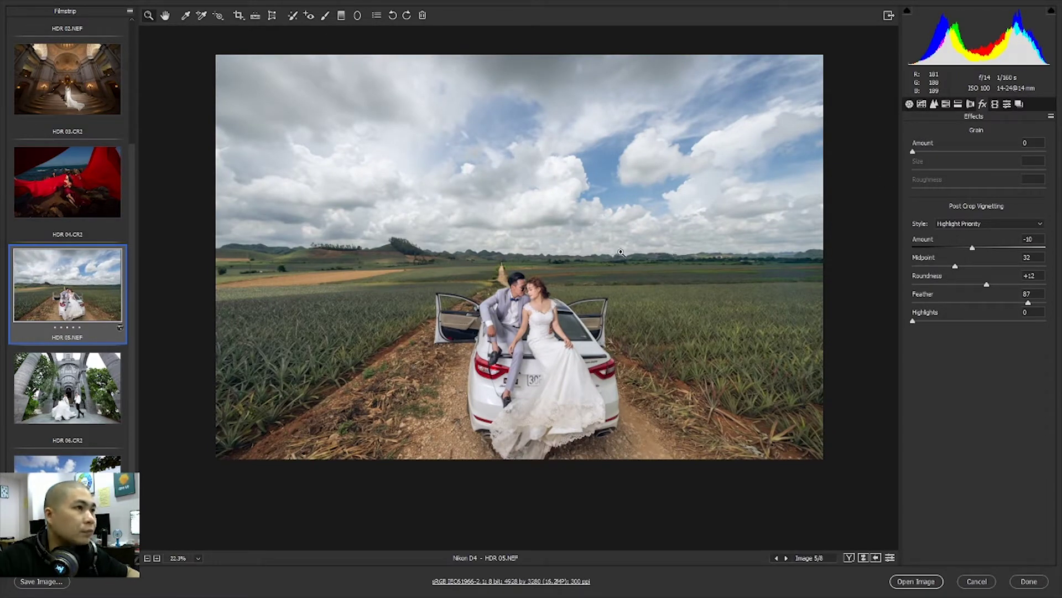
drag(529, 323, 579, 318)
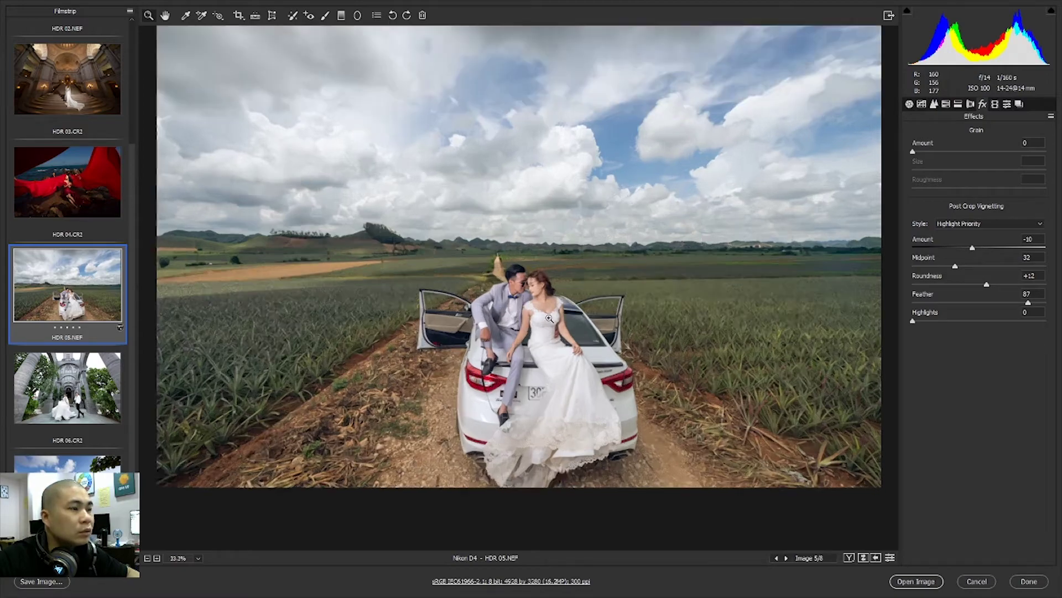
key(ctrl+0)
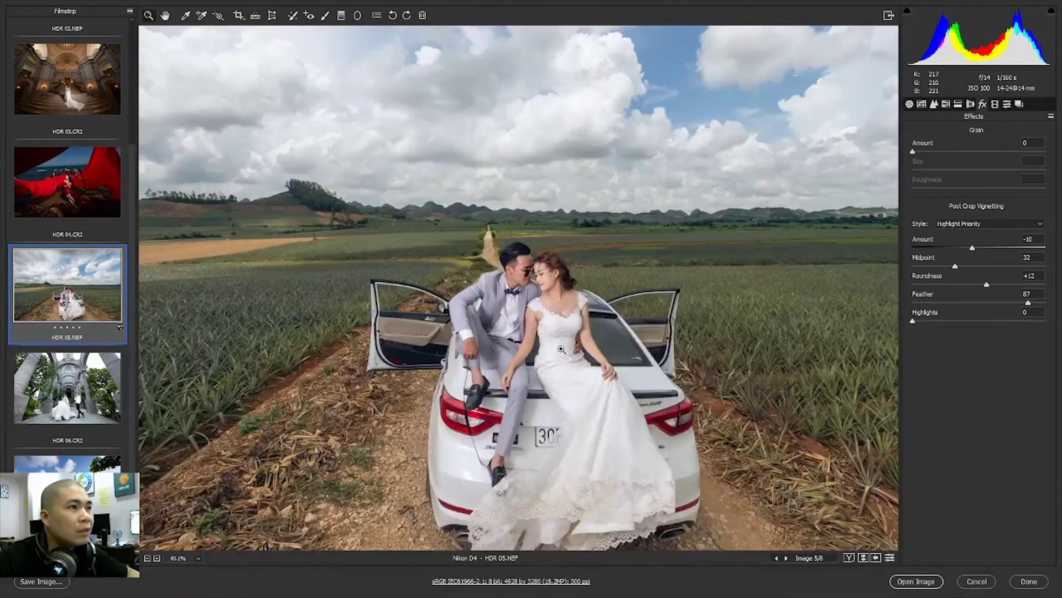
drag(810, 273, 786, 278)
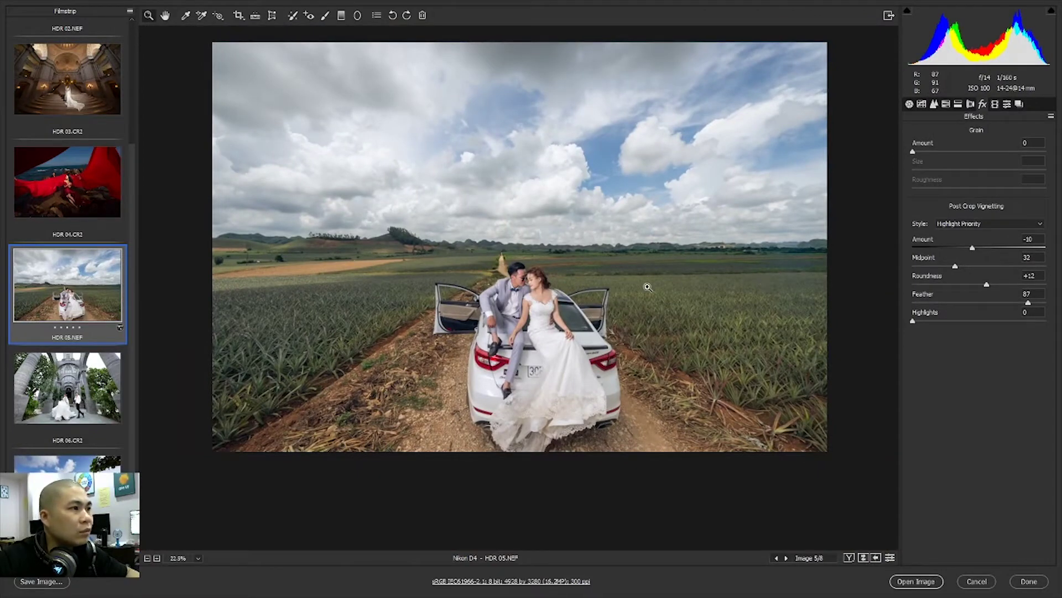
drag(611, 298, 576, 287)
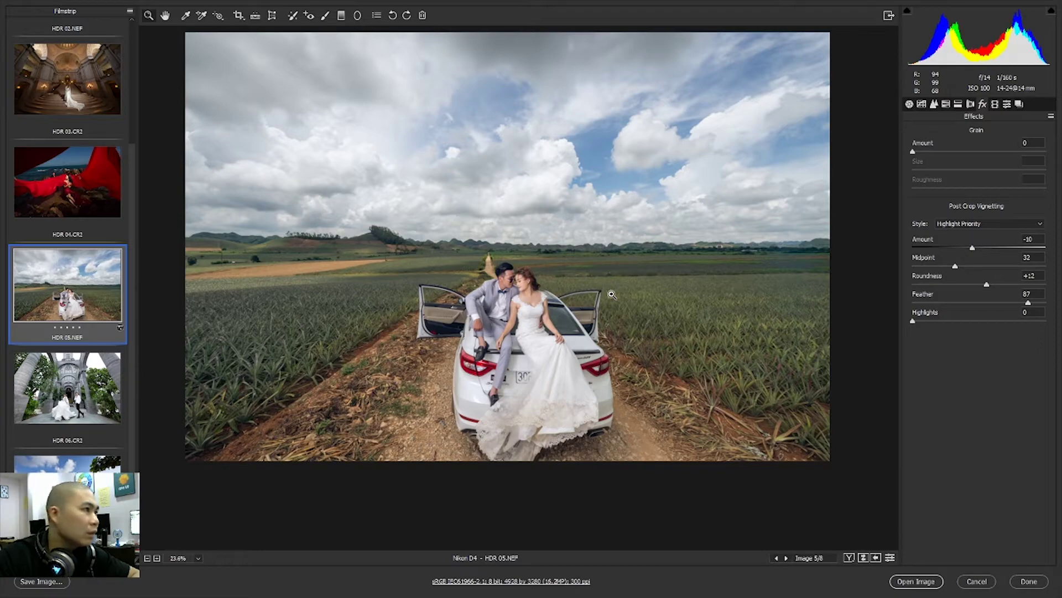
Step: Raise HSL Luminance Oranges from +14 to +20 while viewing the couple at about 109%
drag(521, 305, 560, 311)
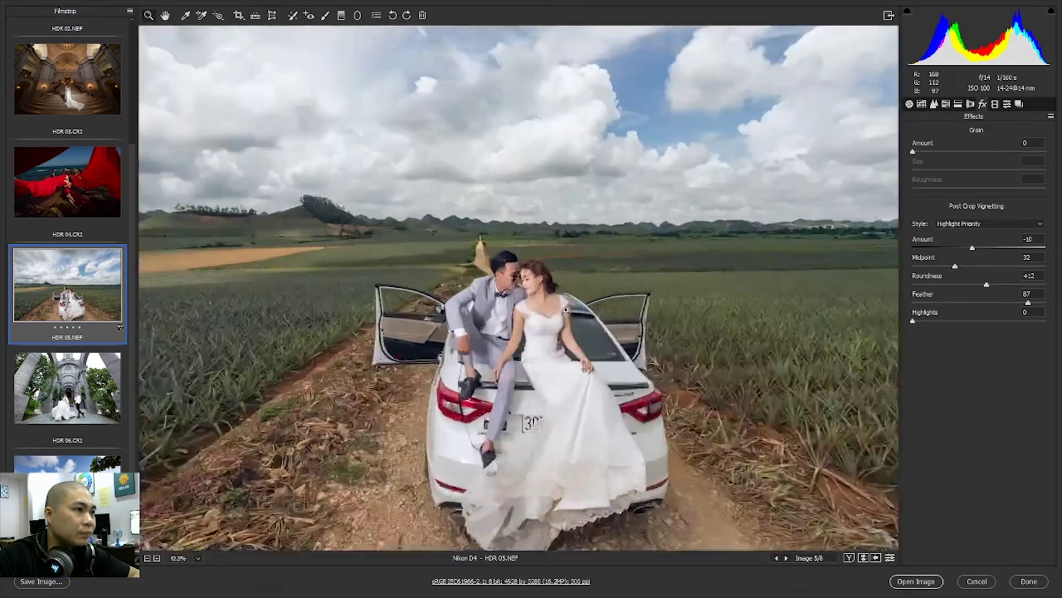
key(ctrl+0)
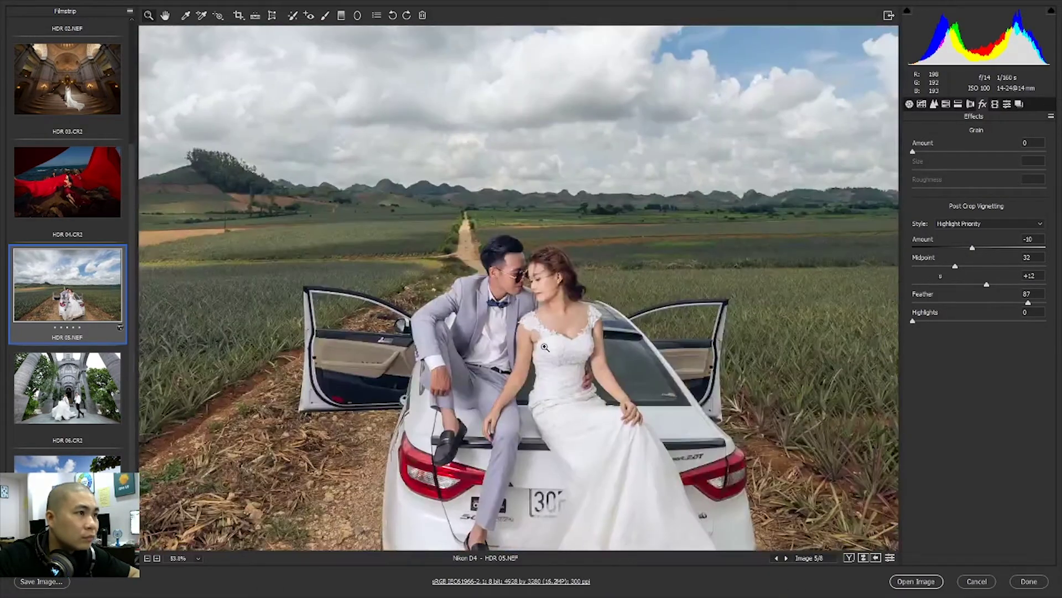
drag(529, 344, 559, 346)
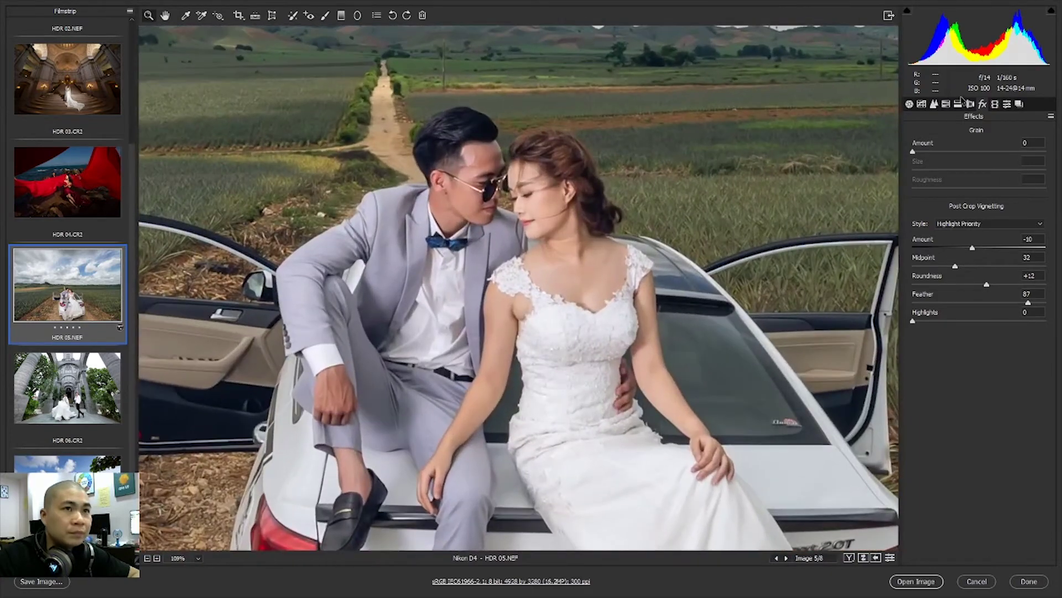
click(959, 103)
click(1029, 183)
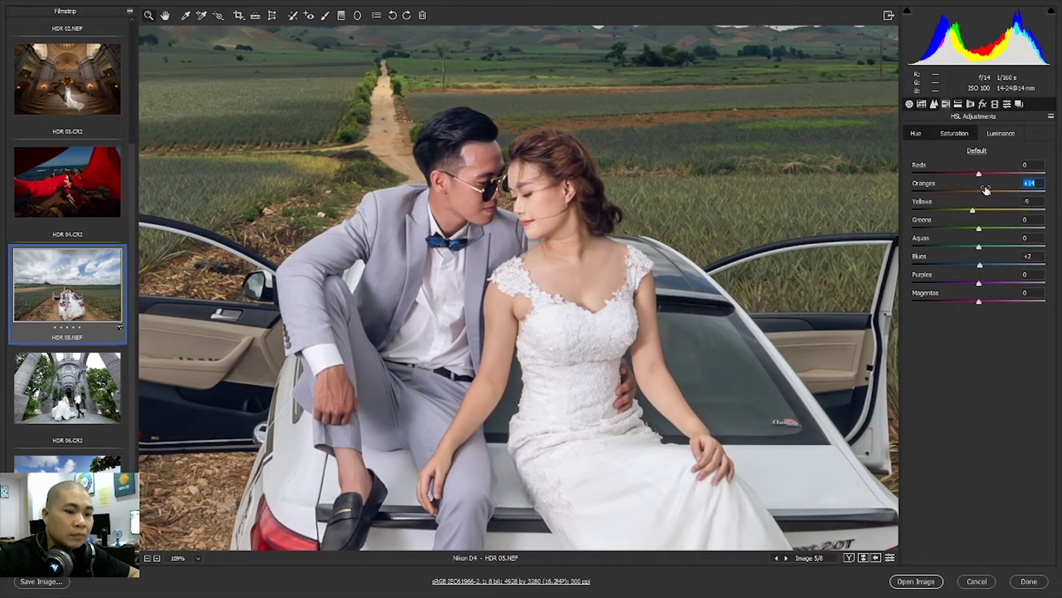
drag(986, 190, 992, 191)
mouse_move(686, 273)
mouse_down()
mouse_move(578, 292)
mouse_move(613, 339)
mouse_up()
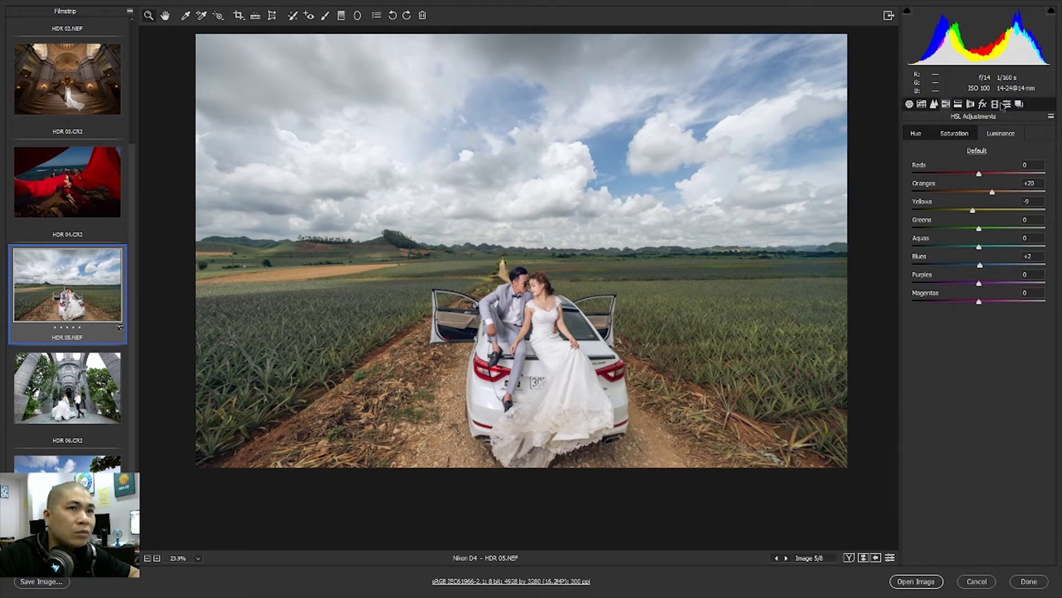
Step: Try Greens saturation at +100 in HSL Saturation, then reset it back to 0
click(962, 136)
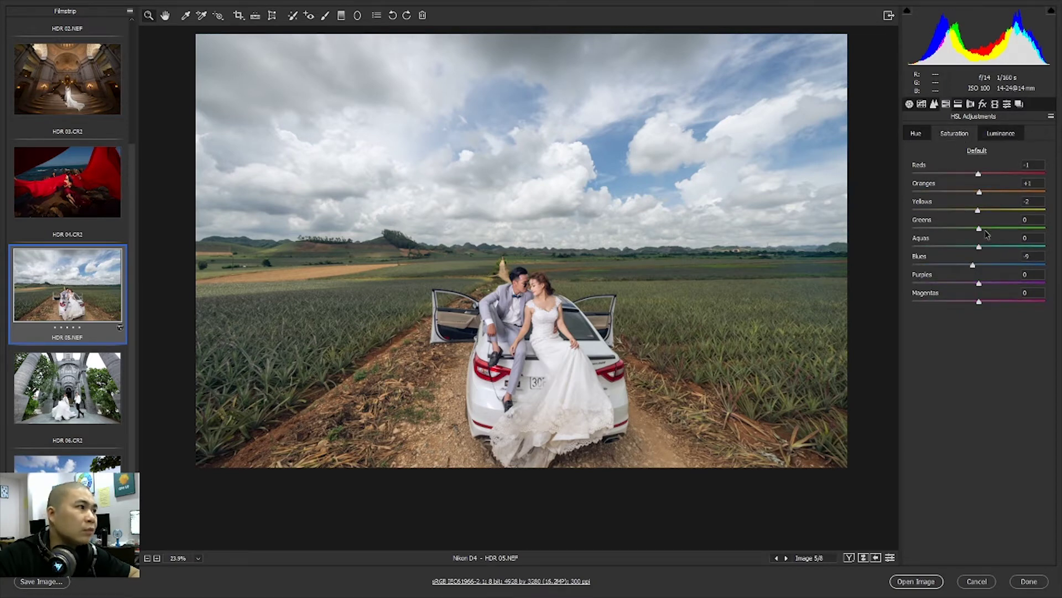
click(1026, 220)
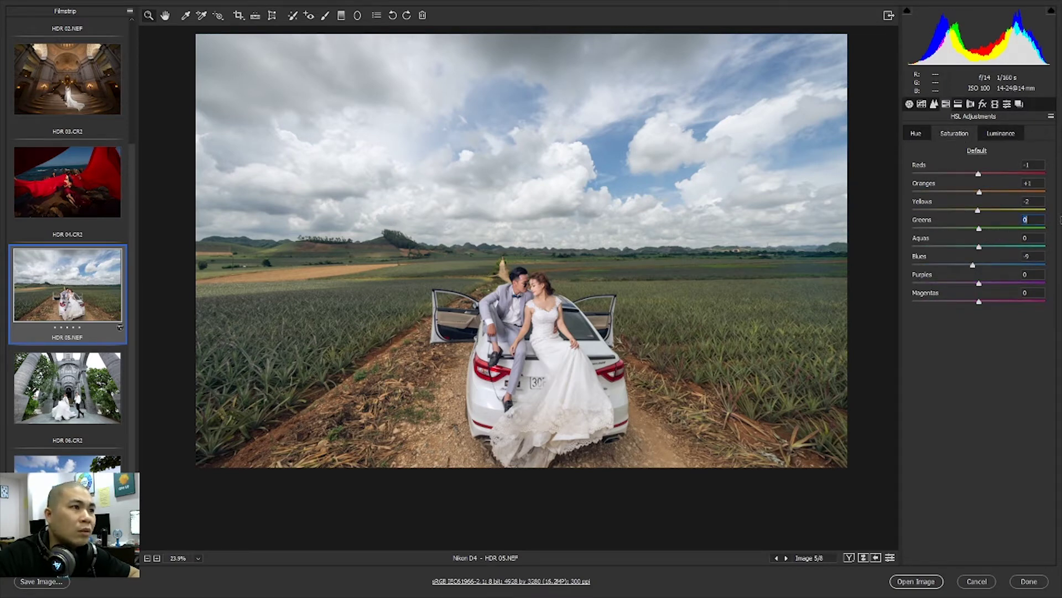
text(100)
key(Return)
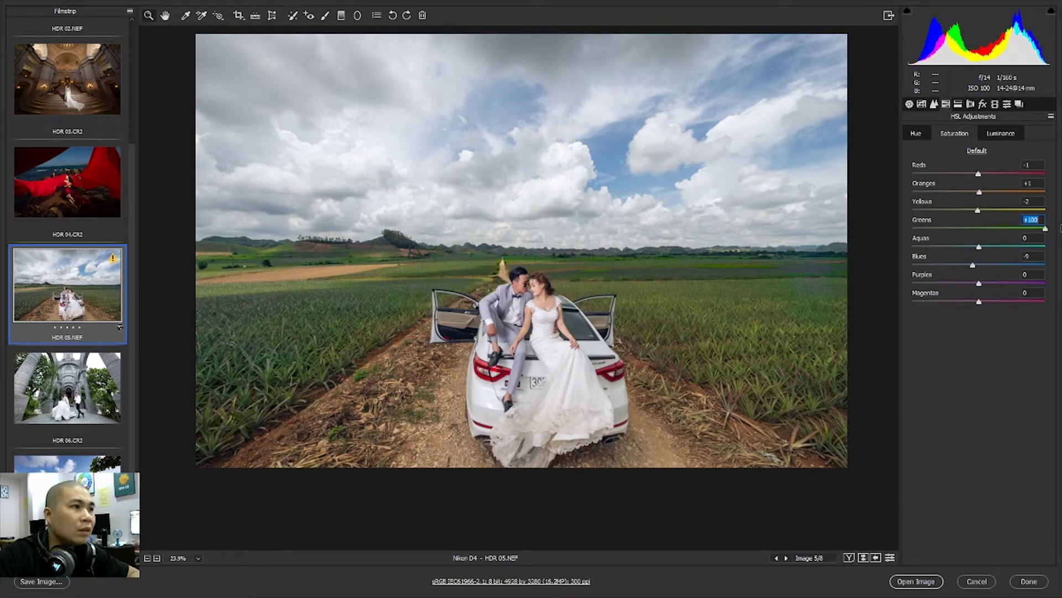
double_click(995, 227)
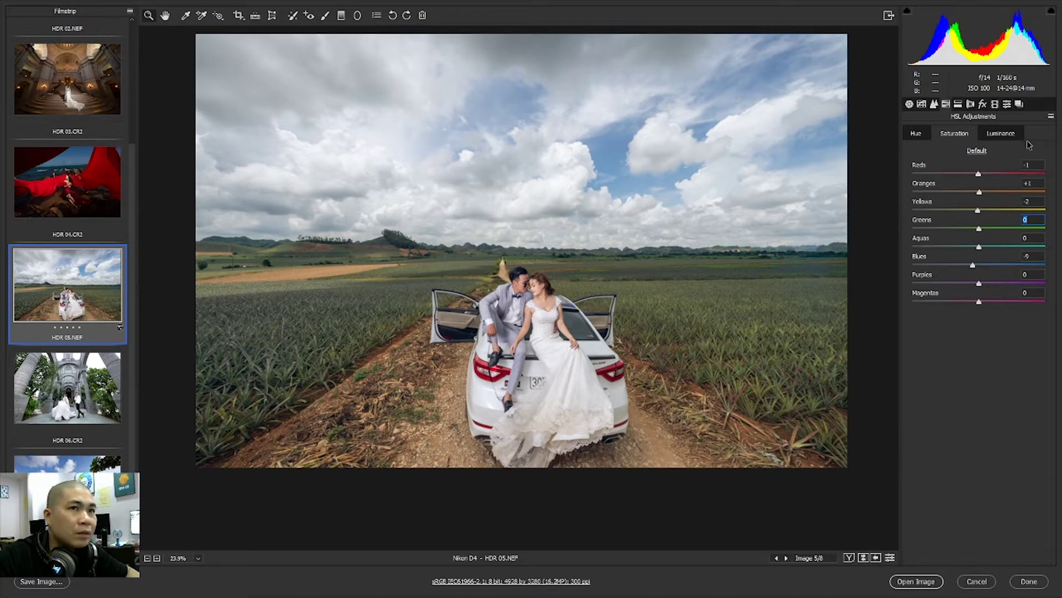
Step: Reset HSL to Camera Raw defaults, then undo to keep Reds -1, Oranges +1, Yellows -2, Blues -9
click(1051, 116)
click(969, 139)
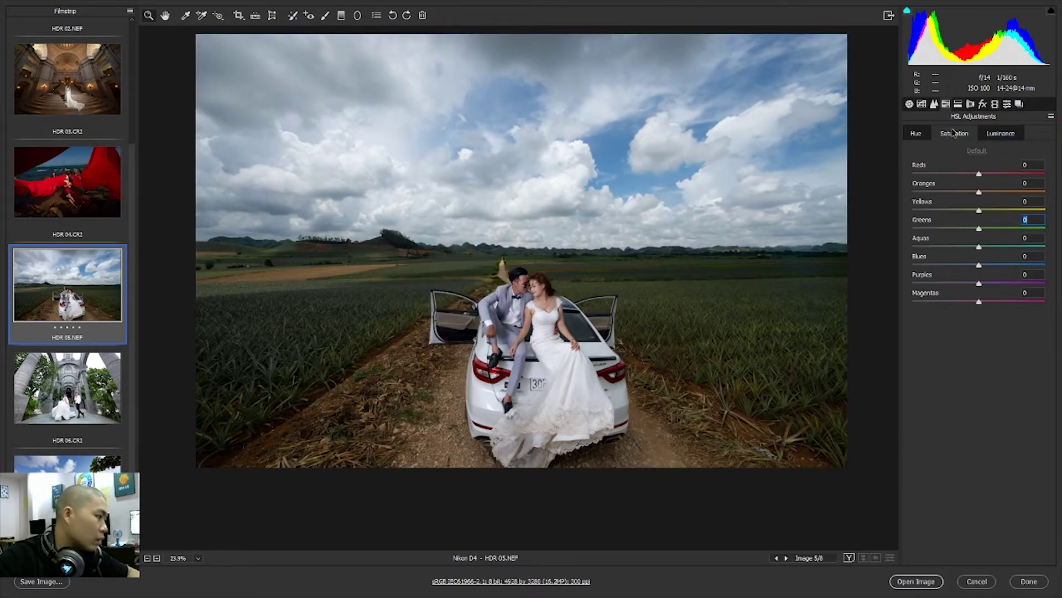
key(ctrl+z)
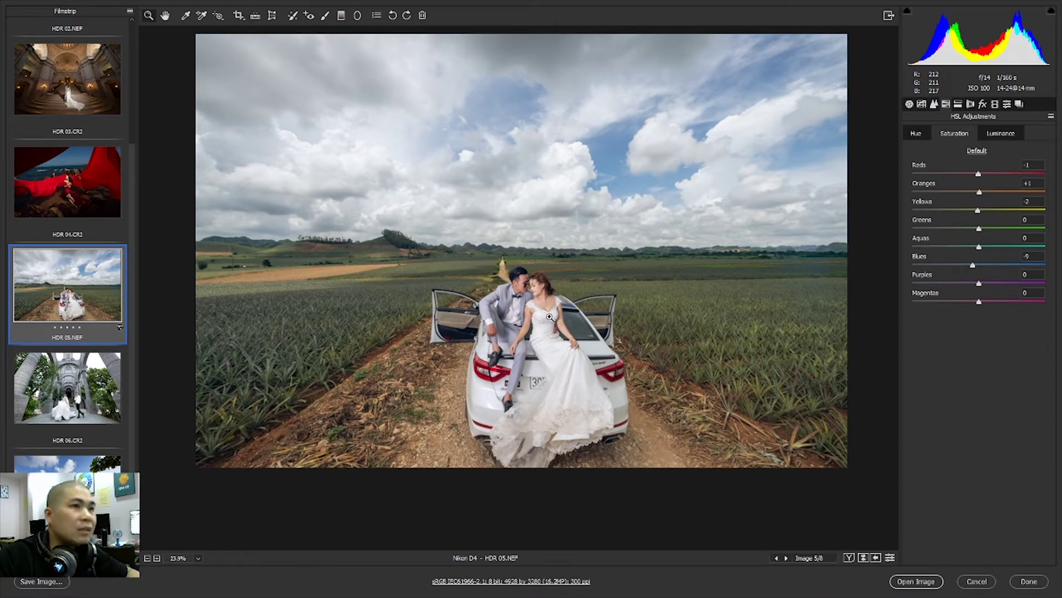
Step: Zoom in on the couple and scroll through the saturation values to review them
click(525, 306)
scroll(556, 293, up, 2)
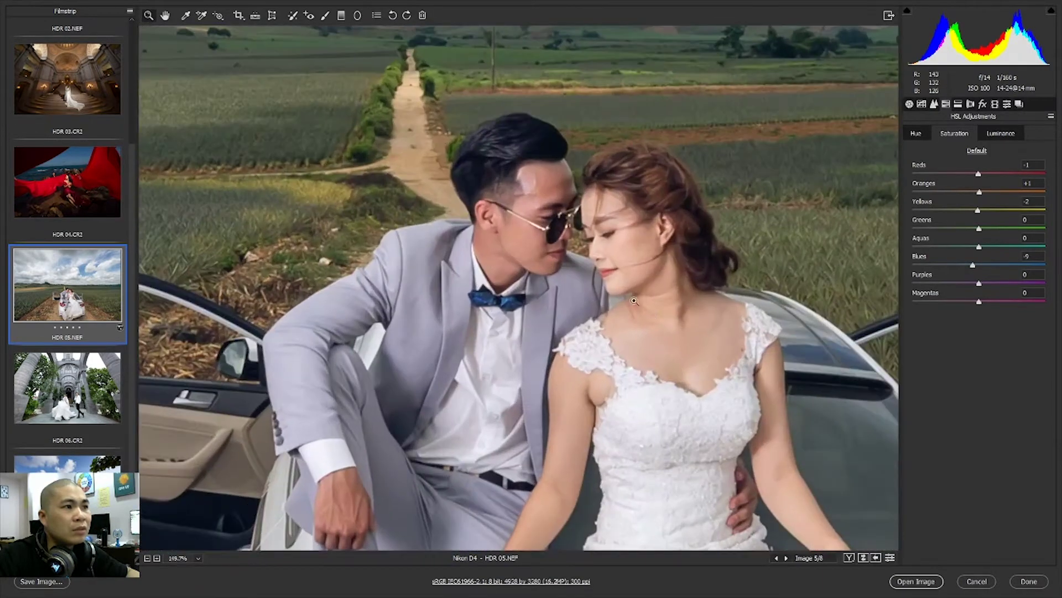
scroll(561, 332, down, 4)
scroll(542, 315, down, 1)
scroll(539, 315, down, 1)
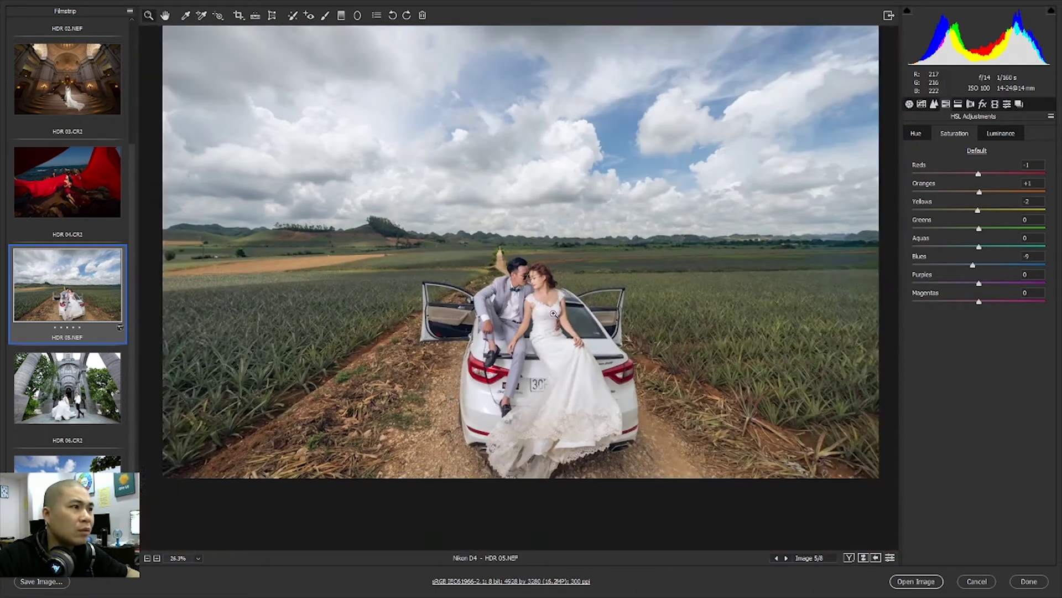
scroll(540, 313, down, 1)
scroll(539, 307, up, 1)
scroll(538, 299, down, 1)
scroll(539, 300, up, 1)
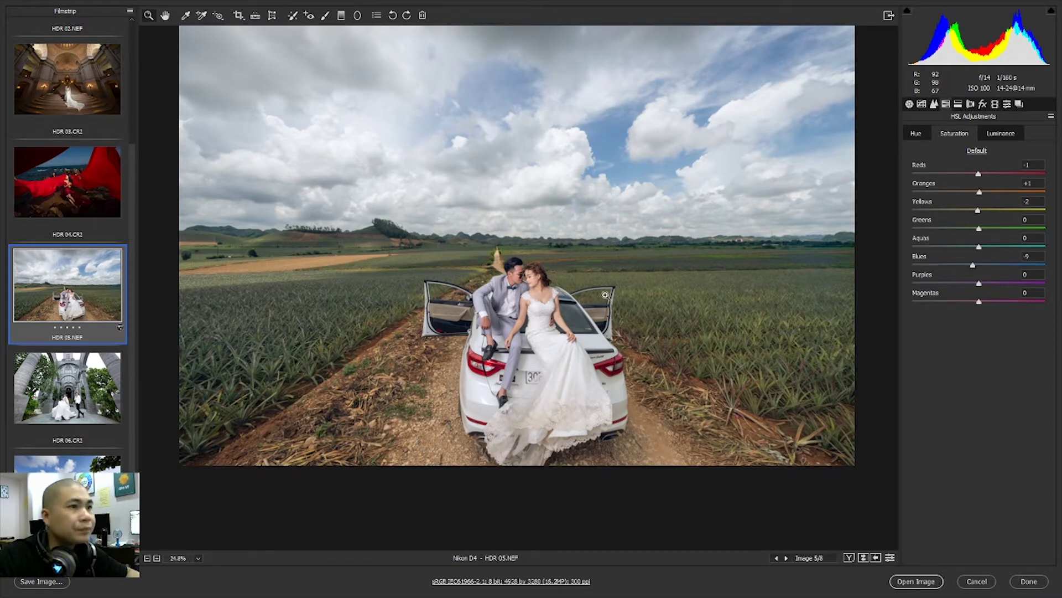
scroll(557, 327, down, 1)
scroll(553, 324, up, 1)
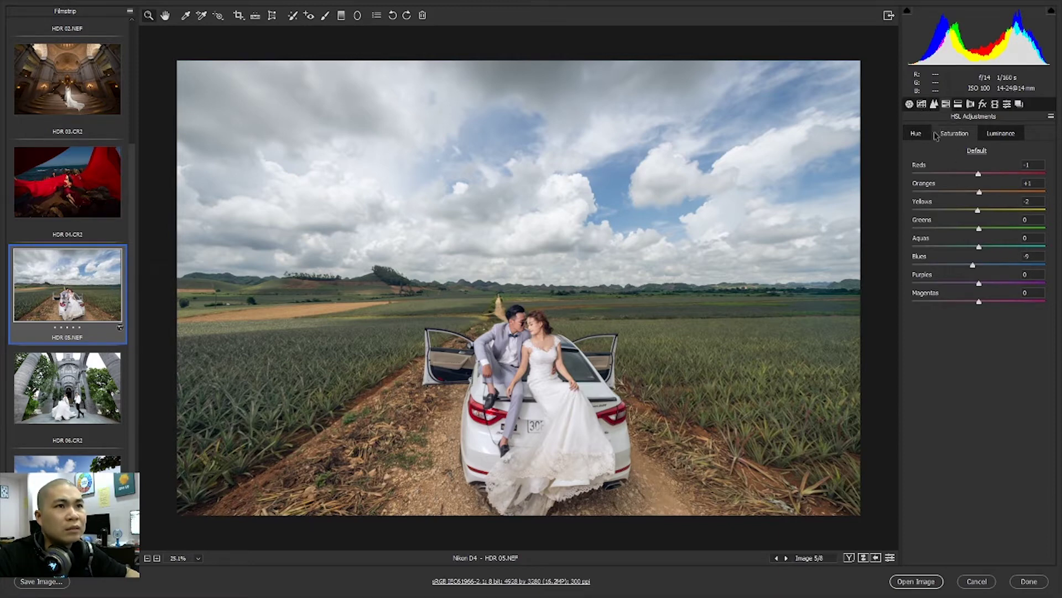
Step: Raise Greens saturation to +48 and check the couple up close
mouse_move(979, 228)
mouse_down()
mouse_move(1057, 232)
mouse_move(1022, 230)
mouse_up()
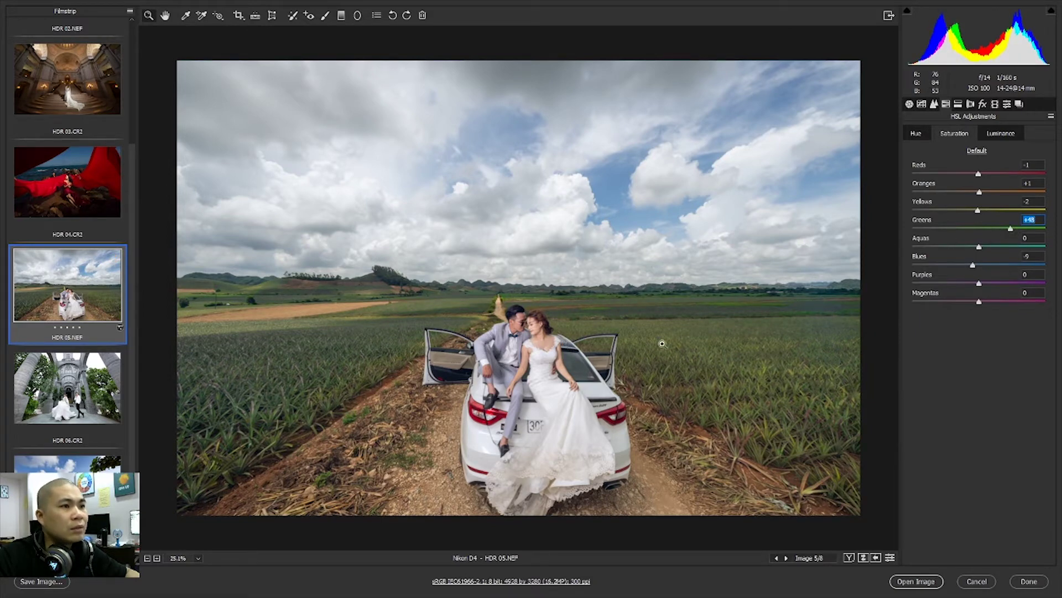
click(516, 343)
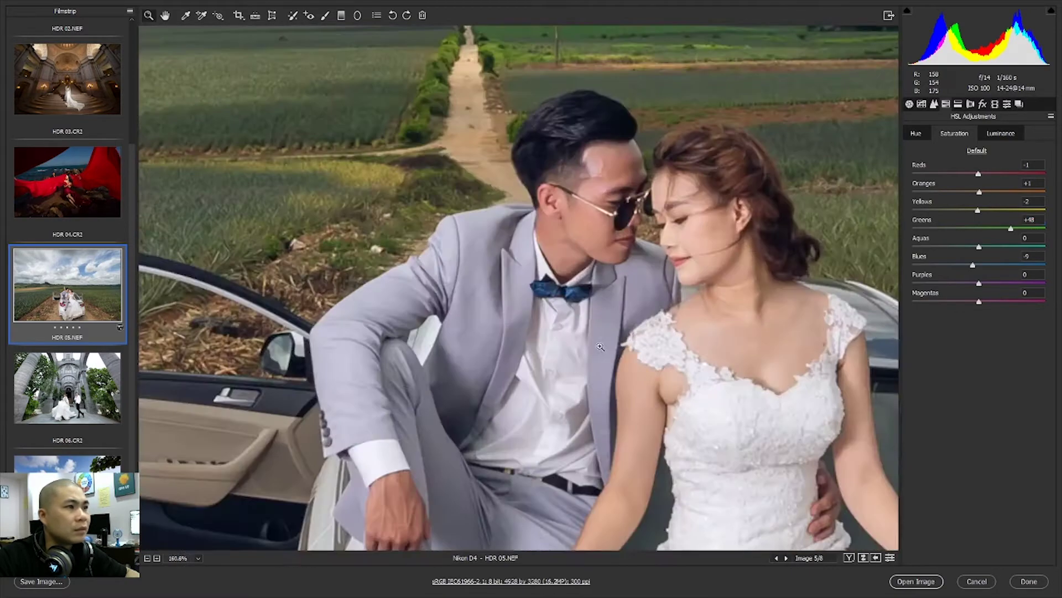
key(ctrl+minus)
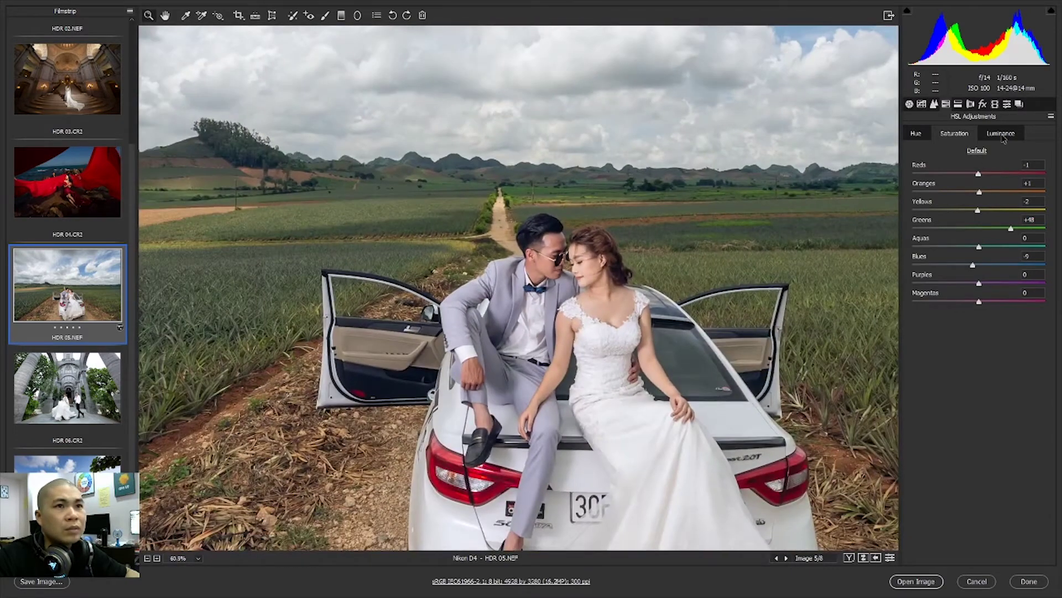
Step: Set Luminance Oranges to +33, keeping Yellows -9 and Blues +2
click(1002, 134)
drag(980, 192, 1006, 192)
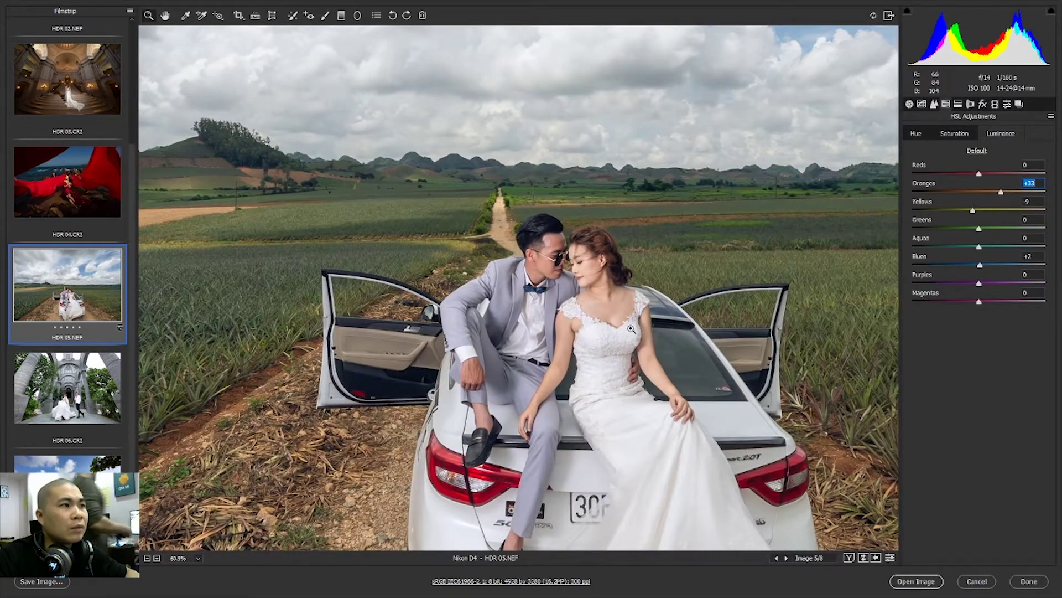
key(ctrl+0)
key(shift+Down)
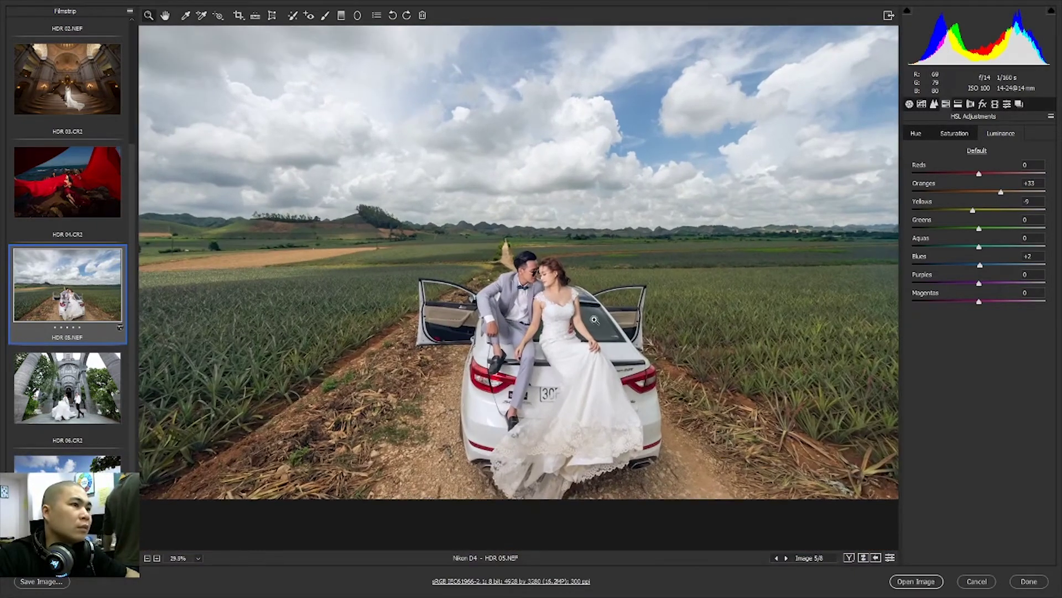
scroll(535, 292, down, 2)
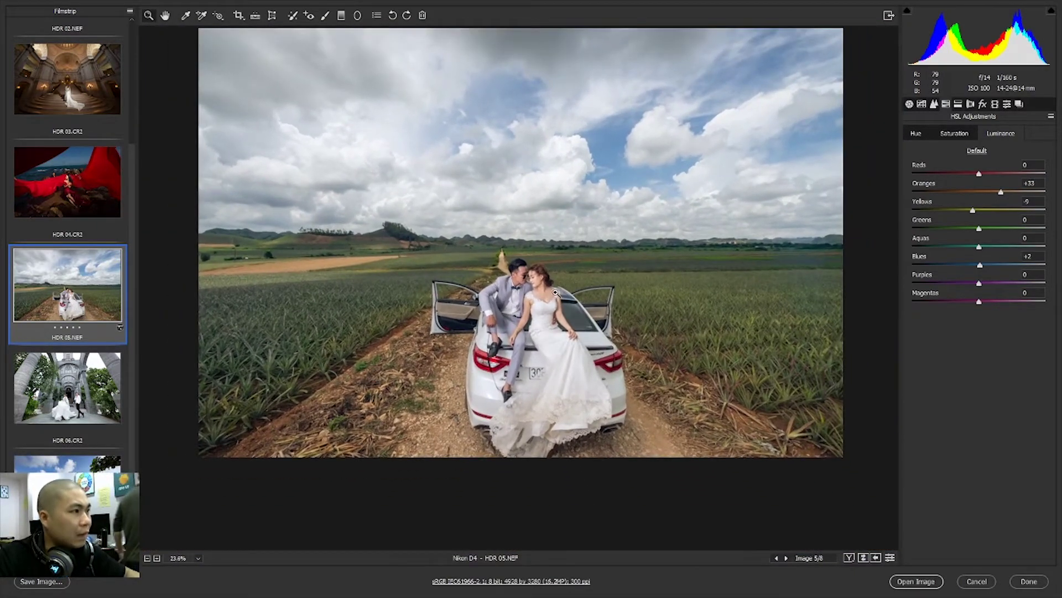
key(ctrl+a)
Step: Synchronize the field photo's edits across all eight photos
key(ctrl+alt+s)
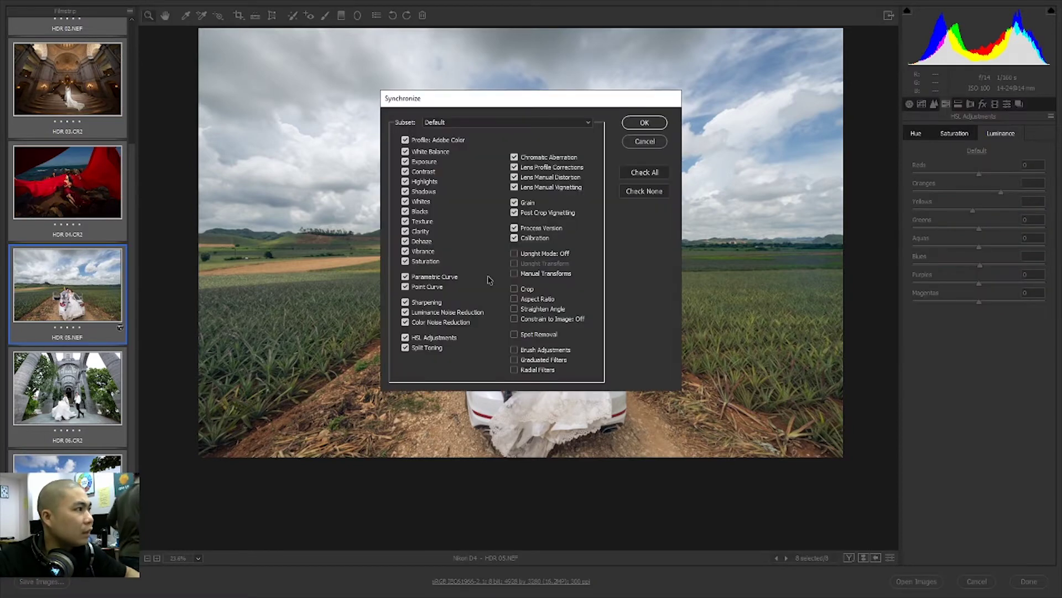
key(Return)
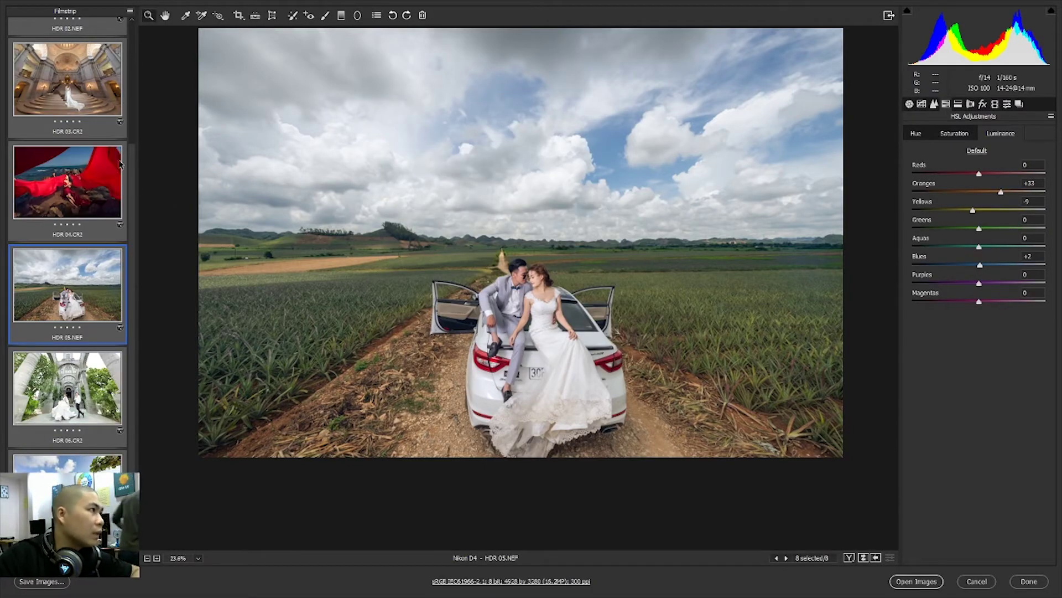
scroll(136, 520, down, 1)
scroll(136, 520, down, 1)
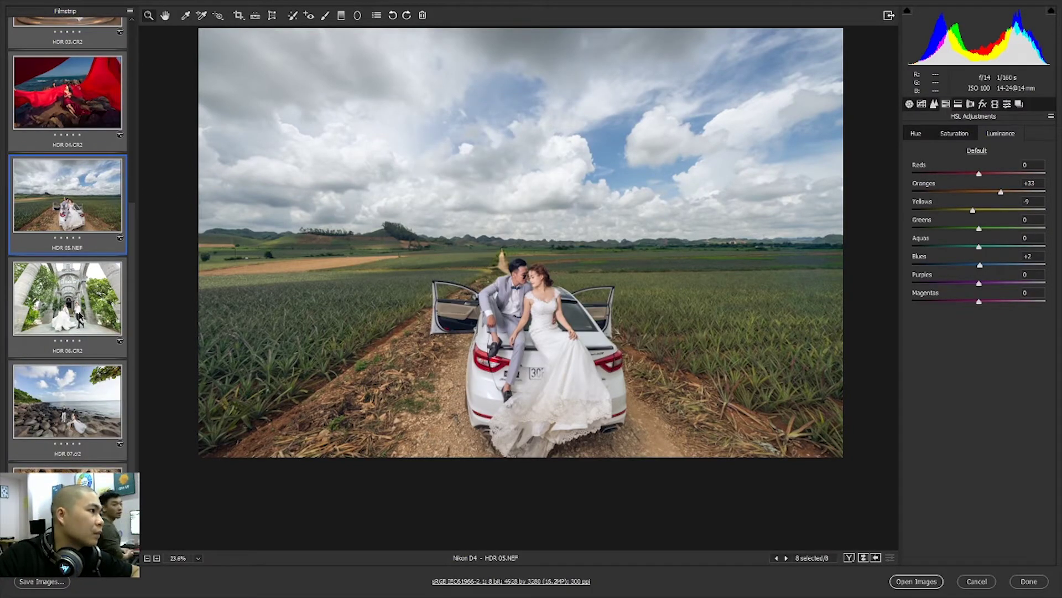
Step: Open HDR 07.cr2, compare it with reset colour settings, then restore the synced luminance
click(79, 412)
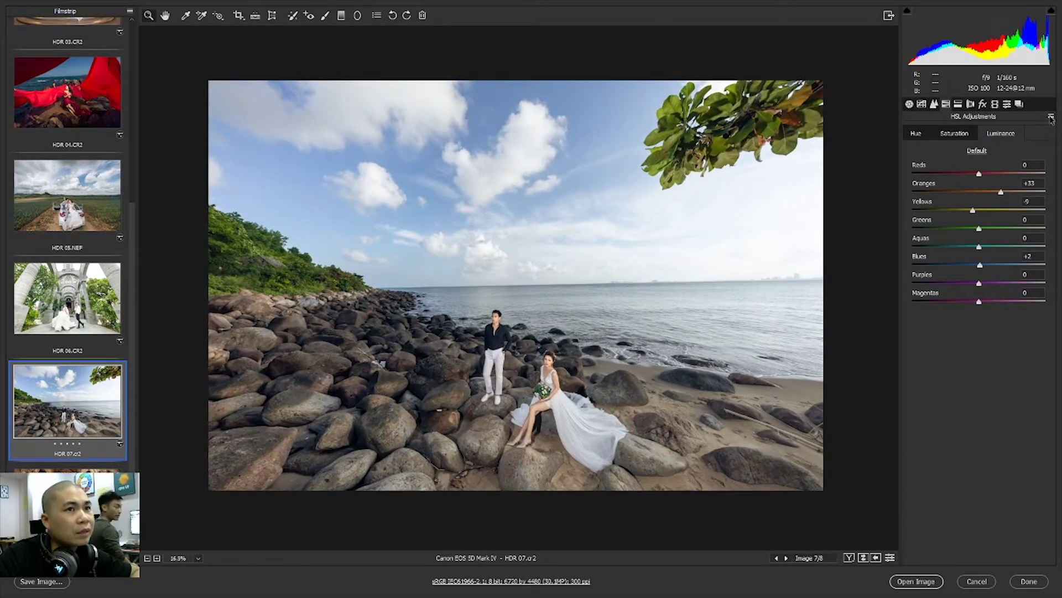
click(1051, 116)
click(984, 140)
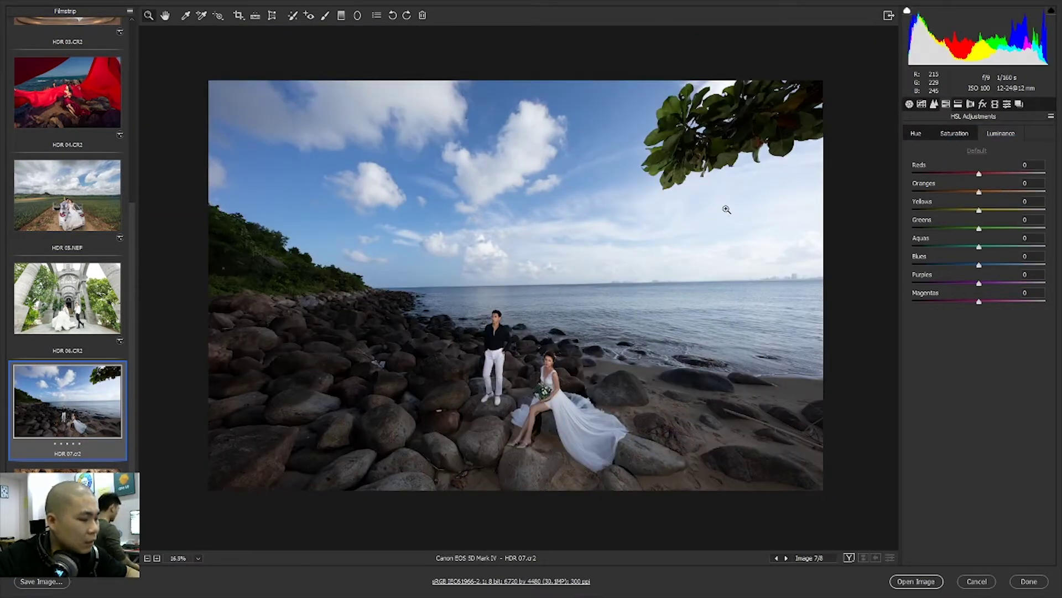
key(ctrl+z)
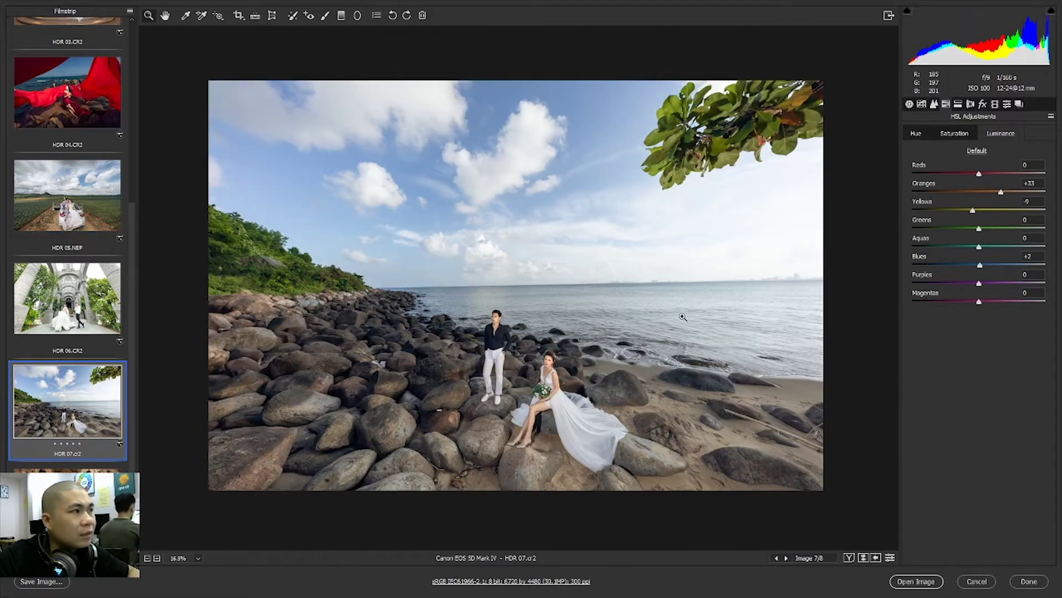
Step: Inspect HDR 07's hillside, sea, sky and couple on the rocks, then apply Image Settings
mouse_move(282, 262)
mouse_down()
mouse_move(416, 300)
mouse_move(660, 342)
mouse_move(296, 365)
mouse_up()
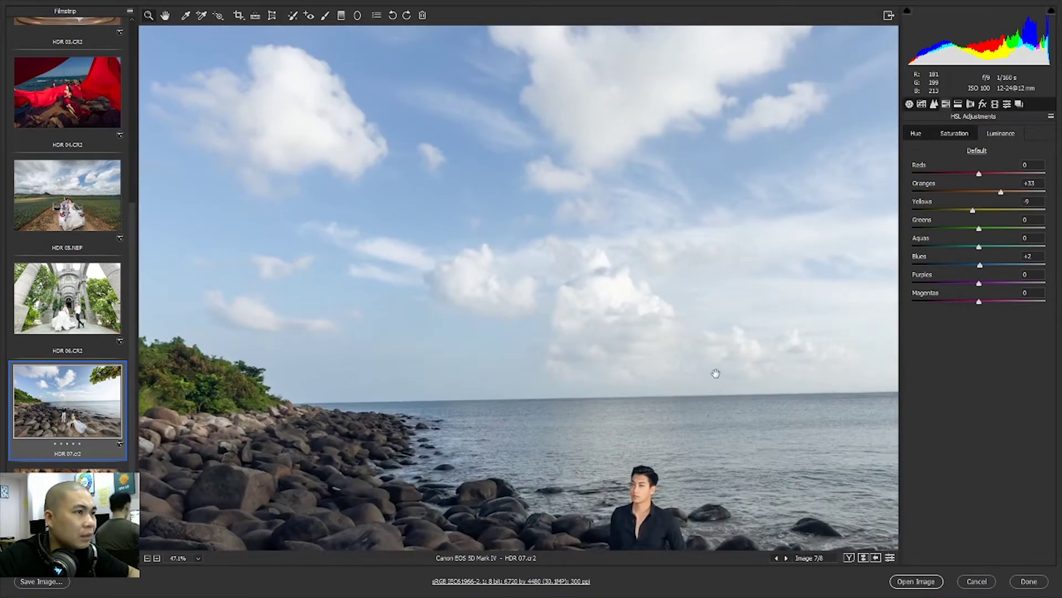
drag(713, 372, 504, 260)
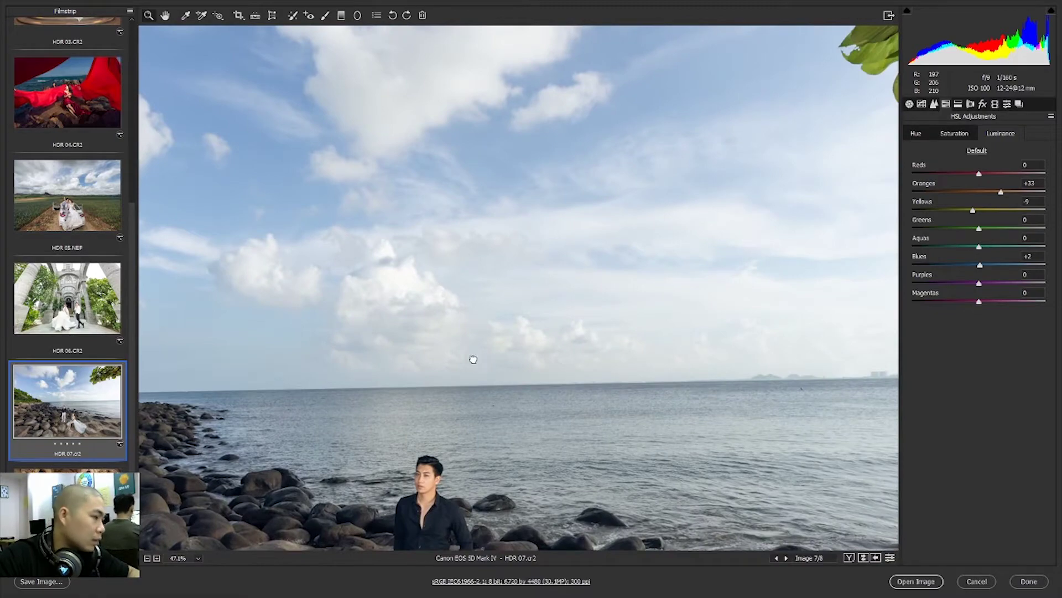
mouse_move(474, 360)
mouse_down()
mouse_move(380, 423)
mouse_move(344, 208)
mouse_up()
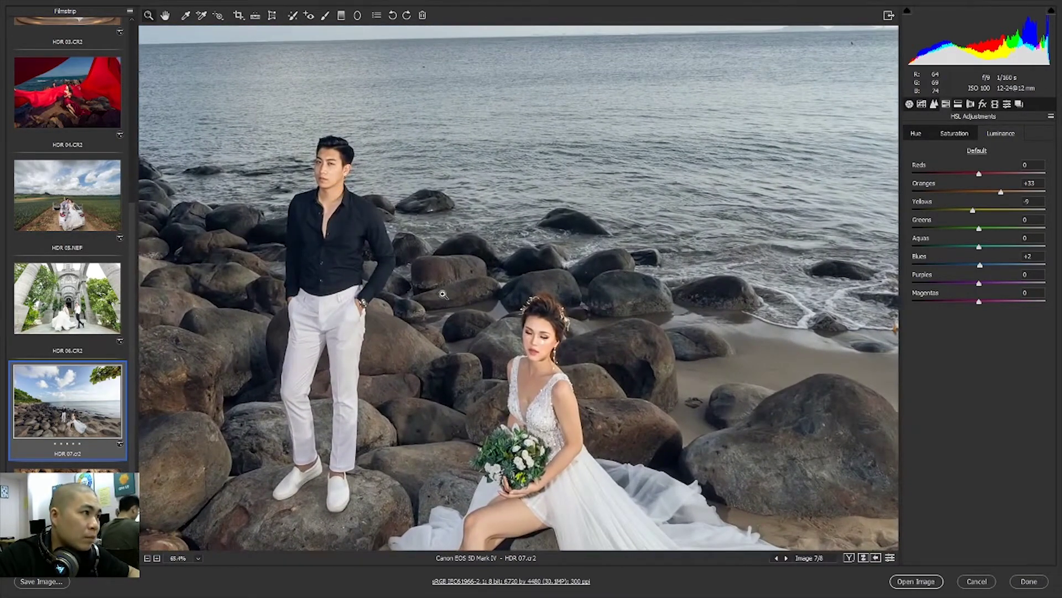
scroll(562, 457, down, 3)
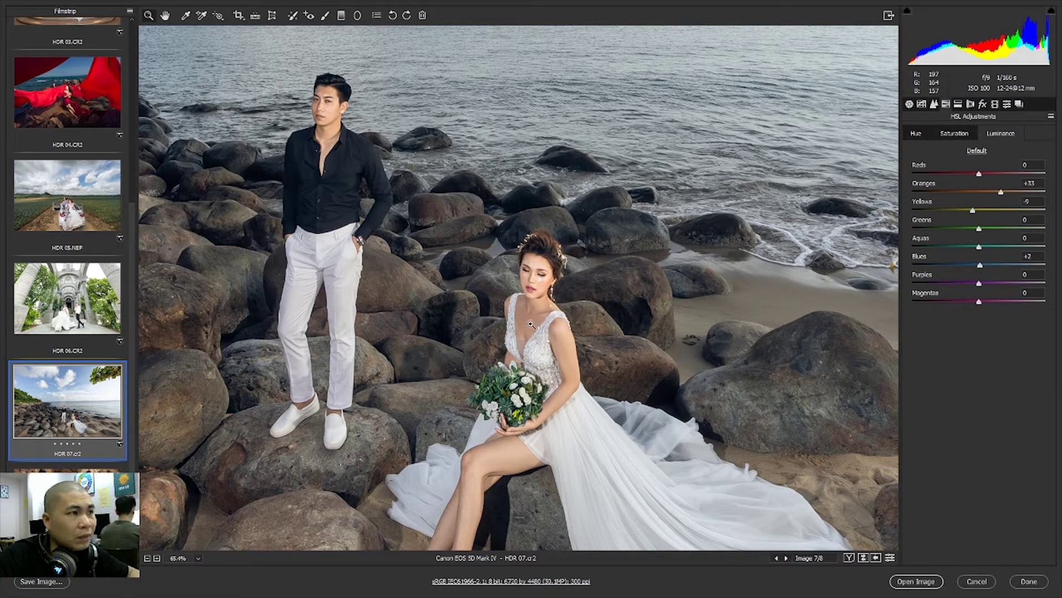
scroll(568, 340, up, 2)
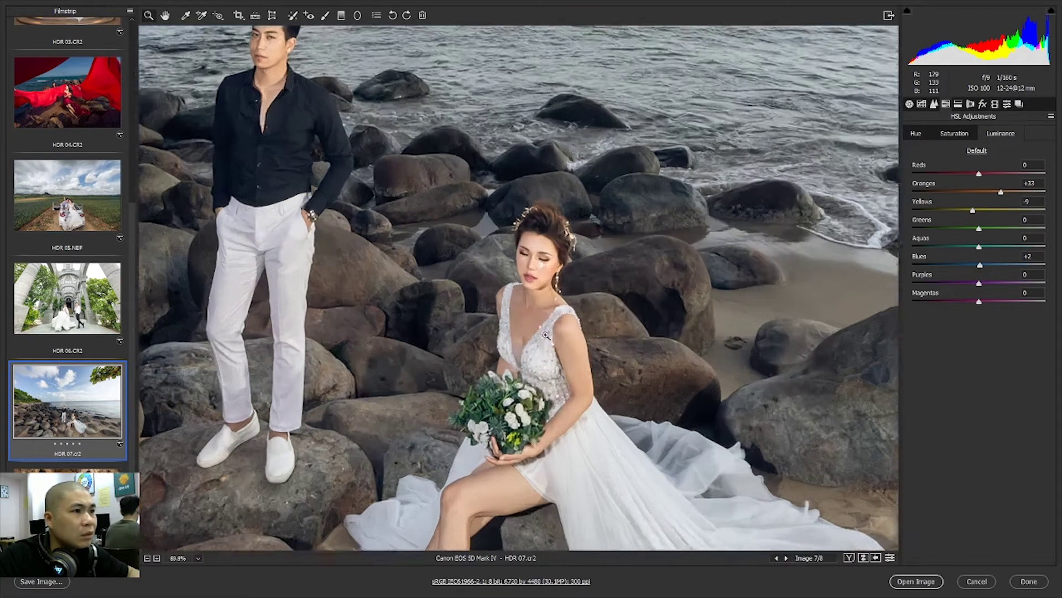
scroll(401, 298, up, 1)
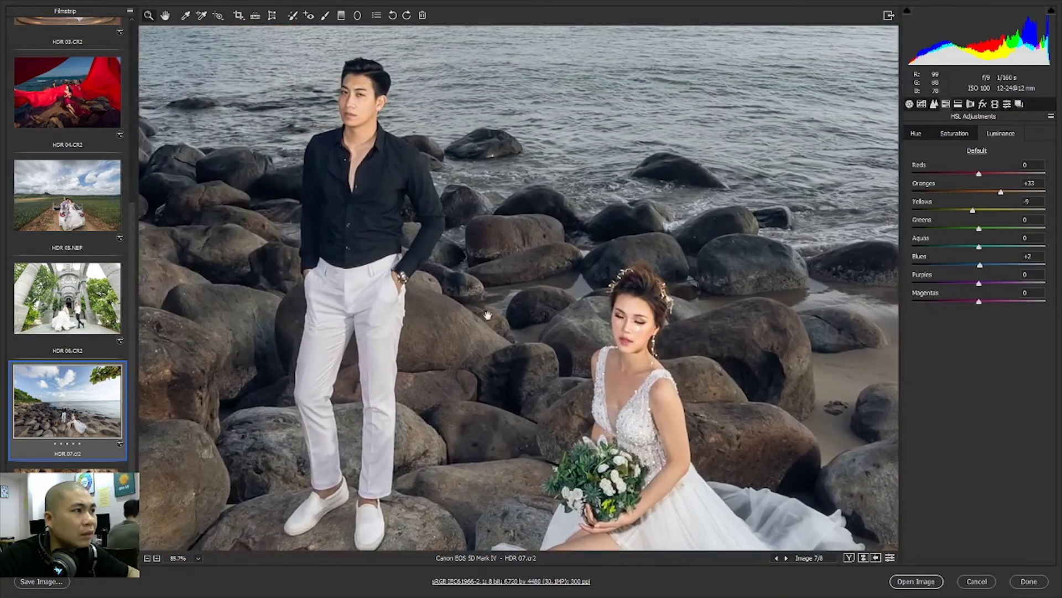
scroll(421, 266, up, 1)
scroll(443, 232, up, 1)
scroll(461, 204, up, 1)
scroll(616, 336, down, 1)
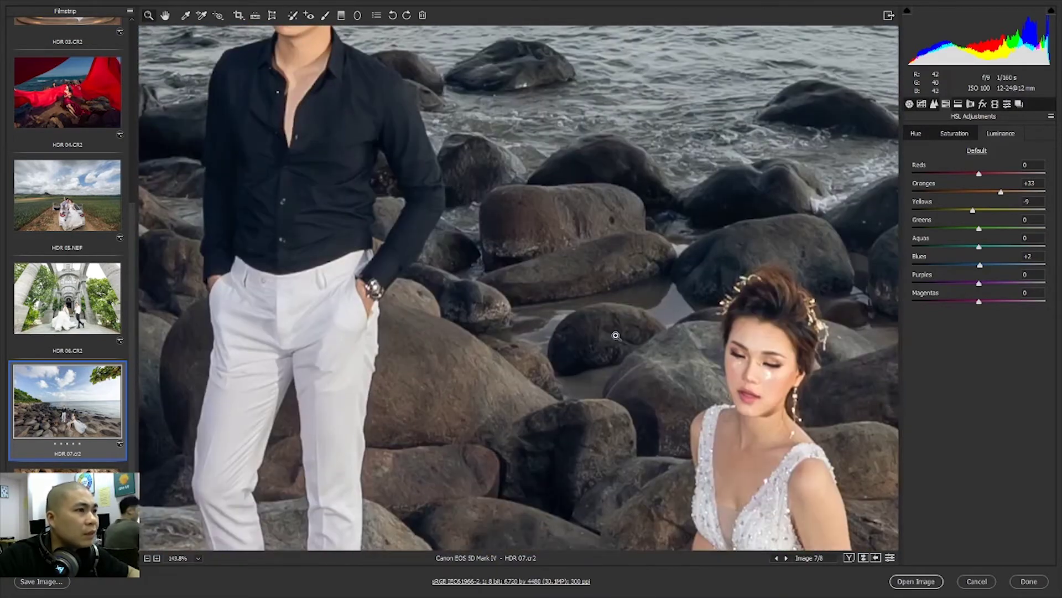
scroll(551, 306, down, 1)
scroll(548, 310, down, 1)
scroll(519, 344, down, 2)
mouse_move(519, 344)
mouse_down()
mouse_move(602, 213)
mouse_move(643, 230)
mouse_move(731, 219)
mouse_move(599, 335)
mouse_up()
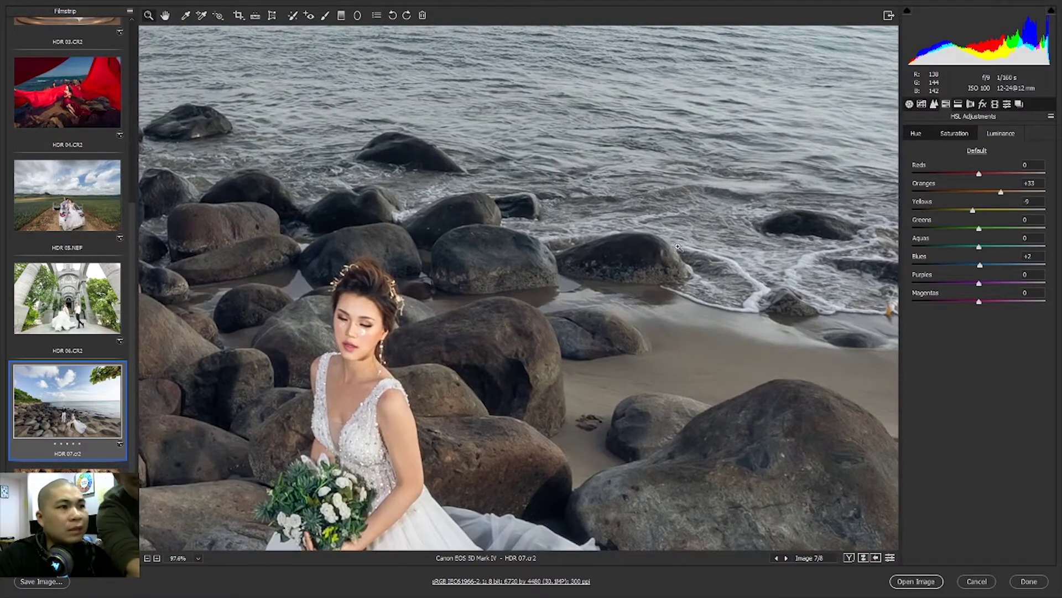
scroll(663, 291, up, 1)
scroll(477, 321, up, 1)
scroll(555, 328, up, 1)
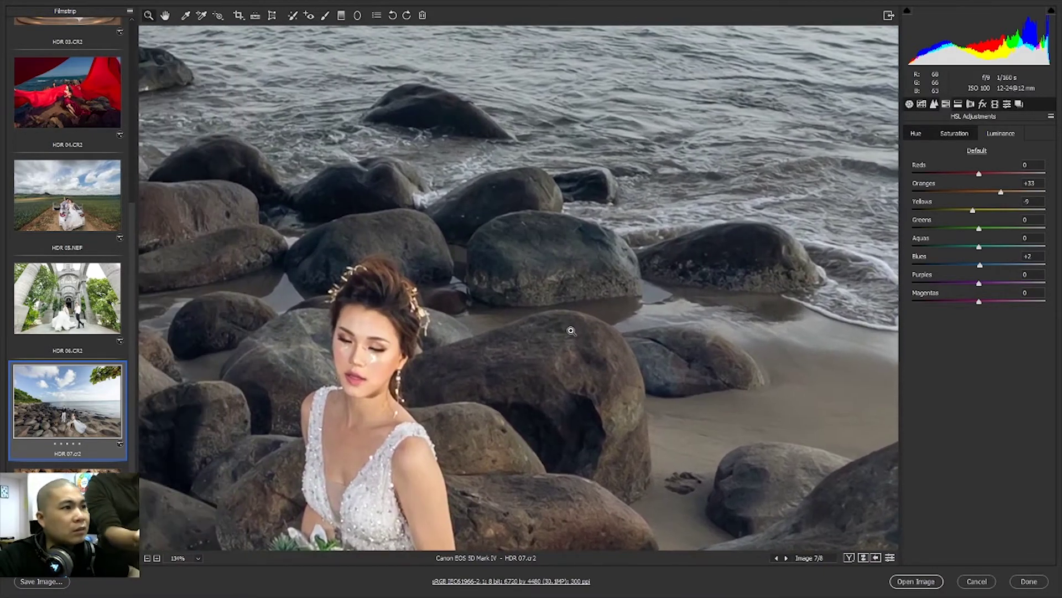
scroll(520, 316, down, 5)
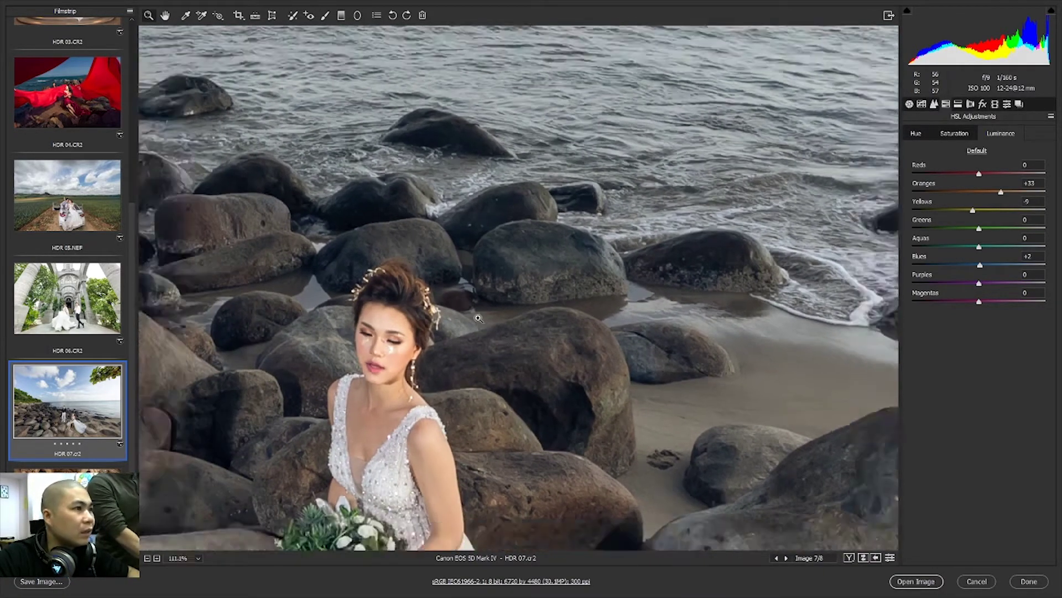
drag(394, 278, 527, 396)
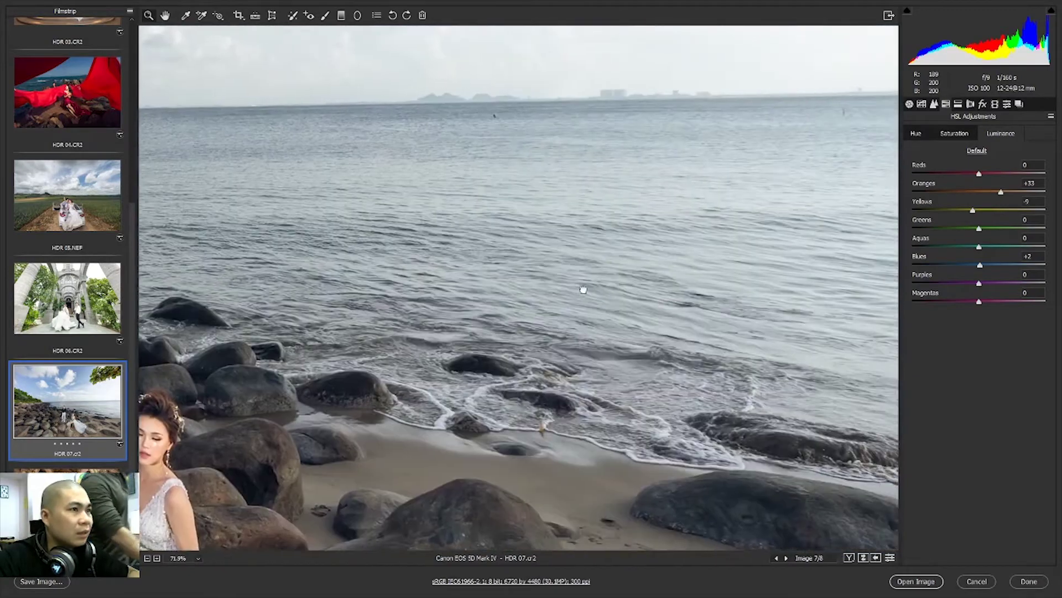
scroll(635, 301, down, 3)
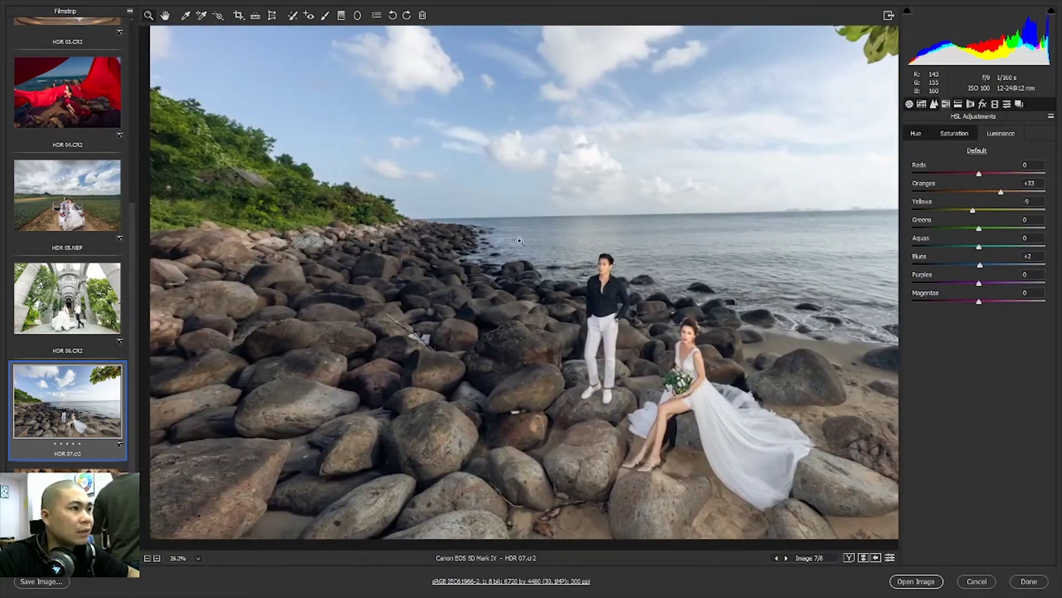
scroll(519, 241, up, 3)
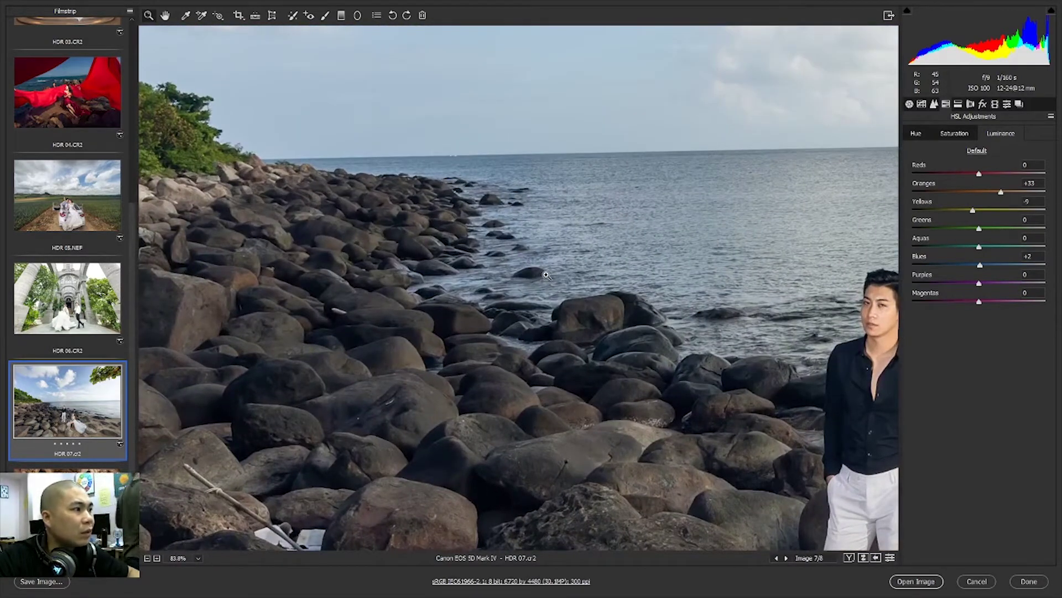
scroll(564, 339, down, 3)
scroll(515, 299, up, 3)
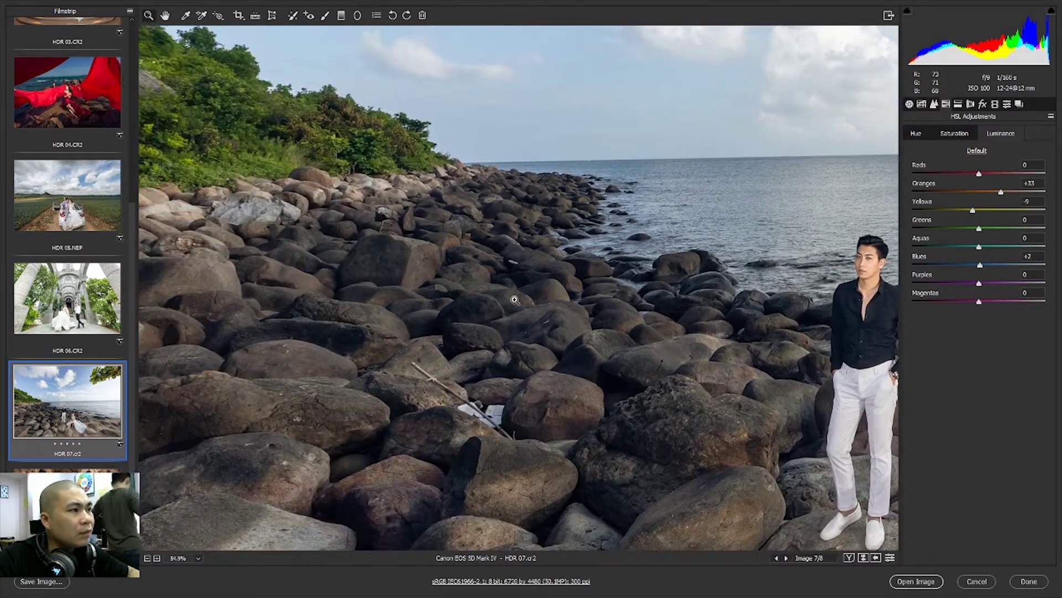
scroll(480, 336, down, 3)
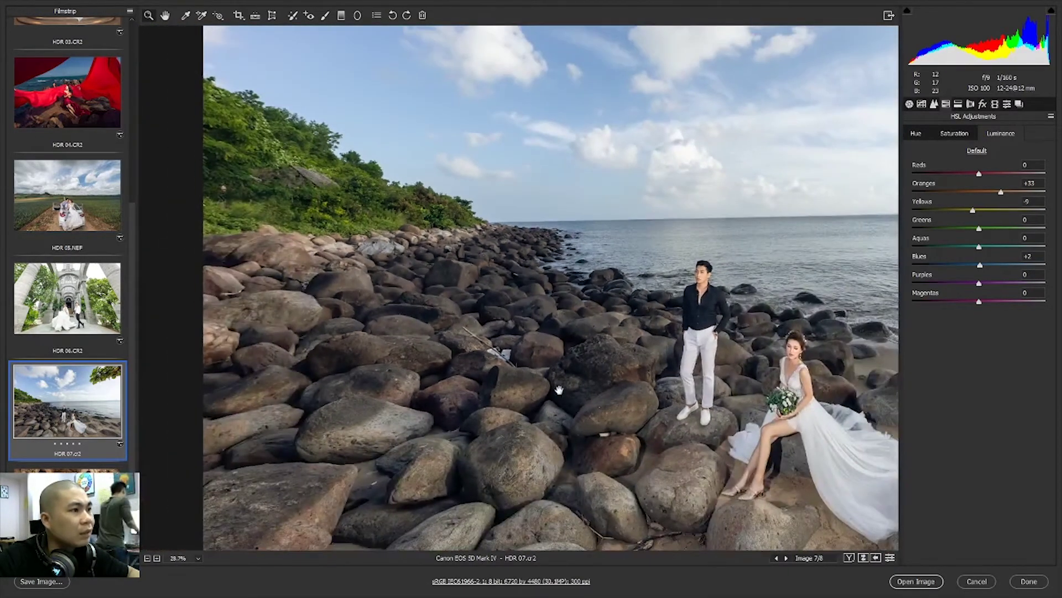
scroll(634, 417, up, 1)
drag(550, 341, 528, 341)
scroll(525, 382, down, 1)
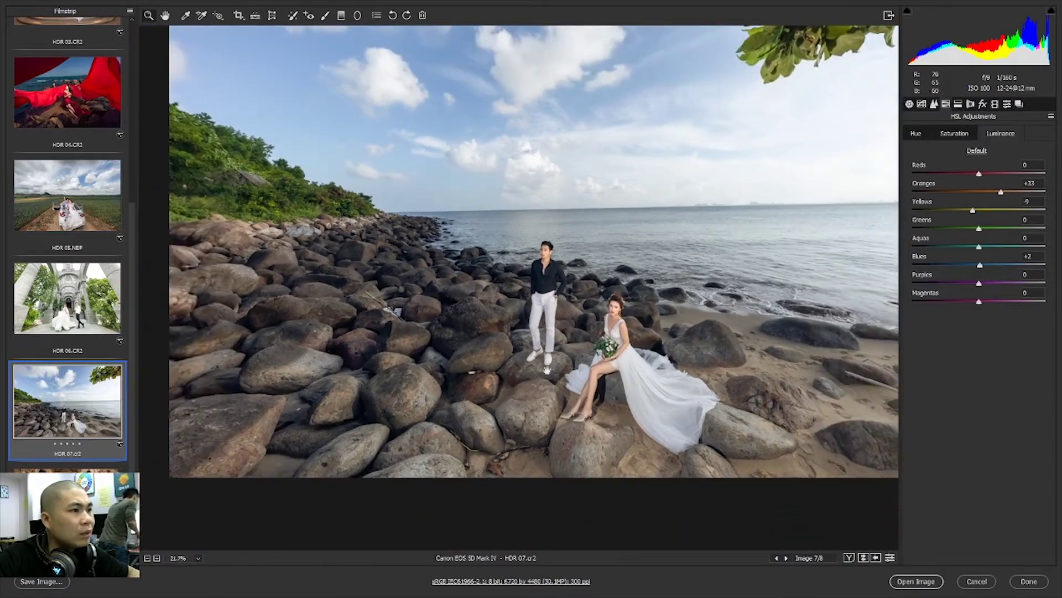
scroll(525, 354, down, 1)
scroll(528, 320, down, 1)
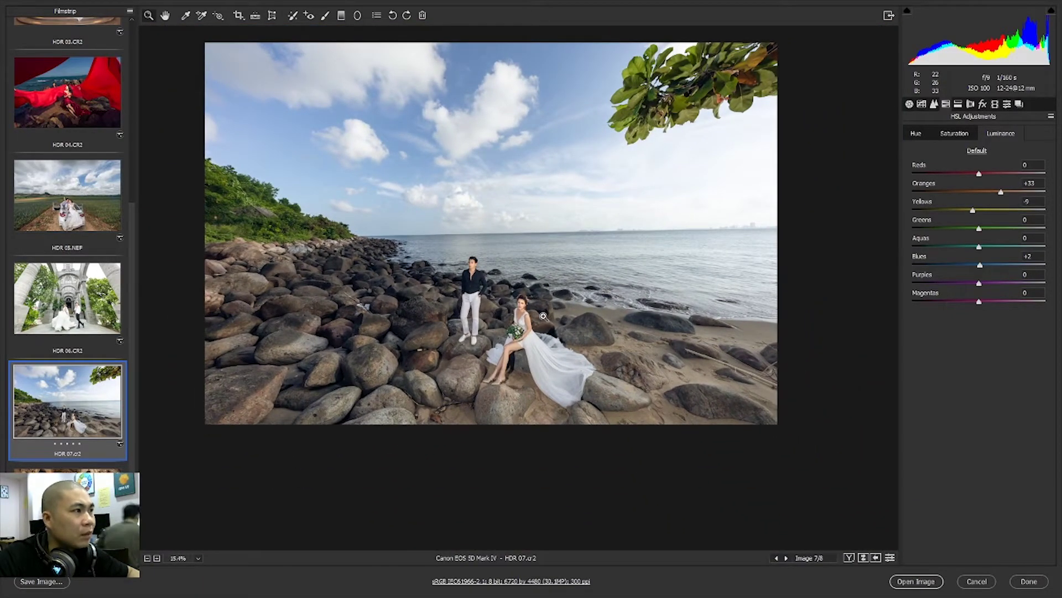
scroll(541, 319, down, 1)
click(1051, 116)
click(1017, 133)
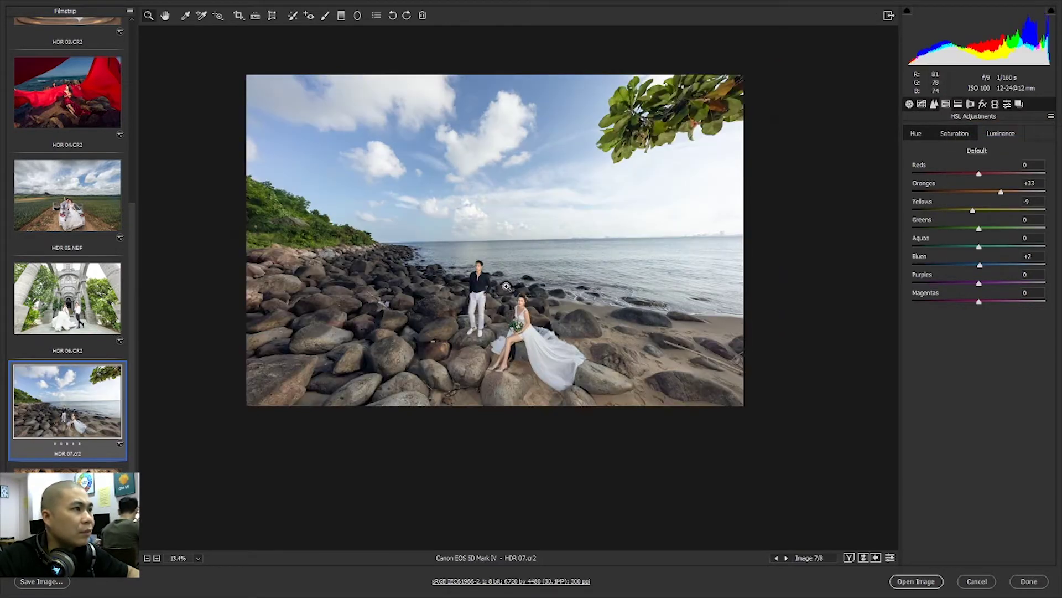
Step: Strengthen the beach photo's post-crop vignetting Amount to -25
click(983, 104)
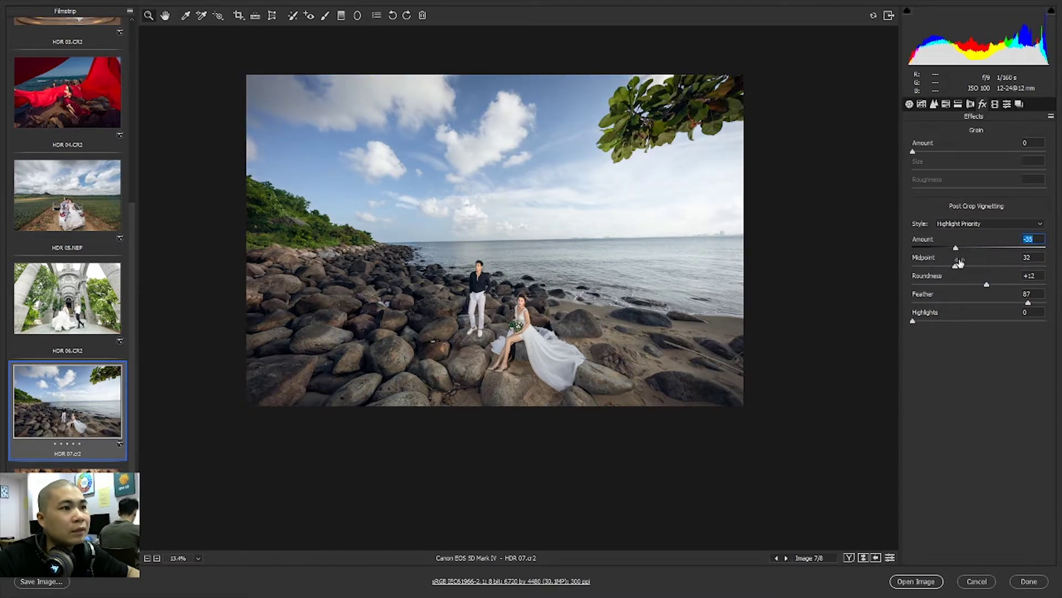
drag(961, 251, 964, 250)
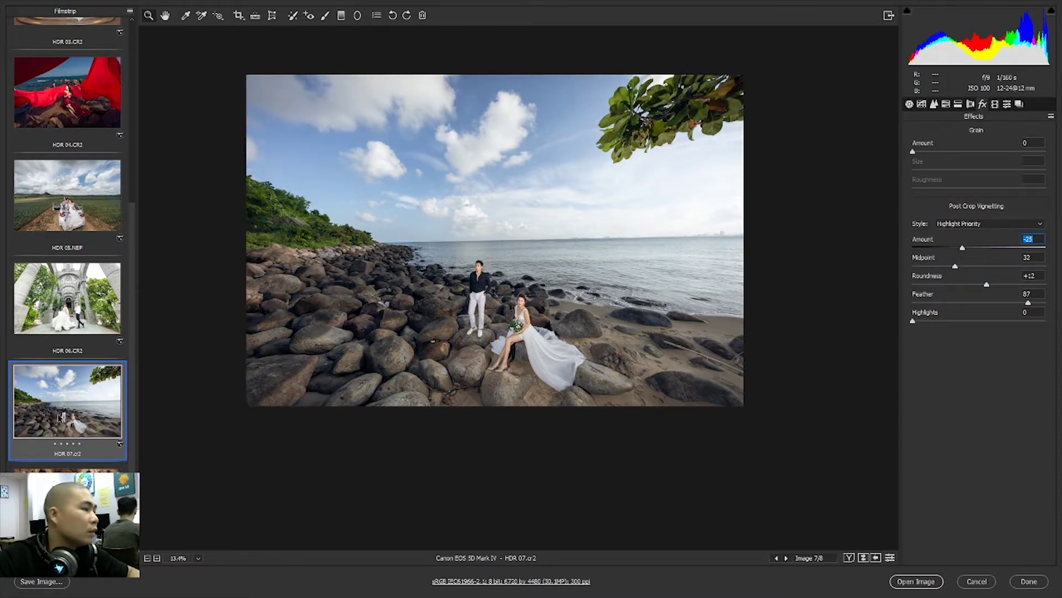
key(Down)
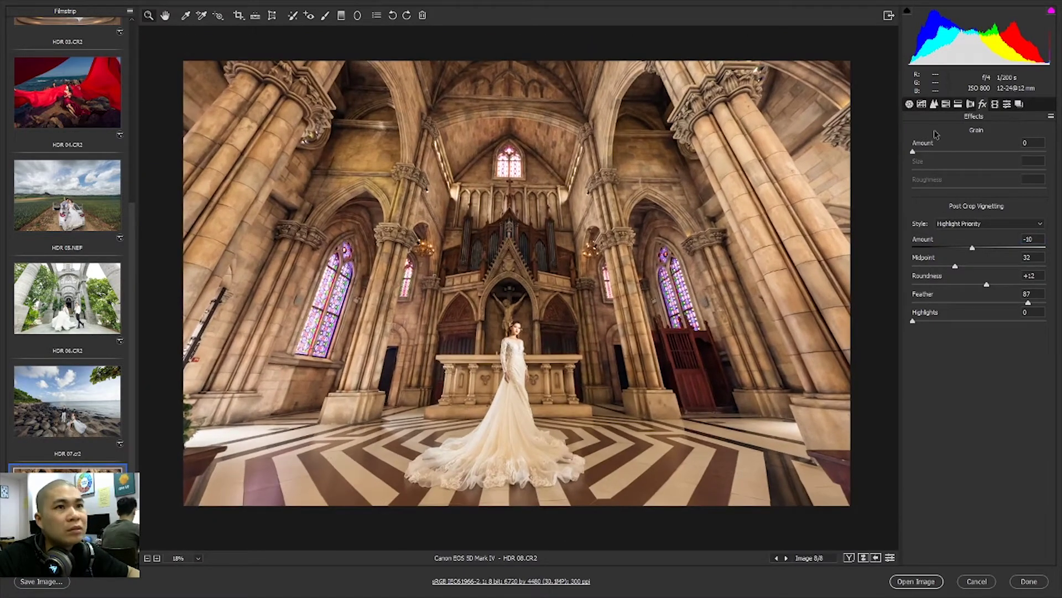
Step: Lower HDR 08.CR2's exposure slightly and deepen its vignetting Amount to -31
click(909, 104)
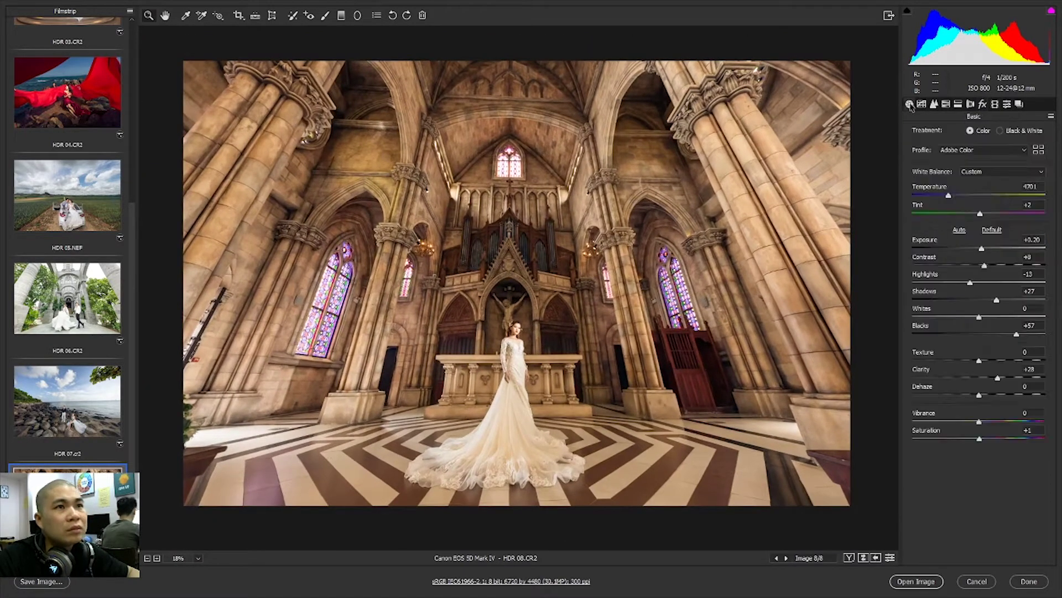
drag(981, 250, 978, 250)
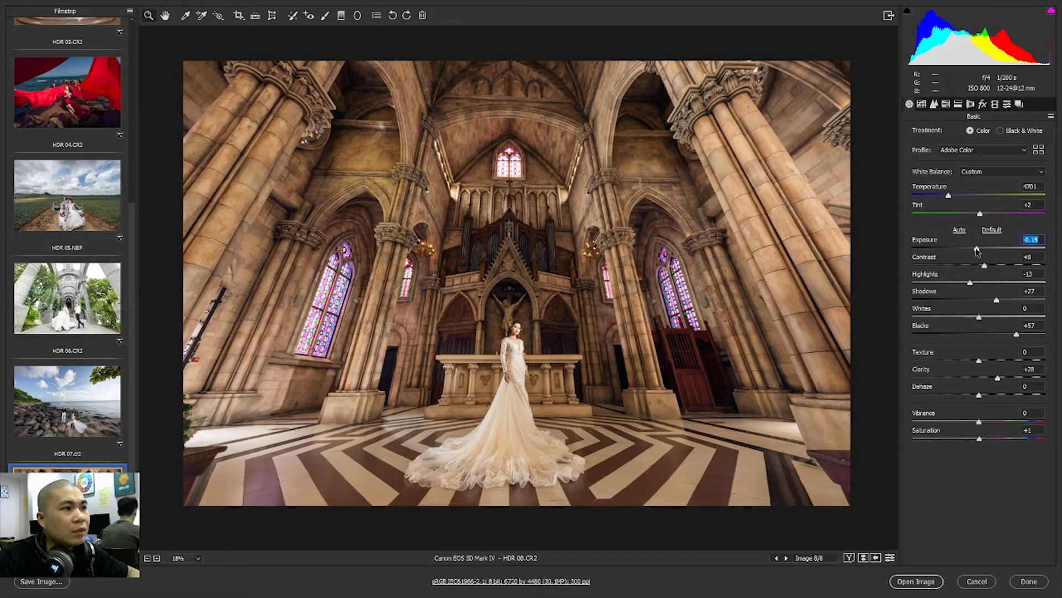
click(1007, 104)
click(983, 104)
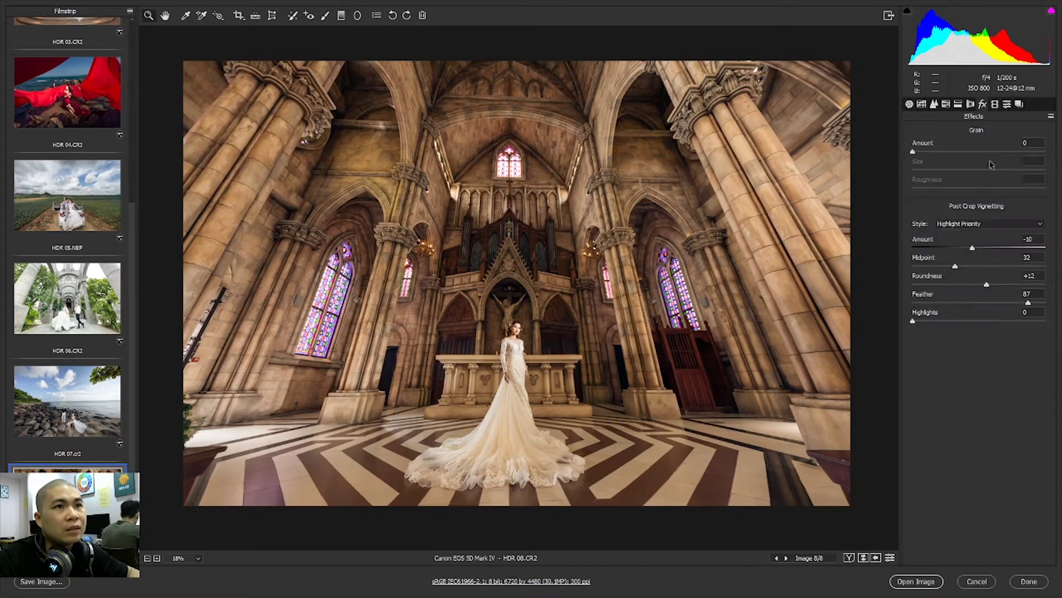
drag(966, 242, 952, 243)
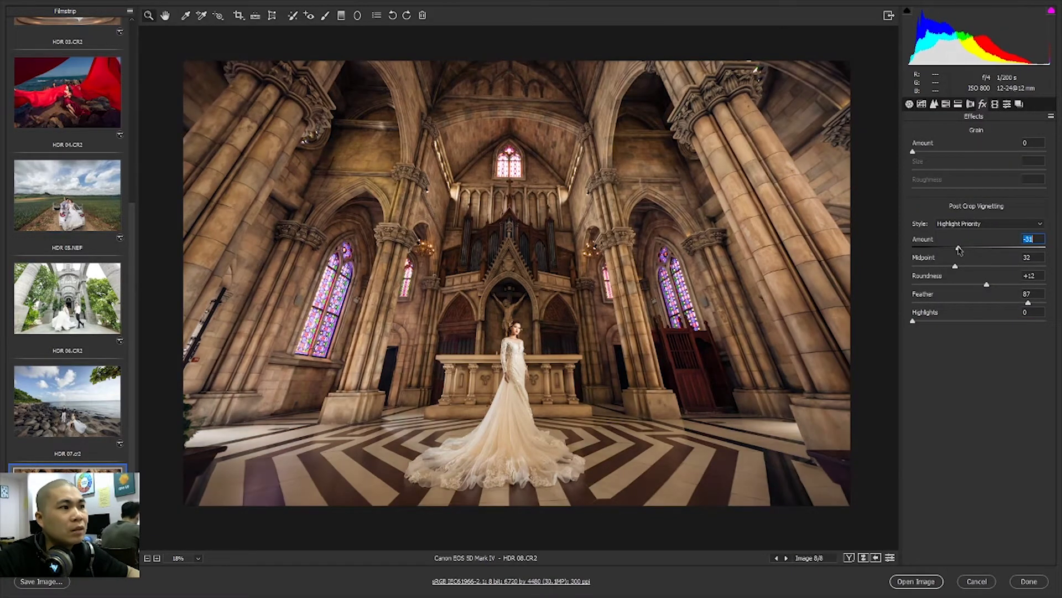
key(ctrl+0)
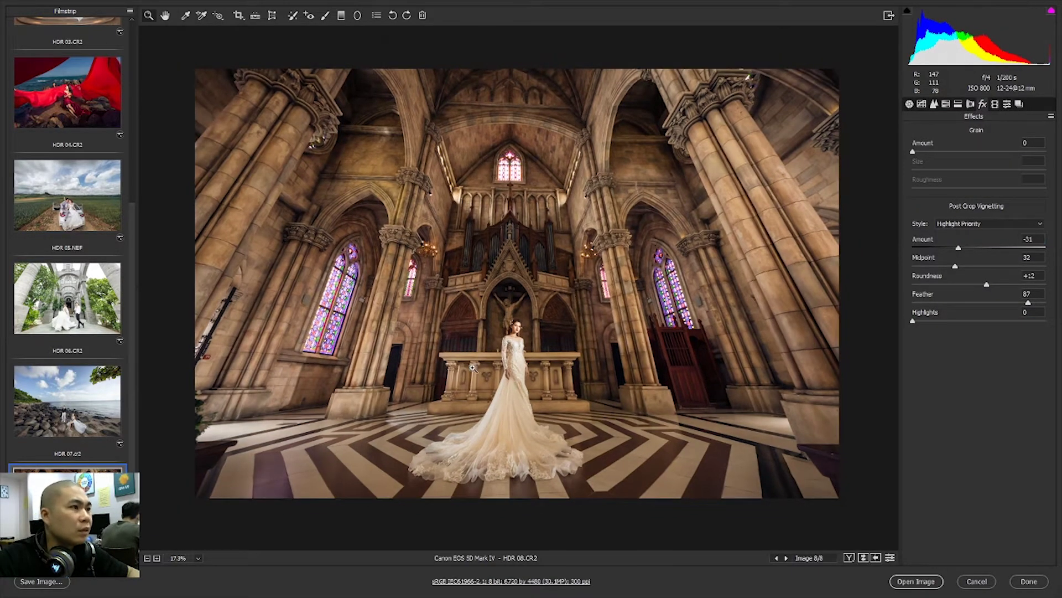
scroll(39, 322, up, 2)
scroll(39, 322, up, 1)
Step: Apply the 00keda preset to the red-fabric seaside photo HDR 04
click(72, 200)
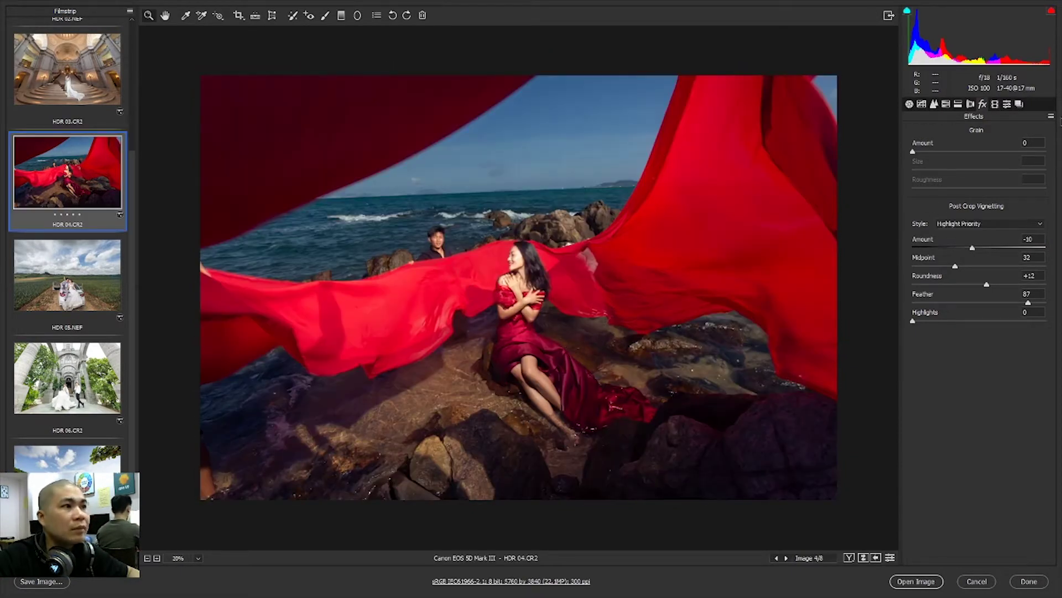
click(1008, 104)
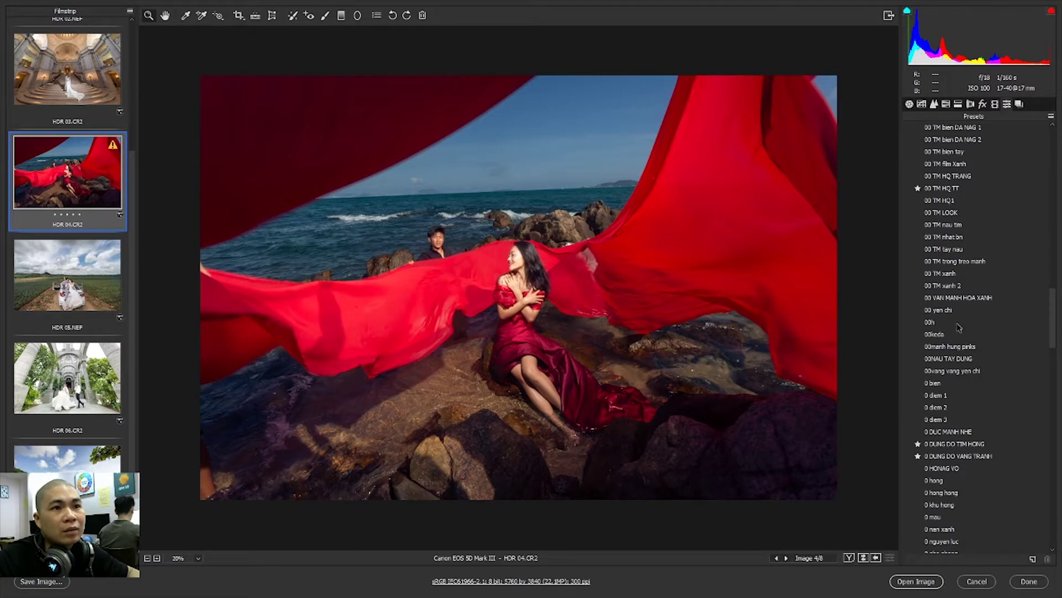
click(944, 334)
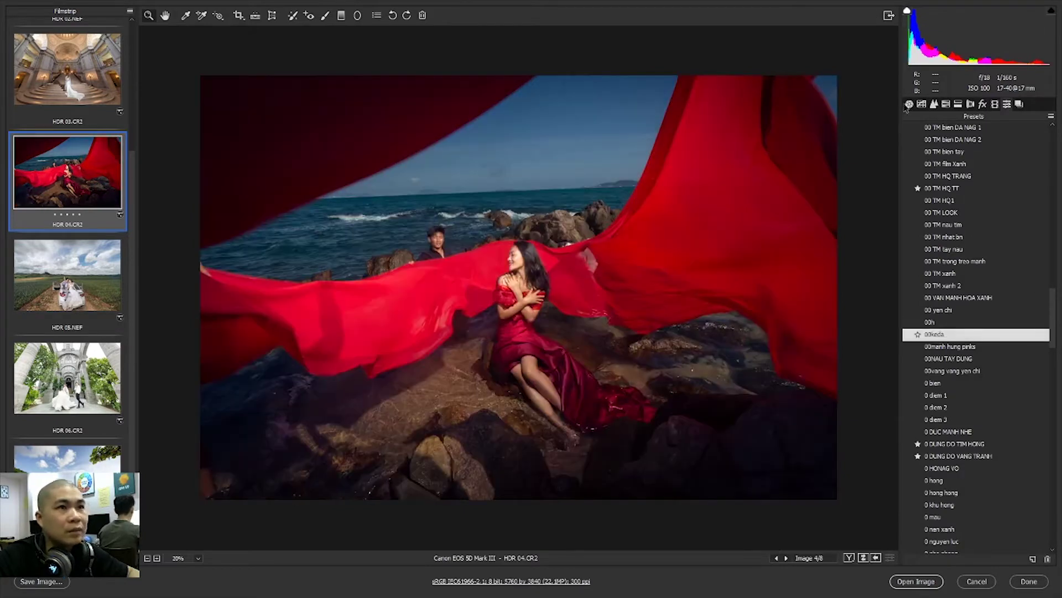
Step: Raise HDR 04's Shadows to +38 and Exposure to +0.35, checking the couple up close
click(909, 104)
click(982, 104)
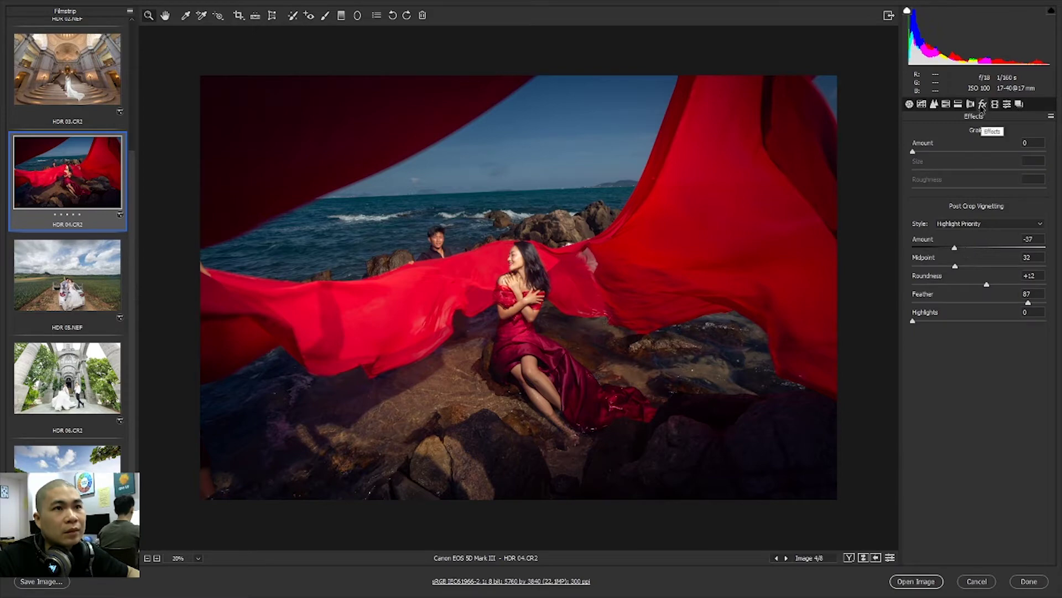
click(909, 104)
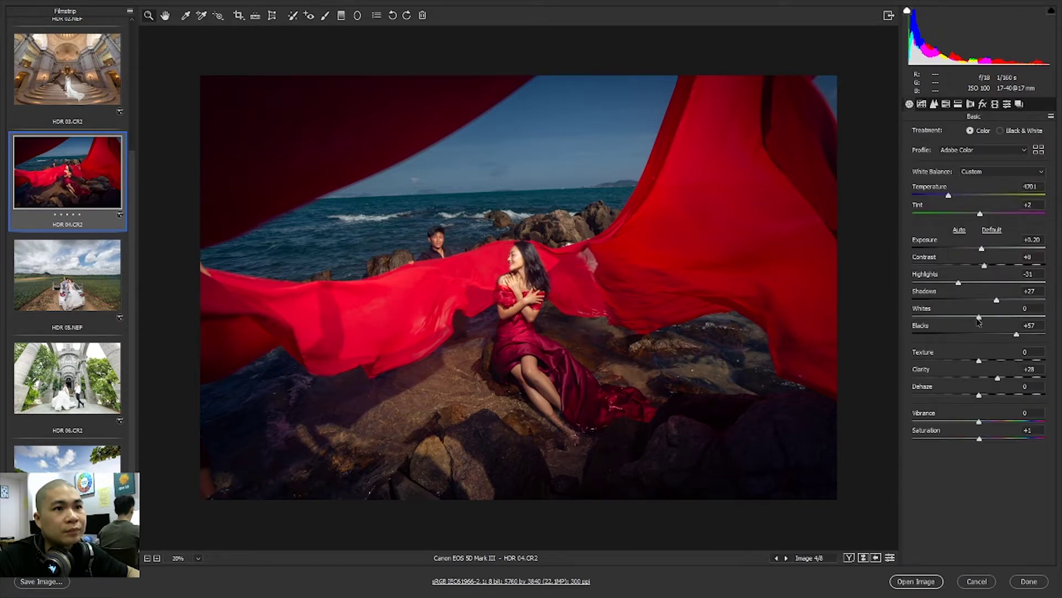
drag(996, 300, 1004, 300)
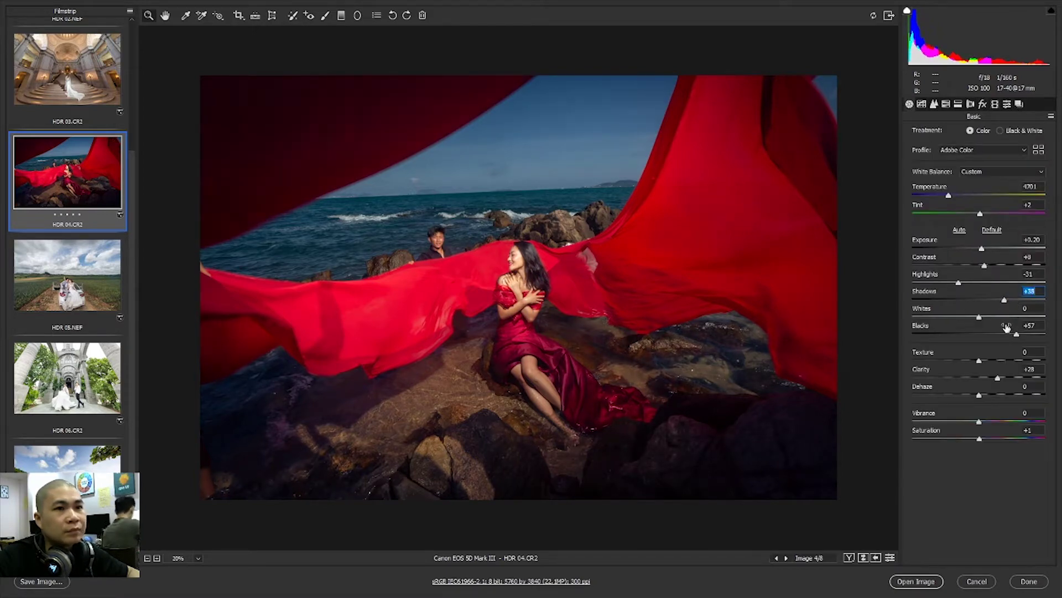
drag(982, 249, 984, 249)
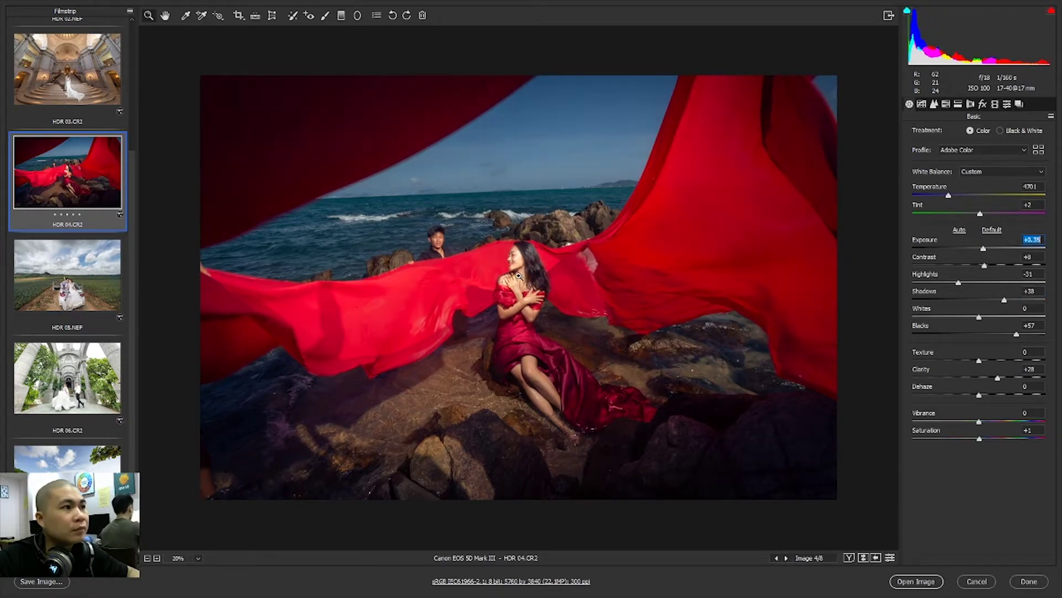
mouse_move(519, 275)
mouse_down()
mouse_move(393, 215)
mouse_move(668, 333)
mouse_move(602, 334)
mouse_up()
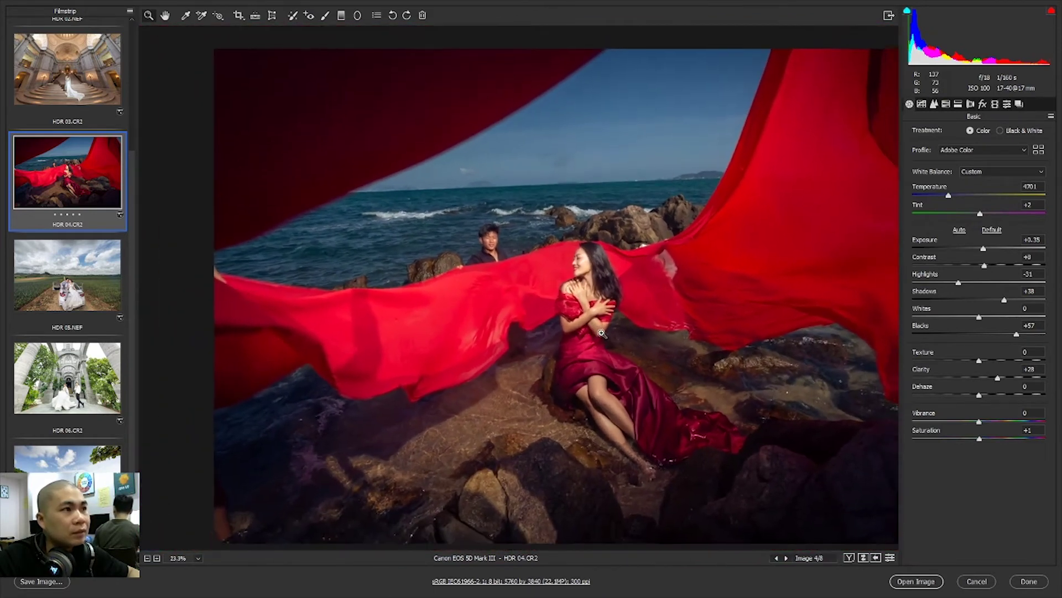
drag(602, 334, 447, 197)
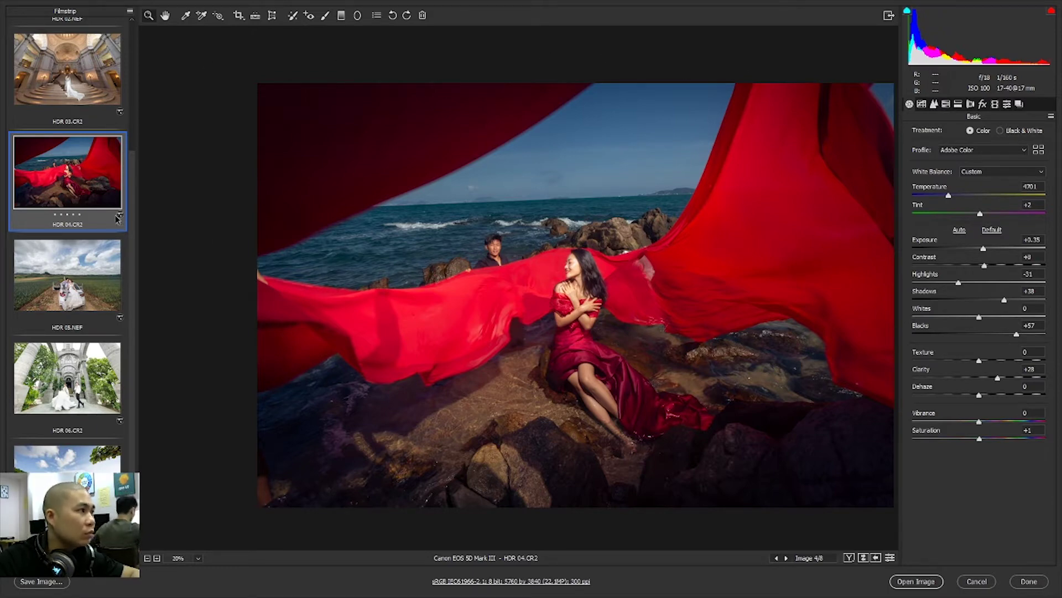
scroll(84, 191, up, 2)
key(Up)
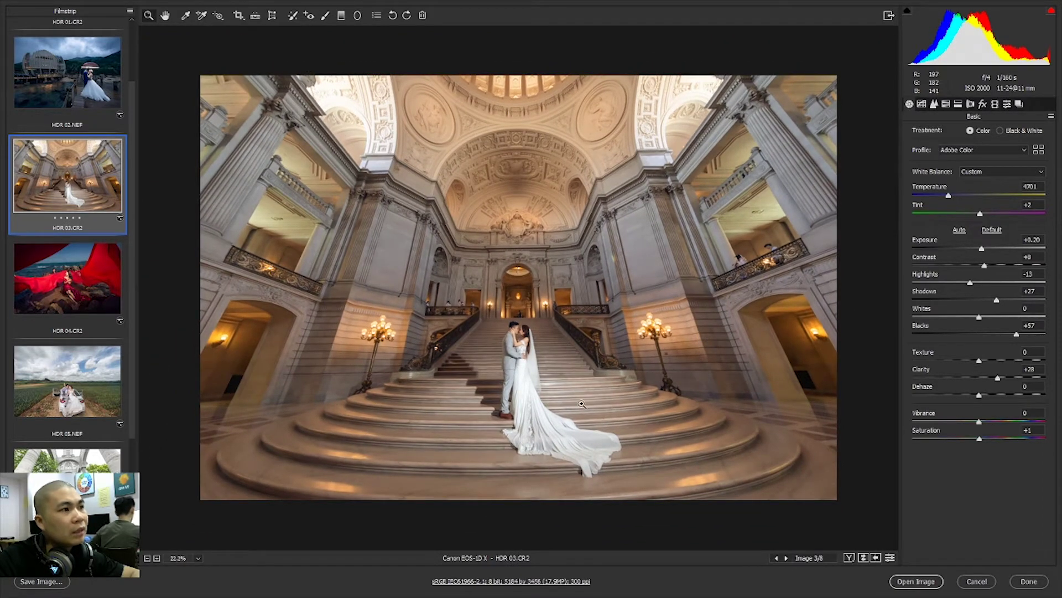
Step: Try Camera Raw Defaults on HDR 03, undo it, and inspect the columns, staircase and ceiling
click(1053, 118)
click(957, 140)
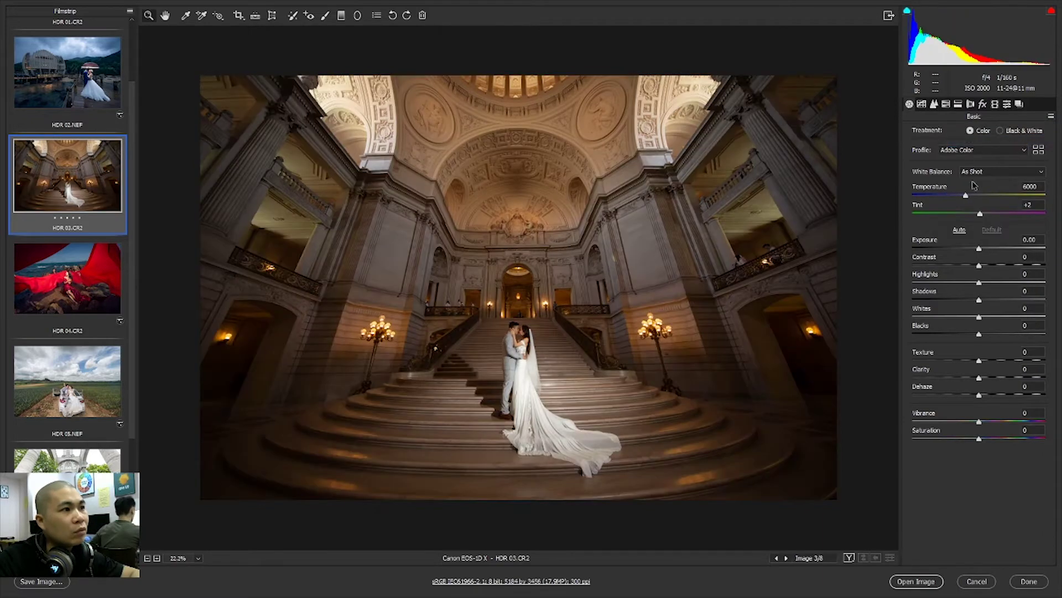
key(ctrl+z)
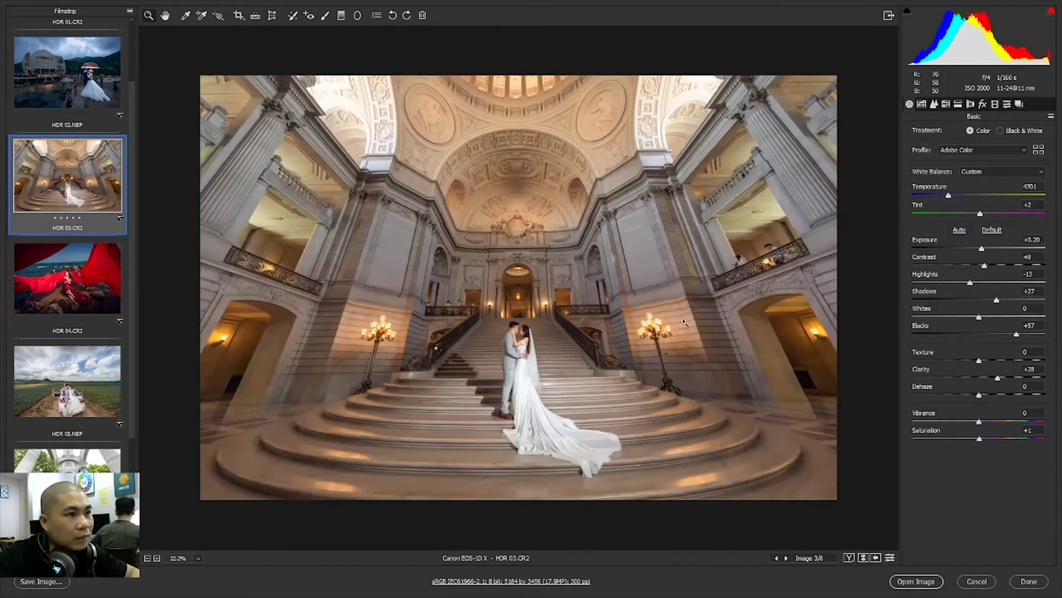
click(429, 244)
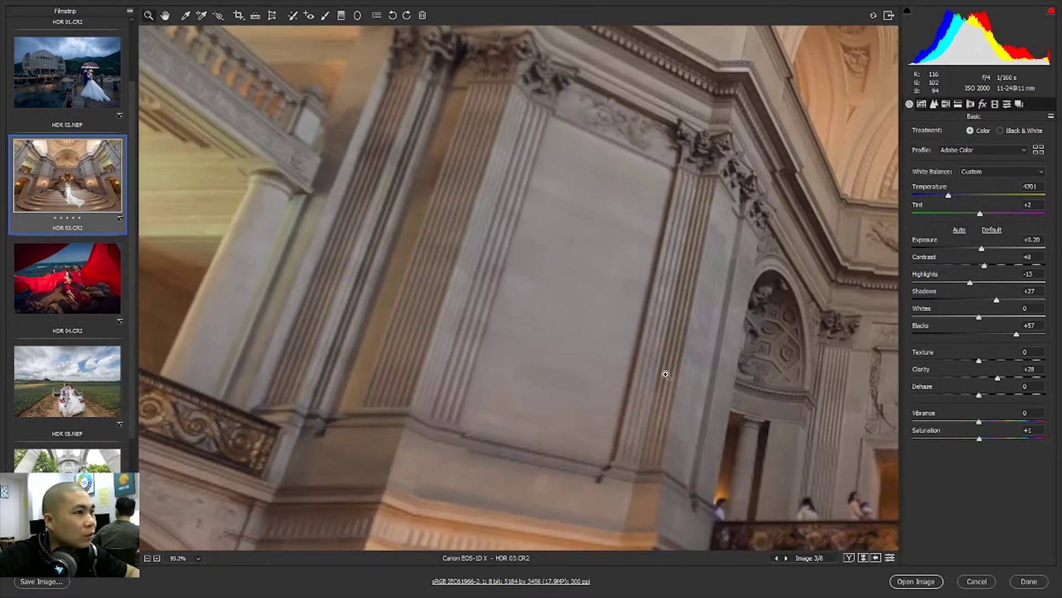
mouse_move(666, 374)
mouse_down()
mouse_move(535, 353)
mouse_move(540, 475)
mouse_move(498, 325)
mouse_up()
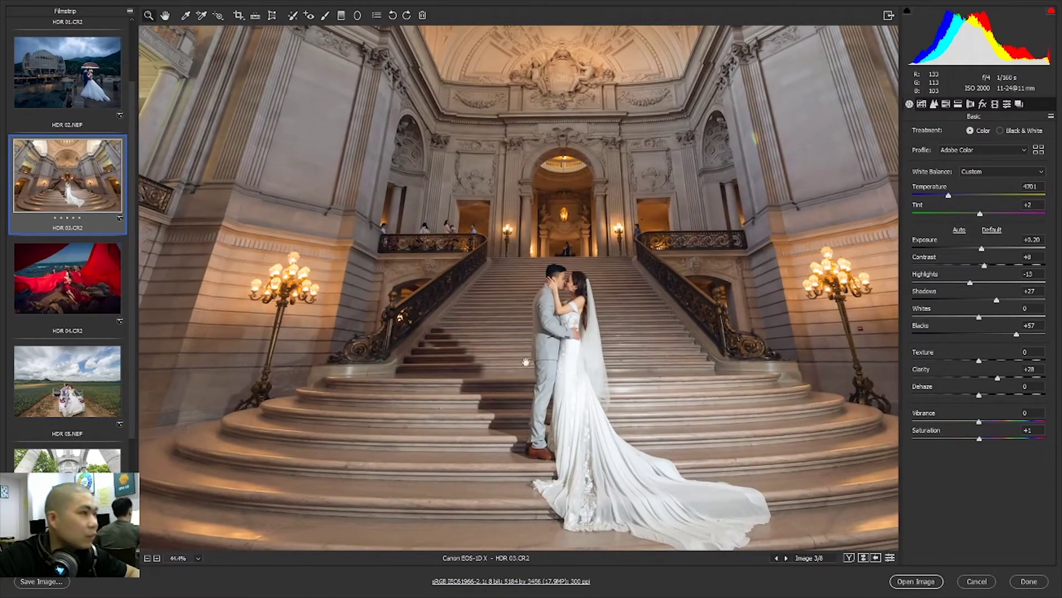
mouse_move(526, 362)
mouse_down()
mouse_move(539, 421)
mouse_move(569, 450)
mouse_move(572, 349)
mouse_up()
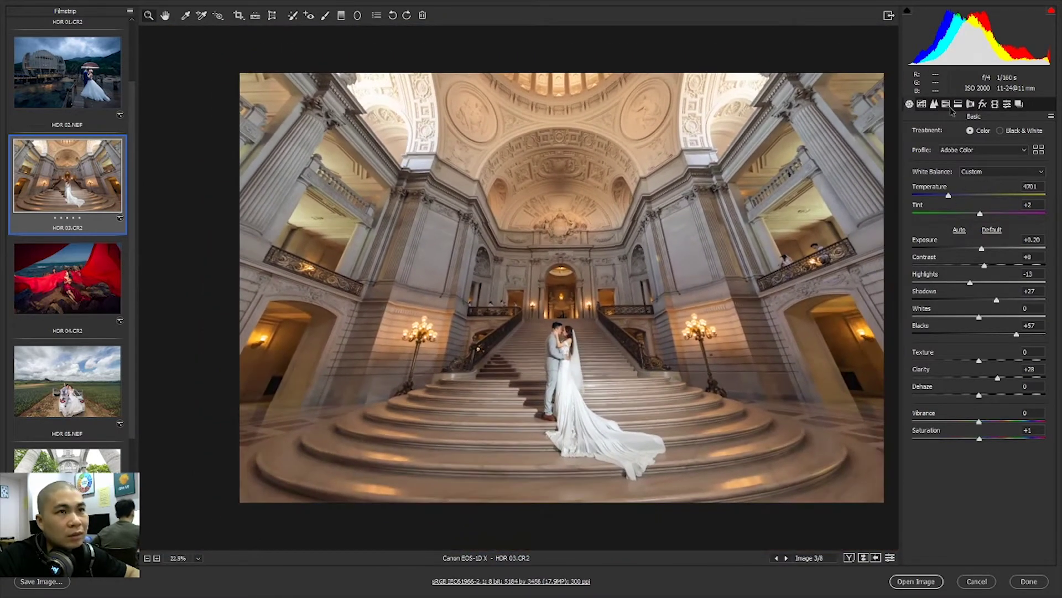
Step: Raise HSL Luminance Oranges to +35 on the staircase wedding photo
click(947, 105)
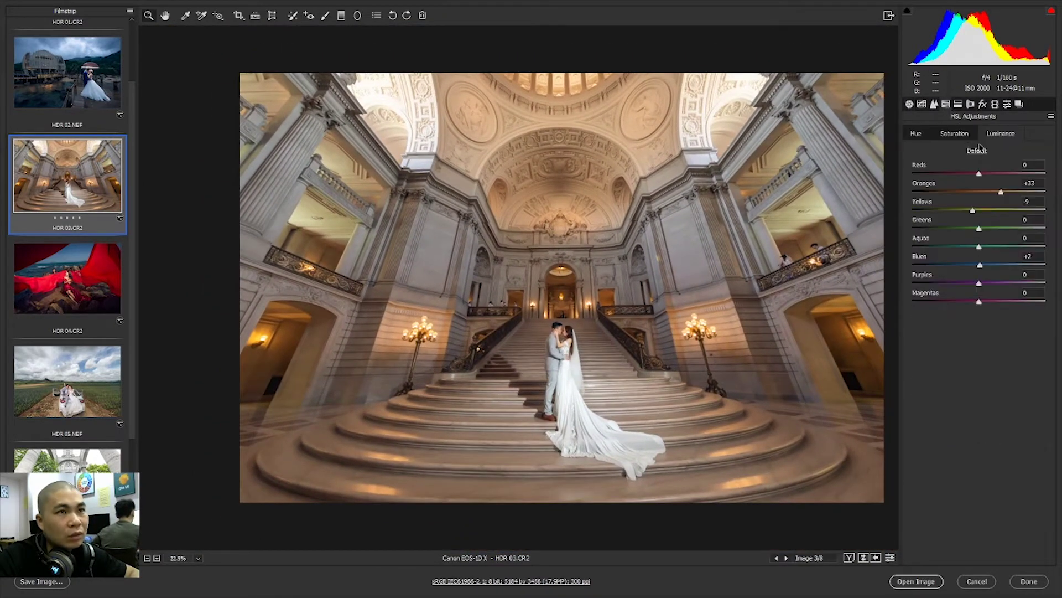
drag(1002, 192, 1004, 194)
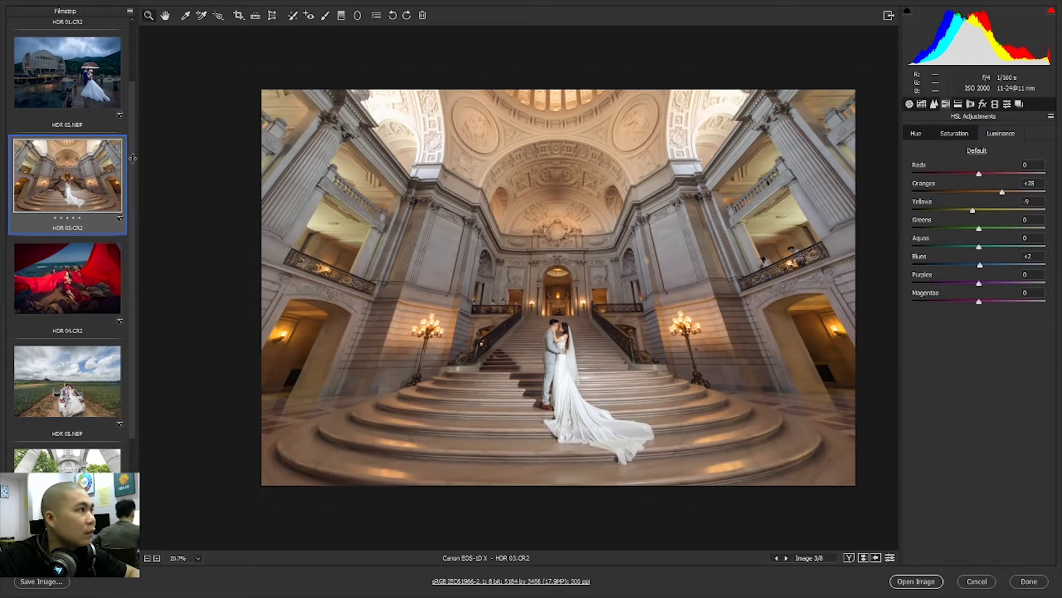
scroll(96, 158, up, 2)
click(95, 159)
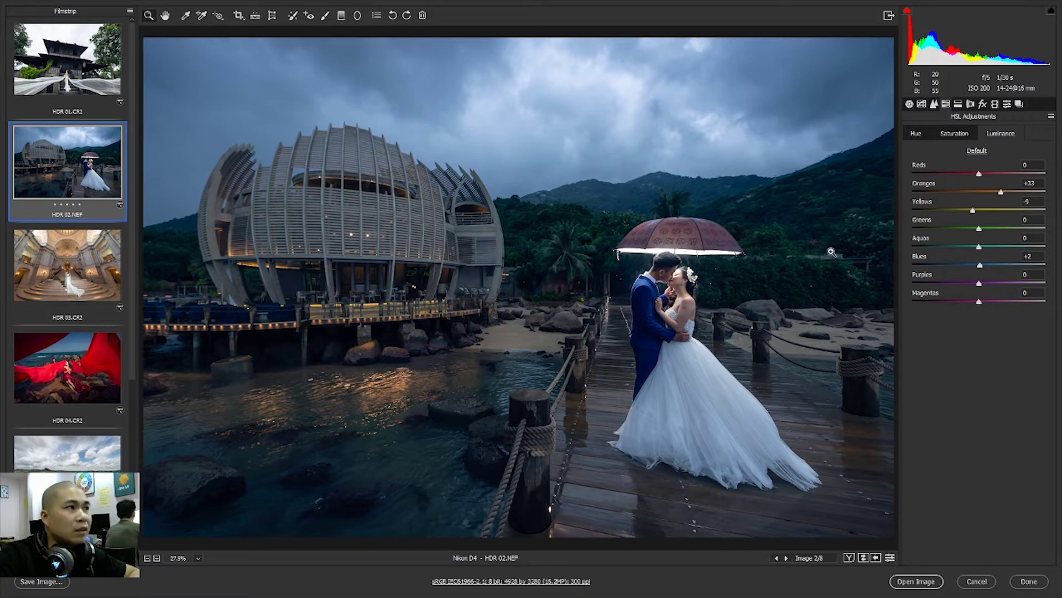
Step: Reset the beach couple photo to Camera Raw Defaults and apply the 00koda preset
scroll(736, 296, down, 1)
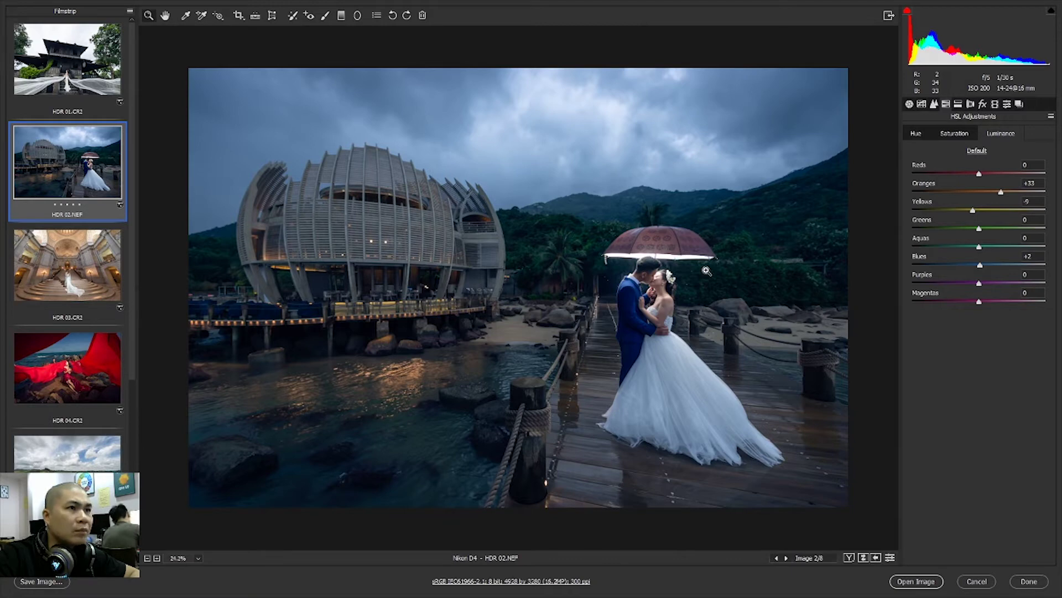
click(910, 104)
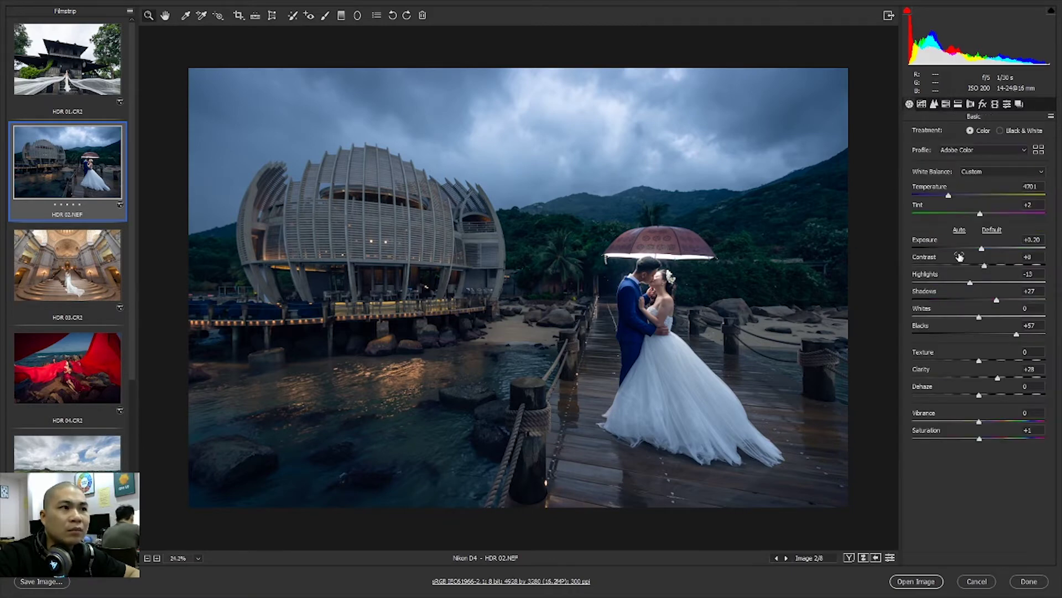
drag(983, 248, 998, 249)
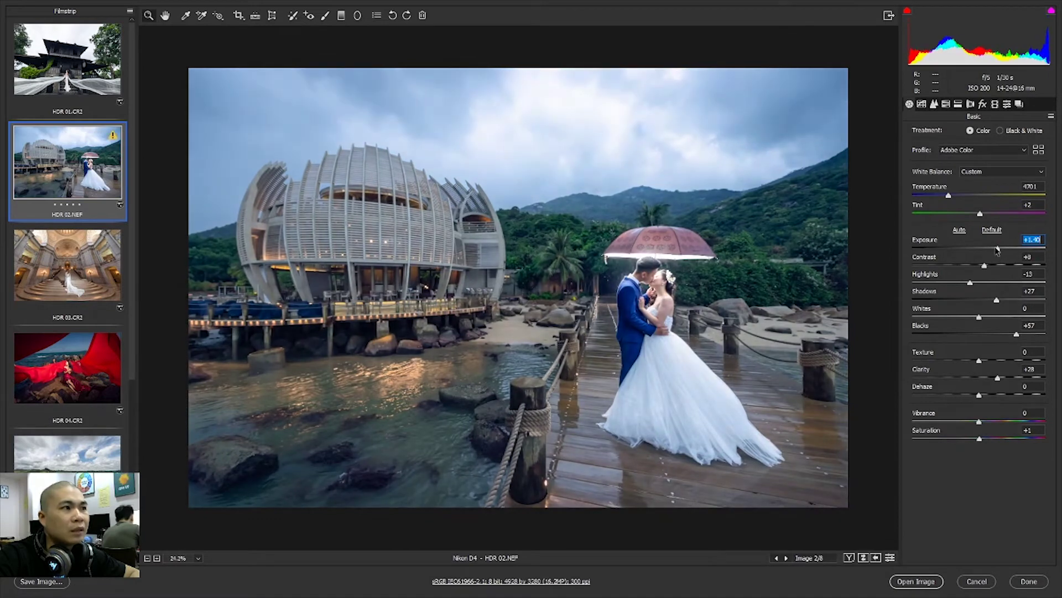
click(1054, 117)
click(990, 141)
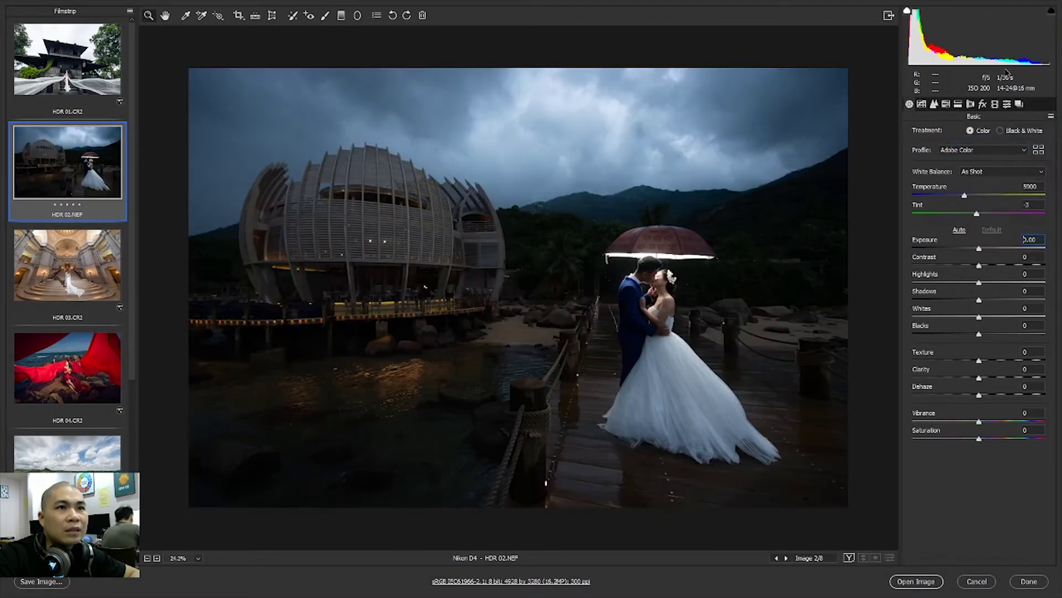
click(1006, 103)
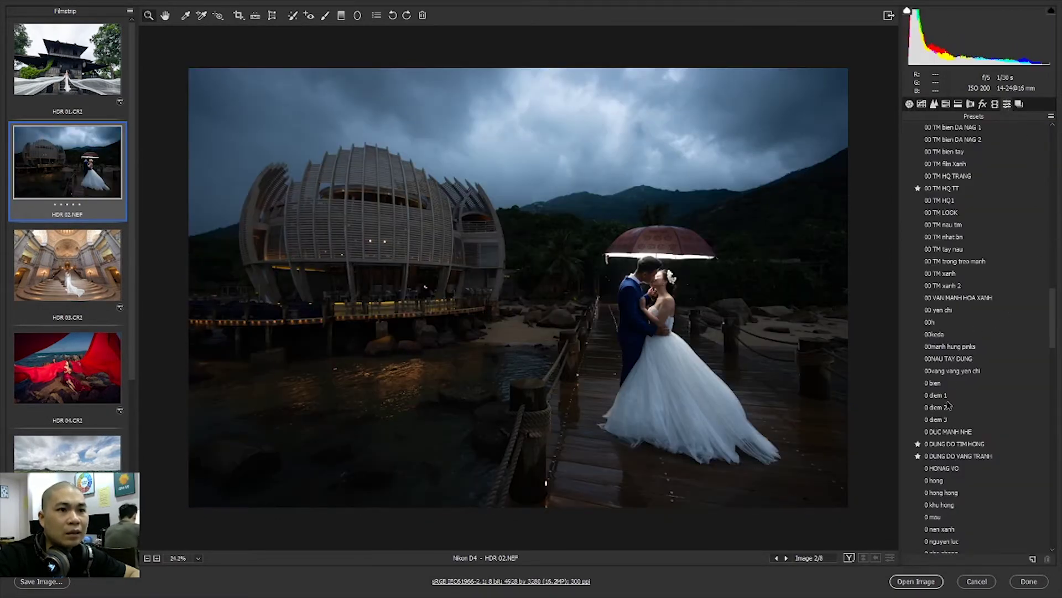
click(936, 338)
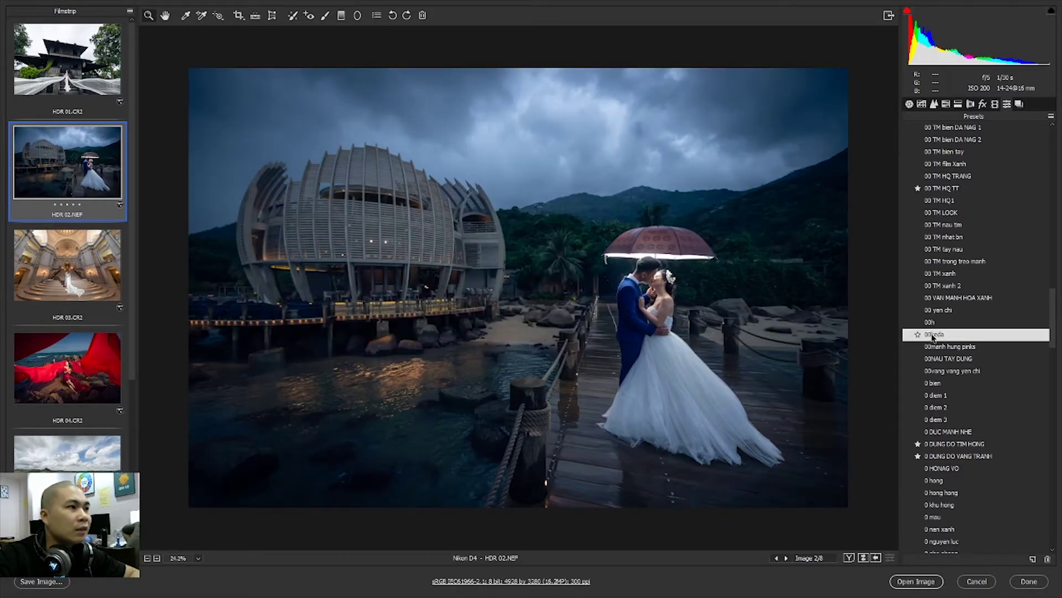
Step: In Basic, set Temperature 6400, Highlights -21 and Exposure +0.80
click(909, 103)
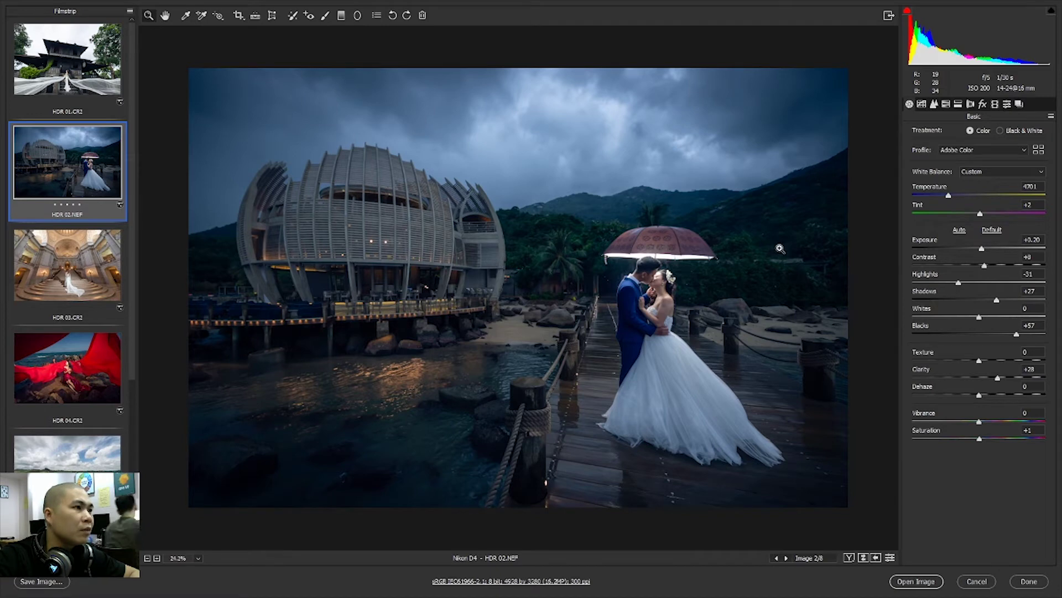
click(961, 196)
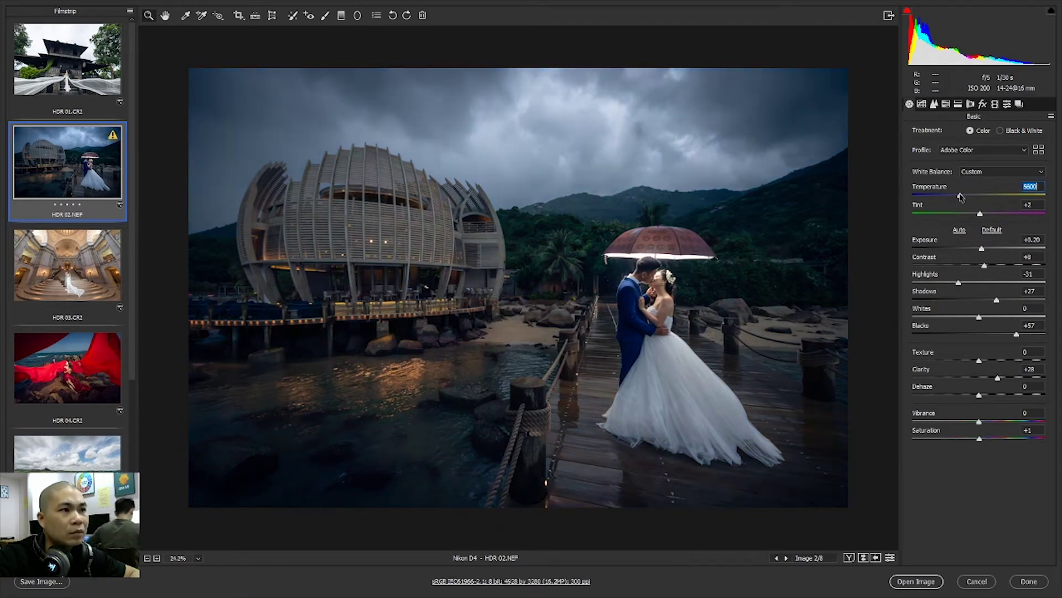
drag(961, 196, 963, 196)
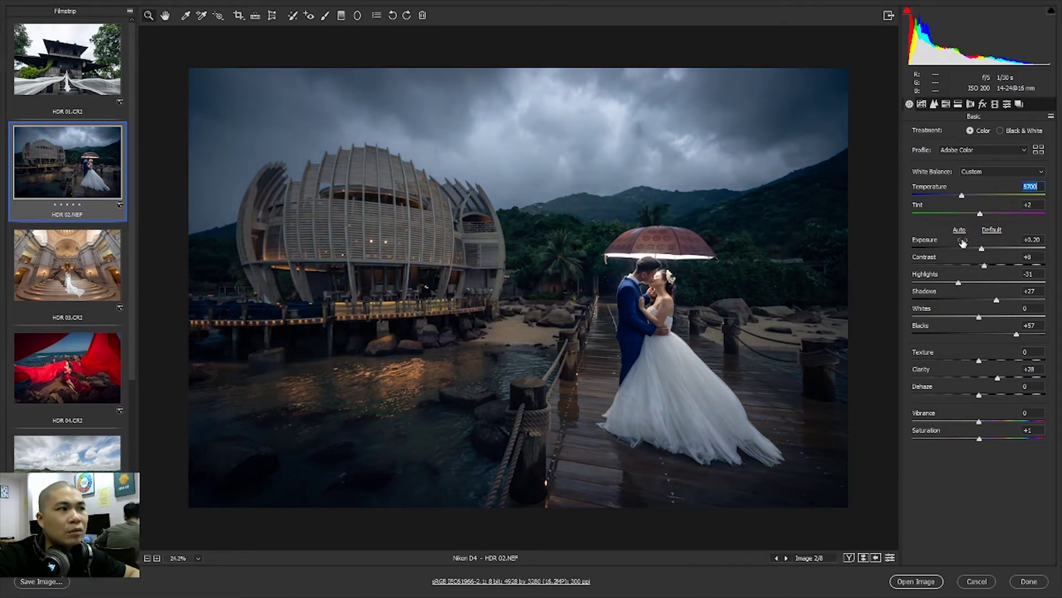
drag(965, 202, 975, 200)
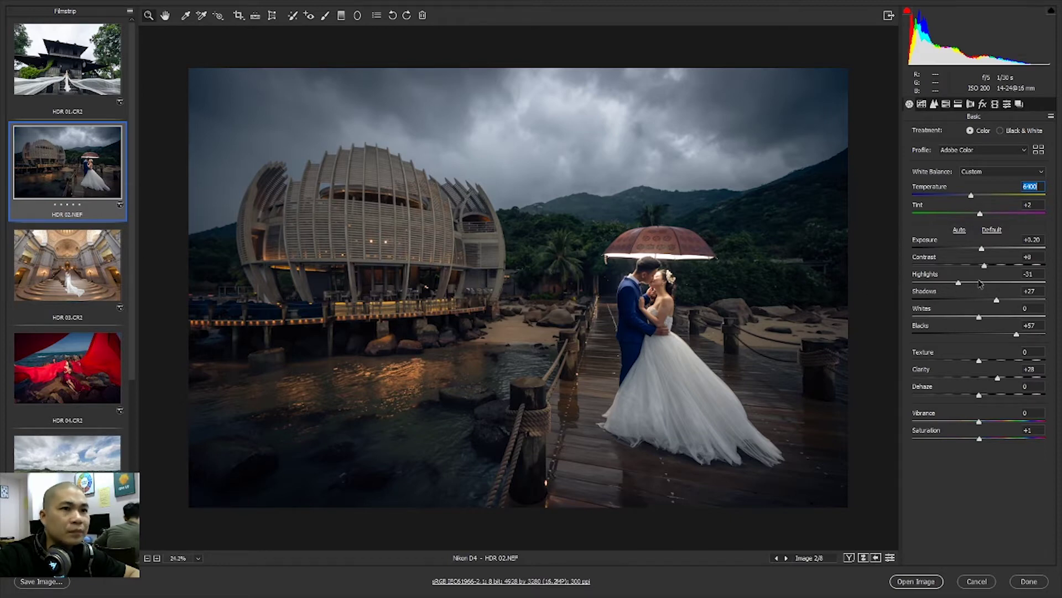
drag(978, 283, 965, 284)
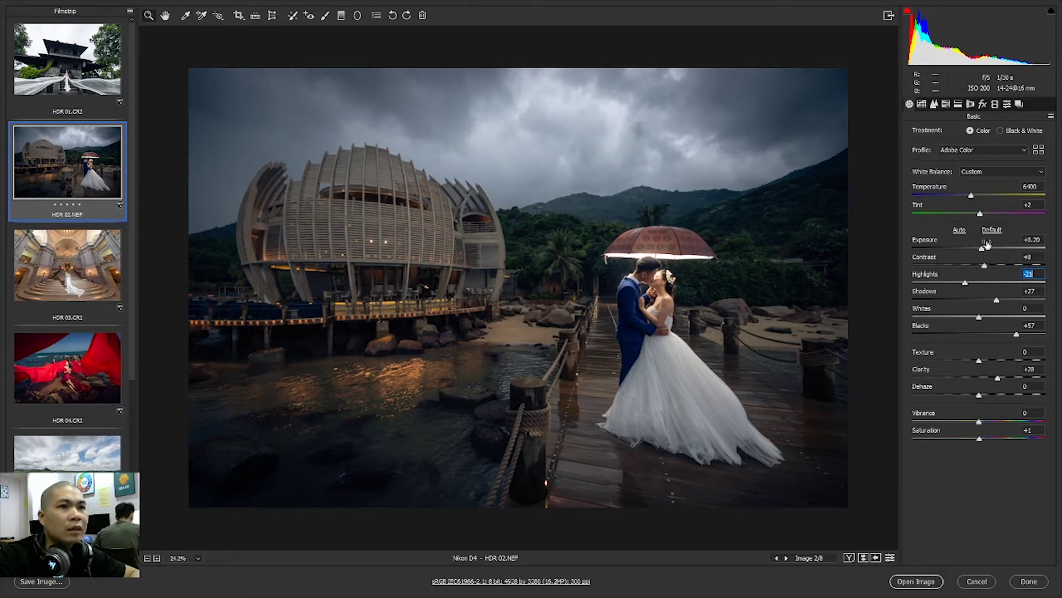
drag(982, 248, 1009, 249)
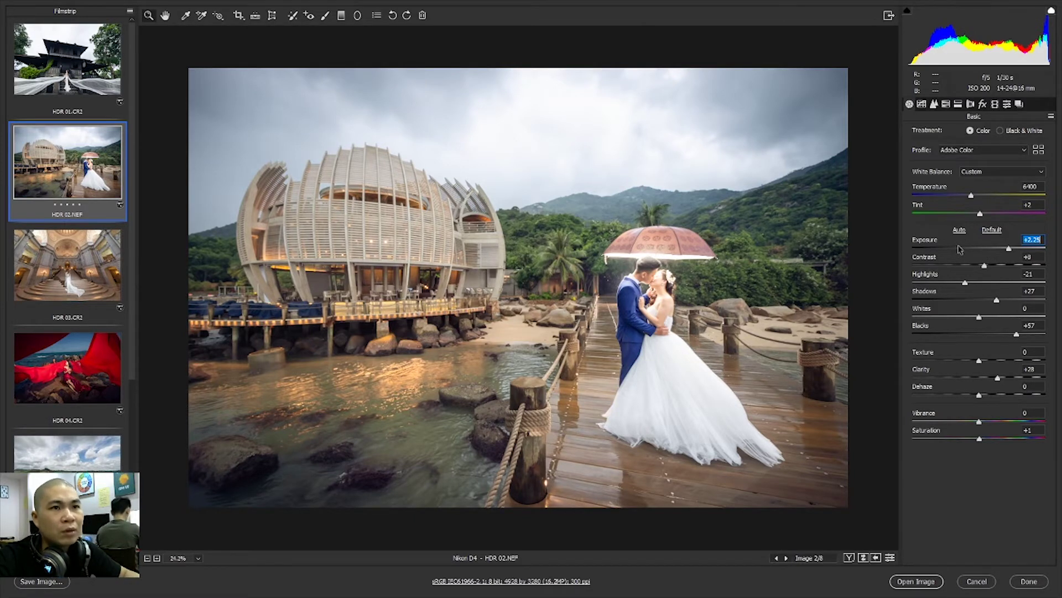
text(0.2)
key(Return)
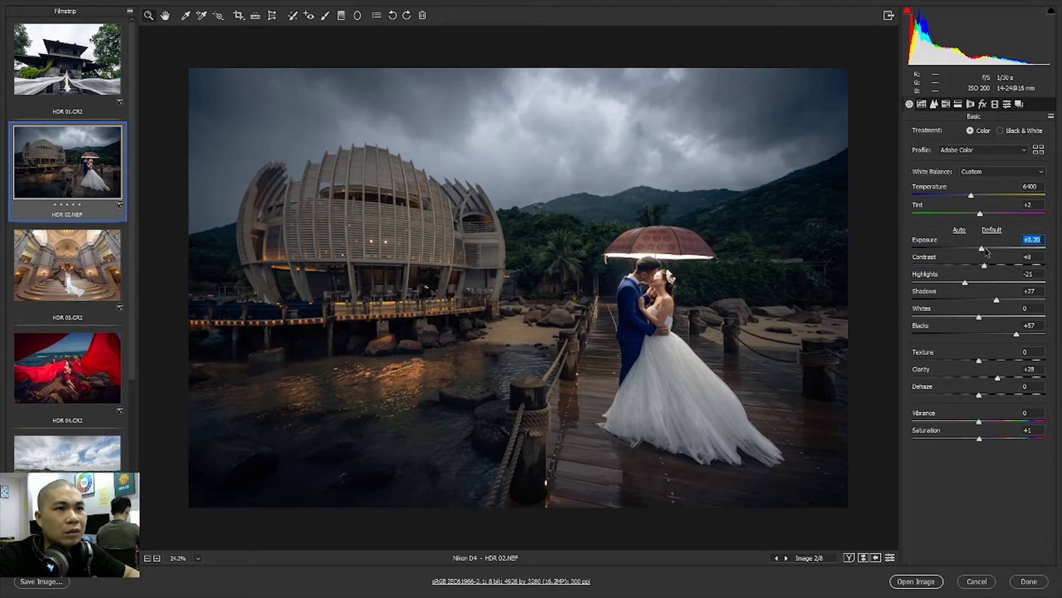
drag(987, 250, 994, 250)
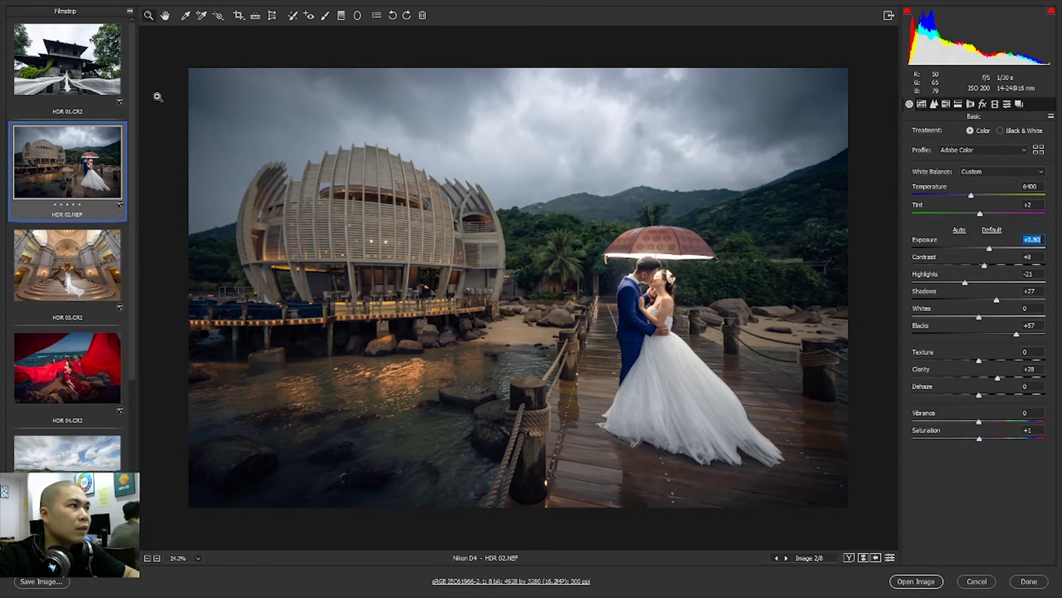
Step: Switch to the pagoda photo HDR 01.CR2, zoom out, and undo a trial defaults reset
key(ctrl+Left)
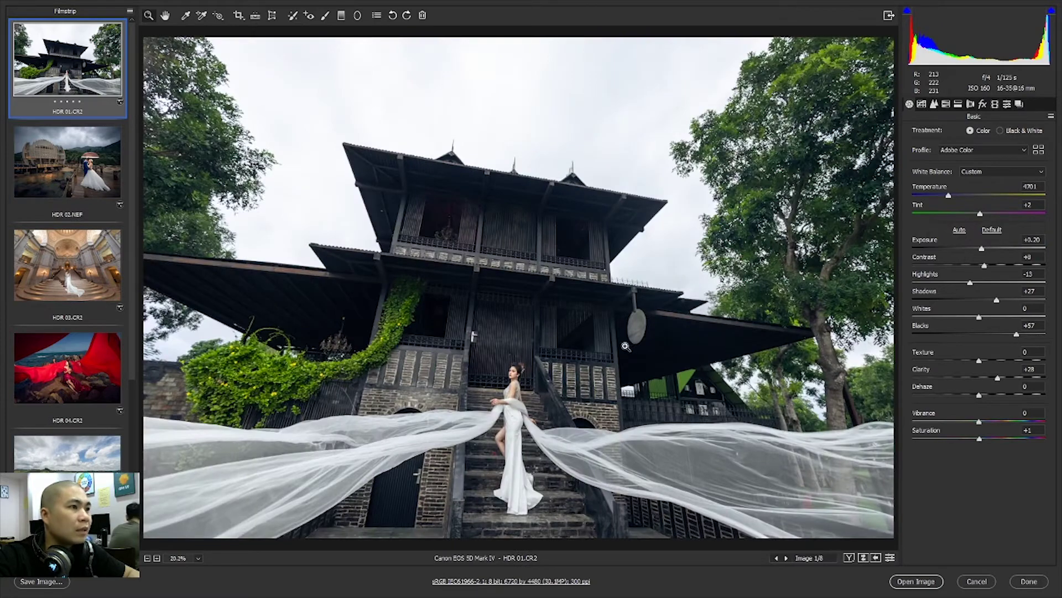
alt+click(626, 346)
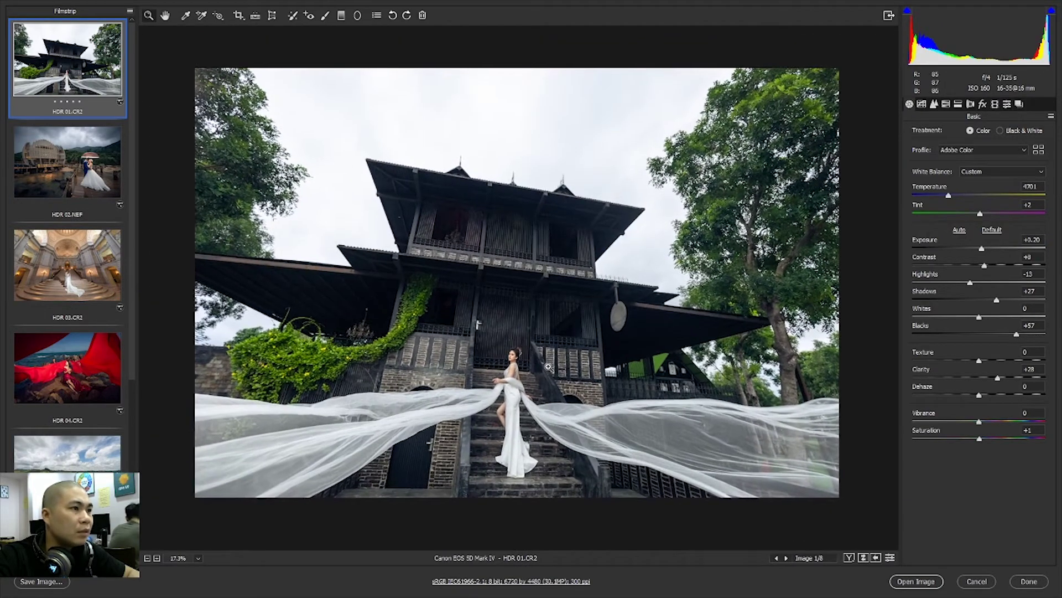
alt+click(545, 382)
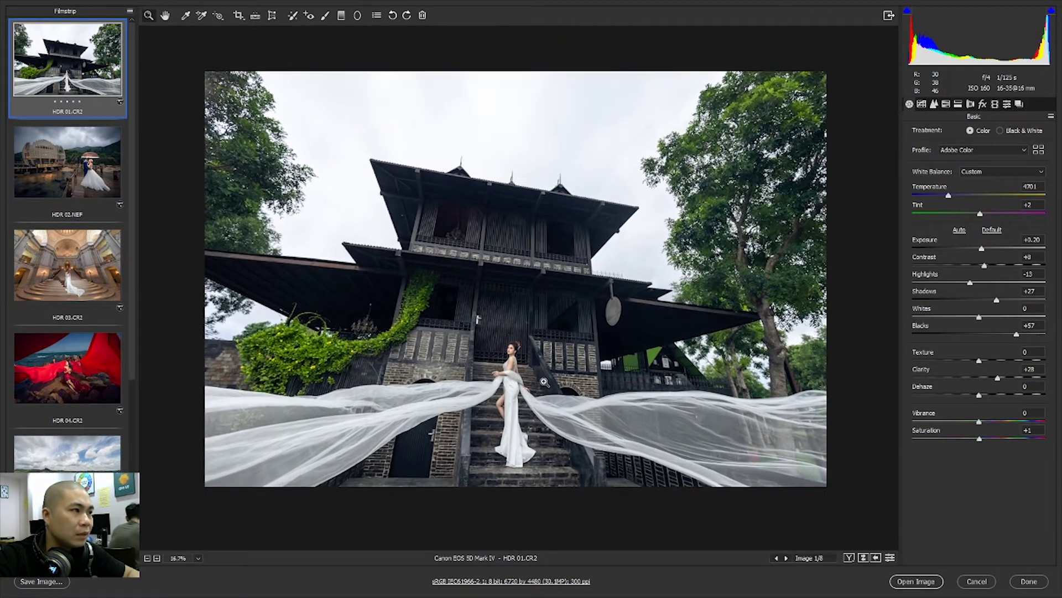
click(1051, 117)
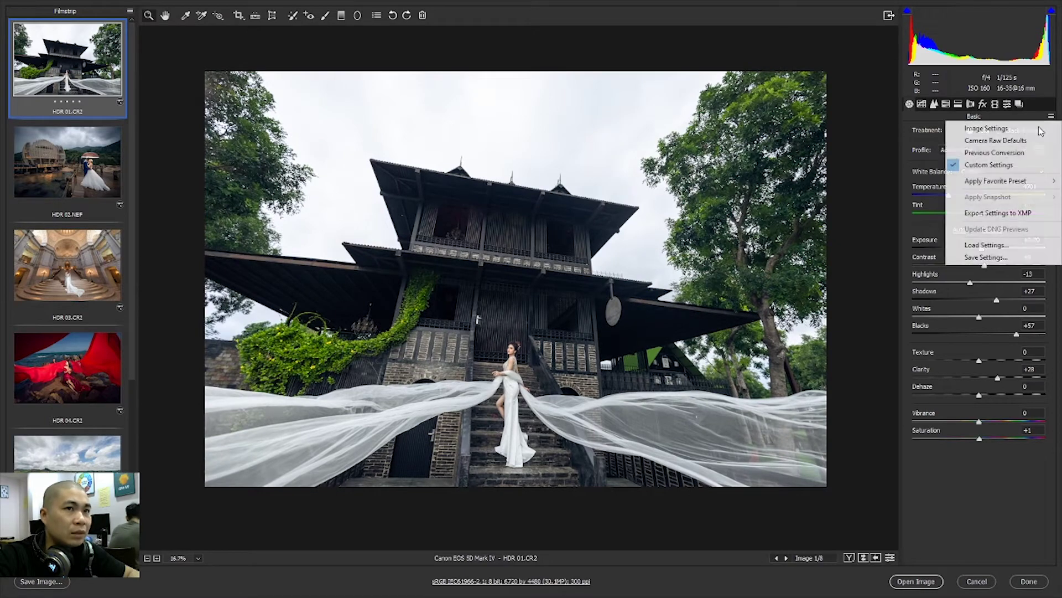
click(977, 147)
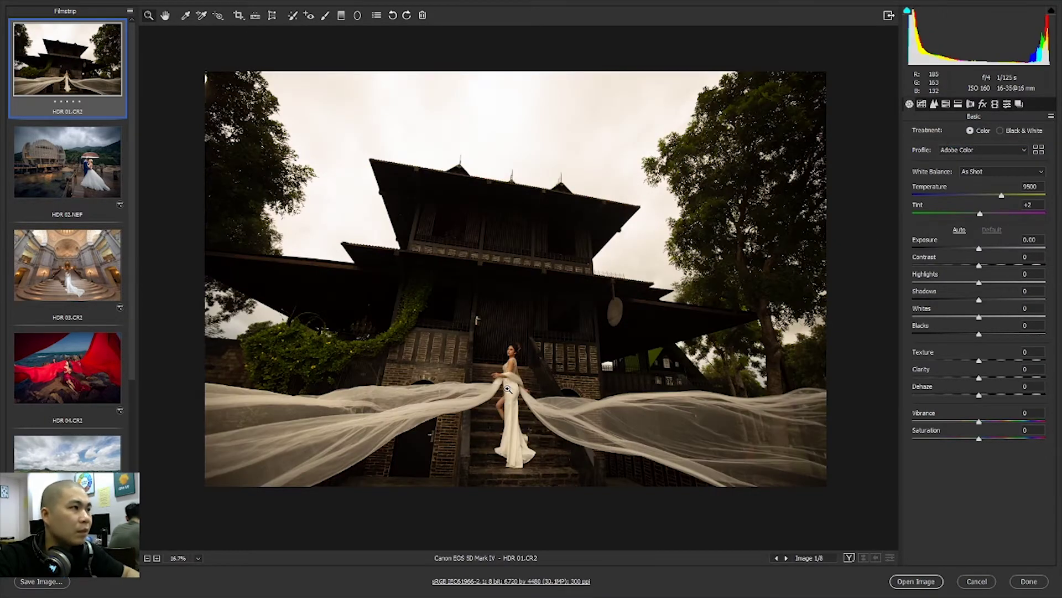
key(ctrl+z)
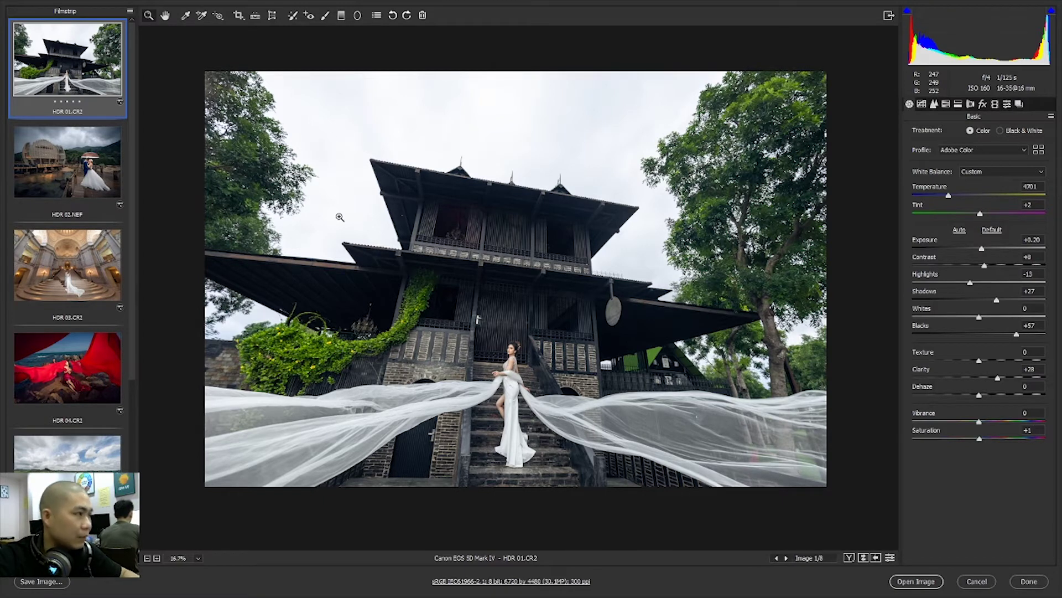
Step: Select all eight photos in the filmstrip
key(ctrl+a)
scroll(103, 320, down, 1)
scroll(102, 320, down, 5)
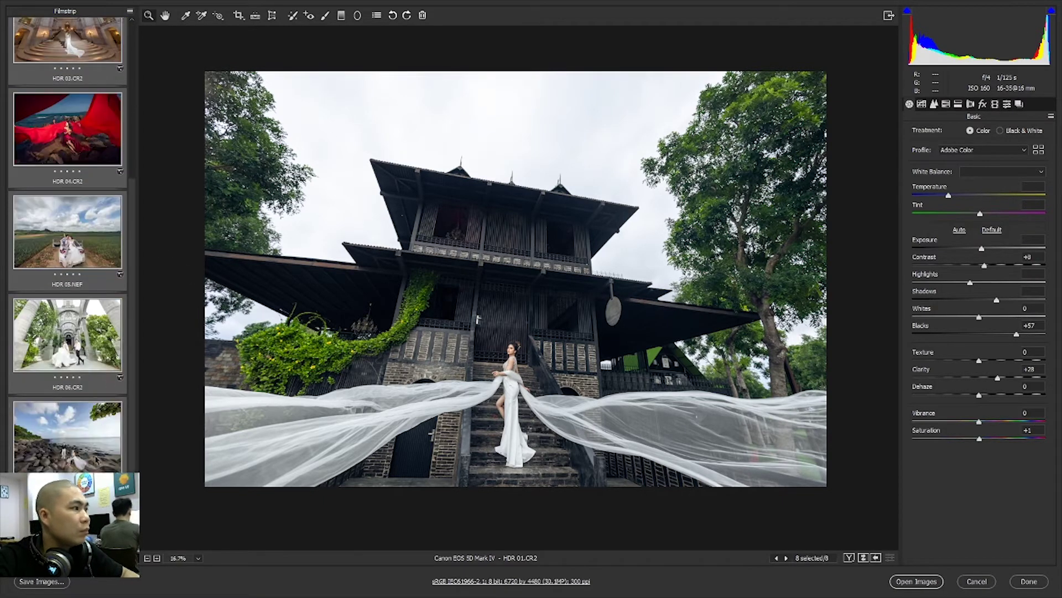
scroll(95, 454, down, 2)
Step: Reset HDR 06.CR2 to defaults, apply the 00keda preset, and lower Exposure to -0.55
click(110, 326)
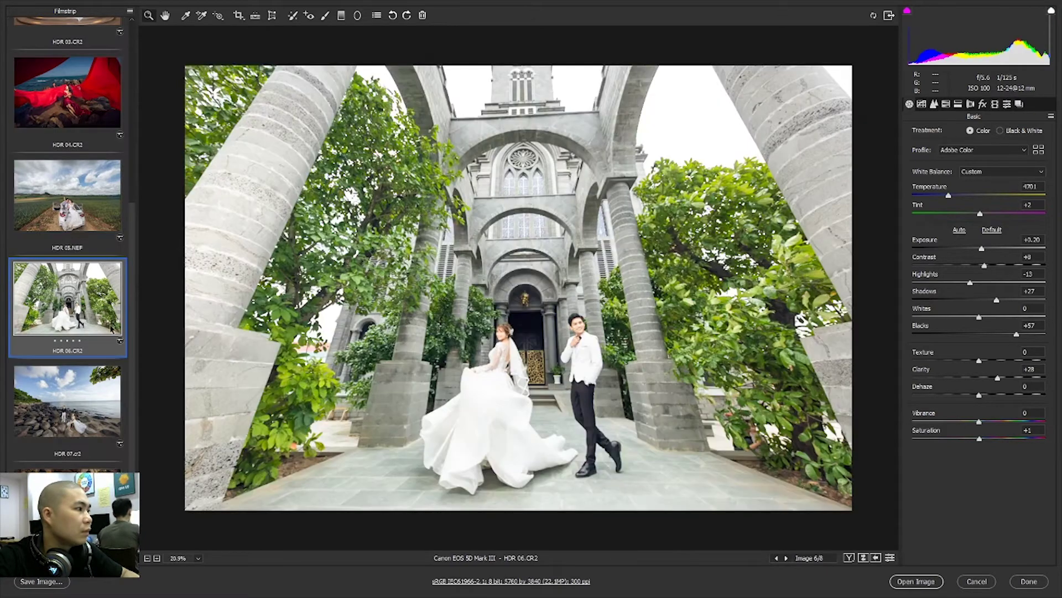
click(1051, 116)
click(1028, 139)
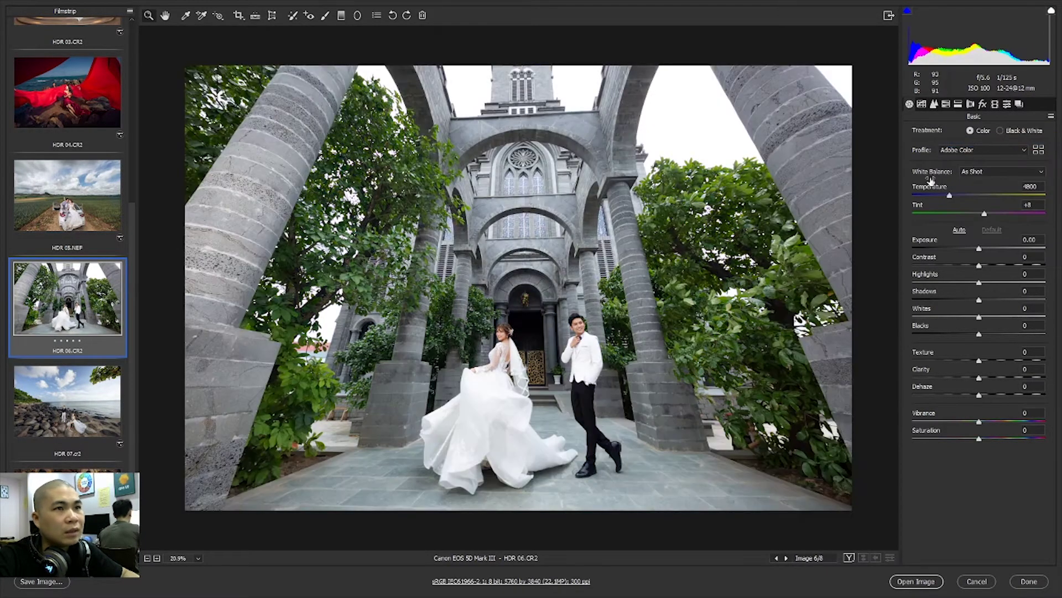
click(1007, 104)
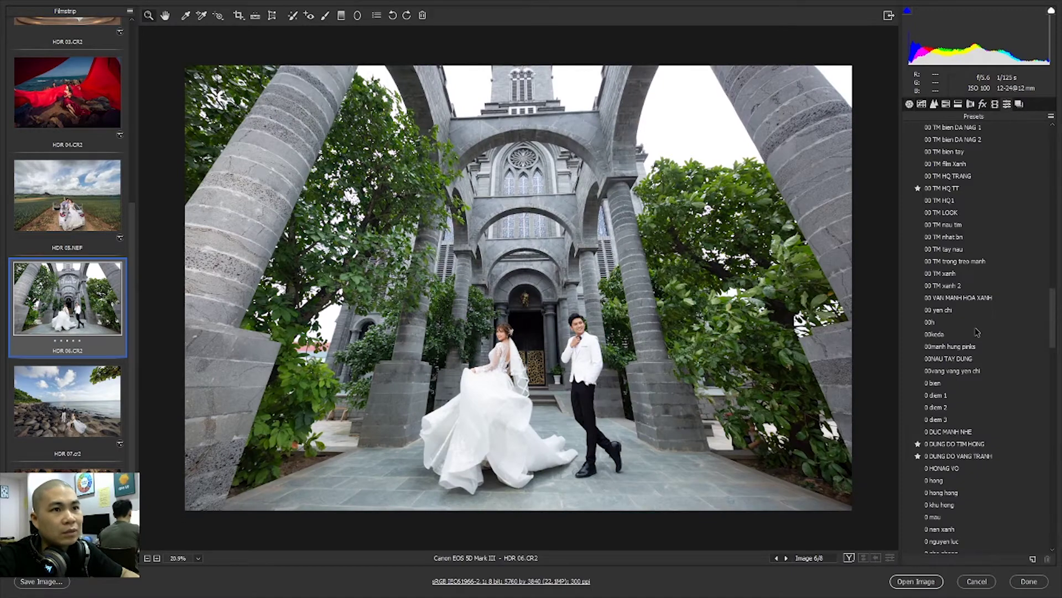
click(939, 334)
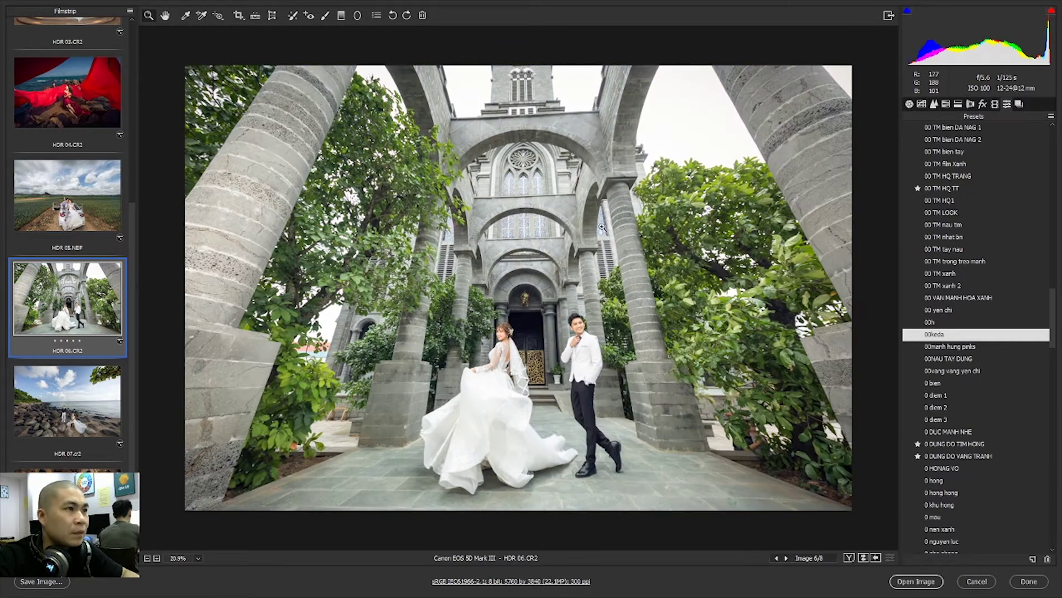
click(909, 104)
drag(981, 249, 970, 251)
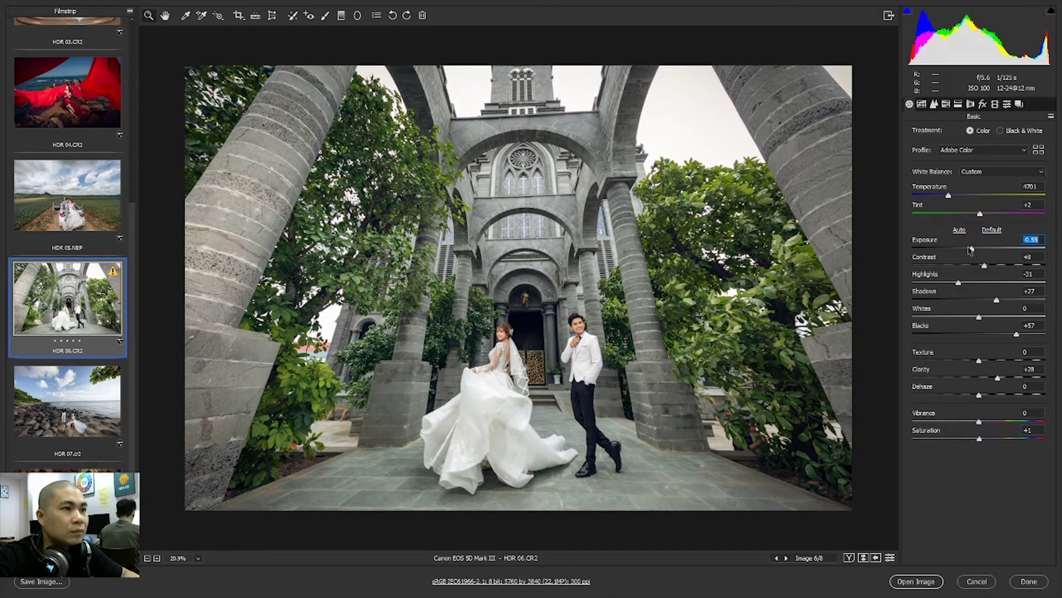
Step: Zoom in on the couple and raise Oranges to +17 in HSL Luminance
key(ctrl+0)
click(483, 368)
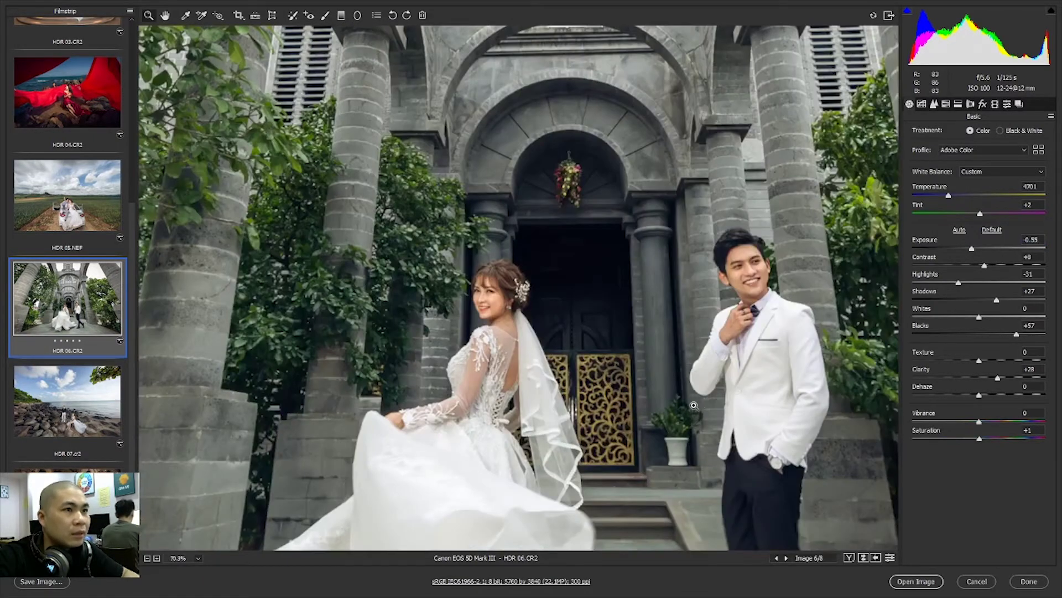
mouse_move(694, 404)
mouse_down()
mouse_move(640, 389)
mouse_move(678, 308)
mouse_up()
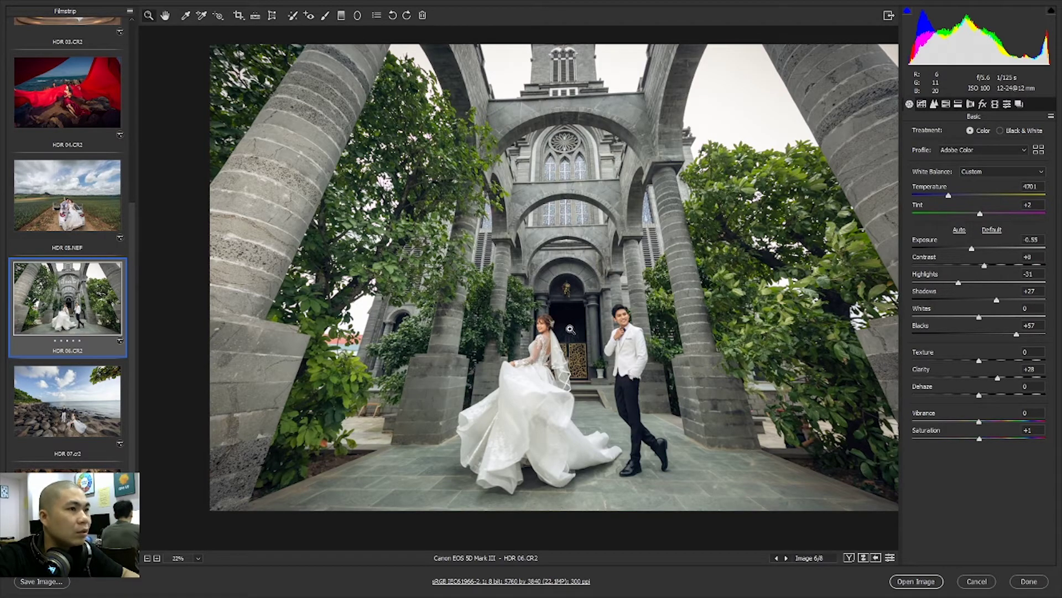
mouse_move(570, 329)
mouse_down()
mouse_move(586, 233)
mouse_move(514, 108)
mouse_up()
mouse_move(728, 310)
mouse_down()
mouse_move(662, 416)
mouse_move(687, 332)
mouse_move(758, 335)
mouse_up()
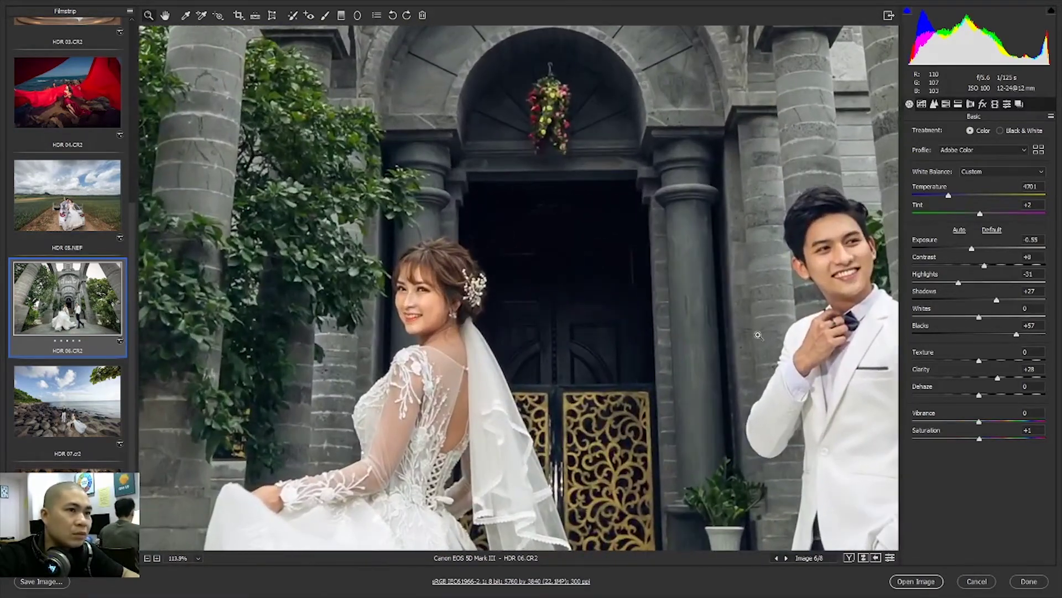
drag(557, 363, 526, 365)
click(946, 104)
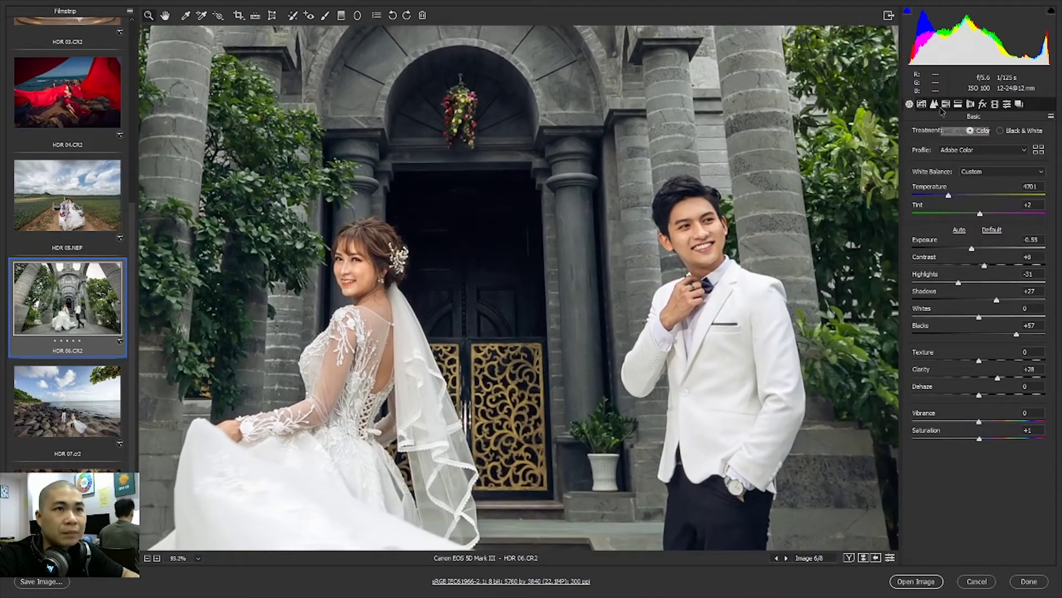
click(1001, 133)
drag(988, 192, 988, 174)
Step: Open all eight edited photos, HDR 01 to HDR 08, as Photoshop documents
key(ctrl+0)
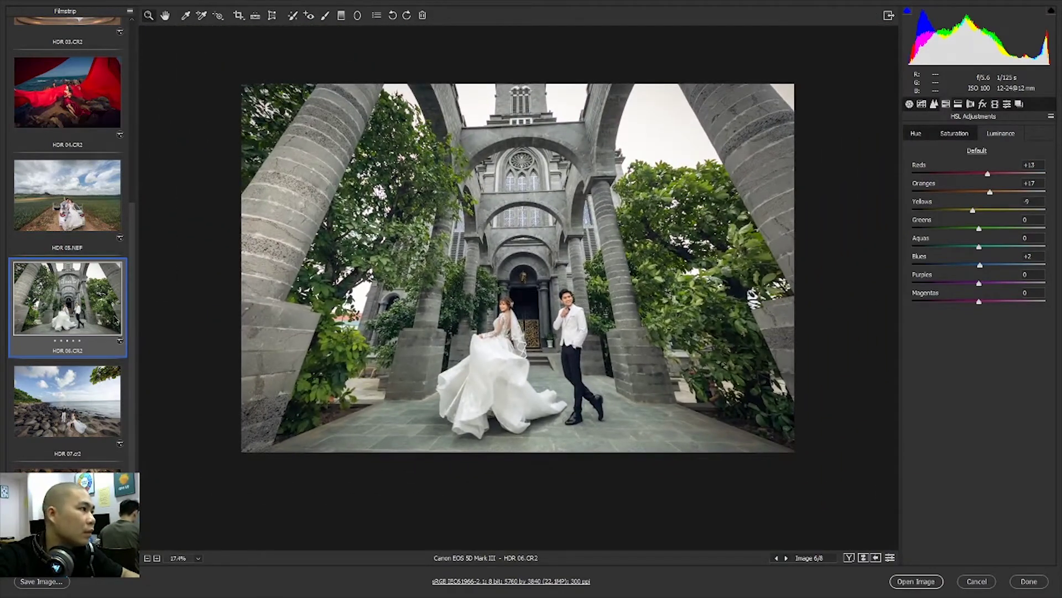
key(ctrl+a)
click(911, 585)
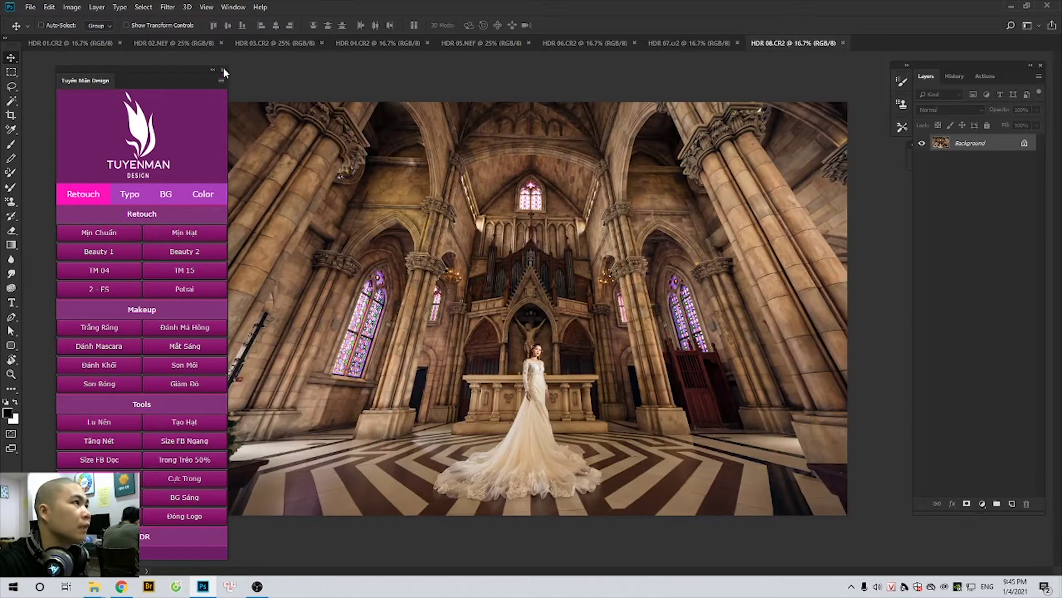
Step: Close the action panel and crop a thin strip from the church photo's edges
click(224, 70)
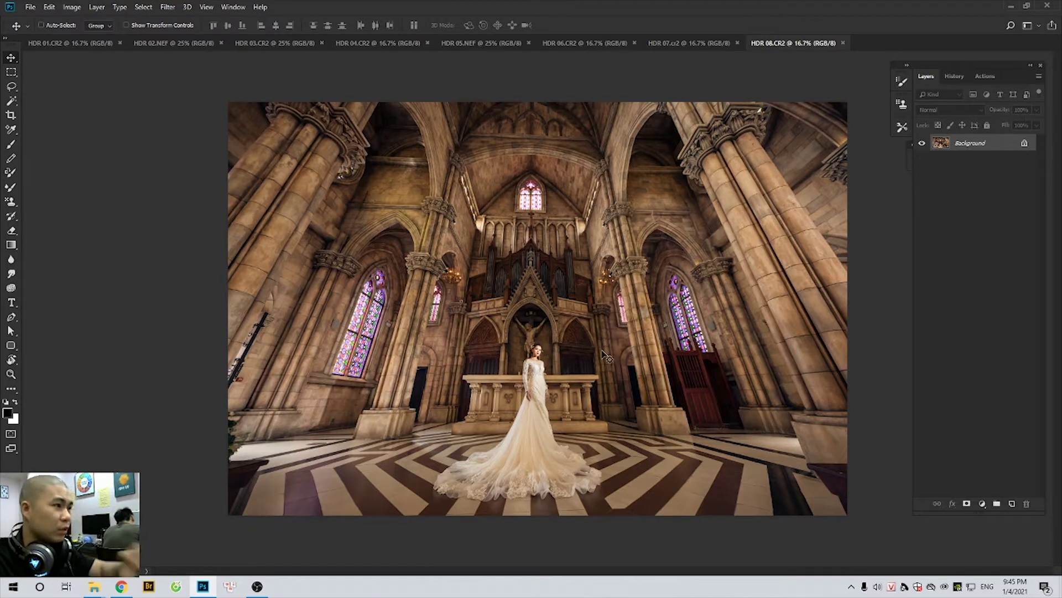
key(c)
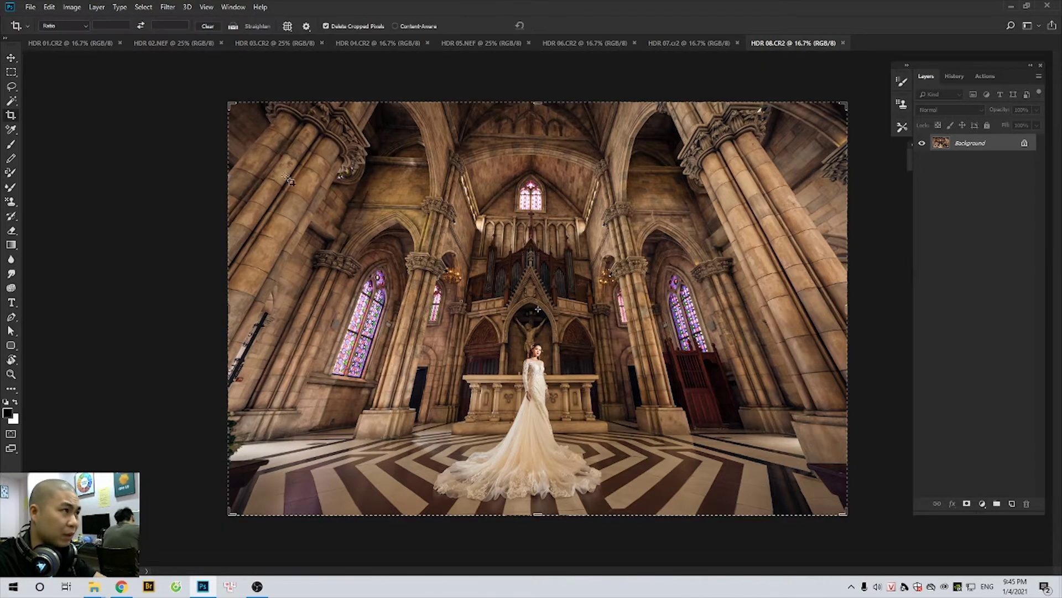
drag(228, 102, 233, 107)
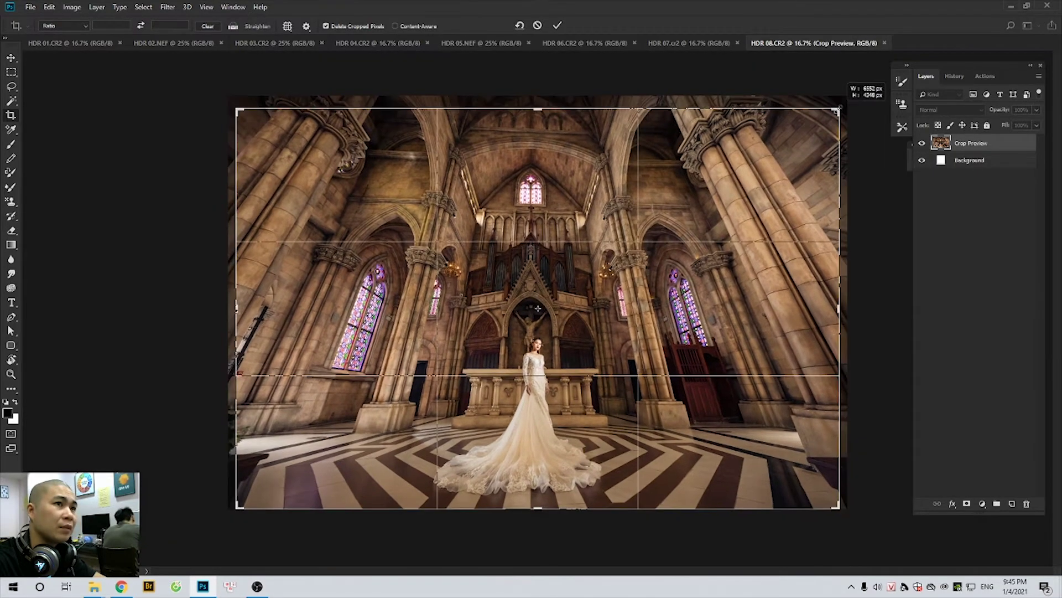
drag(845, 102, 842, 115)
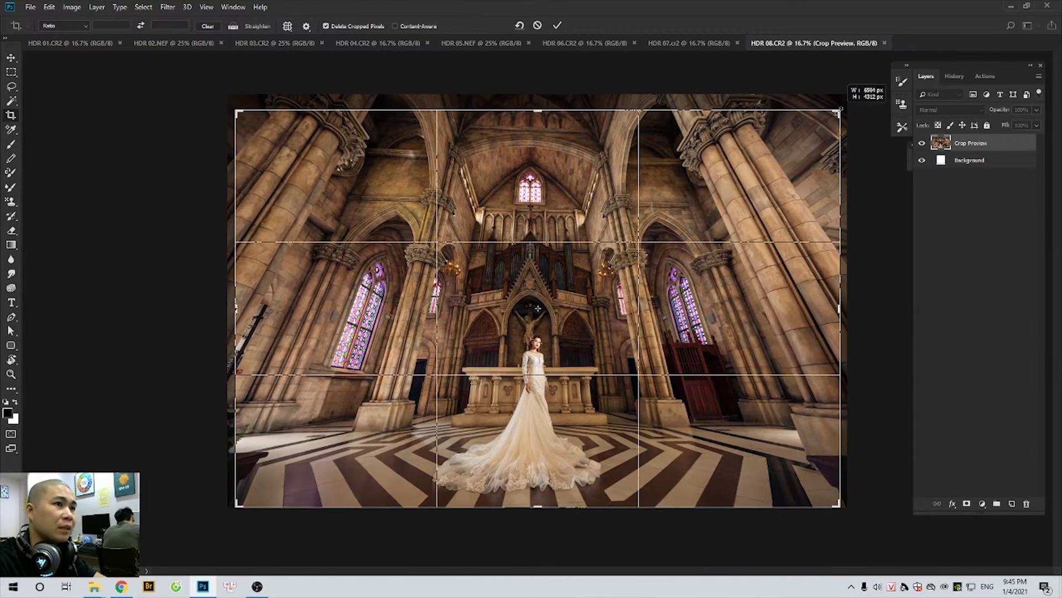
key(Return)
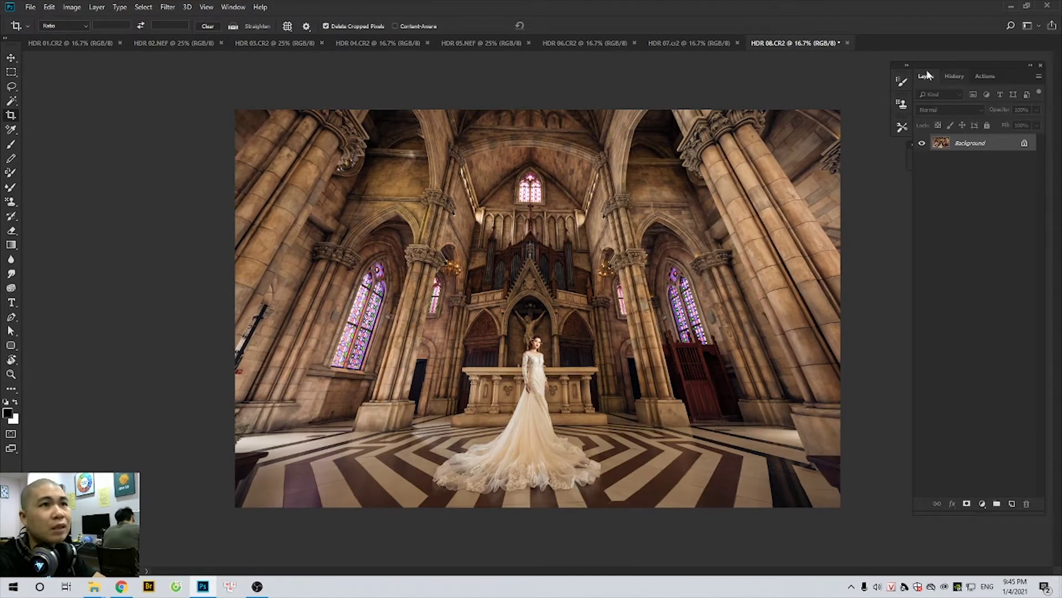
Step: Open the Tuyến Mẫn Design panel from Window > Extensions
click(238, 8)
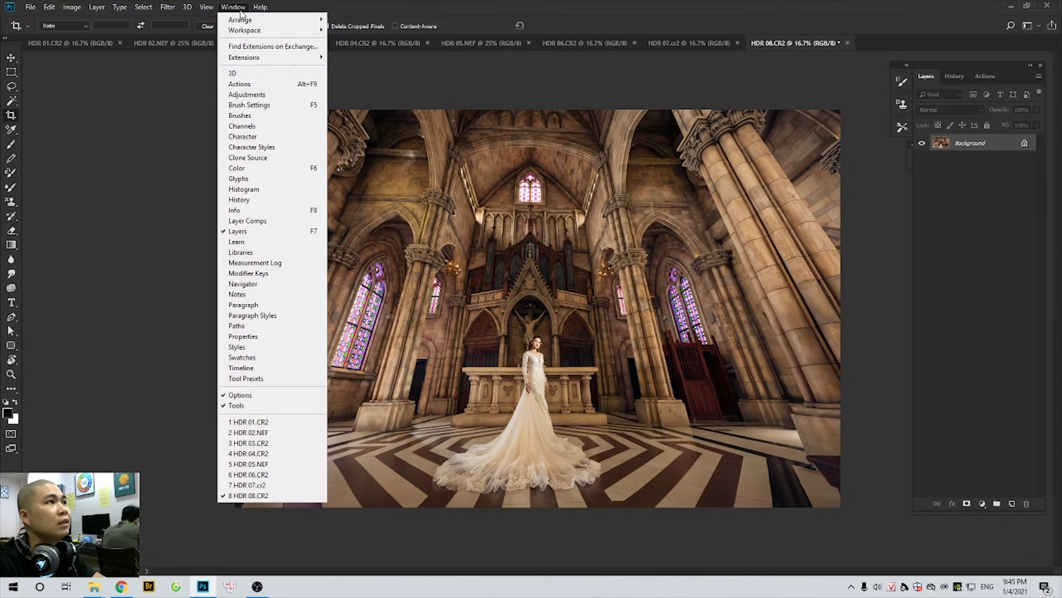
mouse_move(244, 57)
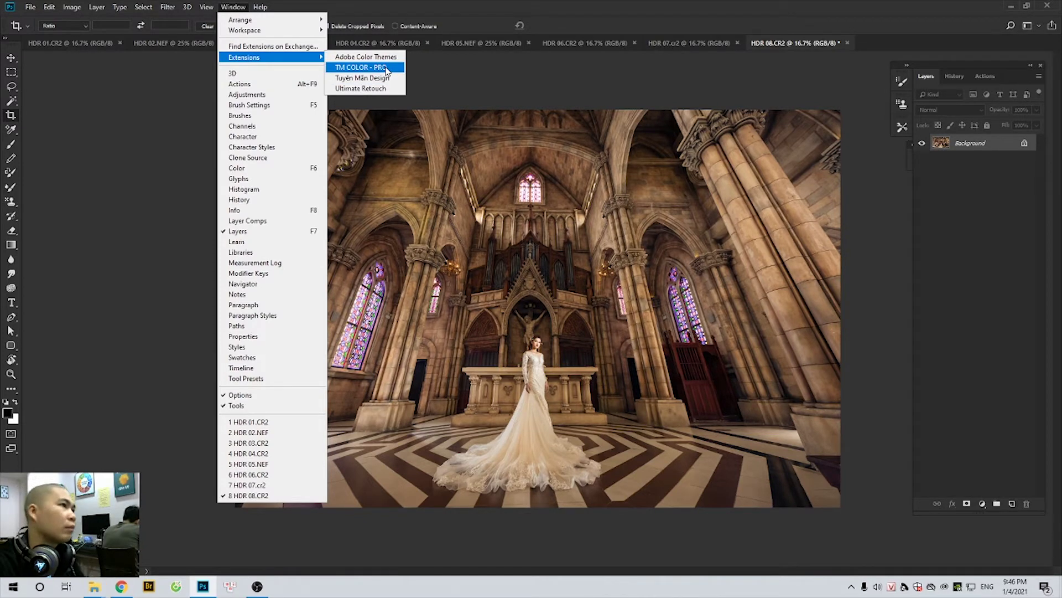
click(386, 76)
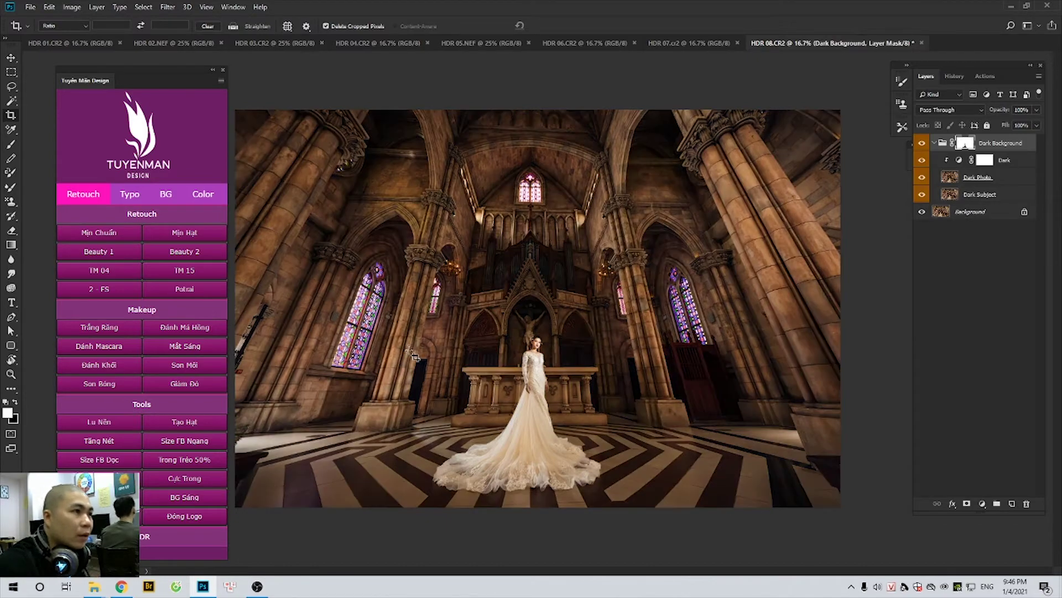
Step: Toggle the Dark Background group on and off to compare the darkening
scroll(553, 343, down, 2)
scroll(570, 332, up, 1)
scroll(609, 321, down, 1)
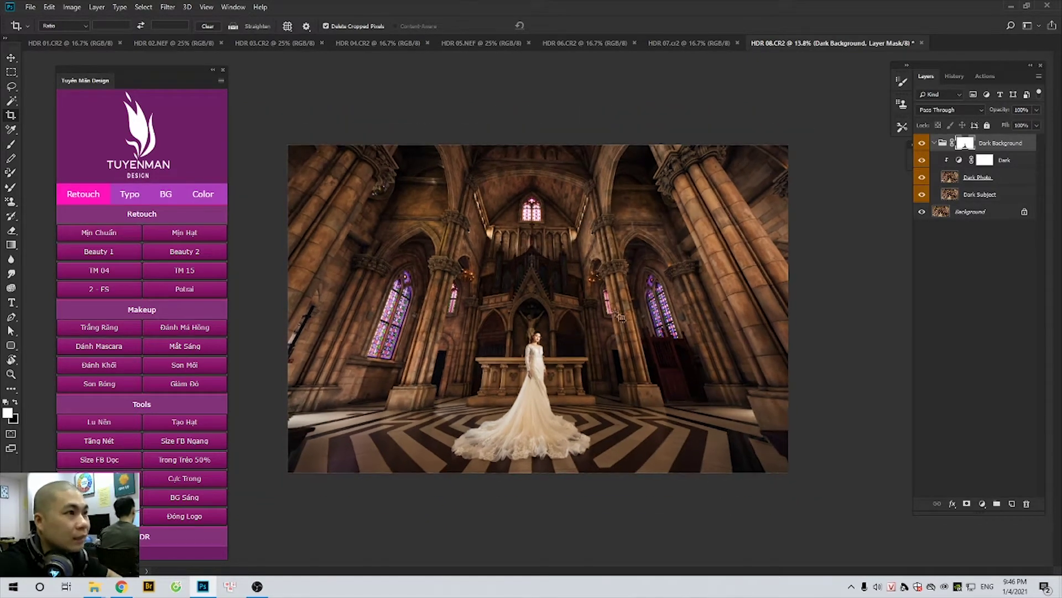
click(926, 143)
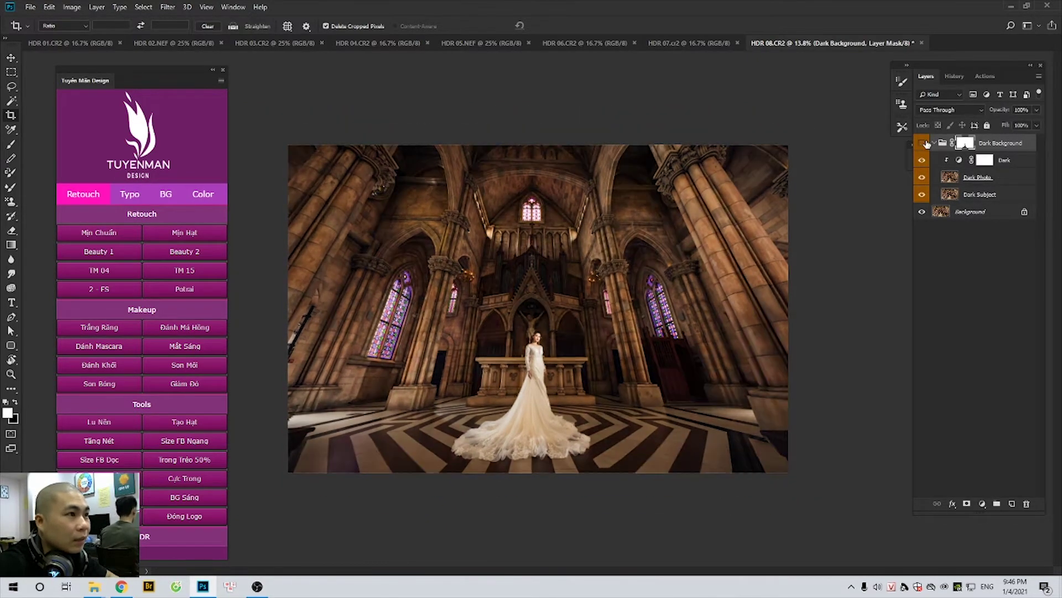
click(926, 143)
click(925, 142)
click(927, 143)
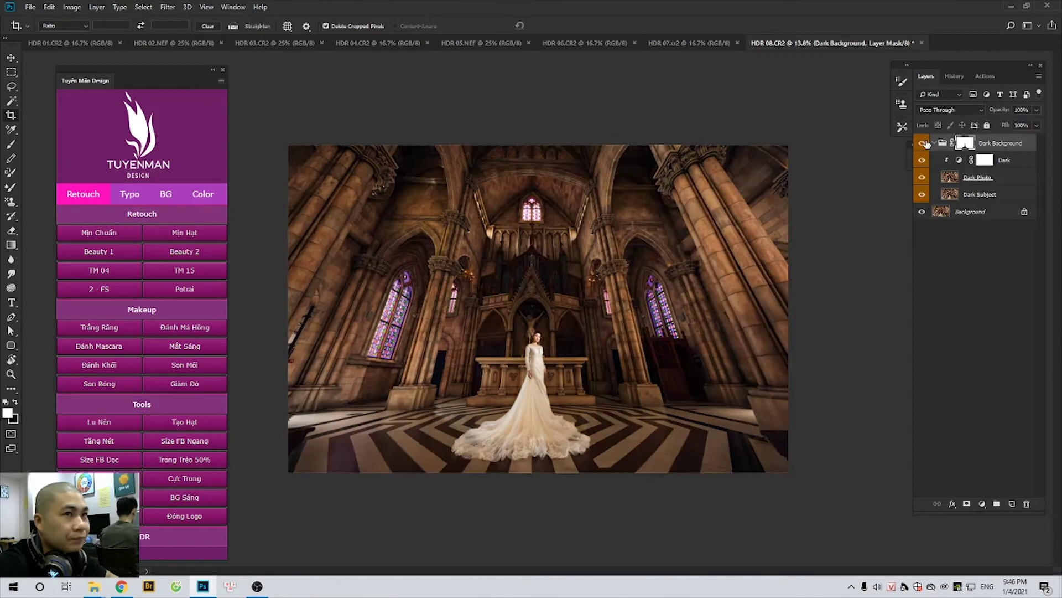
click(926, 143)
click(927, 143)
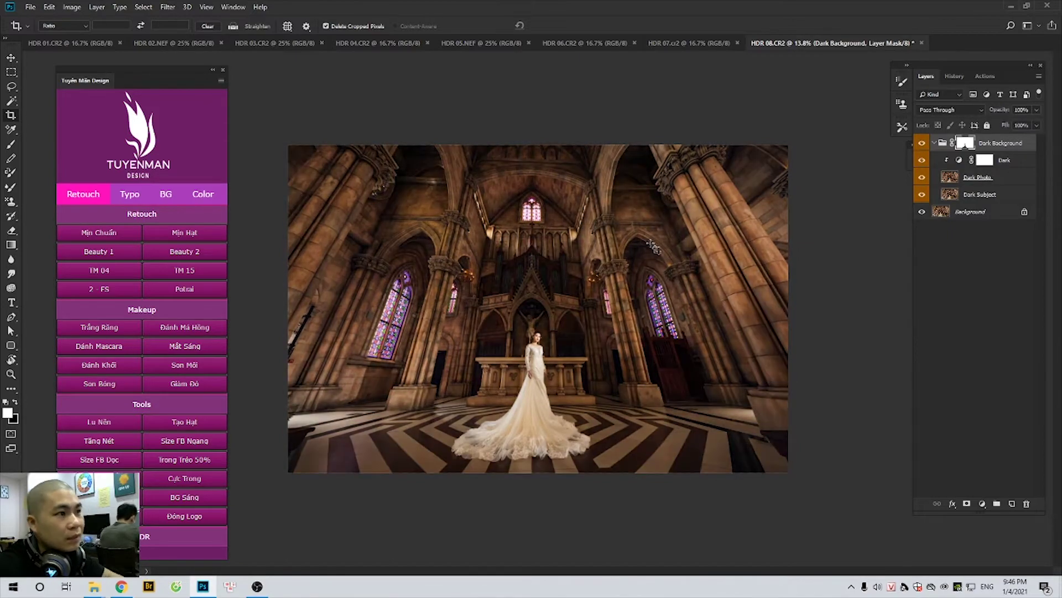
Step: Inspect the altar and bride up close, then merge visible layers into one Background
drag(444, 266, 553, 310)
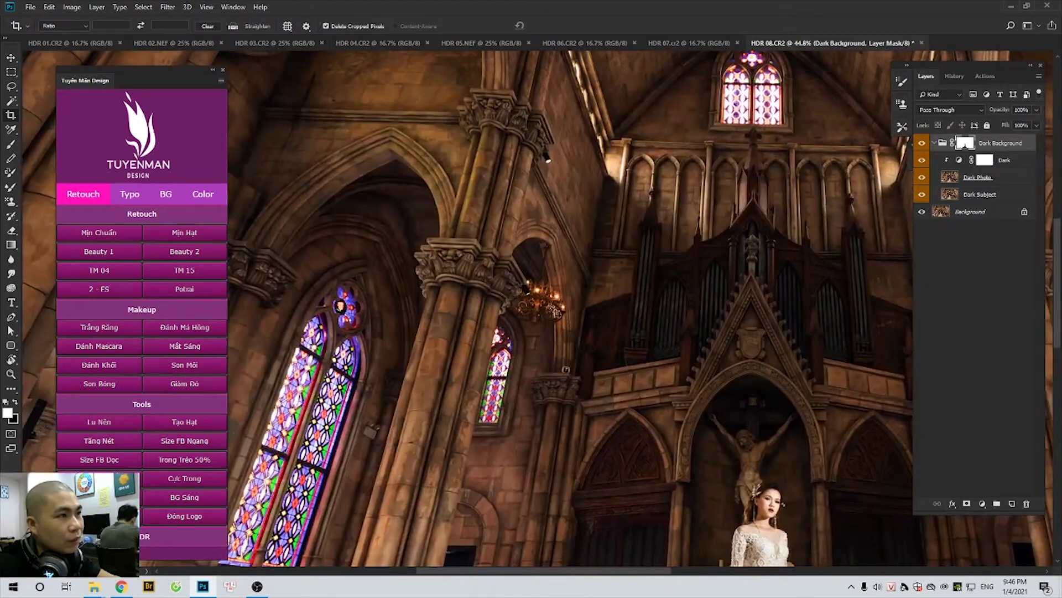
drag(566, 369, 548, 337)
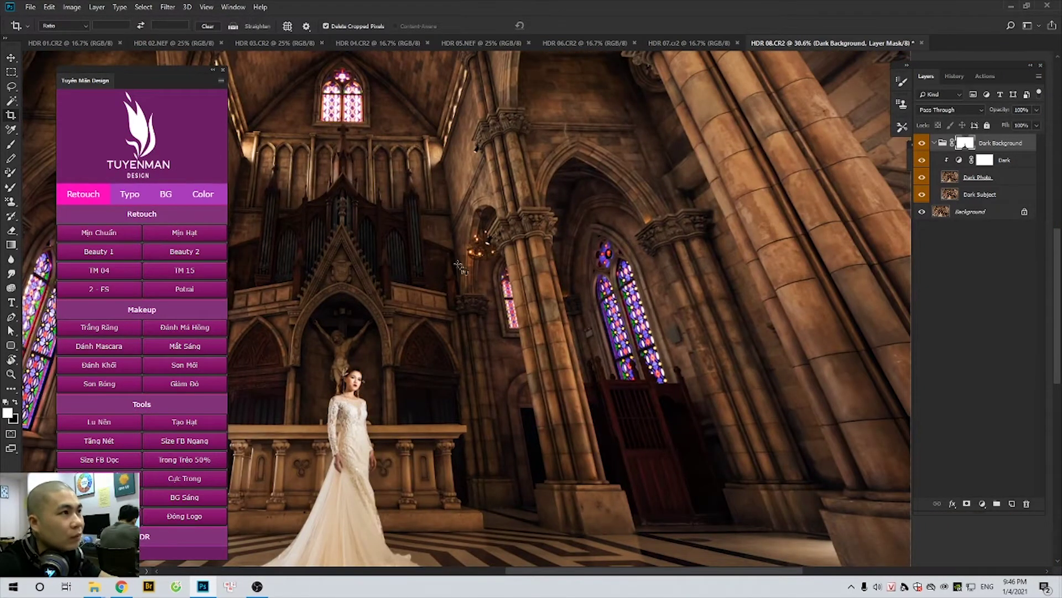
drag(428, 268, 587, 252)
scroll(677, 244, up, 5)
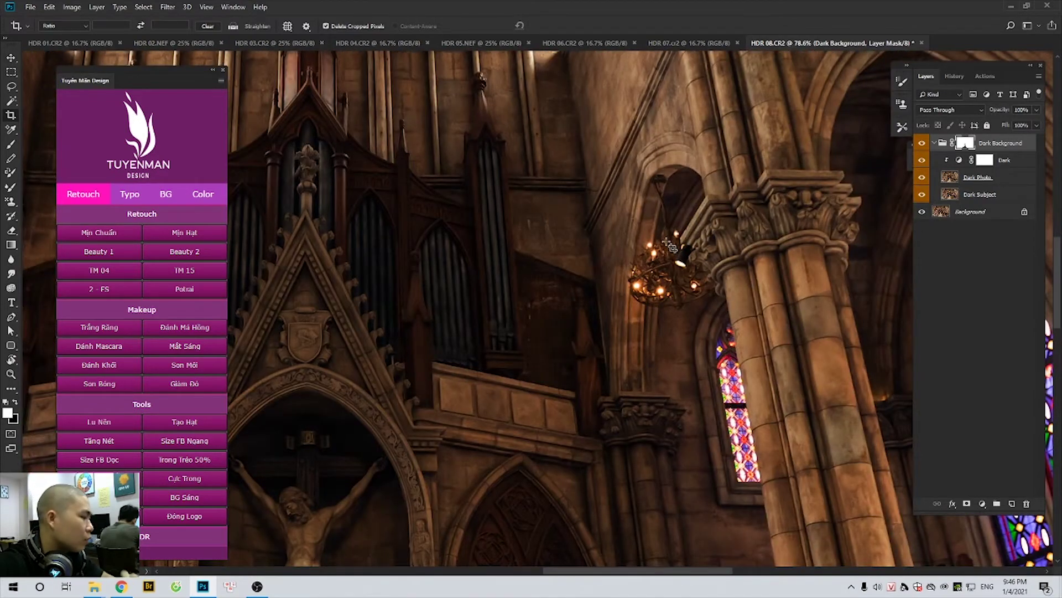
scroll(671, 247, down, 2)
scroll(671, 247, down, 2)
scroll(671, 246, down, 2)
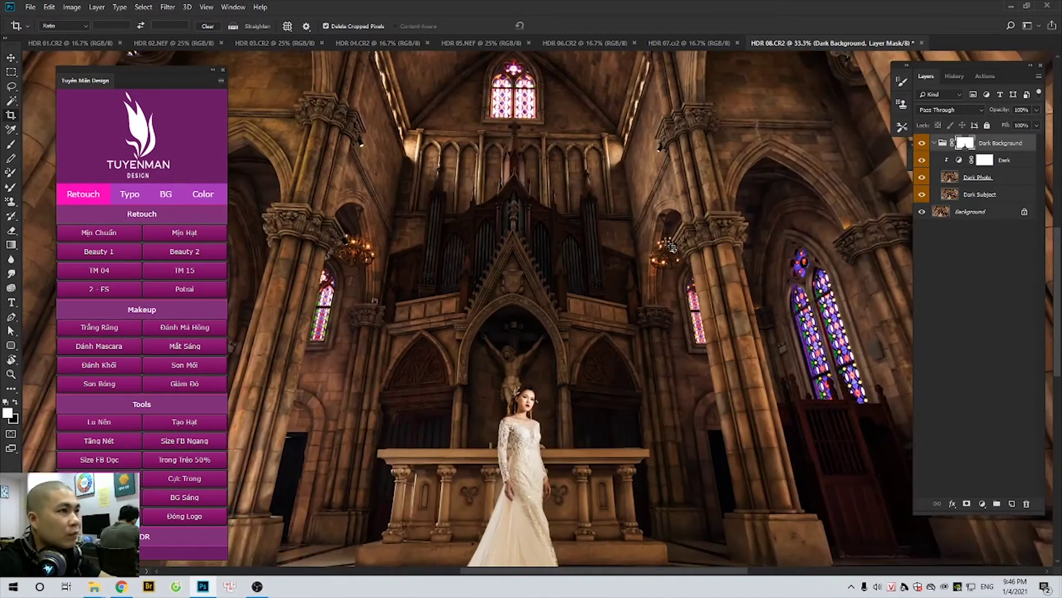
scroll(635, 240, up, 2)
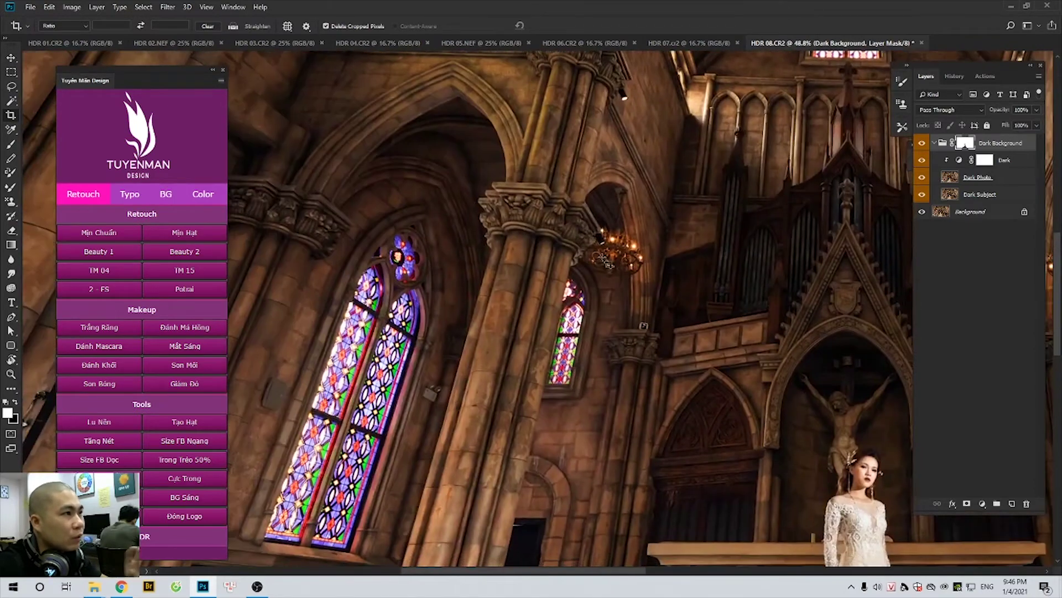
scroll(607, 261, down, 1)
scroll(607, 262, down, 1)
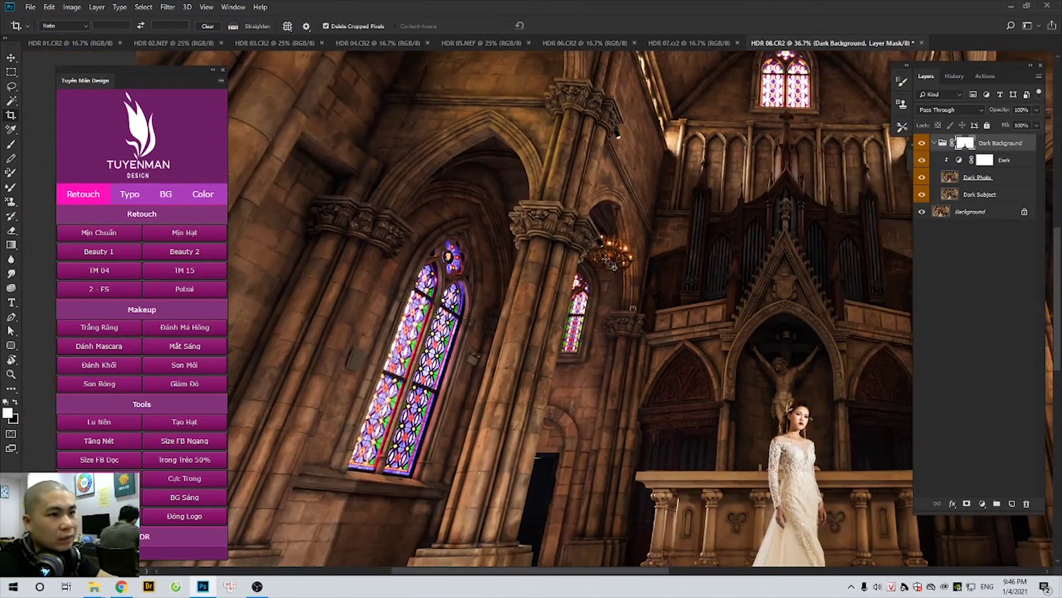
scroll(603, 262, down, 1)
scroll(581, 254, down, 1)
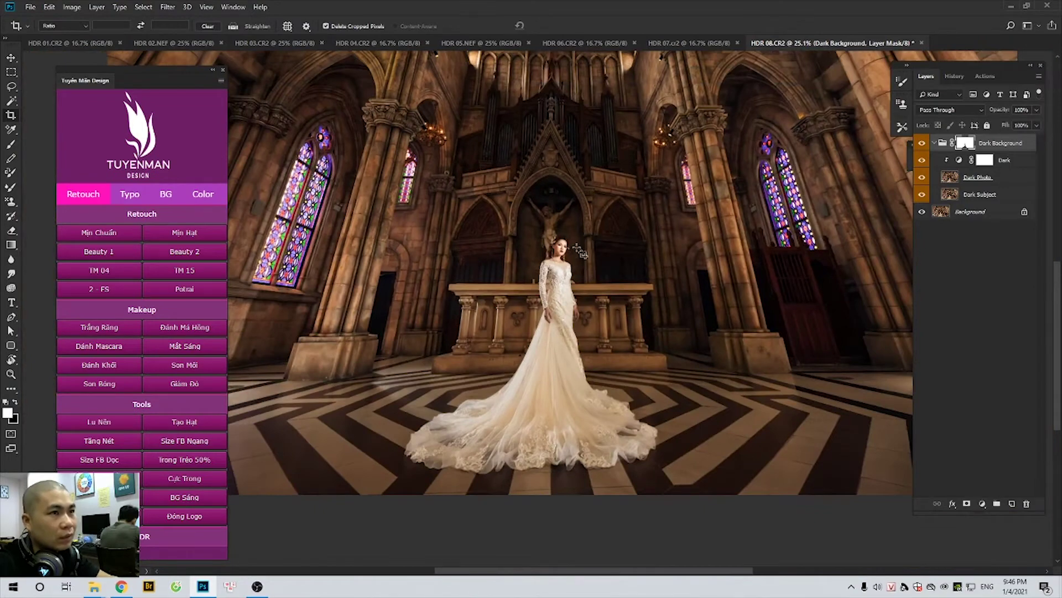
scroll(581, 253, down, 1)
scroll(570, 252, down, 1)
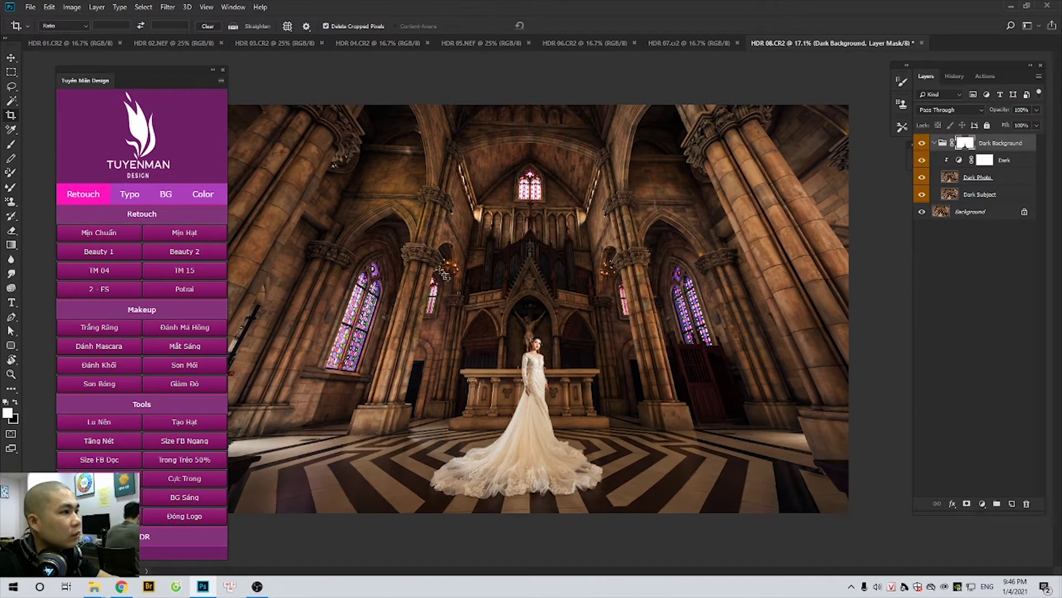
scroll(445, 275, down, 2)
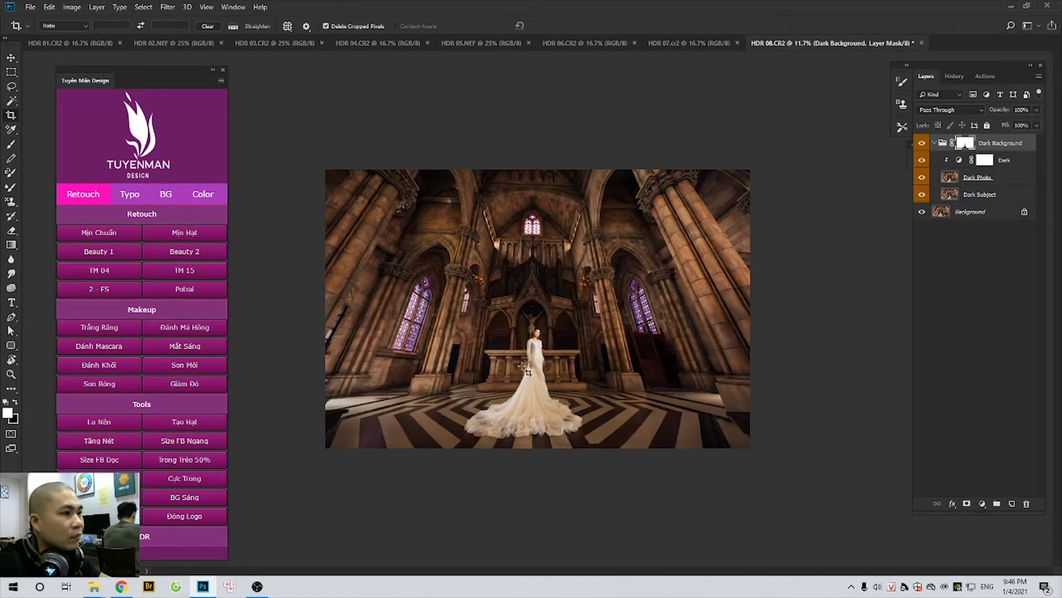
scroll(539, 370, up, 1)
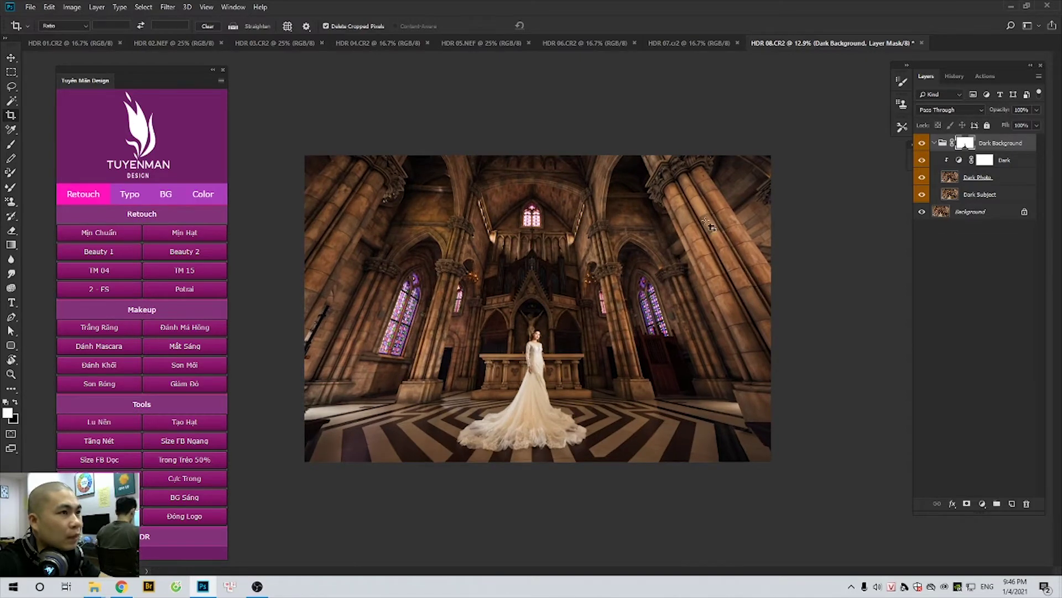
scroll(547, 354, up, 3)
scroll(526, 389, down, 2)
scroll(531, 389, down, 1)
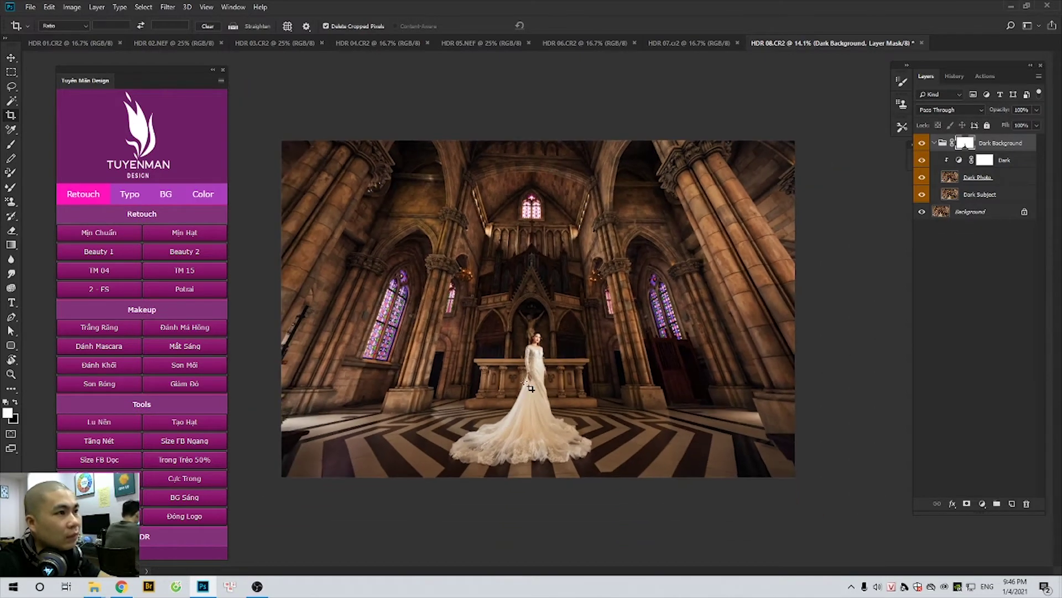
key(ctrl+shift+e)
scroll(533, 385, up, 5)
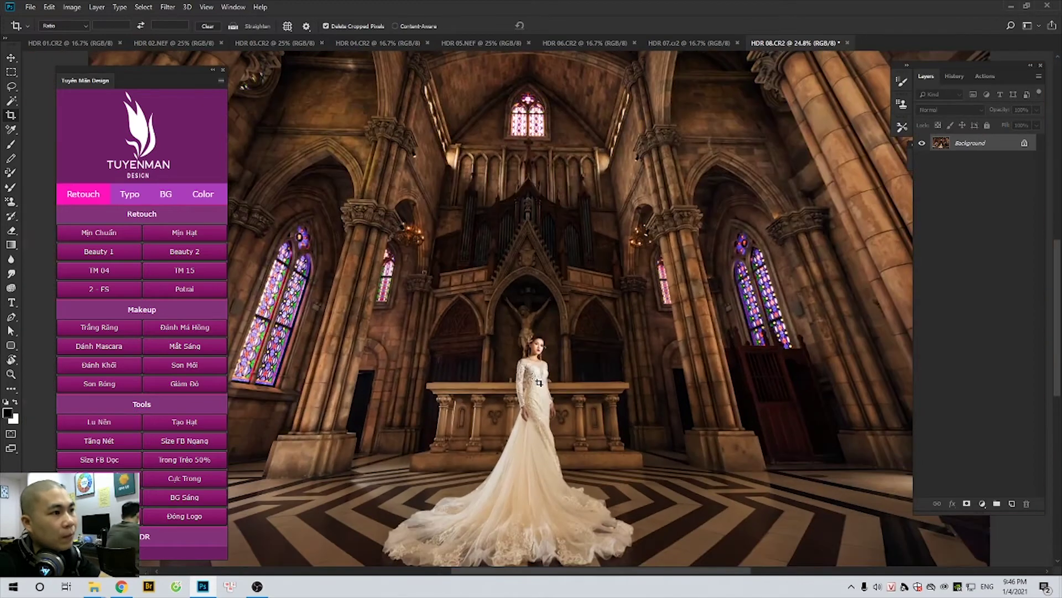
Step: Apply the Grank HDR action at about 43% opacity and merge it into the Background
click(166, 535)
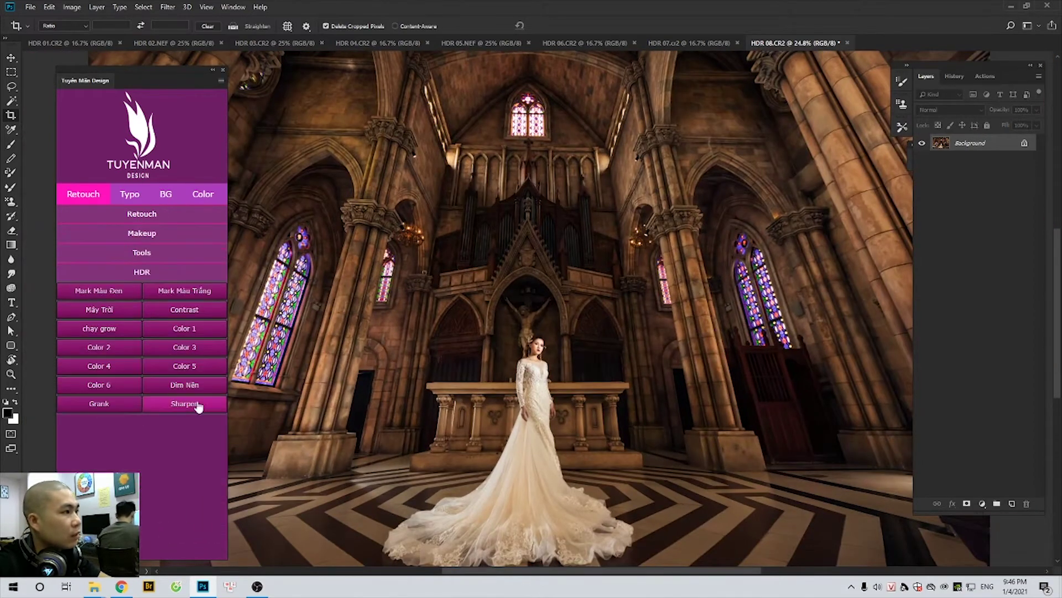
click(128, 405)
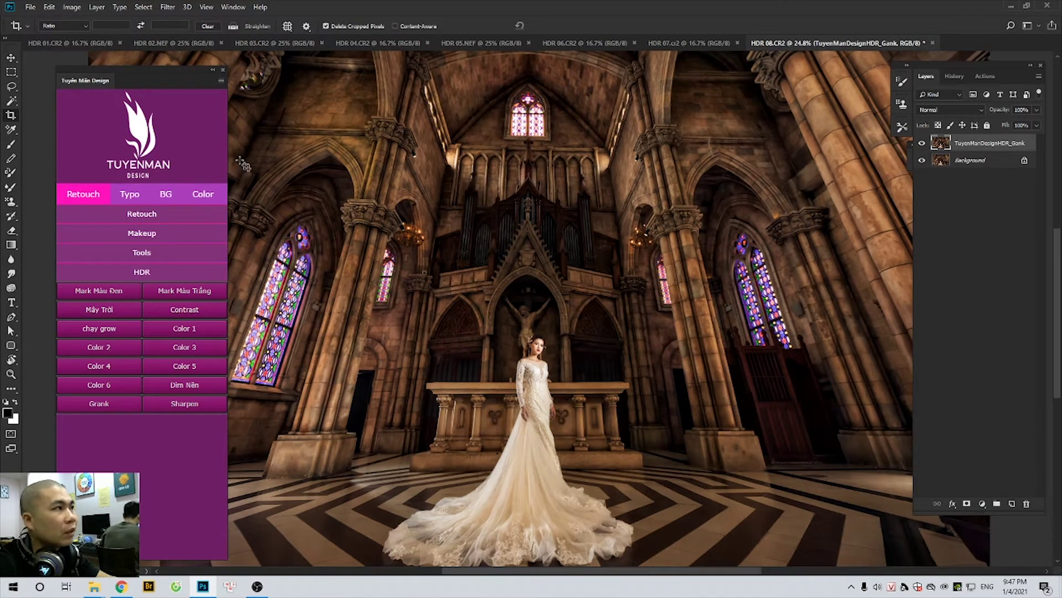
click(213, 71)
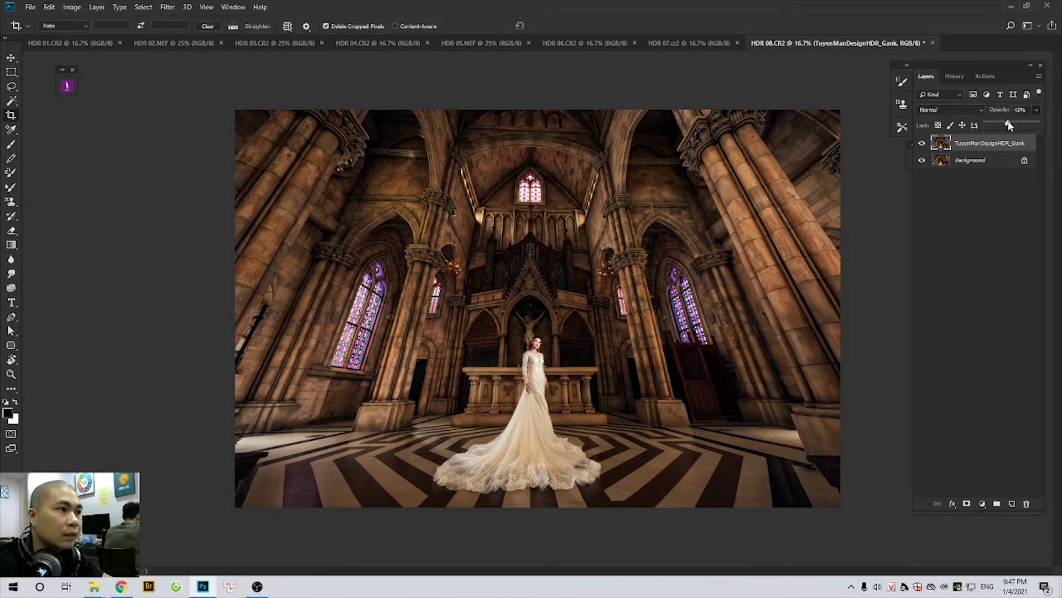
key(ctrl+e)
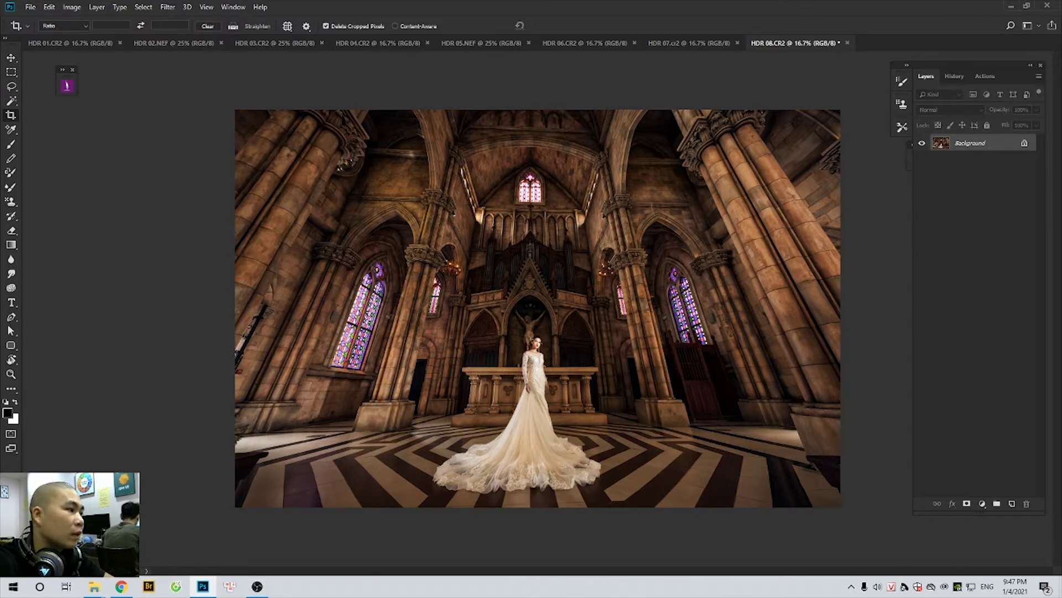
Step: Add the HDR Sharpen layer from the Tuyến Mẫn Design panel
click(68, 86)
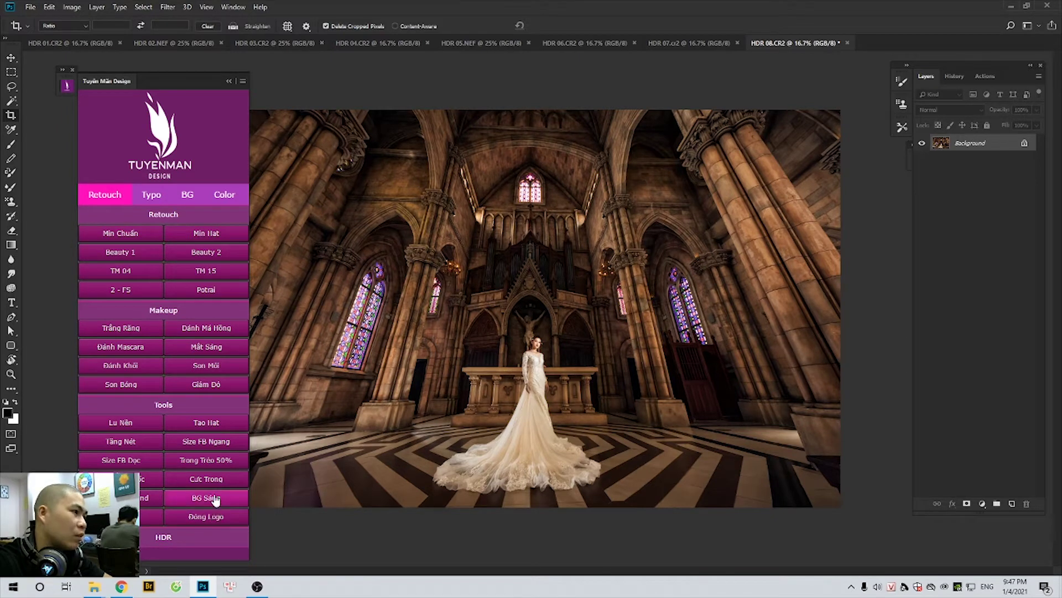
click(153, 539)
click(213, 407)
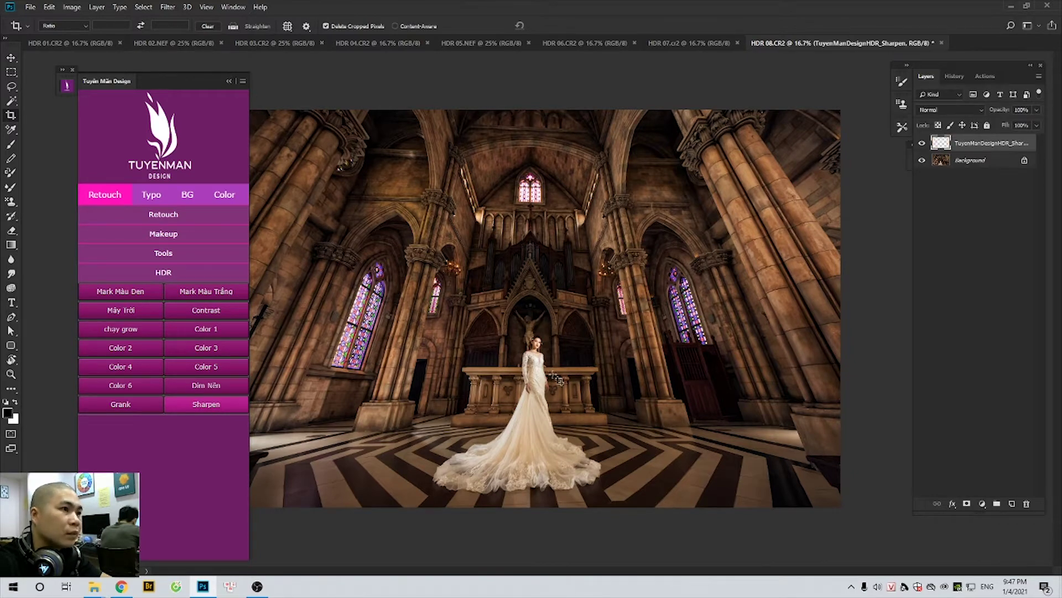
click(231, 82)
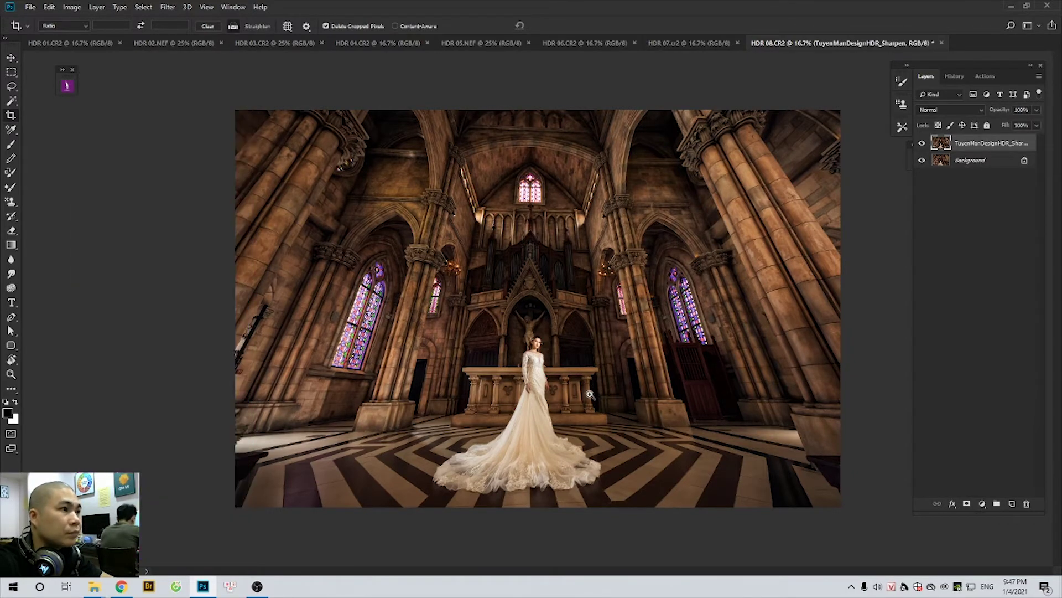
Step: Check the bride at 100%, then start saving the photo as HDR 08.jpg
key(ctrl+1)
key(ctrl+0)
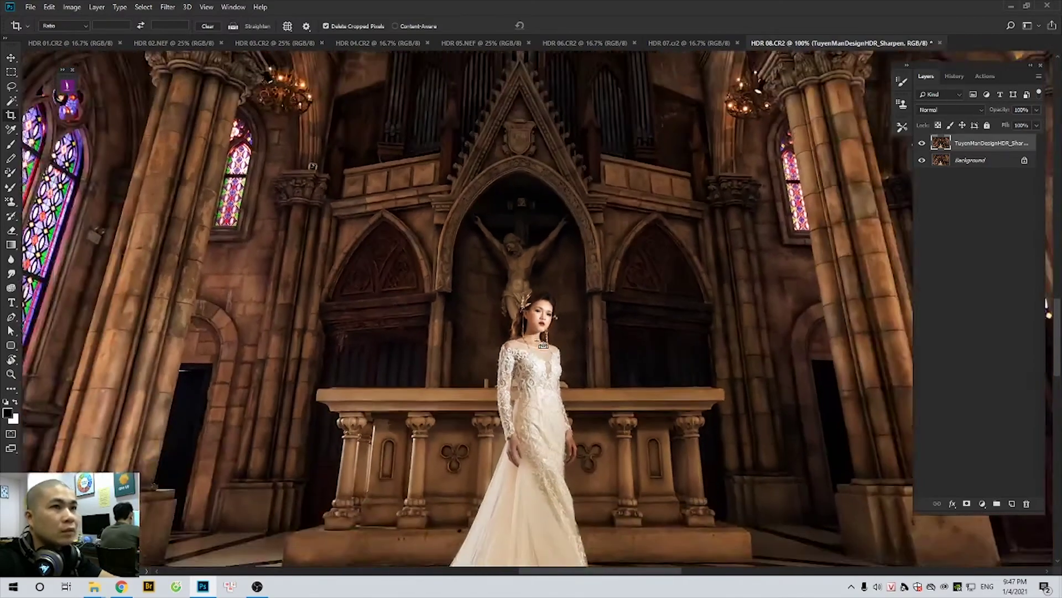
key(ctrl+shift+s)
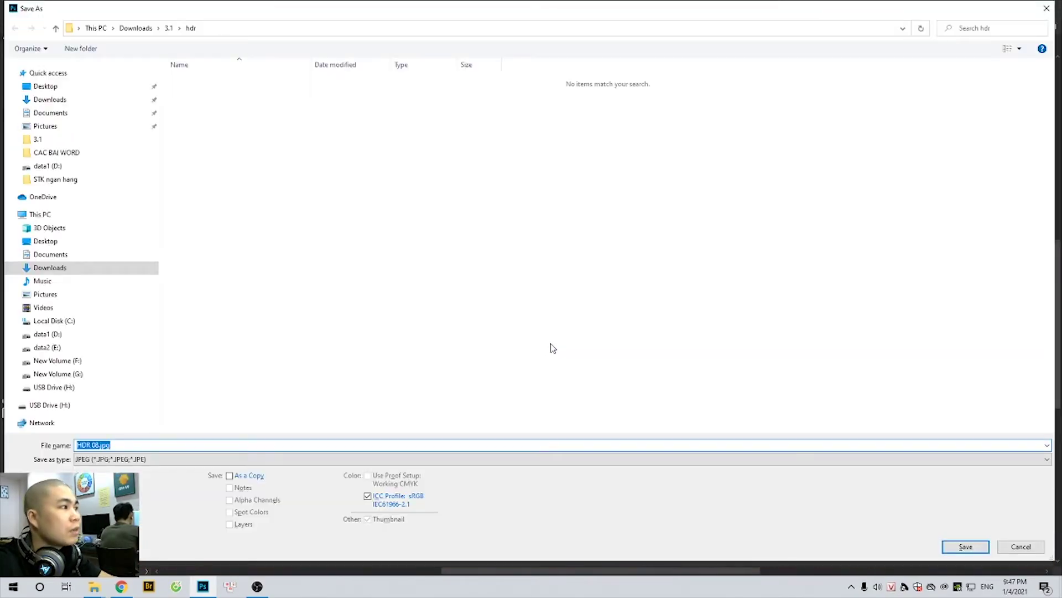
Step: Save the toned cathedral photo as HDR 08.jpg
key(Return)
key(Return)
key(ctrl+0)
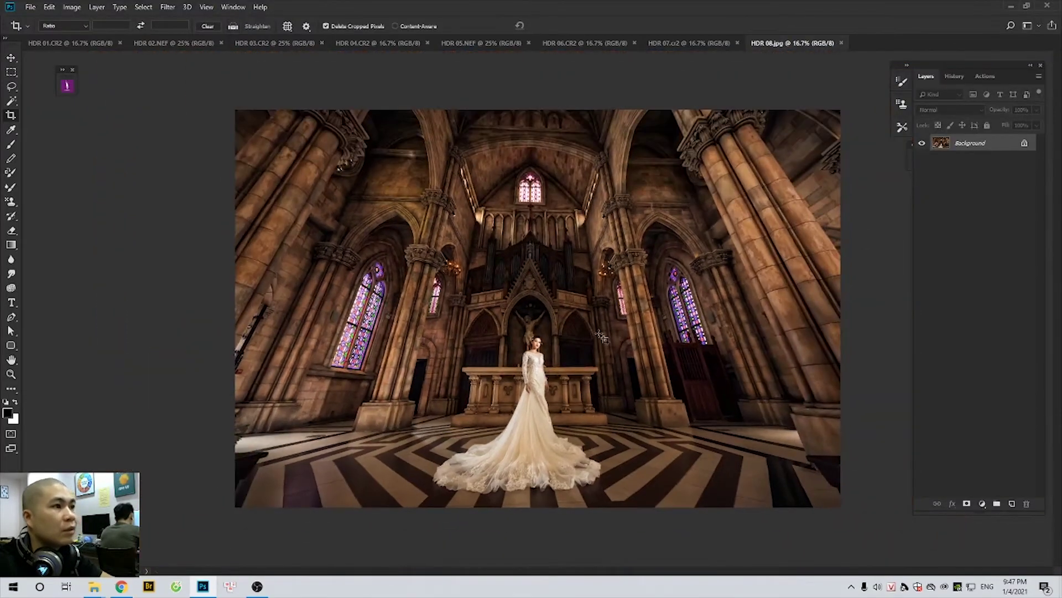
scroll(602, 338, down, 2)
scroll(603, 343, up, 1)
scroll(556, 367, up, 1)
scroll(558, 370, down, 1)
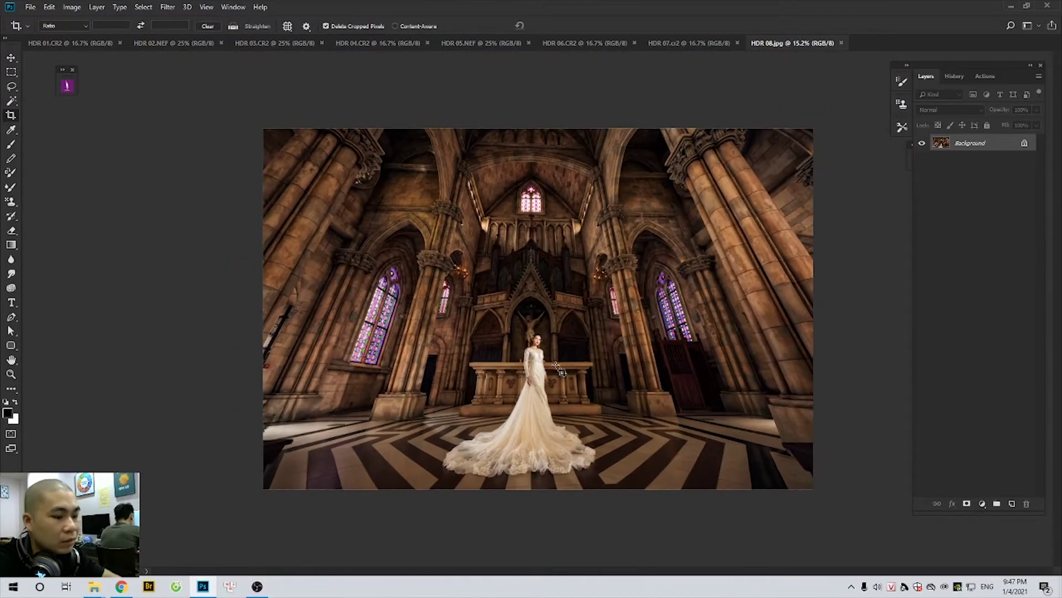
Step: Reopen HDR 08.CR2 from the hdr folder with Camera Raw Defaults as a new document
key(ctrl+o)
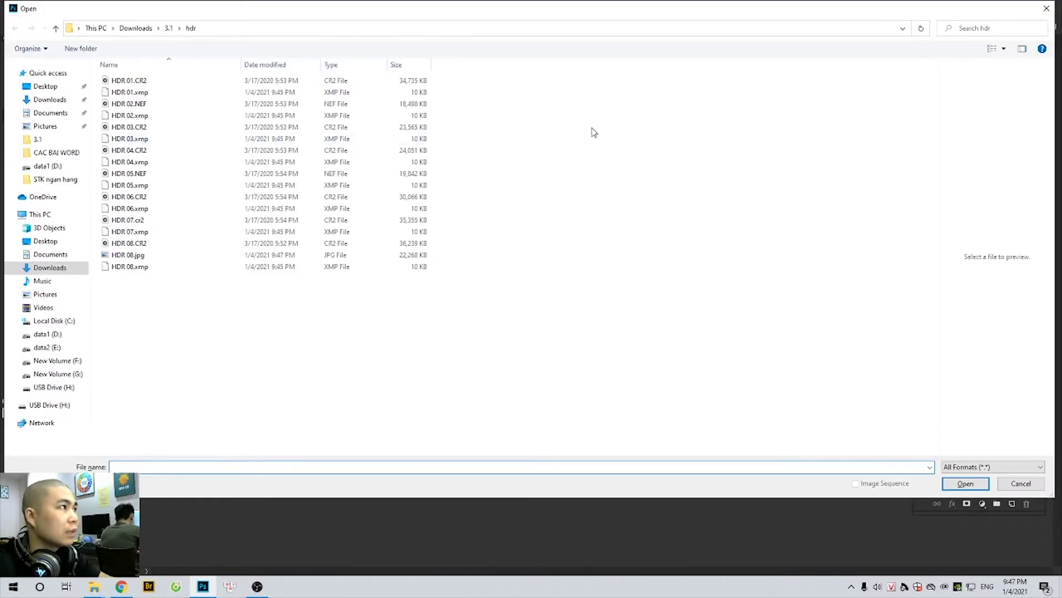
click(1021, 484)
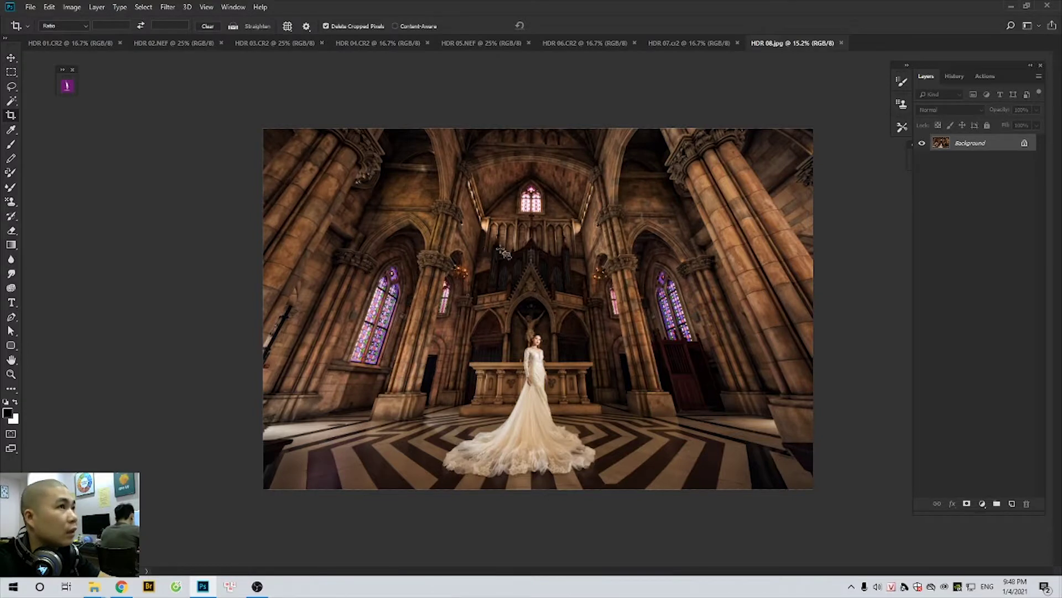
key(ctrl+o)
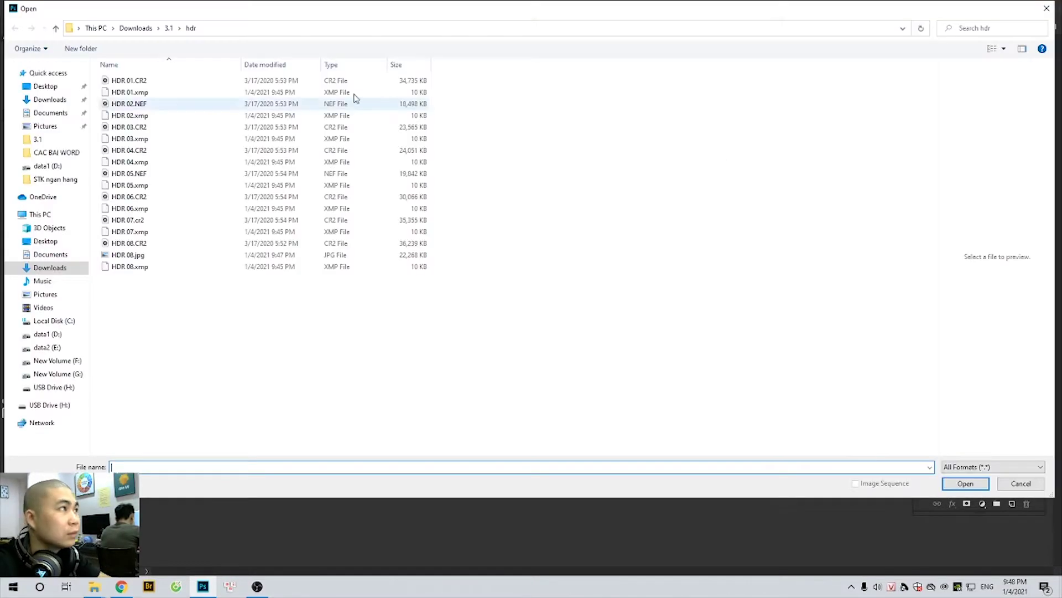
click(168, 267)
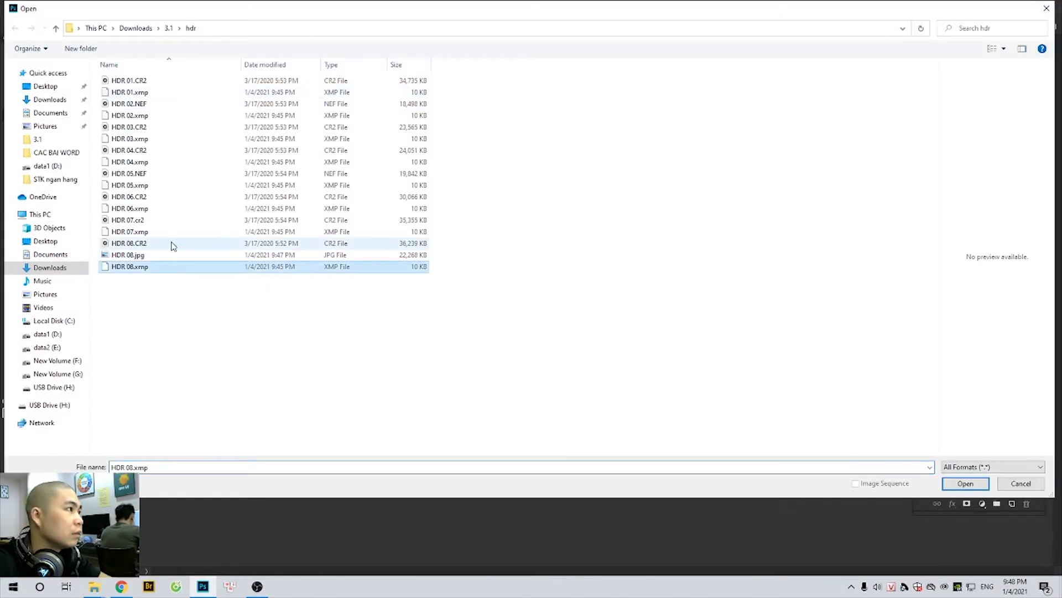
double_click(173, 244)
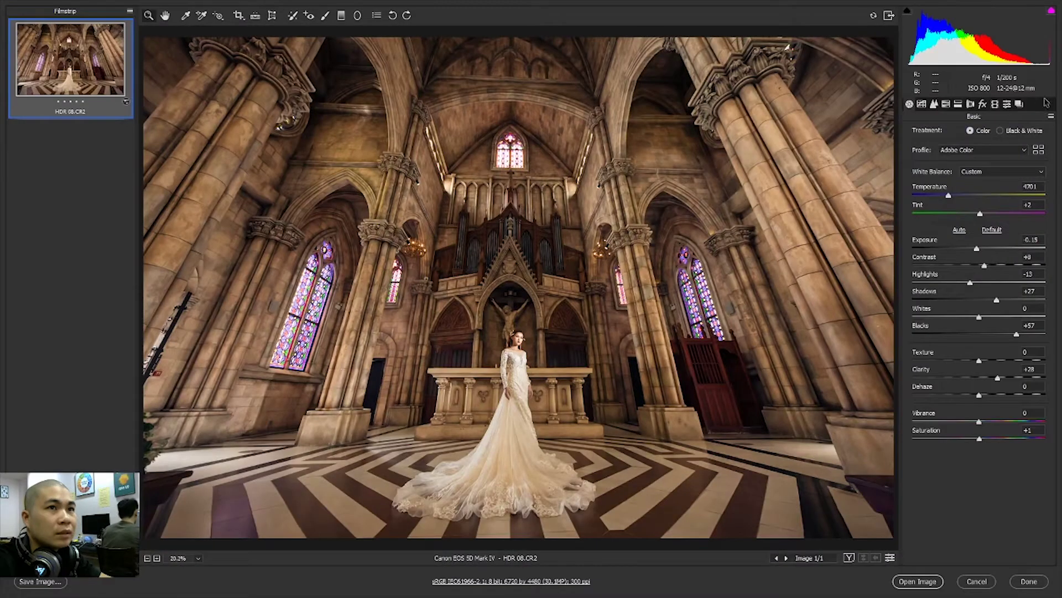
click(1051, 116)
click(1029, 141)
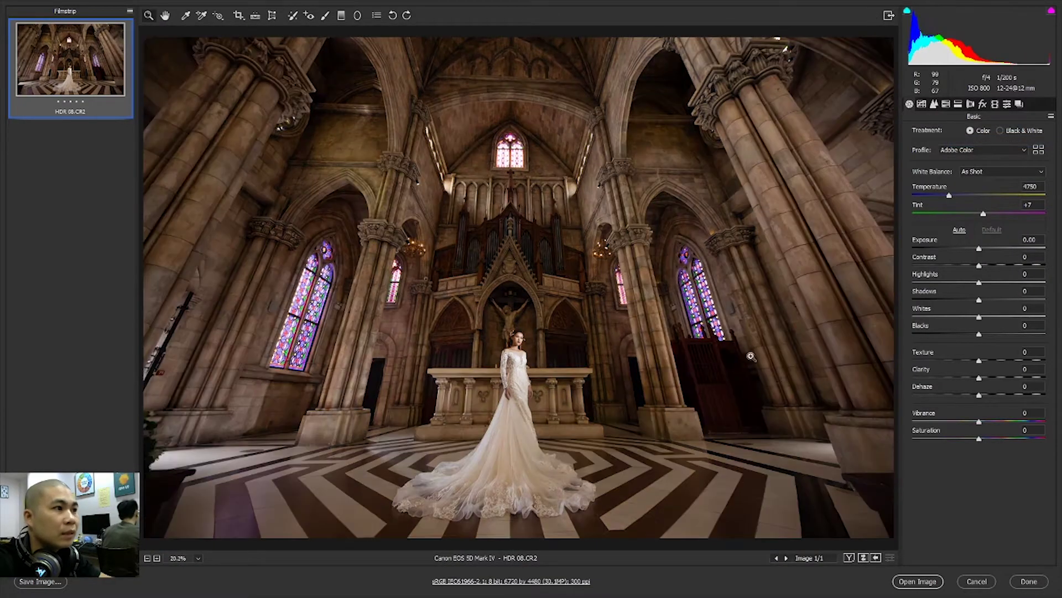
click(939, 585)
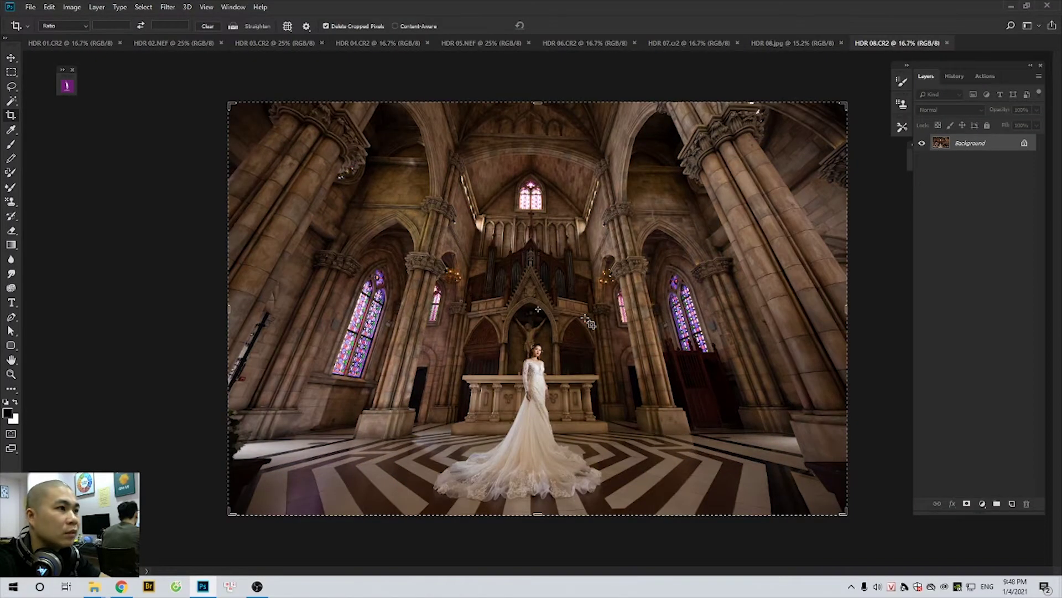
Step: Extend the raw image's canvas downward with the Crop tool to make room below
key(ctrl+minus)
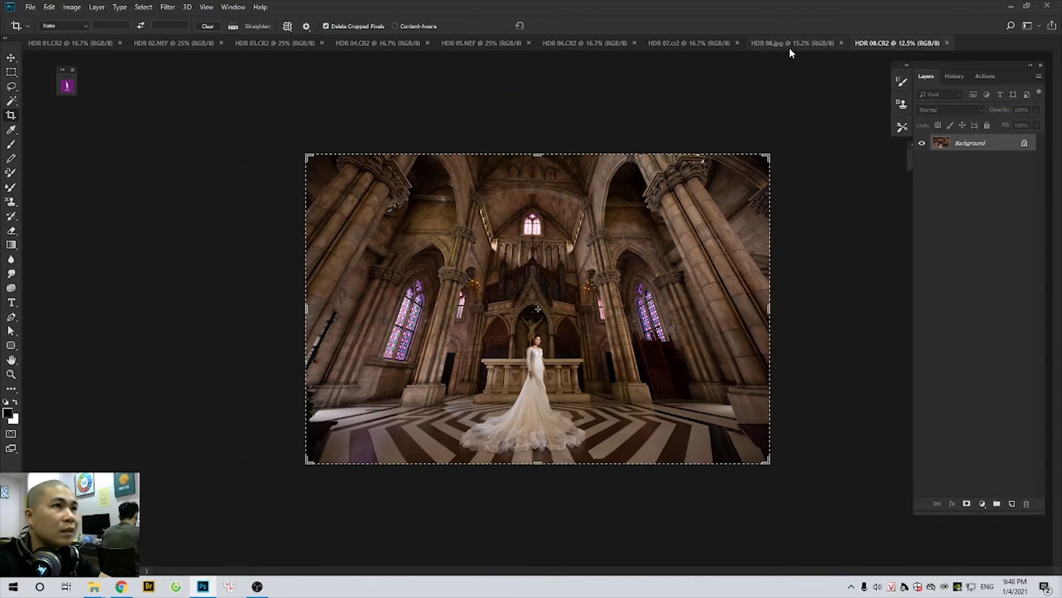
click(791, 45)
key(ctrl+minus)
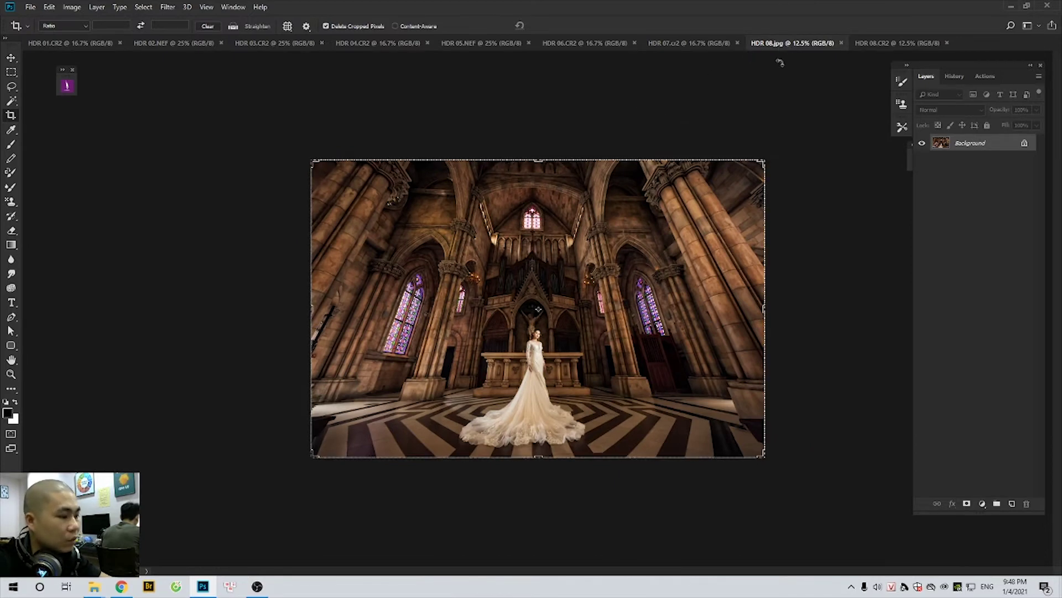
click(891, 44)
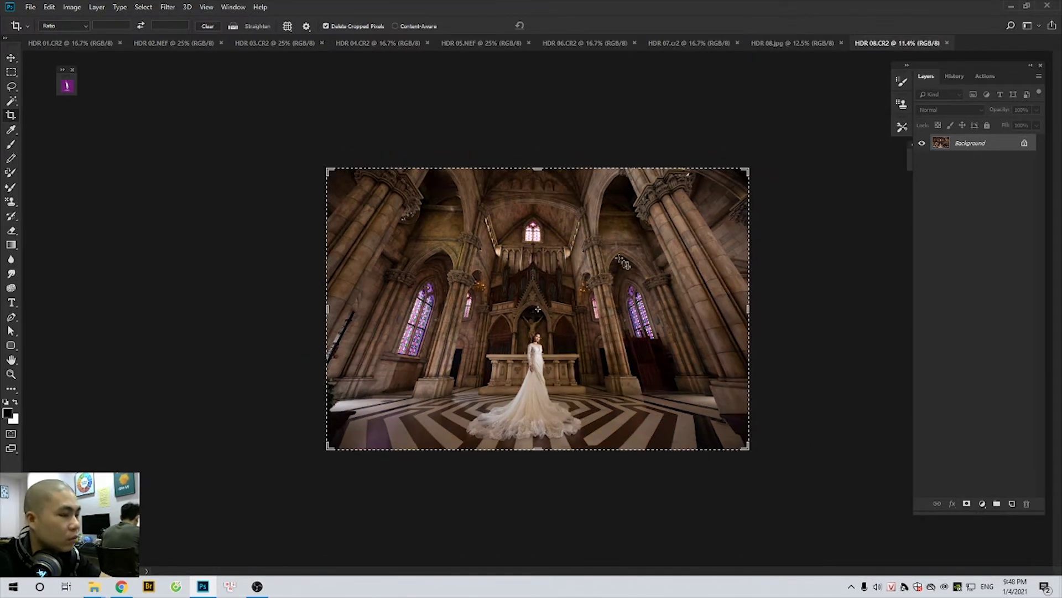
scroll(612, 383, down, 3)
key(c)
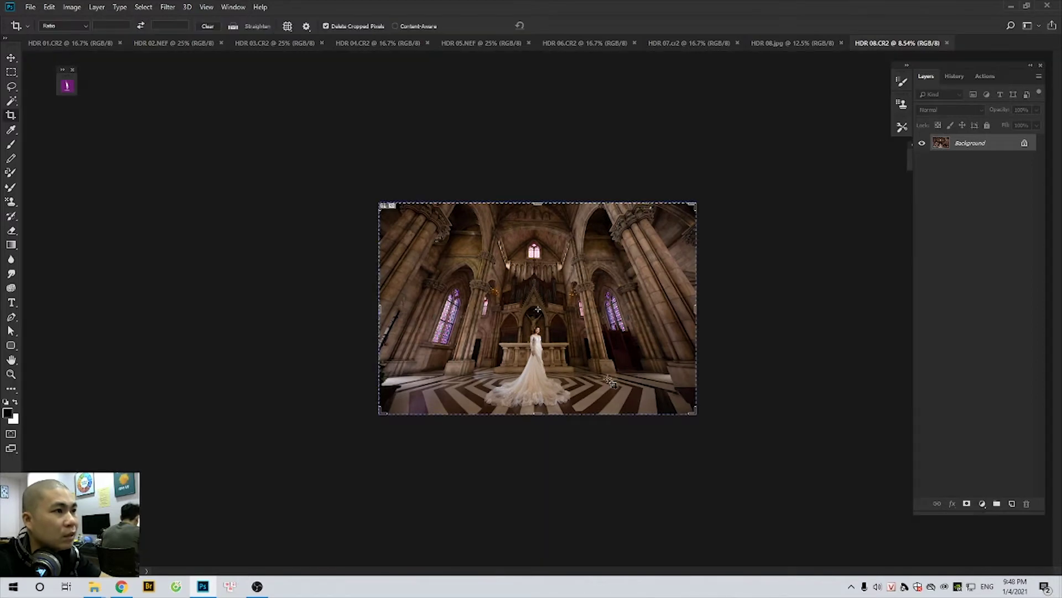
scroll(611, 383, up, 2)
key(f)
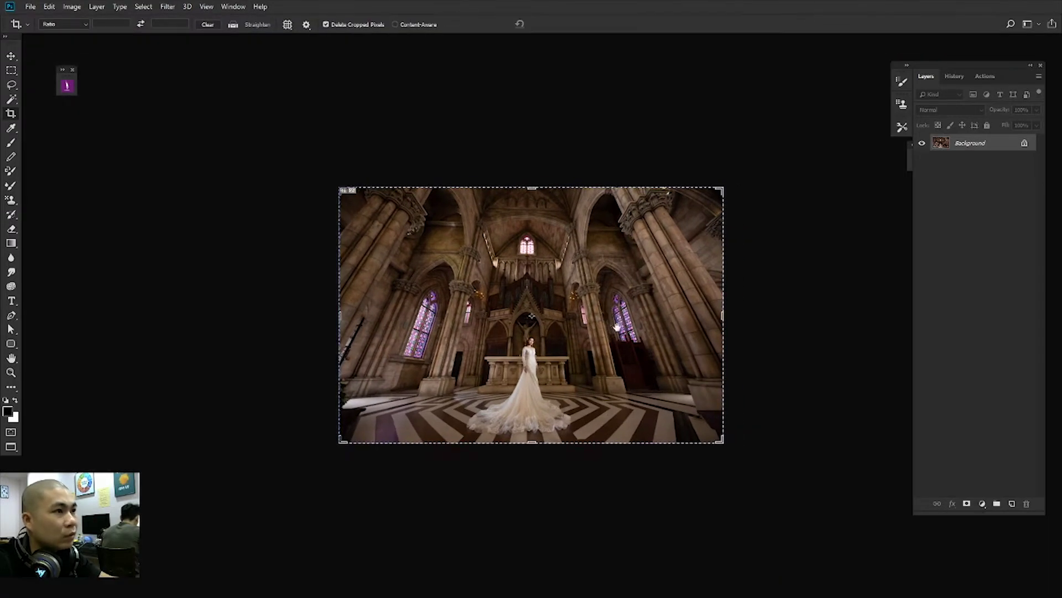
scroll(609, 260, down, 3)
drag(552, 311, 546, 443)
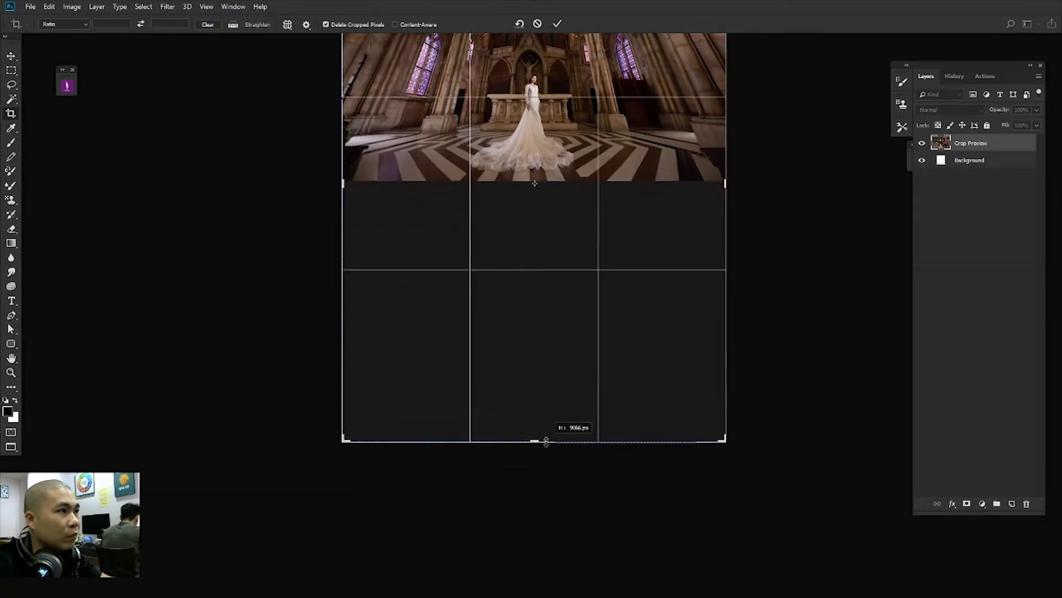
key(Return)
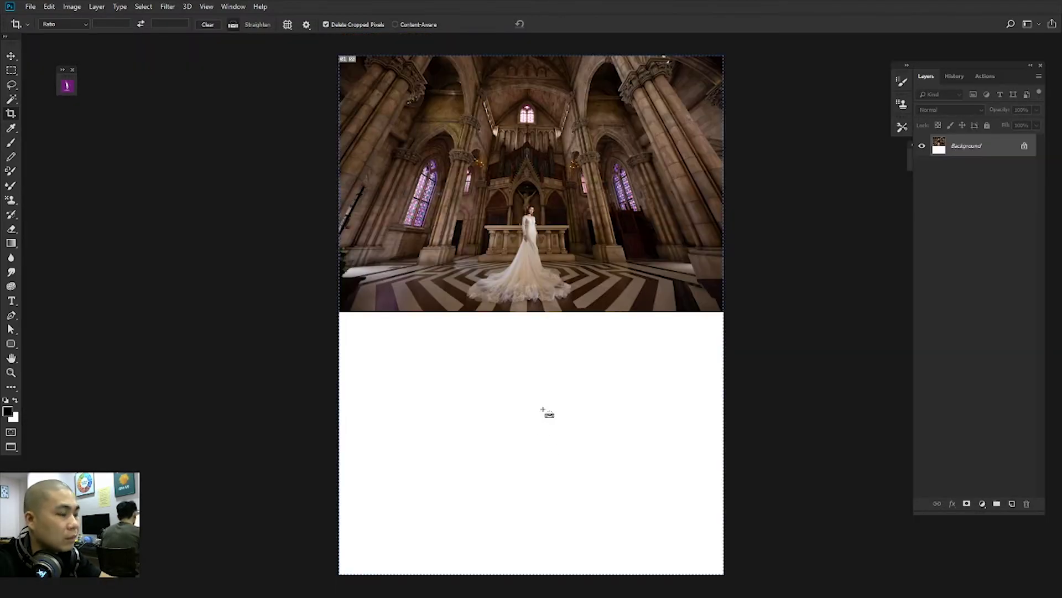
Step: Paste the toned photo and transform it to fill the lower blank area
key(ctrl+v)
key(ctrl+t)
drag(541, 402, 551, 490)
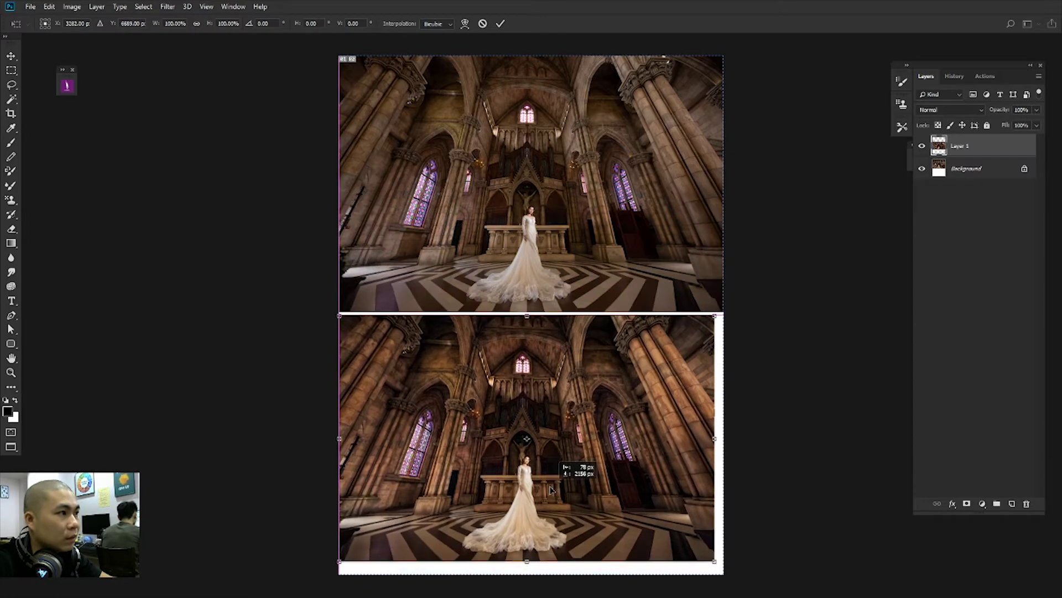
key(ctrl+plus)
scroll(716, 423, down, 3)
scroll(716, 423, down, 2)
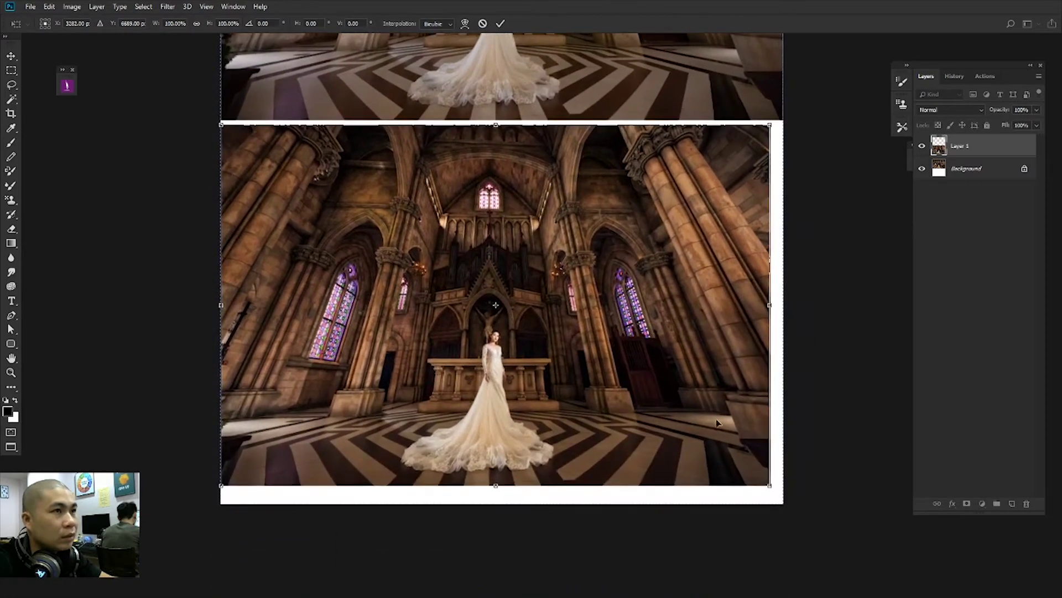
drag(762, 493, 775, 500)
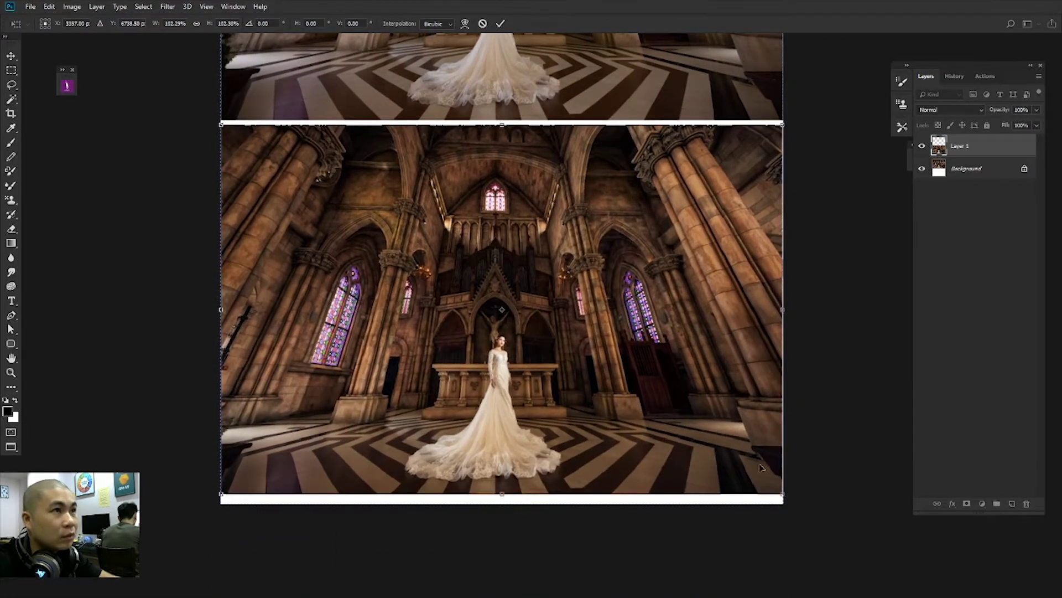
key(shift+Up)
key(shift+Up)
key(shift+Up)
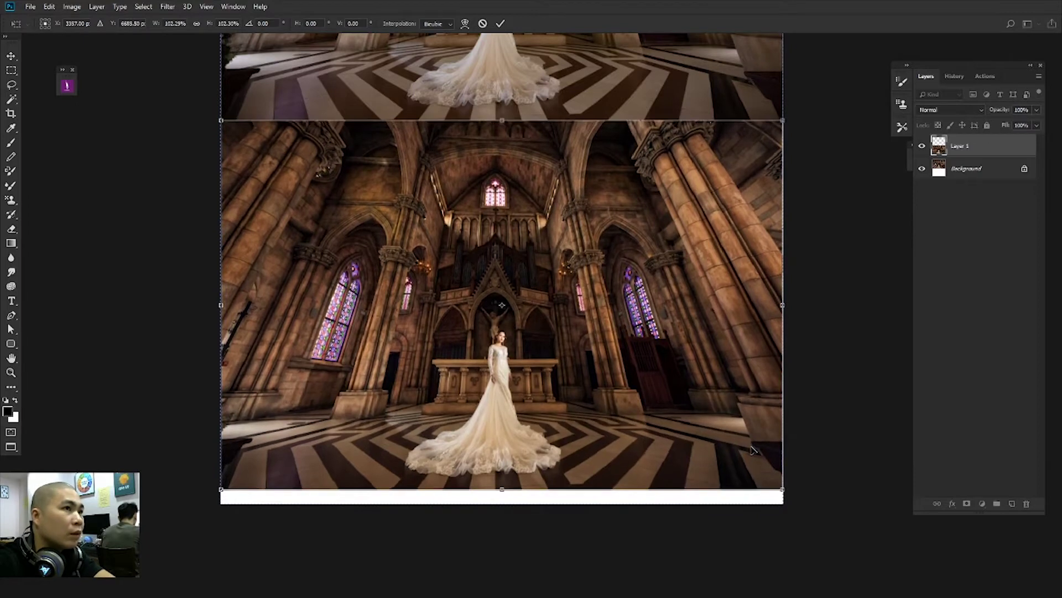
key(shift+Up)
key(Return)
Step: Crop the white strip off the canvas bottom and pan across the stacked result
key(c)
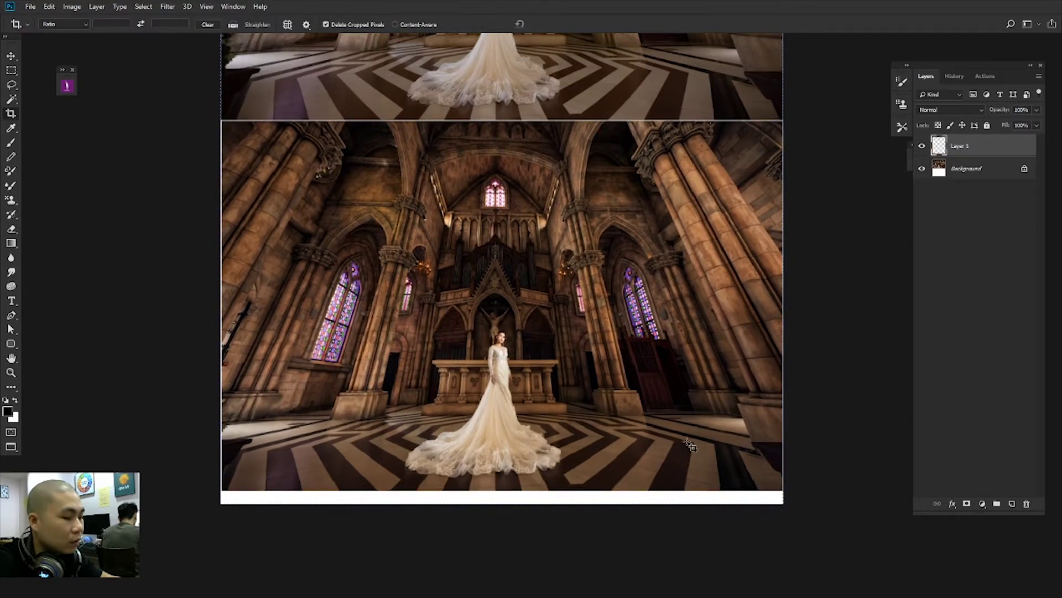
key(shift+c)
scroll(501, 492, up, 2)
key(shift+c)
key(shift+c)
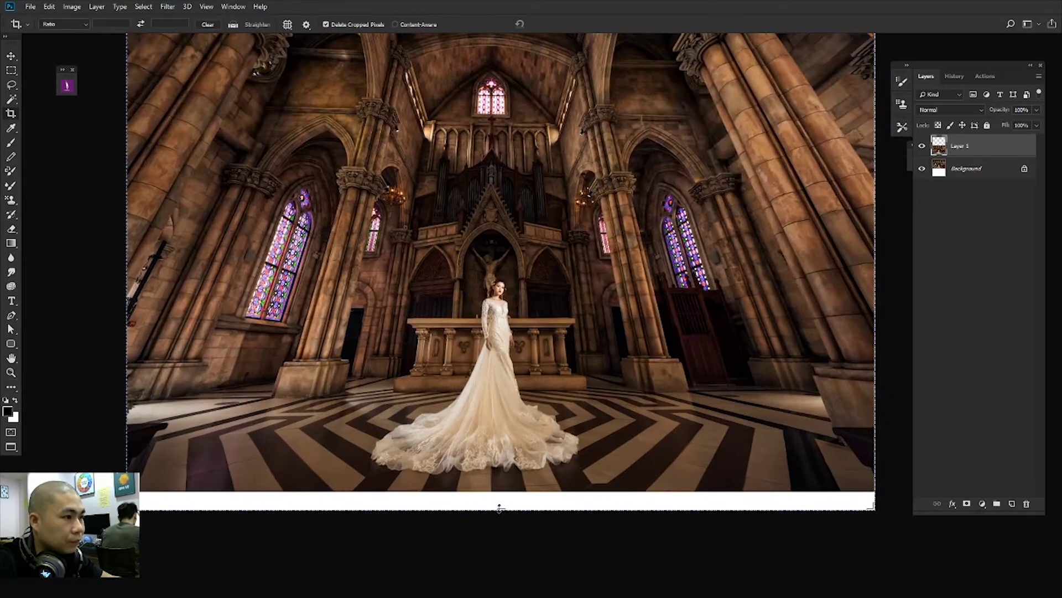
drag(499, 507, 500, 501)
key(Return)
scroll(507, 501, down, 1)
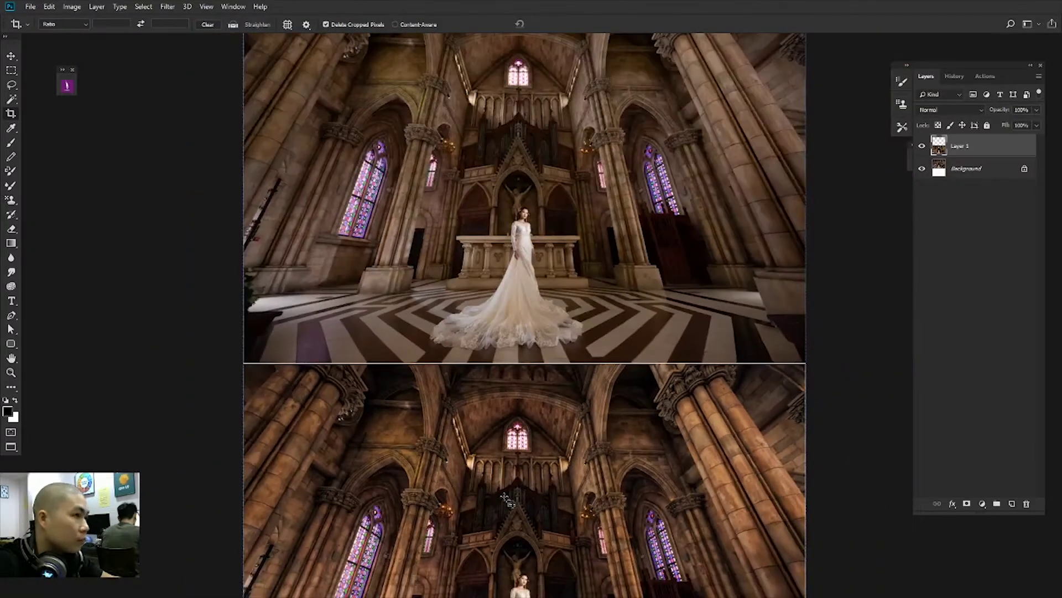
scroll(506, 501, up, 2)
scroll(585, 421, up, 3)
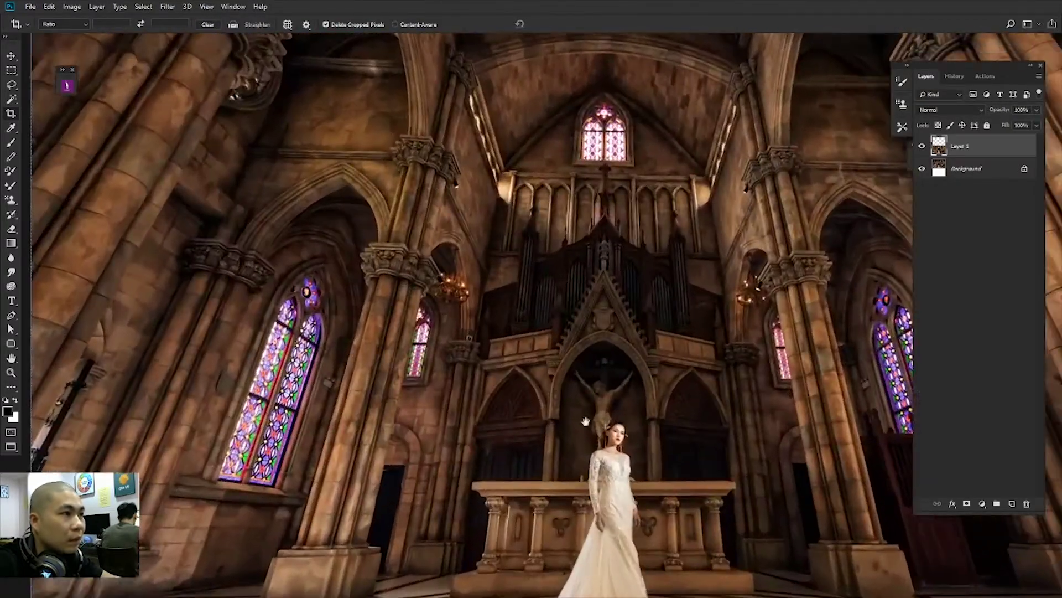
scroll(586, 422, down, 2)
scroll(585, 421, down, 1)
mouse_move(653, 354)
mouse_down()
mouse_move(548, 348)
mouse_move(561, 360)
mouse_up()
Step: Inspect the stacked cathedral comparison and merge Layer 1 into the Background
scroll(546, 349, up, 1)
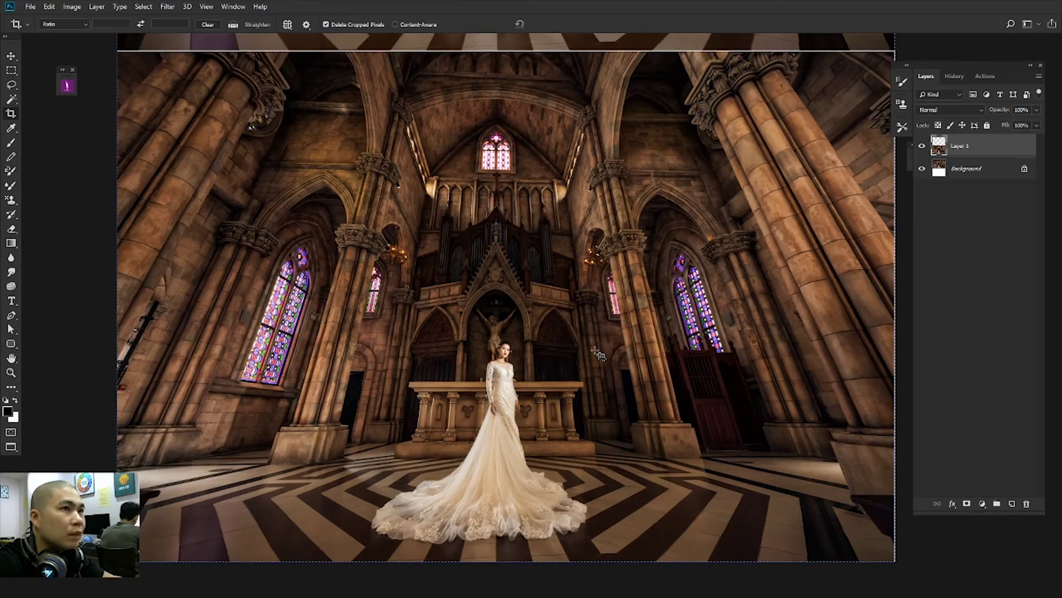
drag(572, 411, 616, 370)
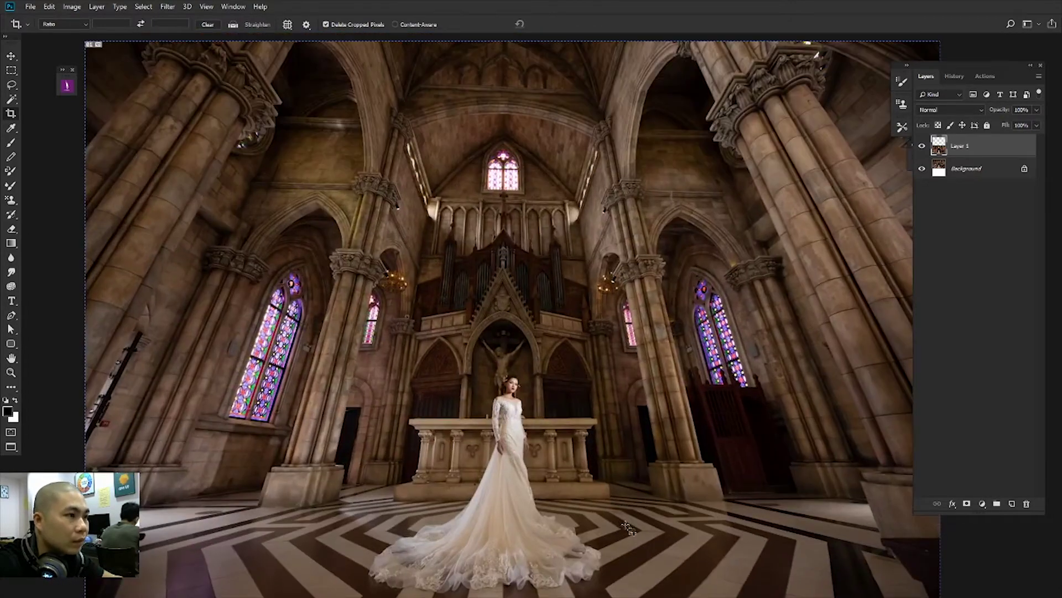
drag(628, 528, 675, 500)
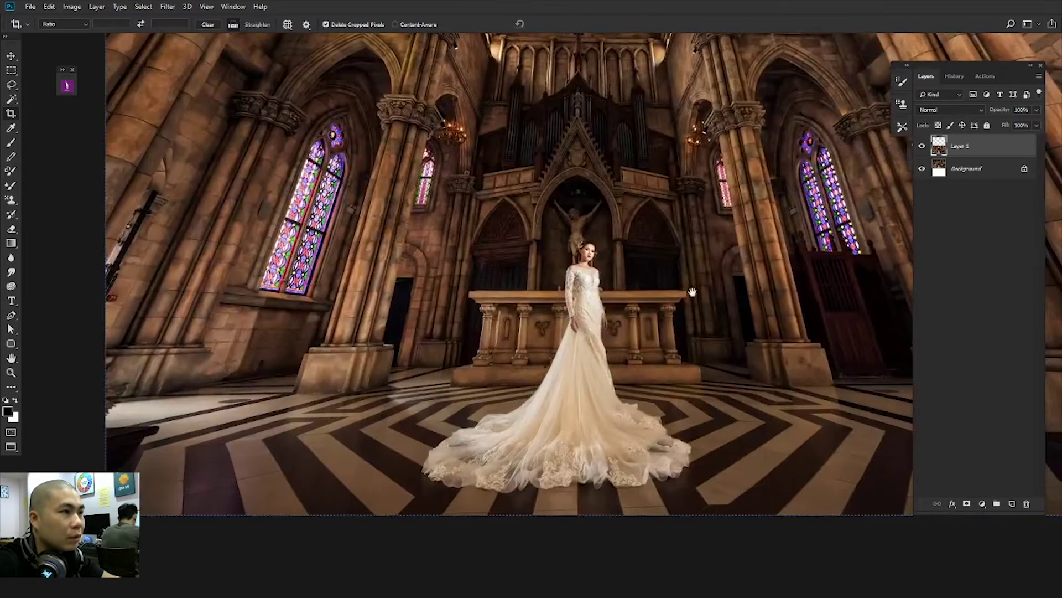
drag(693, 291, 687, 341)
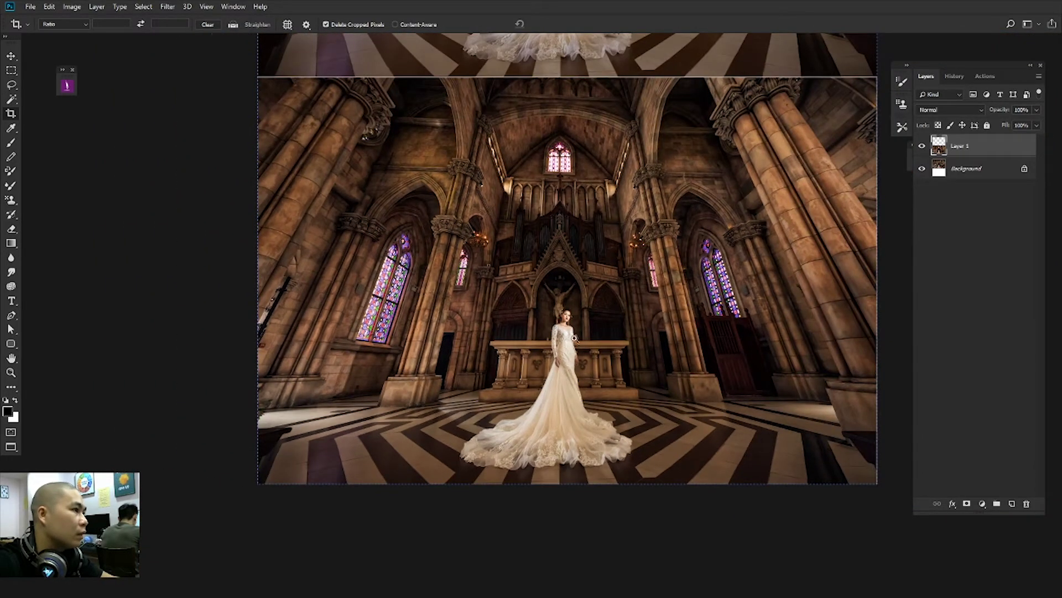
scroll(557, 330, up, 2)
scroll(597, 350, down, 1)
scroll(637, 260, down, 1)
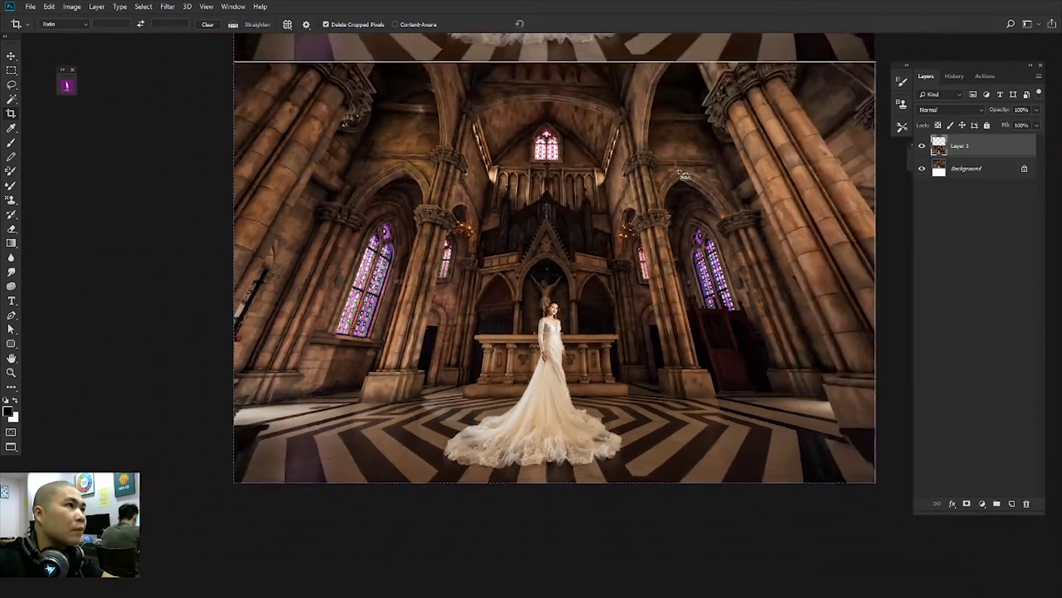
key(ctrl+e)
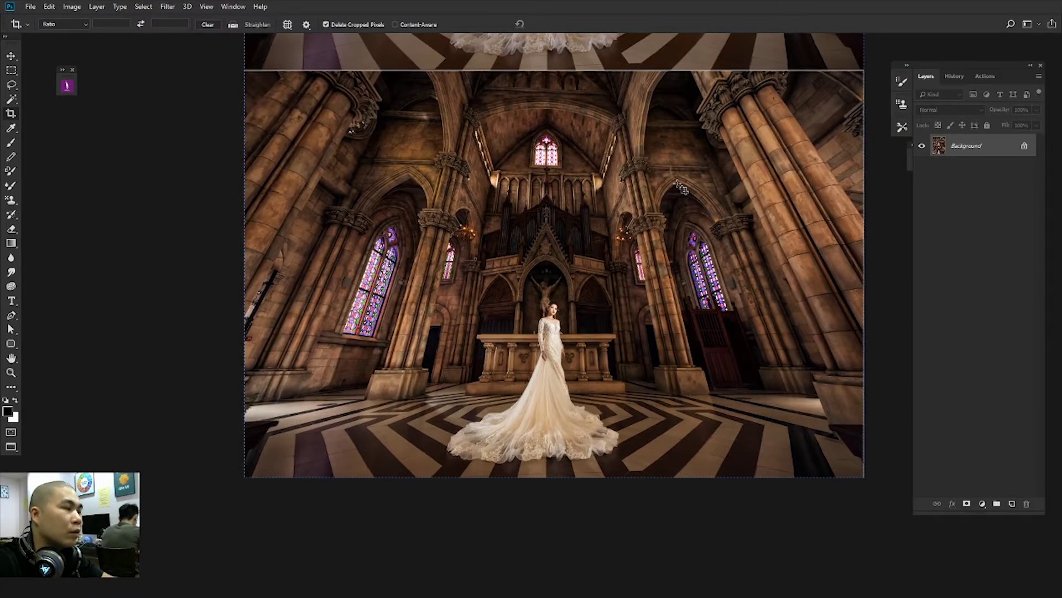
scroll(675, 194, up, 3)
Step: Fit the canvas on screen, abandon overwriting HDR 08.jpg, and undo the stacking
right_click(642, 256)
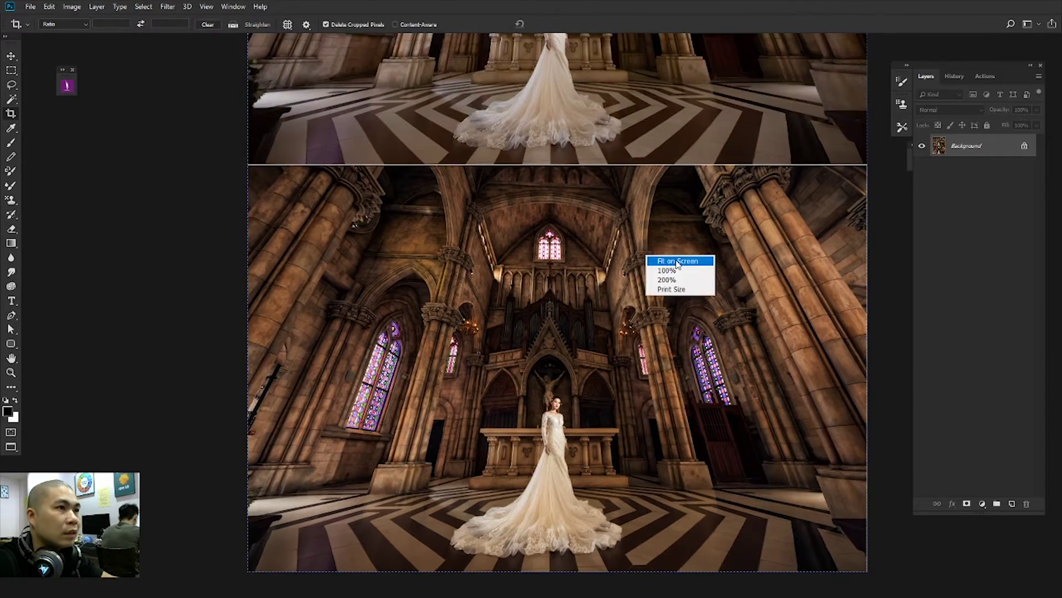
click(680, 263)
key(ctrl+shift+s)
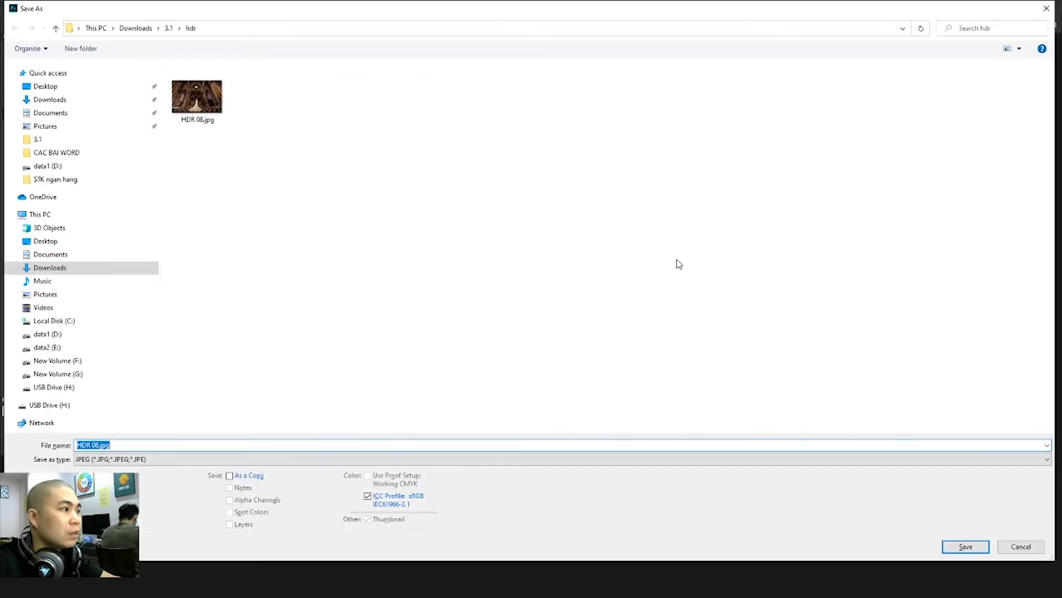
key(Return)
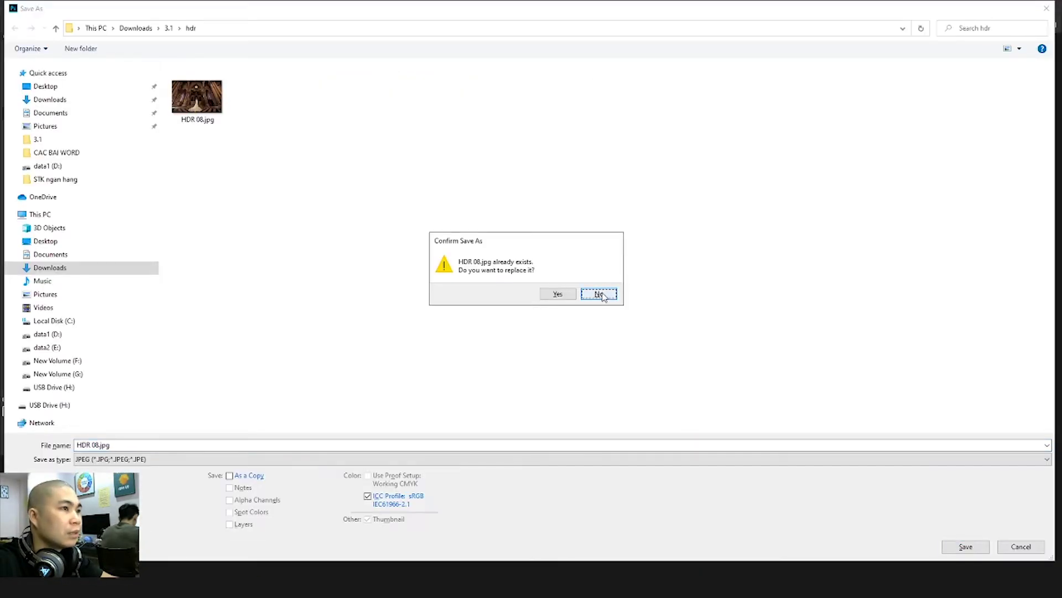
click(612, 296)
click(98, 446)
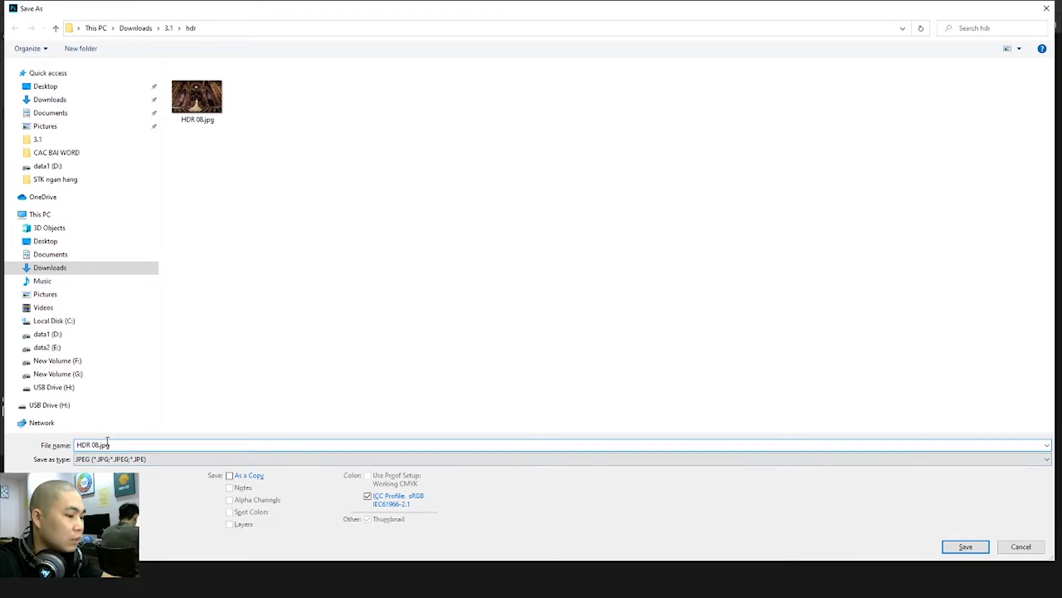
text(a)
key(Escape)
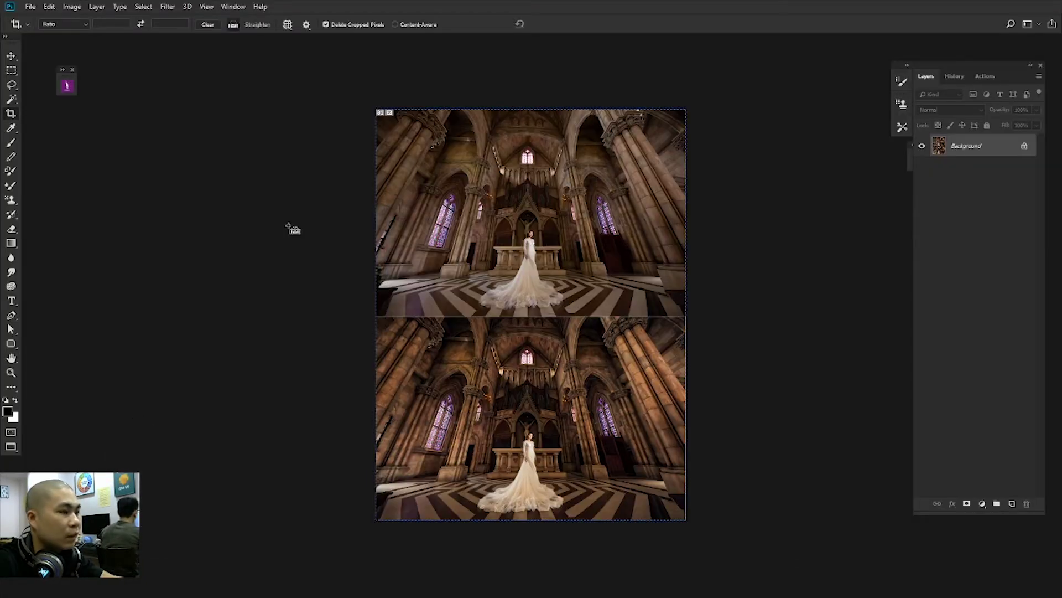
key(ctrl+z)
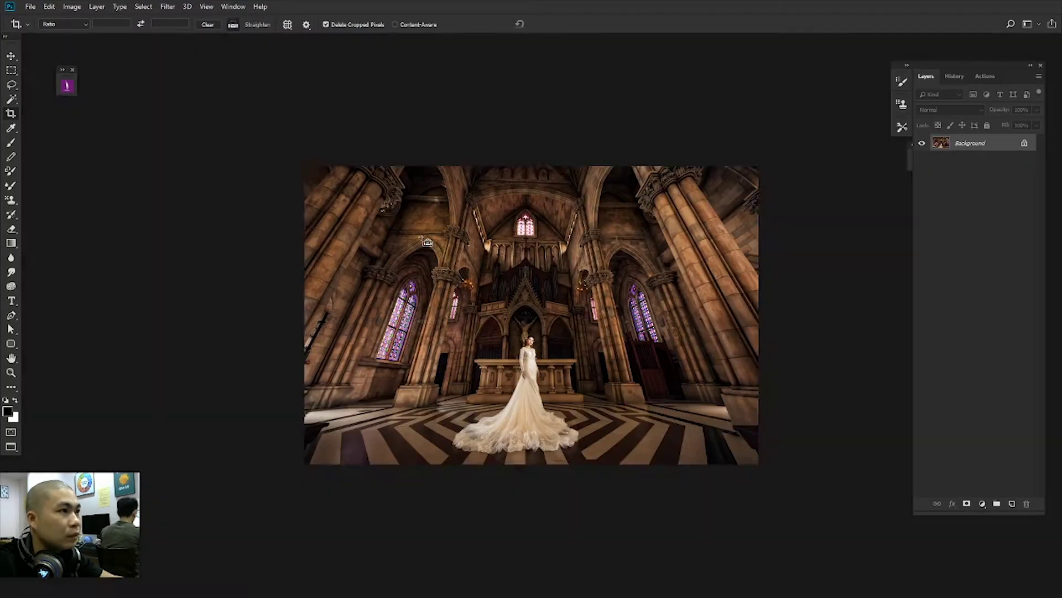
Step: Switch to the beach couple photo and rotate its crop about 0.8° to level it
key(ctrl+Tab)
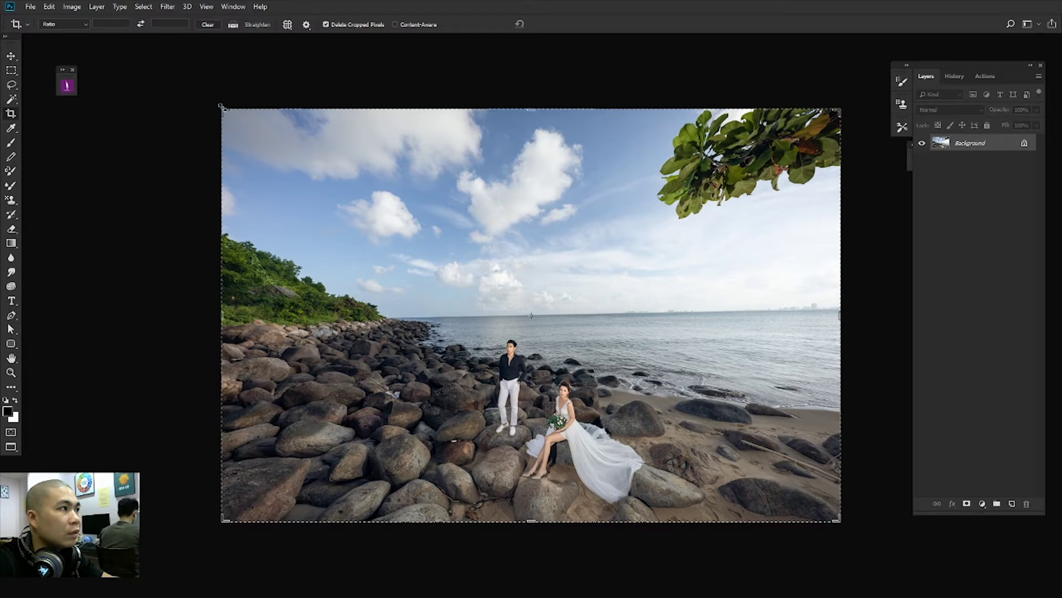
drag(221, 106, 241, 95)
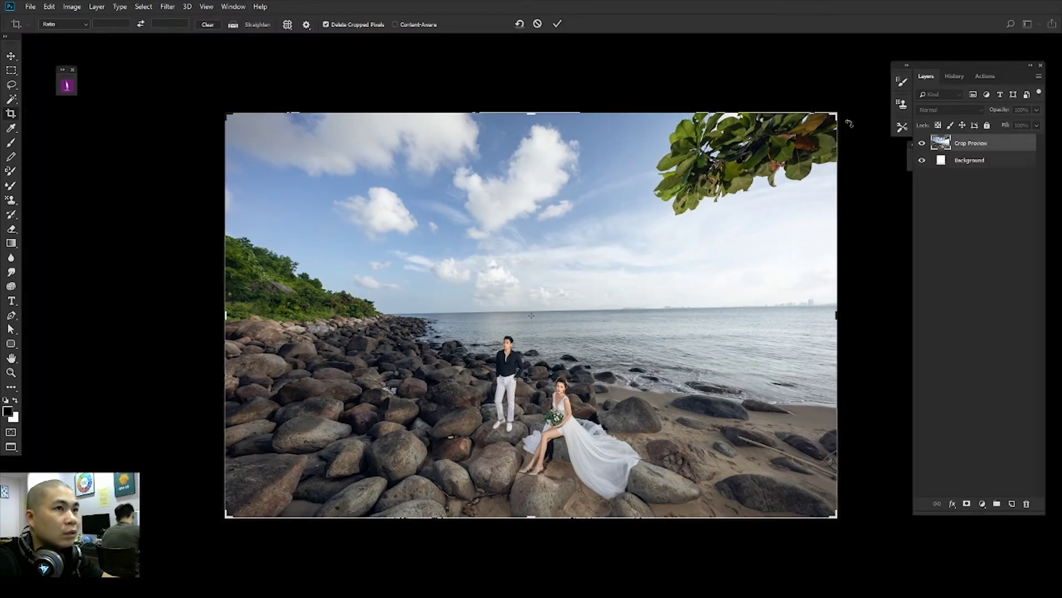
drag(849, 123, 827, 115)
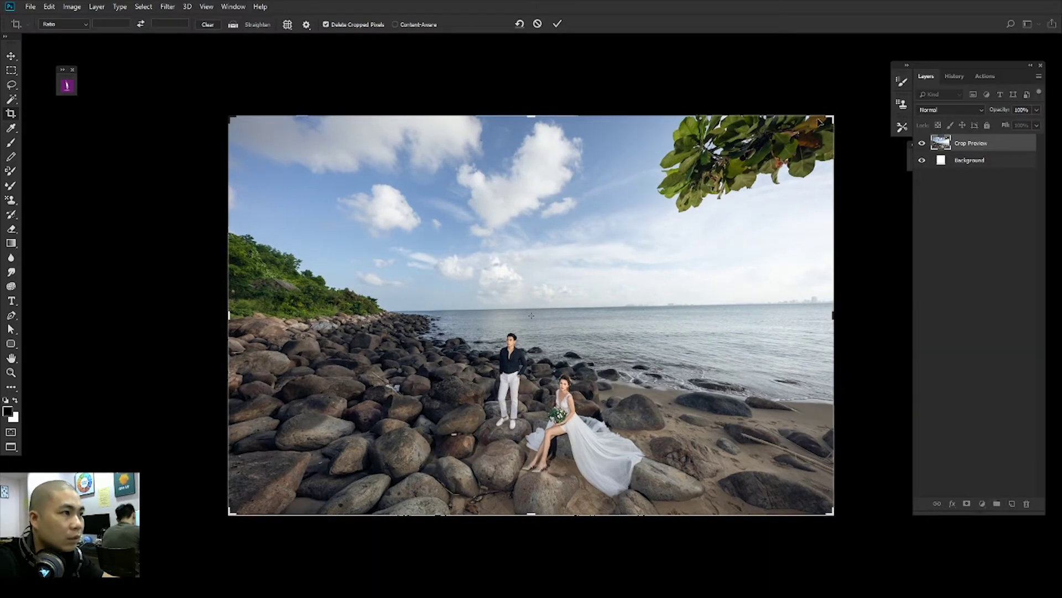
drag(903, 169, 906, 179)
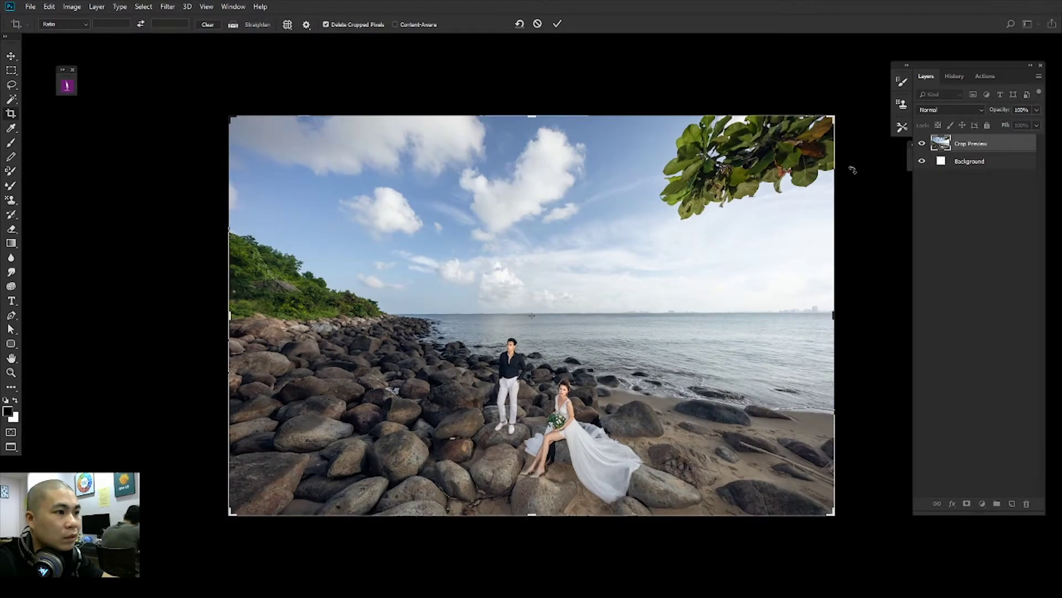
key(Return)
scroll(673, 407, up, 2)
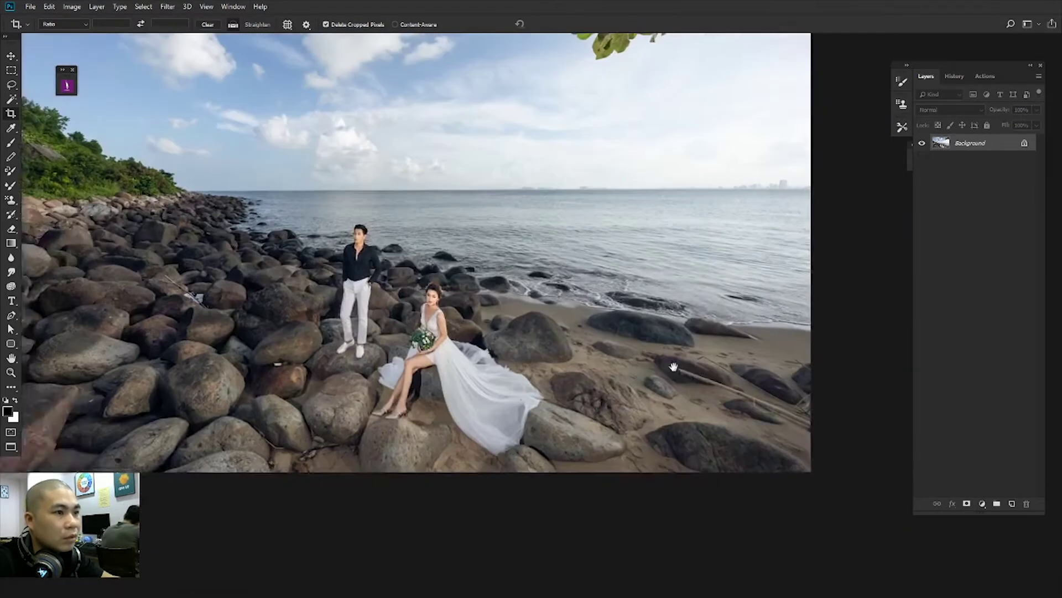
scroll(653, 376, up, 3)
scroll(637, 354, up, 1)
scroll(626, 338, up, 1)
Step: Patch the driftwood stick out with nearby sand texture
key(j)
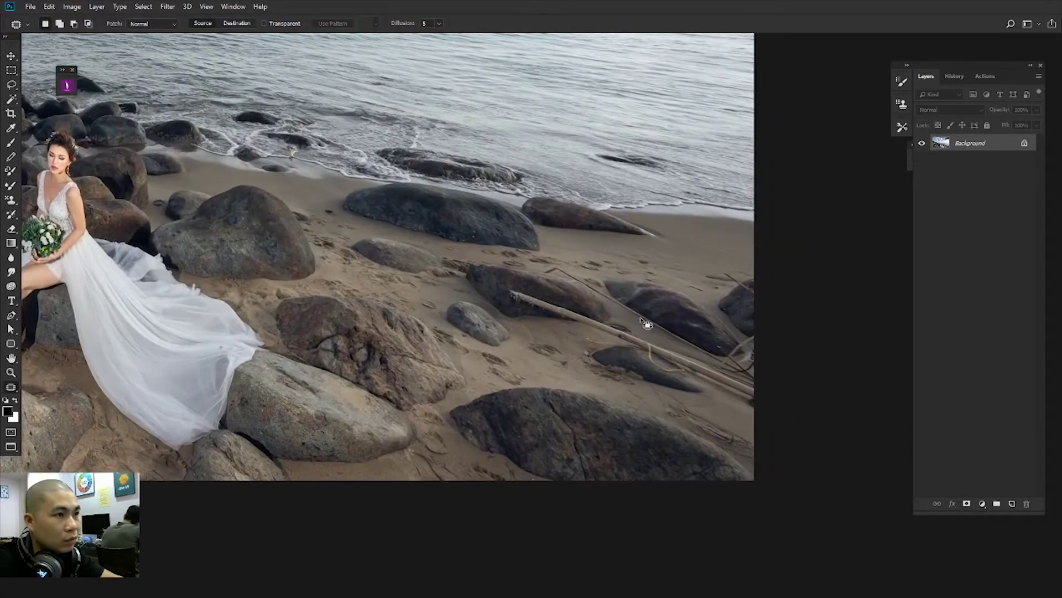
scroll(608, 310, down, 1)
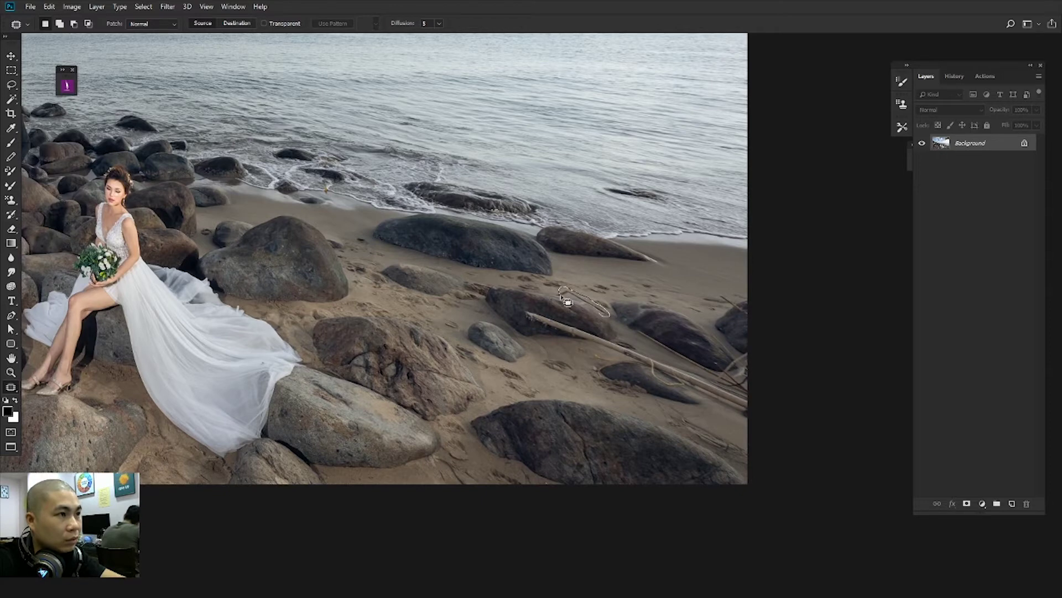
click(567, 301)
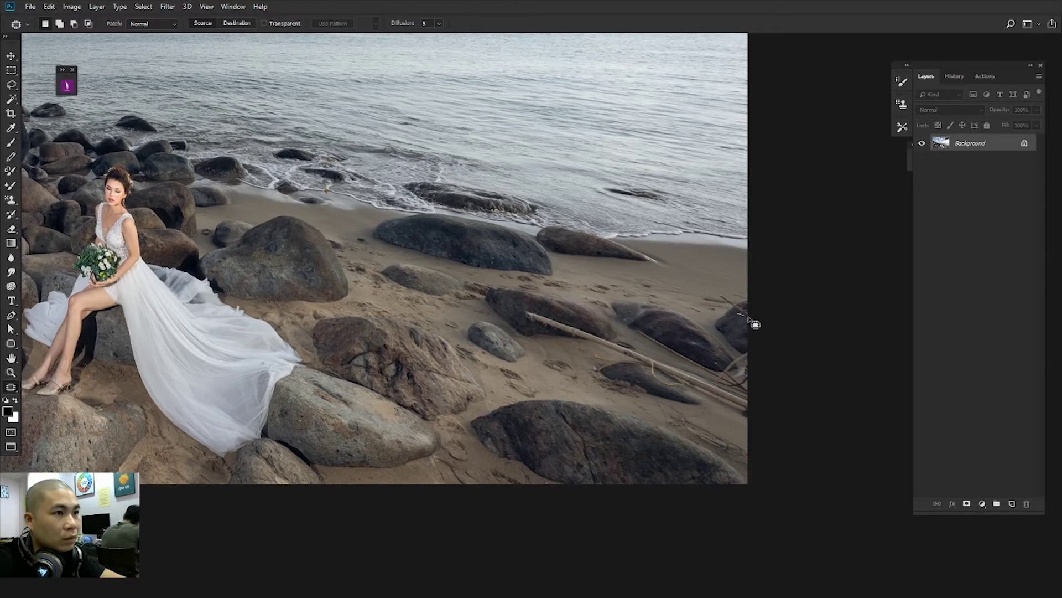
drag(718, 296, 718, 321)
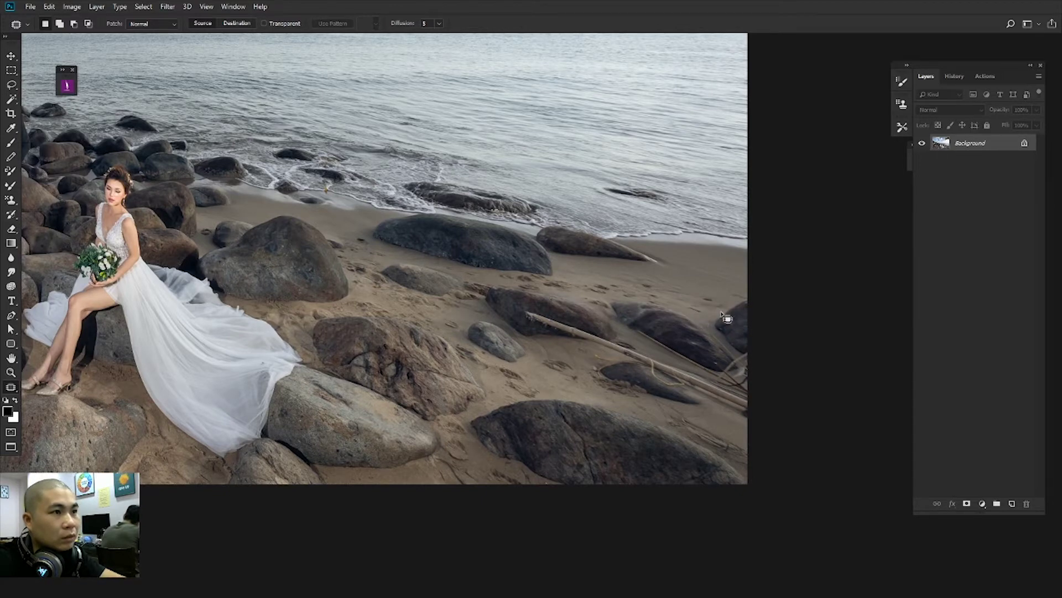
drag(638, 368, 685, 377)
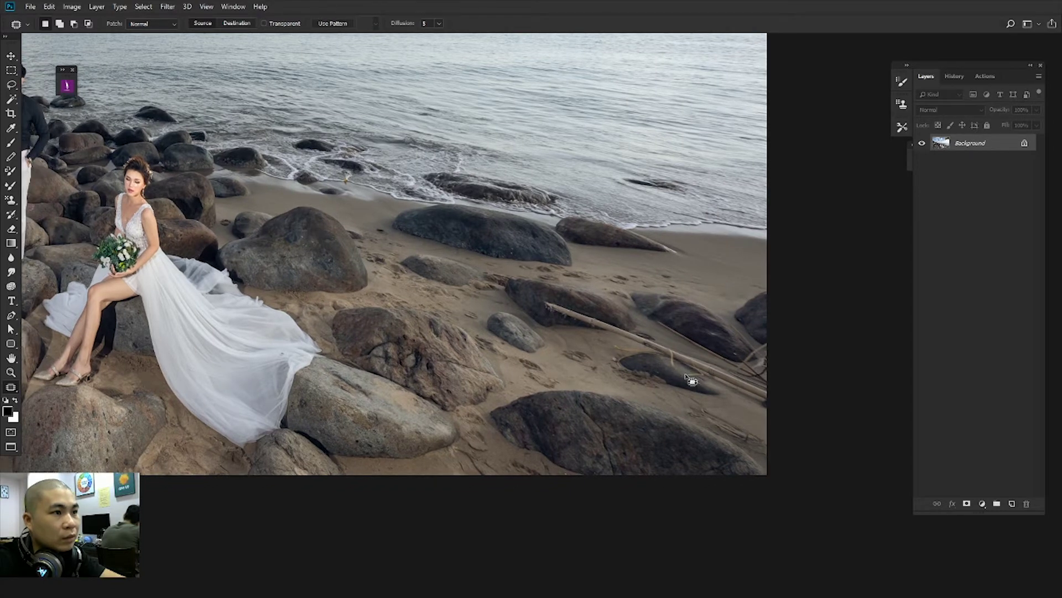
mouse_move(671, 356)
mouse_down()
mouse_move(677, 369)
mouse_move(627, 368)
mouse_move(614, 351)
mouse_up()
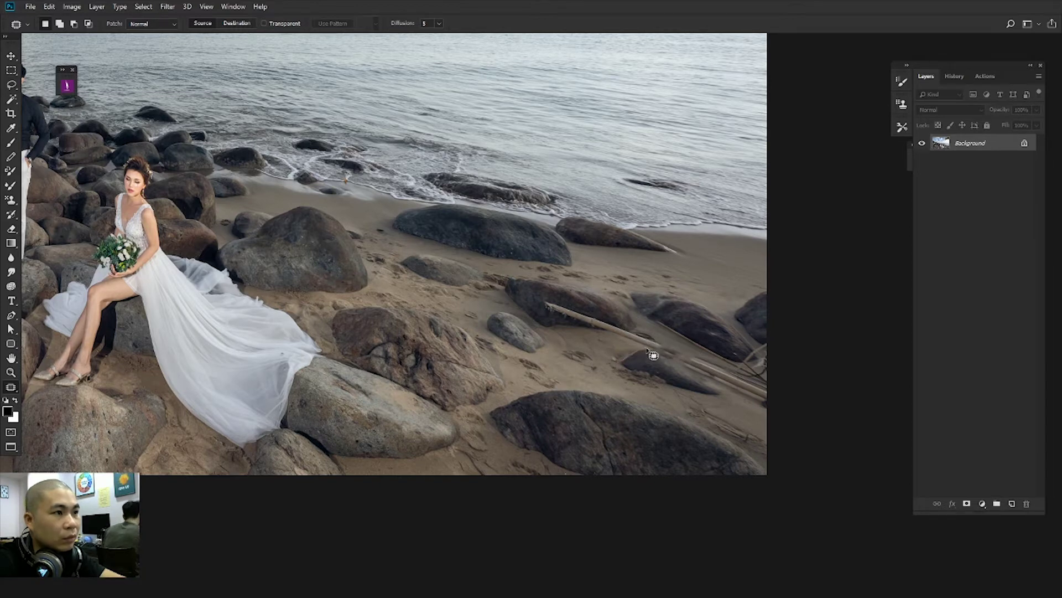
drag(557, 311, 584, 324)
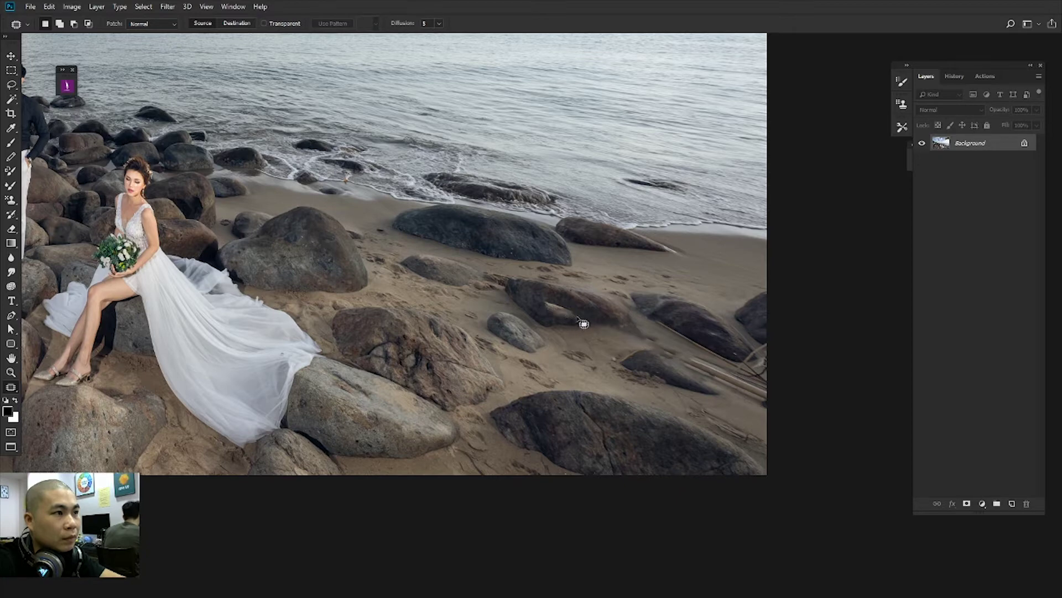
Step: Patch away the remaining stick pieces near the rock edge
scroll(608, 335, down, 1)
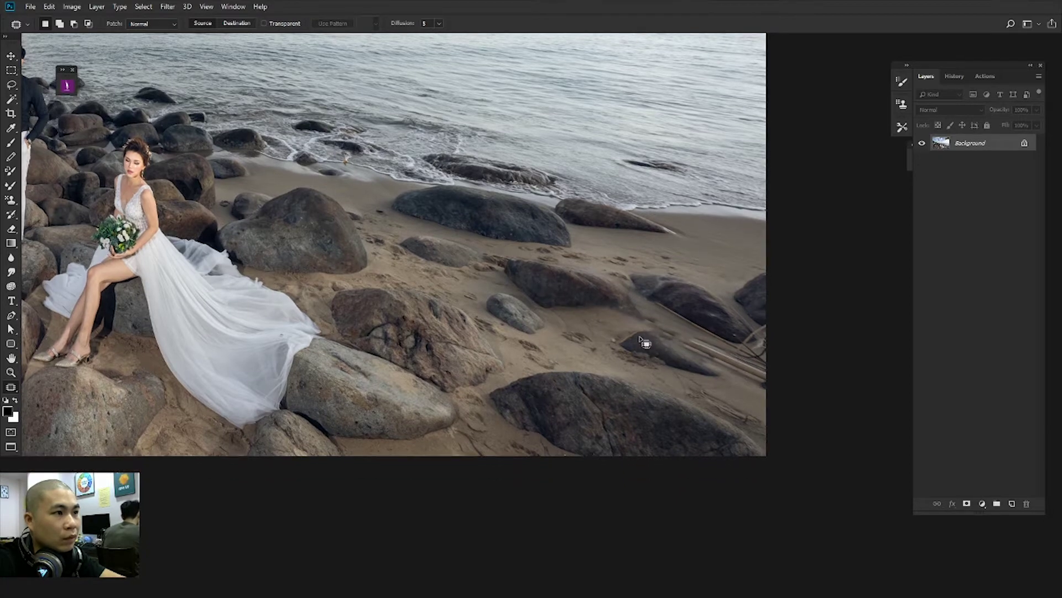
drag(618, 360, 660, 358)
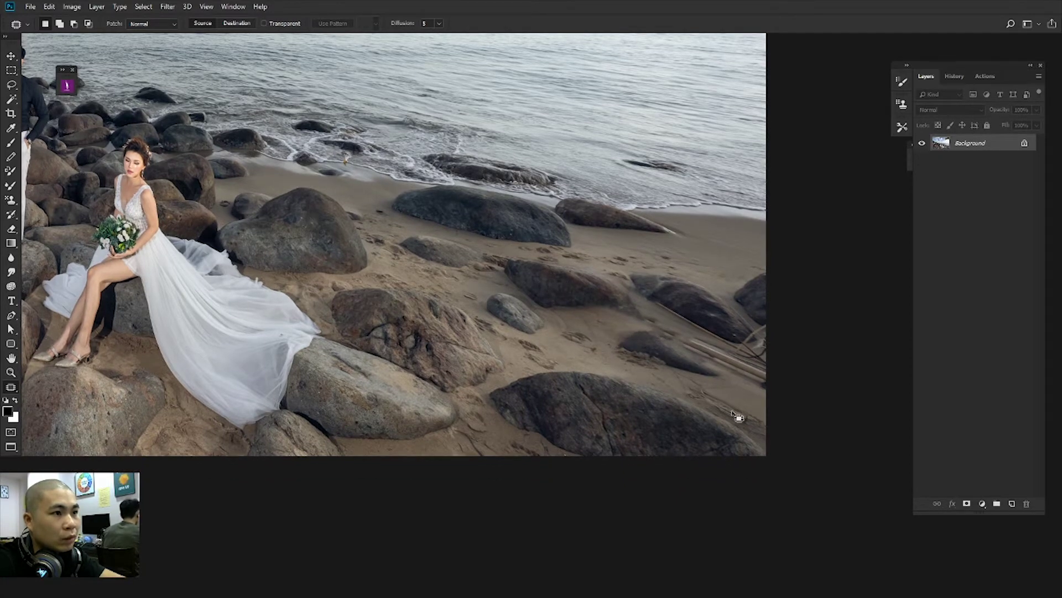
drag(697, 395, 689, 384)
drag(780, 392, 753, 403)
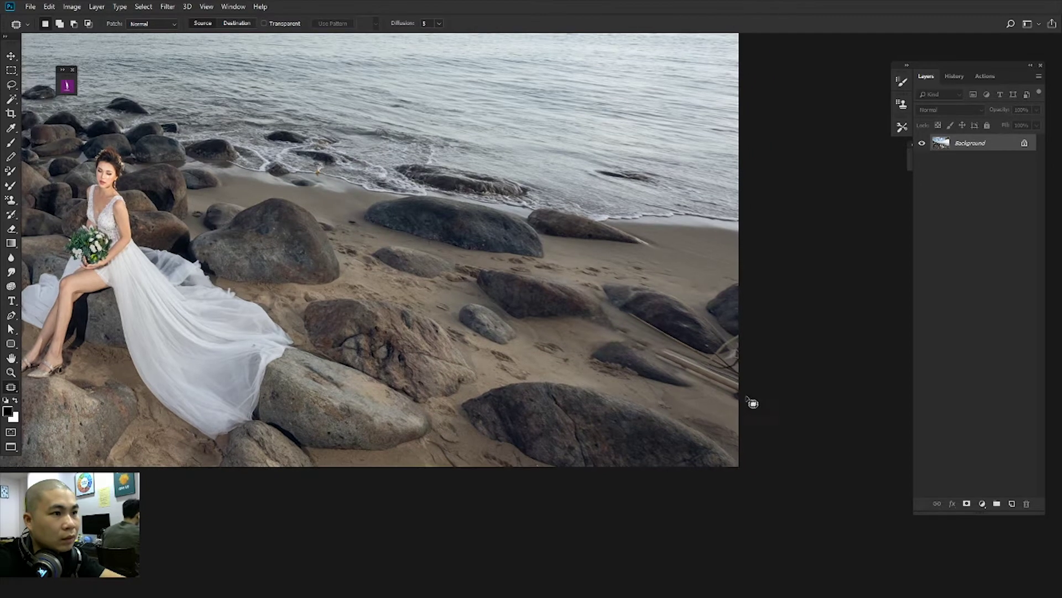
scroll(725, 405, down, 3)
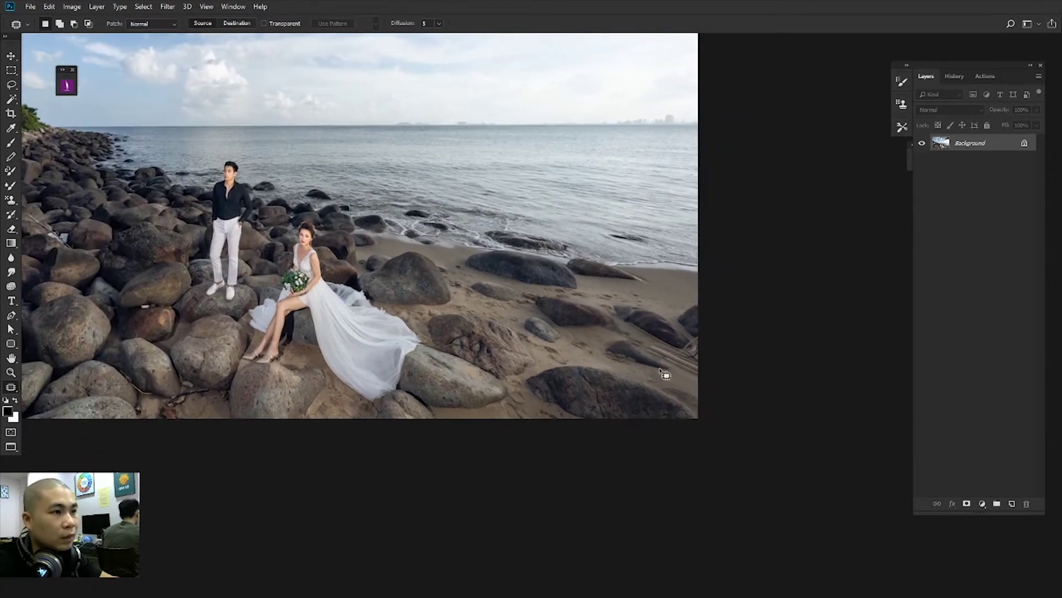
drag(659, 375, 672, 354)
scroll(614, 357, up, 2)
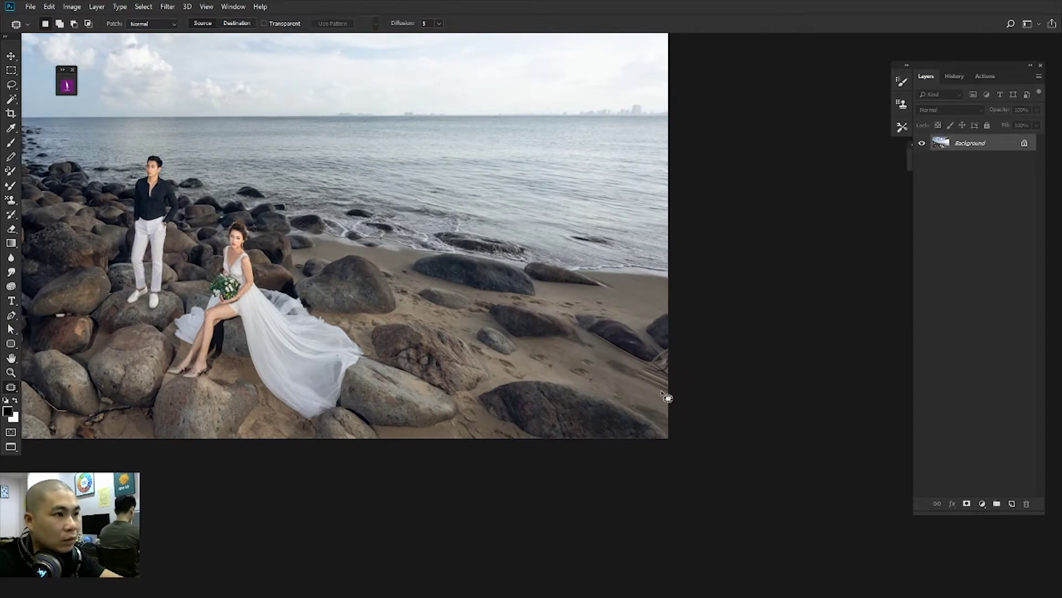
mouse_move(627, 361)
mouse_down()
mouse_move(594, 362)
mouse_move(643, 371)
mouse_move(670, 351)
mouse_up()
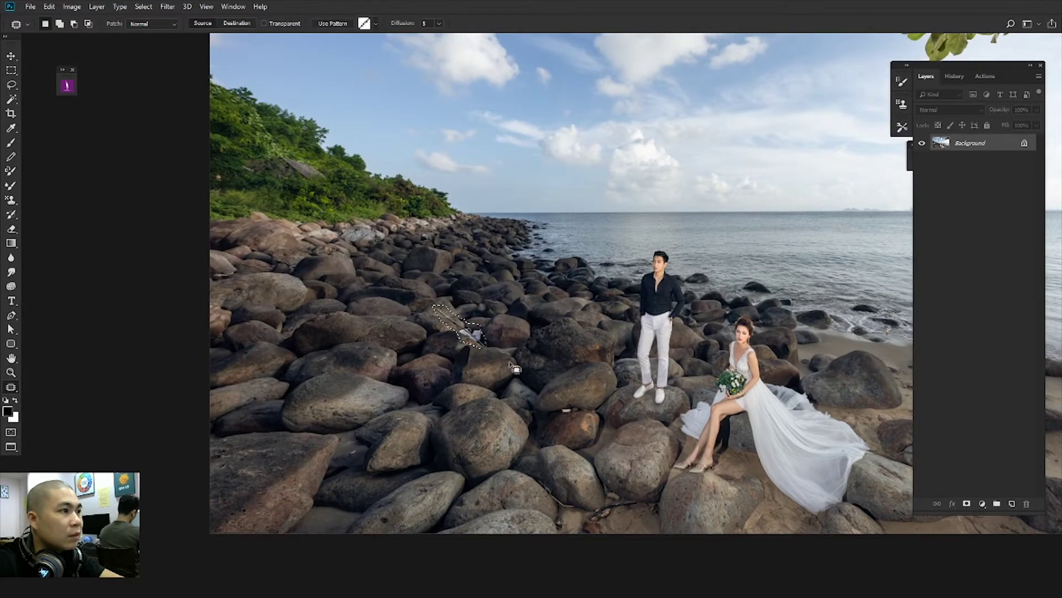
Step: Patch out a small spot among the rocks and deselect
drag(465, 343, 492, 354)
key(ctrl+d)
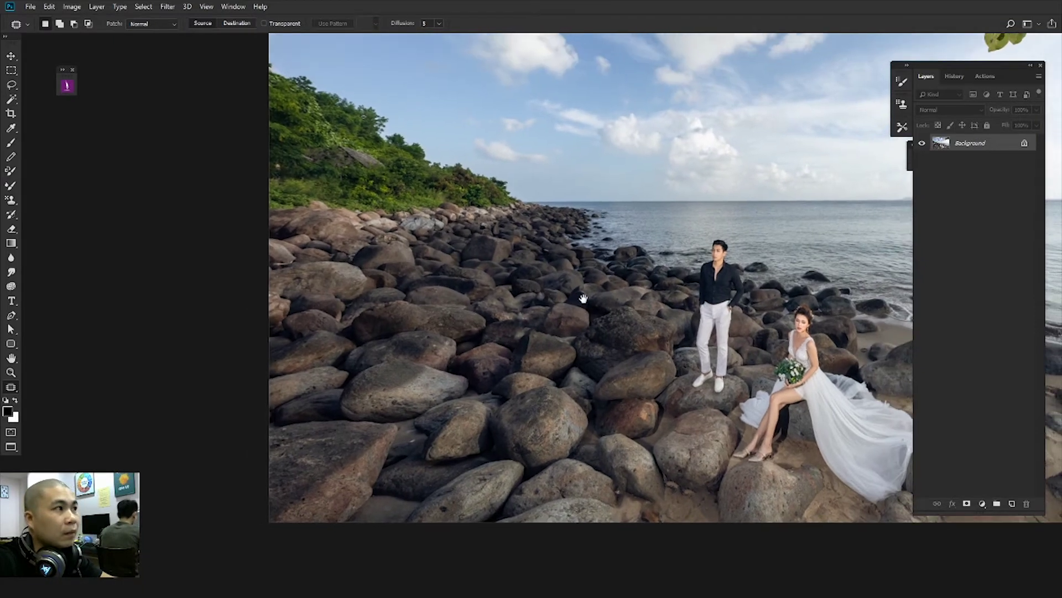
key(shift)
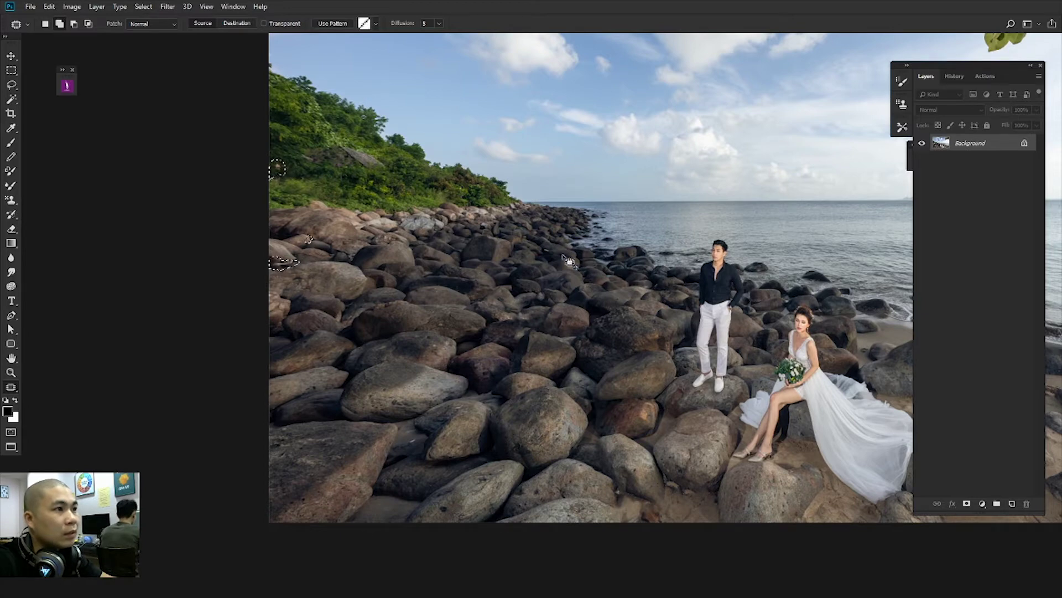
scroll(553, 243, right, 4)
scroll(554, 243, down, 1)
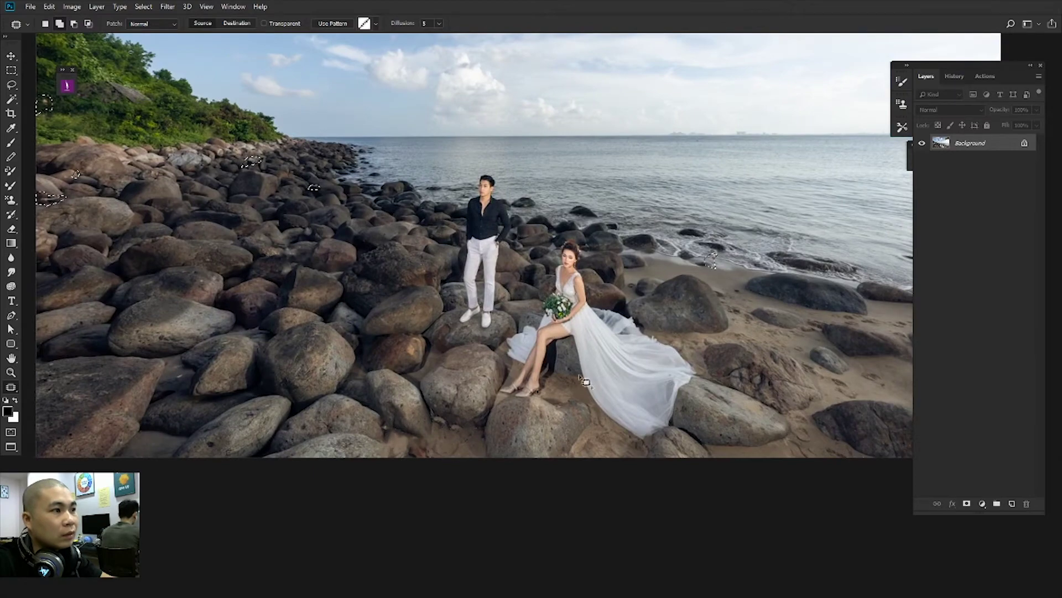
scroll(430, 455, left, 1)
scroll(430, 455, down, 1)
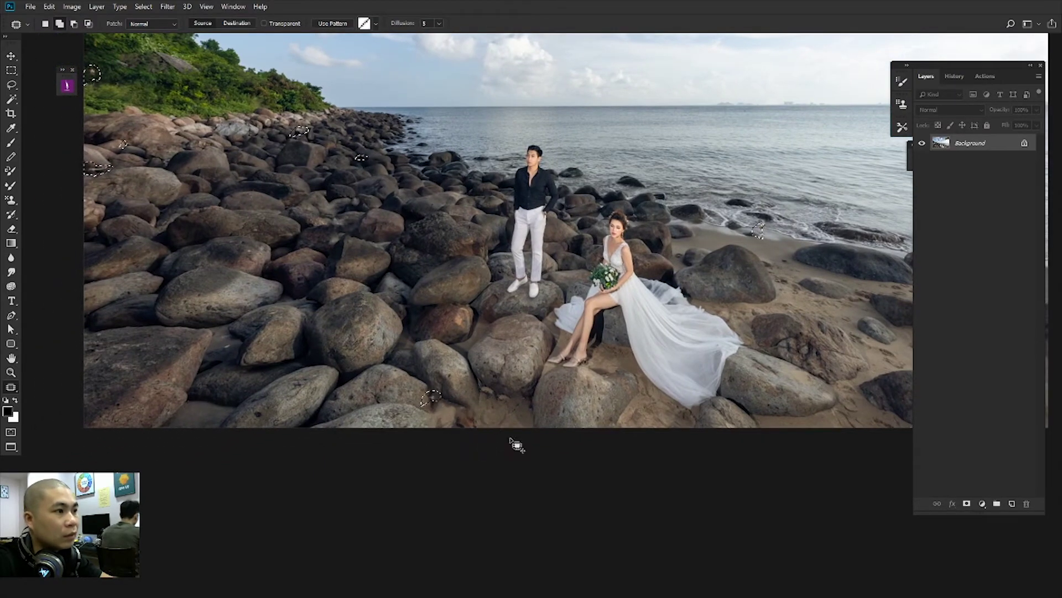
Step: Patch a small spot at the bottom edge, deselect, and zoom out to the whole image
drag(451, 423, 481, 420)
scroll(713, 316, right, 2)
scroll(664, 326, down, 1)
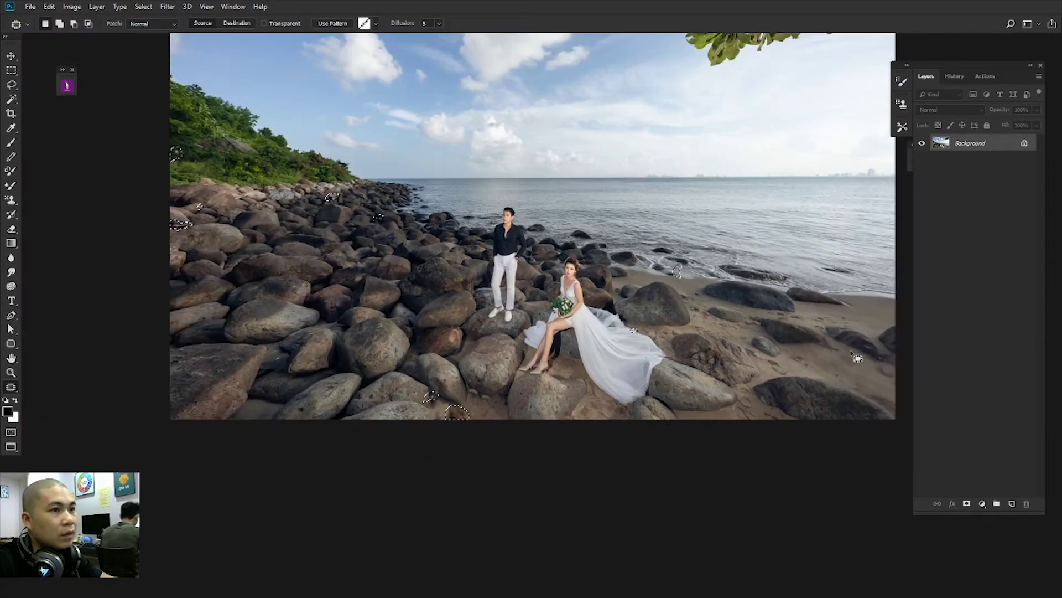
scroll(609, 332, left, 2)
scroll(602, 336, left, 2)
scroll(600, 335, up, 1)
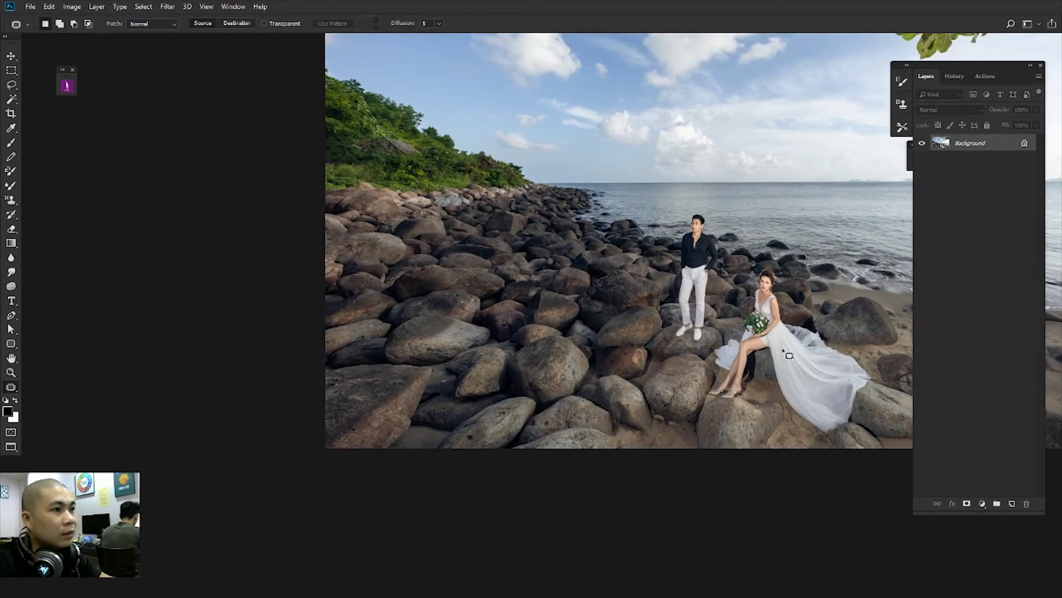
key(ctrl+d)
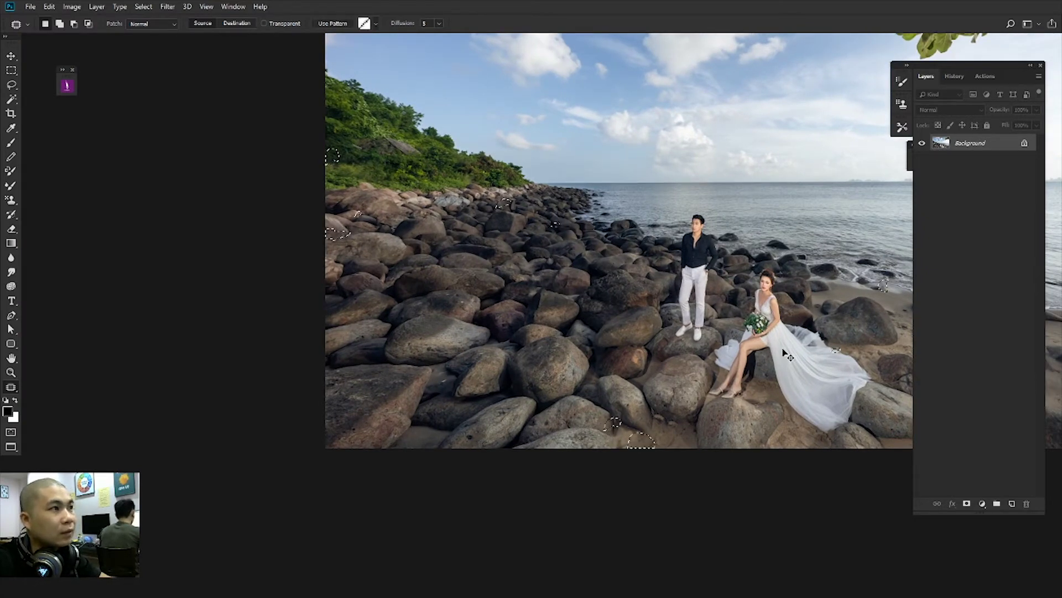
scroll(756, 266, up, 2)
scroll(756, 266, down, 2)
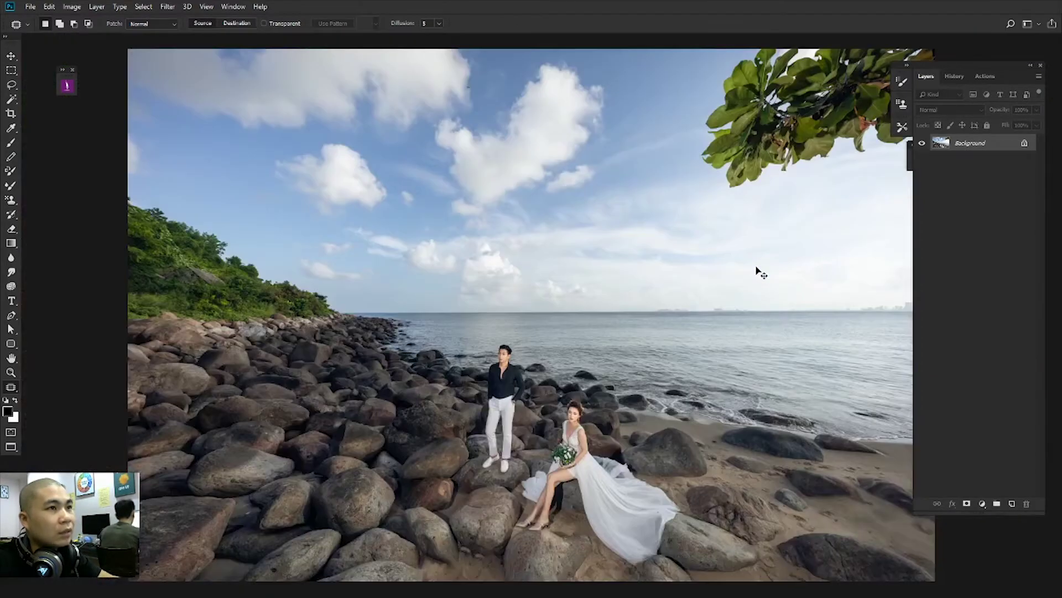
scroll(774, 249, down, 1)
scroll(819, 208, down, 1)
Step: Tighten the crop from the top-right corner and open the TuyenMan Design actions panel
key(c)
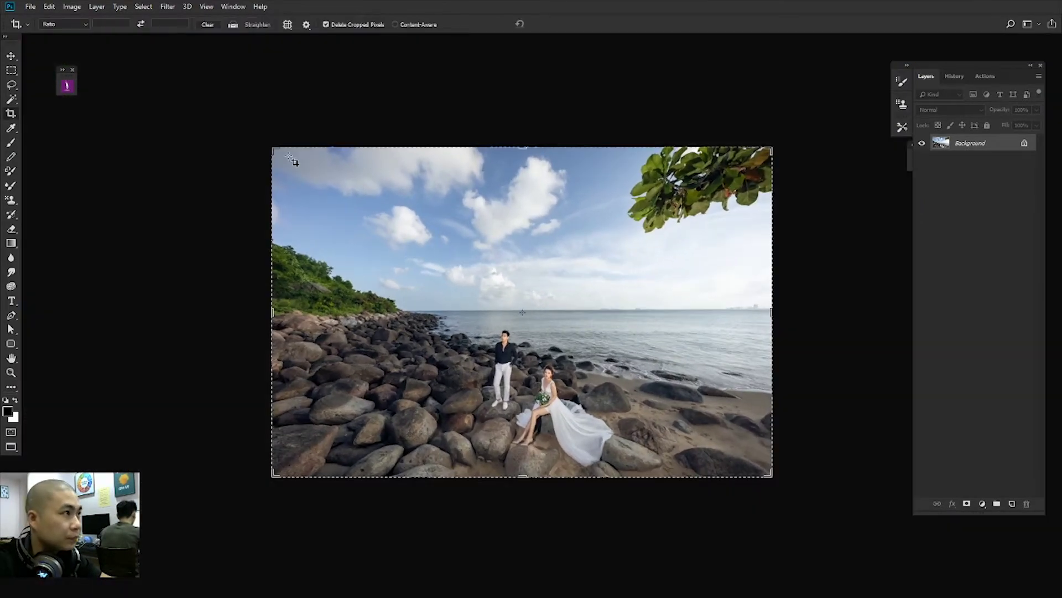
drag(296, 161, 290, 126)
drag(766, 153, 767, 151)
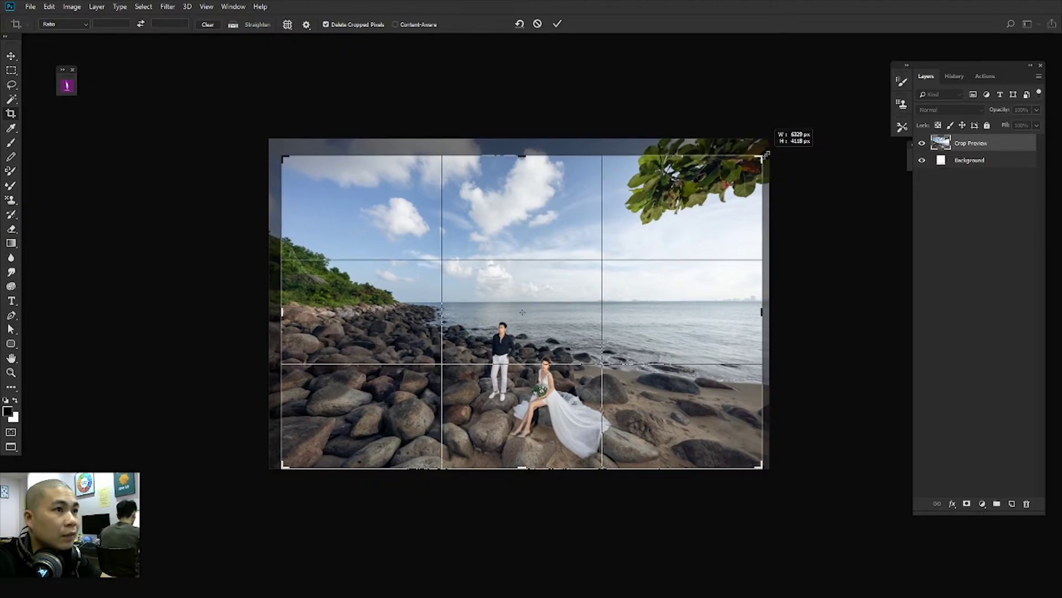
key(Return)
scroll(545, 378, up, 3)
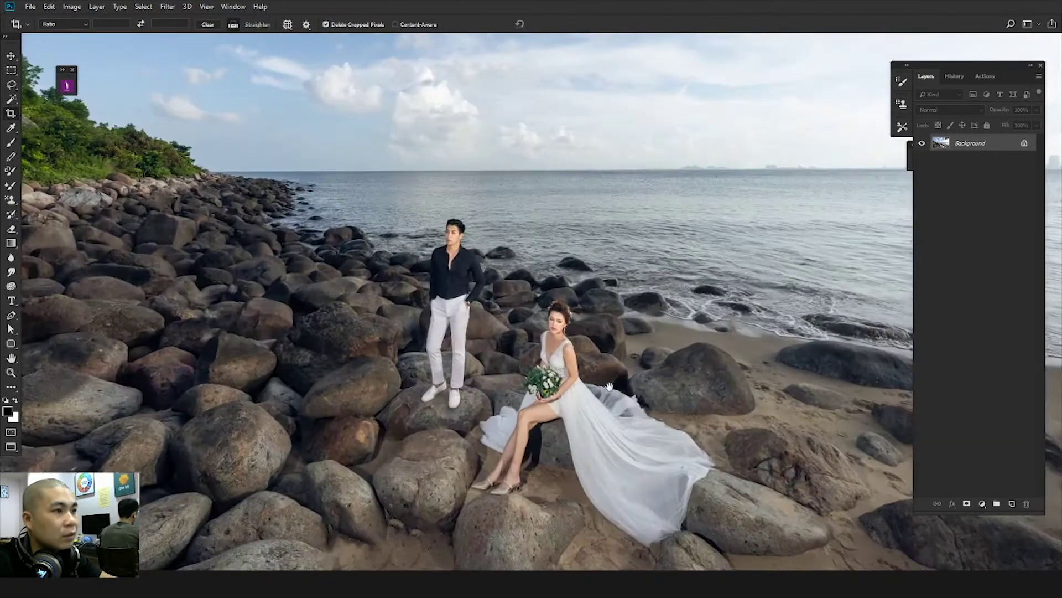
scroll(609, 388, down, 2)
scroll(634, 397, down, 1)
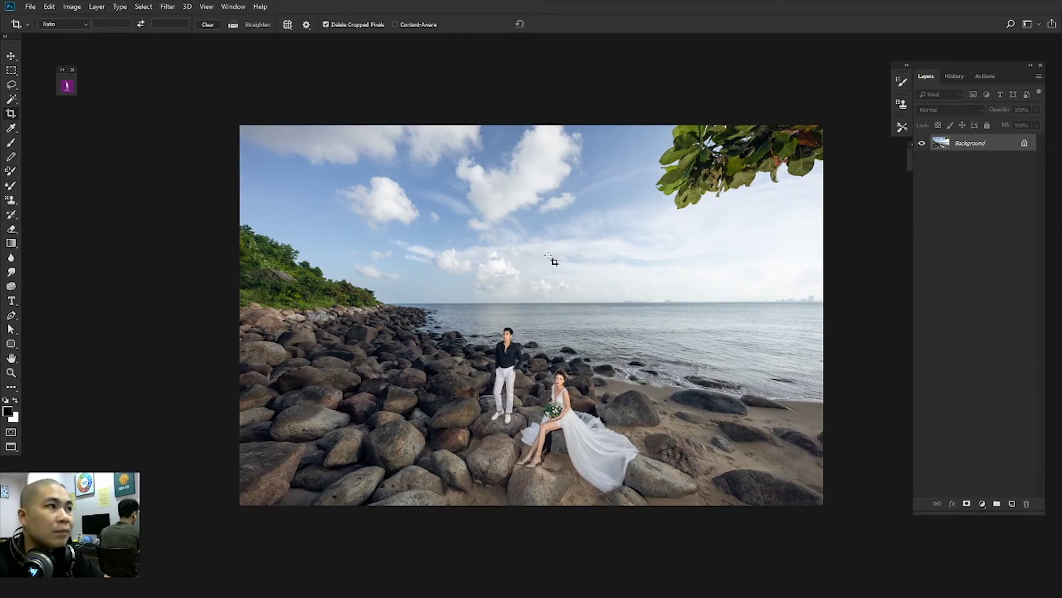
click(67, 85)
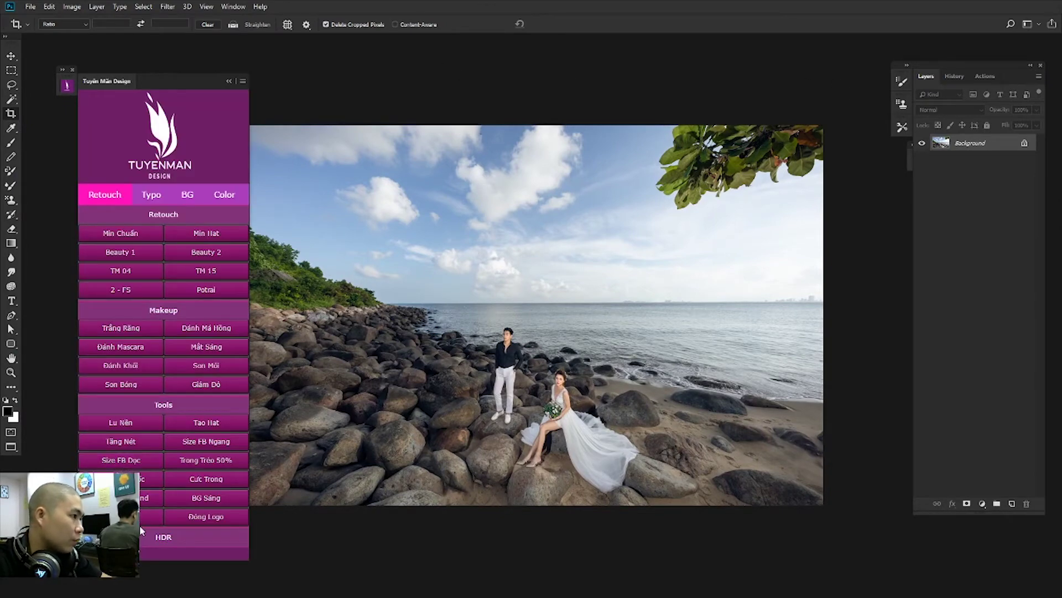
Step: Run the Mây Trời sky-warming action from the TuyenMan HDR group
click(153, 534)
click(120, 310)
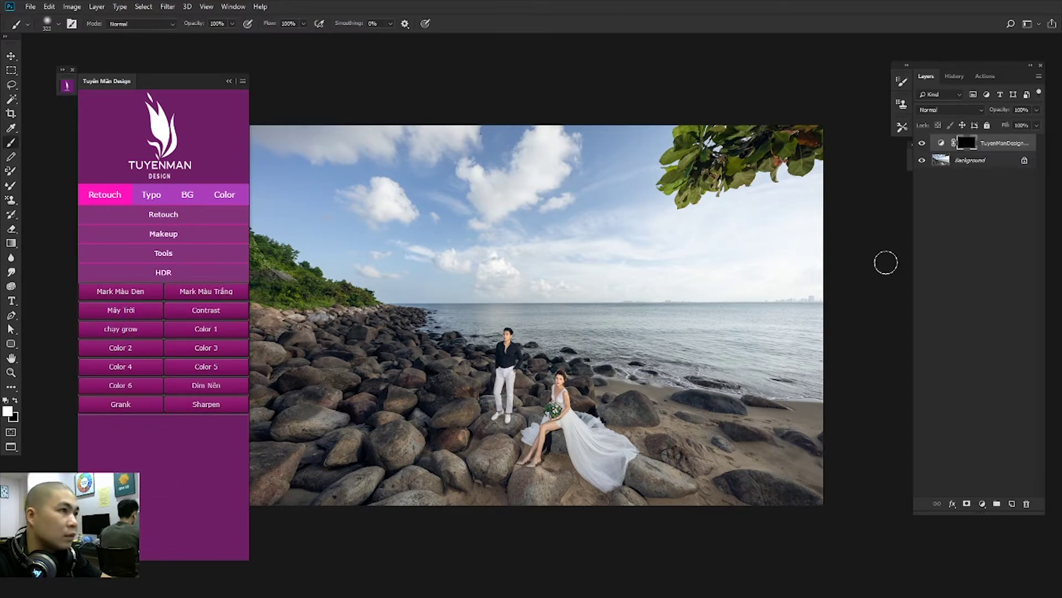
click(229, 81)
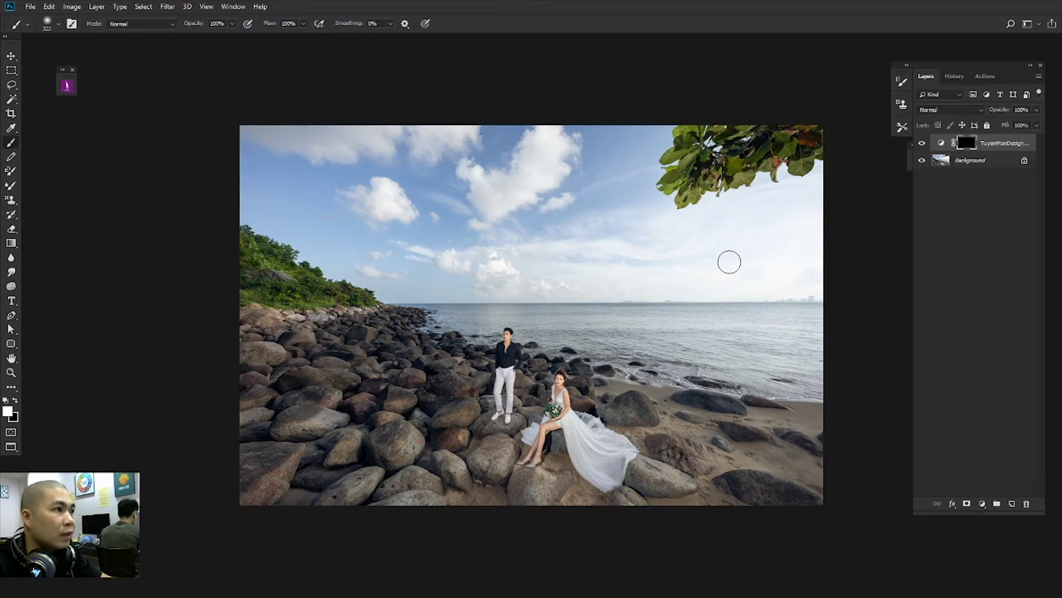
Step: Paint the warm tone into the sky with a large brush at 50% opacity
right_click(728, 261)
mouse_move(805, 285)
mouse_down()
mouse_move(856, 292)
mouse_move(846, 290)
mouse_up()
key(Return)
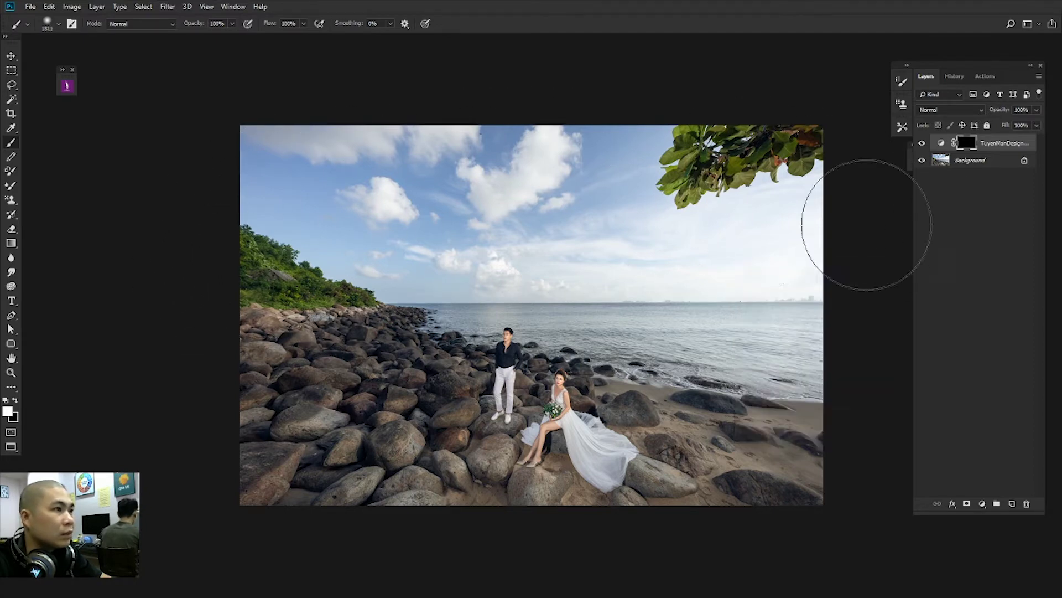
drag(865, 225, 914, 222)
key(5)
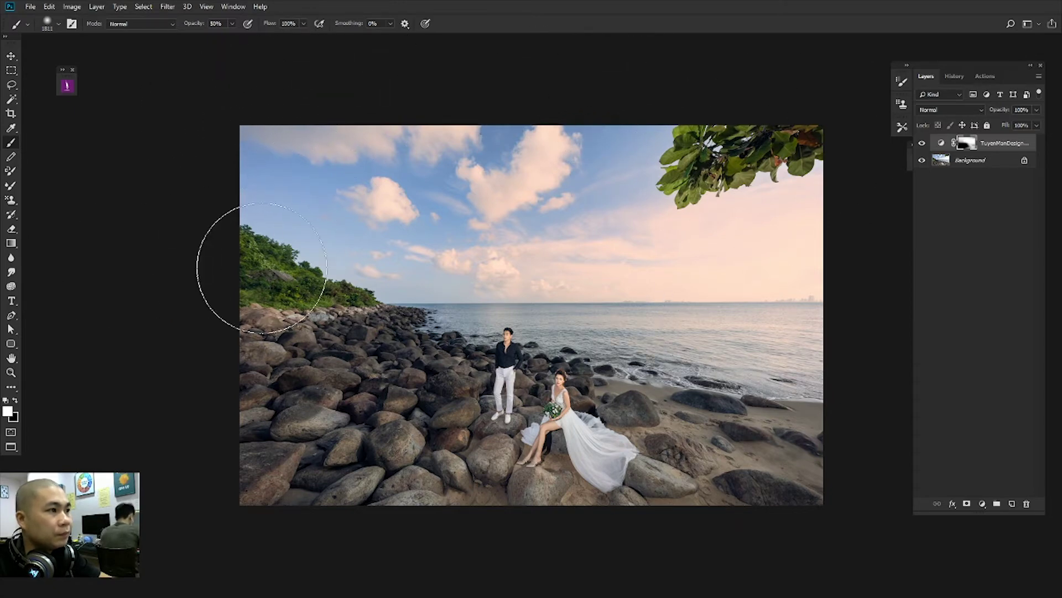
ctrl+click(607, 406)
right_click(607, 407)
click(642, 398)
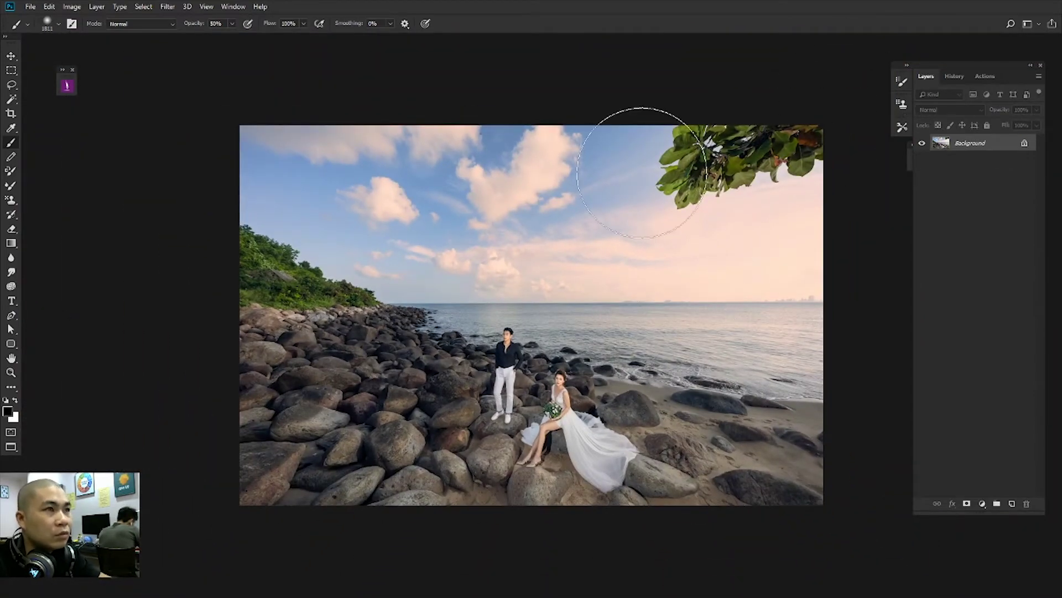
Step: Run the TuyenMan HDR Contrast action and set its layer to 60% opacity
click(67, 85)
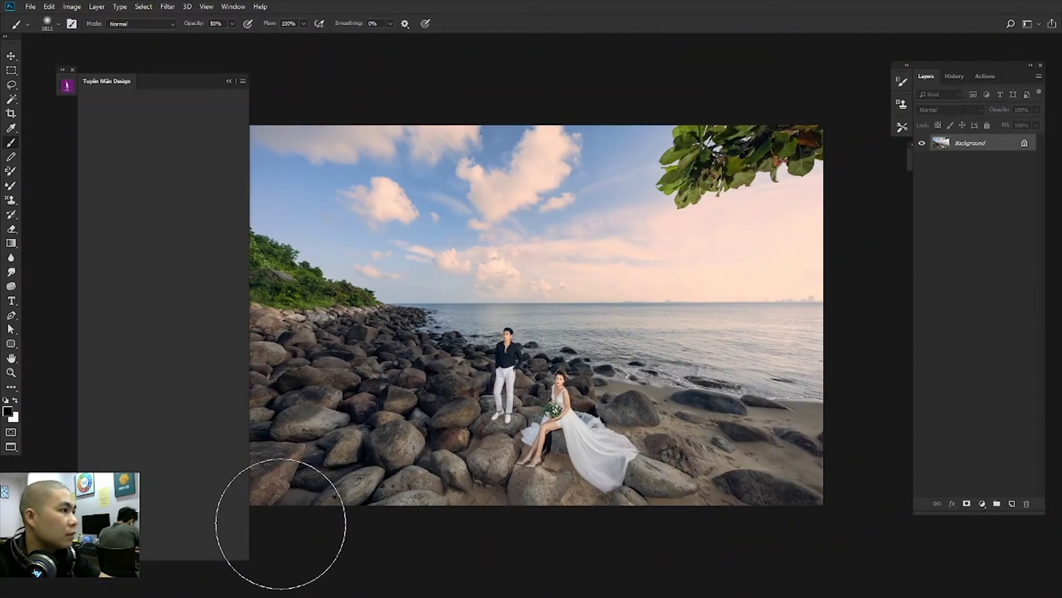
click(151, 518)
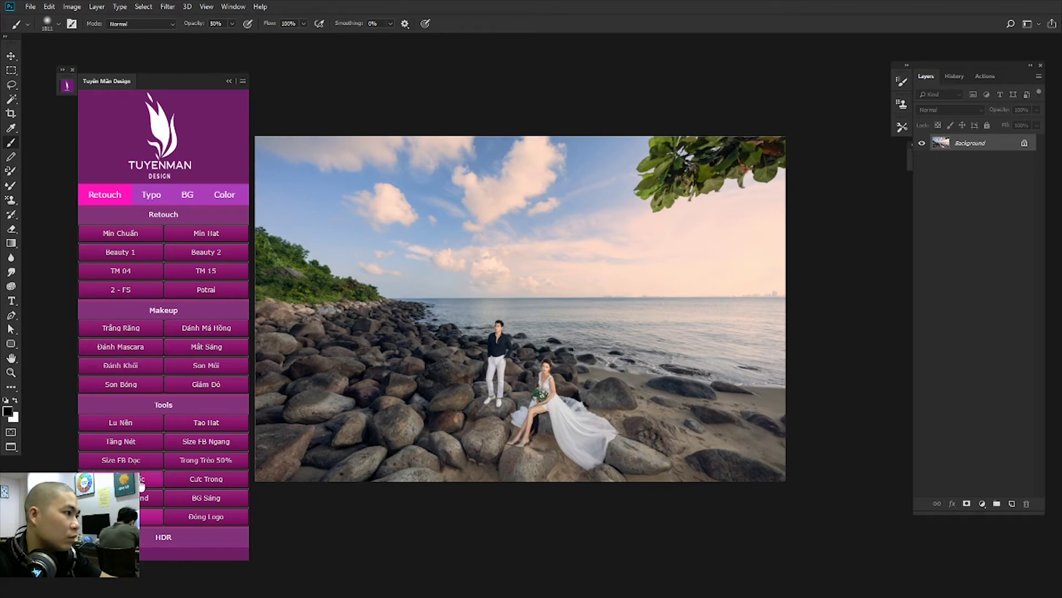
click(147, 538)
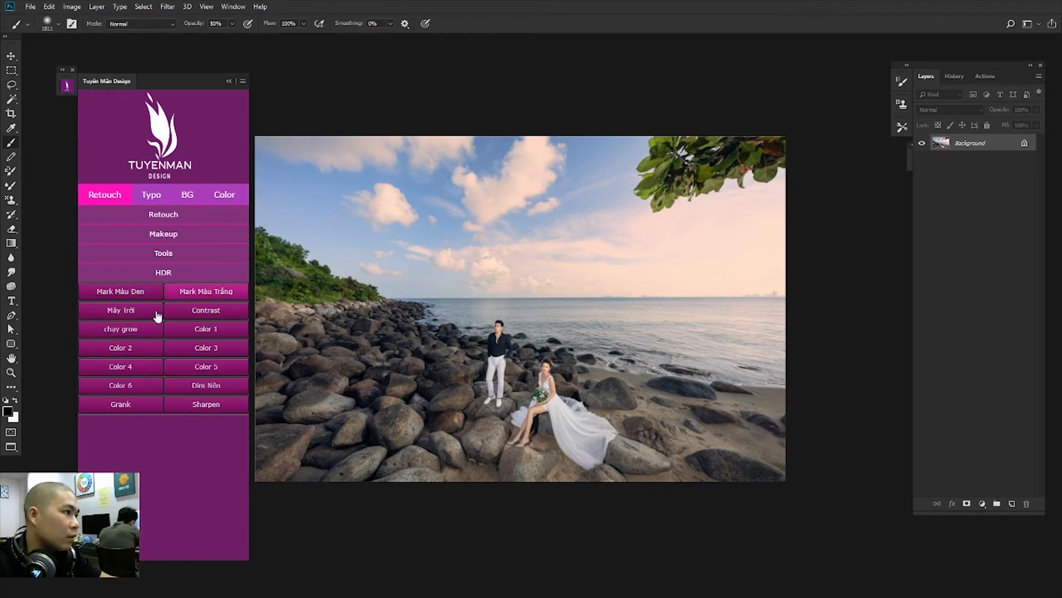
click(204, 311)
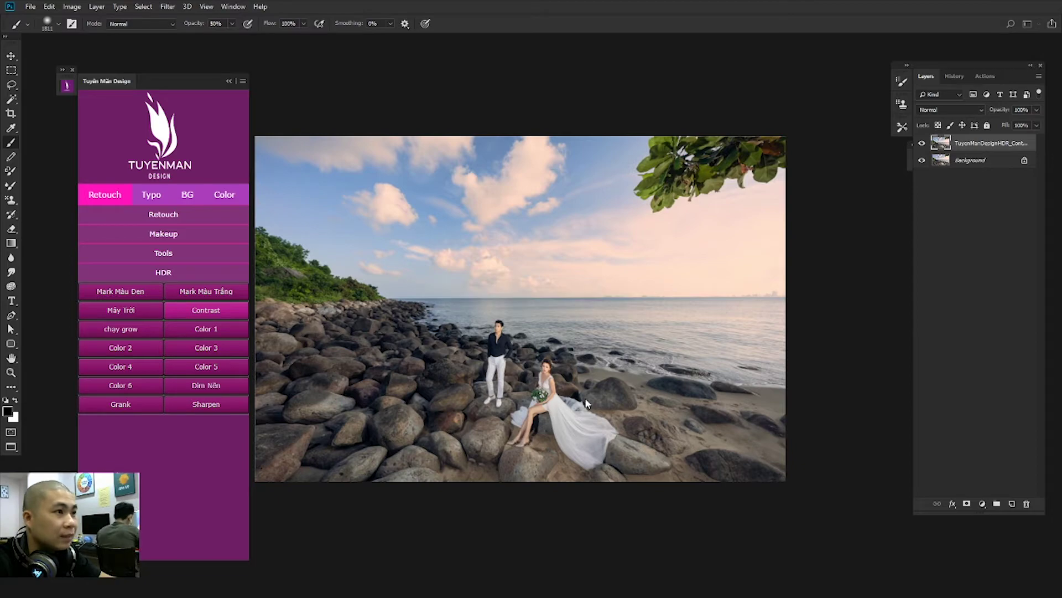
key(ctrl+0)
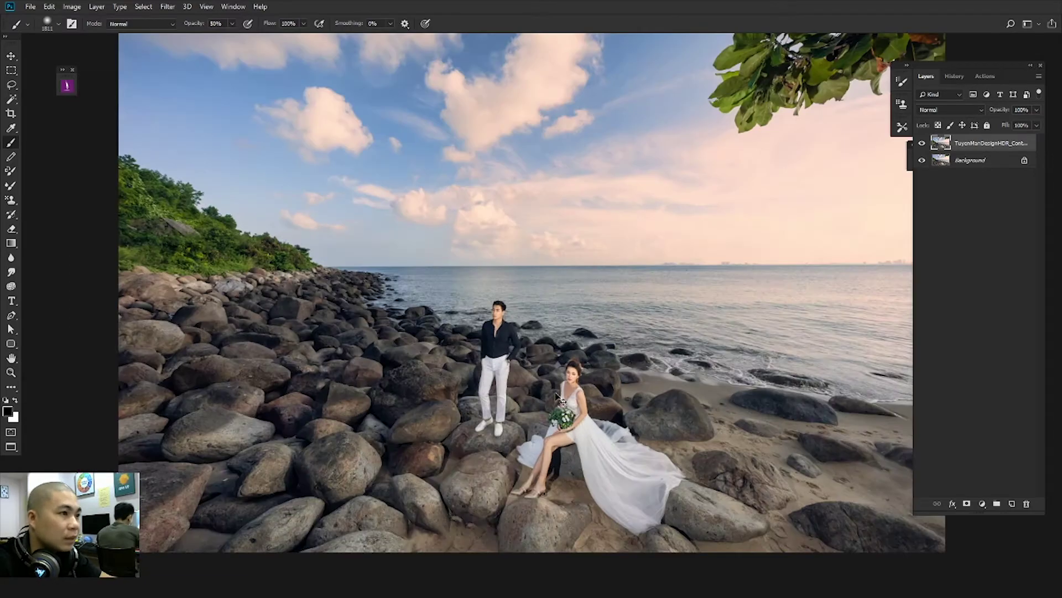
scroll(557, 400, down, 1)
key(v)
key(6)
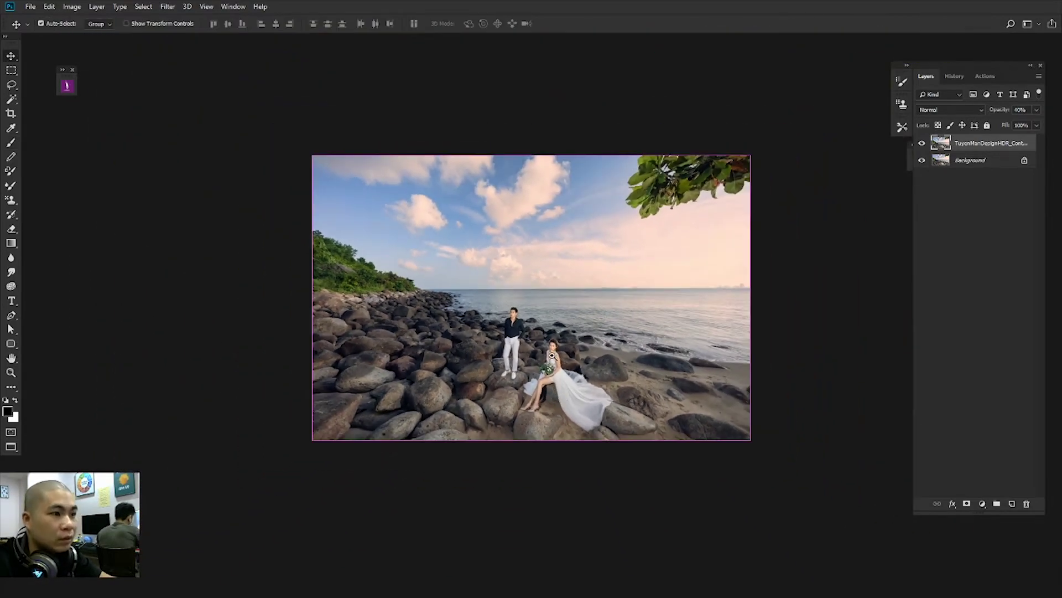
scroll(600, 379, up, 2)
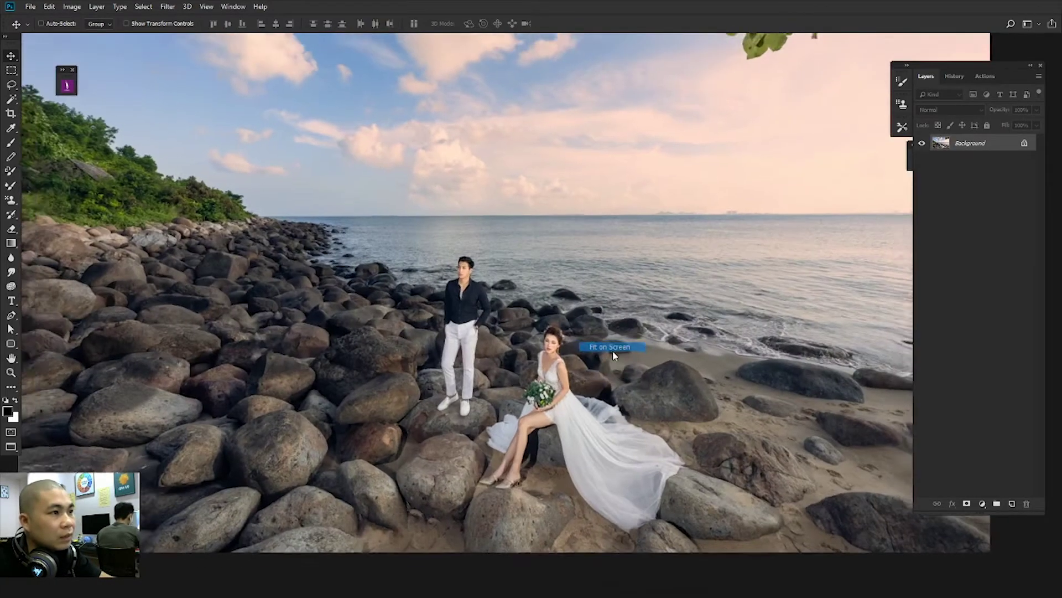
Step: Run the 'chay grow' action from the TuyenMan Design HDR section to add the TuyenManDesignHDR_Glow layer
key(ctrl+minus)
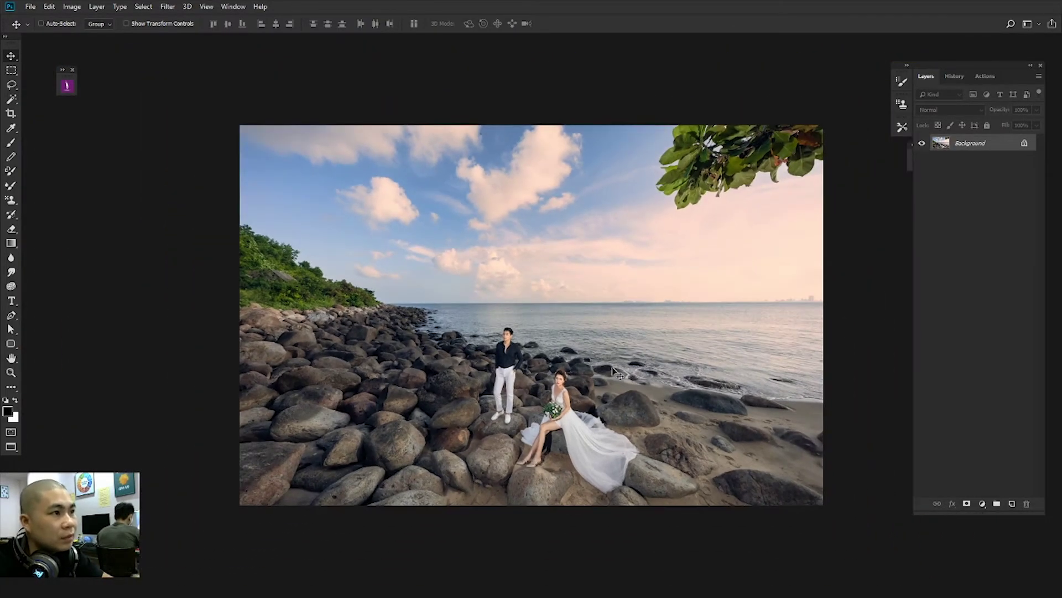
key(super)
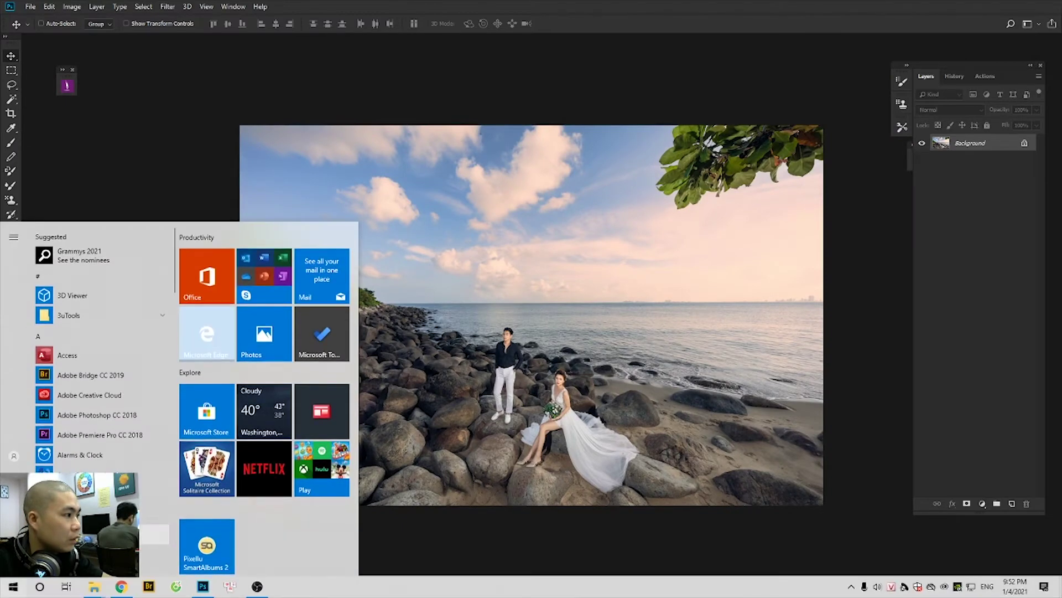
click(78, 85)
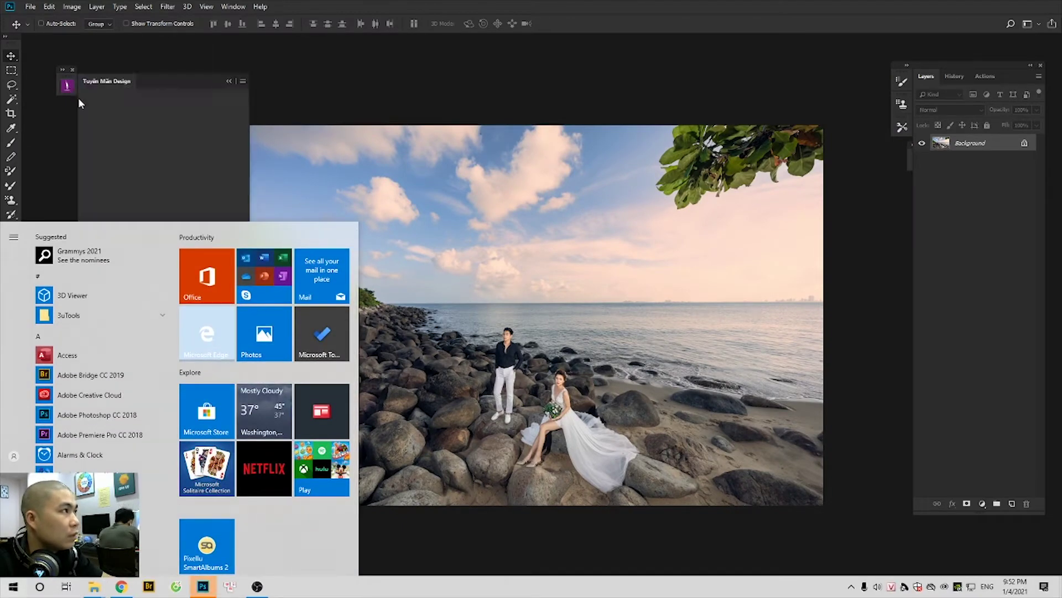
click(270, 98)
click(112, 115)
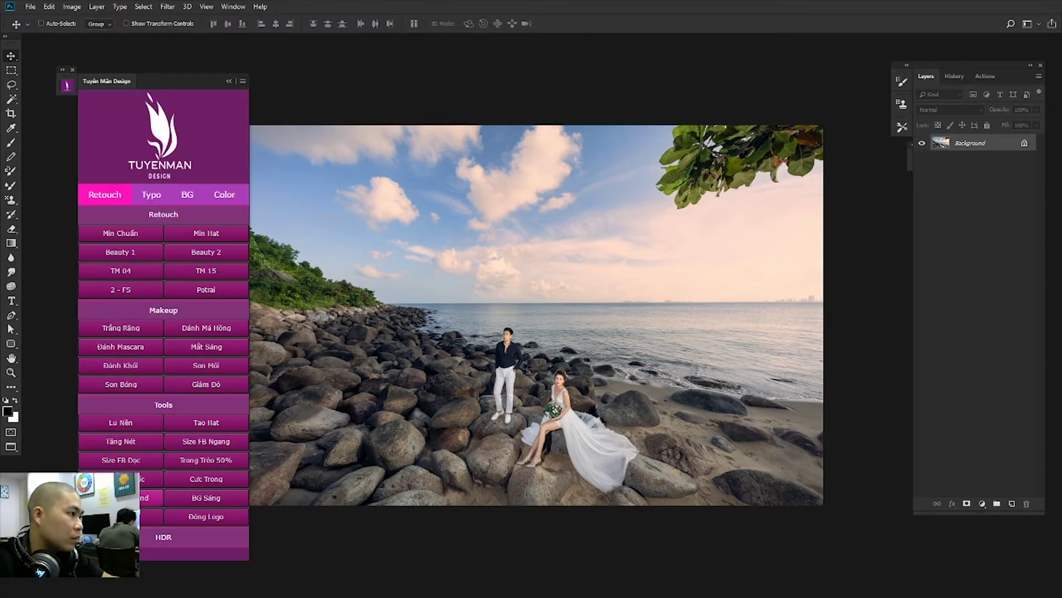
click(163, 536)
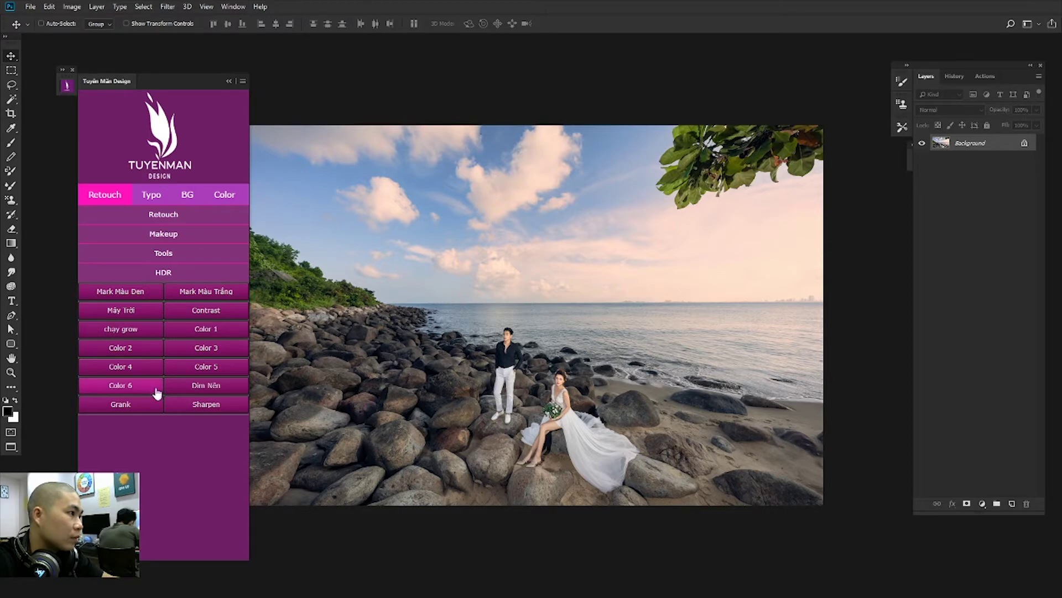
click(137, 331)
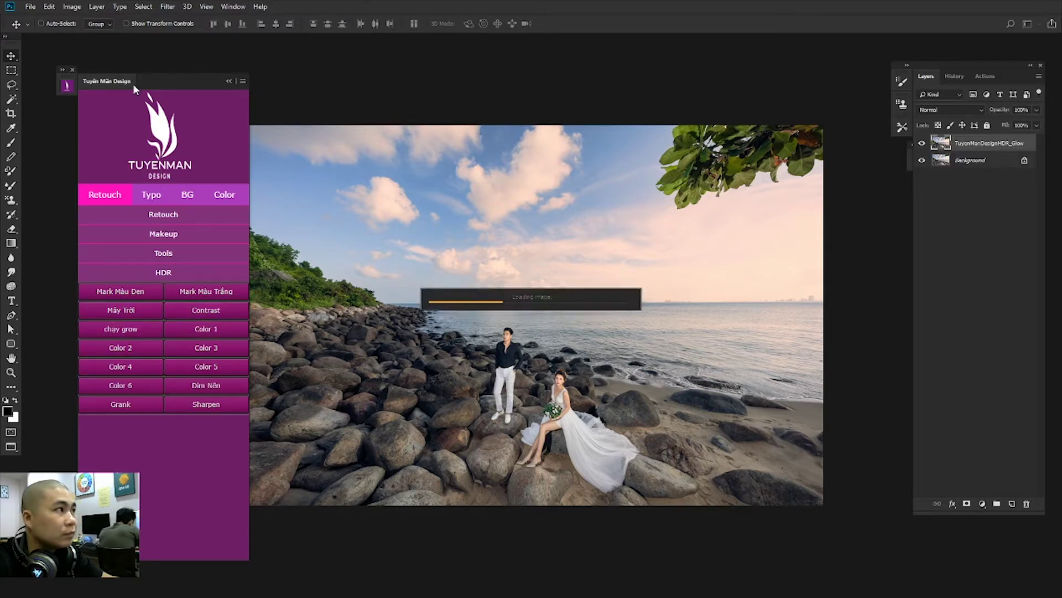
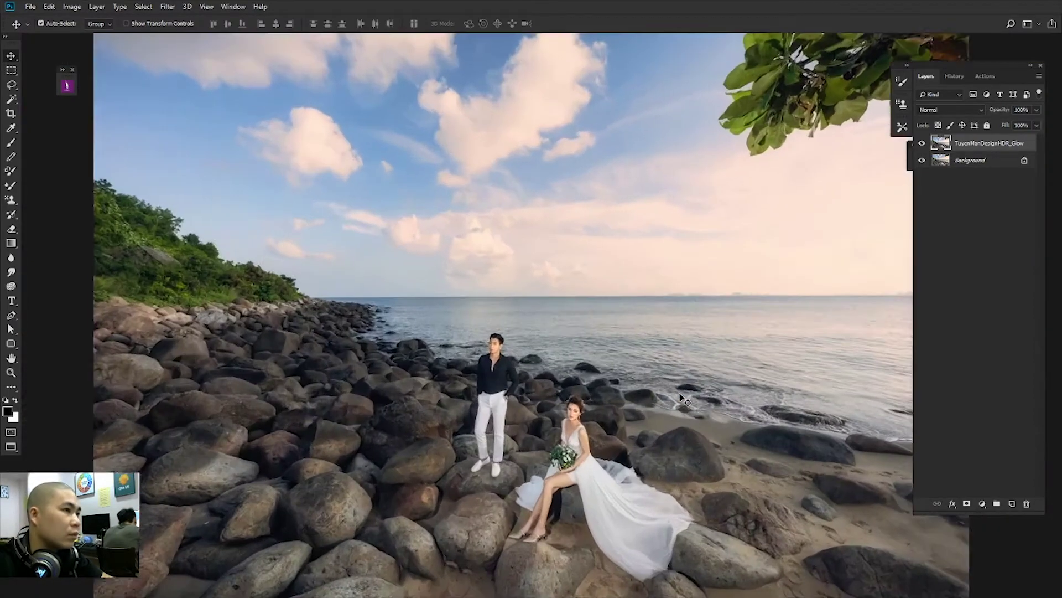
Step: Lower the top layer's opacity to 70% and set the eraser brush to 2520 px
key(7)
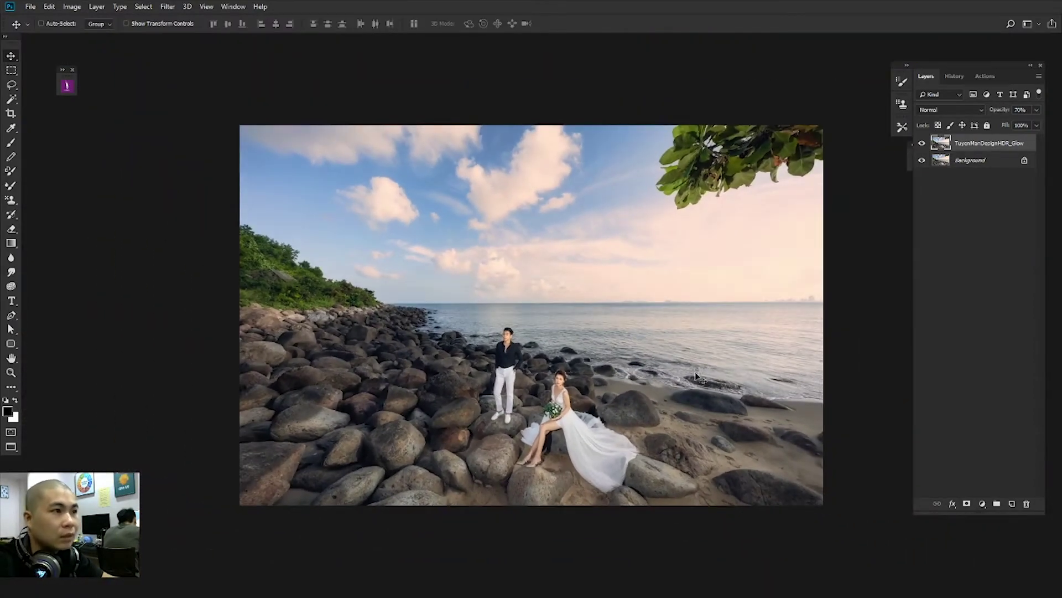
key(e)
right_click(533, 253)
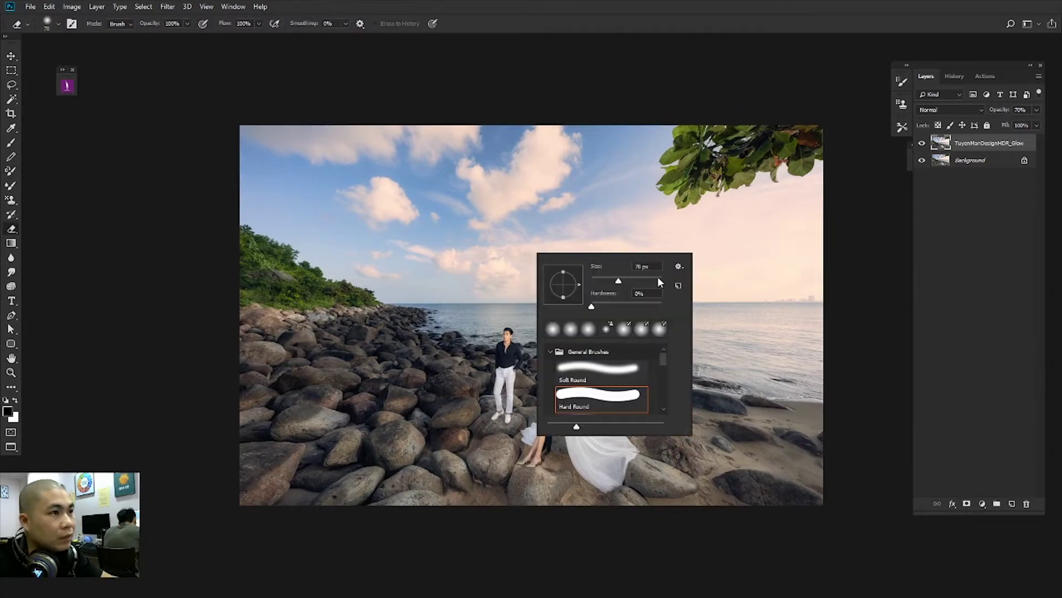
click(659, 281)
key(Return)
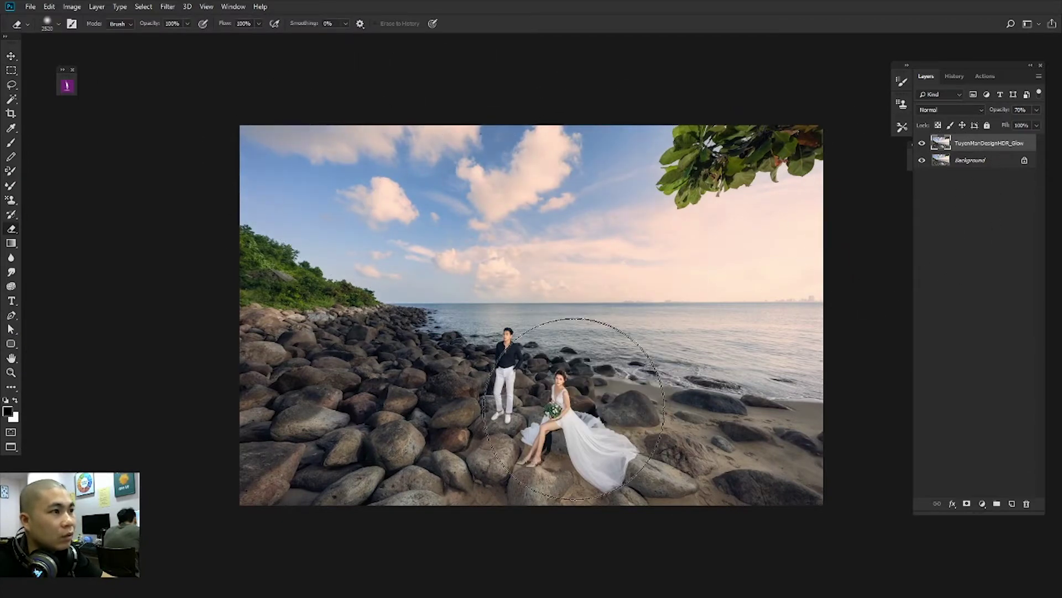
scroll(574, 409, up, 3)
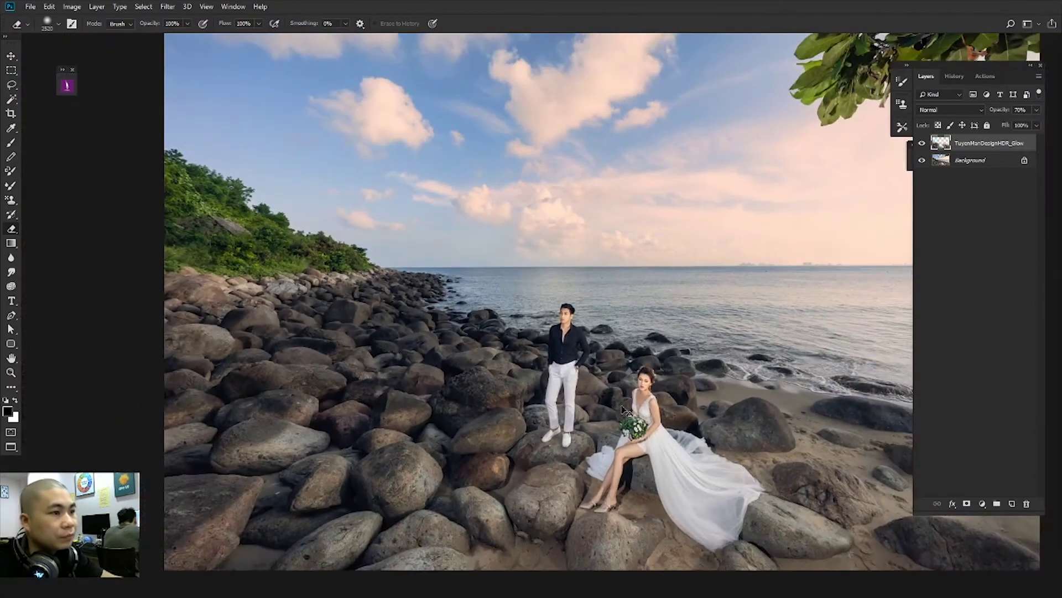
Step: Revert the photo and run the BG Tối dark-background action from the Tuyen Man Design panel
key(super)
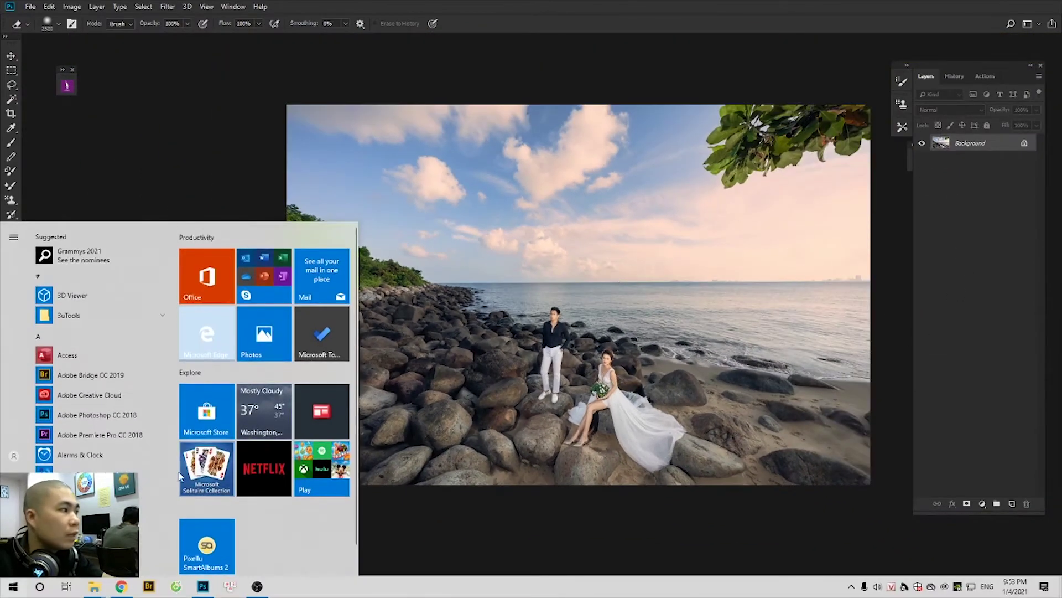
click(98, 98)
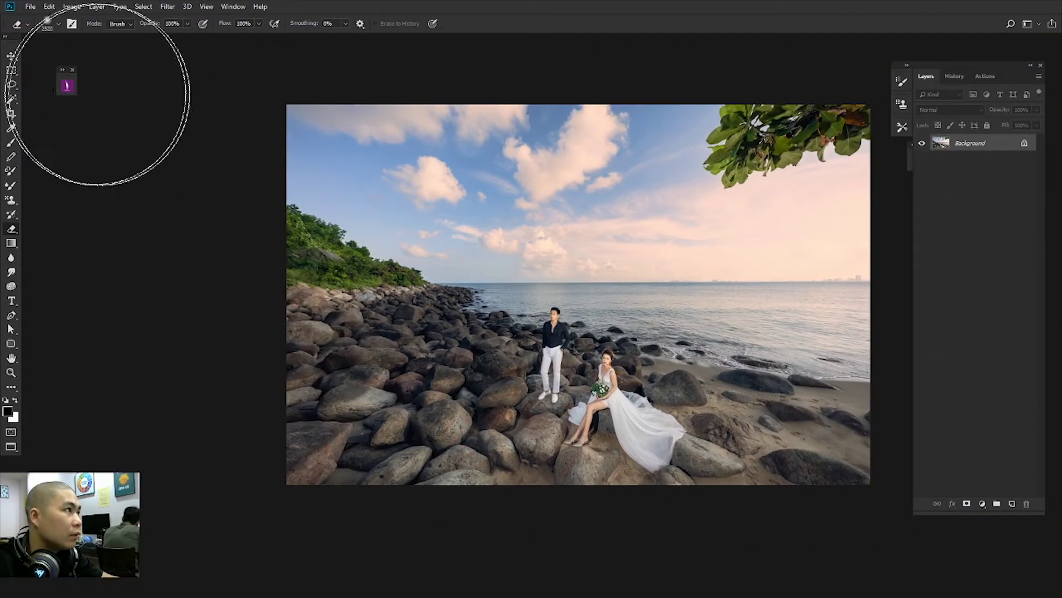
click(65, 88)
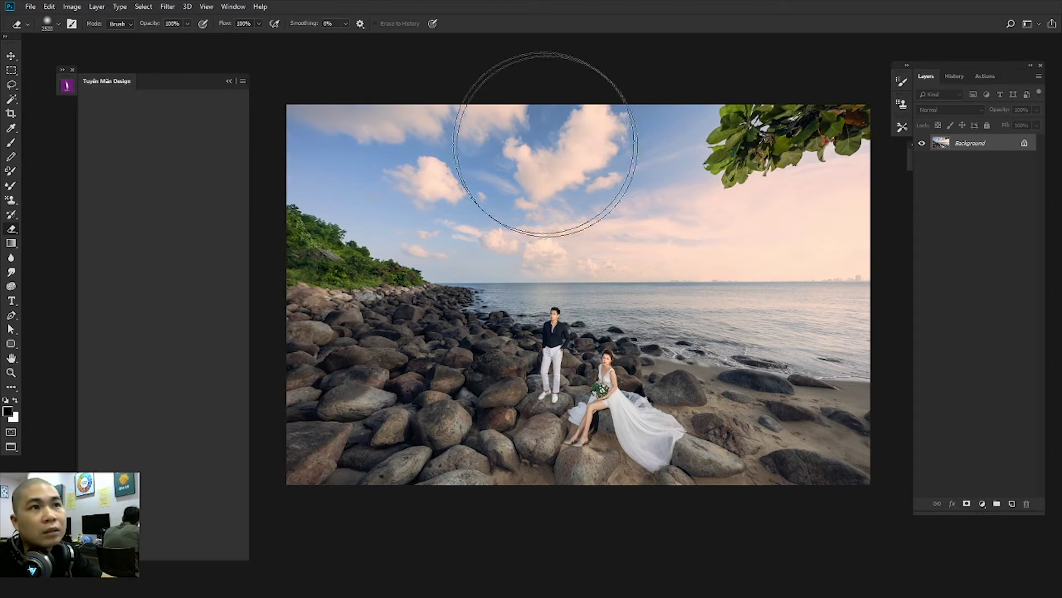
drag(180, 75, 242, 61)
drag(202, 69, 167, 68)
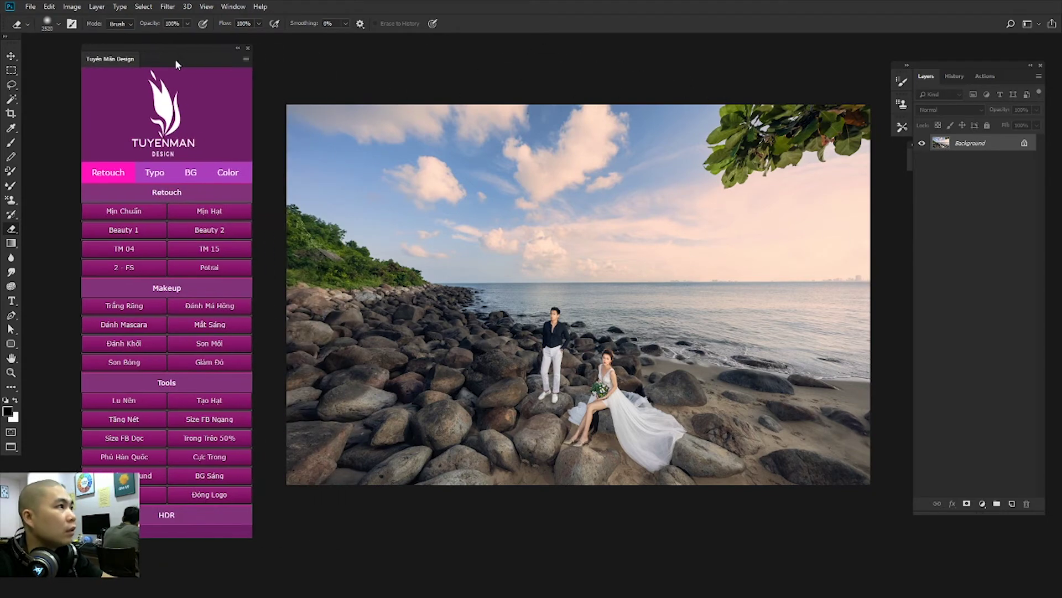
click(150, 496)
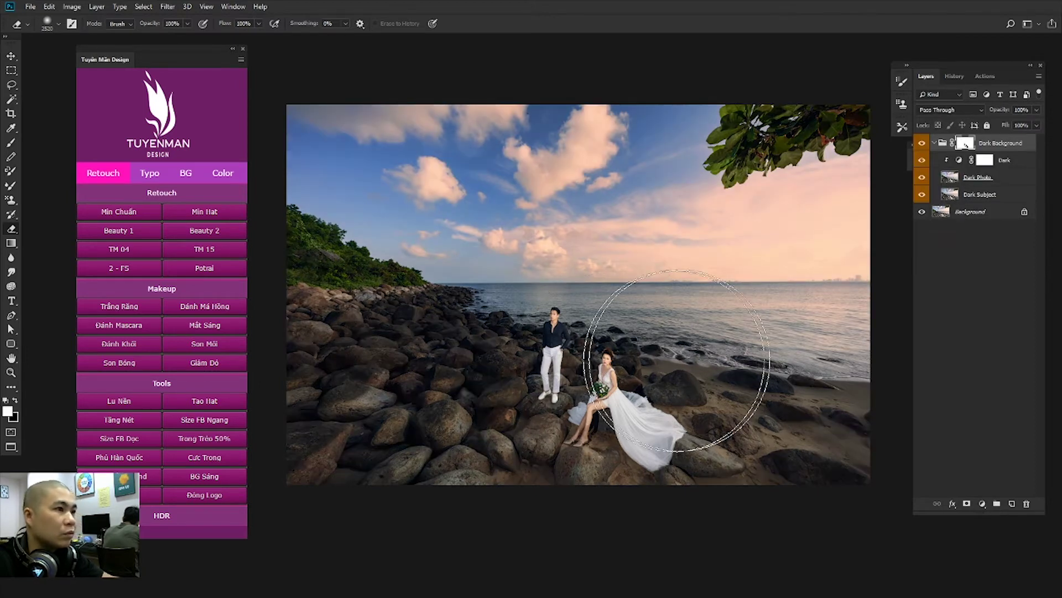
Step: Toggle the Dark Background group on and off to compare, then fit the photo on screen
click(923, 143)
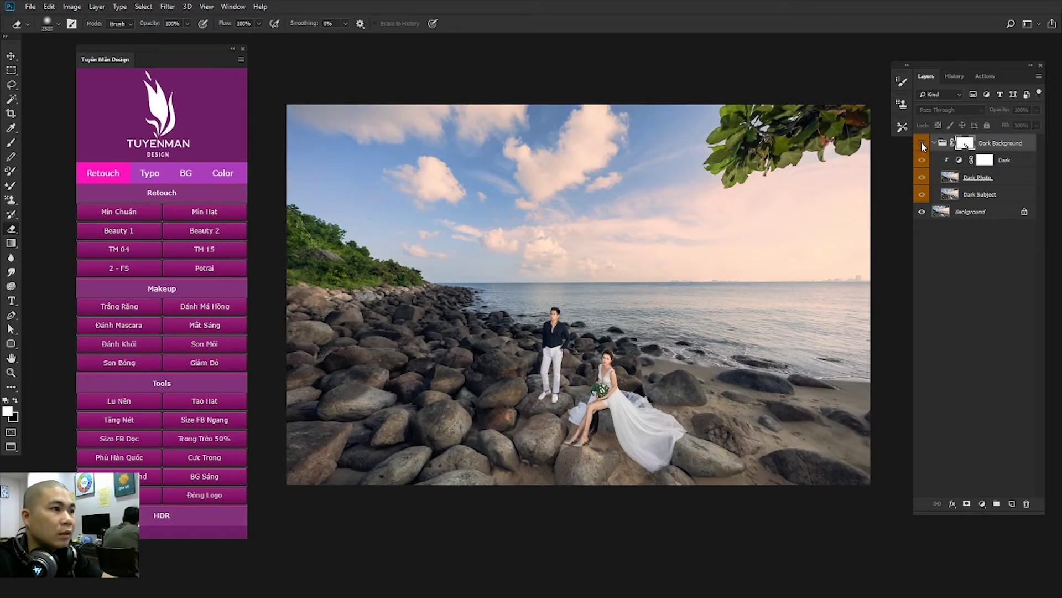
click(921, 143)
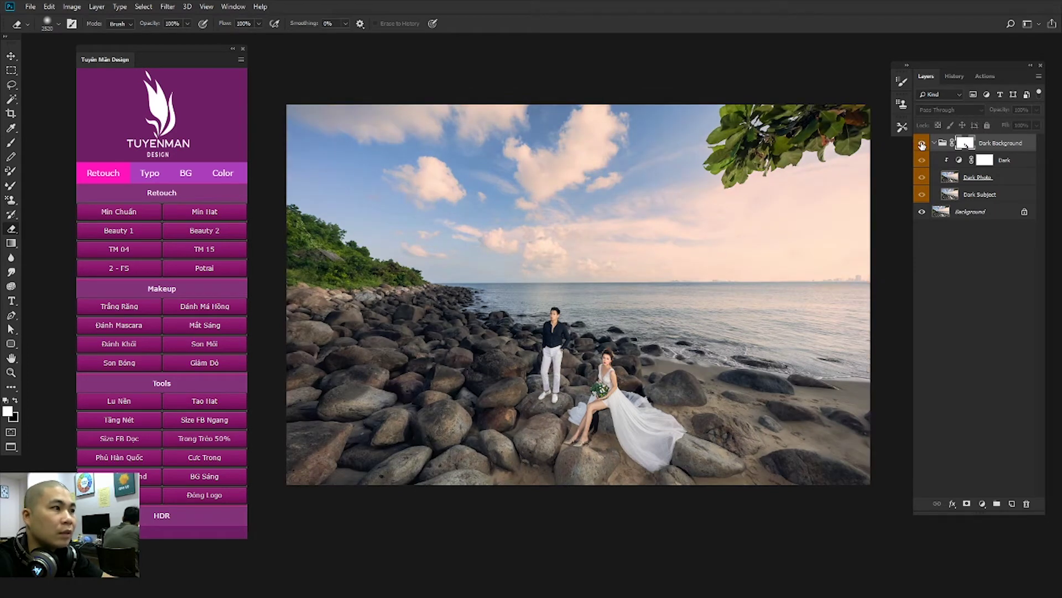
click(922, 144)
click(922, 144)
click(921, 144)
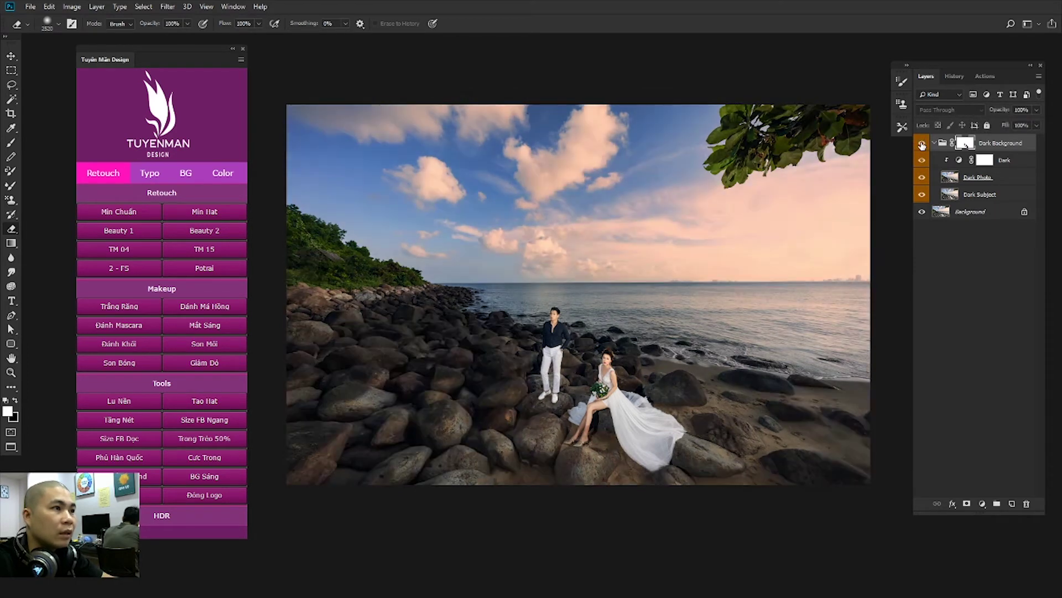
key(ctrl+plus)
key(ctrl+plus)
key(ctrl+plus)
right_click(650, 342)
click(672, 345)
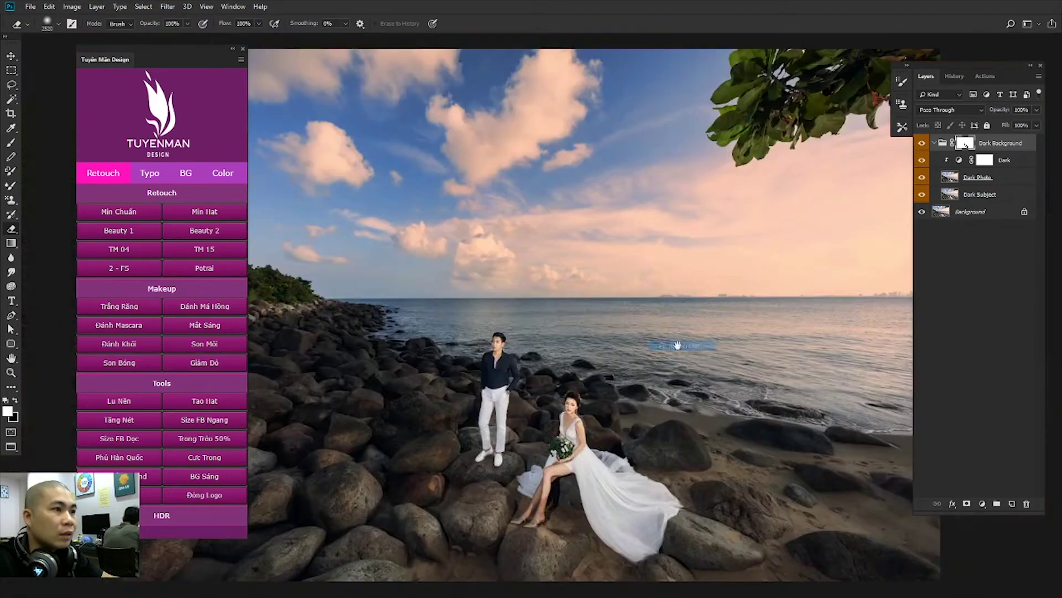
key(ctrl+minus)
key(ctrl+minus)
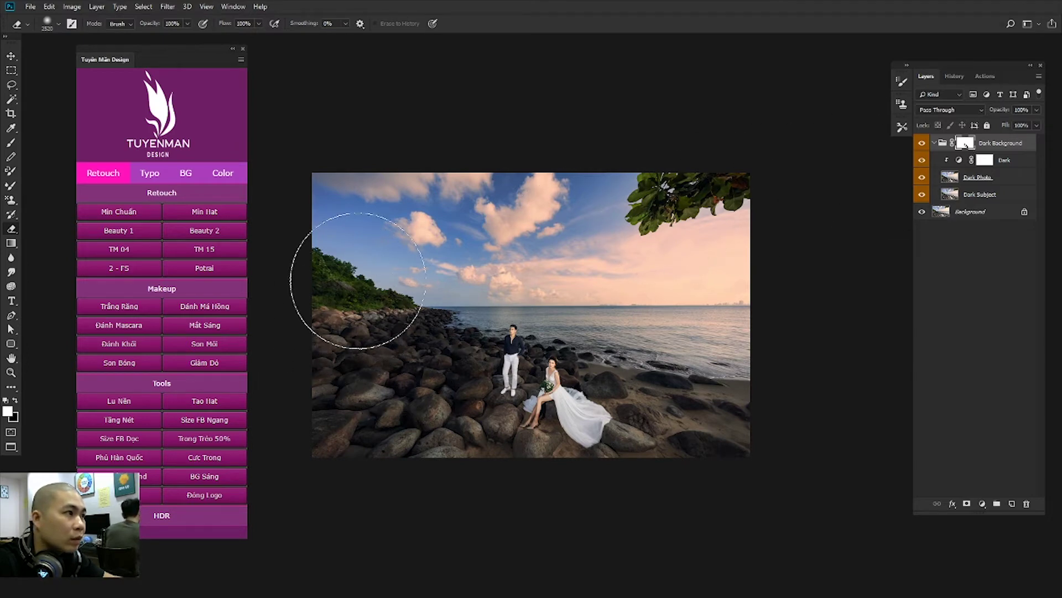
Step: Select all layers above Background and merge them into one Dark Background layer
key(x)
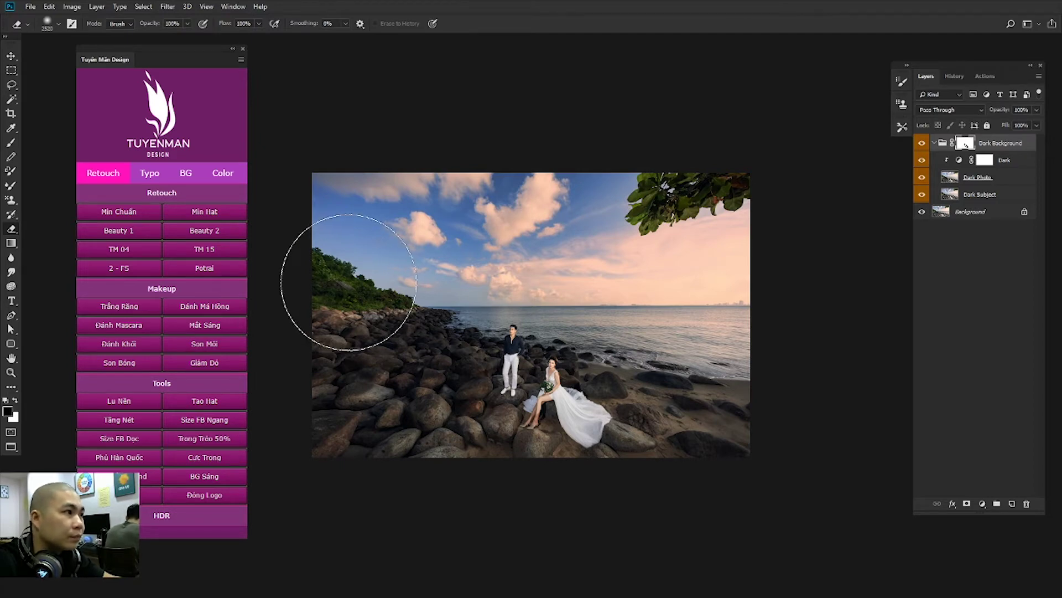
key(ctrl+0)
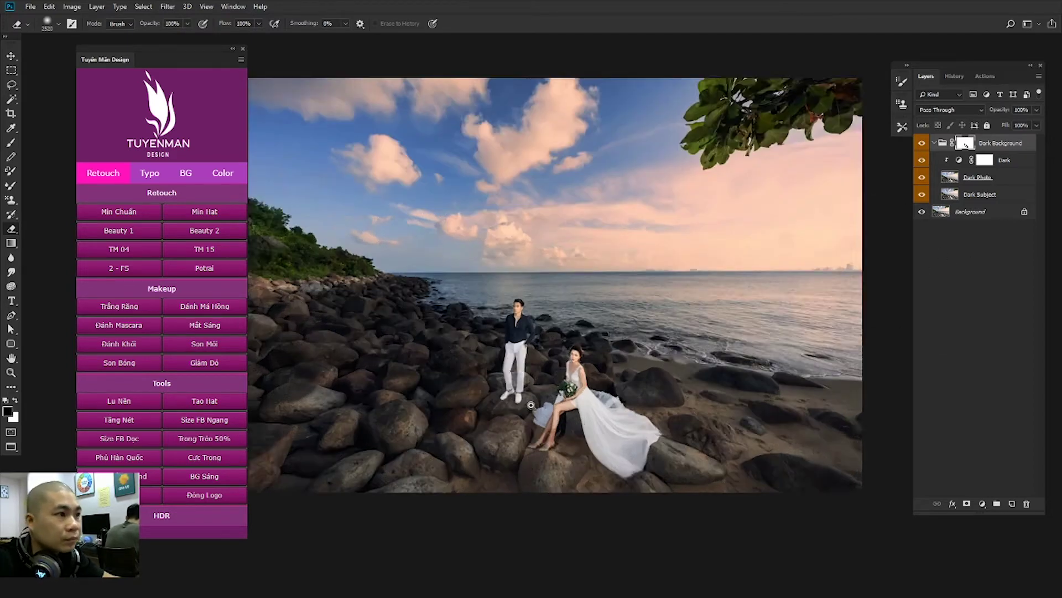
key(ctrl+alt+a)
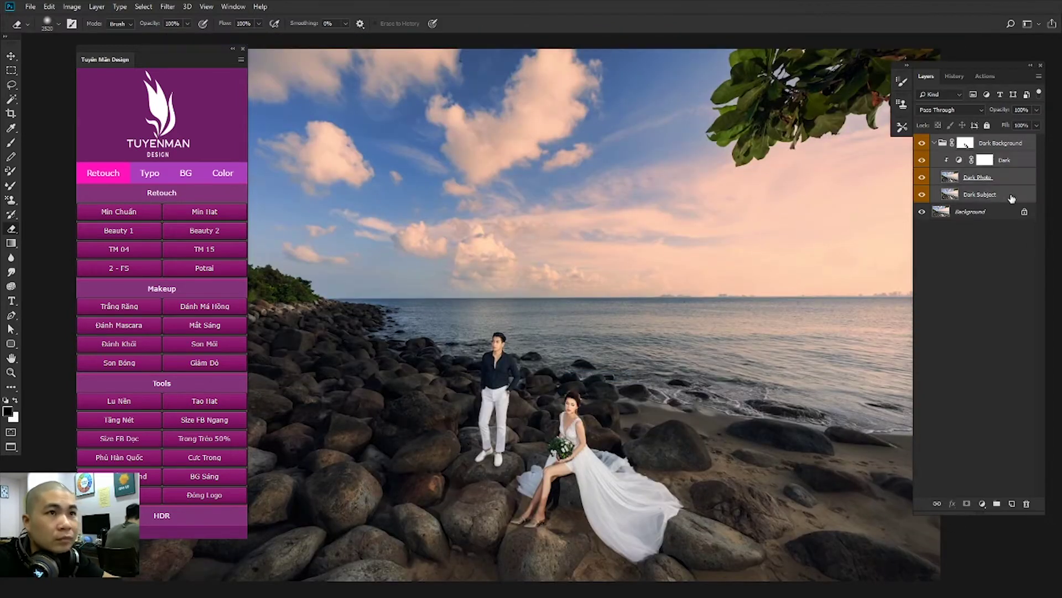
key(ctrl+minus)
key(ctrl+e)
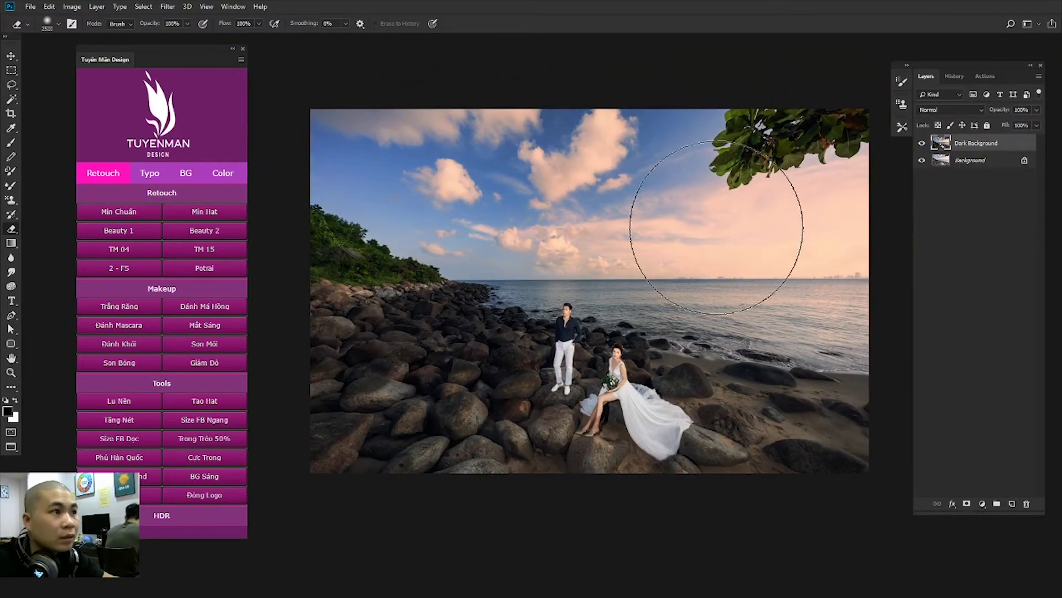
Step: Add a white layer mask to Dark Background and set the brush to 30% opacity
click(969, 506)
right_click(468, 252)
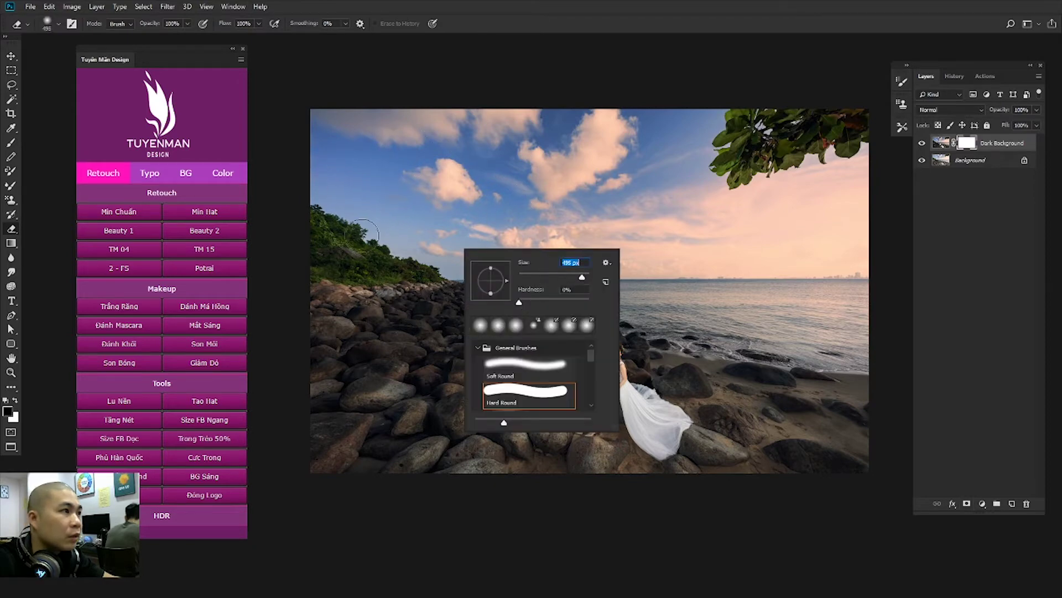
key(Return)
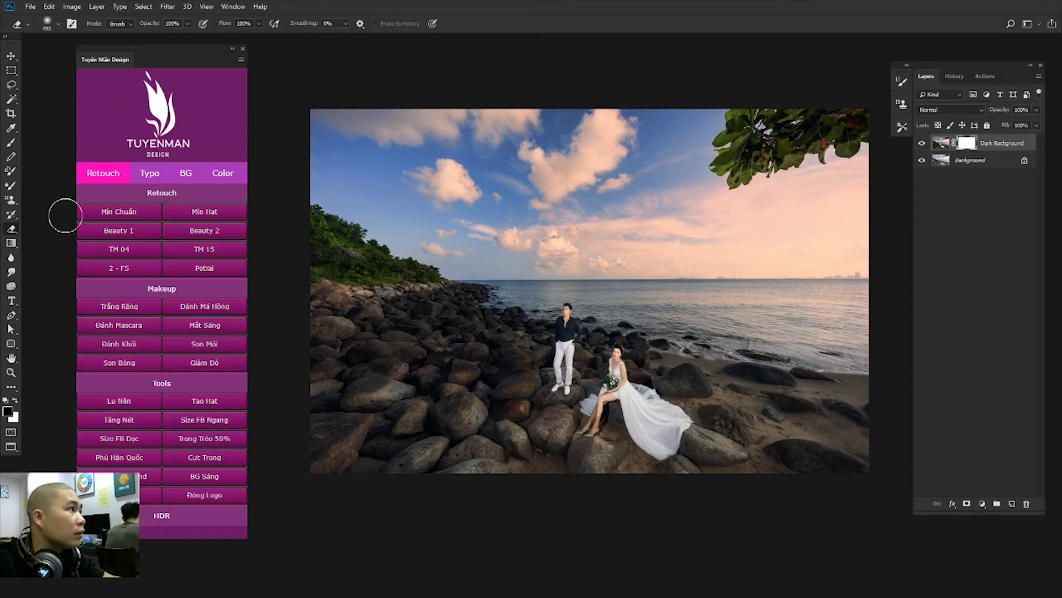
click(13, 144)
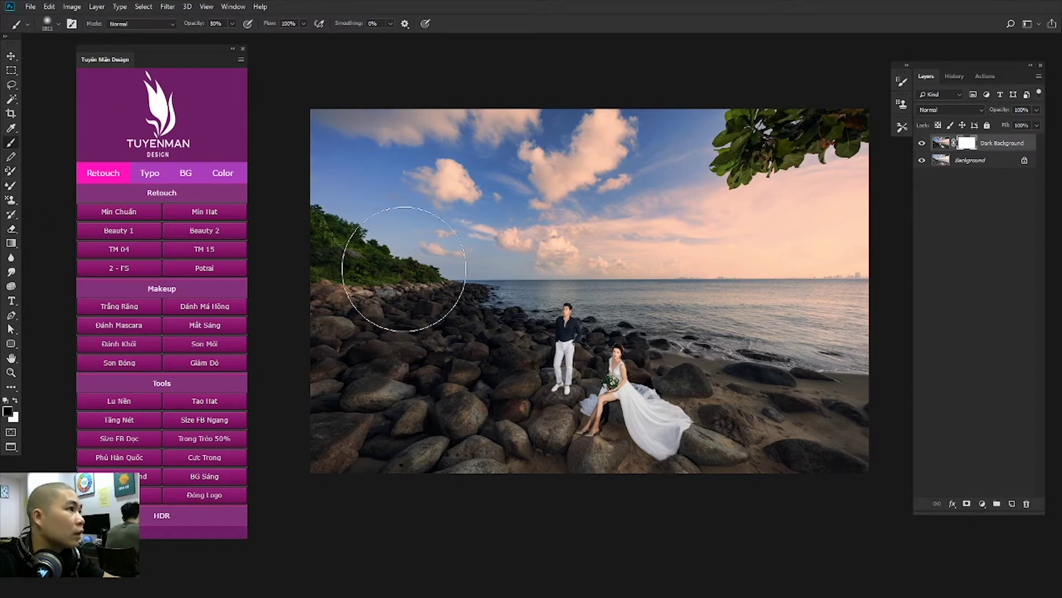
key(3)
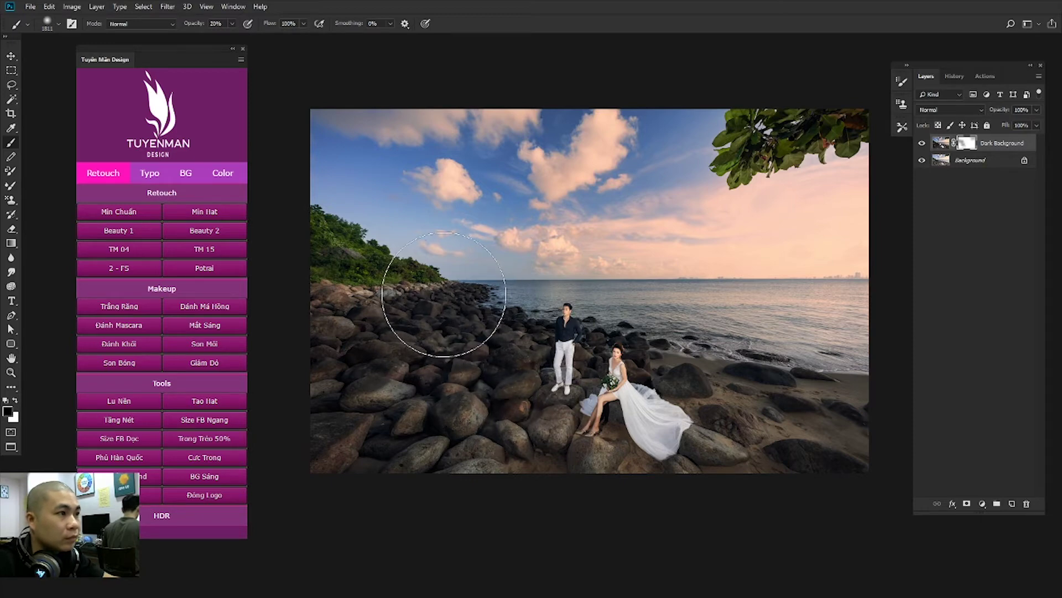
Step: Undo the darkening so only the original Background layer remains
scroll(554, 318, up, 2)
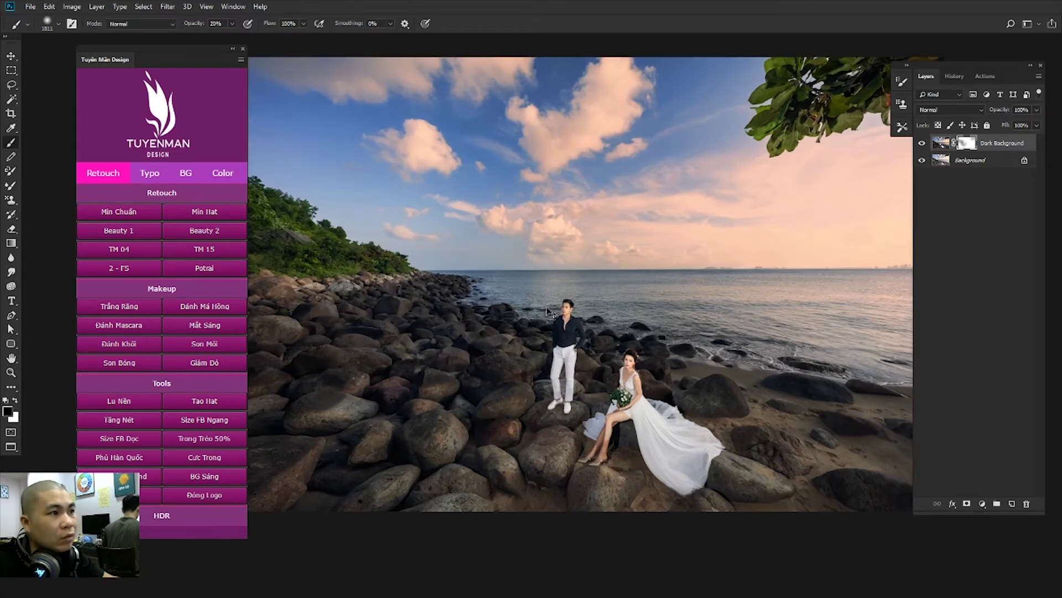
scroll(547, 310, down, 2)
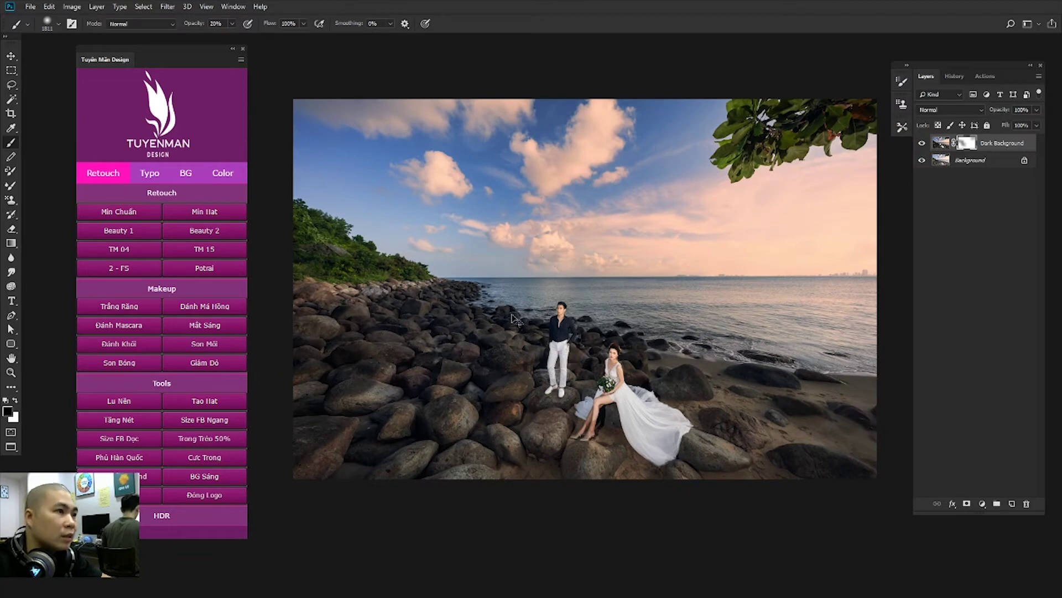
key(ctrl+z)
scroll(553, 332, up, 2)
Step: Fit the photo on screen and run the colour-background action from the panel
right_click(625, 368)
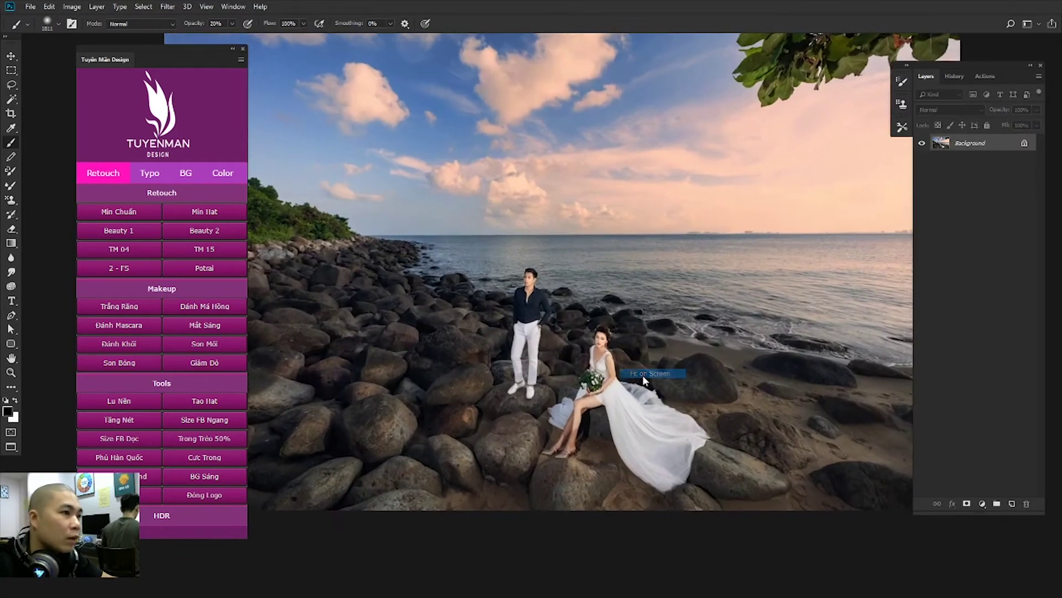
click(644, 375)
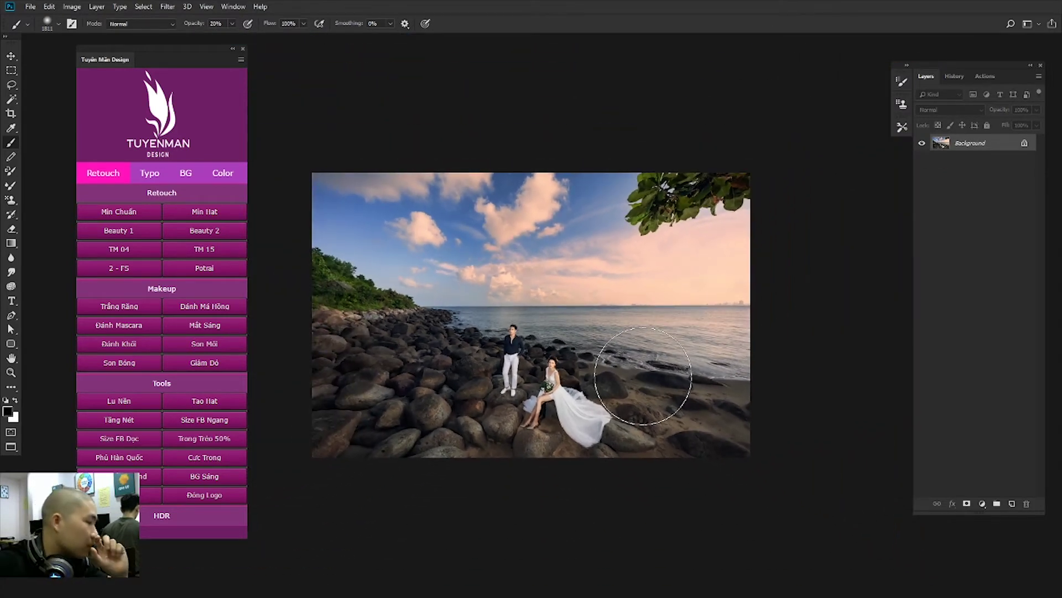
scroll(486, 381, up, 1)
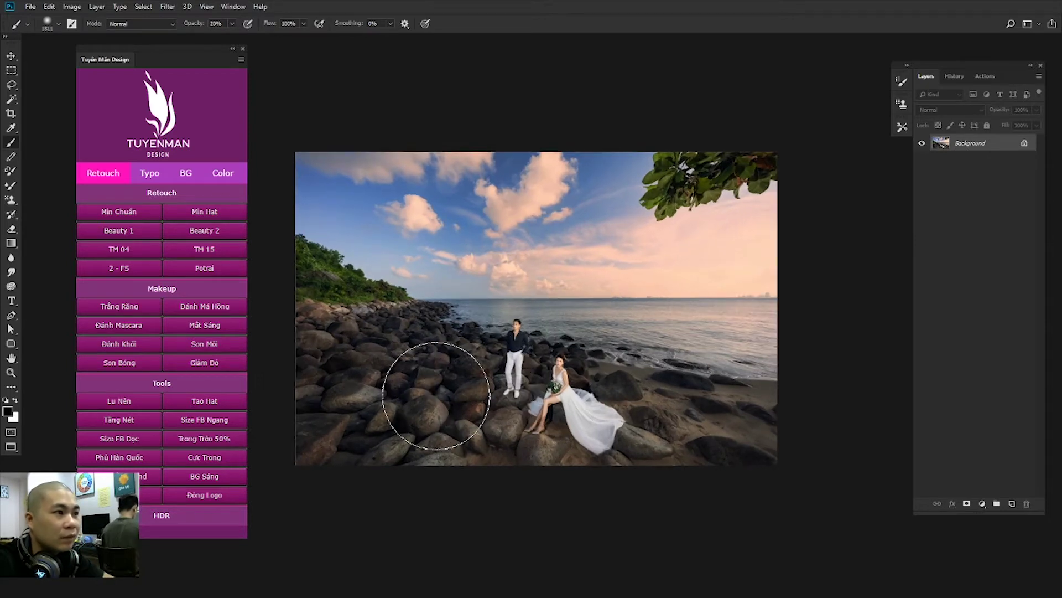
click(148, 476)
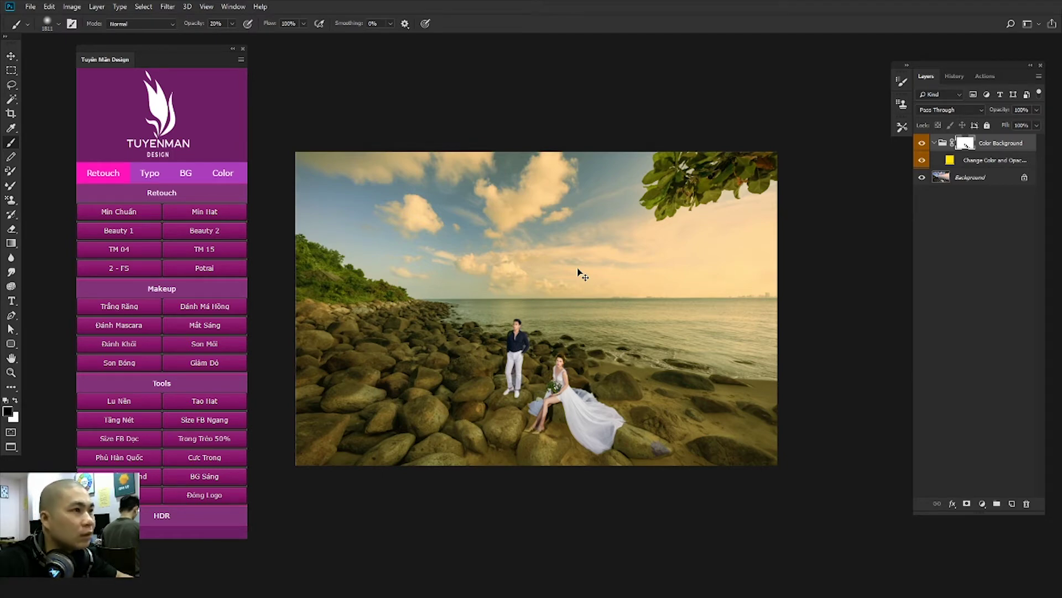
Step: Try magenta, pinkish and bluish-grey tints for the Change Color and Opacity fill
double_click(949, 161)
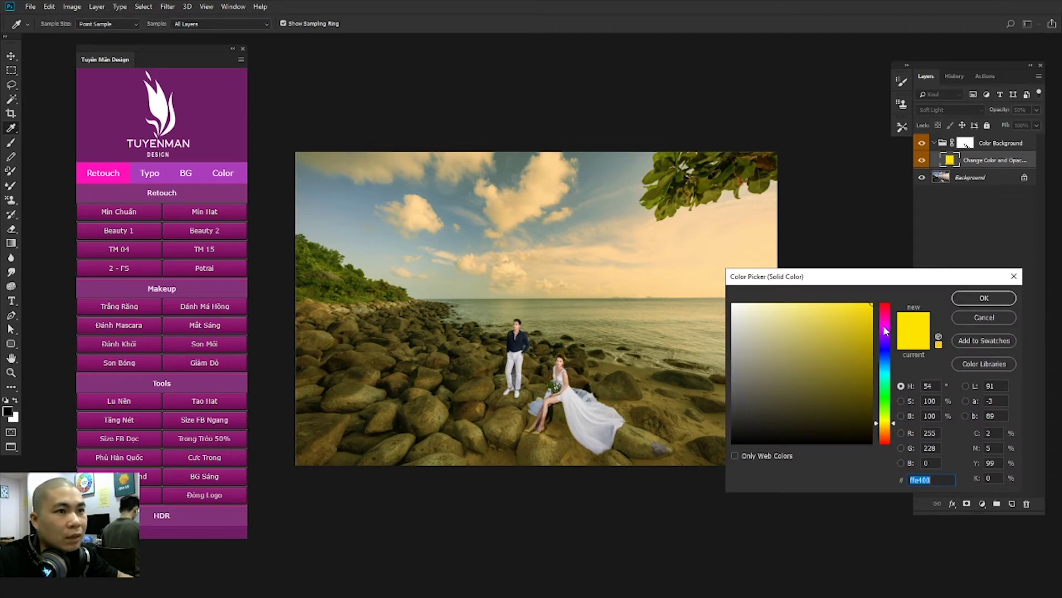
click(885, 327)
click(736, 348)
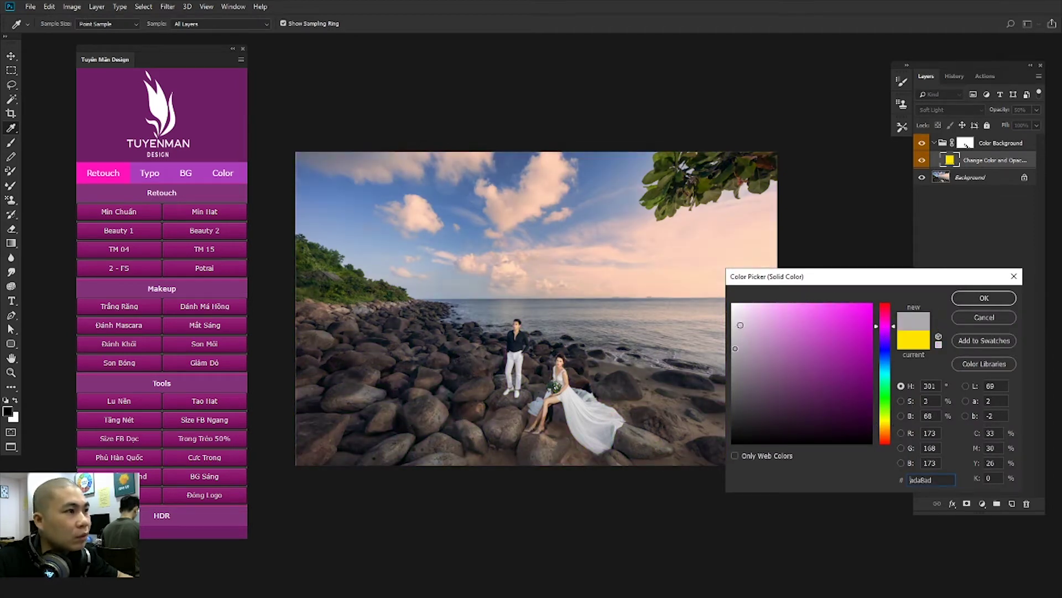
drag(735, 345, 759, 327)
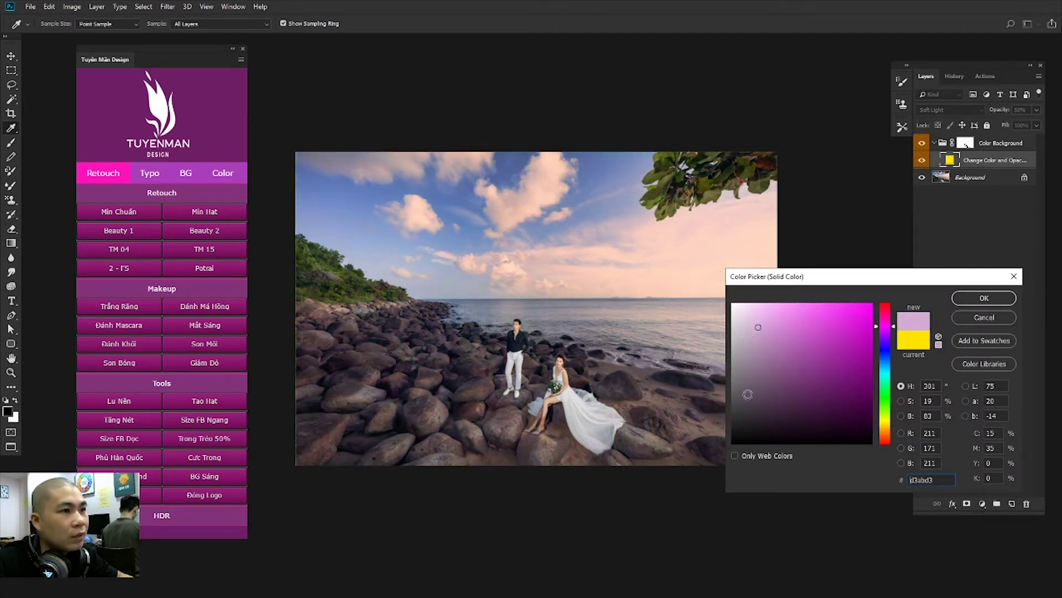
click(736, 384)
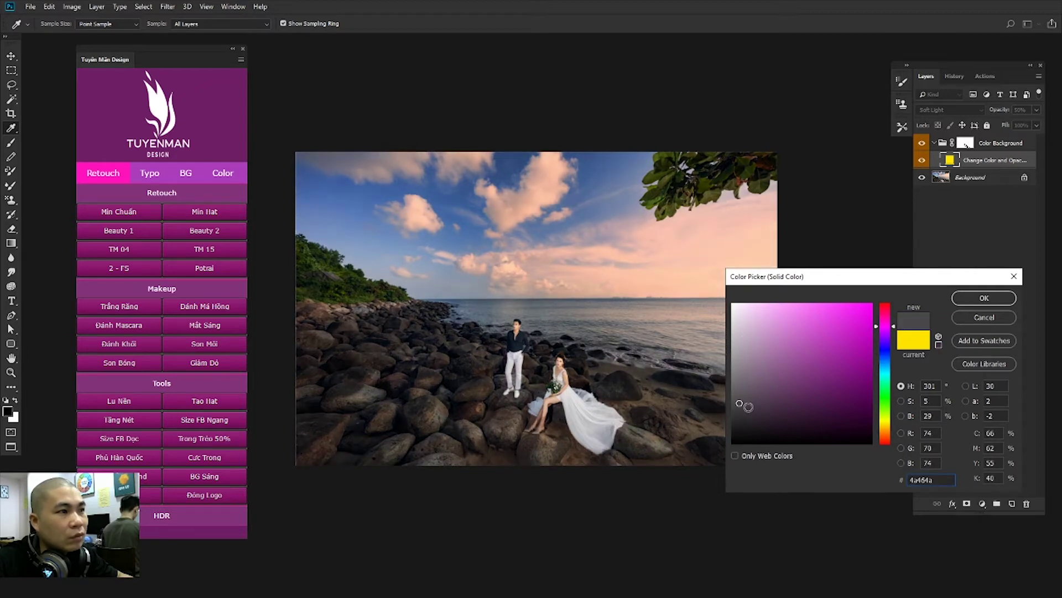
click(748, 407)
drag(883, 378, 884, 358)
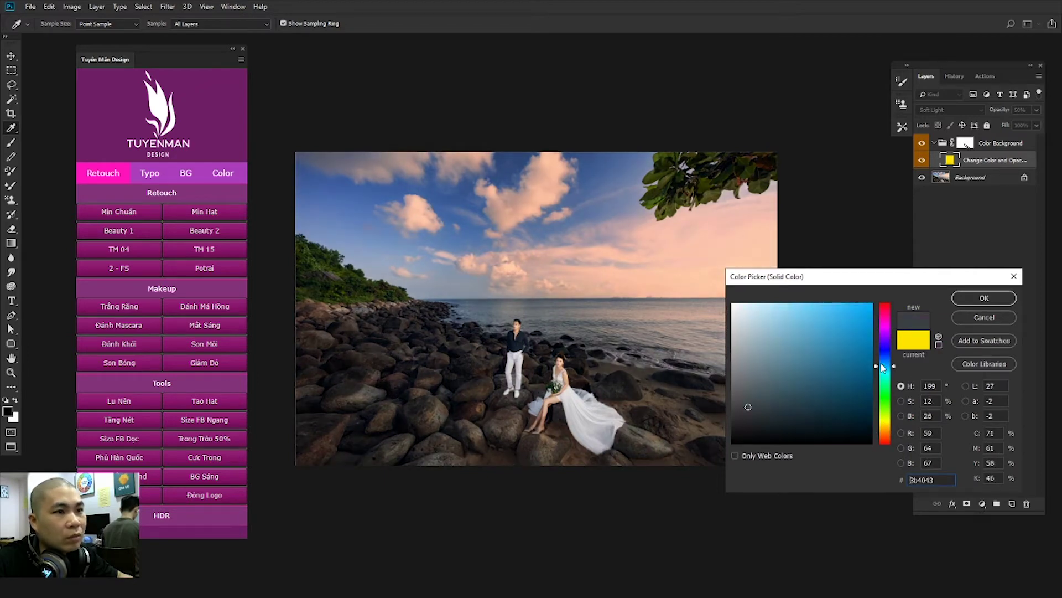
click(752, 368)
drag(752, 368, 744, 359)
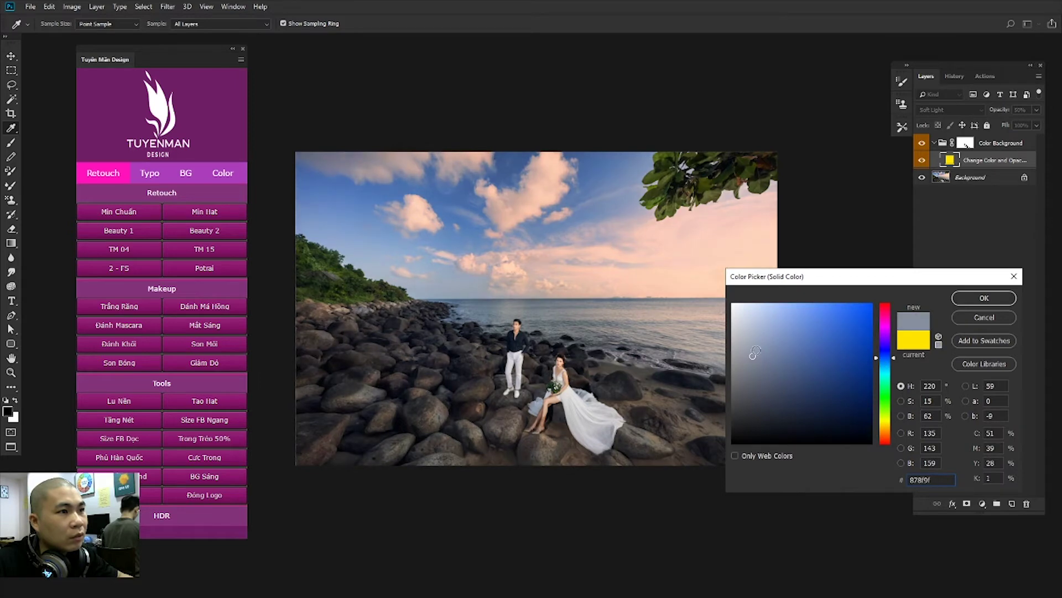
Step: Settle on a darker bluish-grey fill colour and confirm it
scroll(558, 344, down, 1)
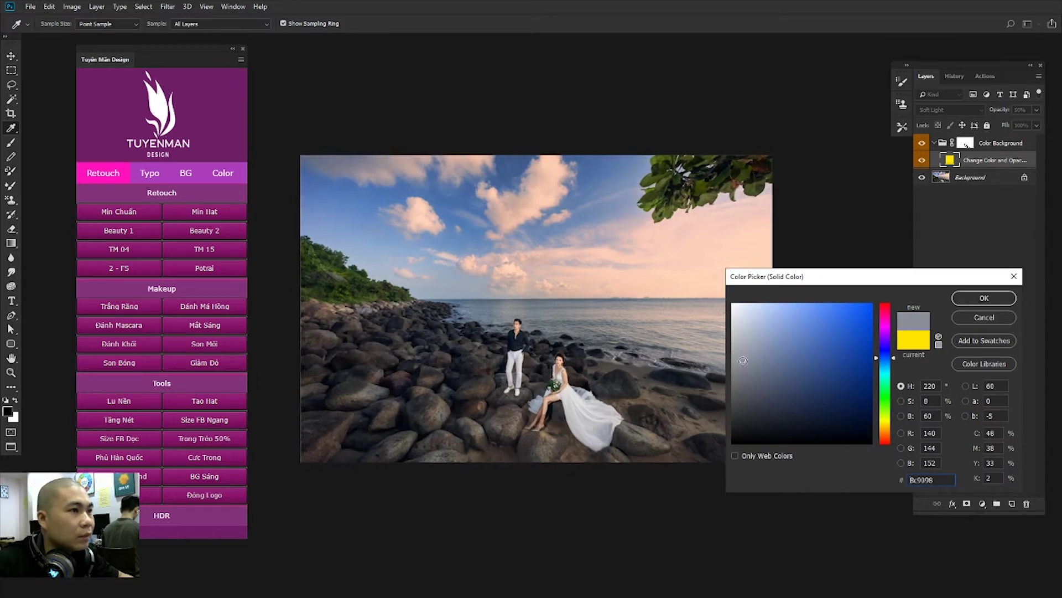
scroll(558, 343, up, 2)
scroll(558, 343, down, 1)
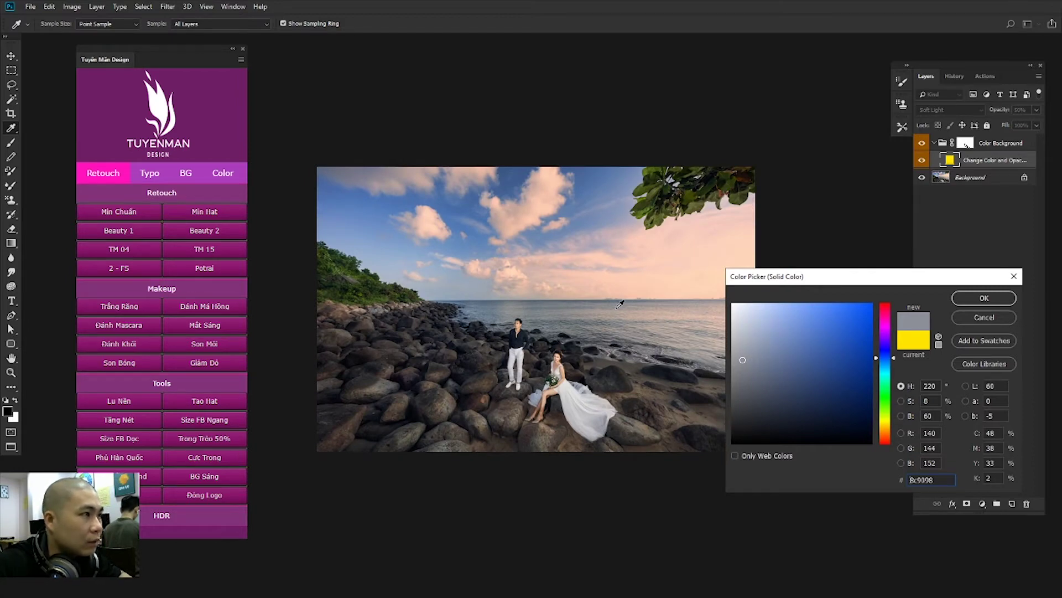
click(742, 358)
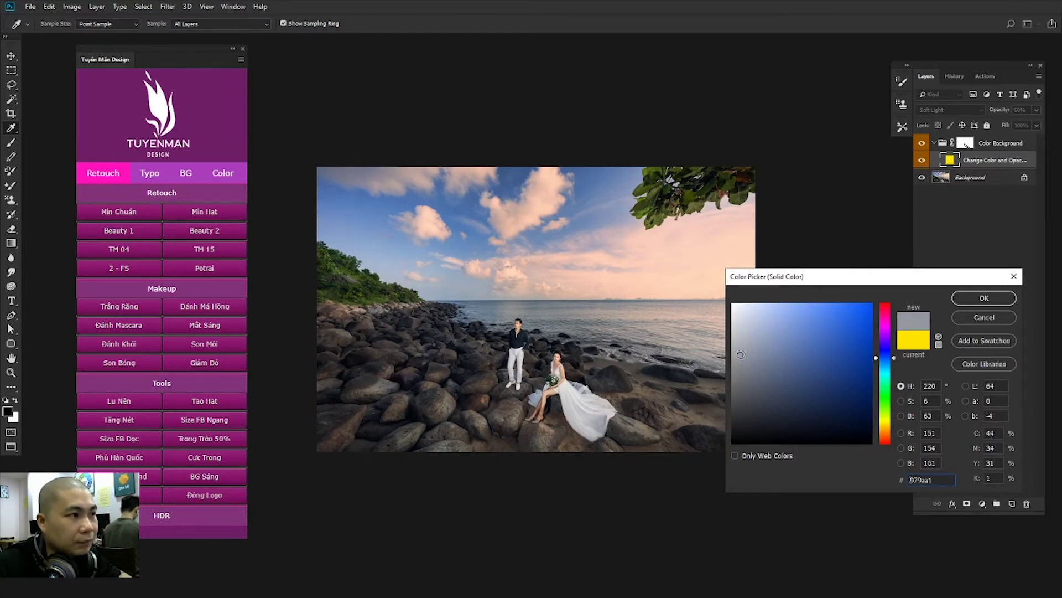
drag(740, 354, 741, 383)
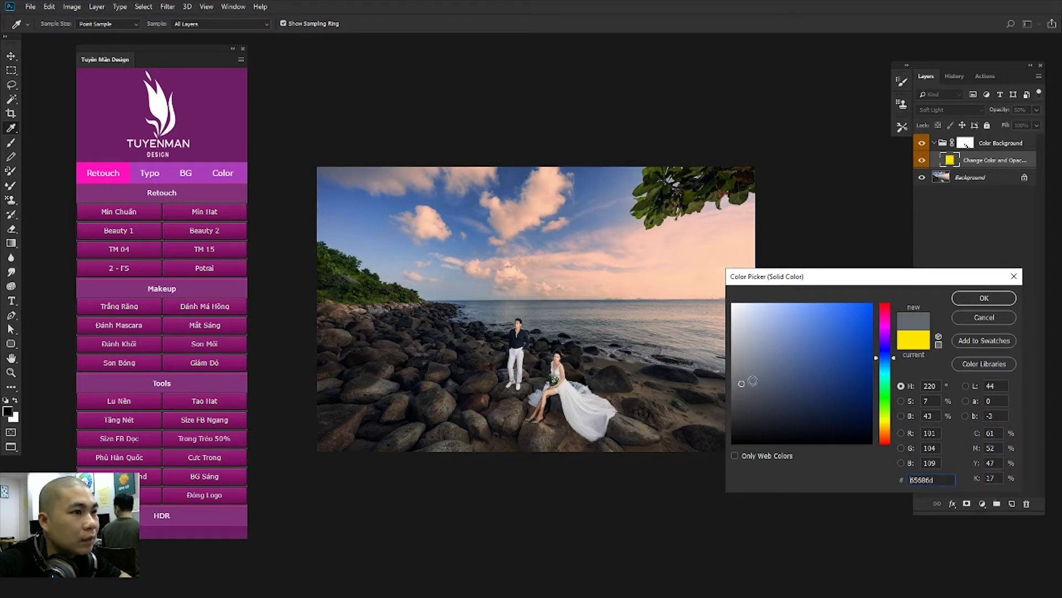
click(986, 301)
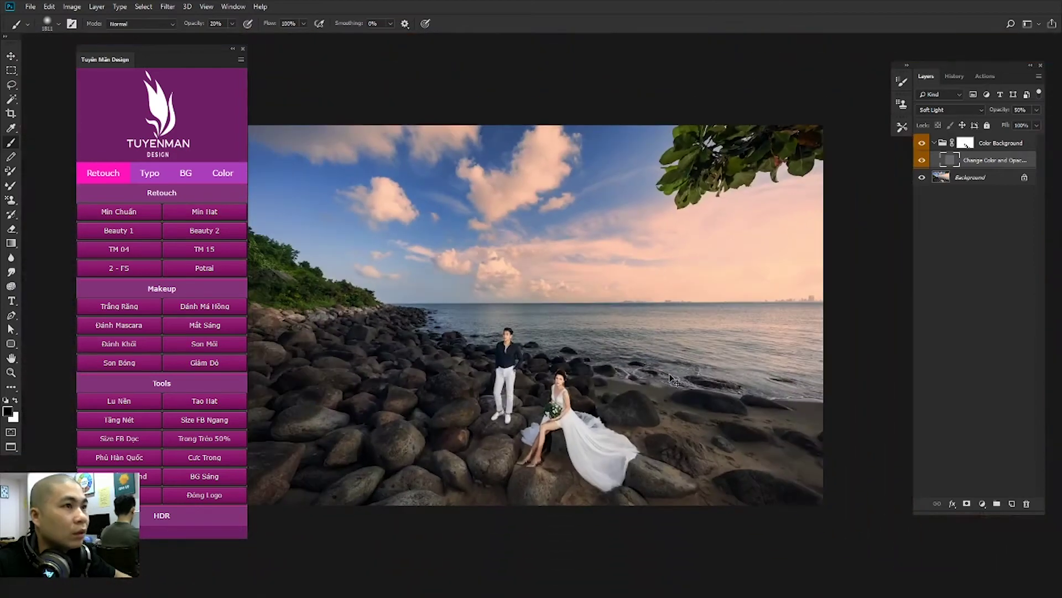
Step: Duplicate the photo to Layer 1 and try a Yellows Selective Color boost, then cancel it
scroll(669, 375, down, 1)
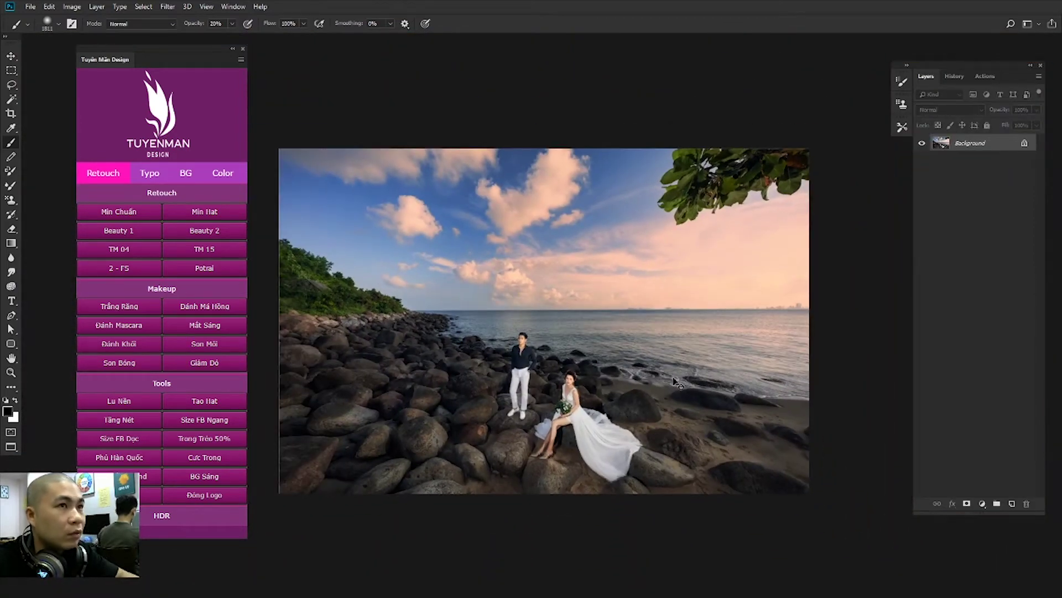
scroll(672, 387, down, 1)
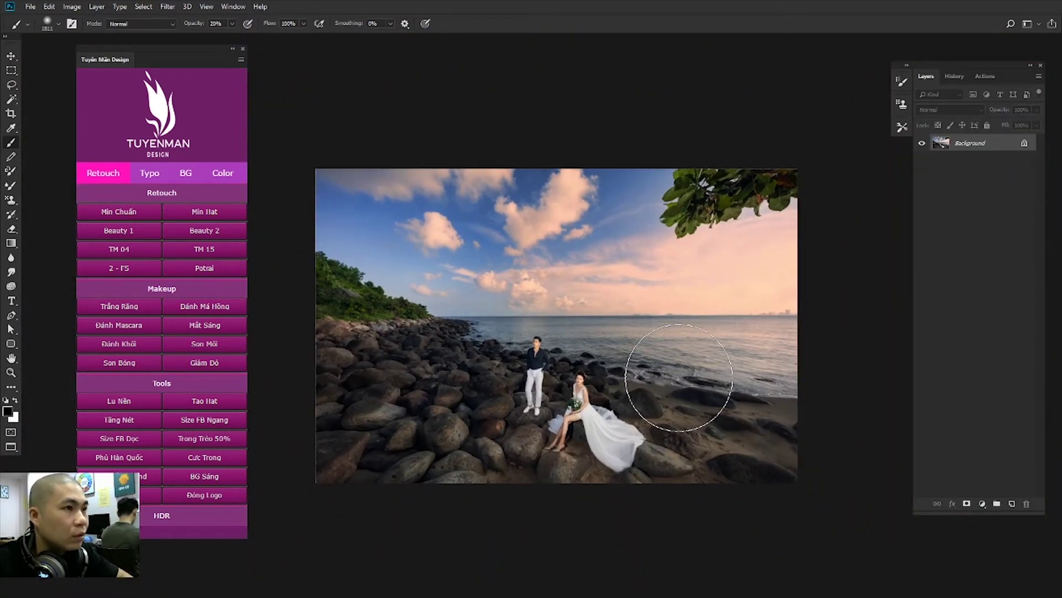
key(ctrl+j)
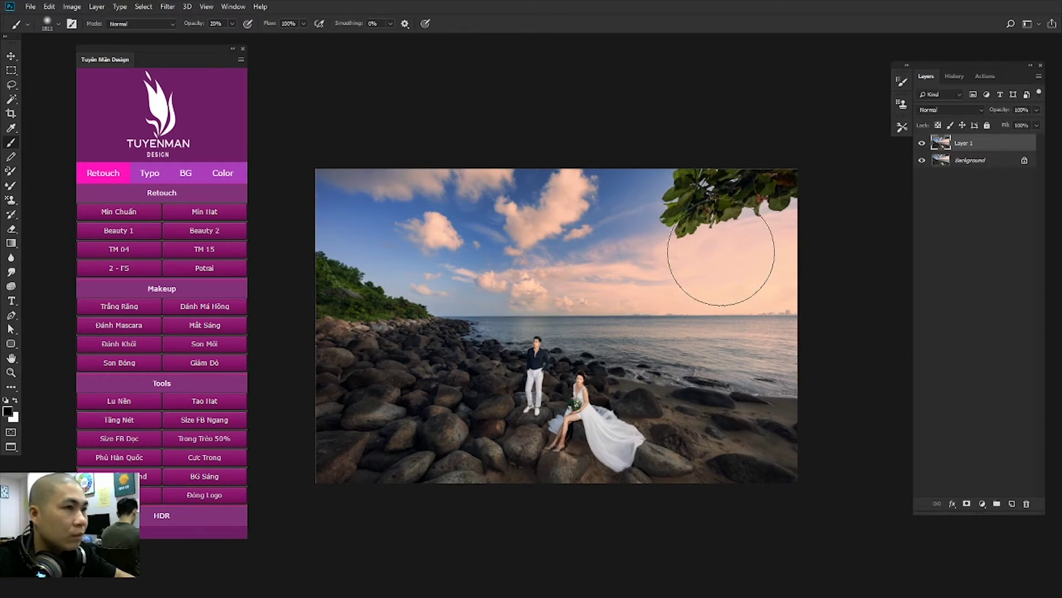
key(alt+i)
key(a)
key(s)
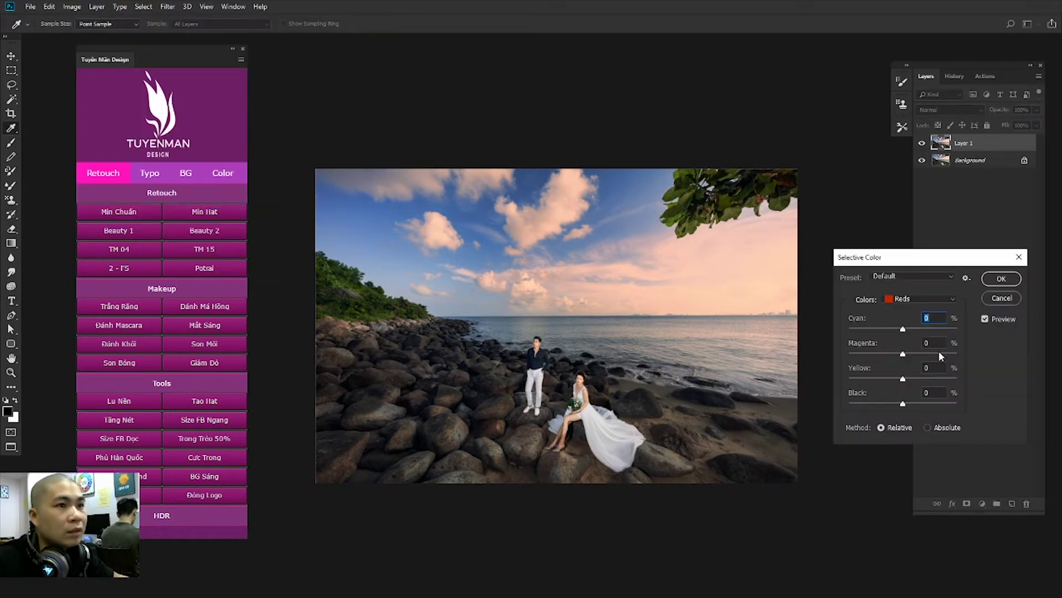
click(921, 298)
click(907, 296)
drag(903, 353, 942, 354)
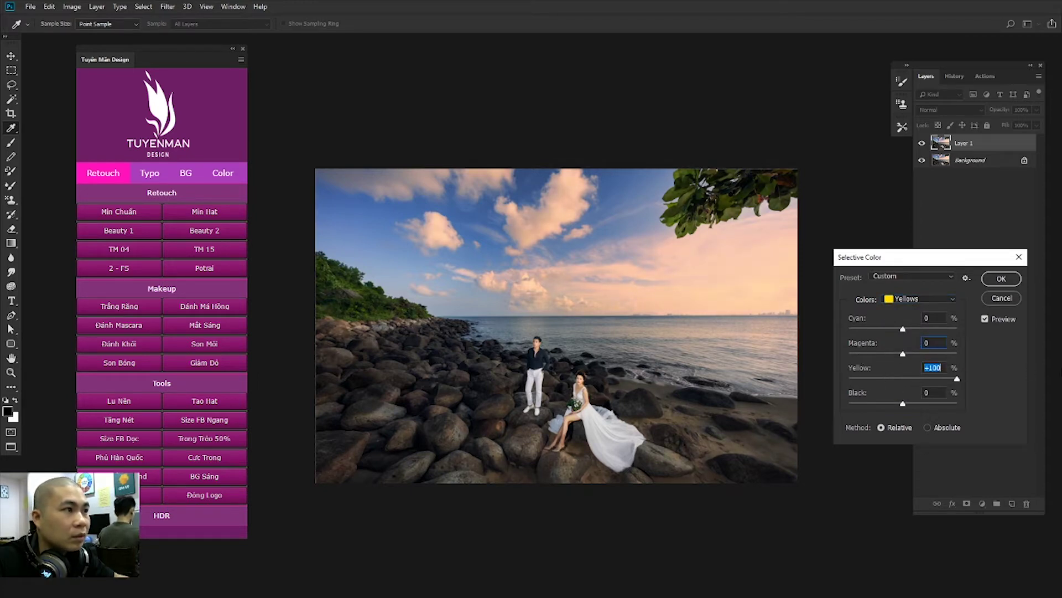
key(Escape)
key(b)
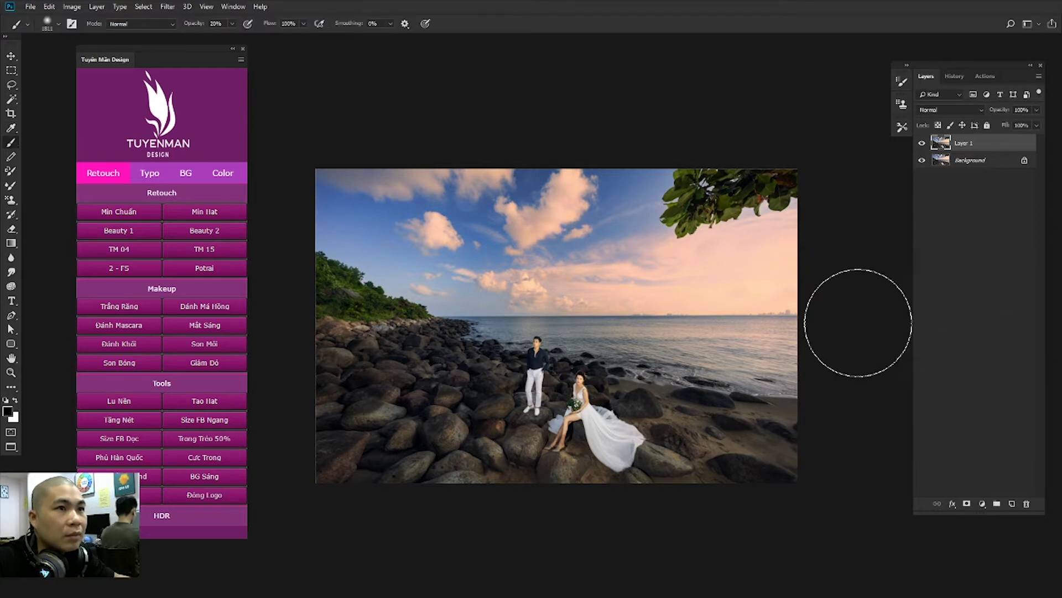
Step: Adjust Selective Color Whites with Cyan +24, raised Yellow and slightly more Black, and apply
key(alt+i)
key(a)
key(Escape)
key(Escape)
key(alt+i)
key(a)
key(s)
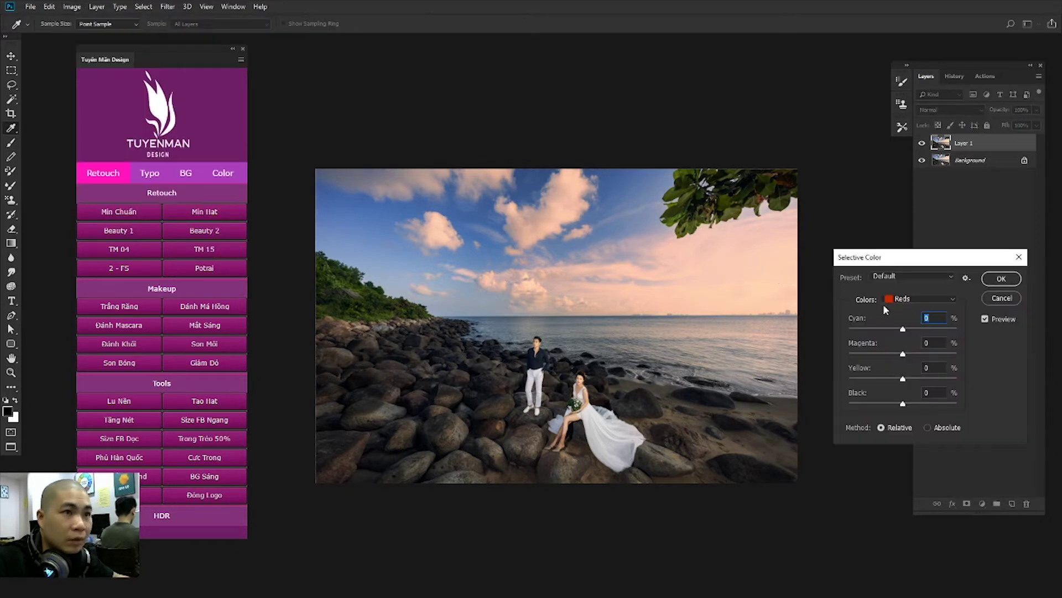
click(921, 299)
click(914, 372)
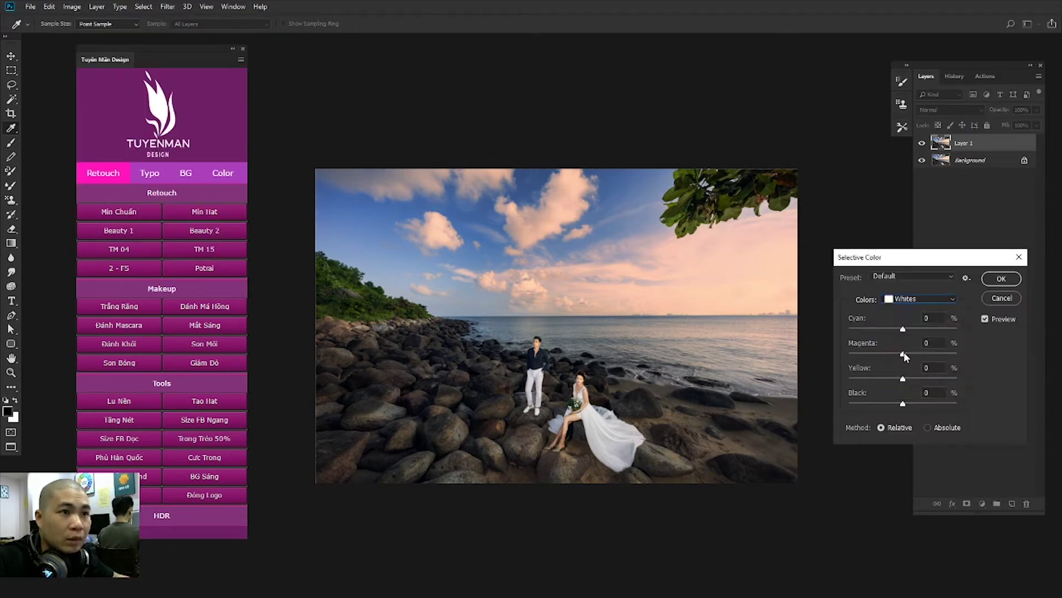
drag(904, 355, 866, 355)
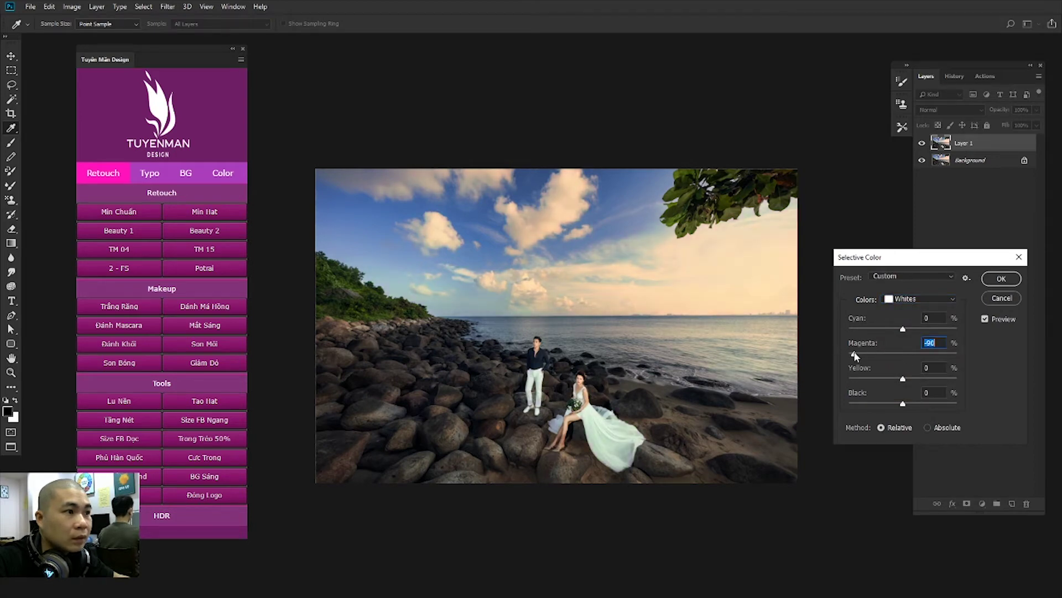
text(0)
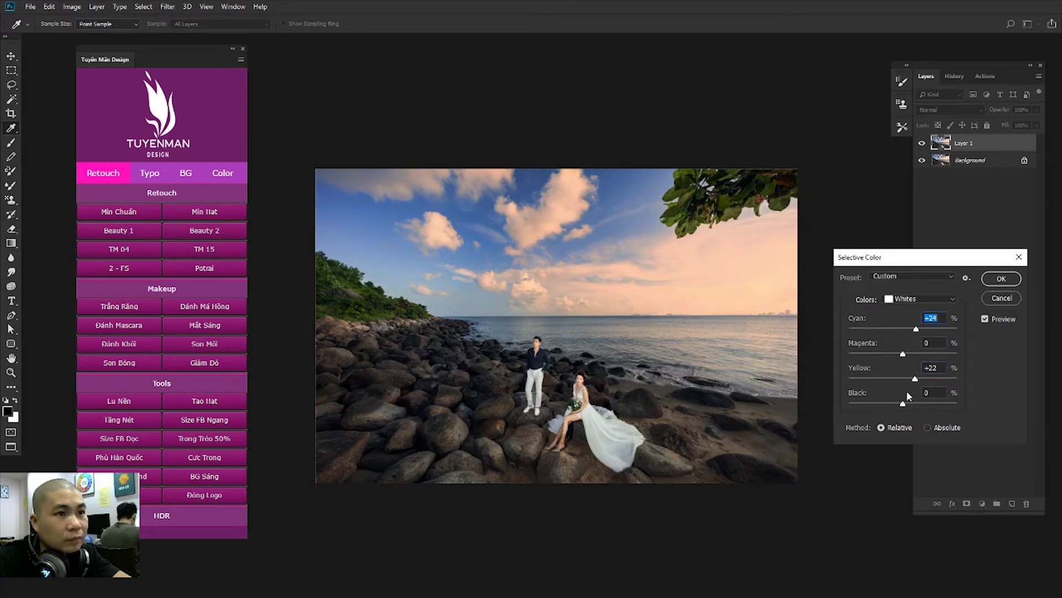
drag(904, 405, 907, 402)
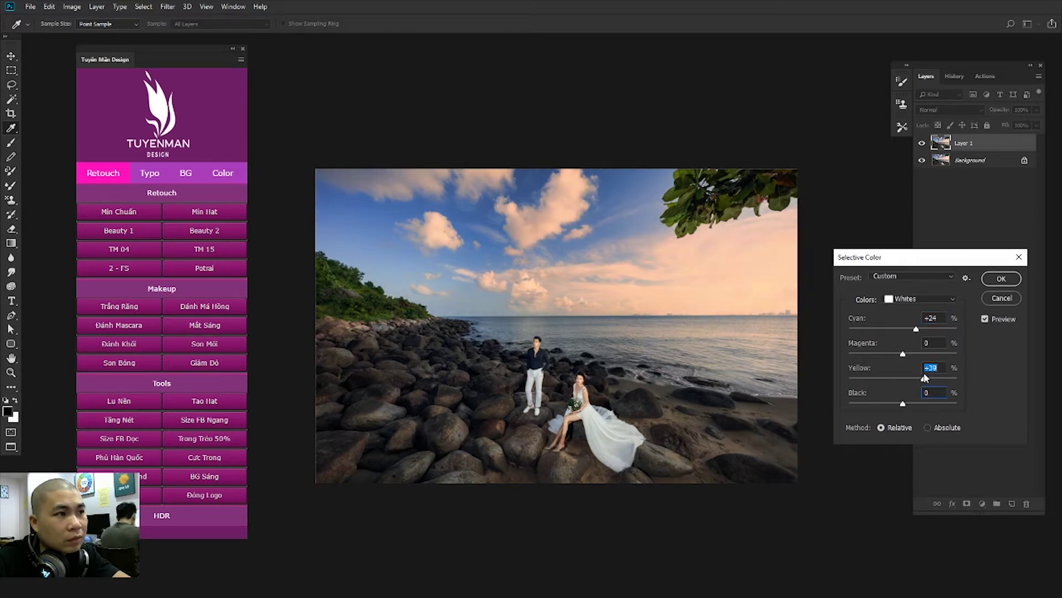
key(Return)
key(b)
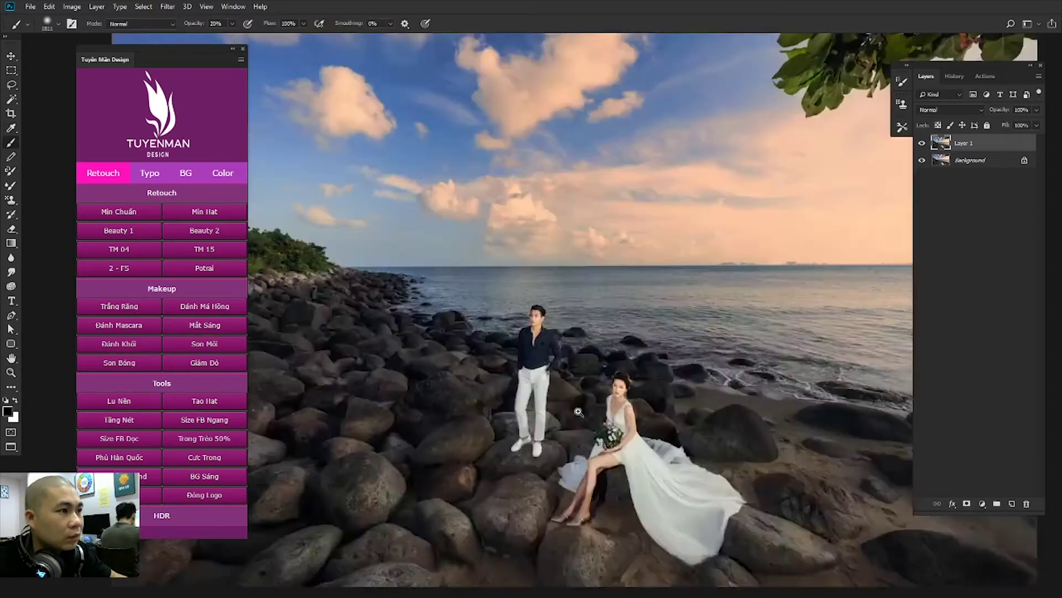
scroll(578, 404, up, 5)
scroll(529, 296, down, 2)
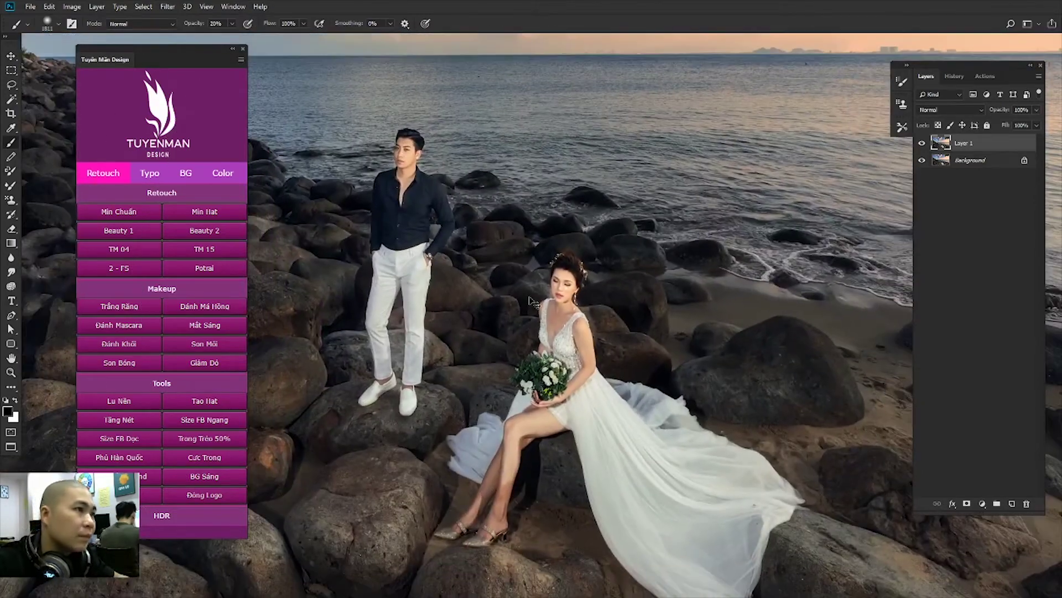
scroll(530, 301, down, 1)
scroll(520, 298, down, 1)
key(ctrl+e)
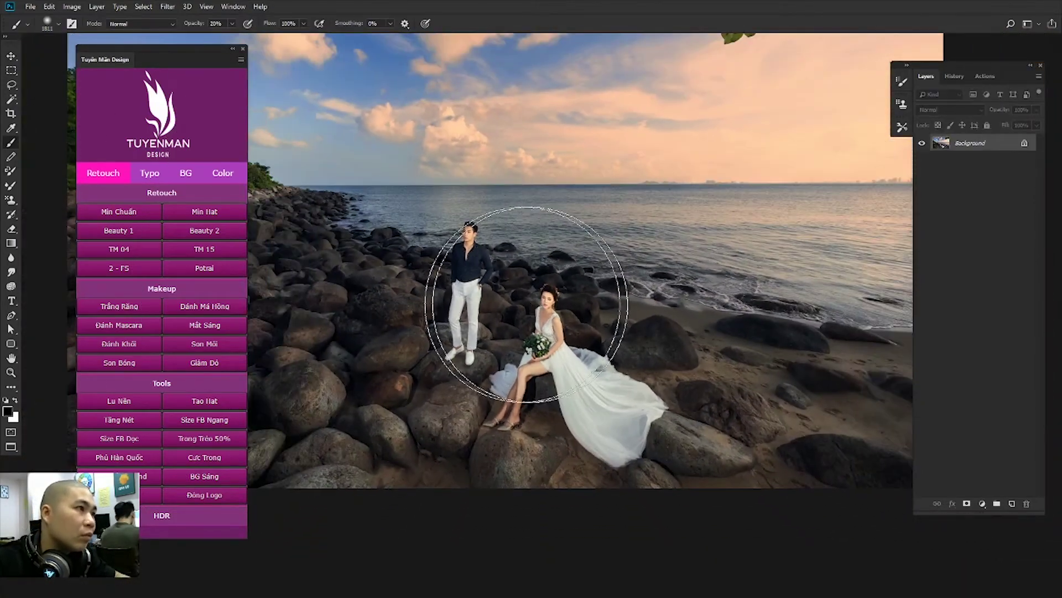
scroll(479, 303, down, 1)
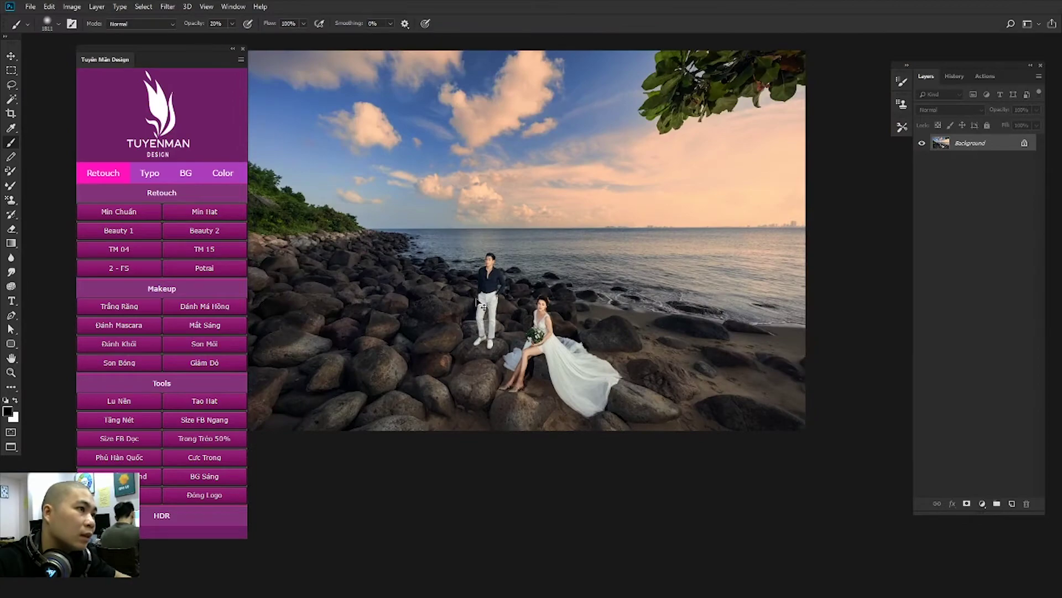
scroll(593, 352, up, 2)
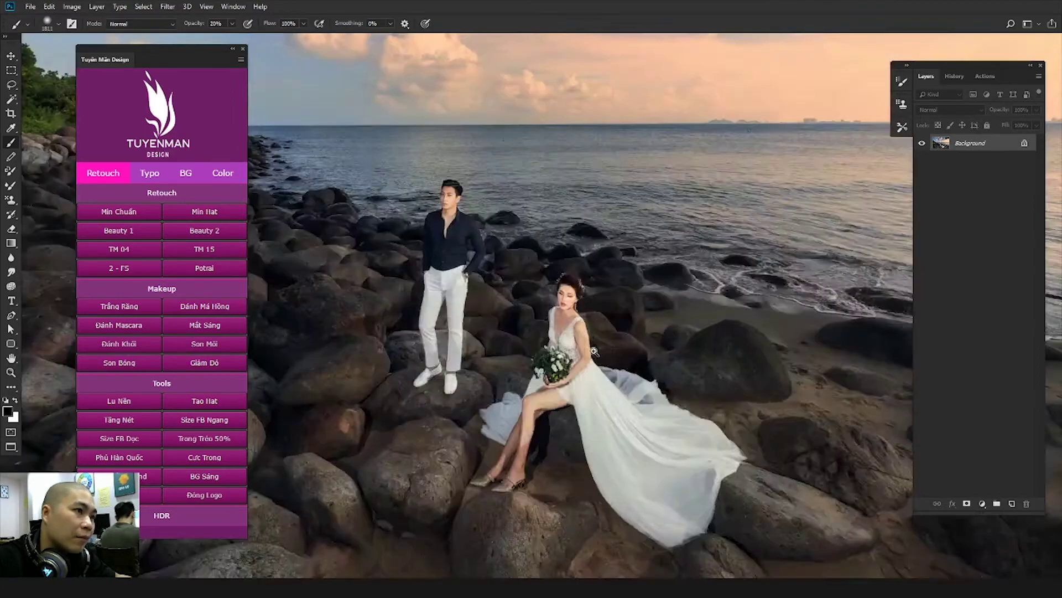
scroll(594, 352, up, 3)
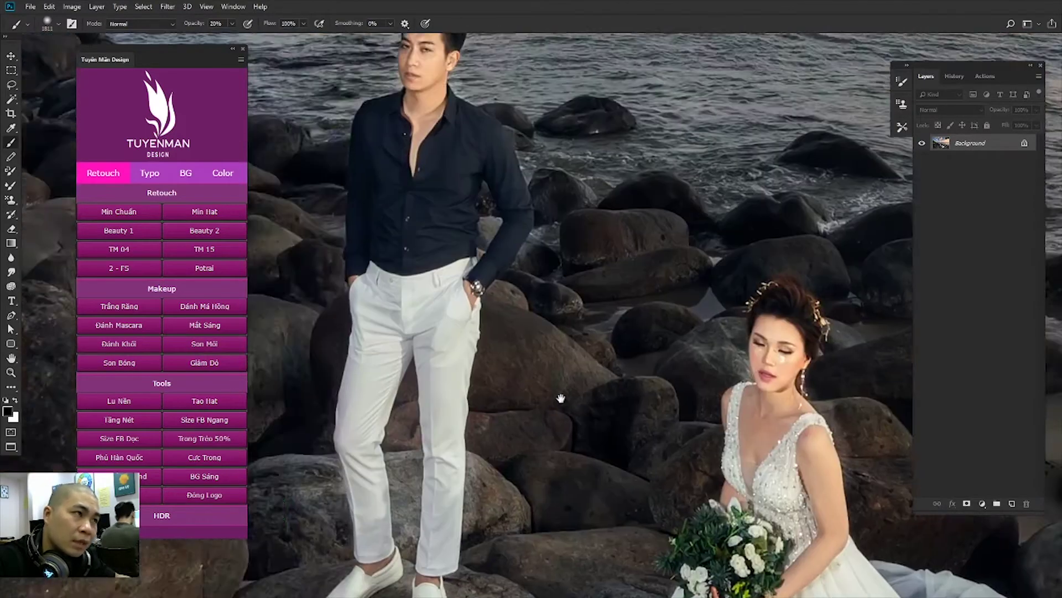
mouse_move(477, 315)
mouse_down()
mouse_move(555, 399)
mouse_move(534, 413)
mouse_up()
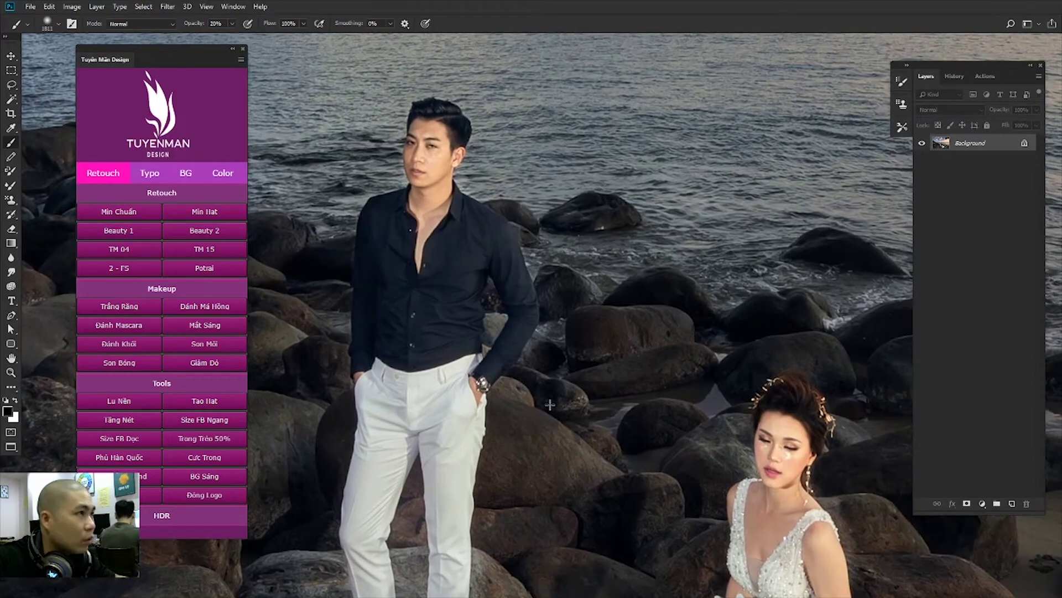
scroll(562, 403, up, 2)
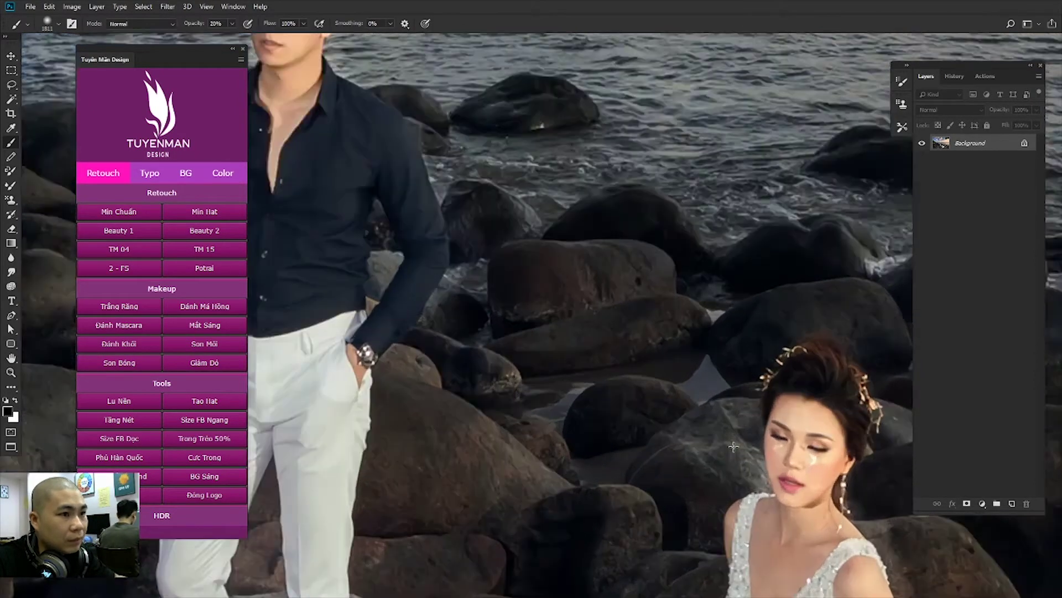
scroll(570, 413, down, 2)
scroll(577, 421, up, 1)
scroll(577, 422, right, 1)
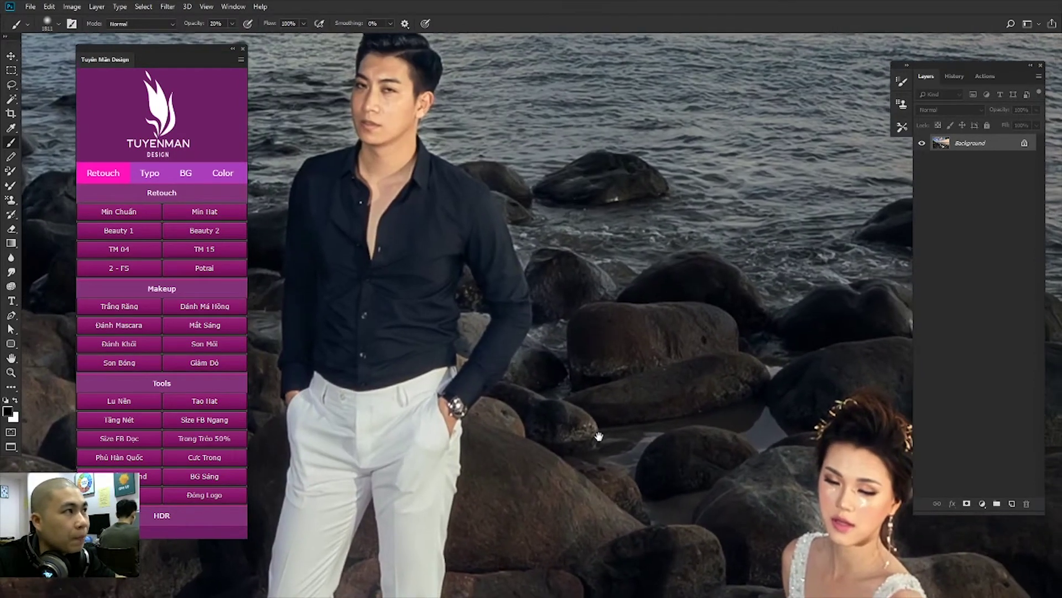
scroll(597, 435, right, 1)
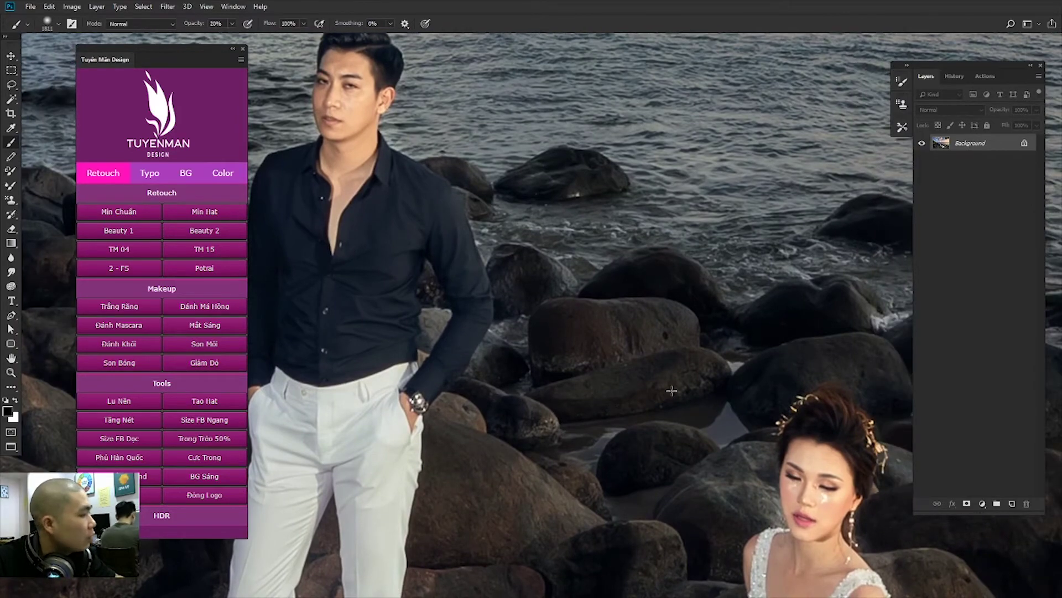
scroll(673, 391, down, 1)
scroll(673, 391, down, 1)
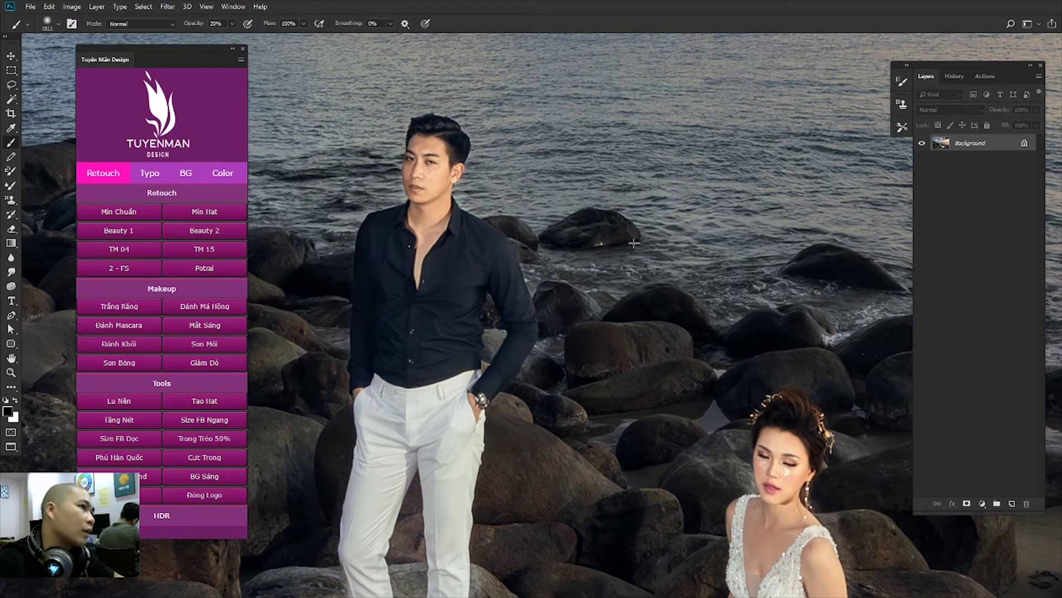
scroll(478, 163, up, 2)
scroll(478, 163, down, 5)
scroll(598, 347, up, 3)
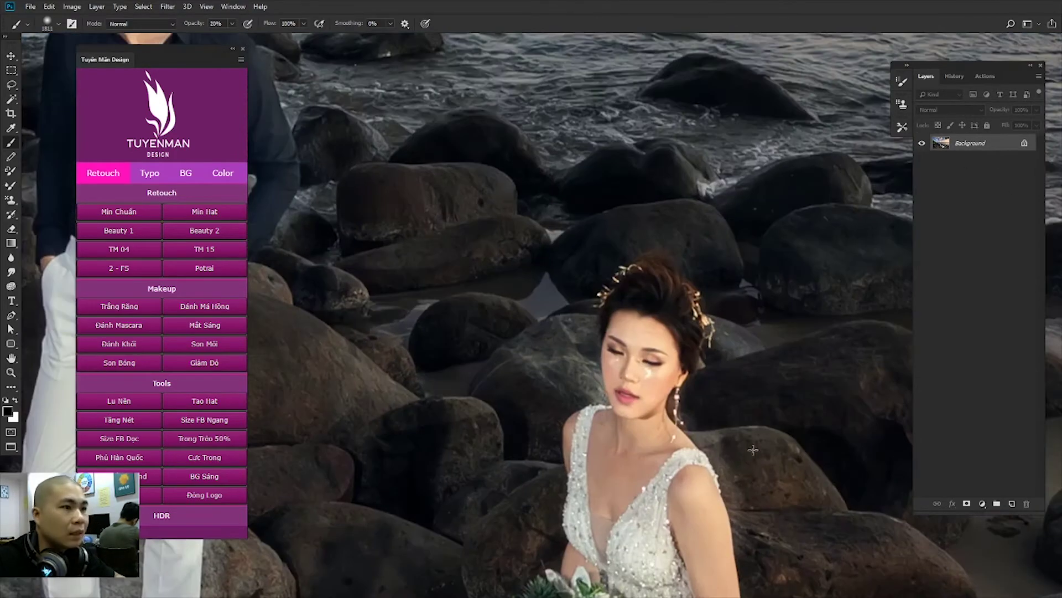
scroll(599, 347, up, 2)
scroll(599, 347, up, 2)
drag(599, 346, 620, 326)
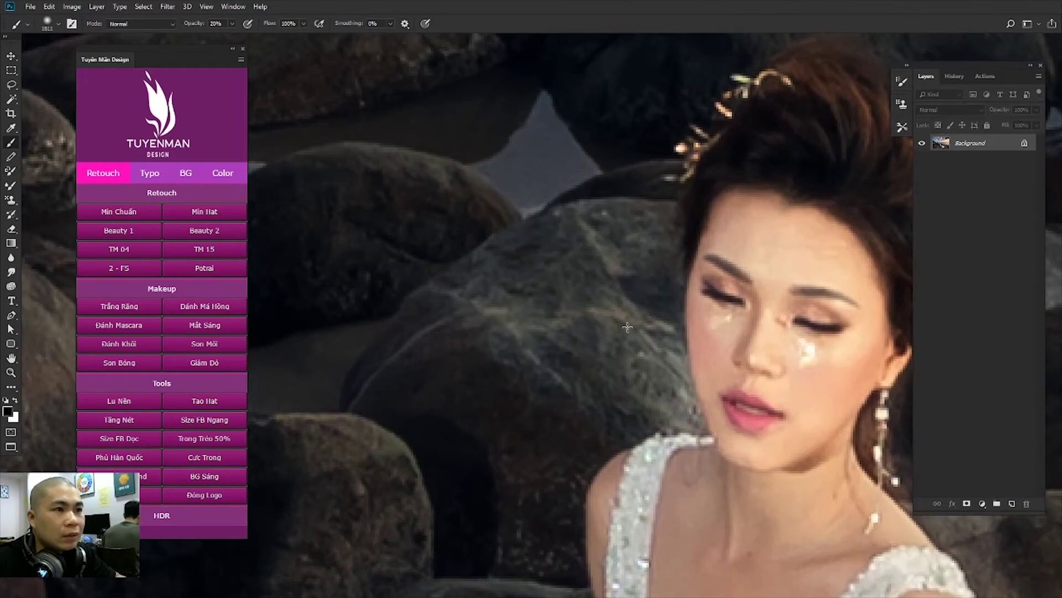
scroll(628, 327, down, 3)
scroll(636, 287, up, 1)
scroll(536, 293, up, 1)
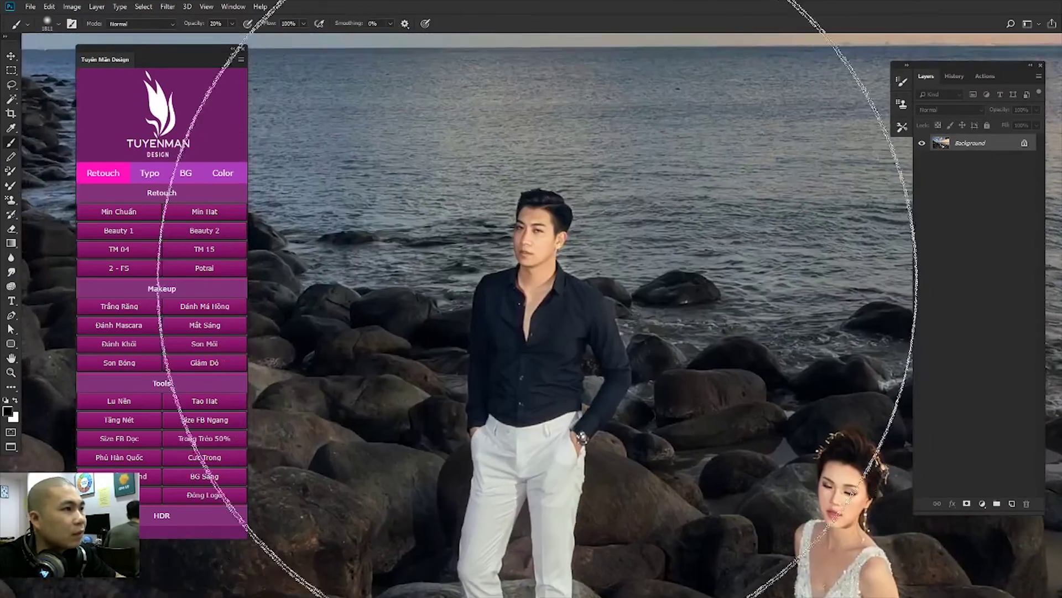
scroll(537, 293, up, 1)
scroll(537, 288, down, 2)
scroll(543, 276, down, 3)
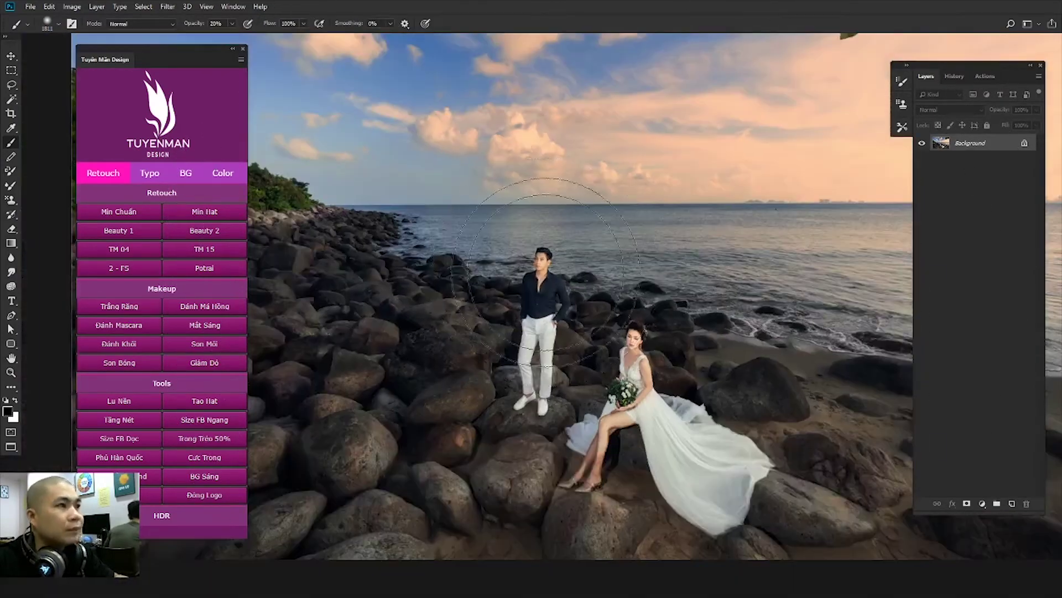
scroll(545, 271, down, 1)
scroll(548, 277, down, 1)
scroll(575, 310, down, 1)
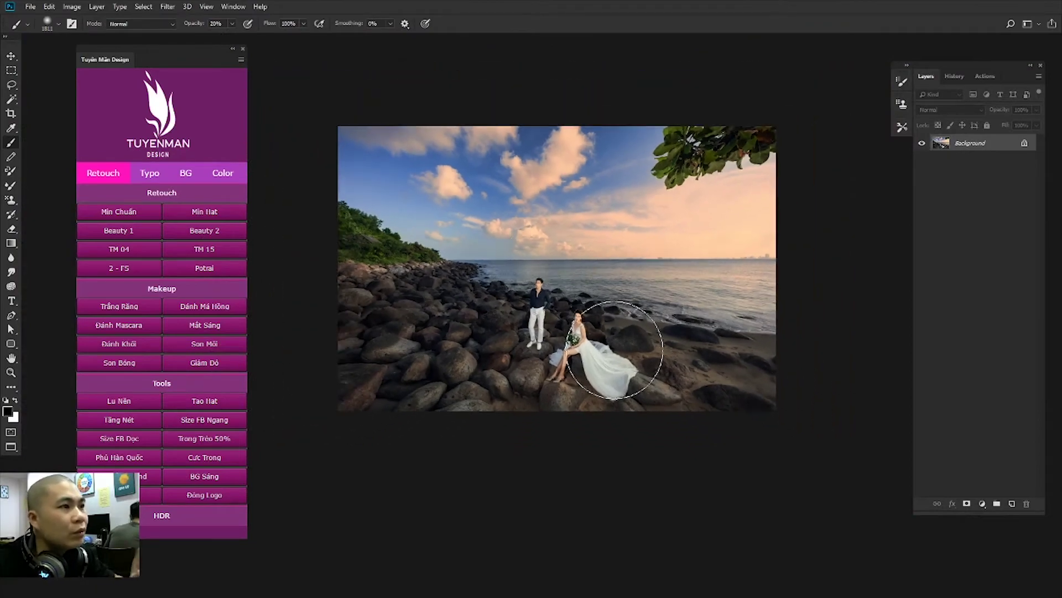
scroll(559, 371, up, 1)
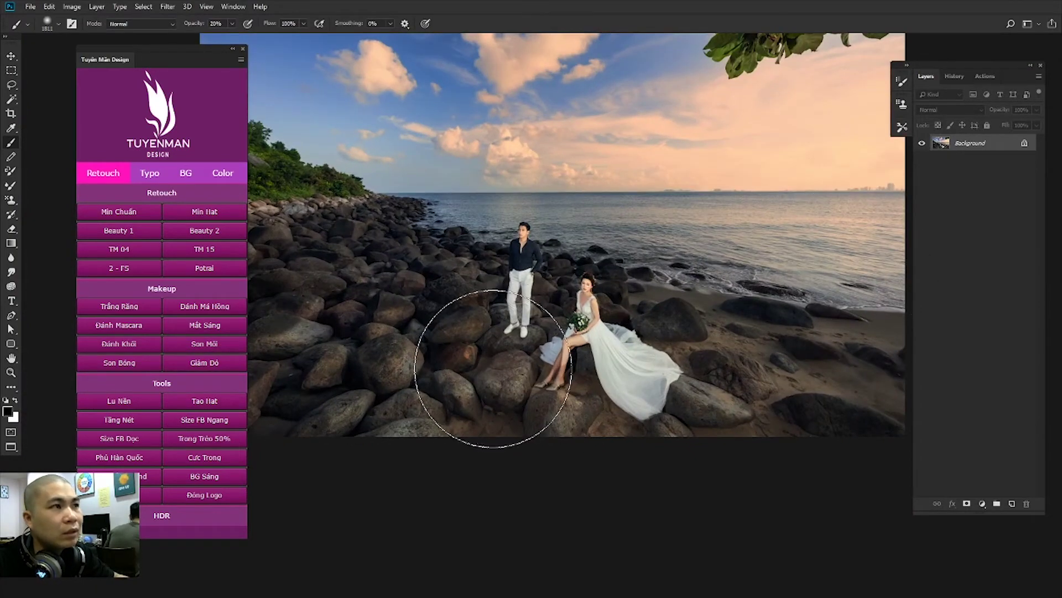
scroll(553, 360, up, 2)
scroll(628, 332, up, 1)
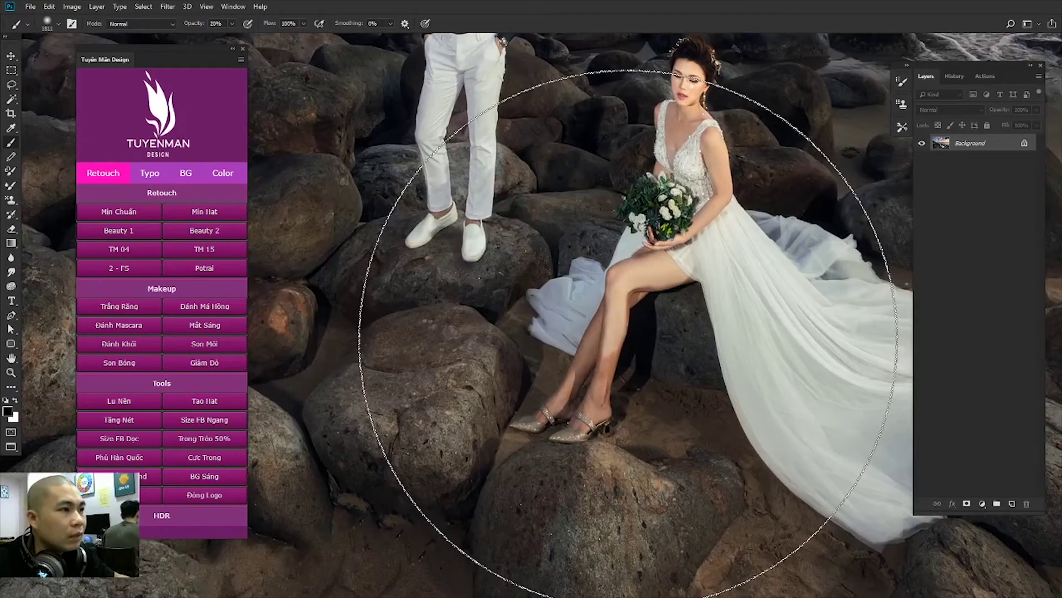
scroll(627, 327, down, 2)
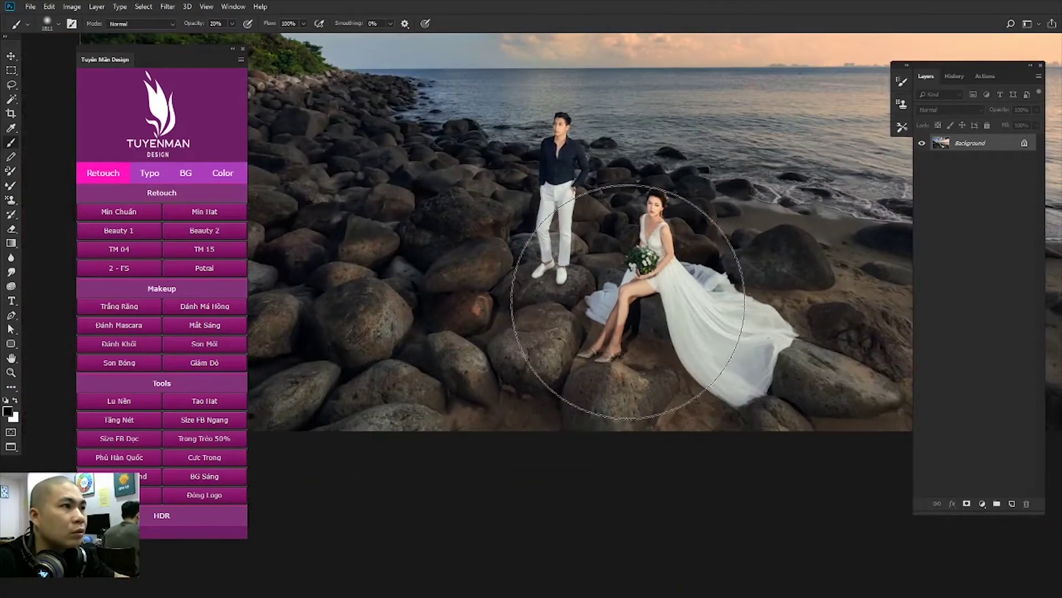
scroll(628, 301, down, 1)
scroll(636, 309, down, 1)
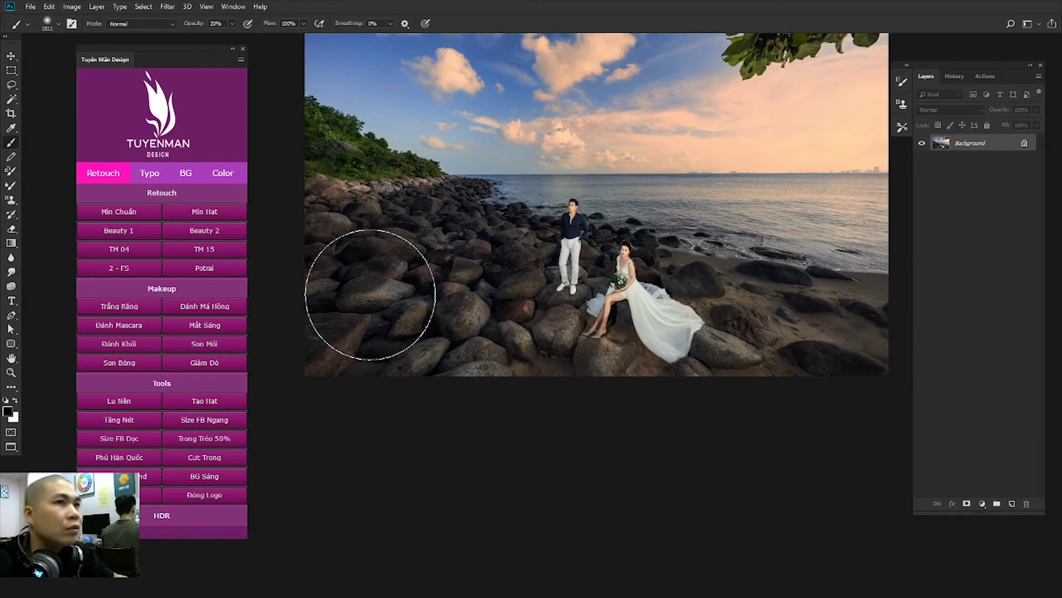
scroll(371, 290, down, 1)
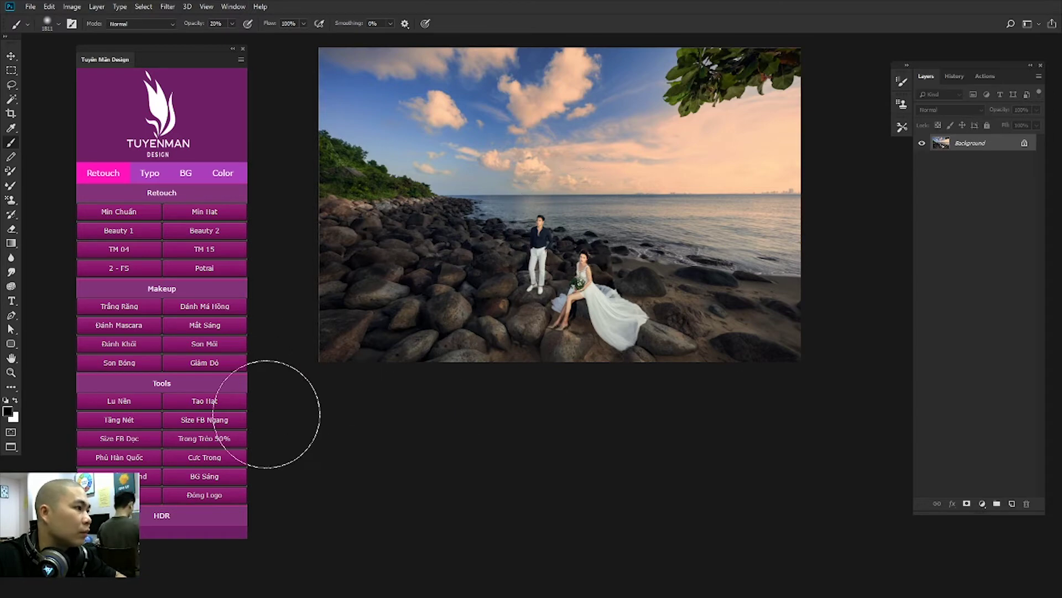
Step: Apply the Grank HDR effect from the TuyenMan panel's HDR set
click(162, 516)
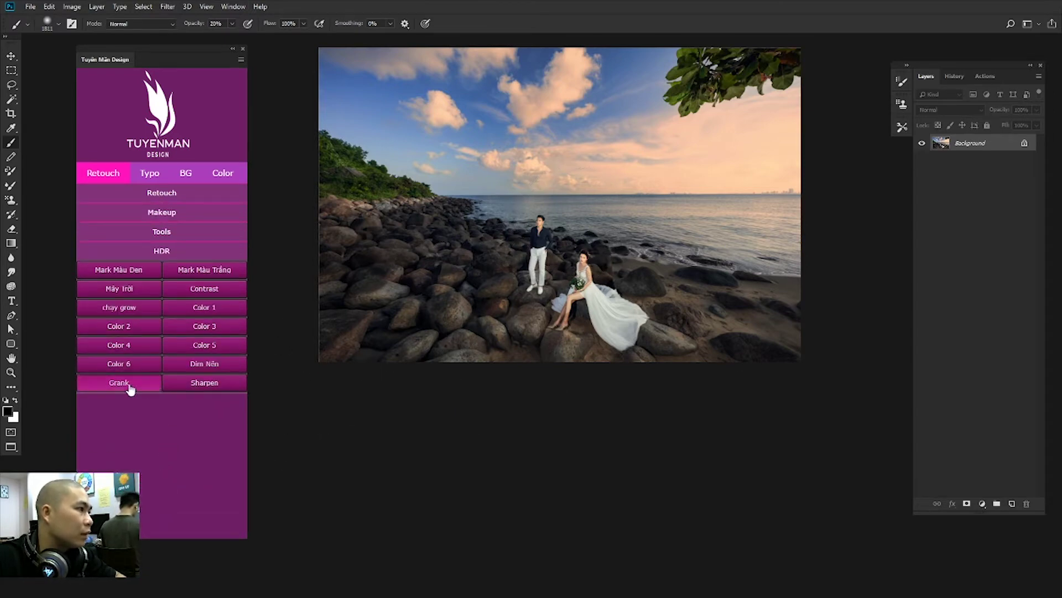
click(131, 388)
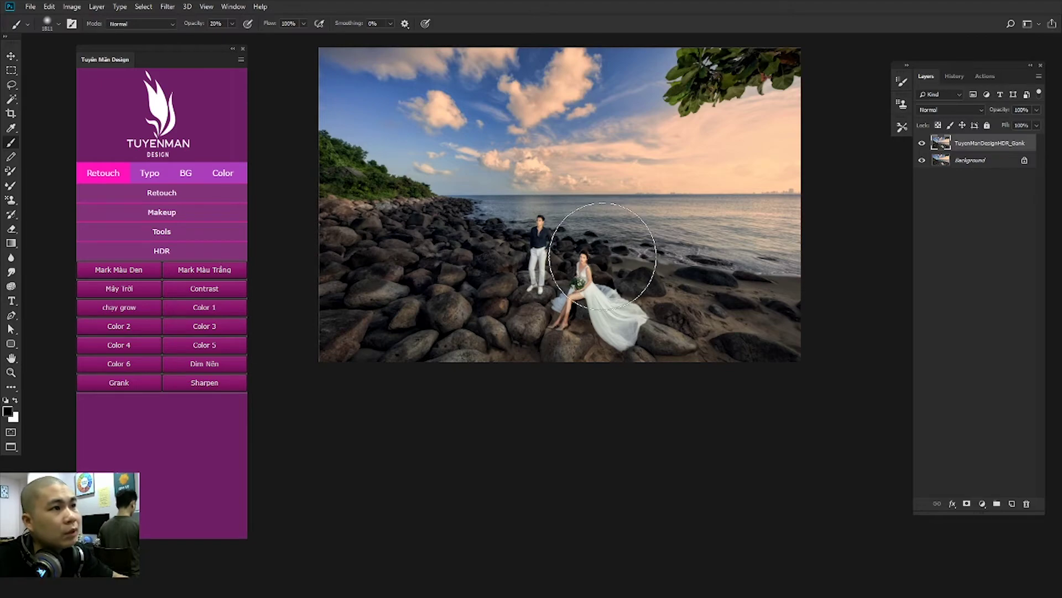
scroll(551, 254, up, 5)
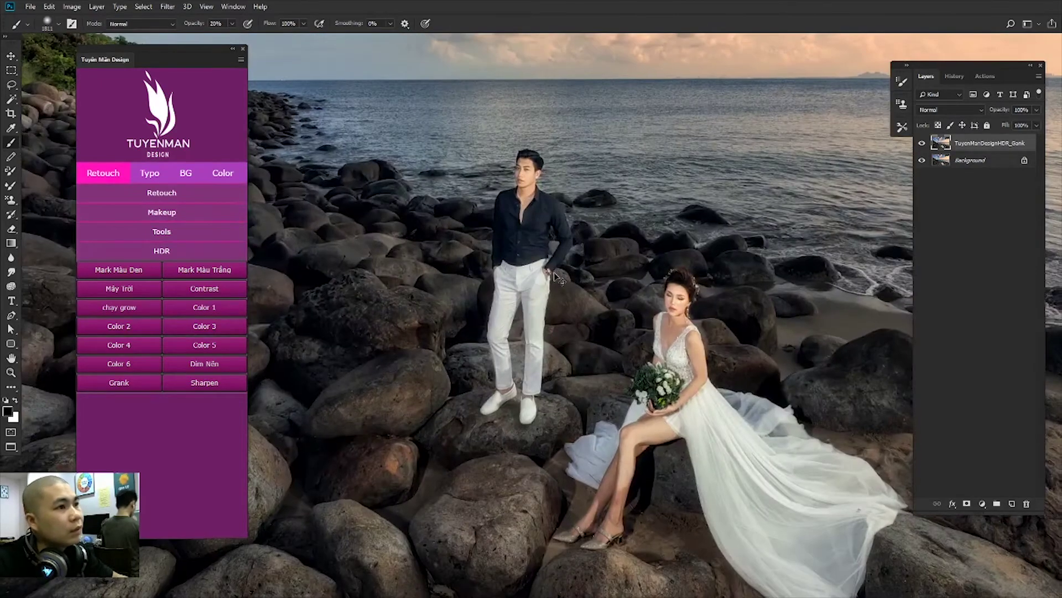
scroll(556, 275, down, 3)
scroll(556, 275, down, 1)
scroll(556, 275, down, 1)
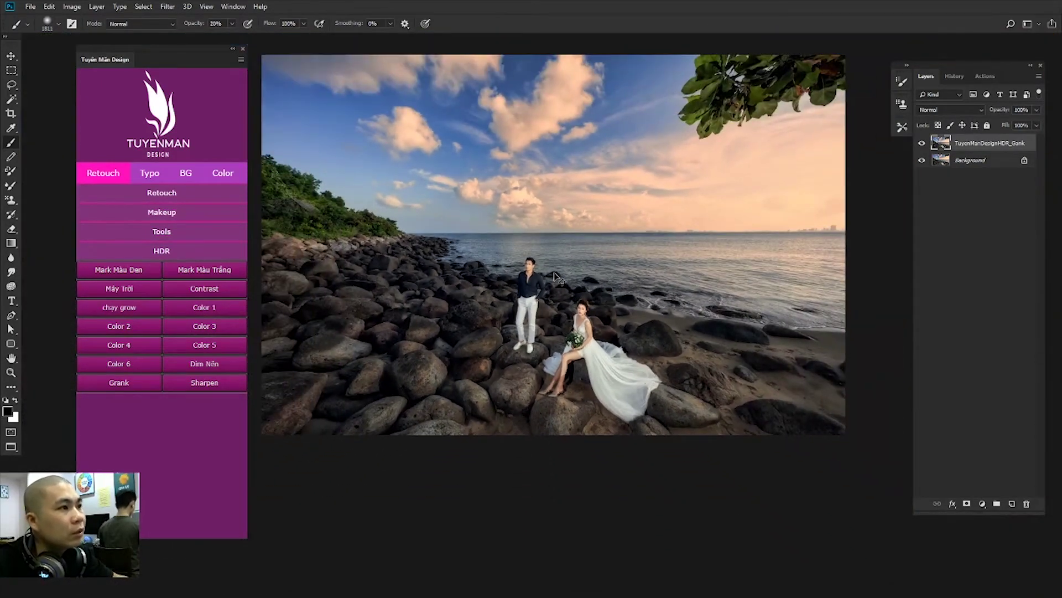
scroll(556, 275, down, 1)
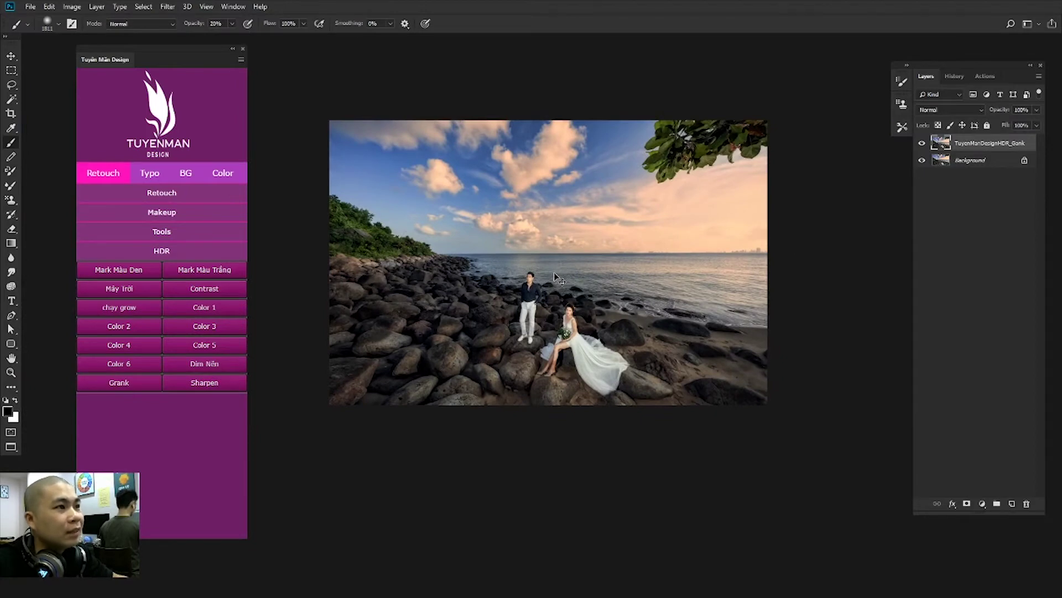
scroll(557, 278, up, 1)
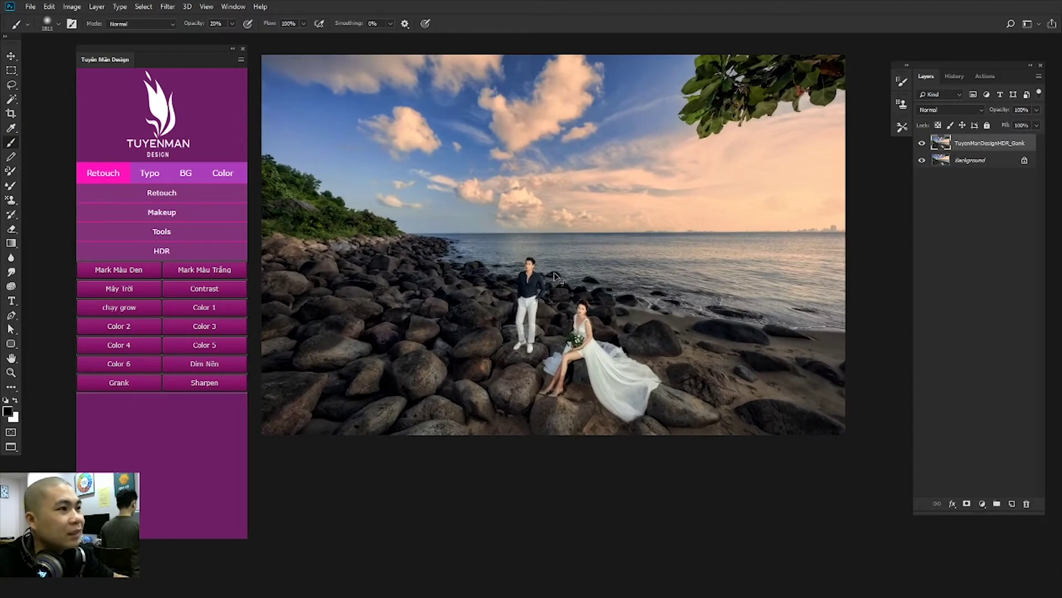
Step: Compare the Grank layer on and off, delete it, and apply the Sharpen HDR effect
click(921, 144)
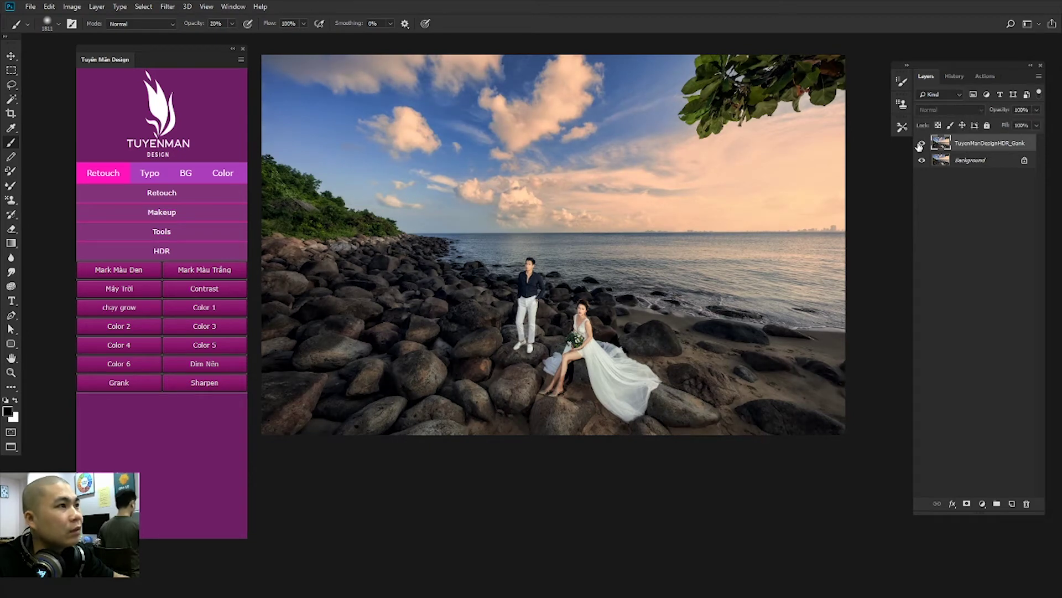
click(921, 144)
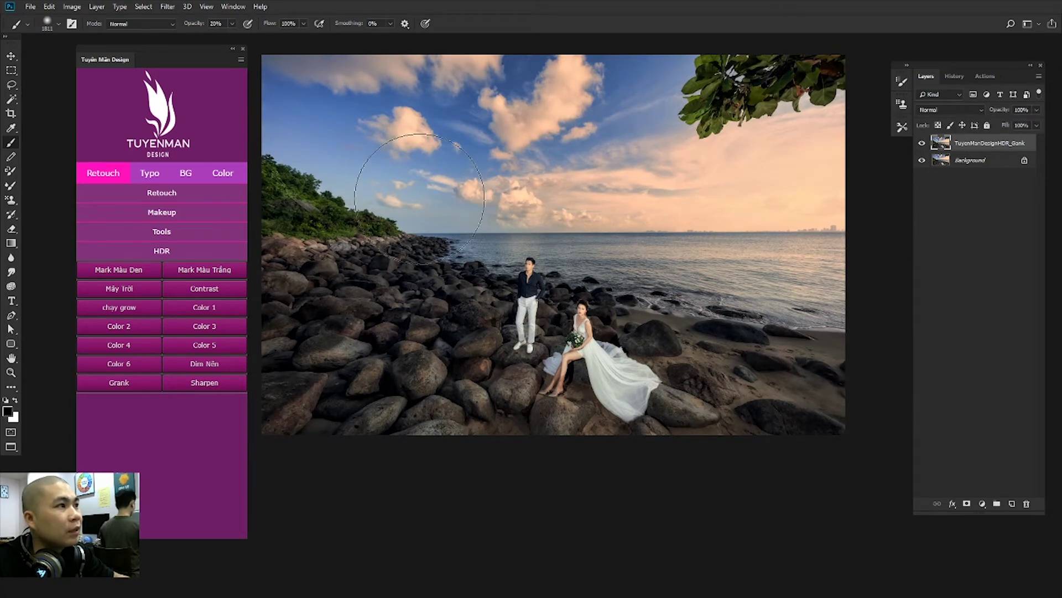
scroll(648, 312, down, 1)
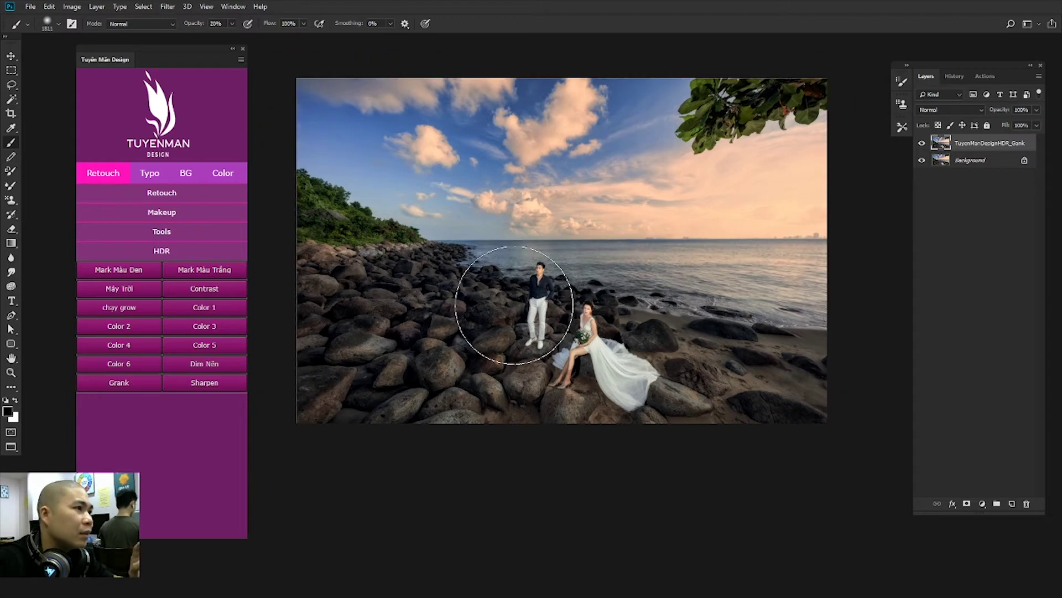
scroll(514, 305, up, 1)
drag(516, 303, 546, 332)
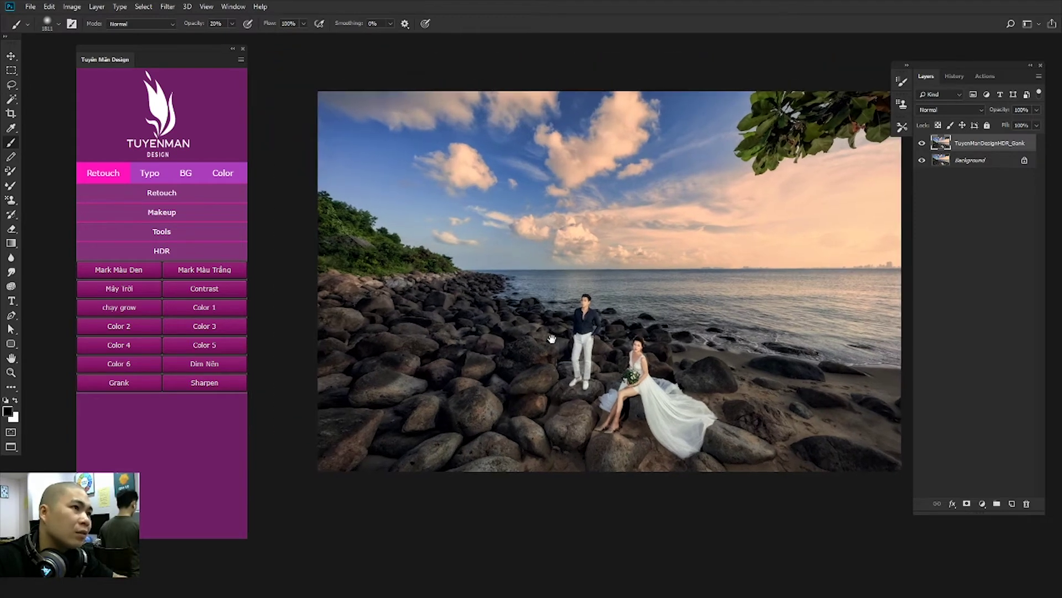
click(922, 145)
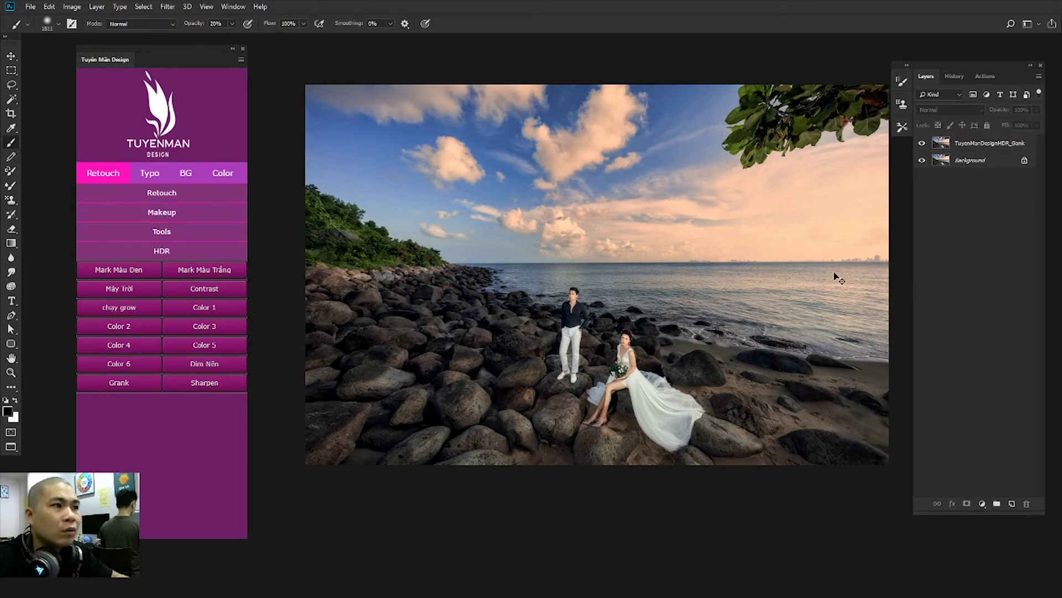
key(Delete)
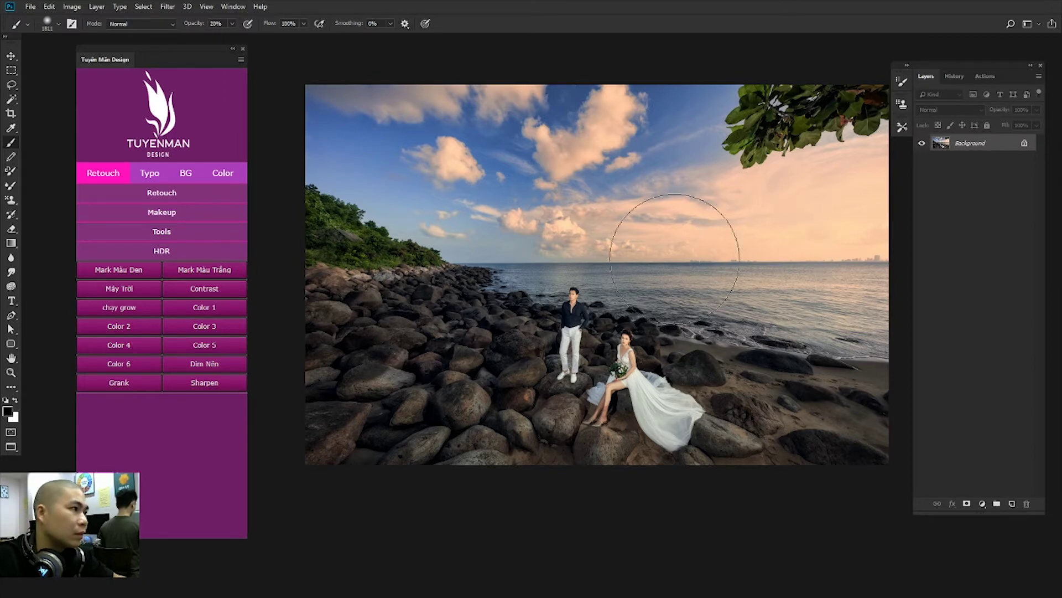
click(205, 382)
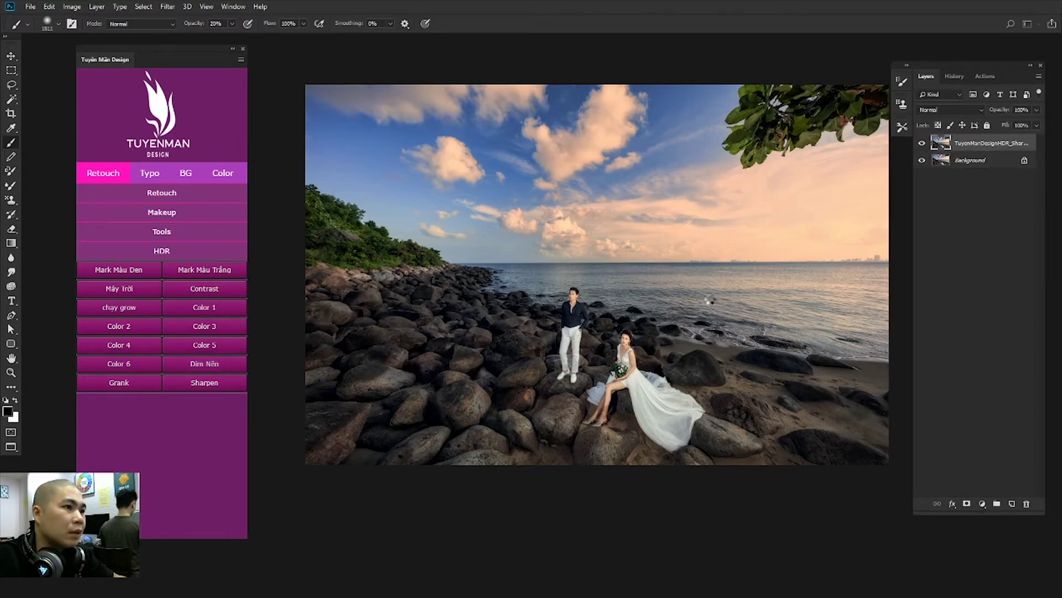
scroll(712, 299, up, 2)
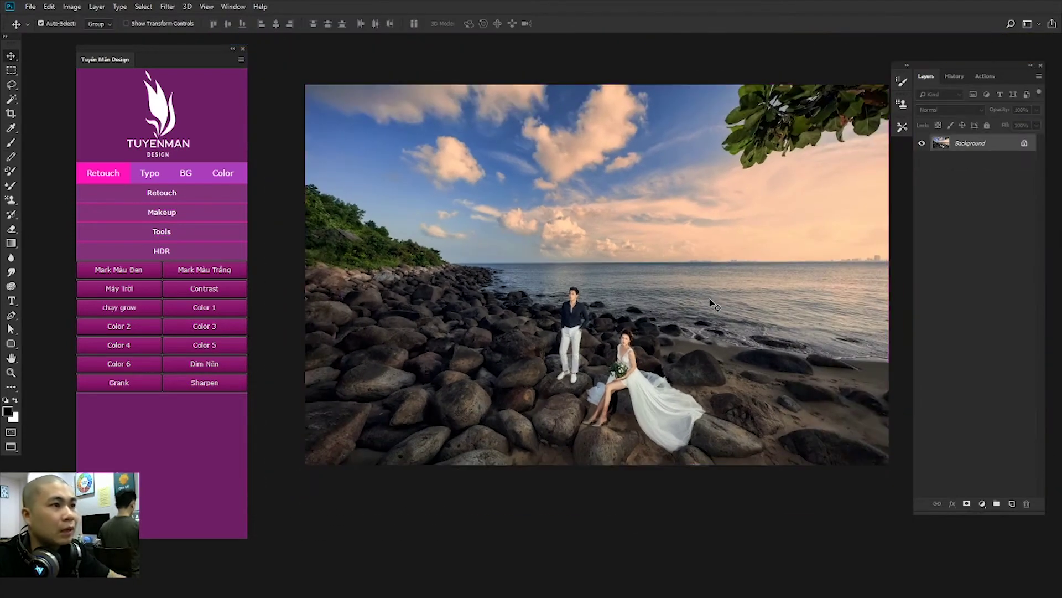
Step: Save the photo as HDR 07.jpg, then open HDR 07.cr2 with Camera Raw defaults
key(ctrl+shift+s)
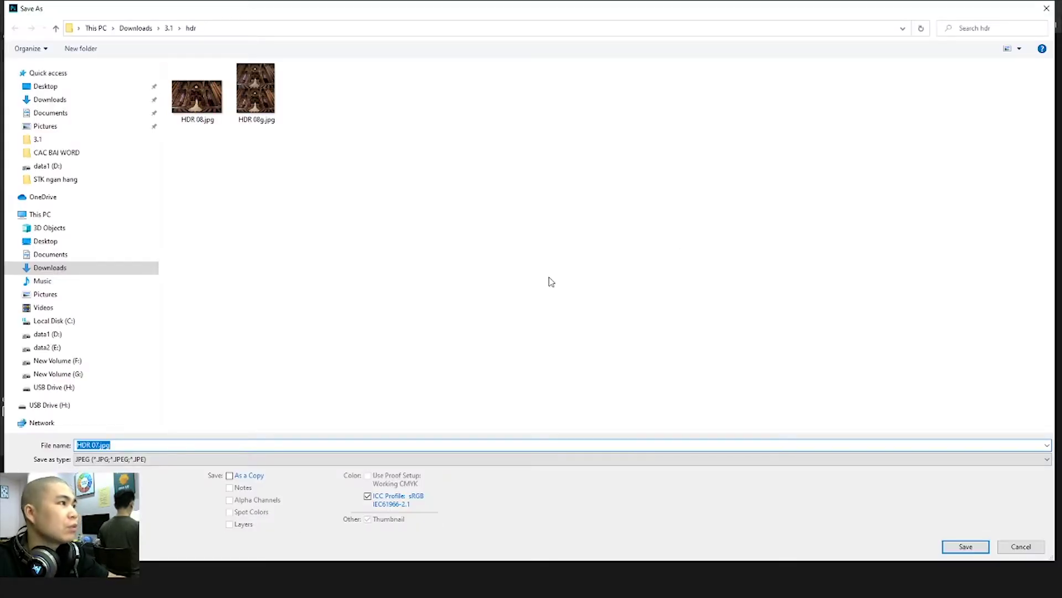
key(Return)
key(Return)
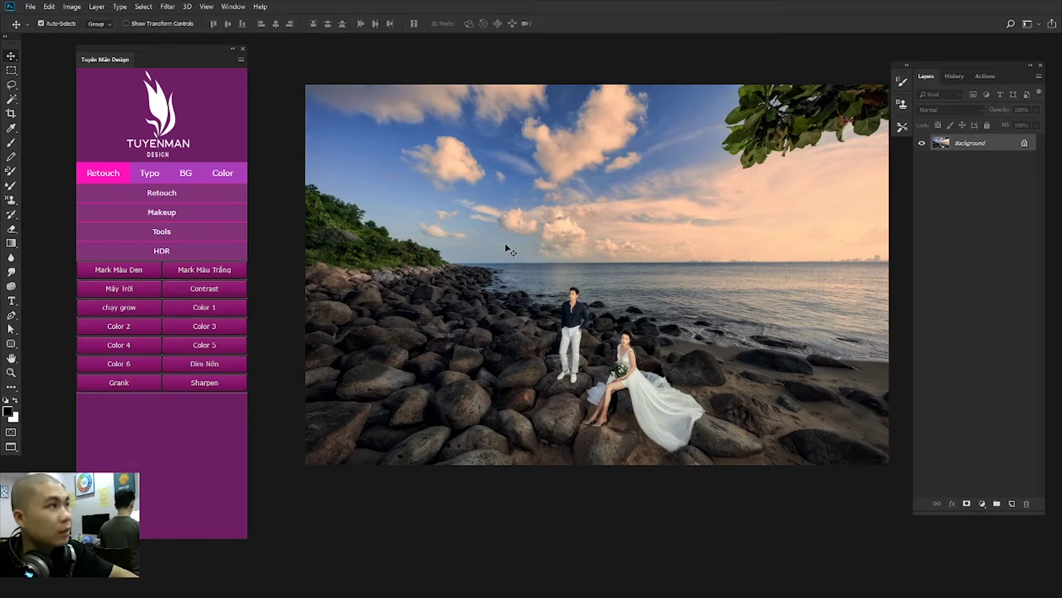
key(ctrl+o)
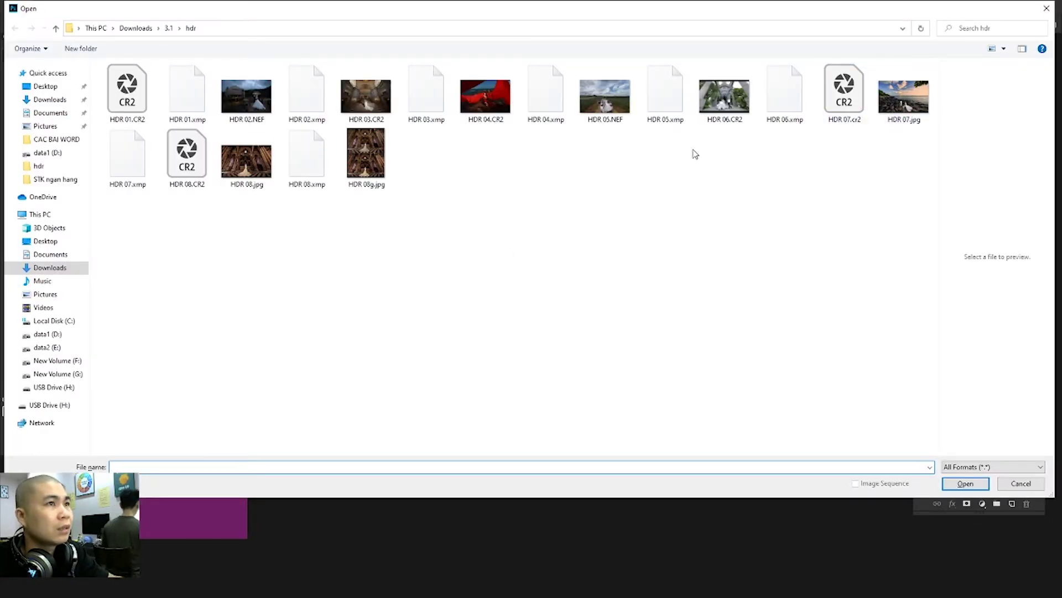
double_click(855, 110)
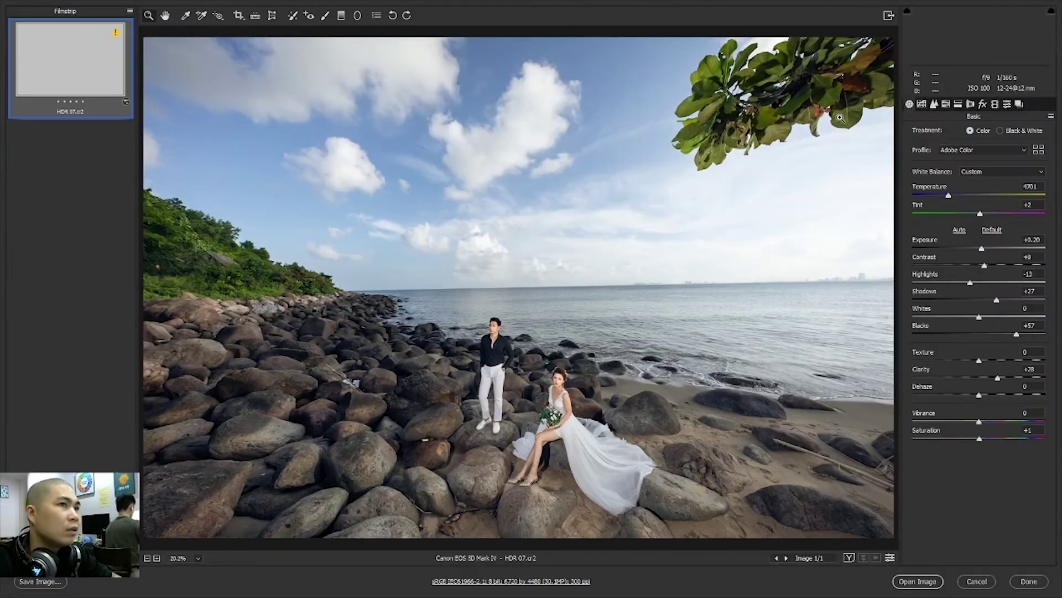
click(1051, 116)
click(974, 135)
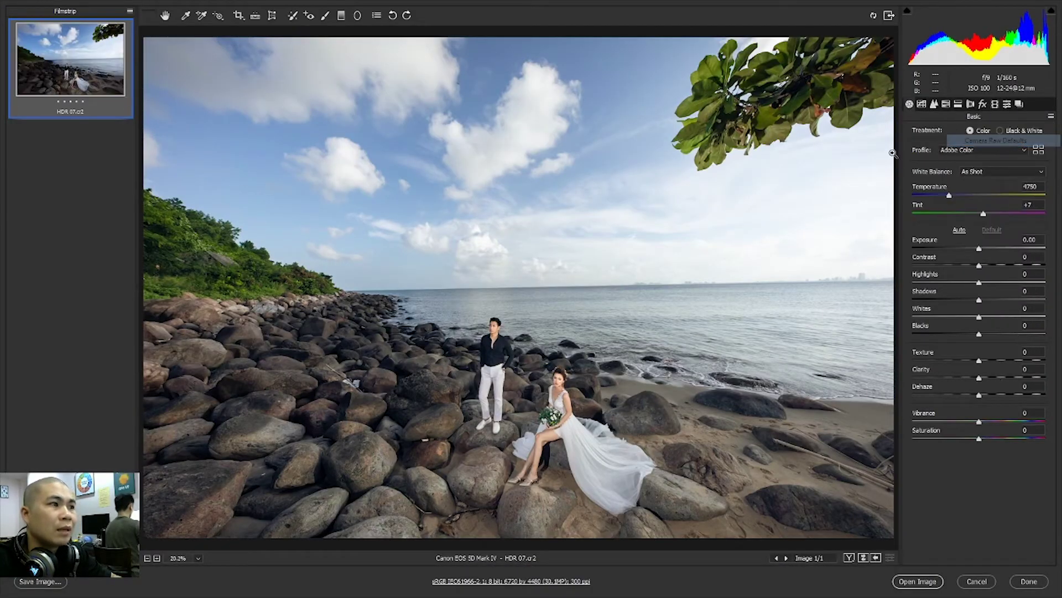
click(917, 584)
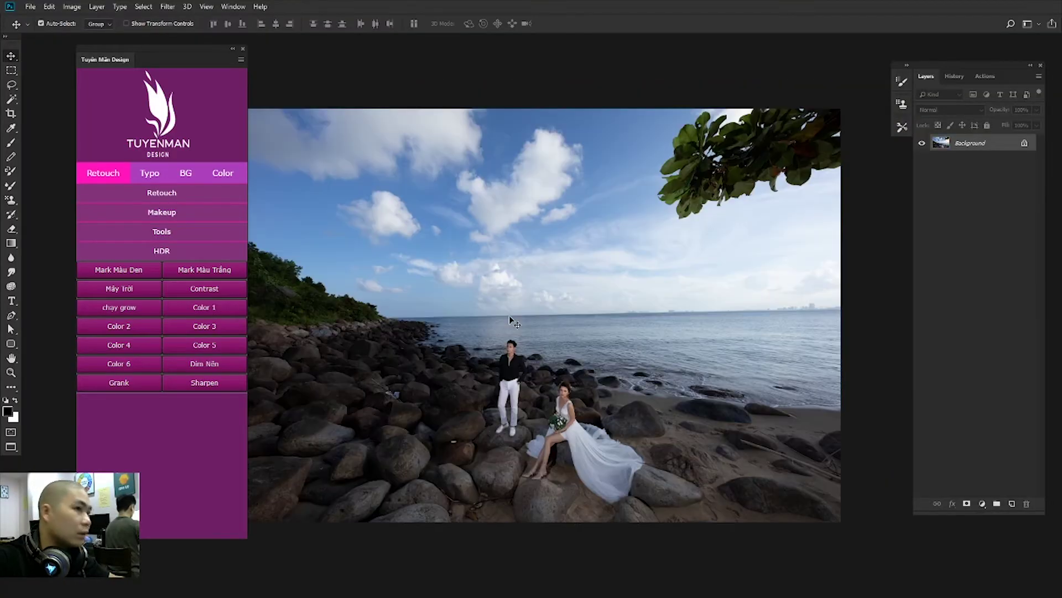
Step: Extend the canvas downward with the crop tool to add a white area below the photo
scroll(509, 316, down, 2)
scroll(509, 315, down, 2)
key(f)
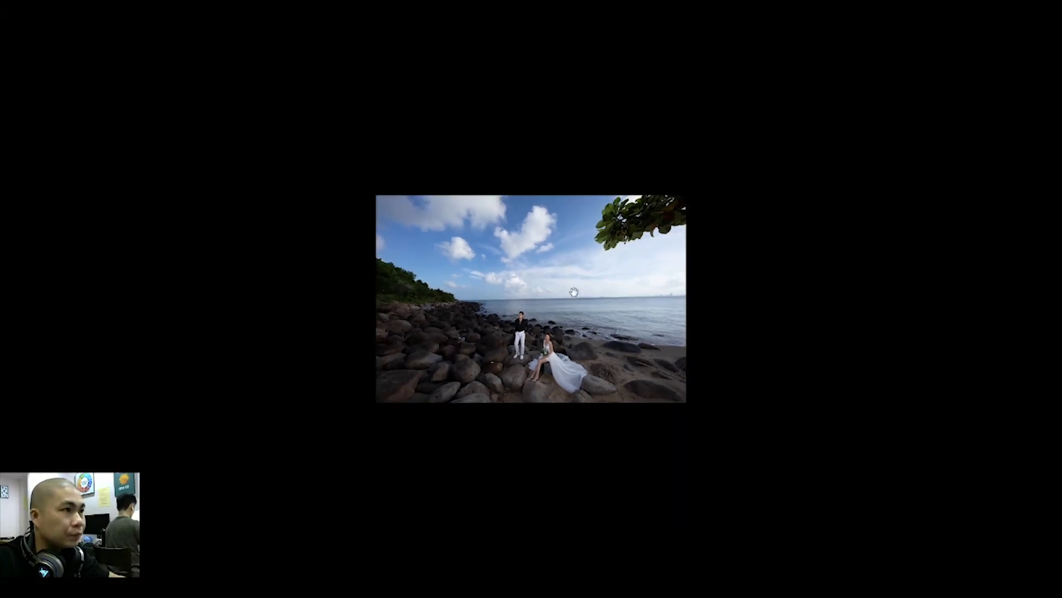
key(f)
key(c)
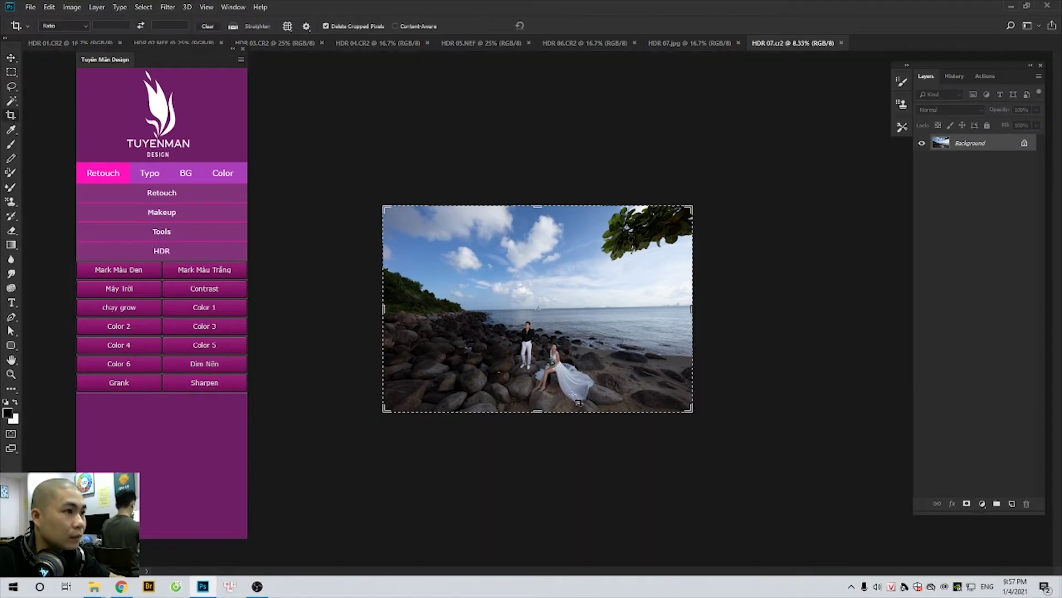
drag(538, 412, 558, 522)
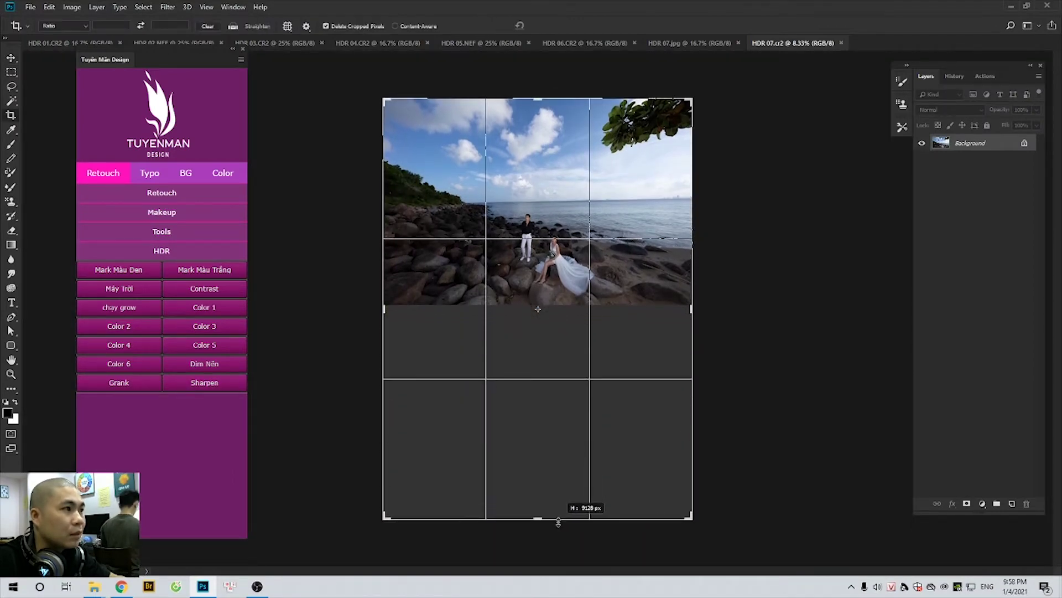
key(Return)
Step: Bring the edited HDR 07.jpg image into the white area and scale it to full width
key(f)
key(f)
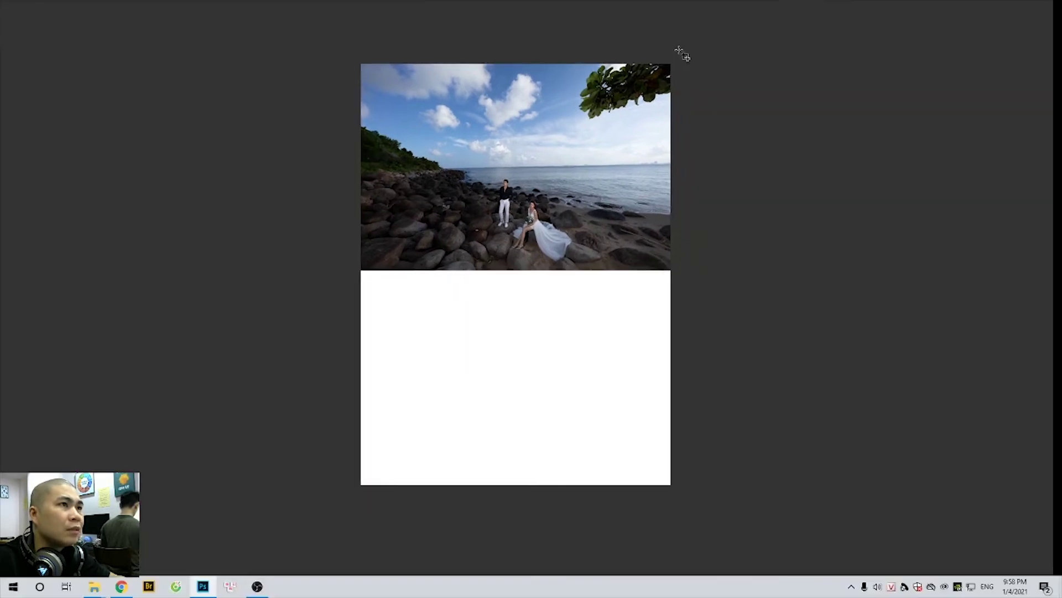
key(f)
click(708, 43)
scroll(620, 257, down, 1)
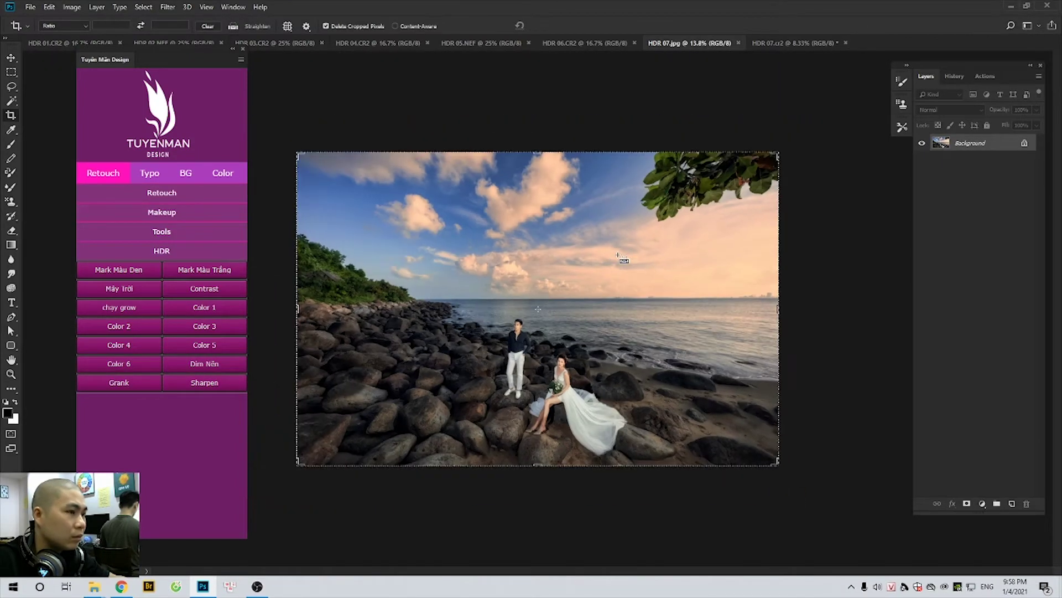
click(783, 47)
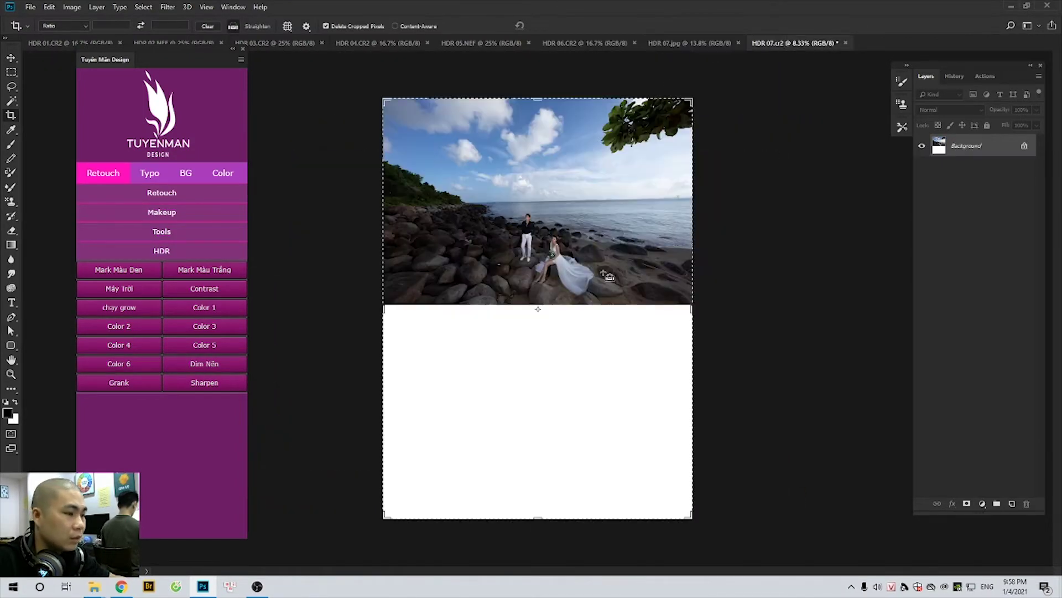
mouse_move(608, 275)
mouse_down()
mouse_move(586, 293)
mouse_move(589, 393)
mouse_up()
key(ctrl+t)
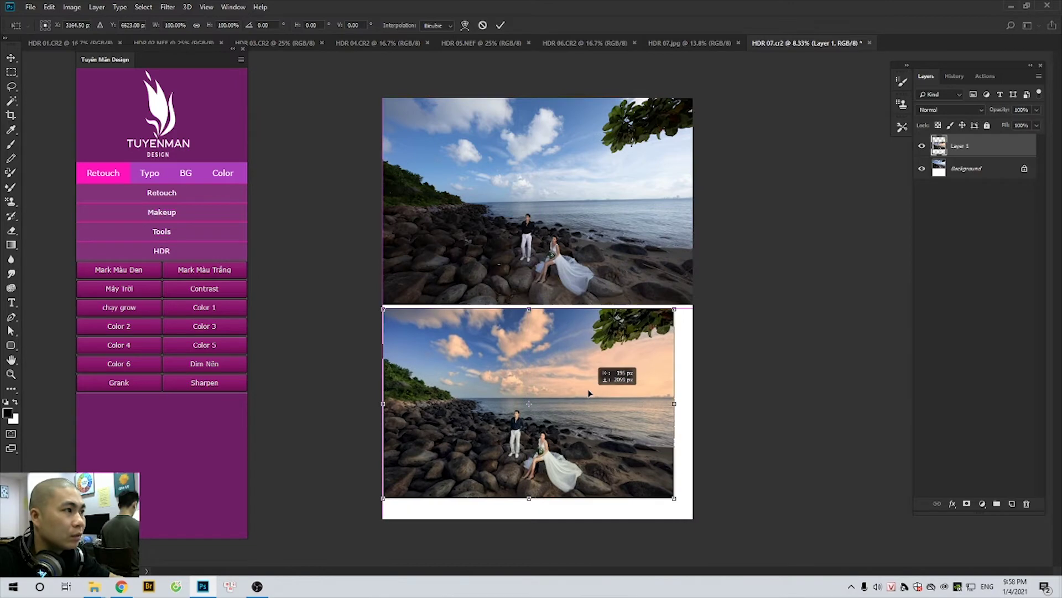
drag(682, 504, 690, 516)
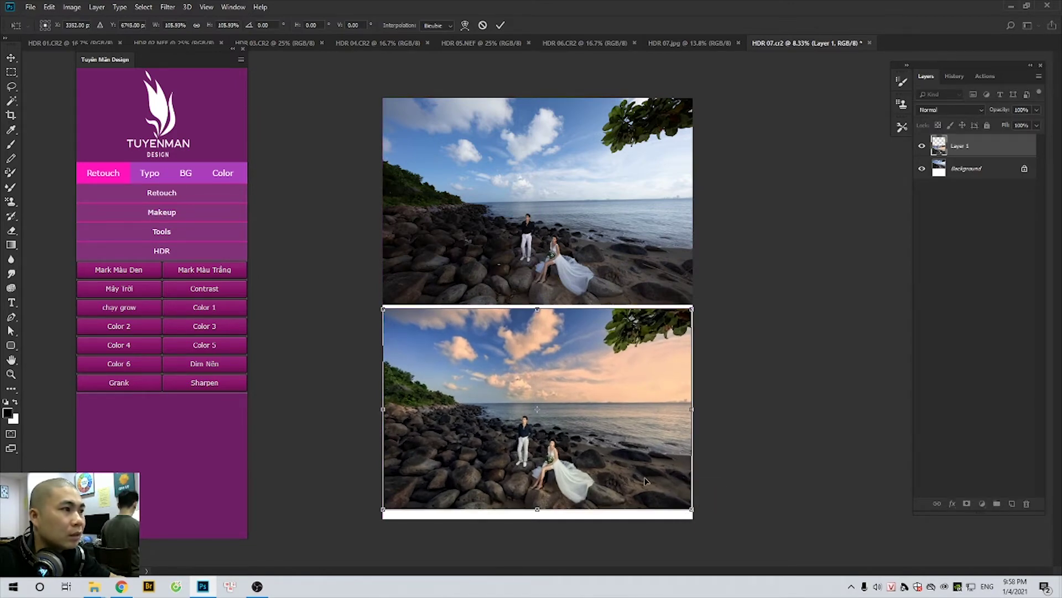
key(Return)
Step: Nudge the lower photo up to close the gap between the two images
key(c)
scroll(645, 480, up, 3)
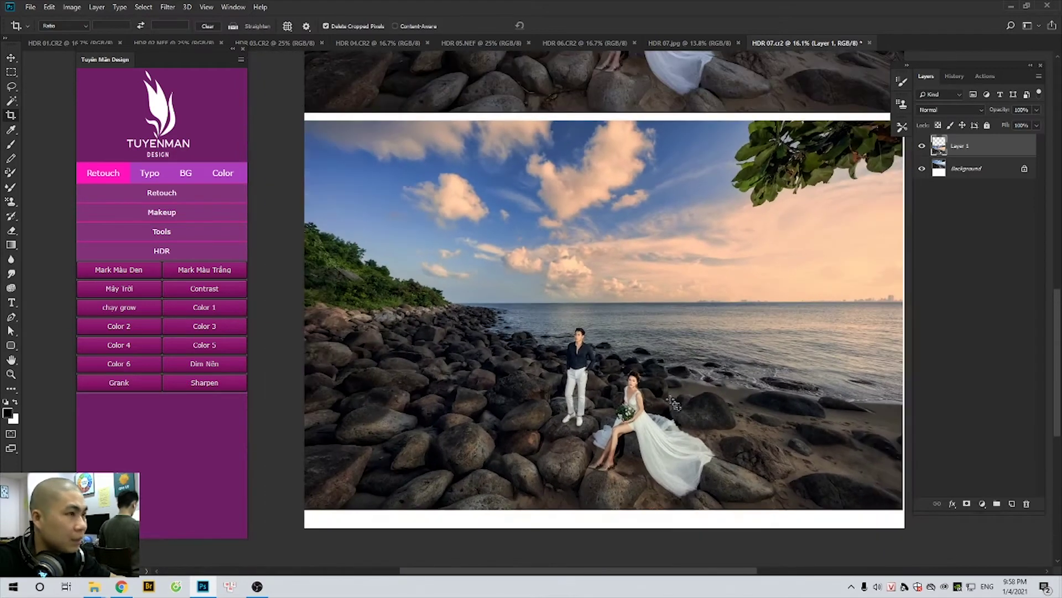
scroll(674, 406, down, 1)
key(shift+c)
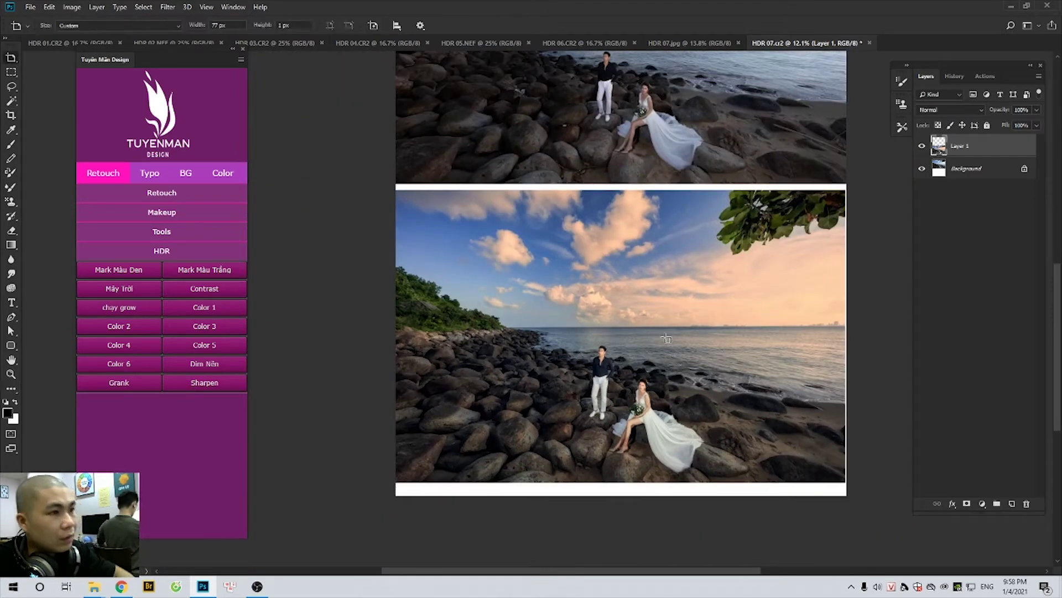
key(v)
key(shift+Up)
key(shift+Up)
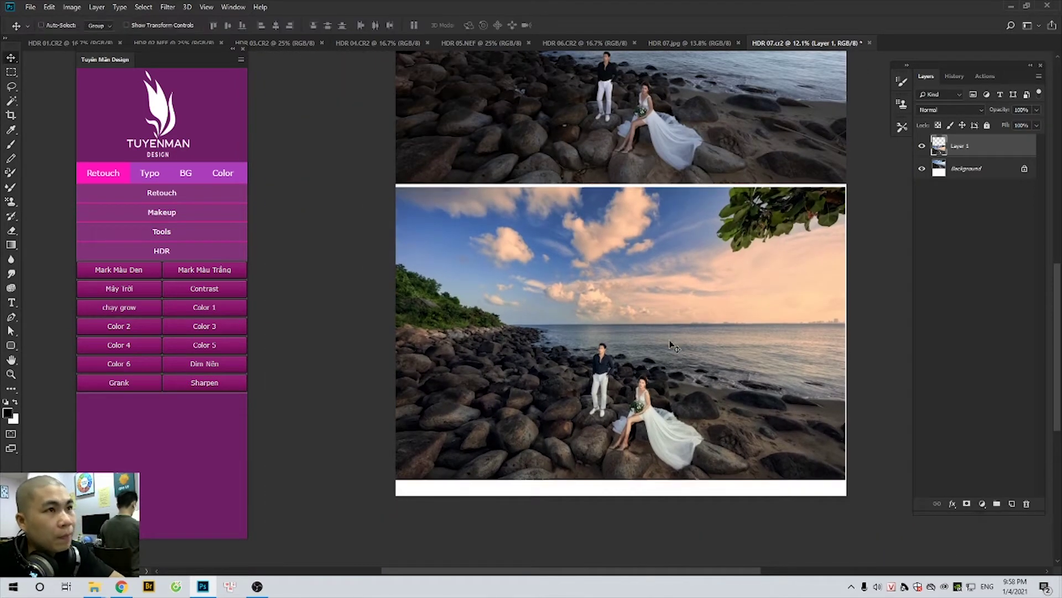
key(shift+Up)
key(shift+Up)
key(shift+Up)
key(shift+Up)
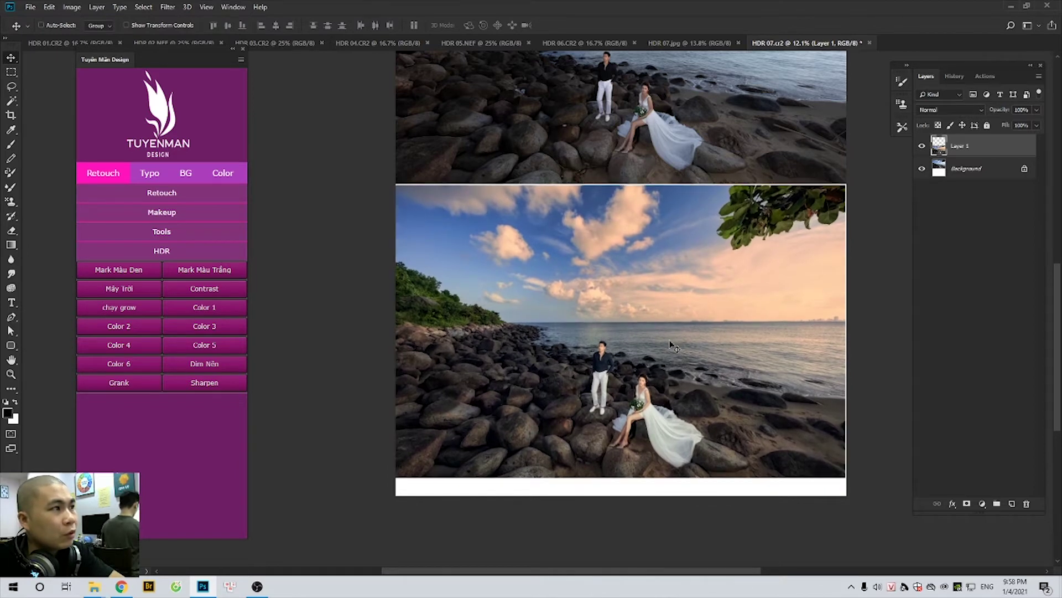
key(shift+v)
Step: Crop off the remaining white strip and fit the composite on screen
key(c)
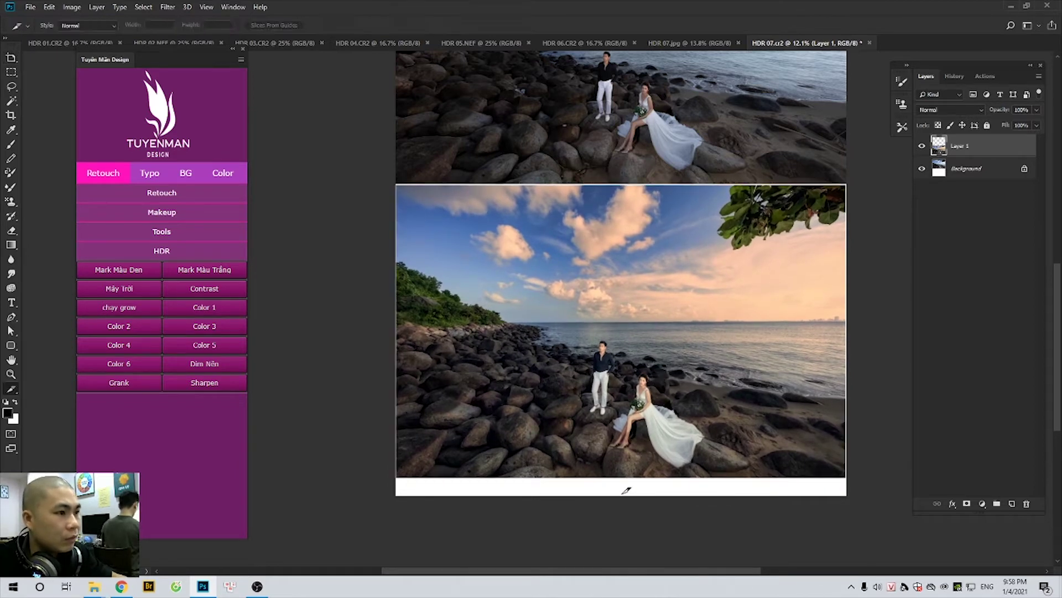
key(shift+c)
drag(621, 495, 620, 487)
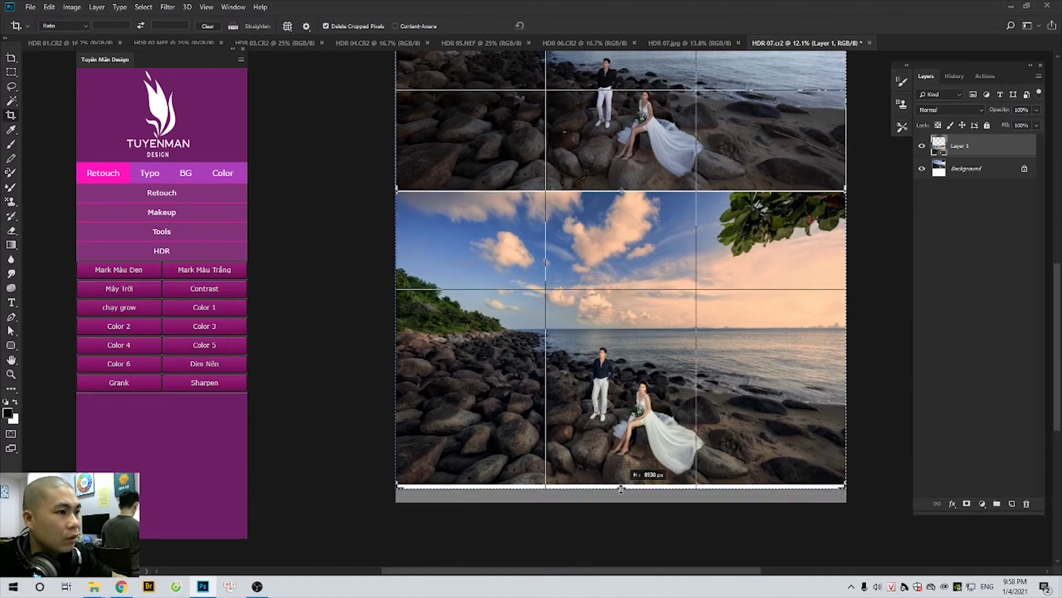
key(Return)
scroll(642, 477, up, 3)
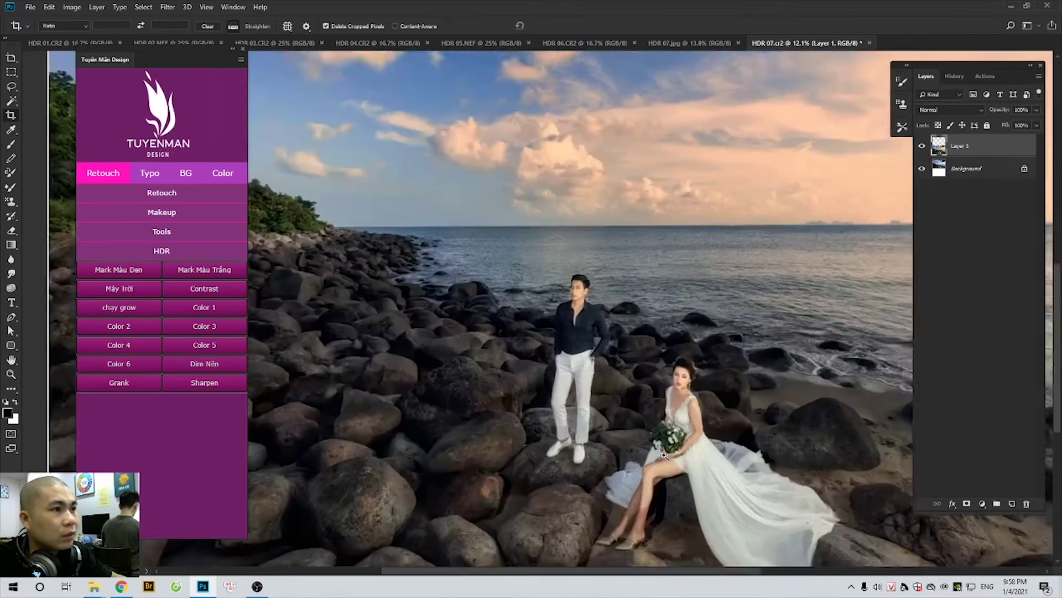
scroll(642, 477, up, 2)
right_click(628, 330)
click(648, 333)
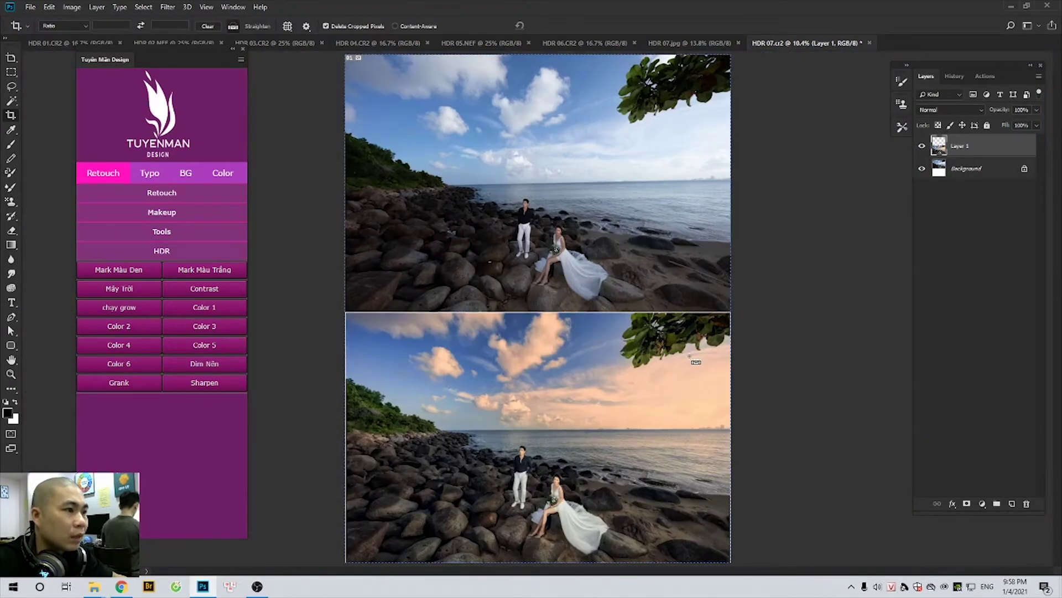
scroll(696, 362, down, 1)
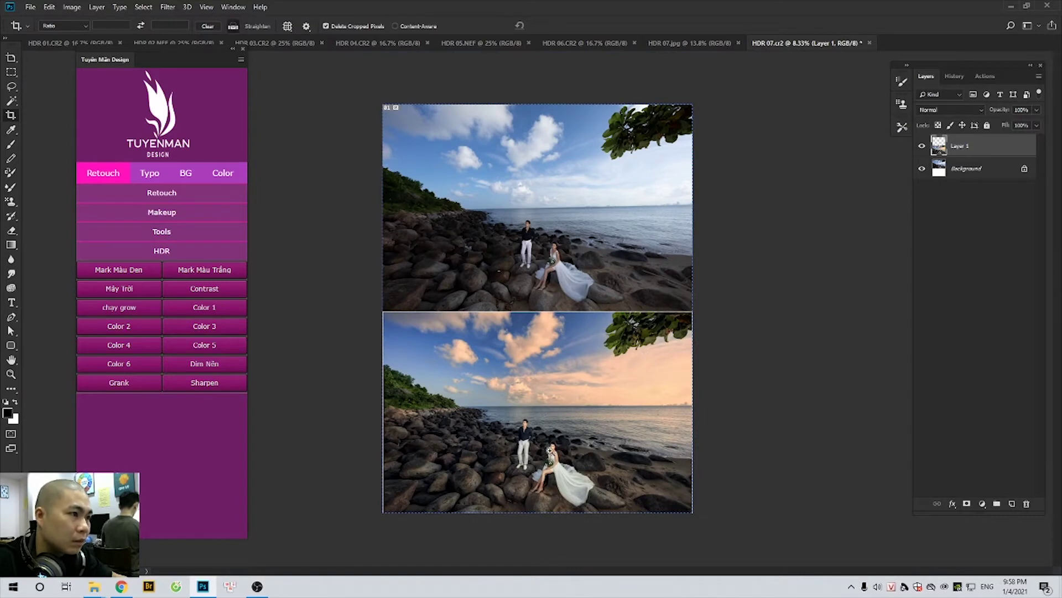
scroll(549, 450, up, 1)
Step: Flatten and save the composite as HDR 07f.jpg, keeping HDR 07.jpg, then close it
key(ctrl+e)
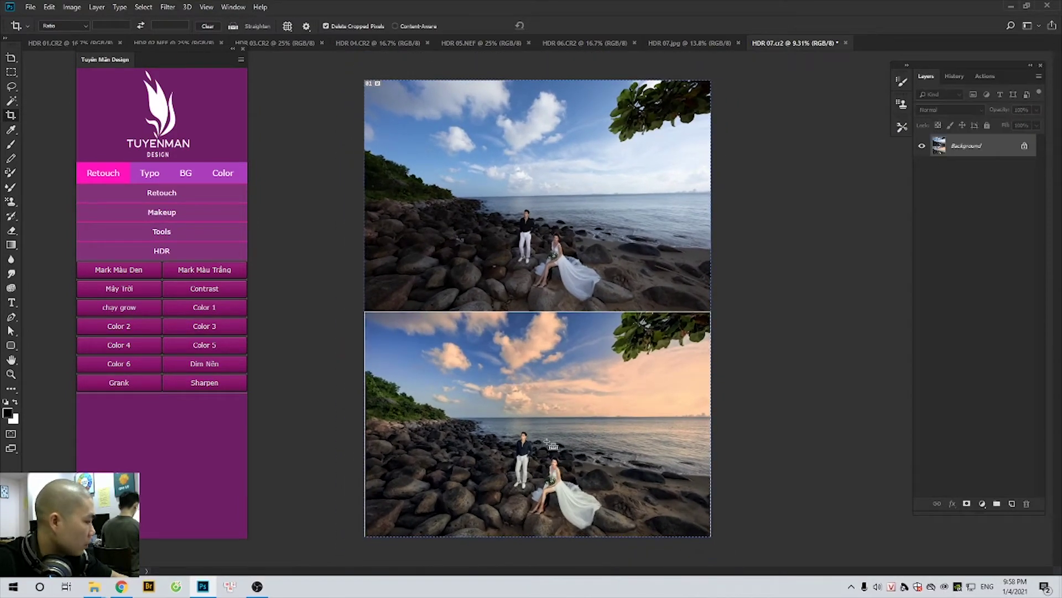
key(ctrl+shift+s)
key(Return)
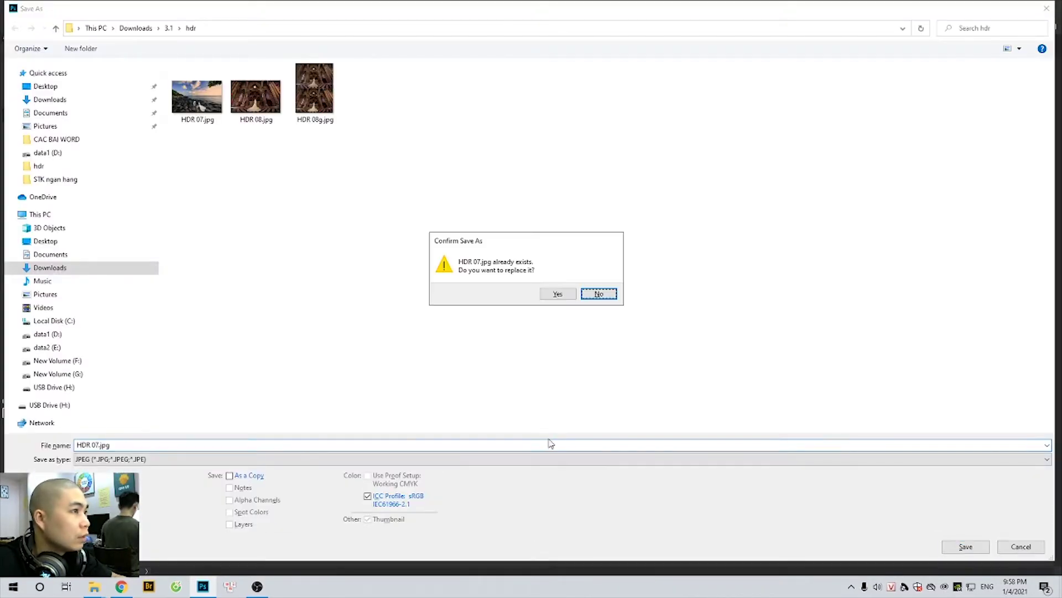
click(598, 293)
text(1)
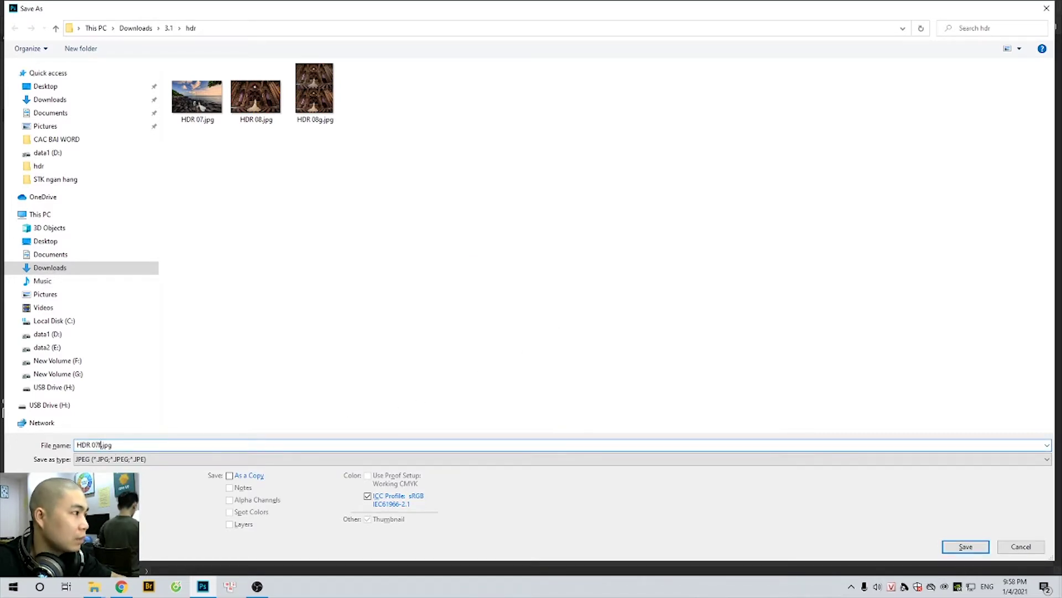
key(Return)
key(Return)
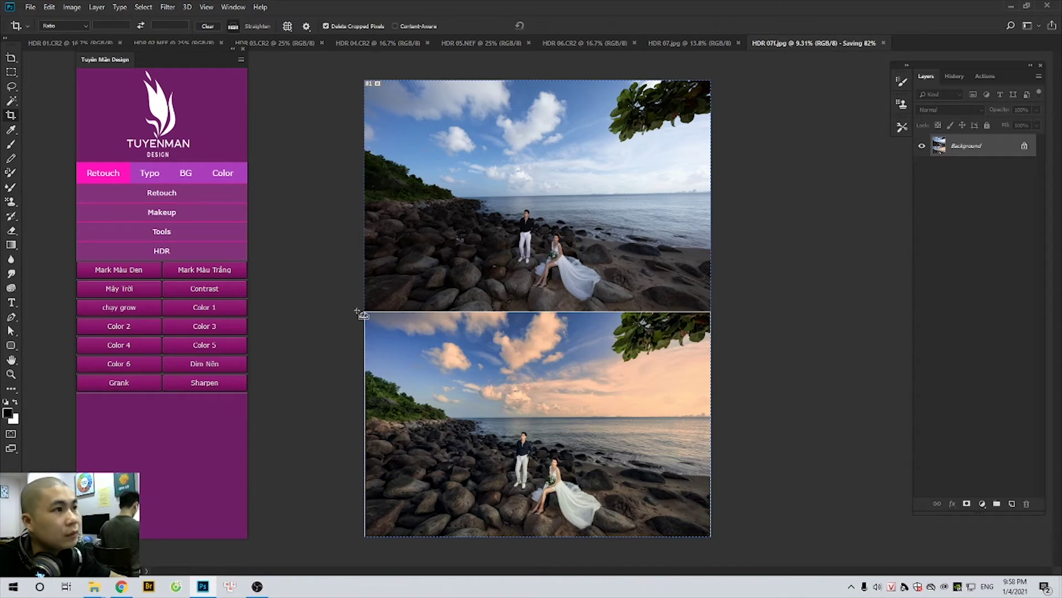
key(ctrl+w)
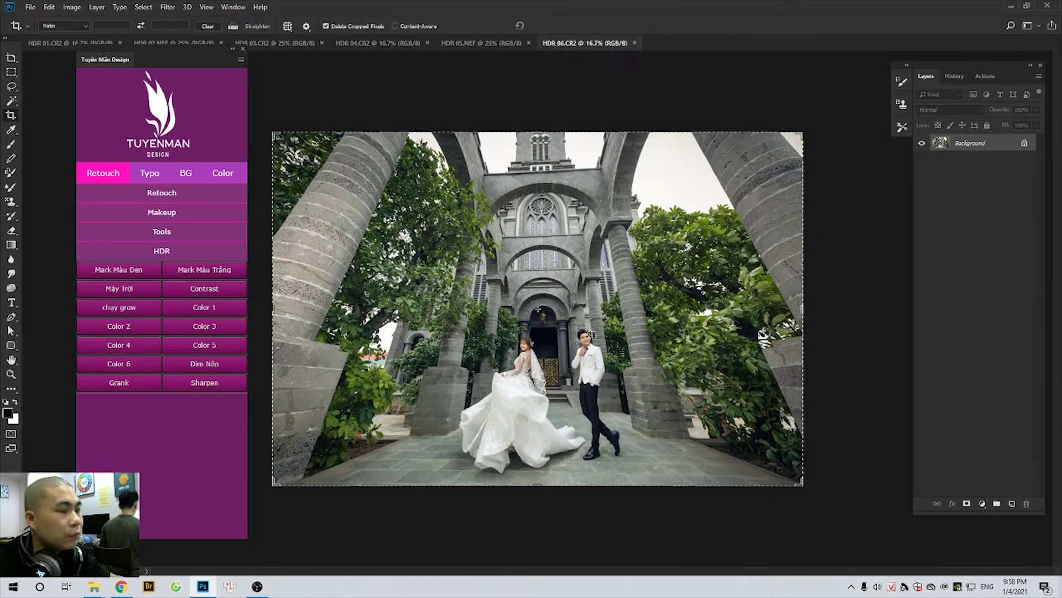
Step: Zoom in to inspect the bride and couple in the church photo, refitting in between
key(shift+c)
drag(526, 315, 703, 327)
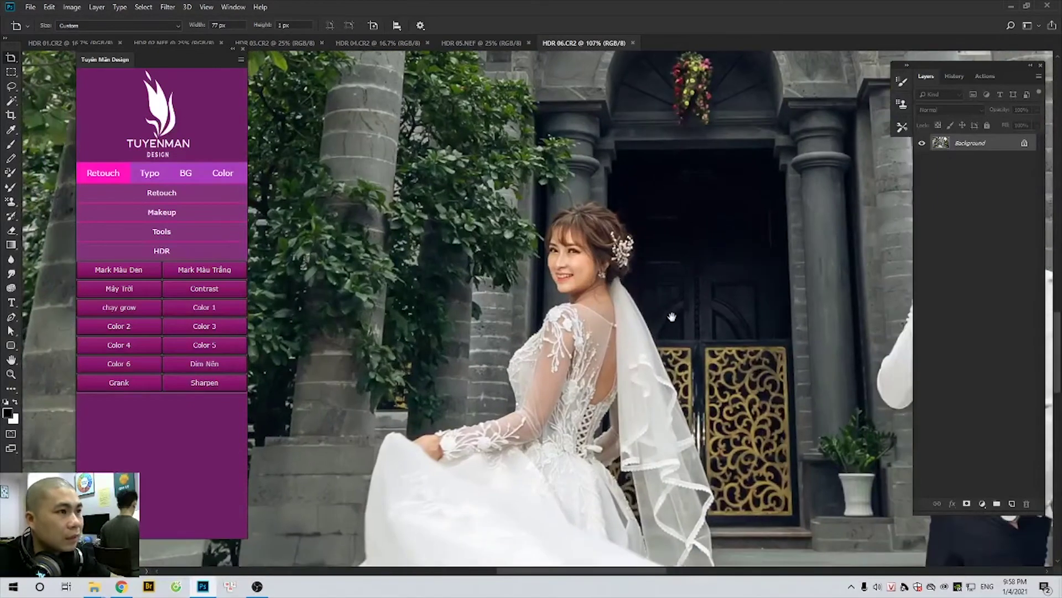
right_click(703, 328)
click(703, 326)
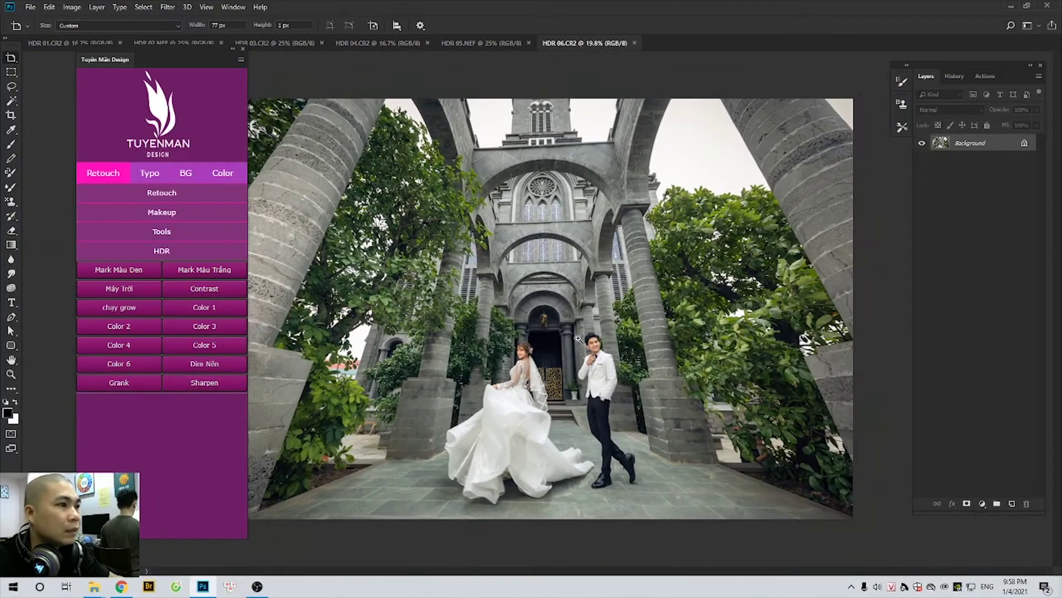
scroll(624, 326, up, 3)
drag(624, 327, 691, 345)
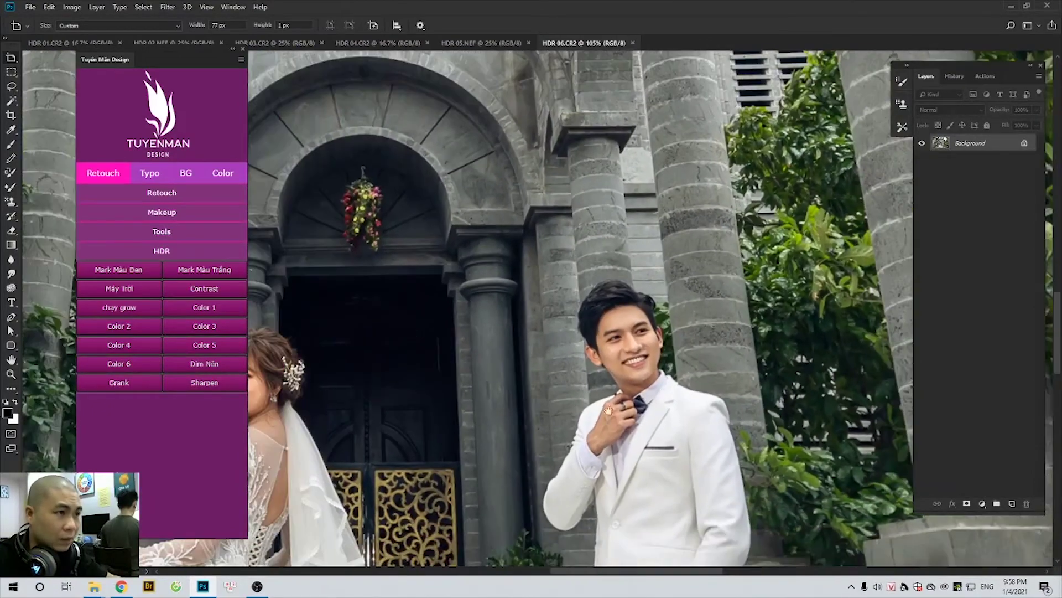
scroll(691, 346, down, 3)
scroll(689, 350, down, 1)
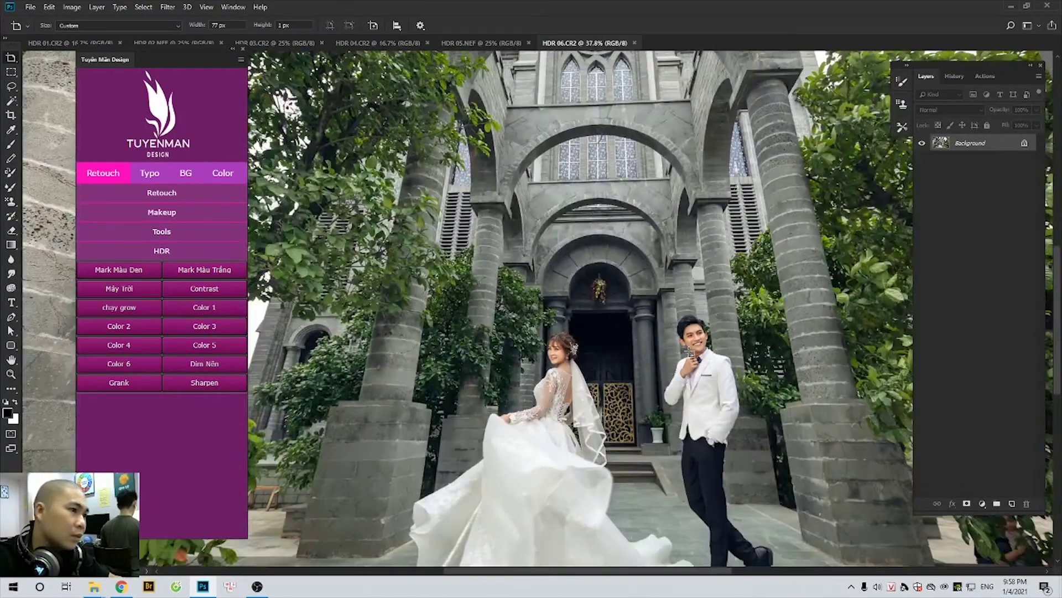
scroll(689, 351, up, 1)
scroll(685, 354, down, 2)
scroll(684, 350, down, 1)
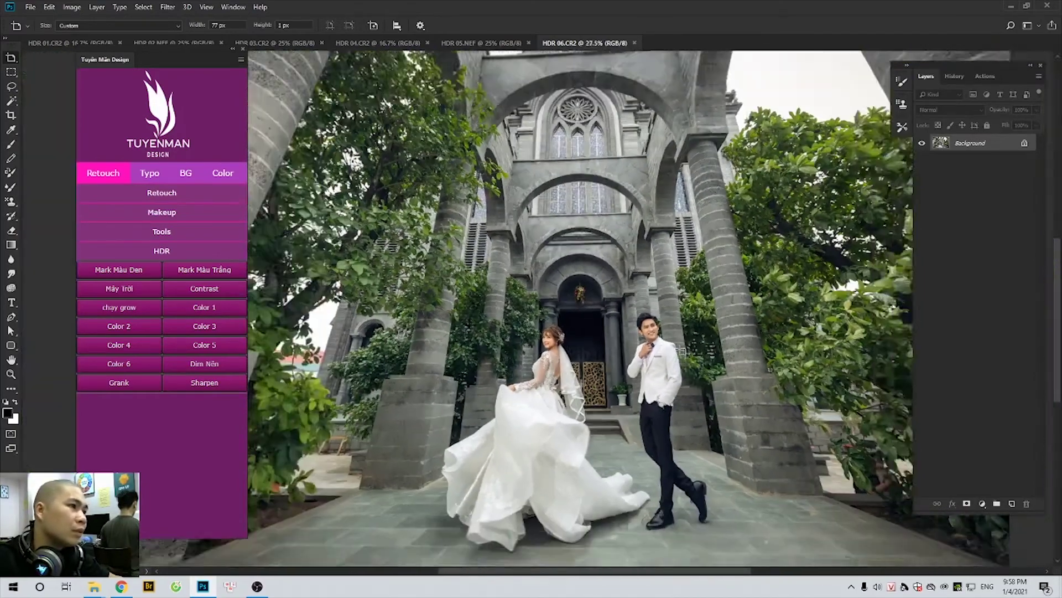
Step: Dock the Tuyen Man Design panel on the right beside the Layers panel
drag(231, 57, 831, 61)
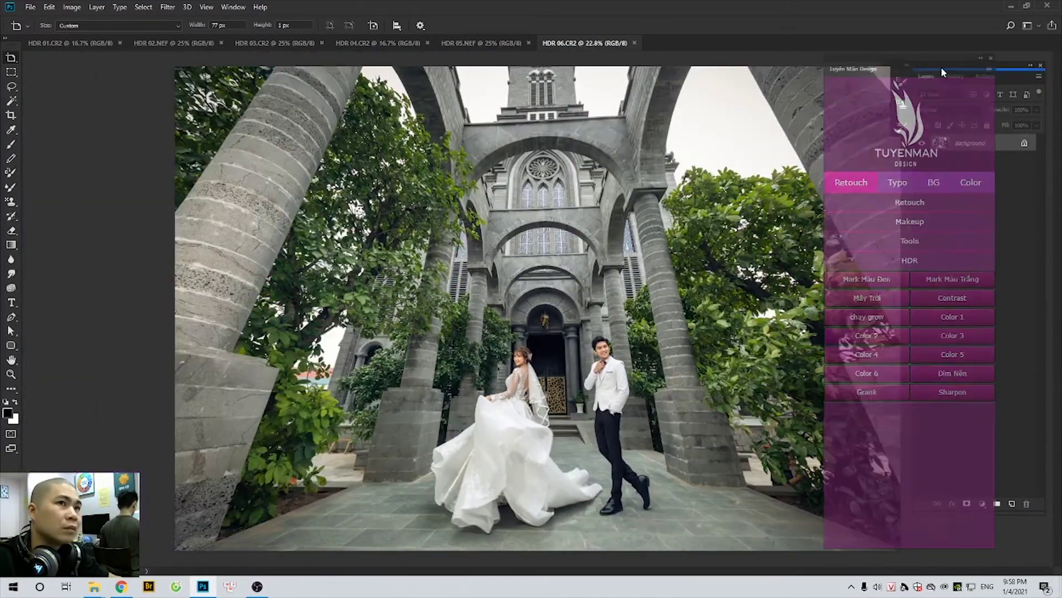
drag(1001, 63, 971, 38)
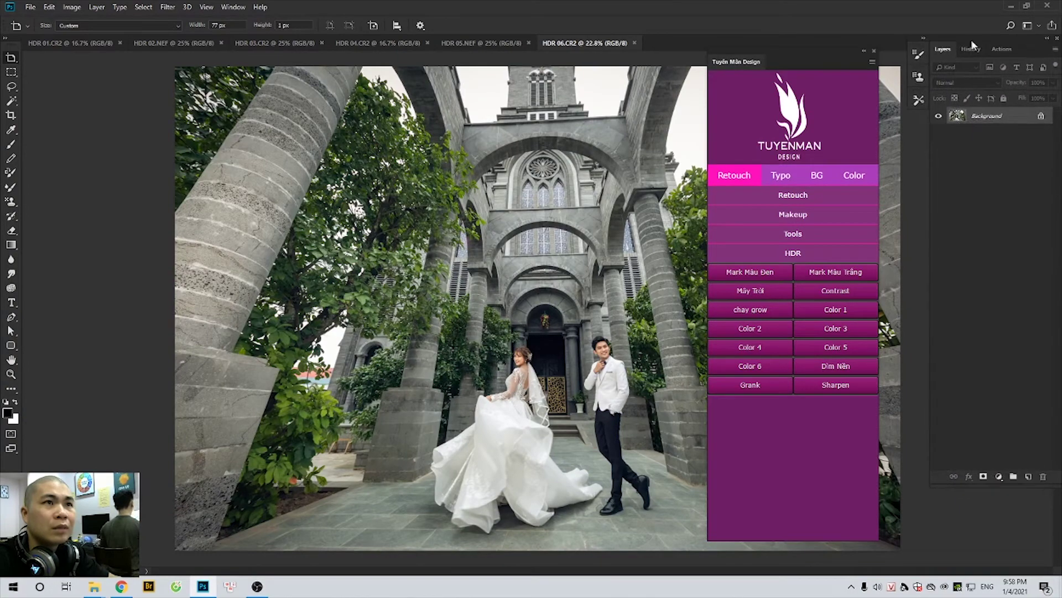
drag(804, 61, 873, 58)
scroll(567, 357, up, 3)
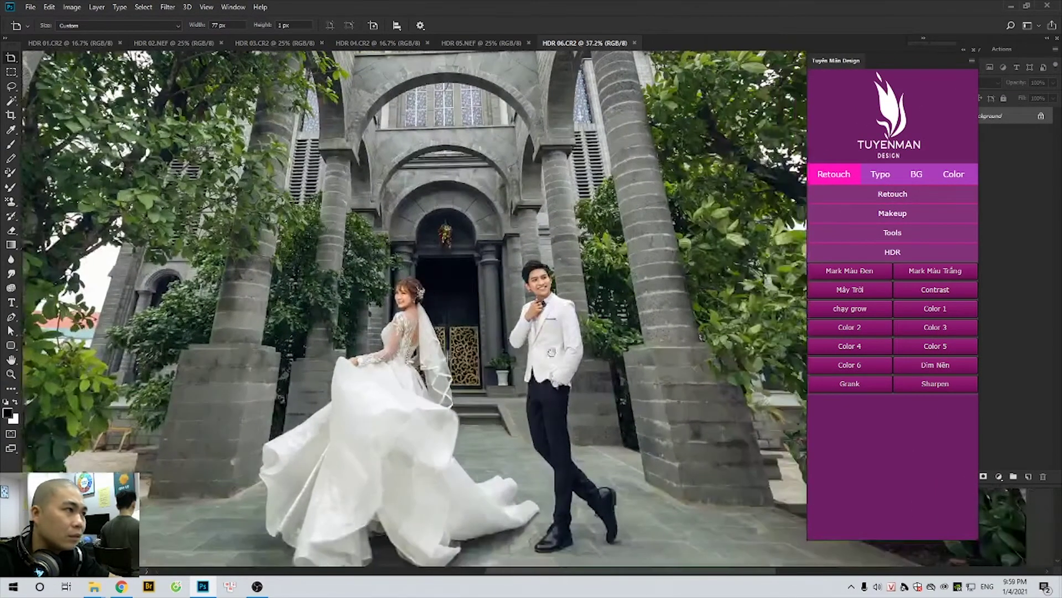
scroll(558, 348, up, 2)
scroll(551, 338, down, 3)
scroll(547, 335, down, 2)
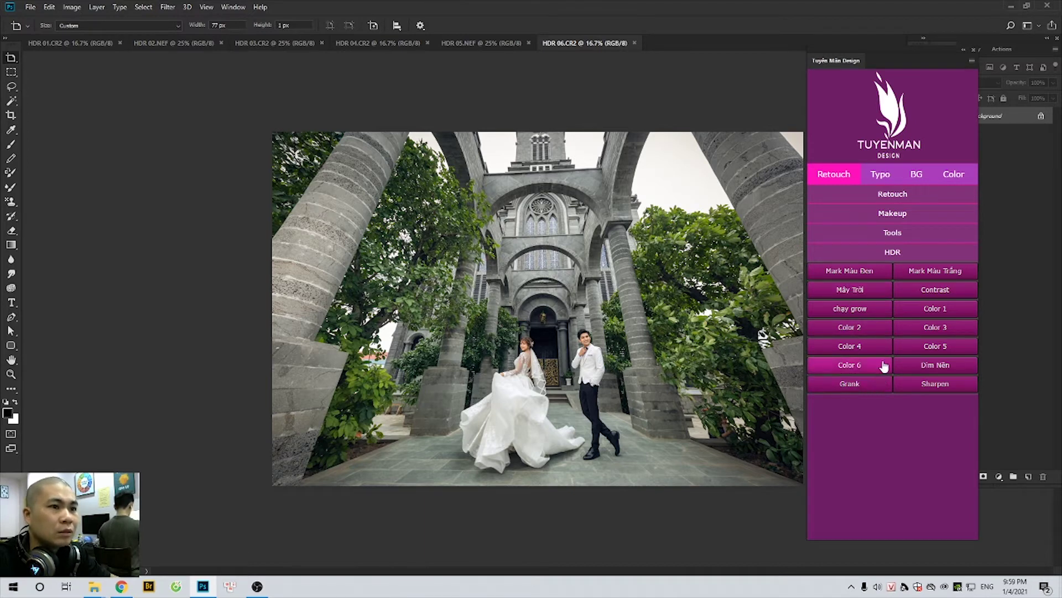
Step: Run the Màu Background colour action from the panel's Tools group on the church photo
click(891, 198)
click(911, 308)
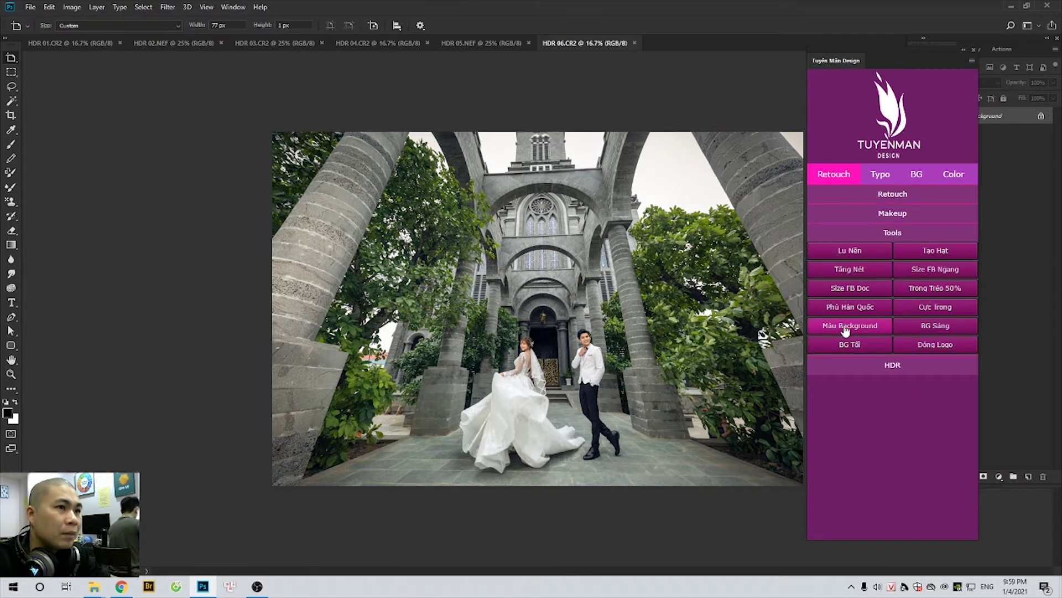
click(848, 329)
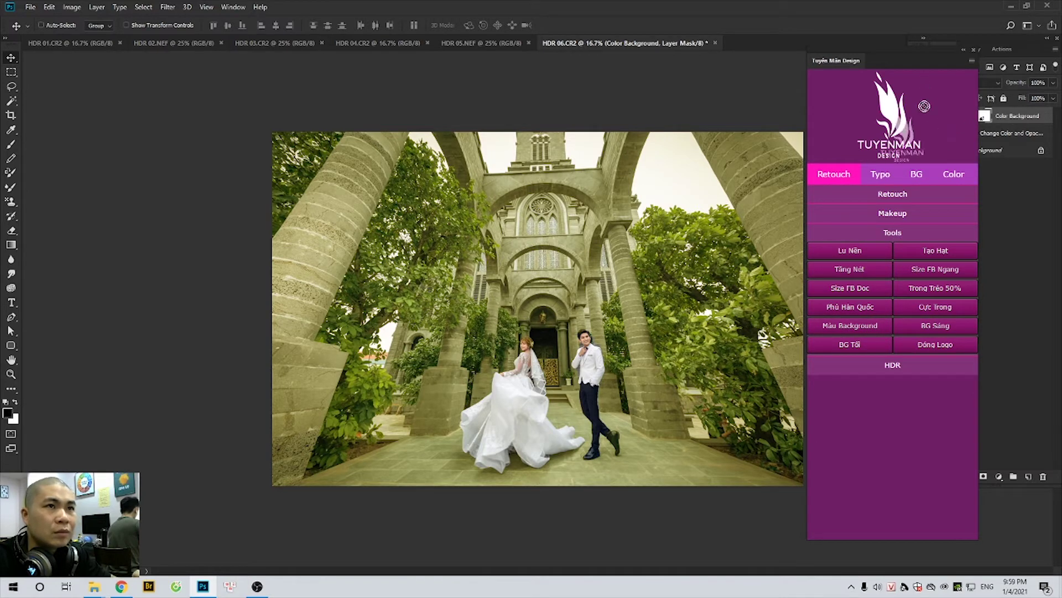
drag(920, 62, 873, 260)
Step: Give the Change Color fill a warm orange tint, then delete the Color Background group
double_click(965, 133)
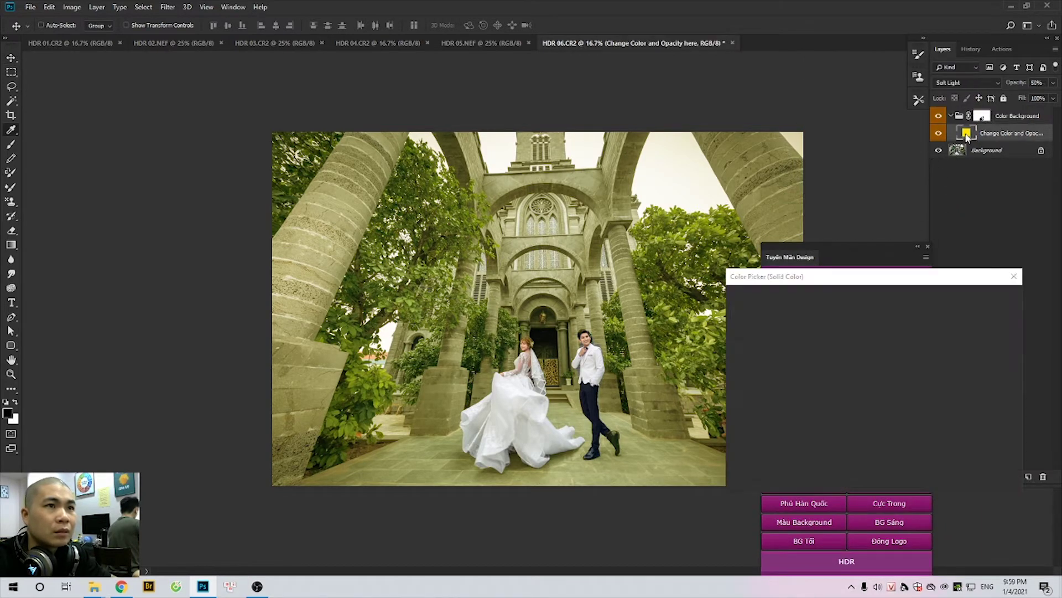
mouse_move(855, 373)
mouse_down()
mouse_move(866, 308)
mouse_move(858, 387)
mouse_move(748, 334)
mouse_move(800, 306)
mouse_up()
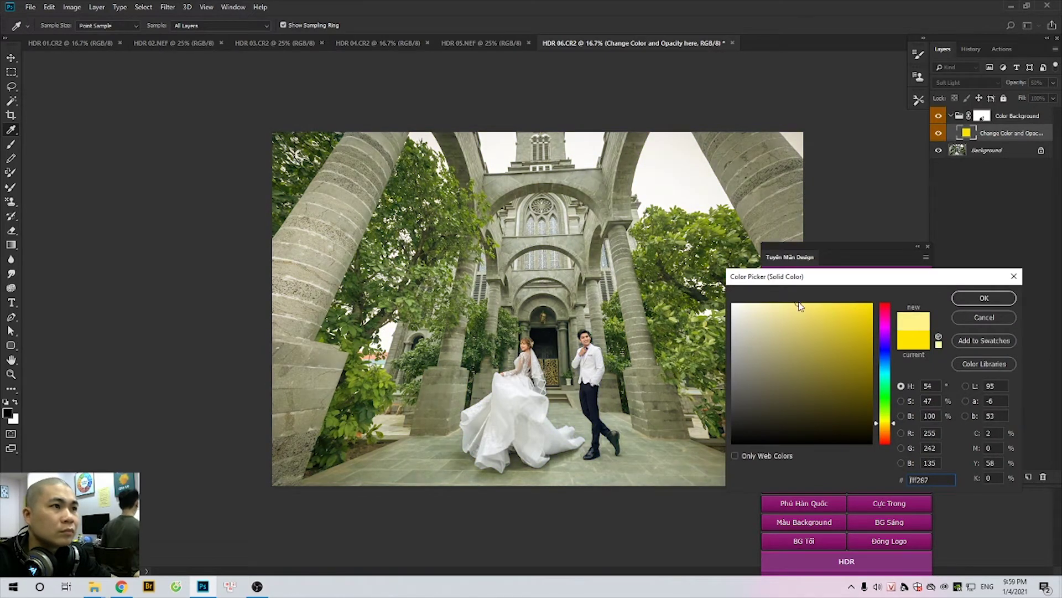
drag(893, 385, 893, 431)
click(774, 358)
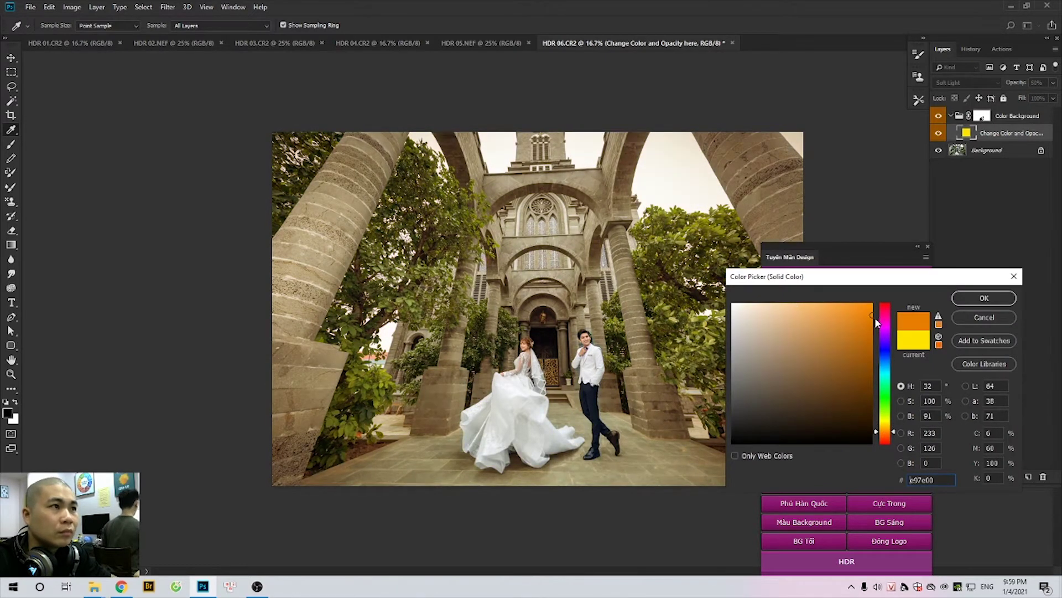
click(847, 322)
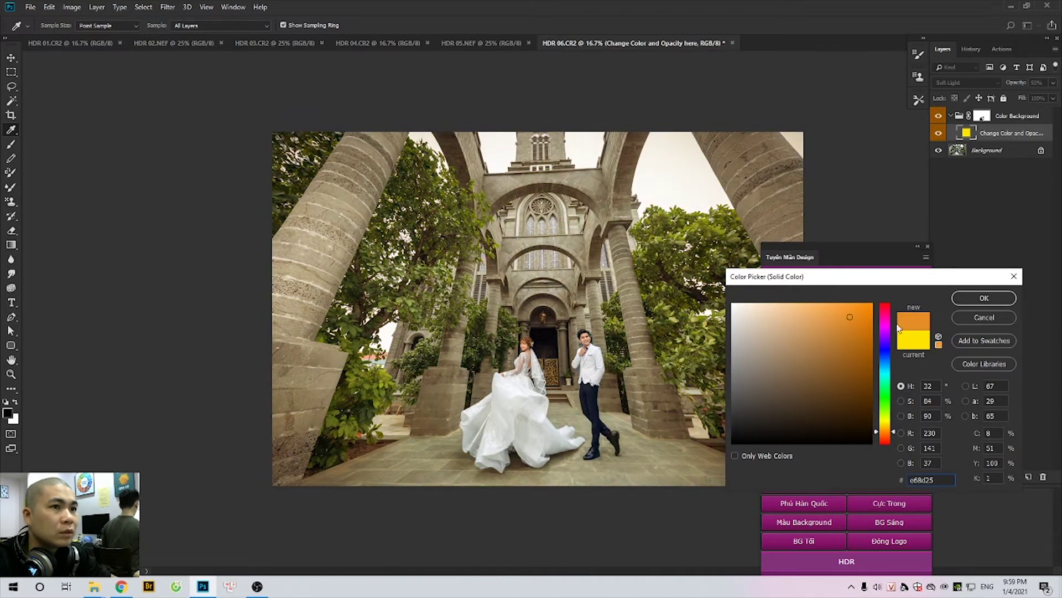
click(984, 320)
drag(819, 257, 154, 161)
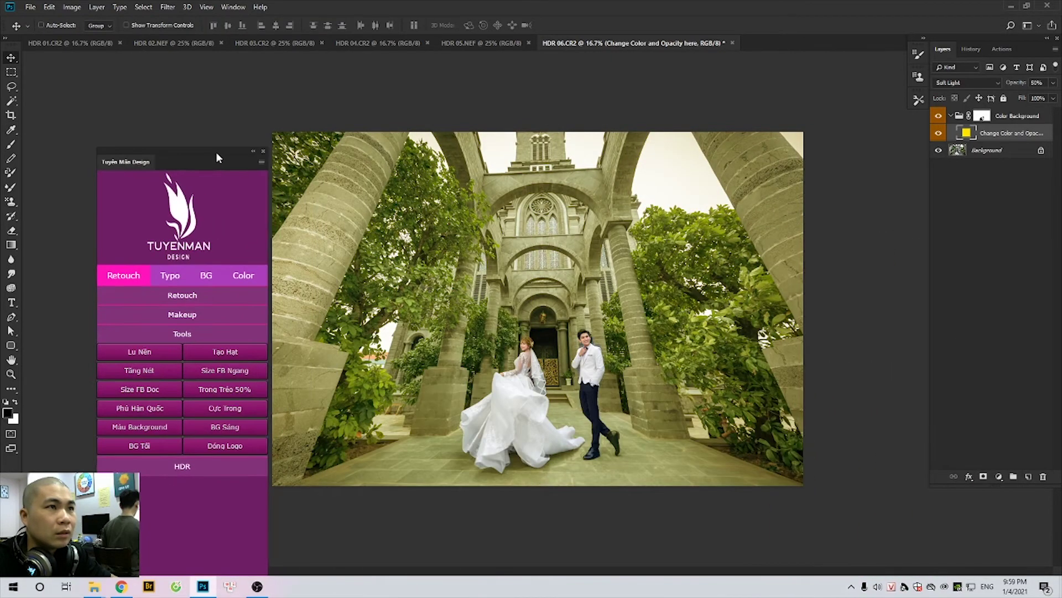
key(Delete)
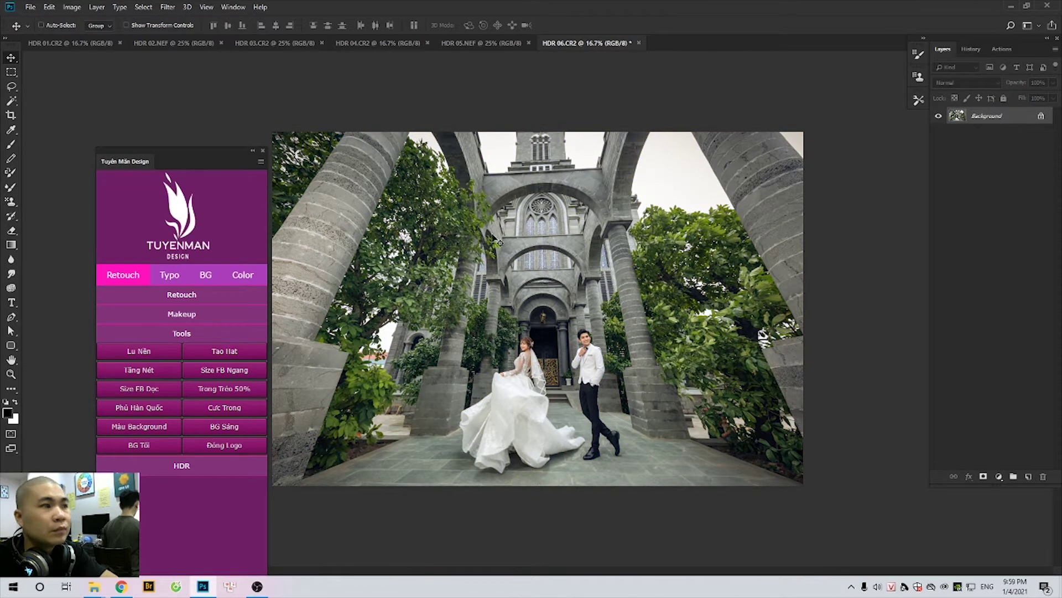
click(188, 466)
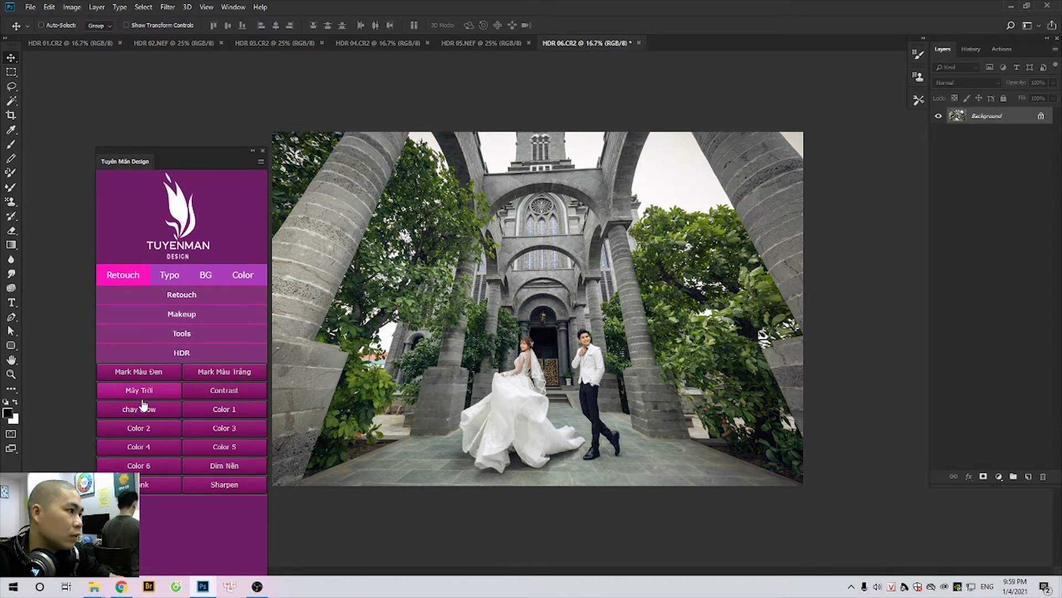
click(143, 406)
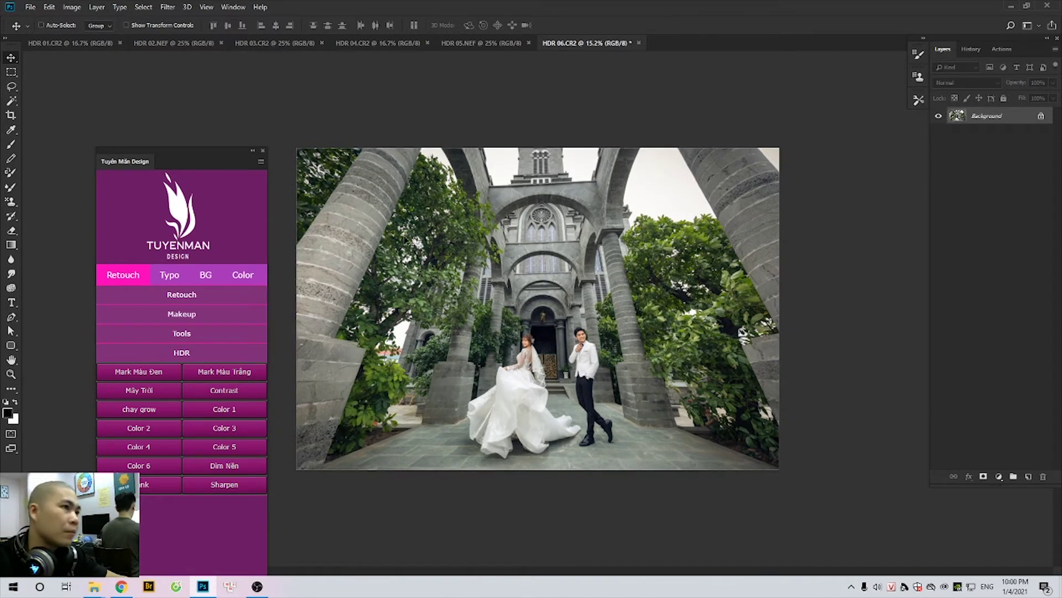
click(178, 332)
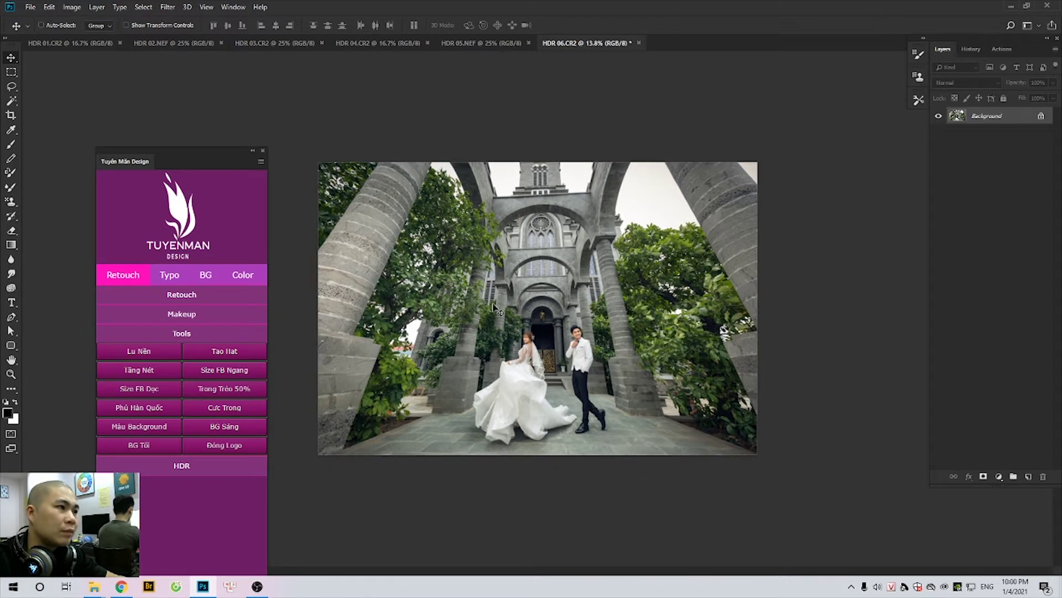
Step: Apply the BG Tối darken-background action to the church photo
click(142, 446)
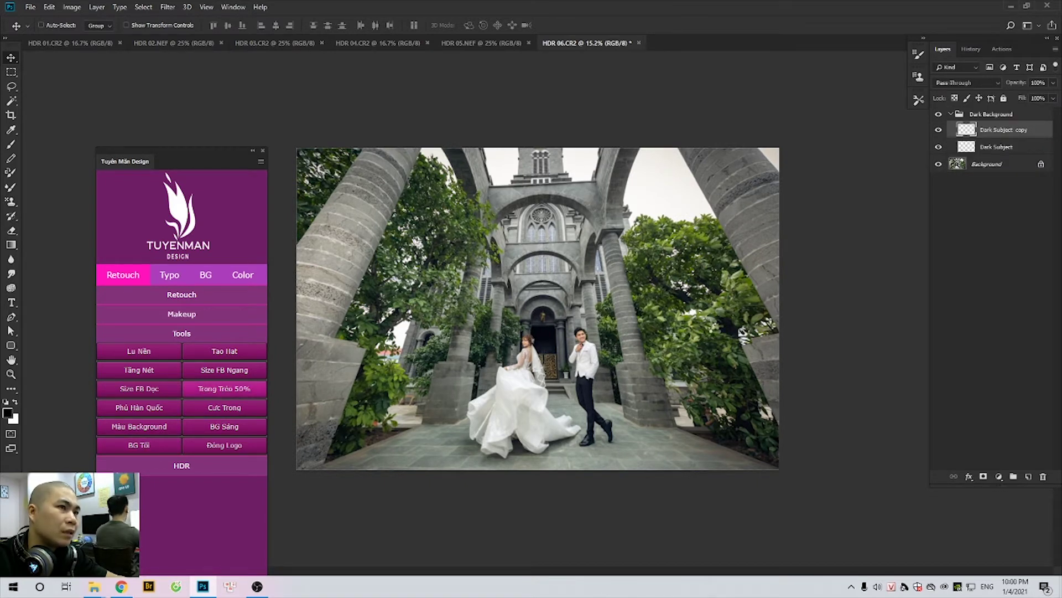
scroll(508, 401, up, 3)
scroll(627, 297, down, 2)
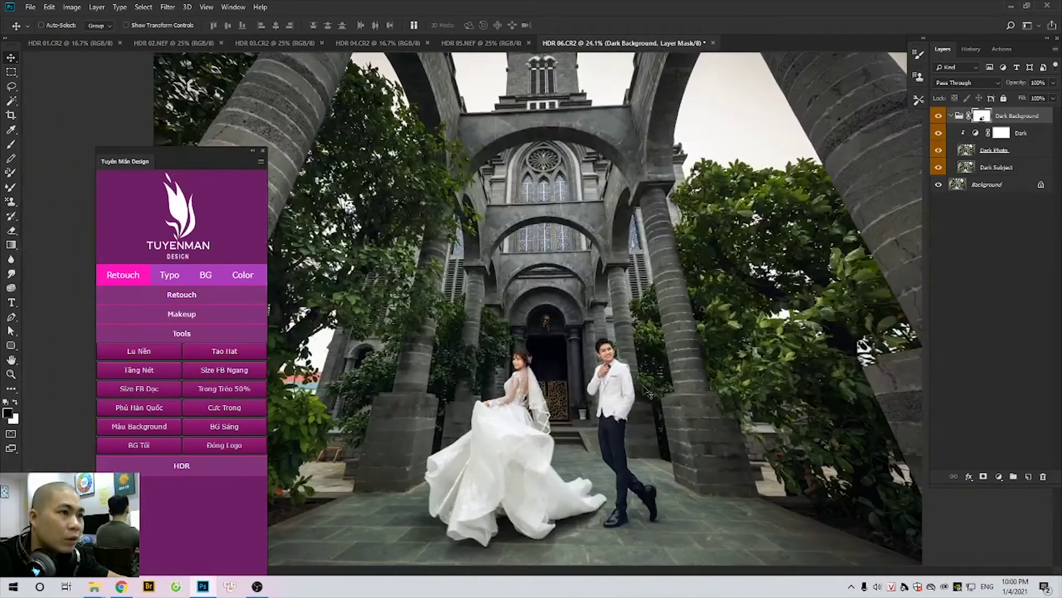
scroll(506, 367, up, 1)
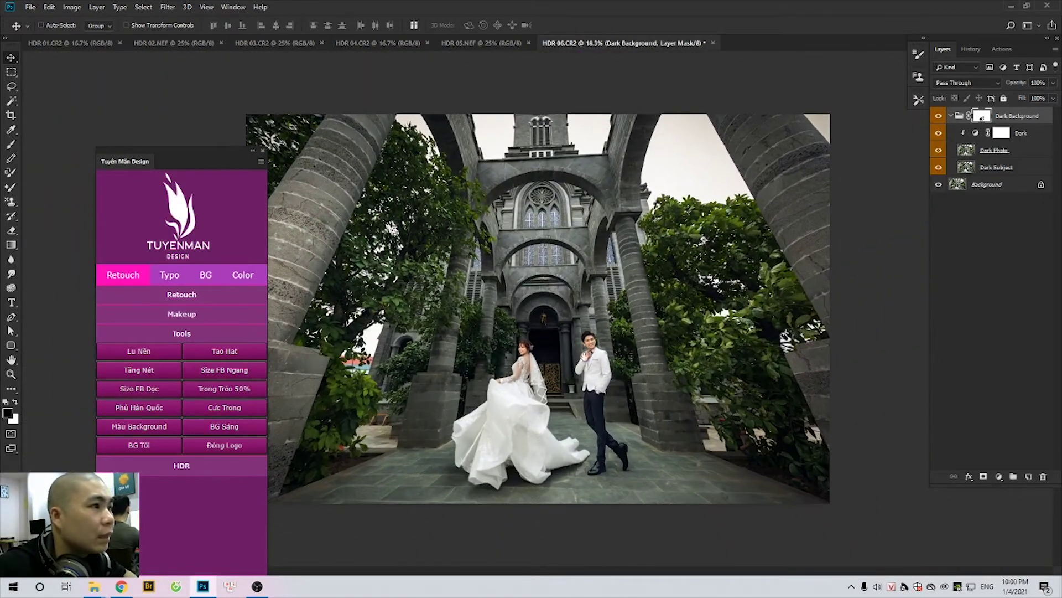
Step: In full-screen view, toggle the Dark Background group on and off to compare
key(f)
drag(597, 361, 664, 358)
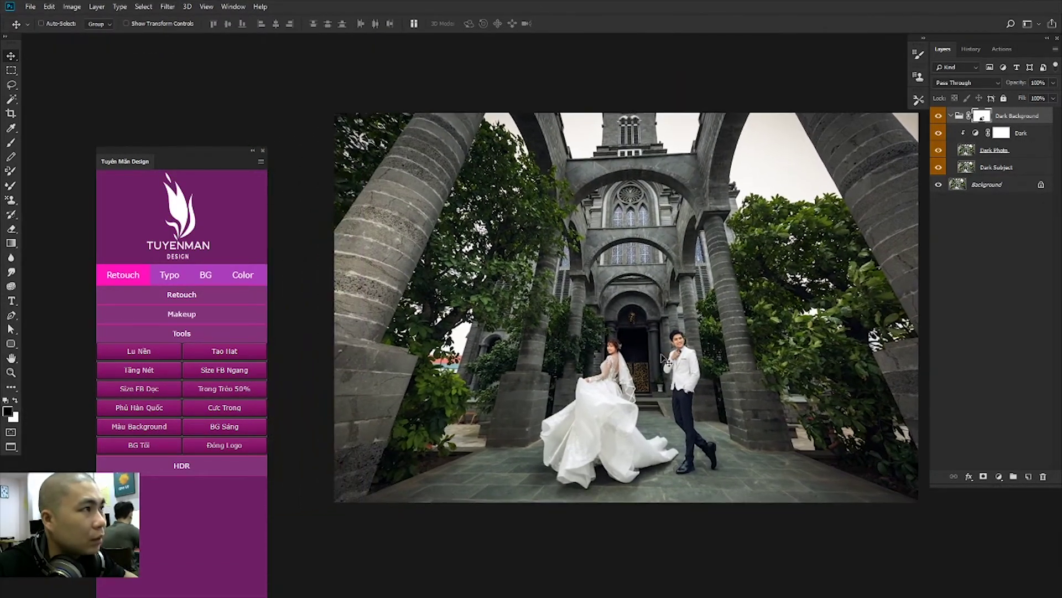
click(938, 116)
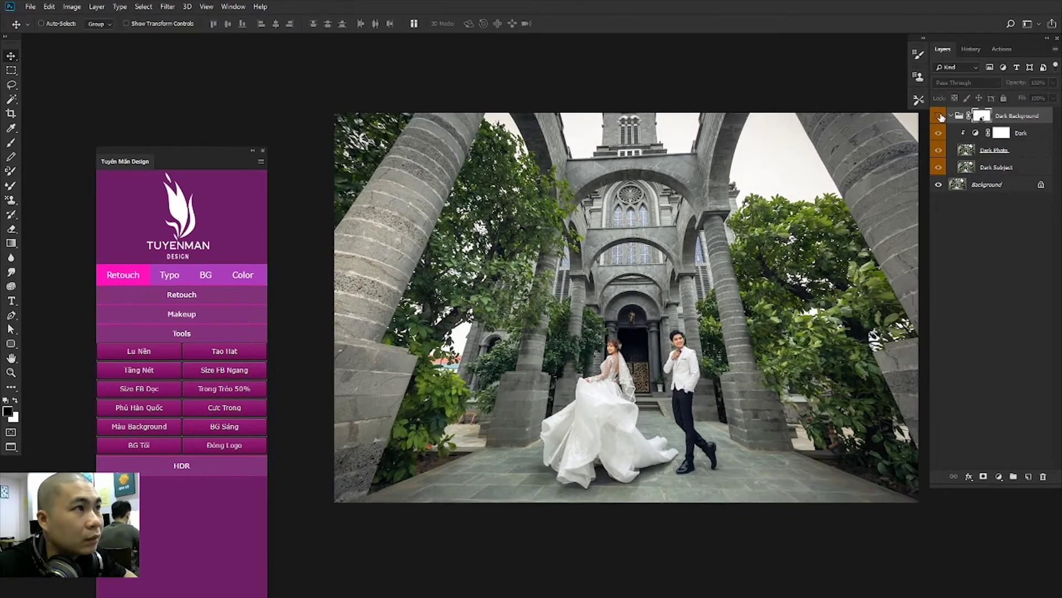
click(939, 116)
click(939, 117)
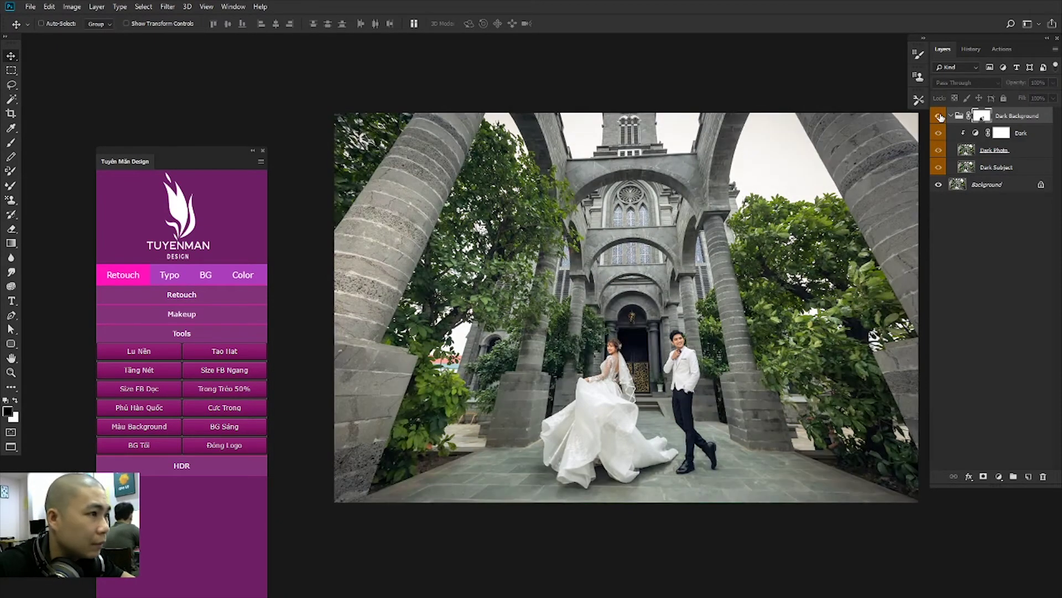
click(938, 117)
click(939, 116)
click(939, 116)
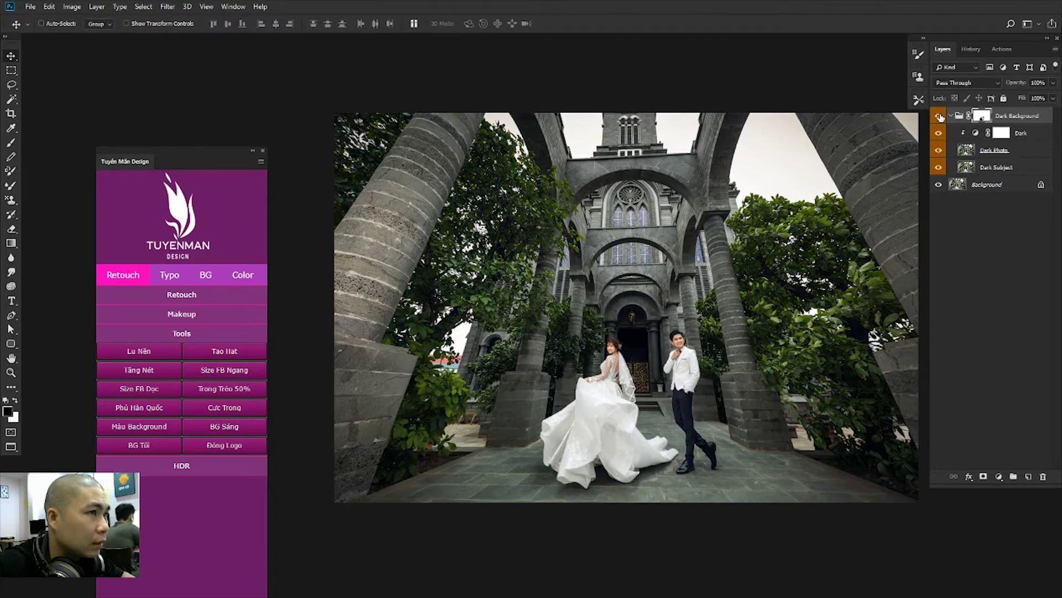
click(939, 116)
click(939, 116)
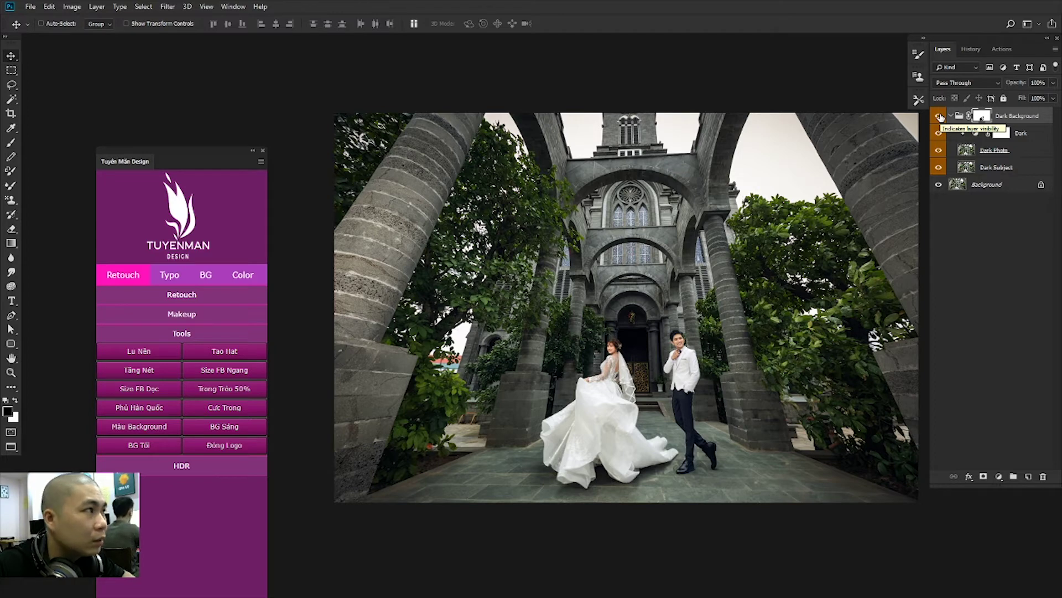
Step: Replace the Dark Background group with a Mây Trời sky layer, using a harder brush at 100% opacity
key(Delete)
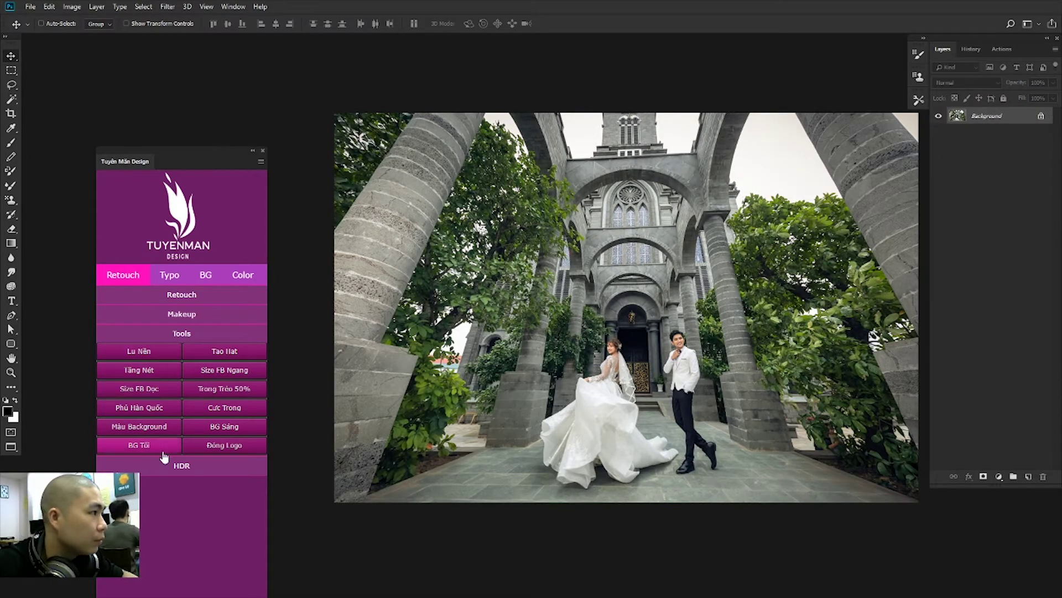
click(176, 465)
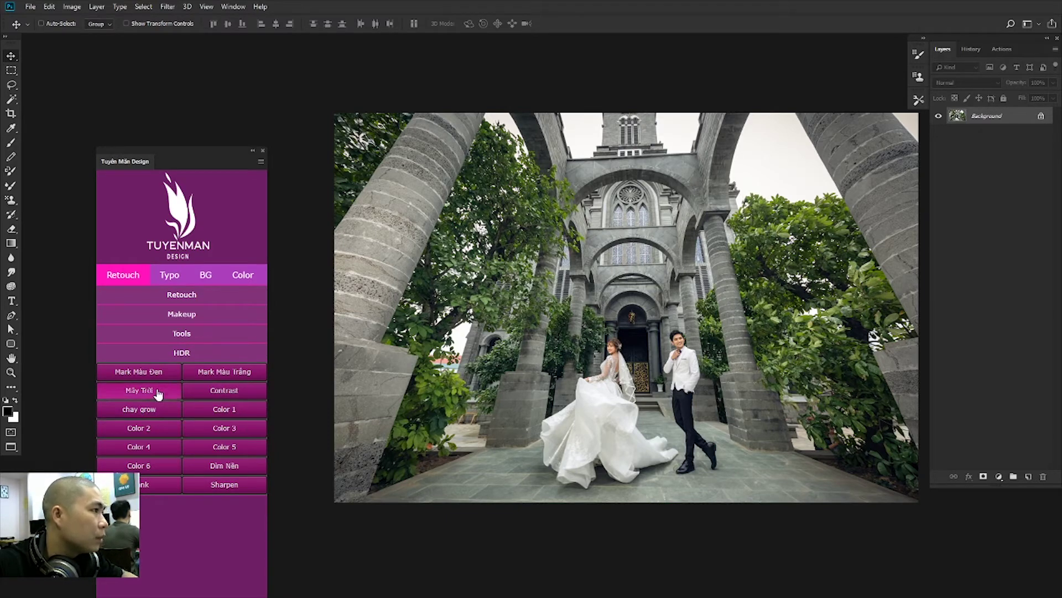
click(224, 372)
right_click(716, 206)
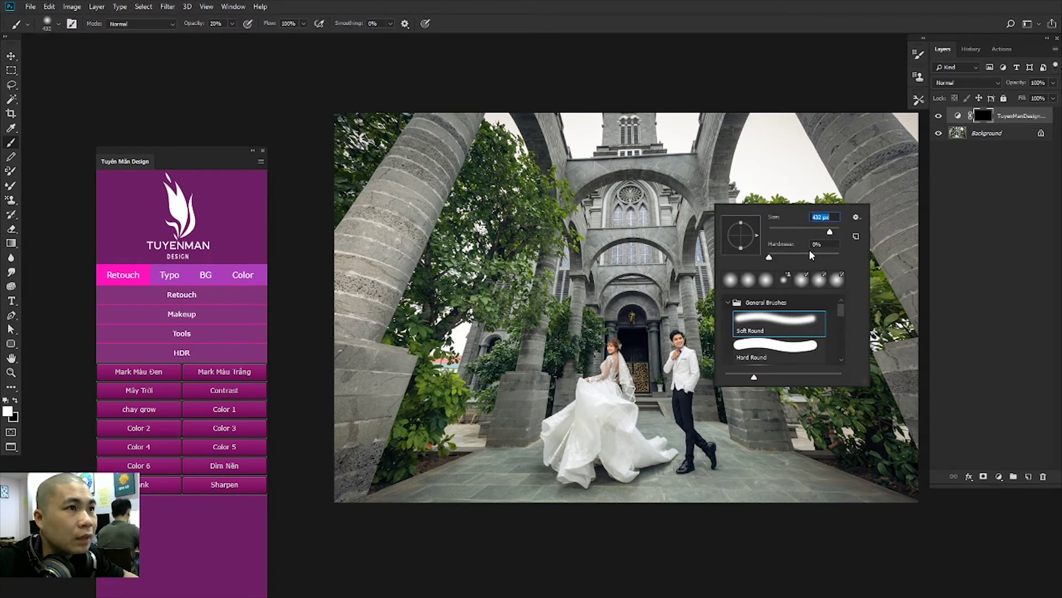
drag(812, 254, 818, 256)
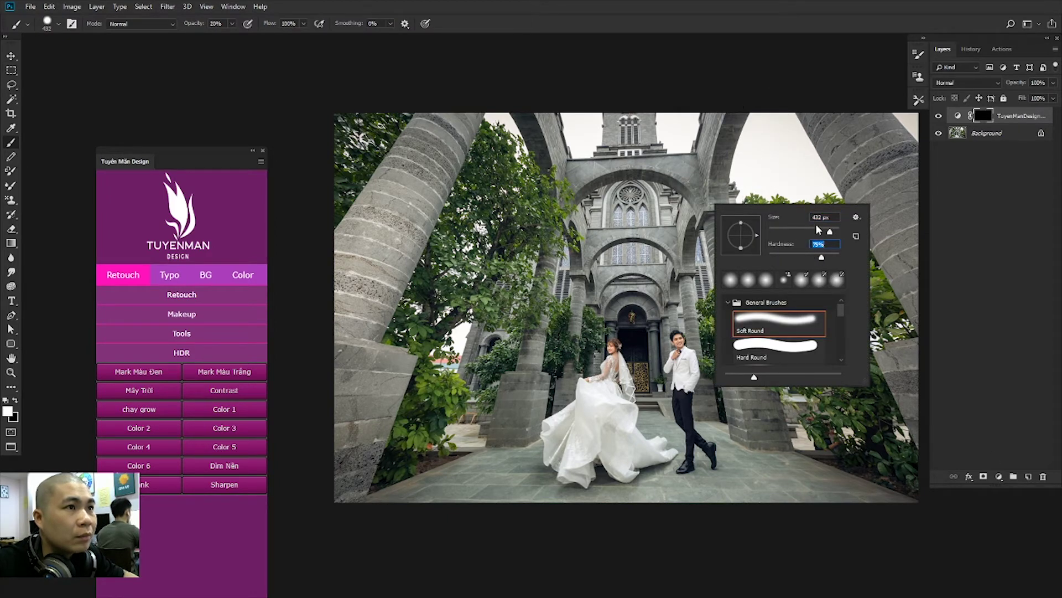
key(Return)
key(0)
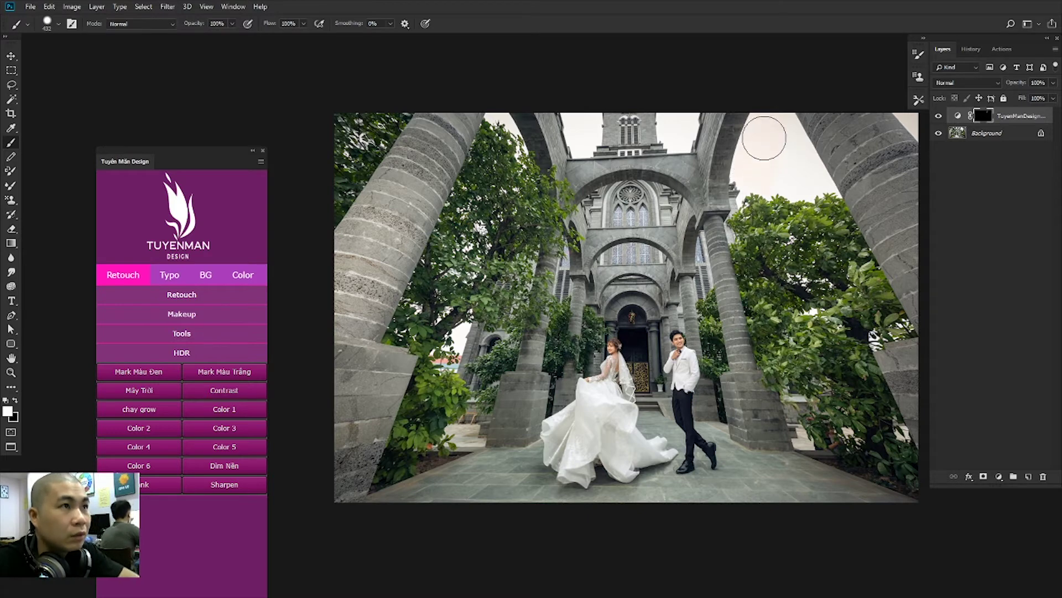
Step: Paint the peach sky tone into the upper-right arch and around the church tower
drag(764, 138, 814, 188)
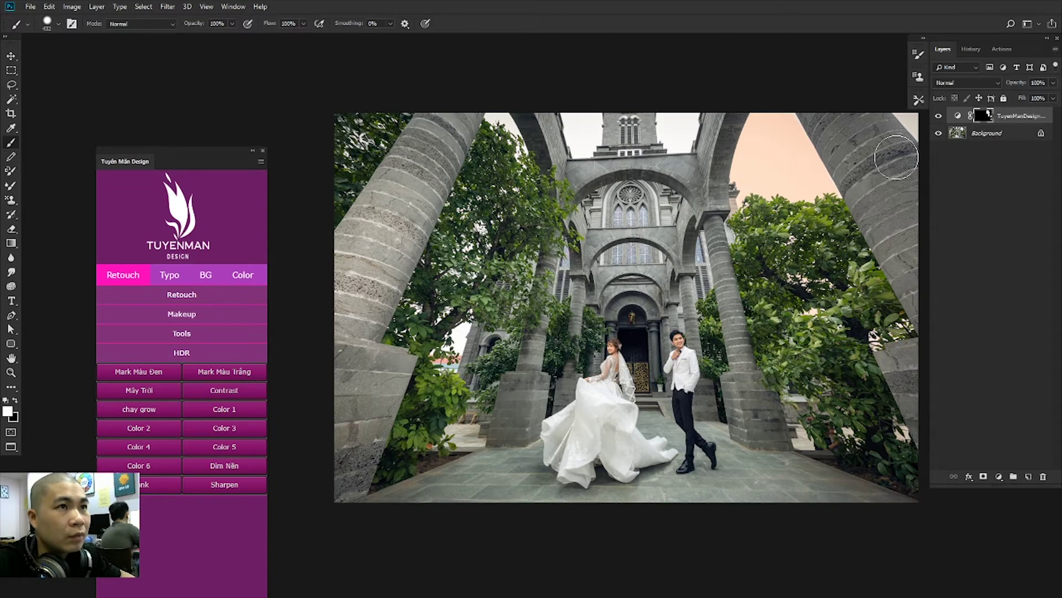
scroll(897, 154, down, 1)
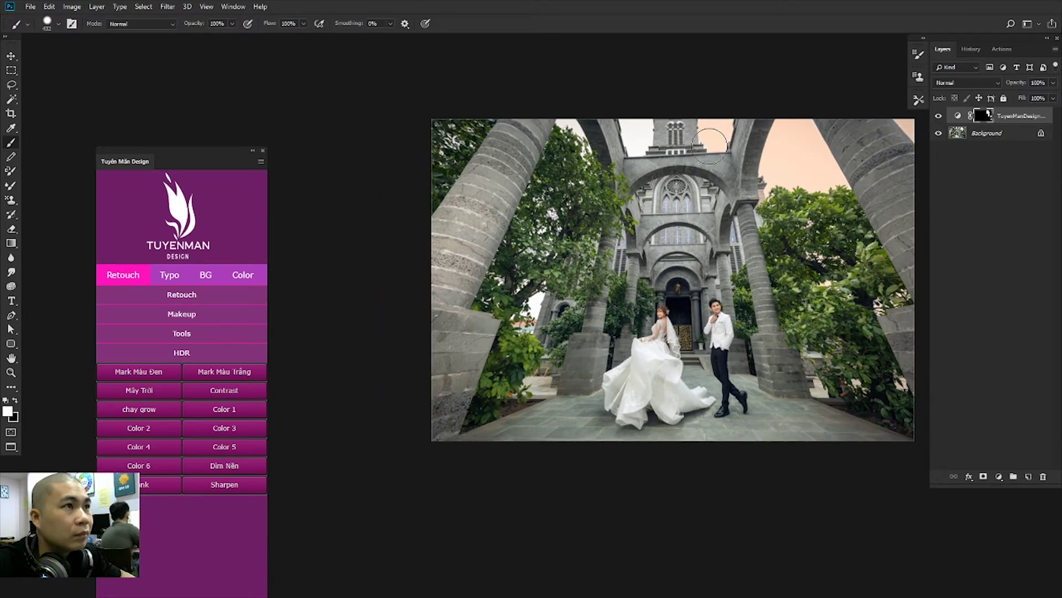
drag(641, 125, 634, 126)
mouse_move(560, 121)
mouse_down()
mouse_move(561, 252)
mouse_move(526, 298)
mouse_move(559, 205)
mouse_up()
drag(457, 137, 443, 138)
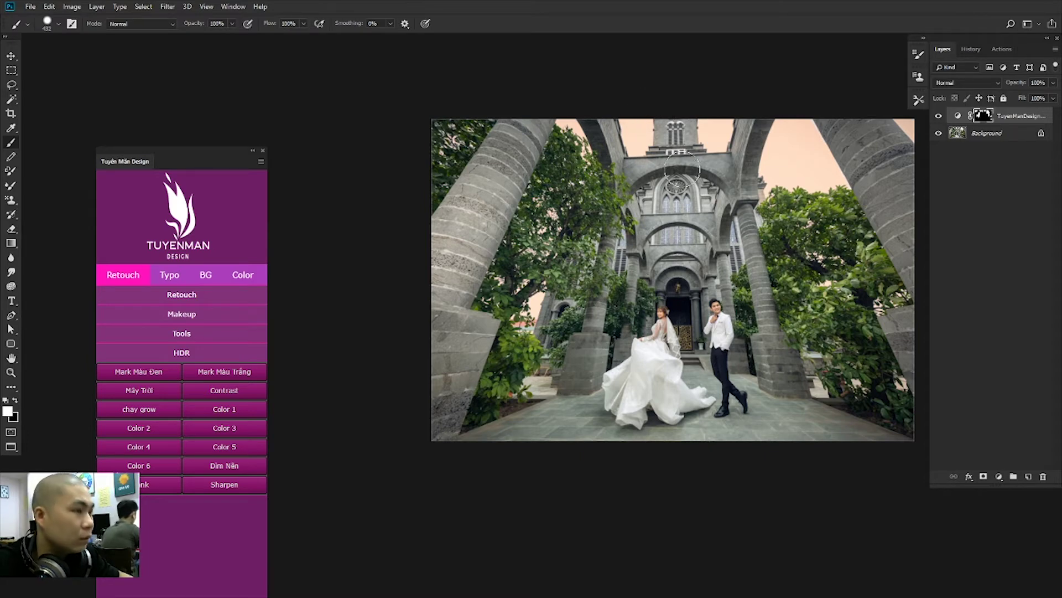
key(x)
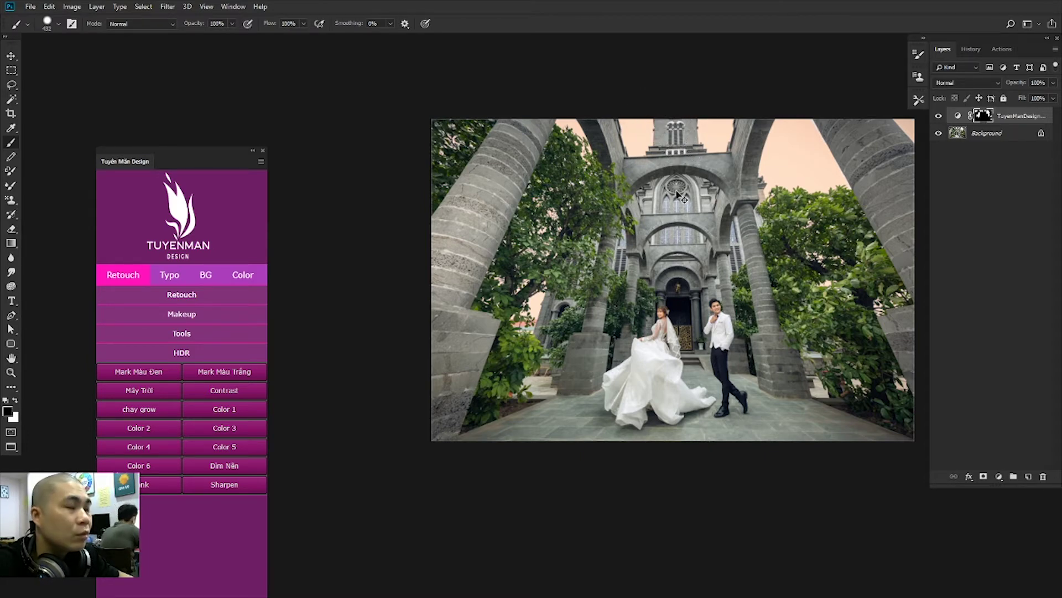
key(x)
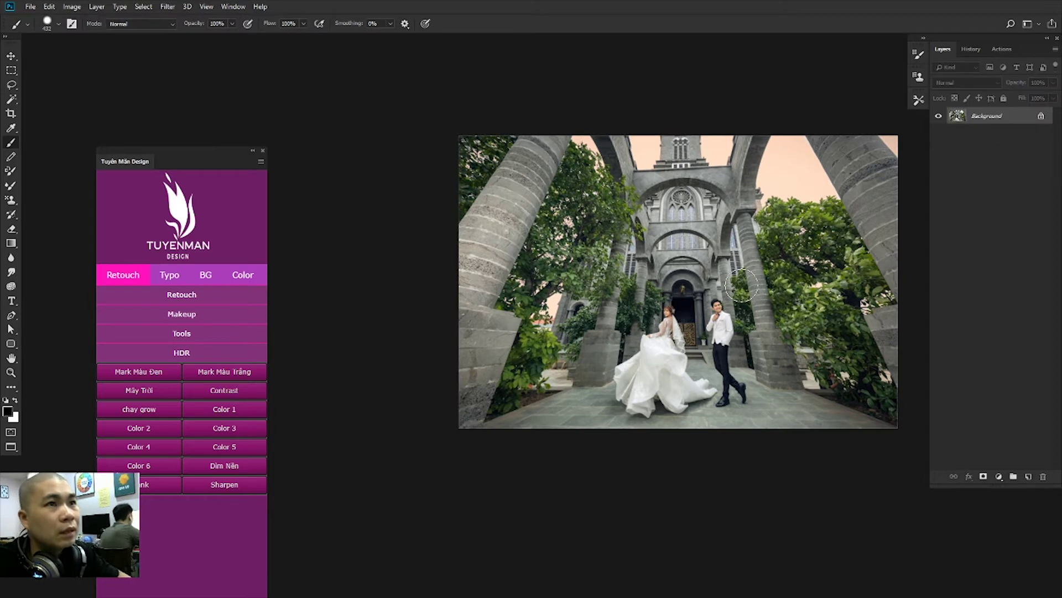
Step: Run the contrast action, compare before and after, and lower it to 70% opacity
click(208, 392)
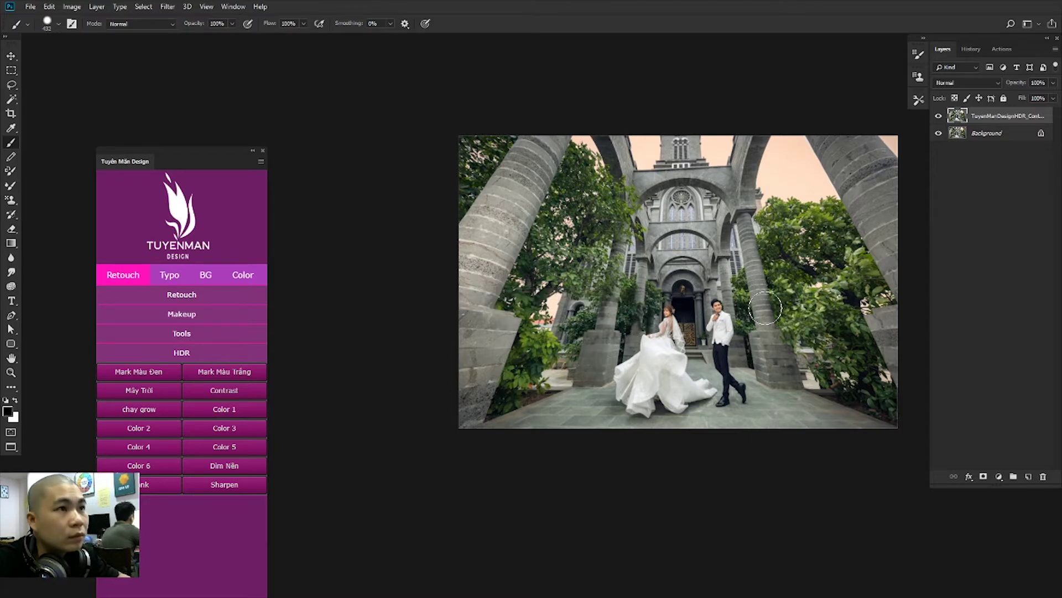
click(939, 116)
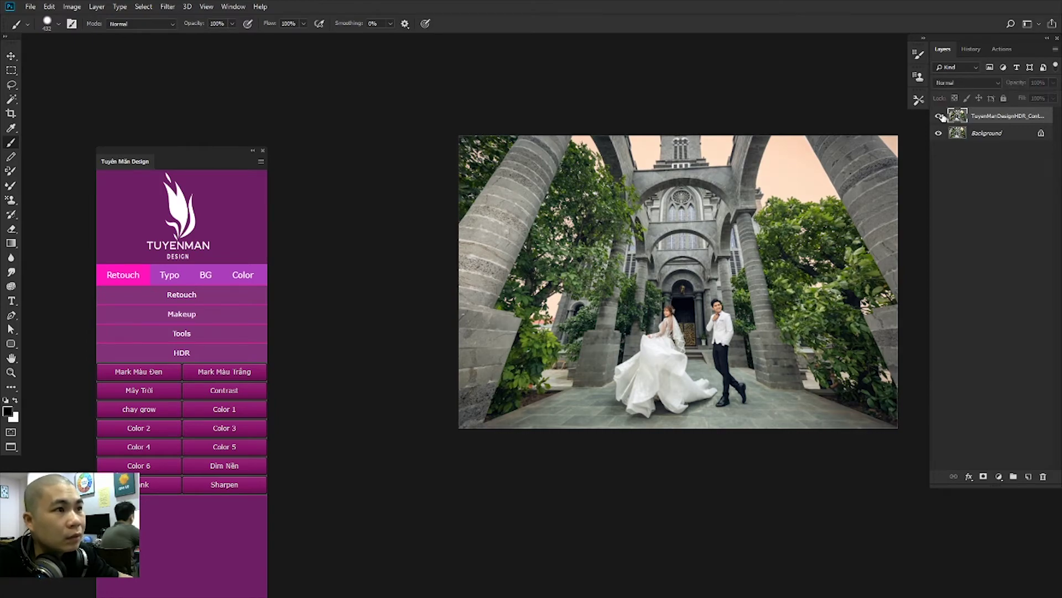
click(939, 116)
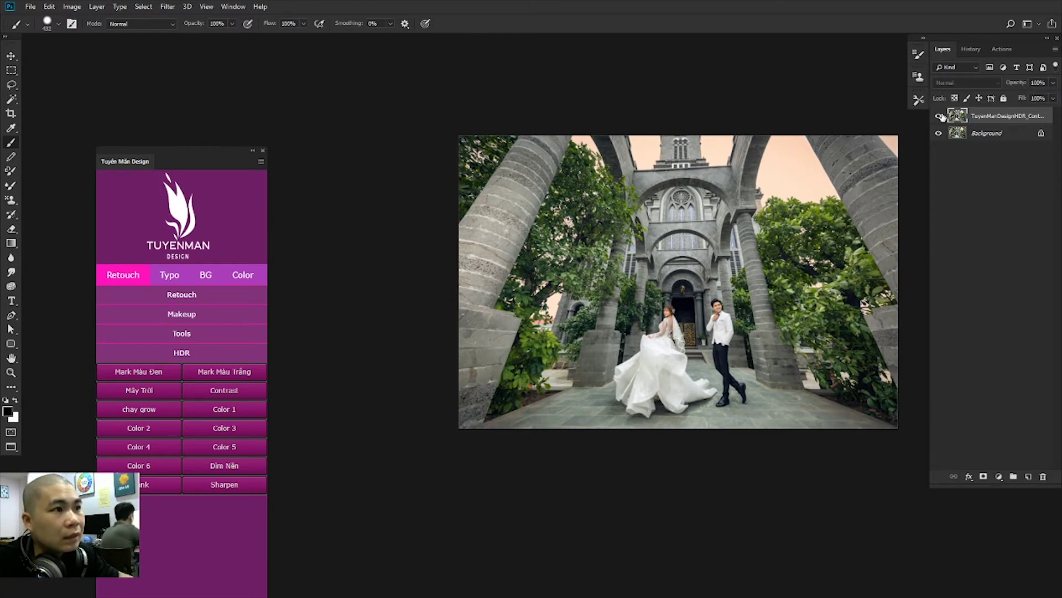
scroll(701, 327, up, 5)
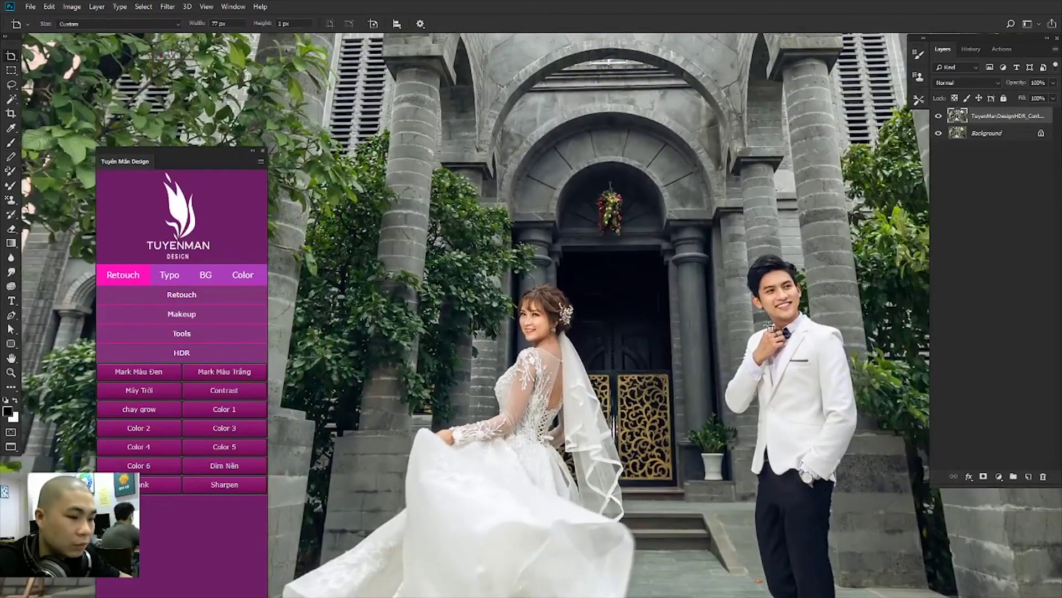
key(v)
key(7)
Step: Merge the contrast layer, then add the HDR glow effect and merge it into the Background
key(ctrl+0)
key(ctrl+e)
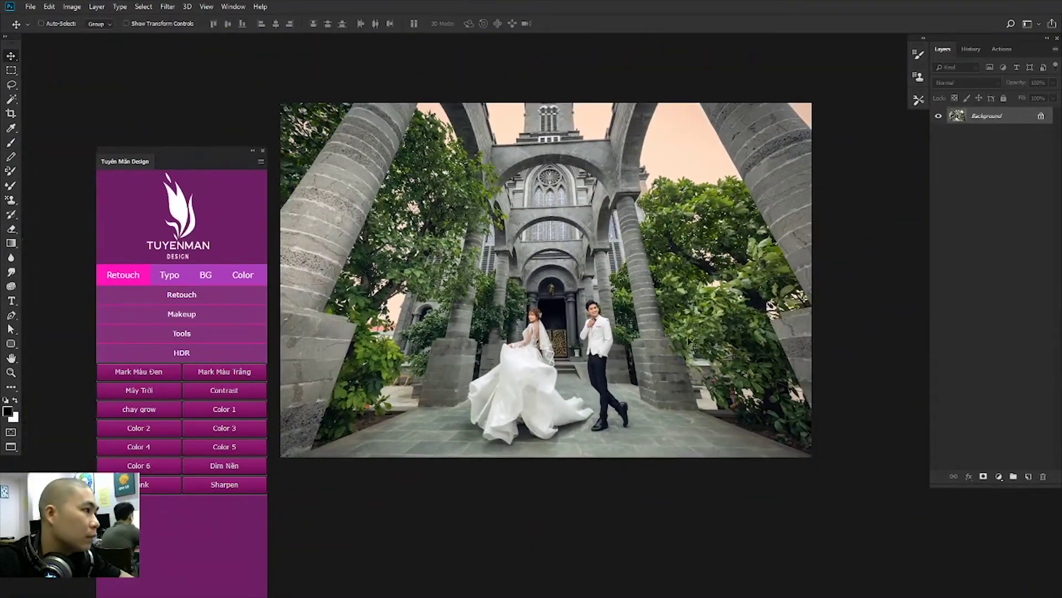
click(171, 411)
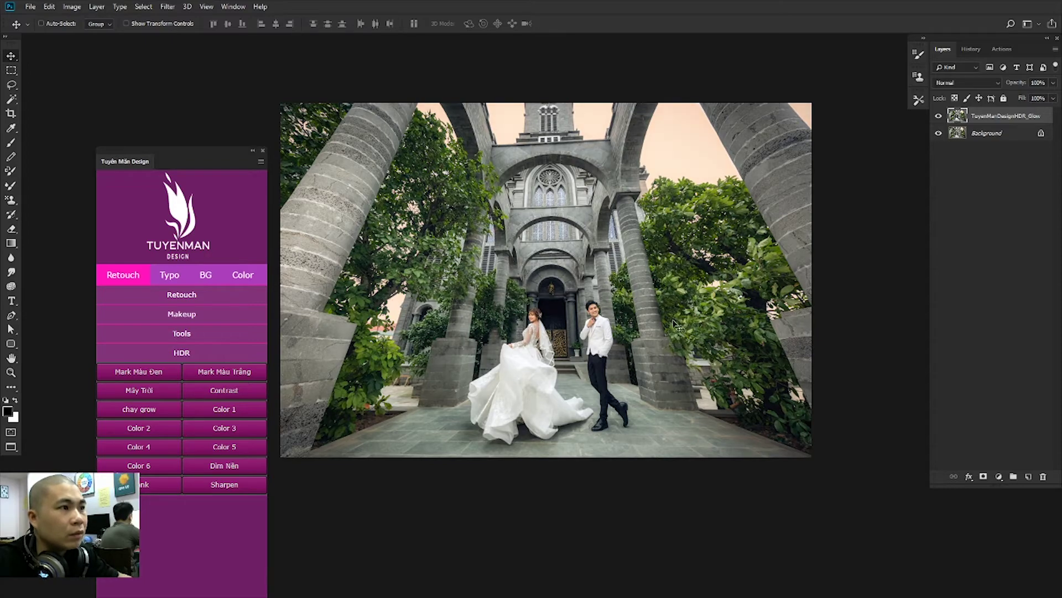
key(ctrl+plus)
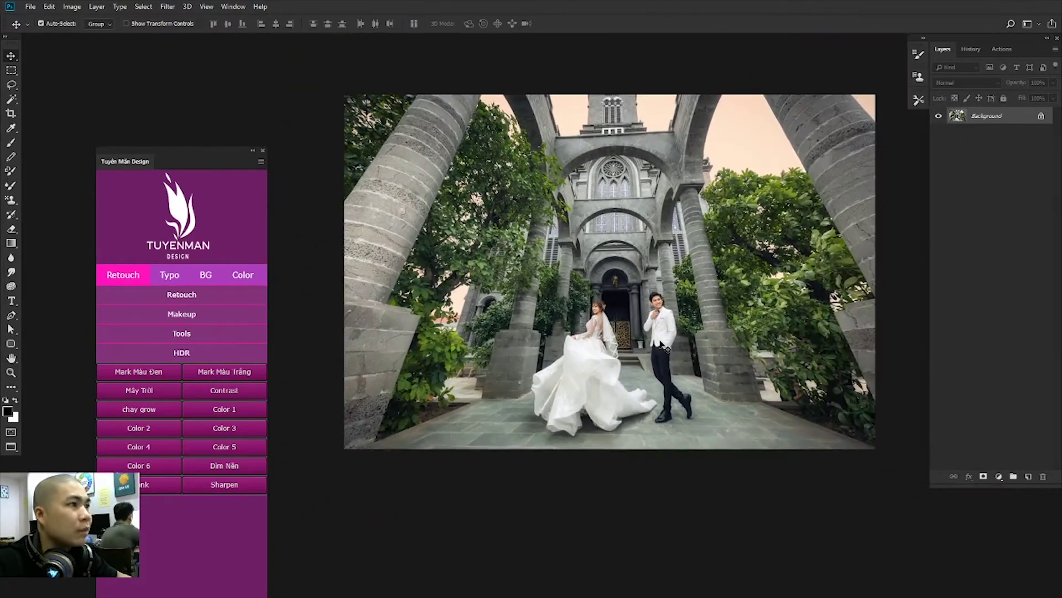
Step: Use the Patch tool to patch a small area in the lower-left of the photo
scroll(458, 364, up, 2)
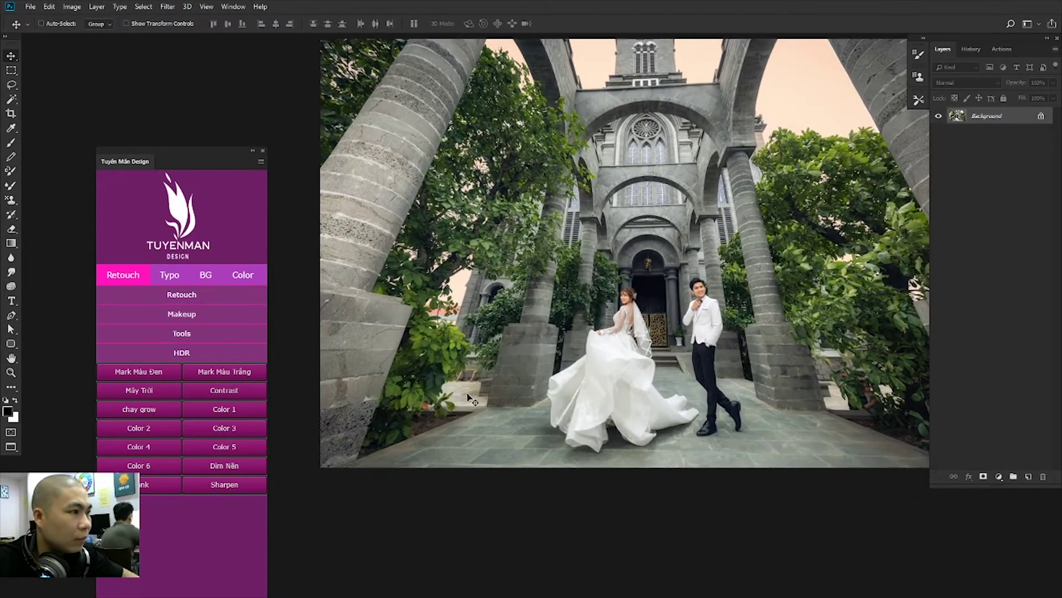
key(j)
scroll(474, 389, up, 2)
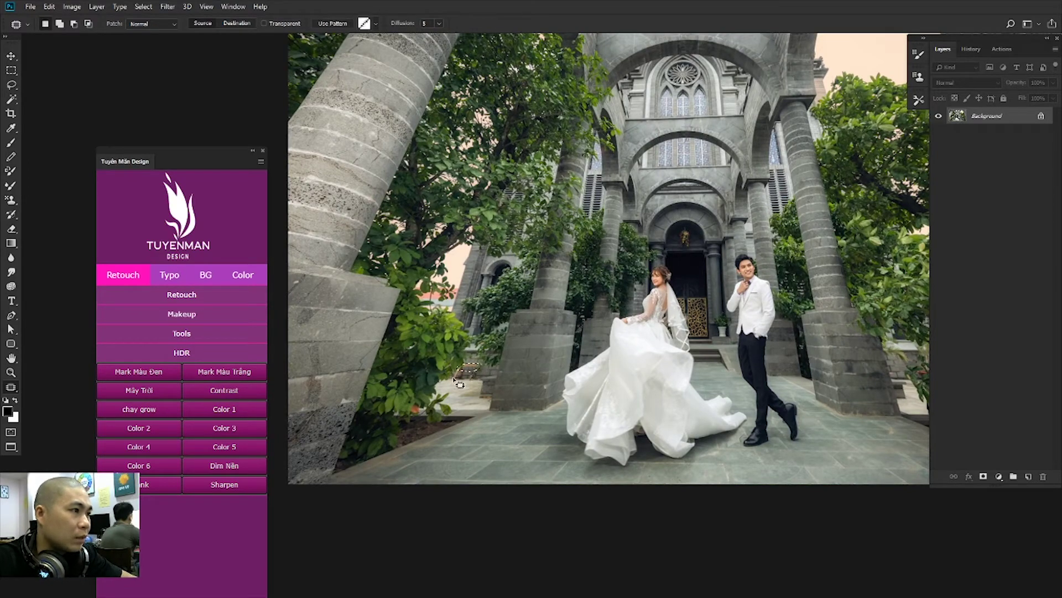
drag(475, 367, 469, 379)
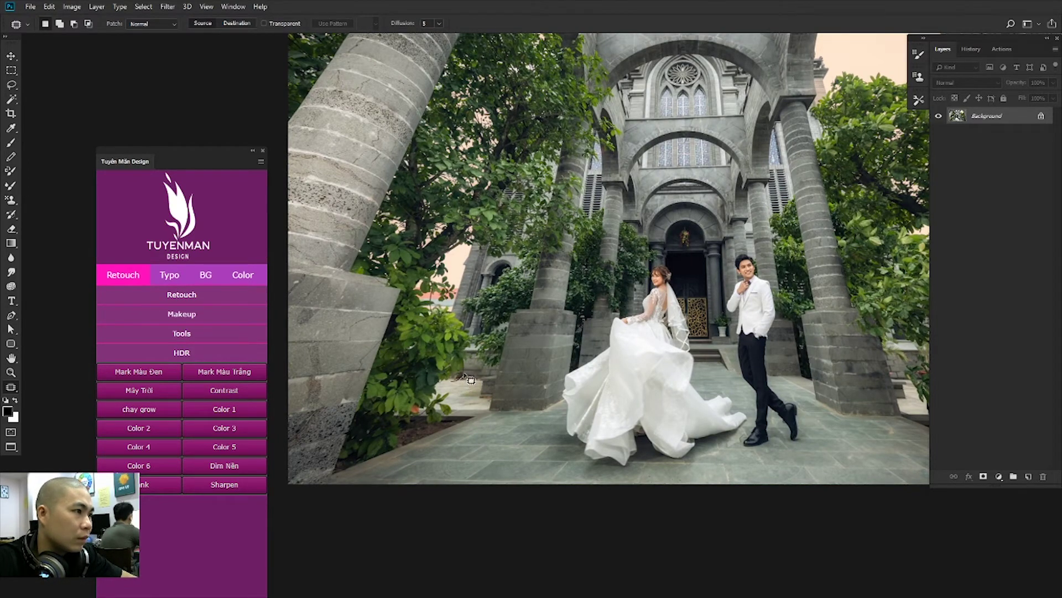
scroll(473, 389, down, 2)
scroll(514, 354, down, 1)
scroll(560, 320, up, 2)
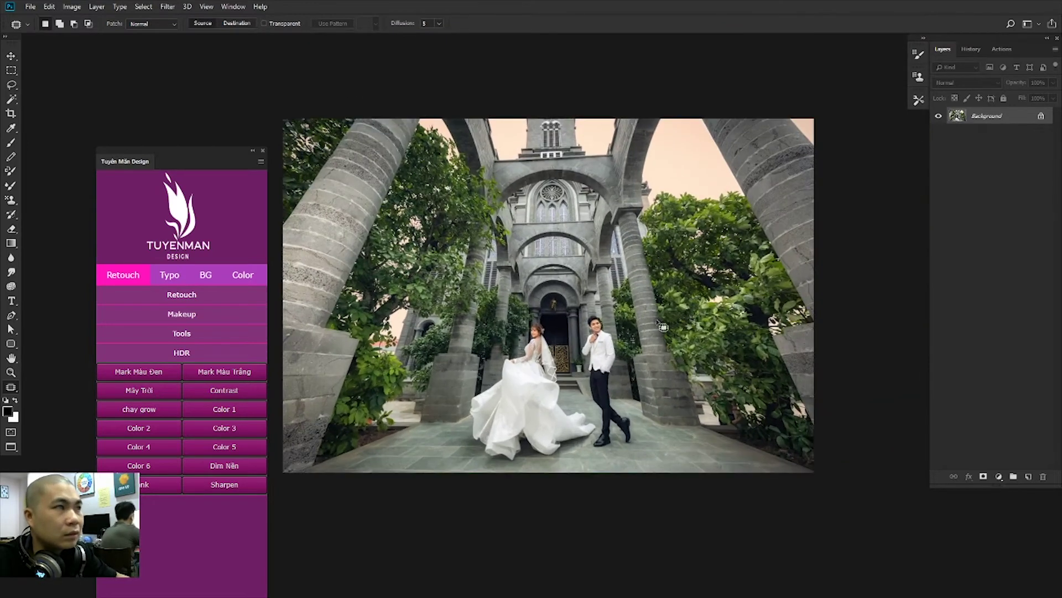
scroll(556, 317, down, 1)
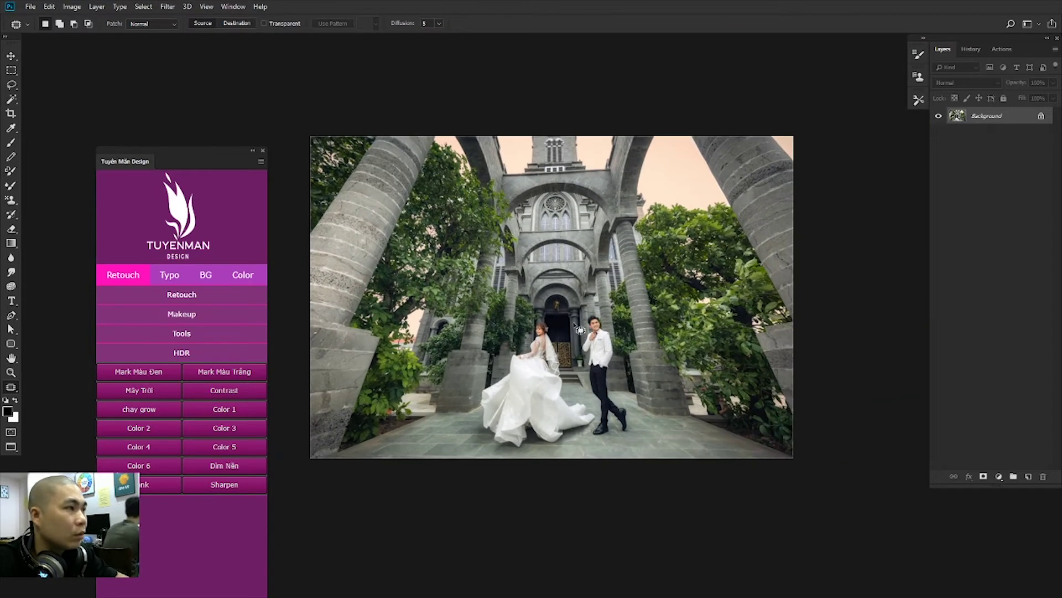
Step: Run BG Tối from Tools, compare, merge into one Dark Background layer with a white mask
click(177, 332)
click(139, 445)
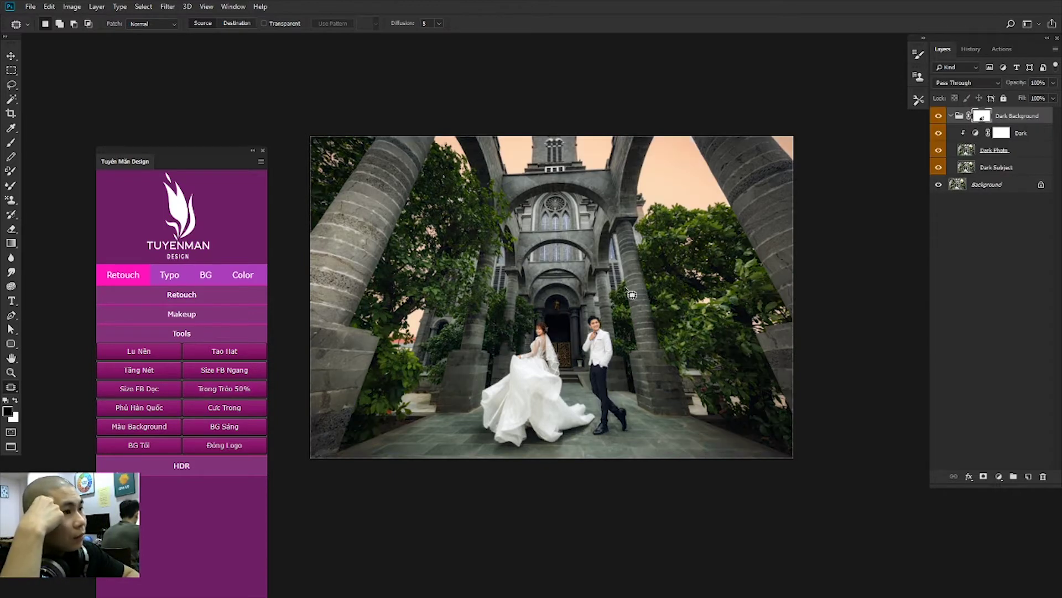
scroll(624, 282, up, 2)
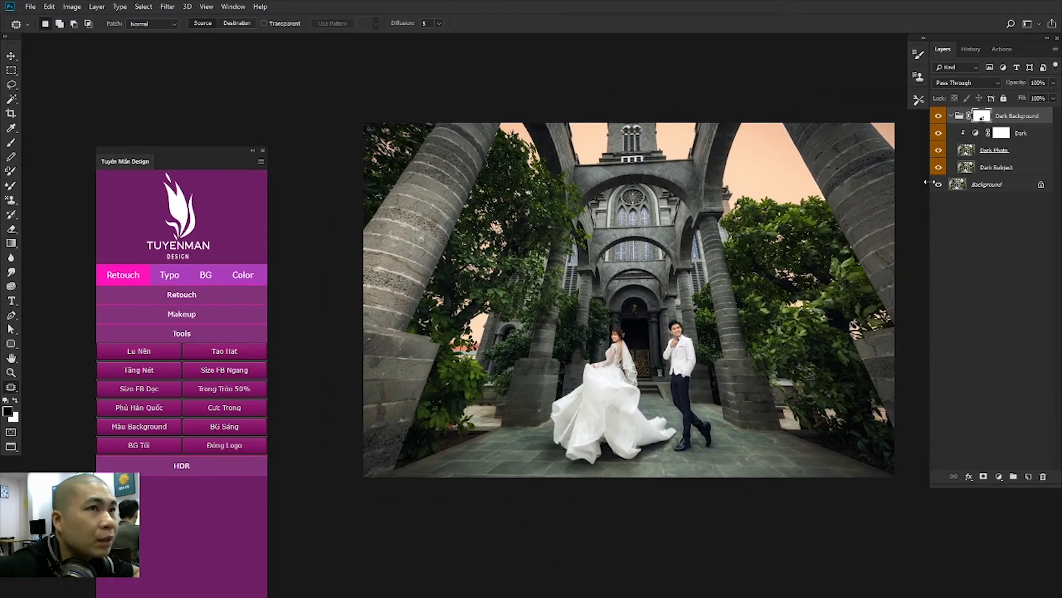
click(939, 116)
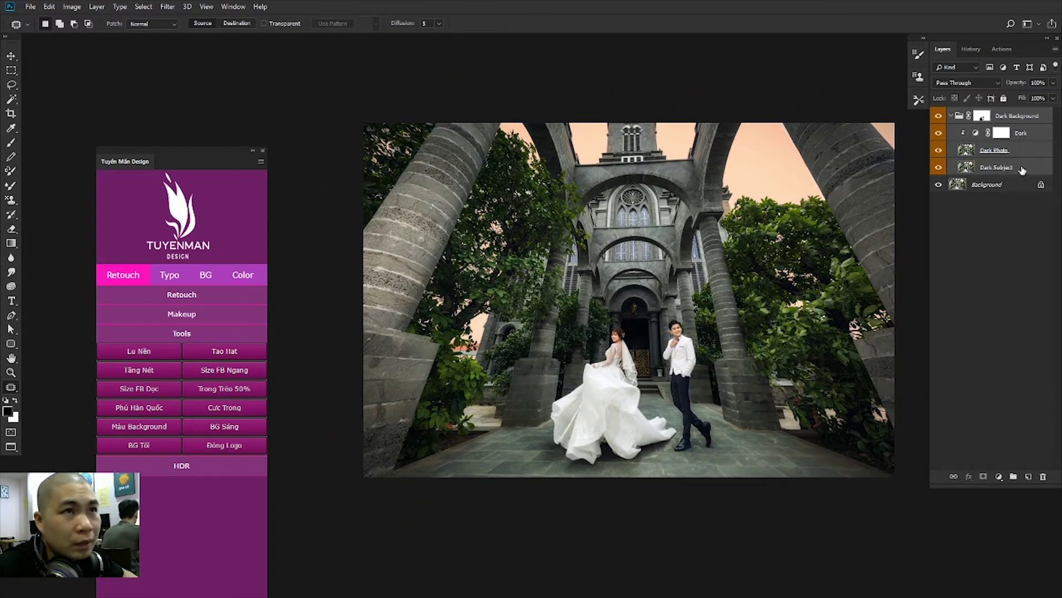
key(ctrl+e)
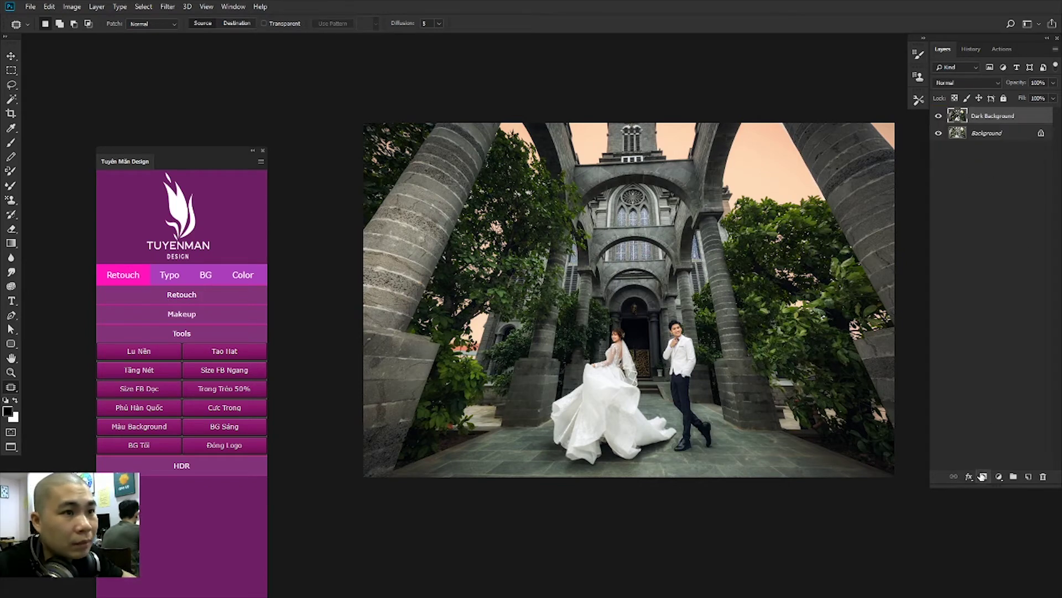
click(982, 476)
Step: Paint on the mask with a soft round brush to lighten the left trees up to the arch
key(b)
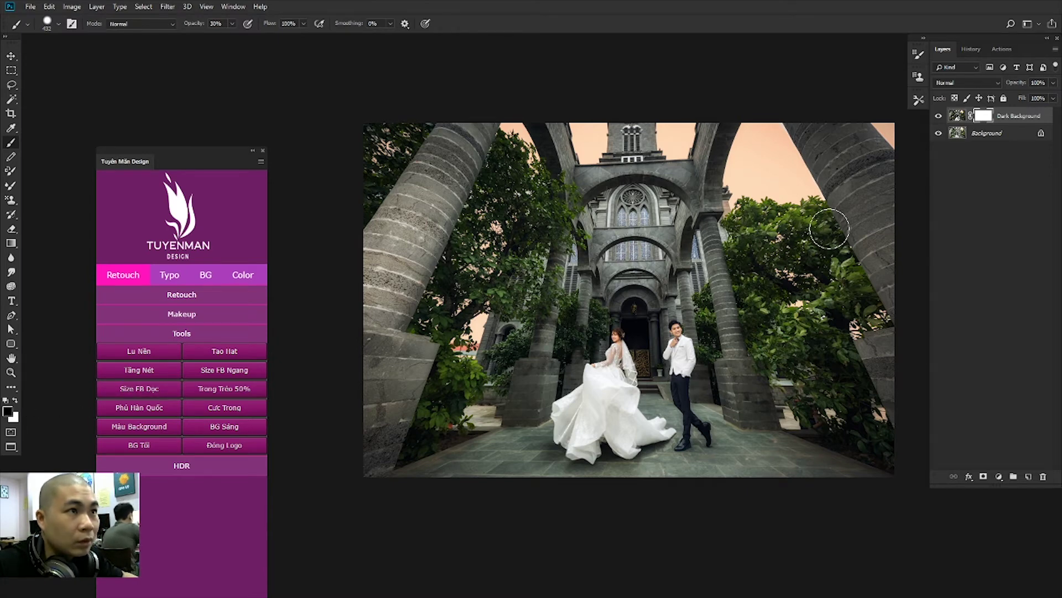
right_click(821, 345)
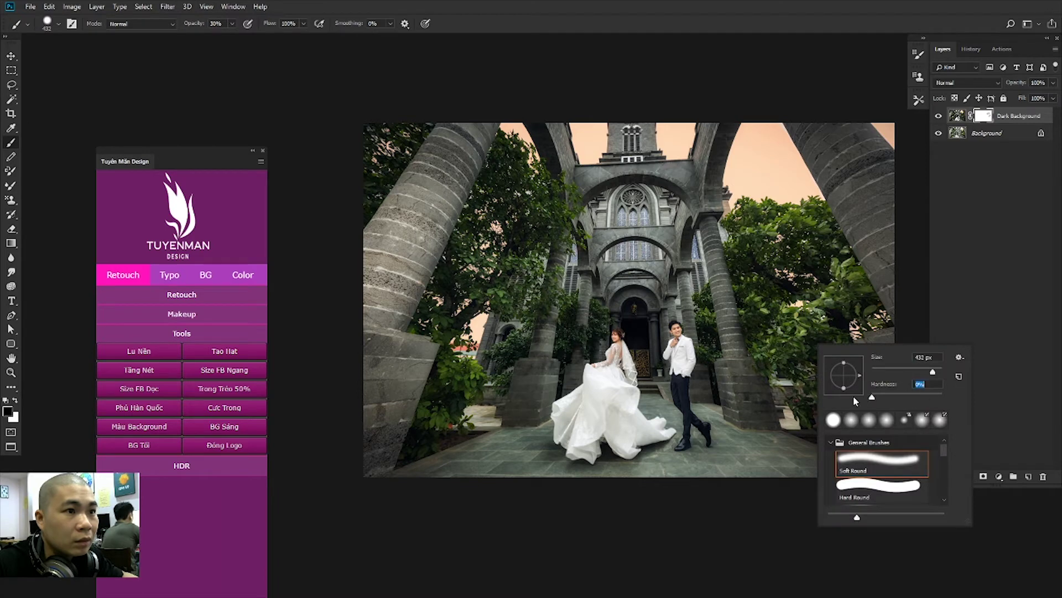
key(Return)
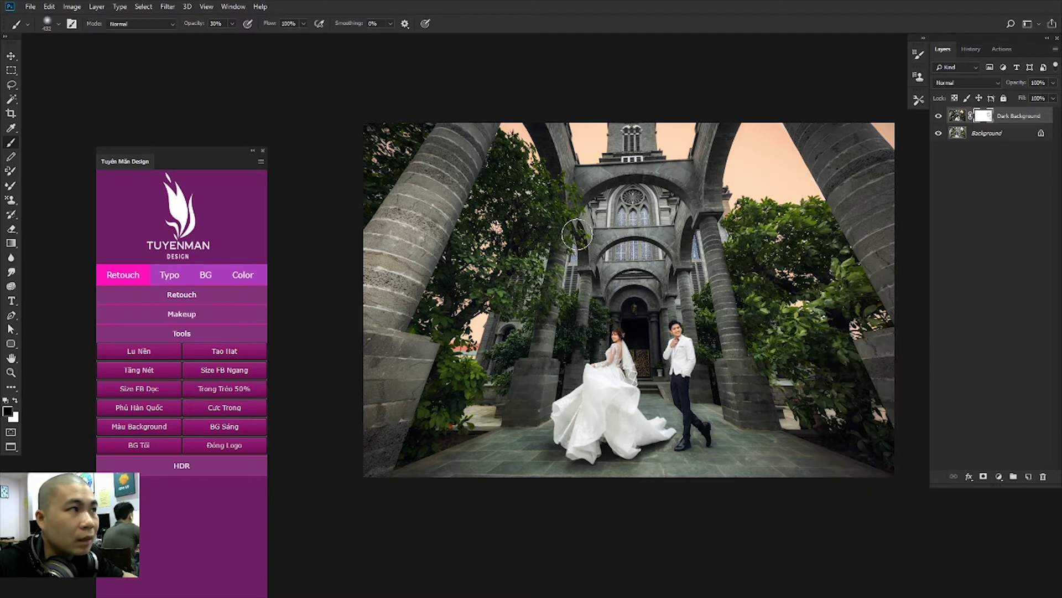
drag(462, 370, 575, 215)
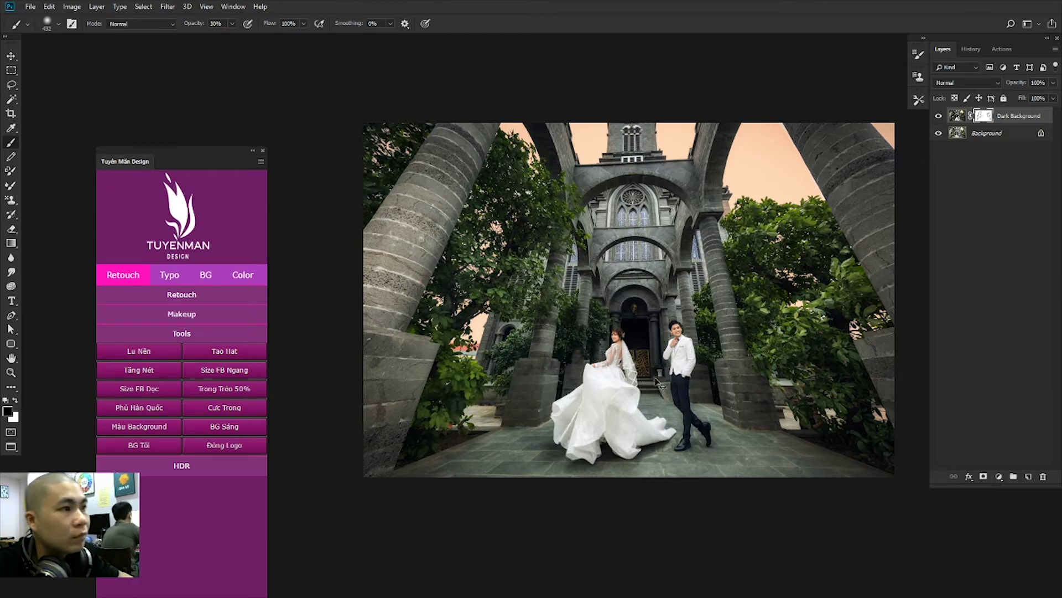
Step: Zoom and pan around to check the masked result, then fit the photo on screen
scroll(658, 381, up, 3)
scroll(686, 365, down, 1)
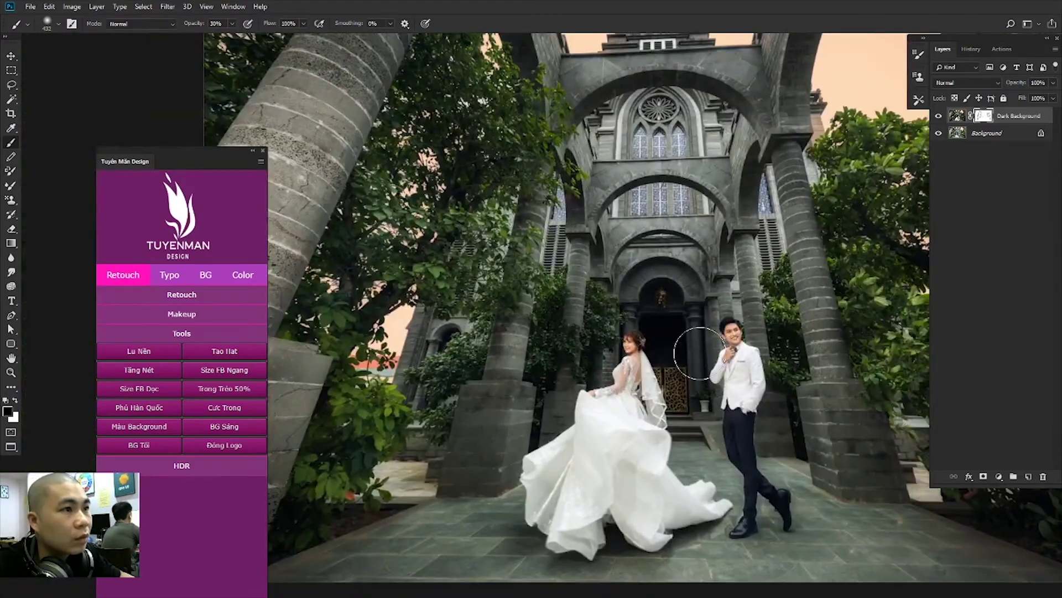
scroll(698, 353, up, 3)
scroll(664, 357, up, 3)
scroll(636, 358, up, 2)
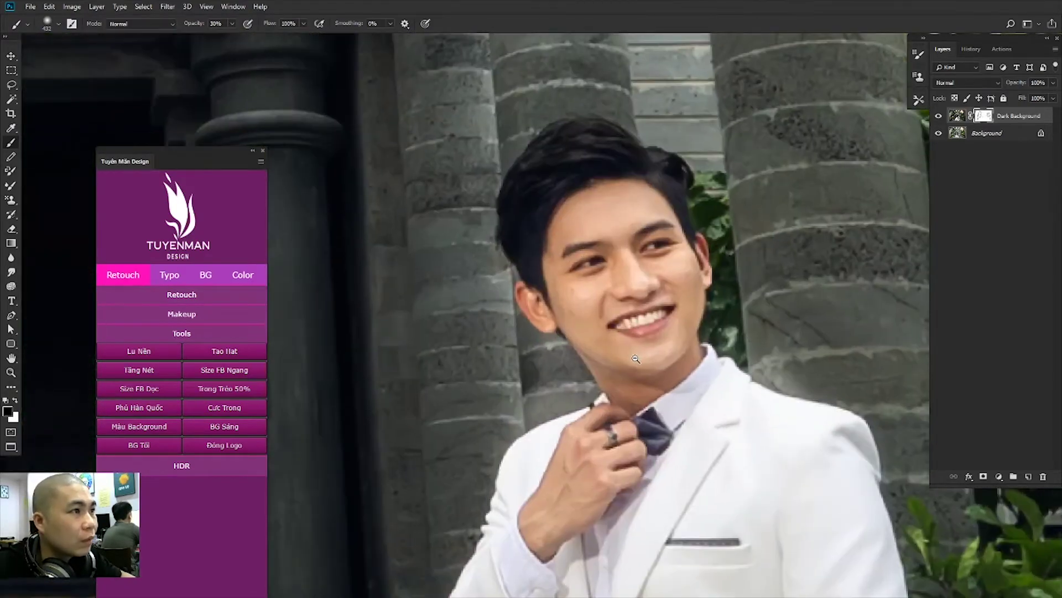
scroll(636, 359, down, 1)
scroll(642, 363, down, 2)
scroll(647, 367, down, 1)
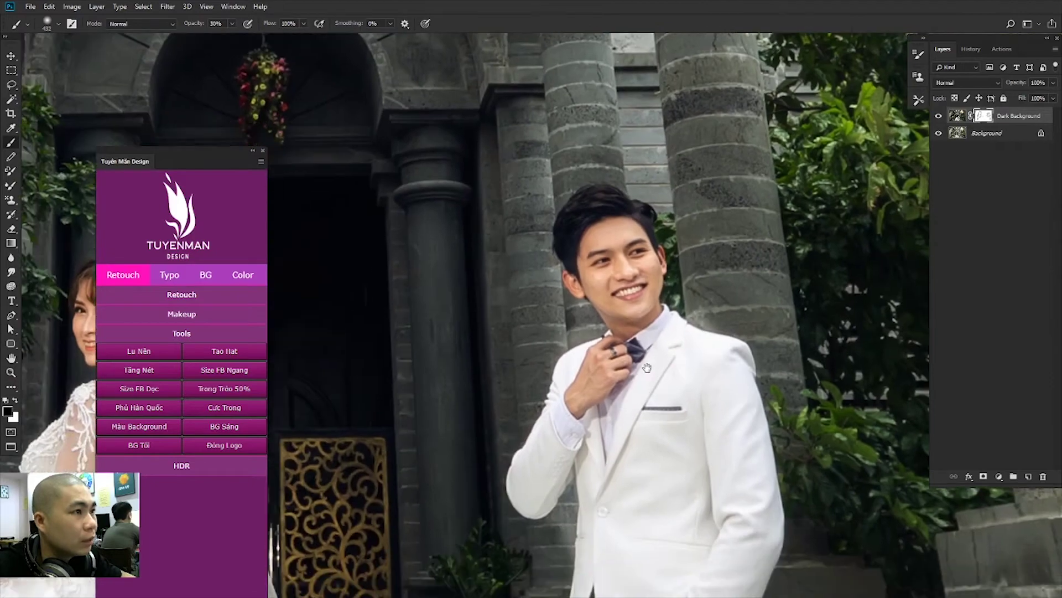
scroll(609, 348, left, 10)
scroll(582, 329, up, 2)
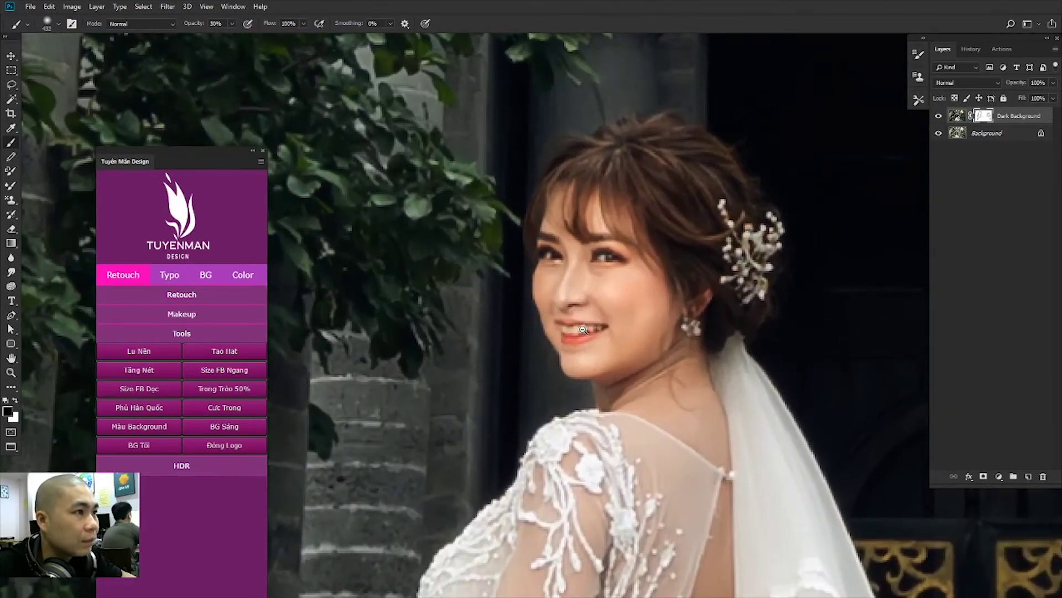
scroll(583, 330, down, 3)
scroll(551, 303, down, 1)
scroll(567, 316, down, 1)
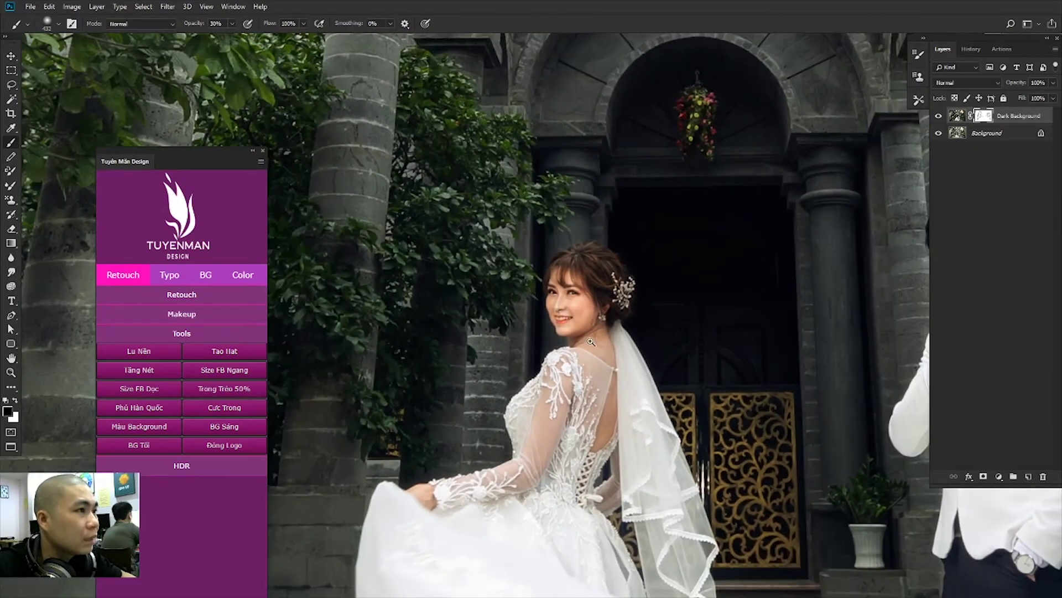
scroll(498, 276, down, 1)
scroll(523, 309, up, 1)
scroll(472, 323, up, 1)
scroll(471, 323, down, 1)
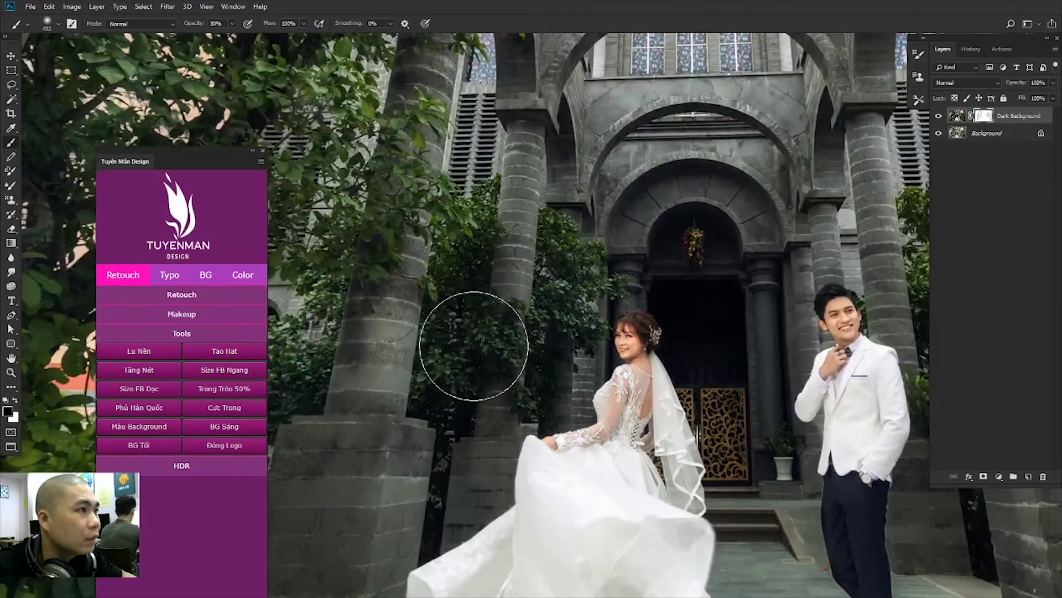
scroll(470, 344, up, 3)
scroll(498, 404, up, 3)
scroll(493, 421, down, 1)
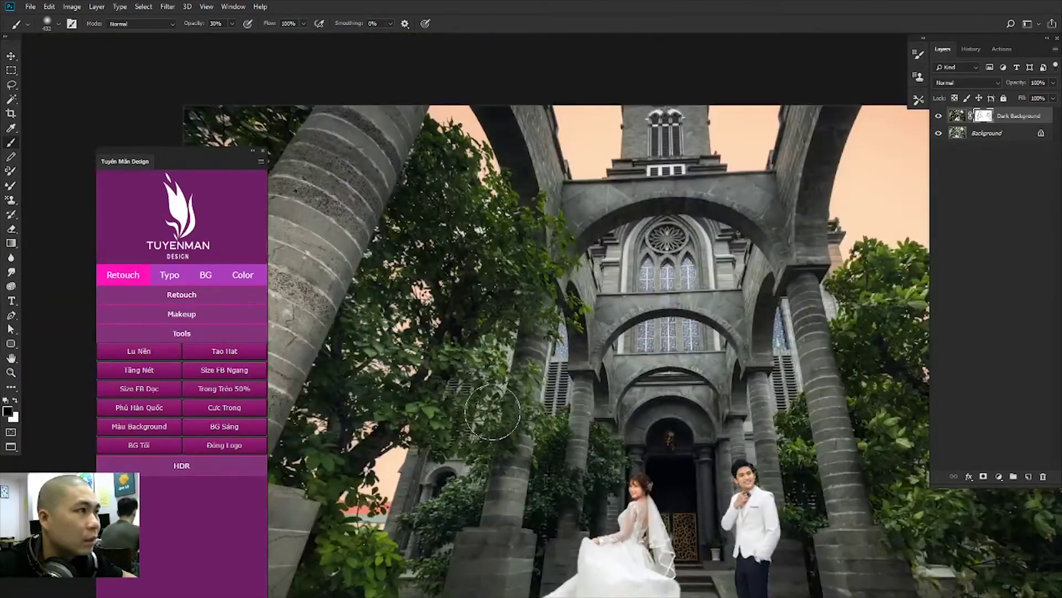
scroll(493, 412, down, 1)
scroll(504, 287, down, 1)
scroll(504, 287, down, 1)
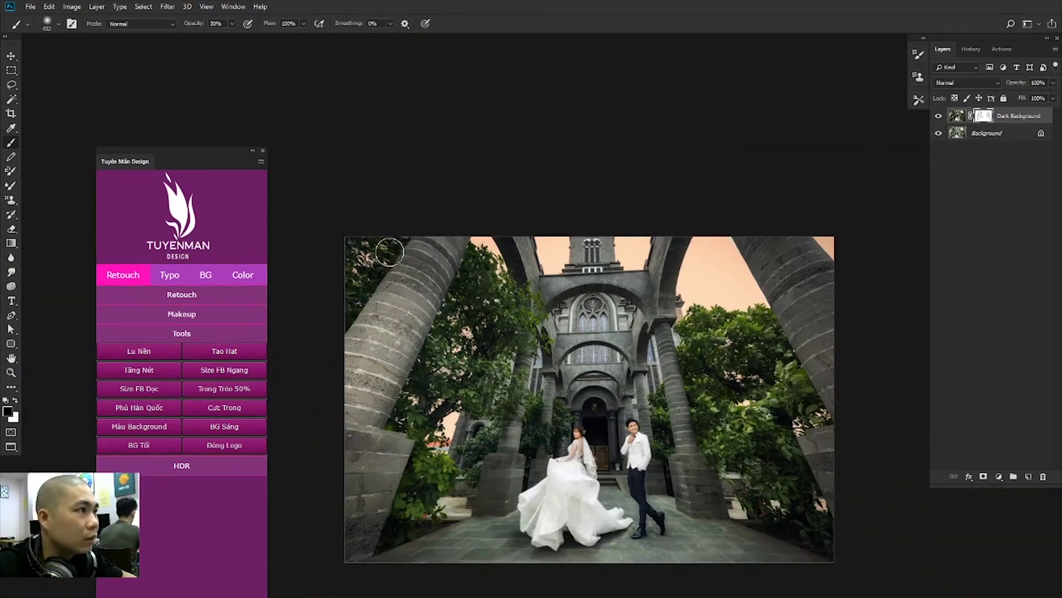
right_click(636, 423)
click(655, 429)
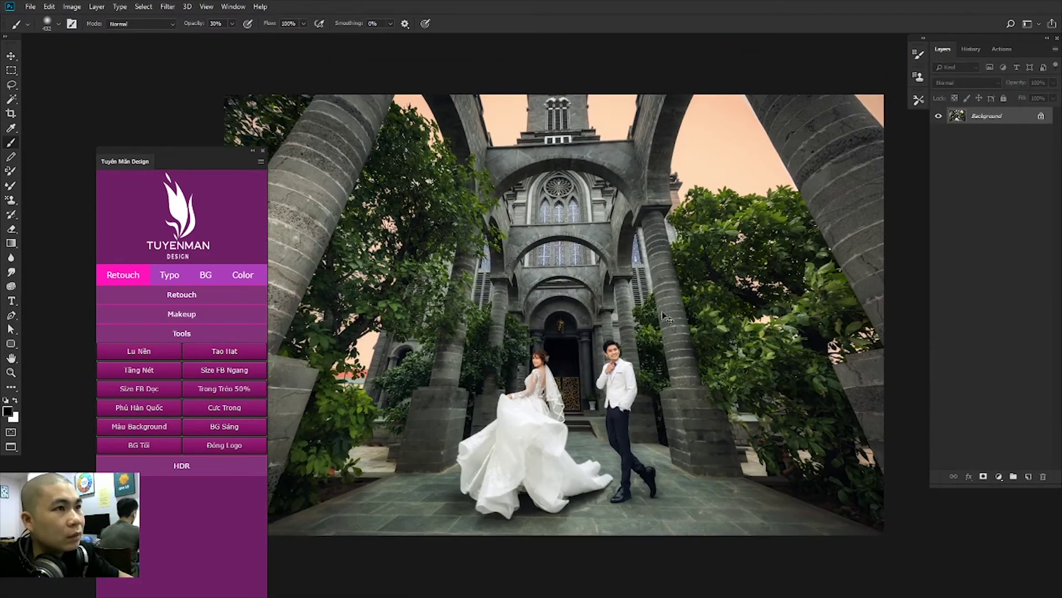
Step: Save the edited church photo as HDR 06.jpg and enlarge the view to fill the window
key(ctrl+shift+s)
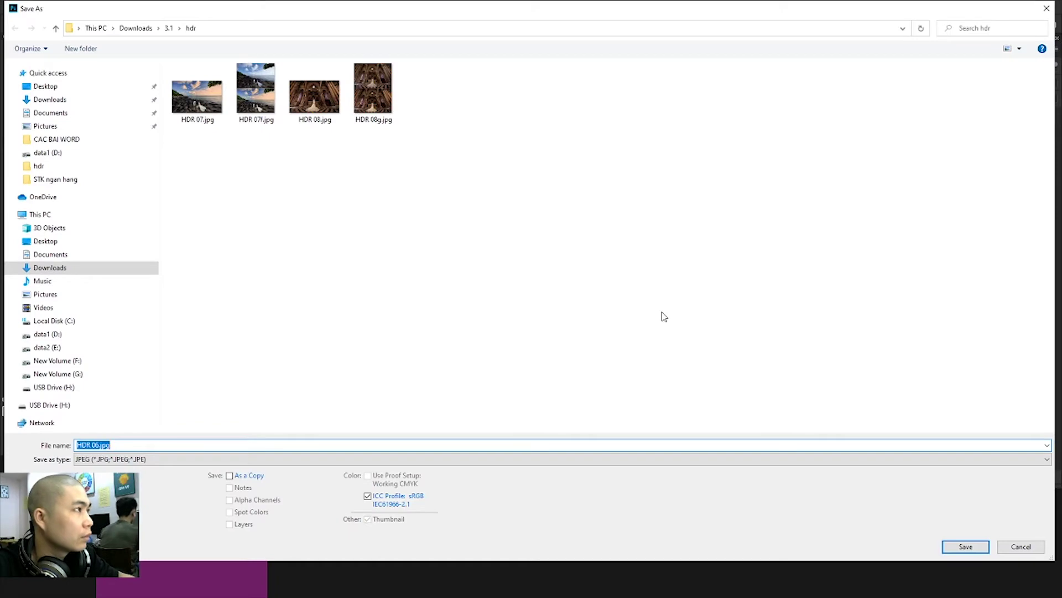
key(Return)
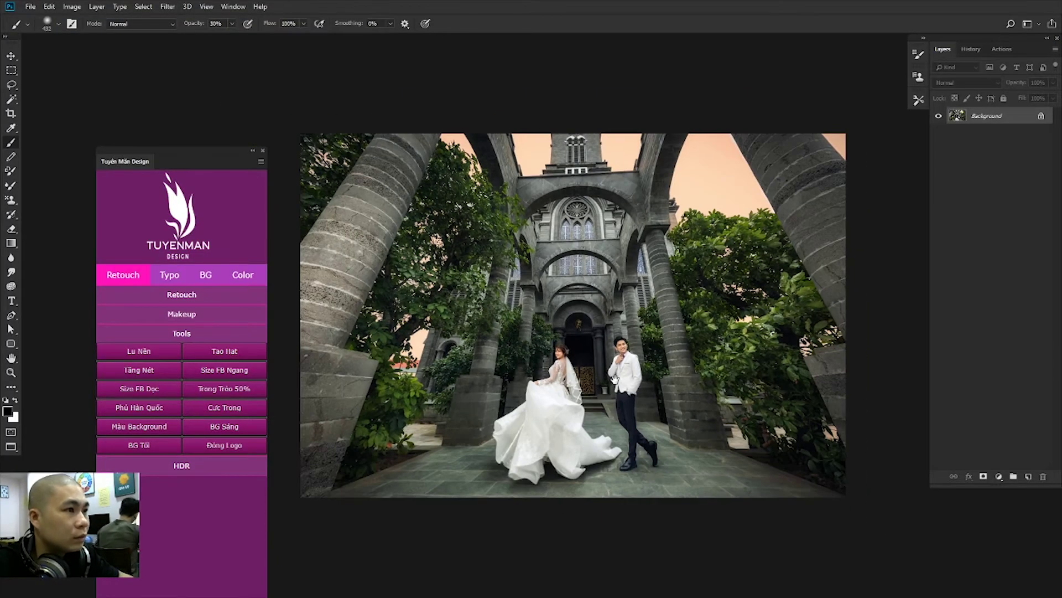
right_click(614, 379)
click(642, 387)
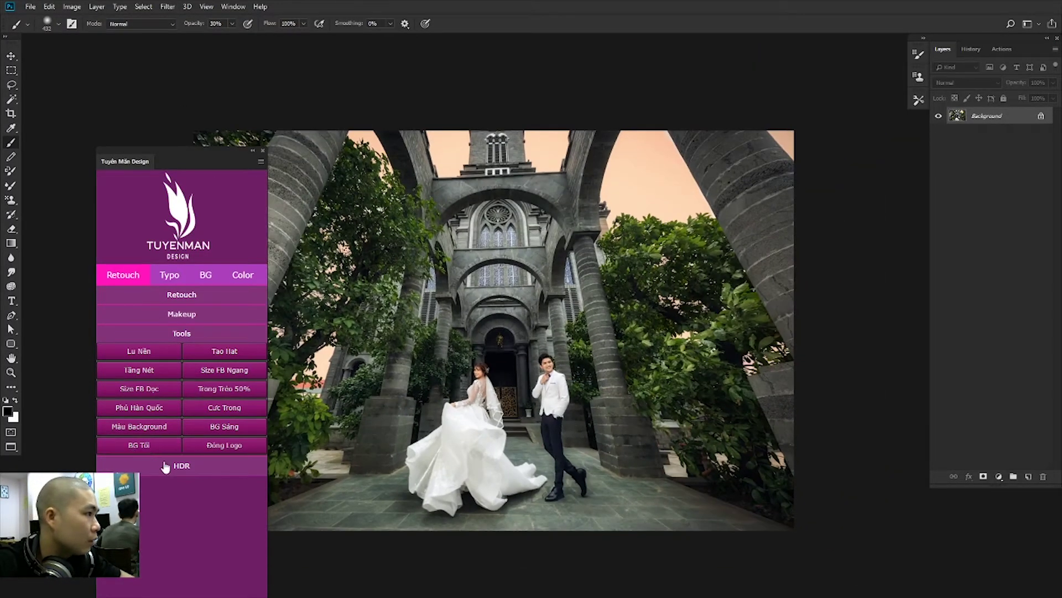
Step: Apply an HDR preset from the panel and hide it behind a black layer mask
click(165, 465)
click(147, 486)
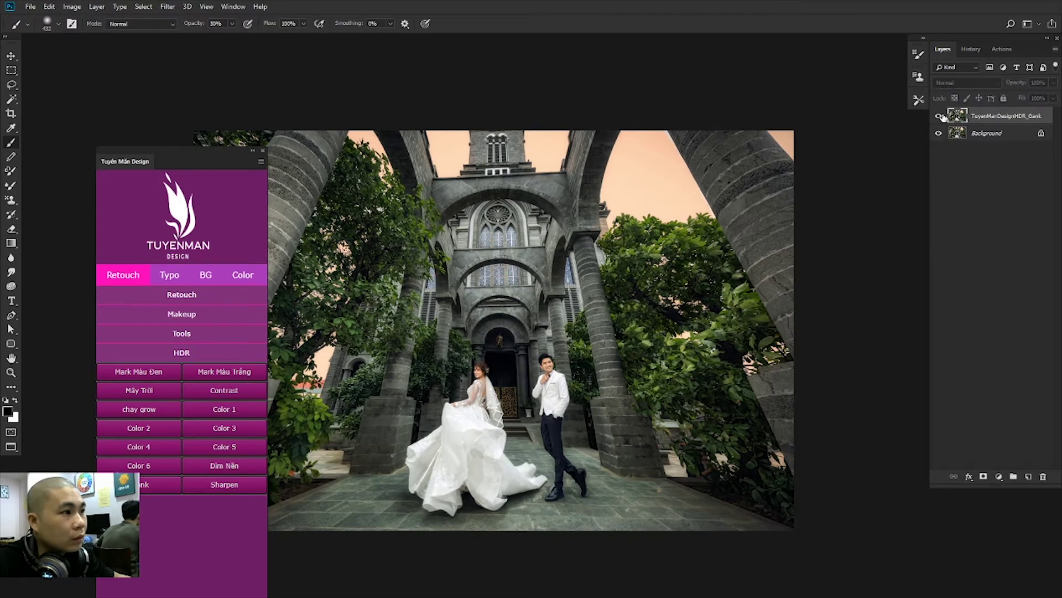
mouse_move(456, 407)
mouse_down()
mouse_move(506, 418)
mouse_move(521, 388)
mouse_up()
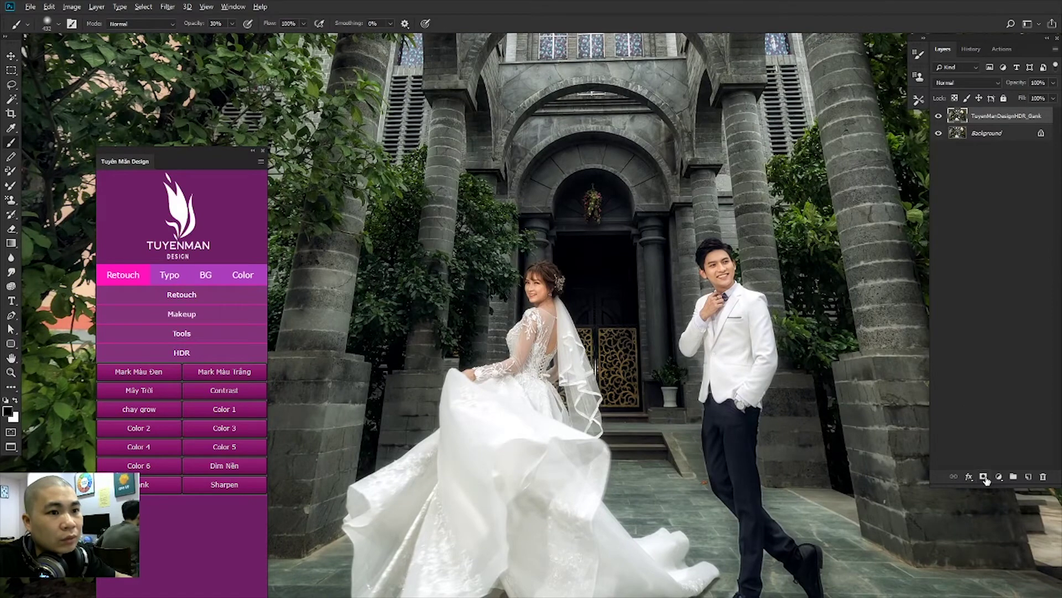
alt+click(983, 477)
Step: With a 275 px white brush, paint the HDR effect onto part of the bride's dress
right_click(646, 382)
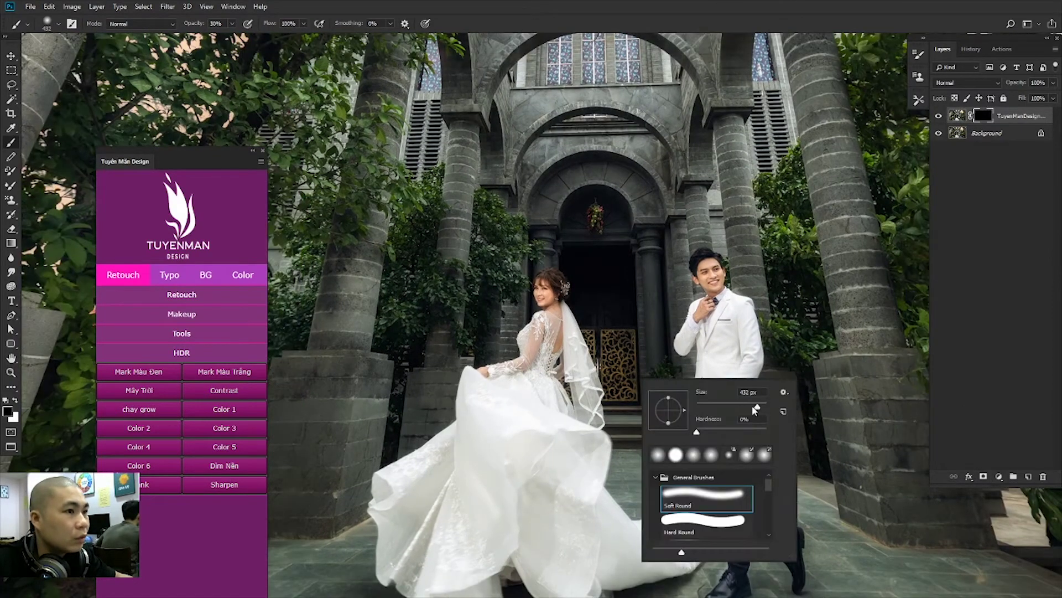
drag(756, 410, 740, 409)
key(Return)
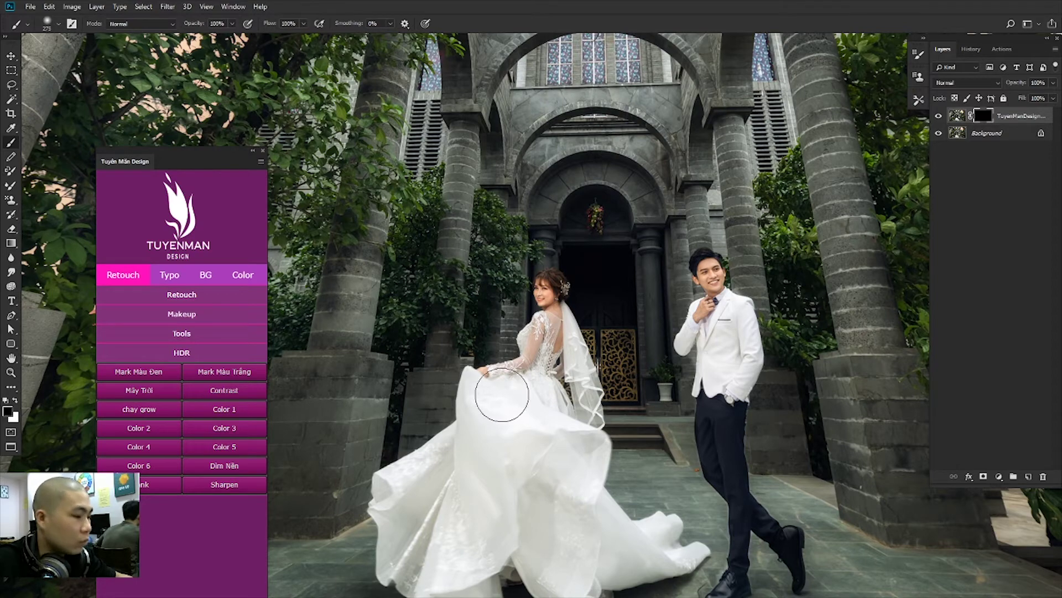
key(x)
drag(505, 396, 552, 297)
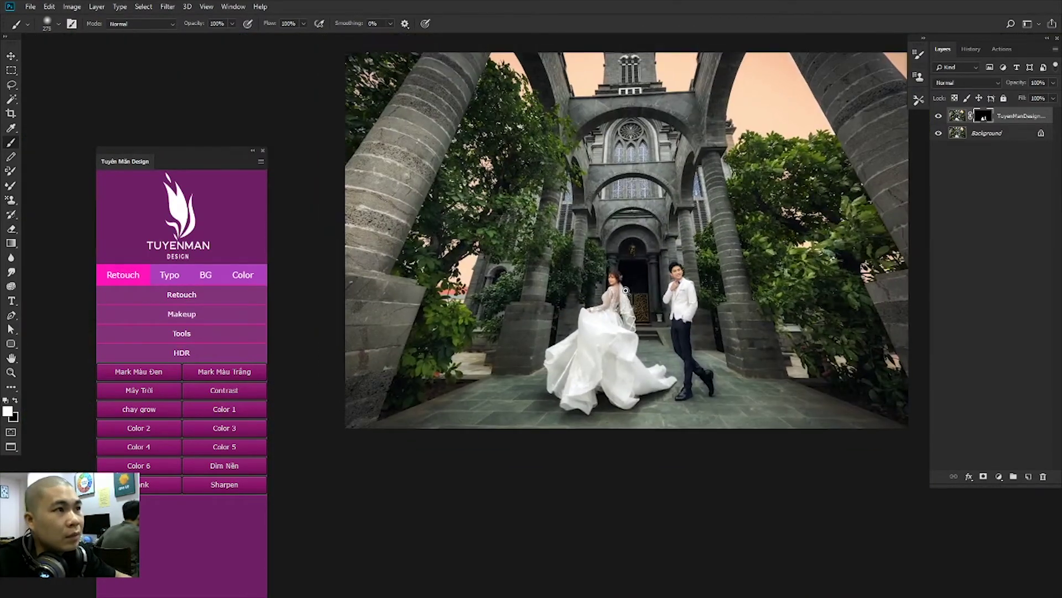
right_click(658, 304)
Step: Run the Dìm Nền action and lower Yellows saturation to turn the foliage near-grey
click(680, 309)
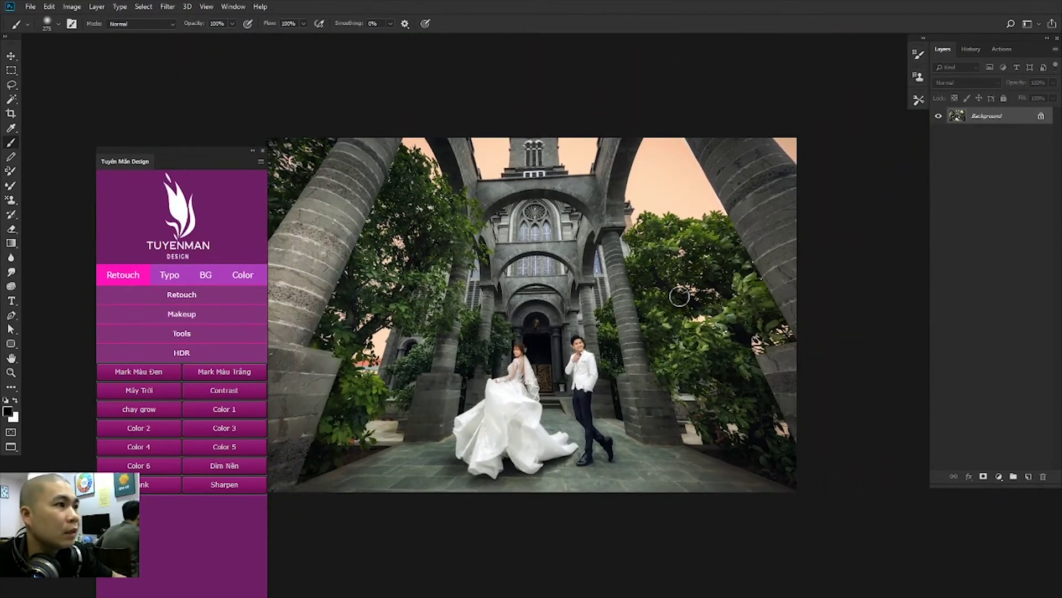
click(230, 487)
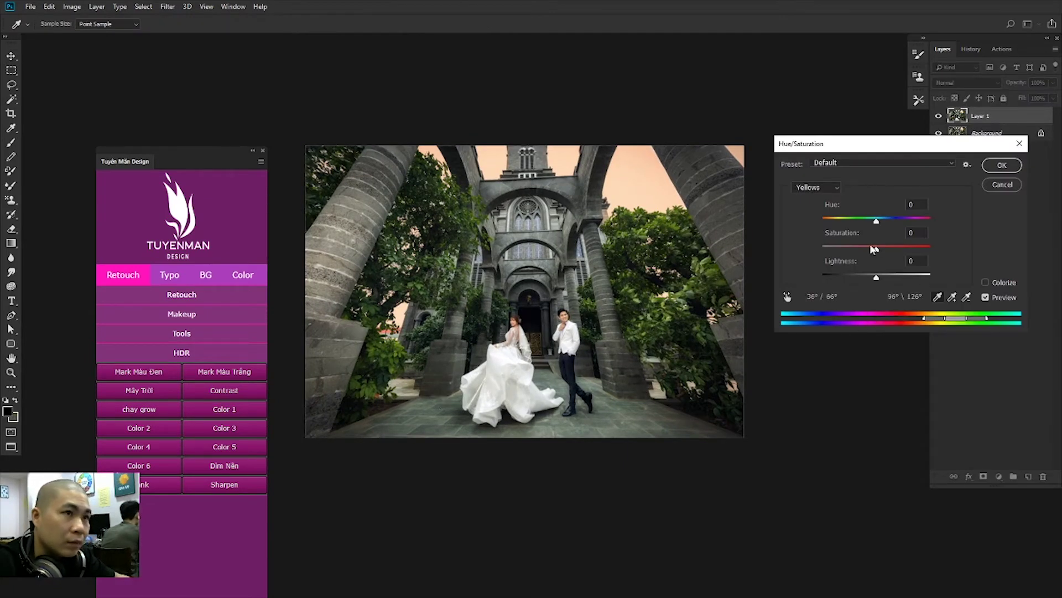
drag(873, 246, 841, 246)
key(Return)
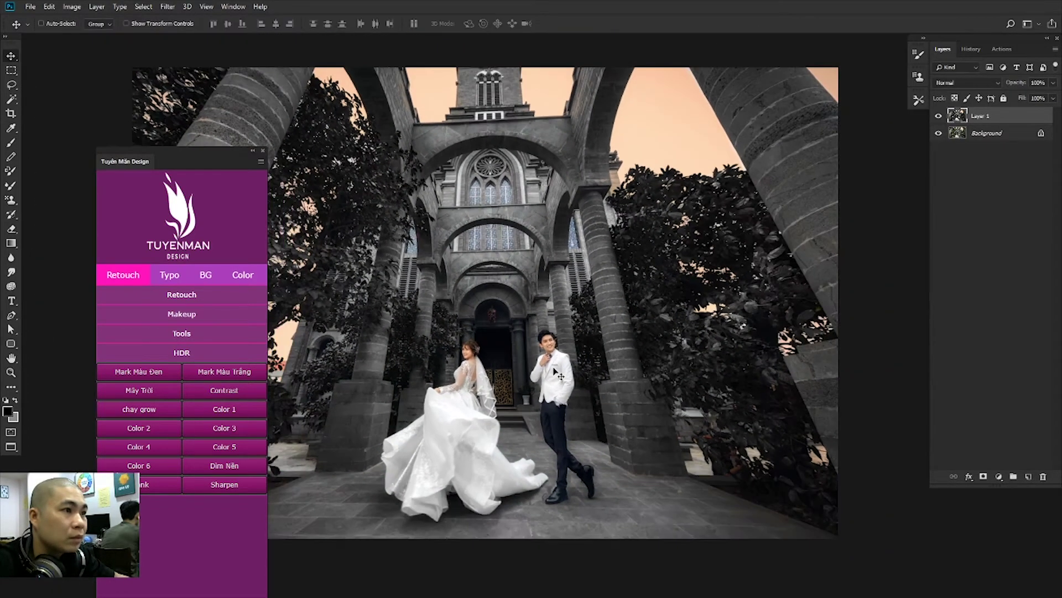
Step: Add a black hide-all mask to Layer 1 and paint darkening over the right column with a soft brush
alt+click(984, 477)
key(b)
right_click(579, 250)
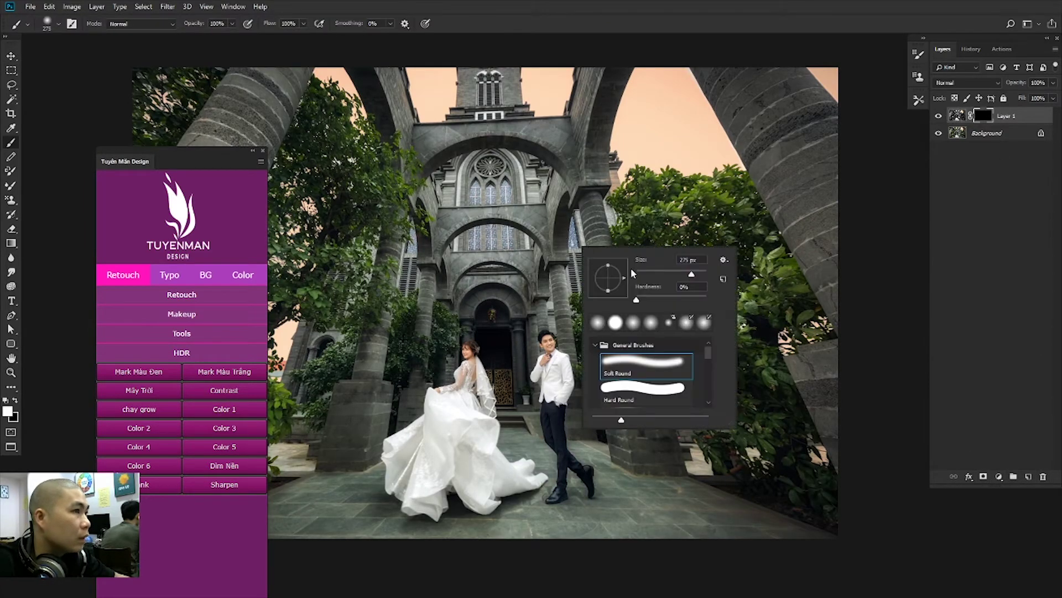
key(Return)
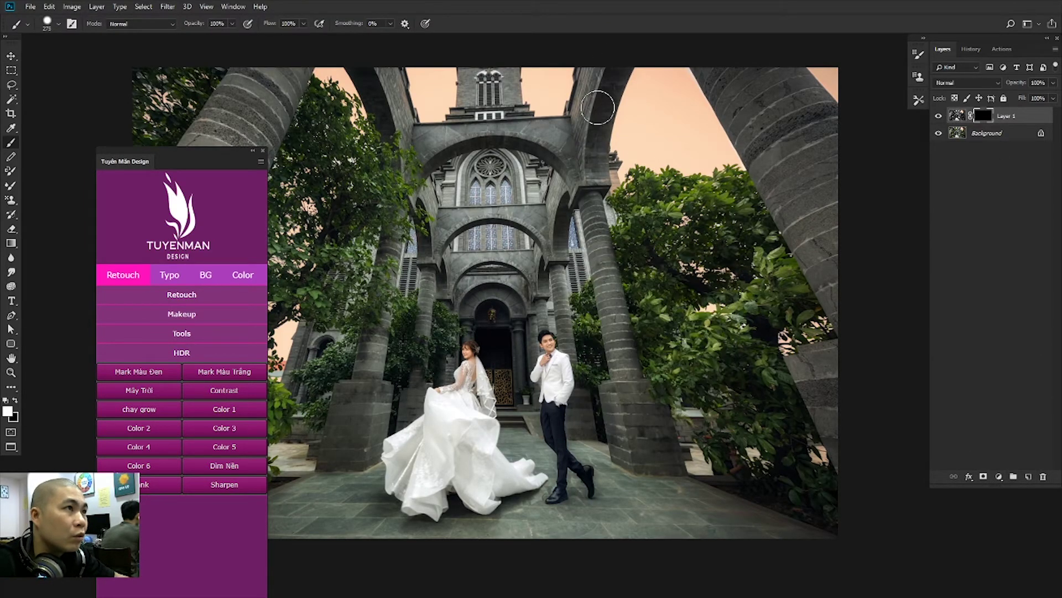
drag(592, 310, 614, 332)
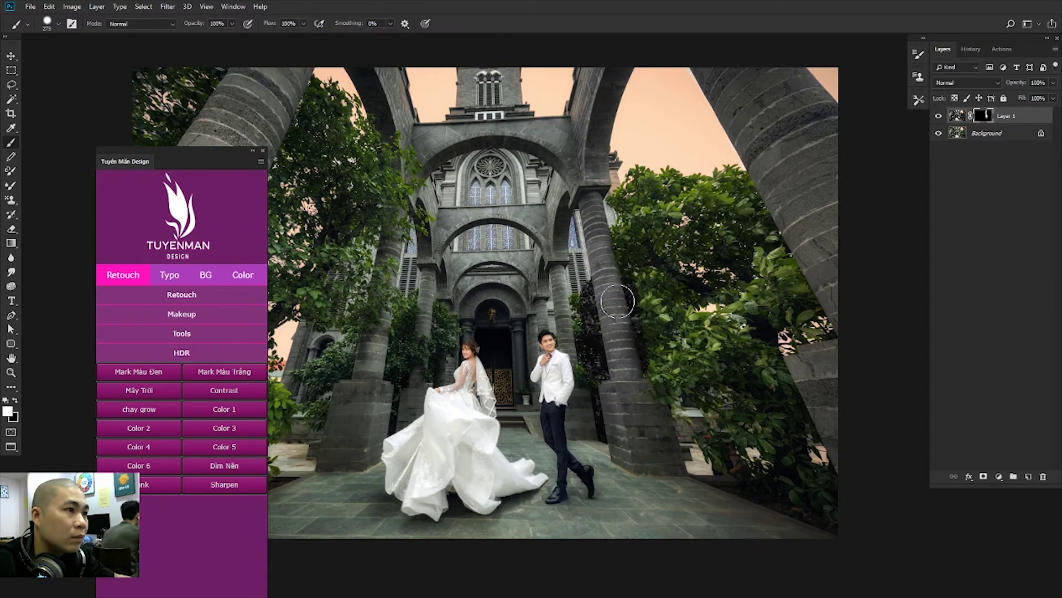
mouse_move(622, 409)
mouse_down()
mouse_move(619, 399)
mouse_move(629, 442)
mouse_move(660, 459)
mouse_move(628, 387)
mouse_up()
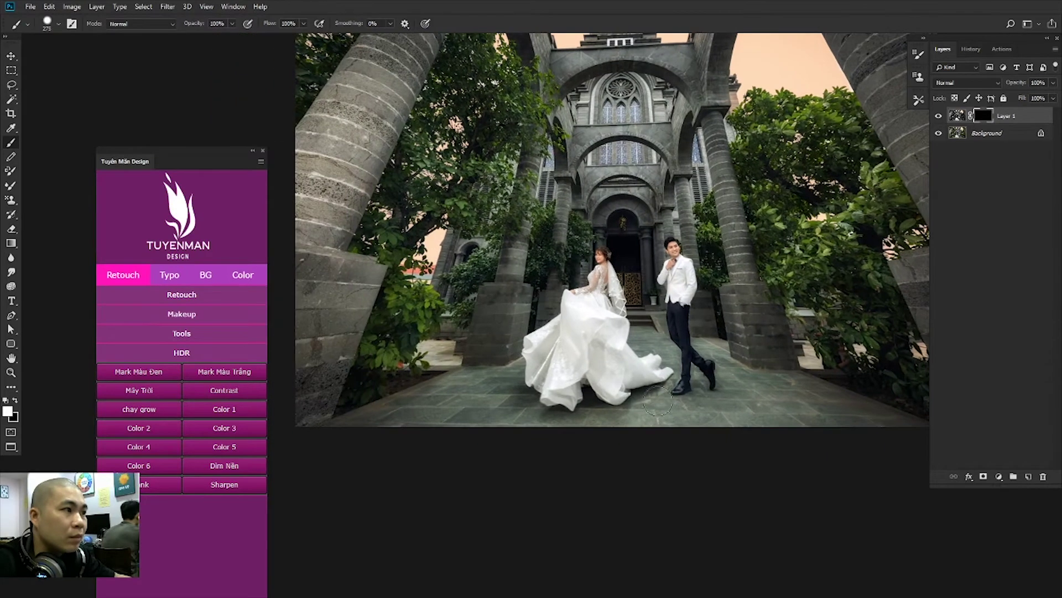
Step: Paint the darkening over the floor in the lower left and beside the groom
scroll(653, 373, up, 2)
scroll(722, 373, down, 1)
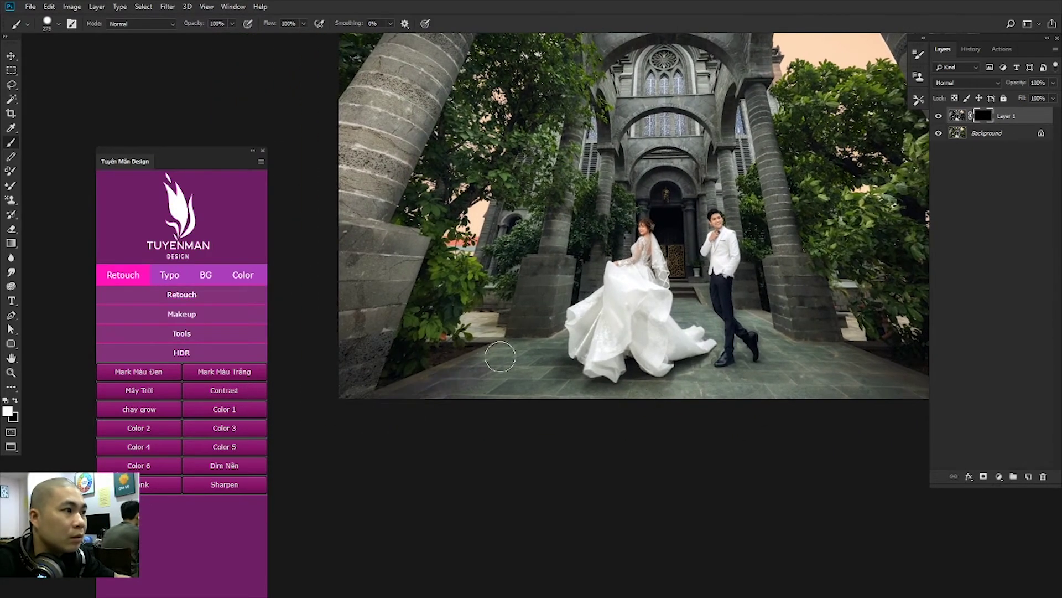
mouse_move(493, 386)
mouse_down()
mouse_move(573, 370)
mouse_move(584, 346)
mouse_move(668, 393)
mouse_up()
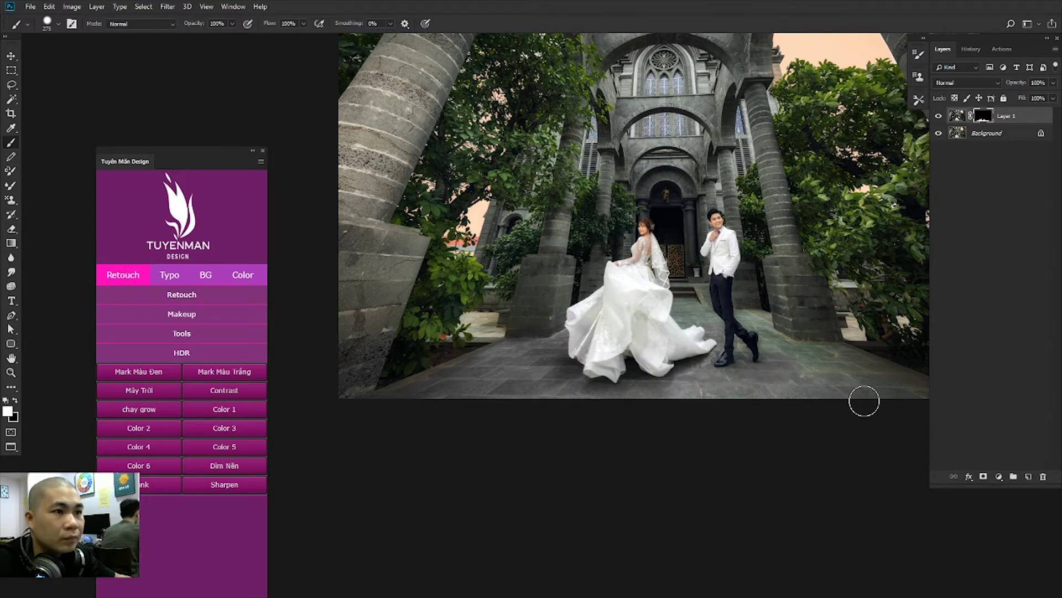
scroll(863, 401, right, 1)
mouse_move(792, 349)
mouse_down()
mouse_move(764, 372)
mouse_move(749, 337)
mouse_move(717, 324)
mouse_move(719, 354)
mouse_move(659, 327)
mouse_up()
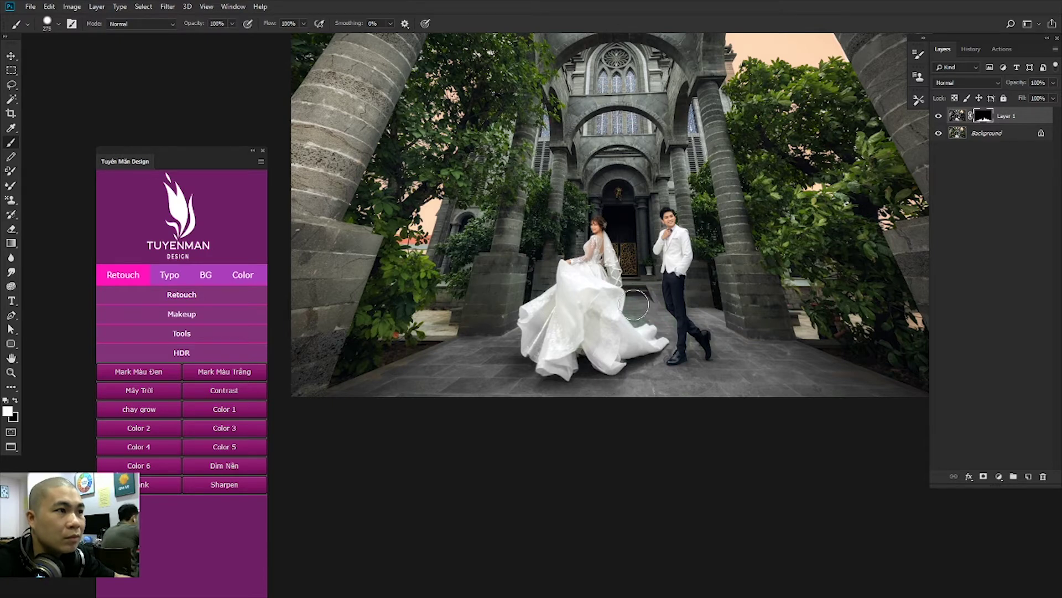
drag(574, 321, 584, 322)
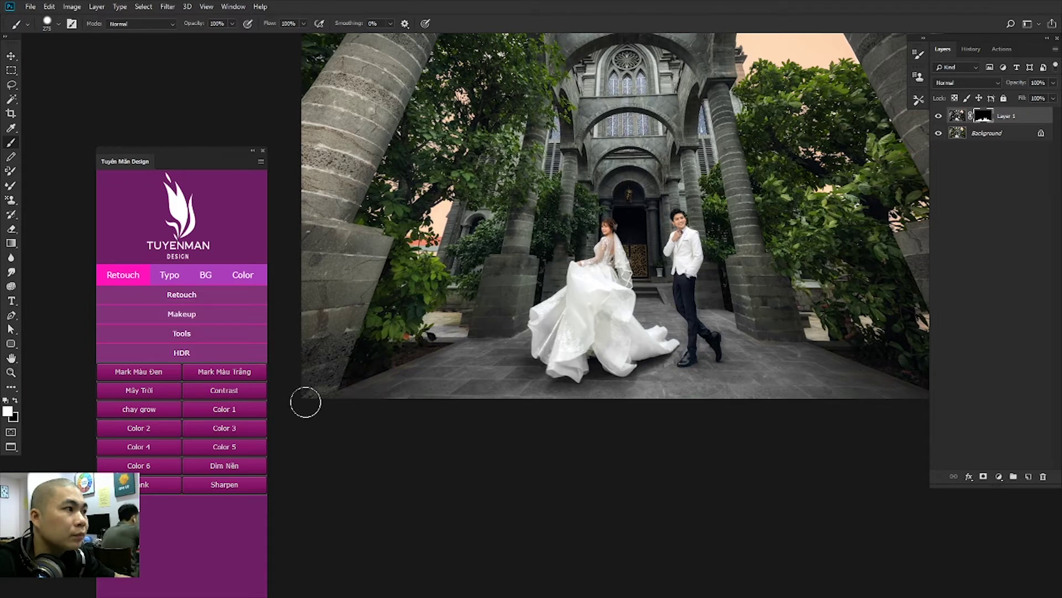
scroll(448, 363, up, 1)
scroll(448, 363, down, 1)
Step: Lower the brush opacity to 40%, enlarge the photo to fill the screen, and merge Layer 1 down
key(4)
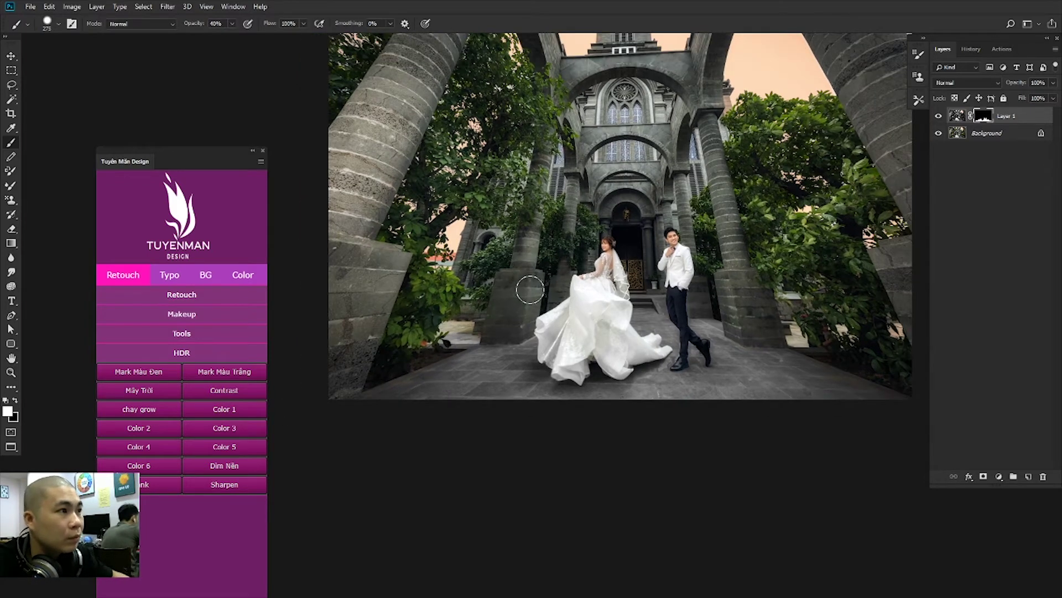
scroll(550, 182, up, 1)
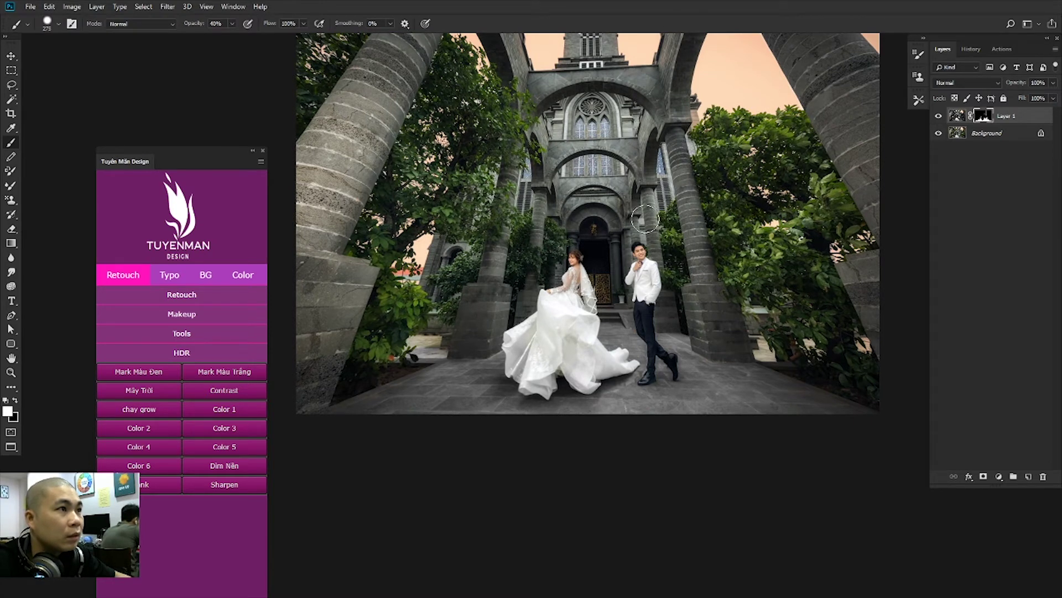
scroll(671, 195, down, 2)
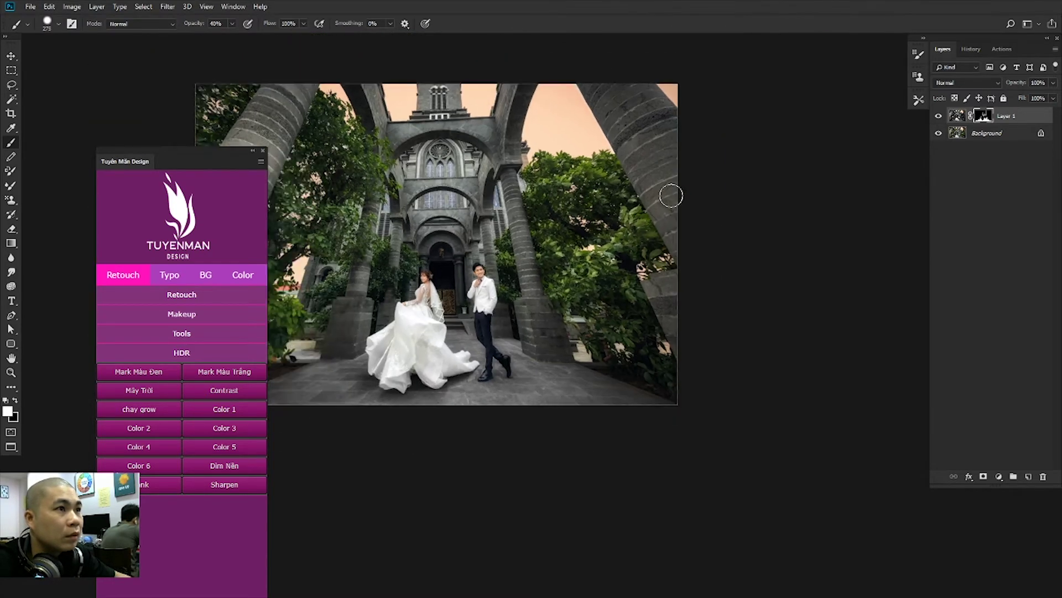
scroll(675, 359, left, 5)
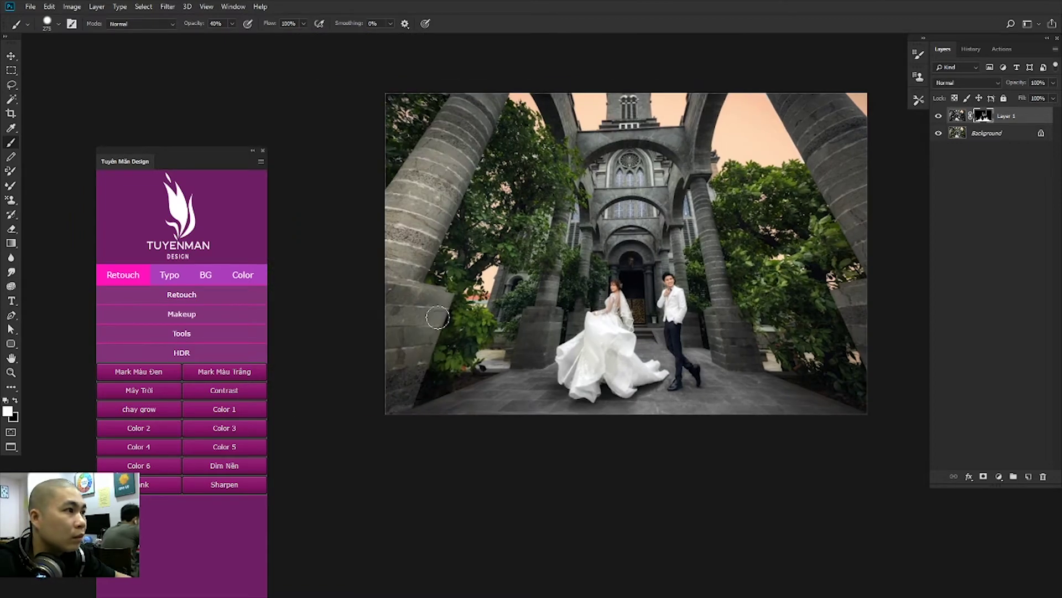
scroll(455, 200, up, 2)
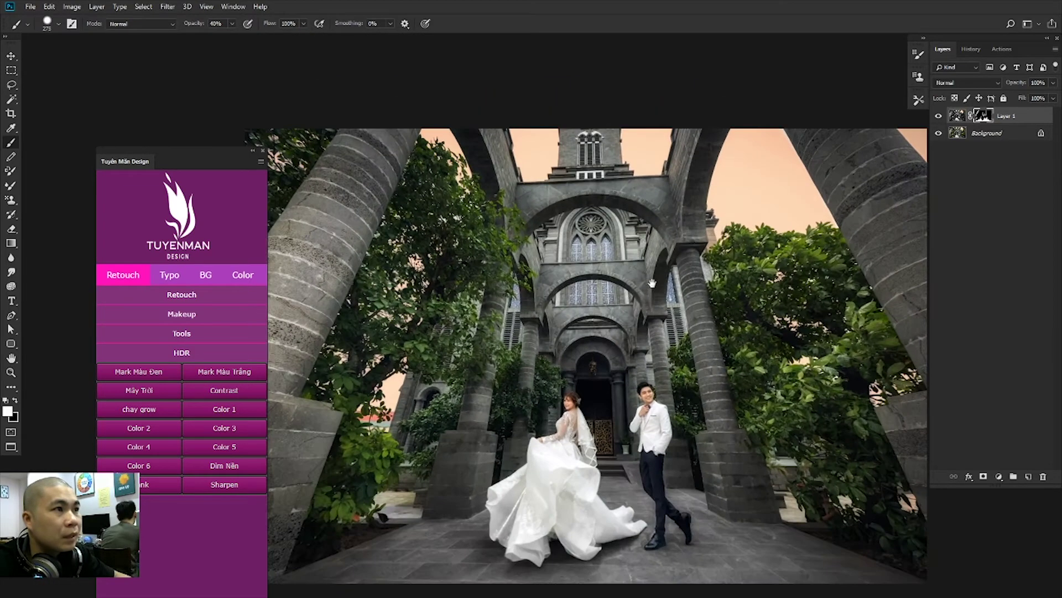
right_click(621, 285)
click(672, 307)
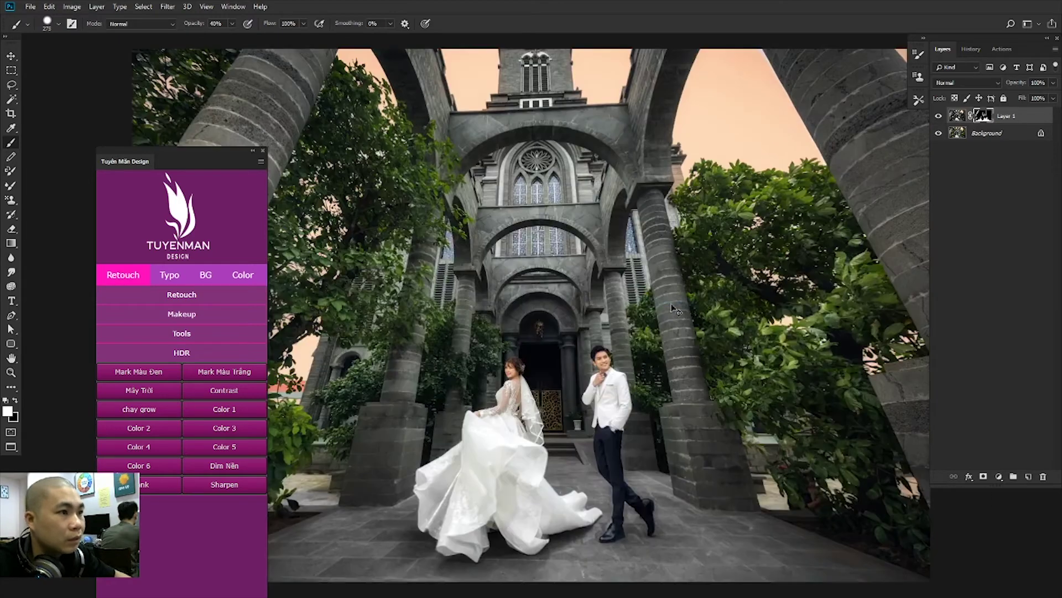
key(ctrl+minus)
key(ctrl+minus)
Step: Duplicate the merged photo as Layer 1 and give it Camera Raw split toning: highlight saturation 12, slight shadow saturation
key(ctrl+j)
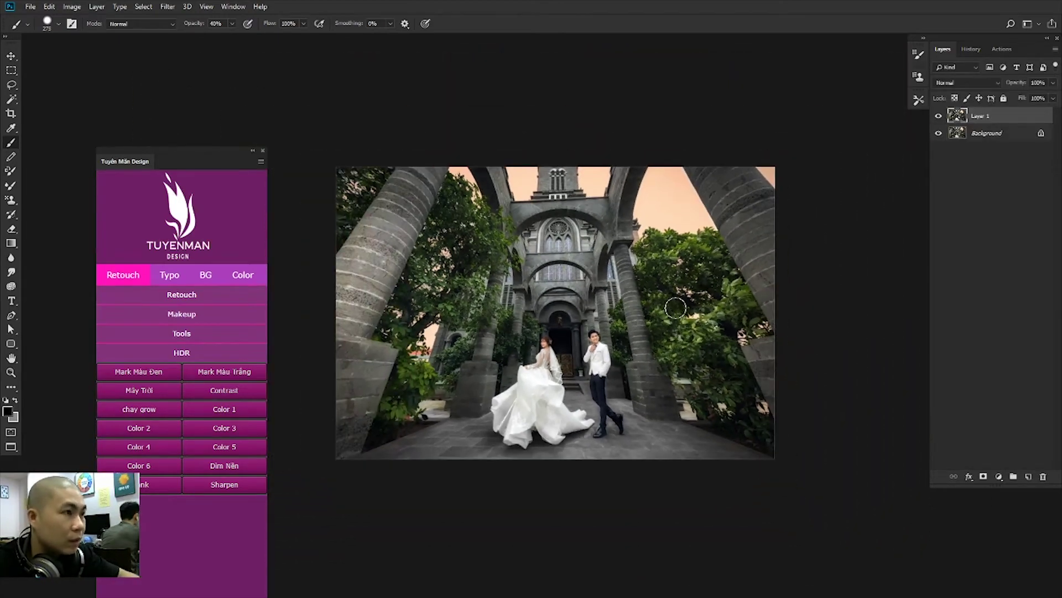
key(ctrl+shift+a)
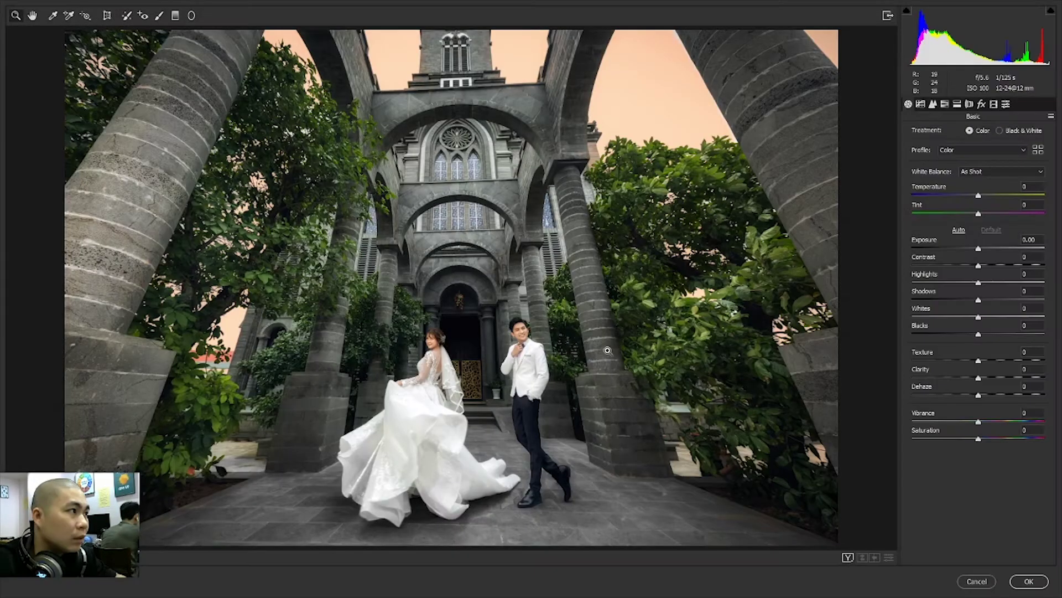
click(958, 104)
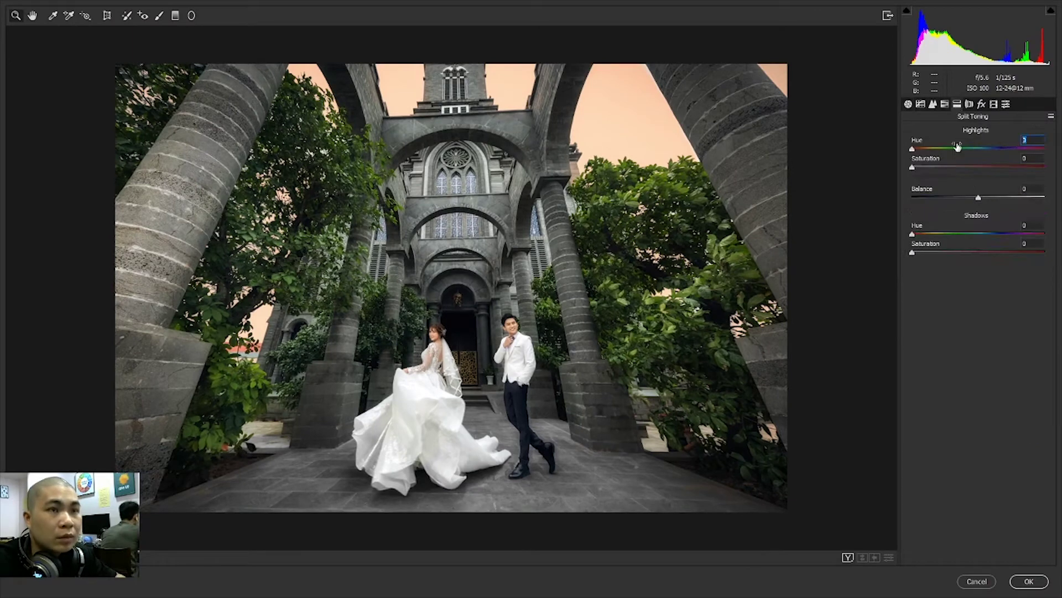
text(0)
drag(923, 168, 928, 166)
key(Tab)
text(227)
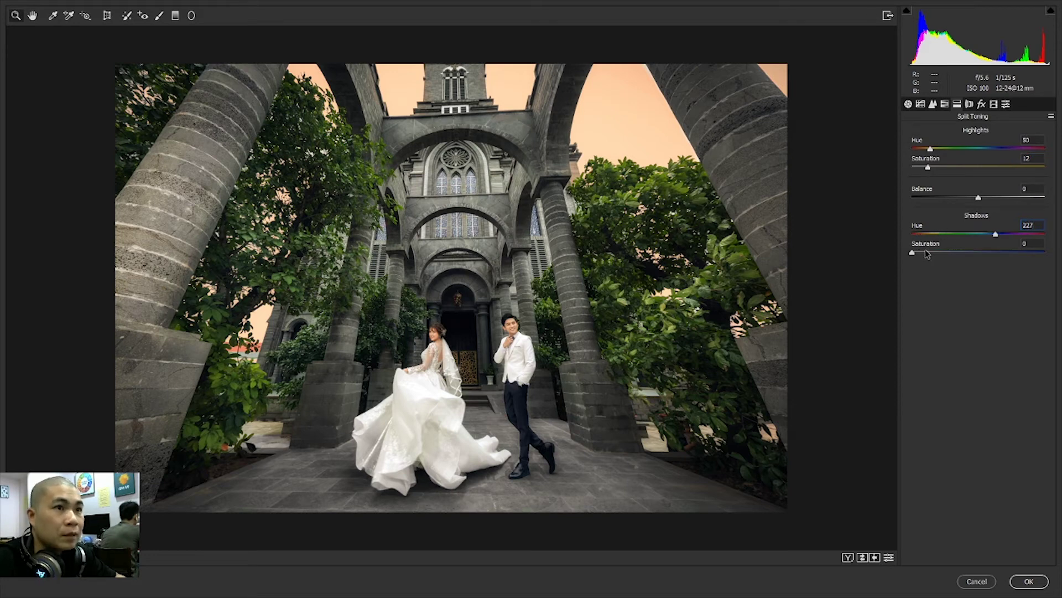
drag(927, 254, 924, 255)
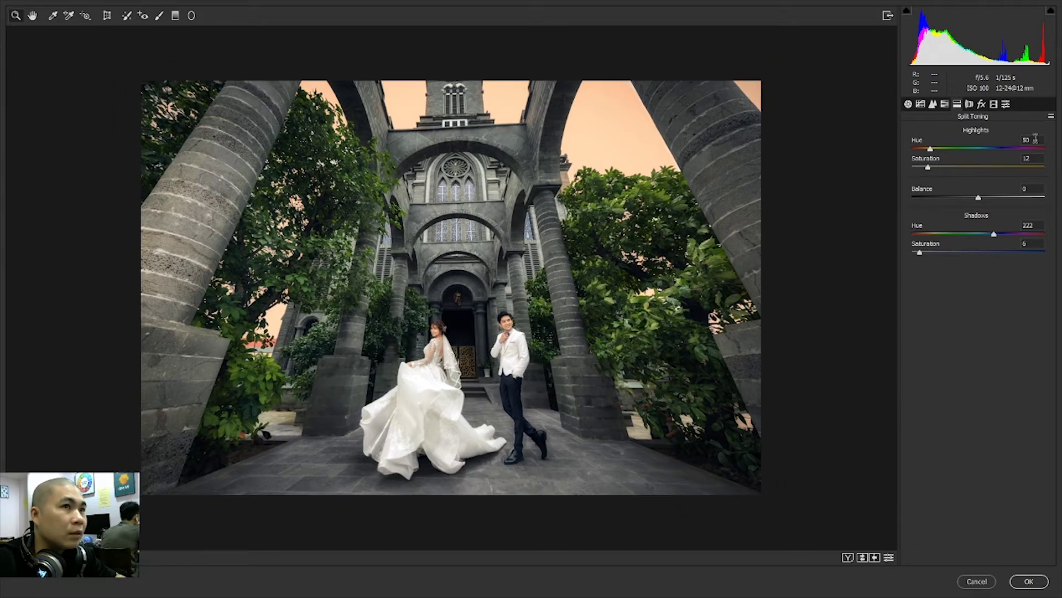
Step: Adjust HSL saturation: Greens +56, Oranges -33, and change the Yellows
click(945, 104)
click(953, 133)
drag(999, 228, 1061, 228)
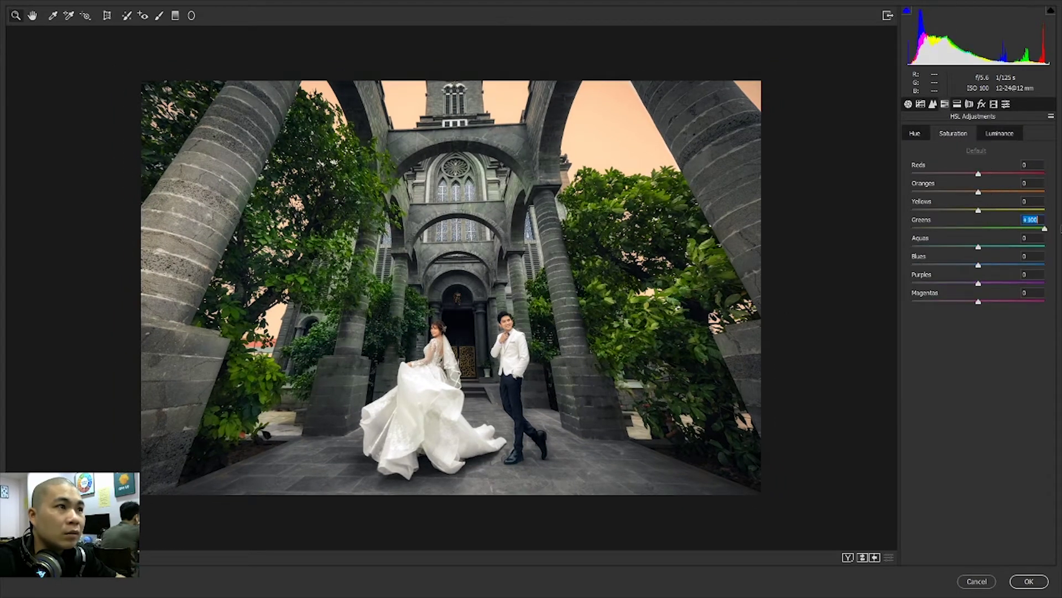
drag(978, 211, 1028, 211)
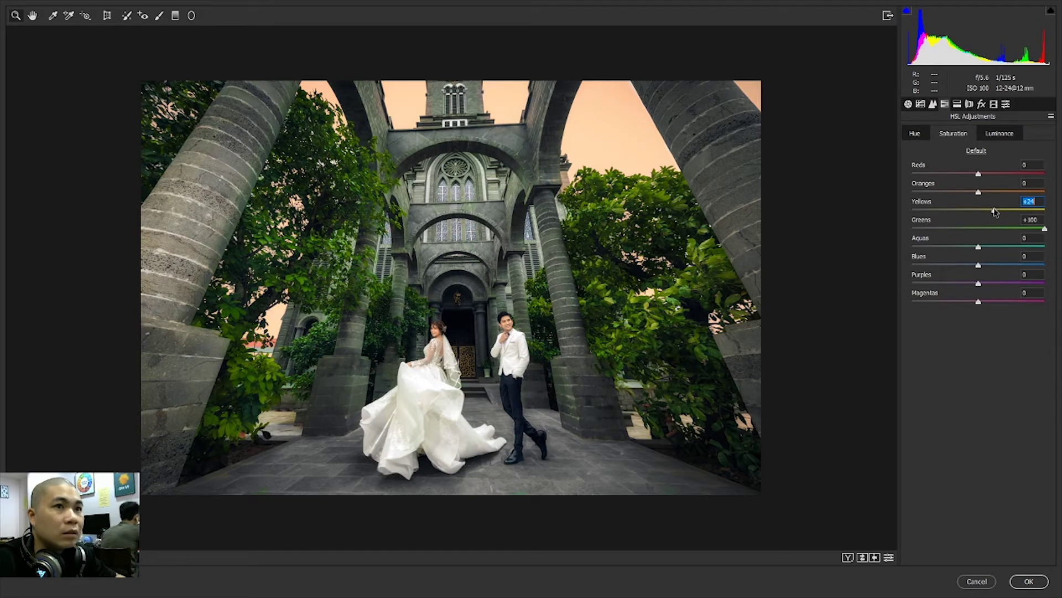
drag(977, 192, 935, 204)
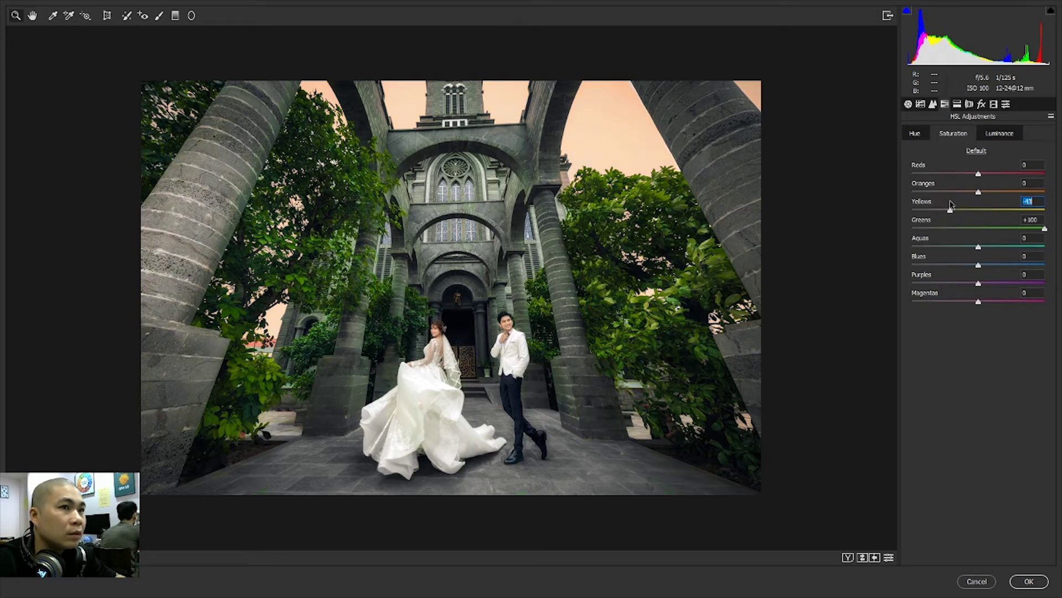
mouse_move(1021, 230)
mouse_down()
mouse_move(1060, 228)
mouse_move(995, 232)
mouse_up()
Step: Brighten the greens with HSL Luminance and apply the Camera Raw filter
click(1000, 134)
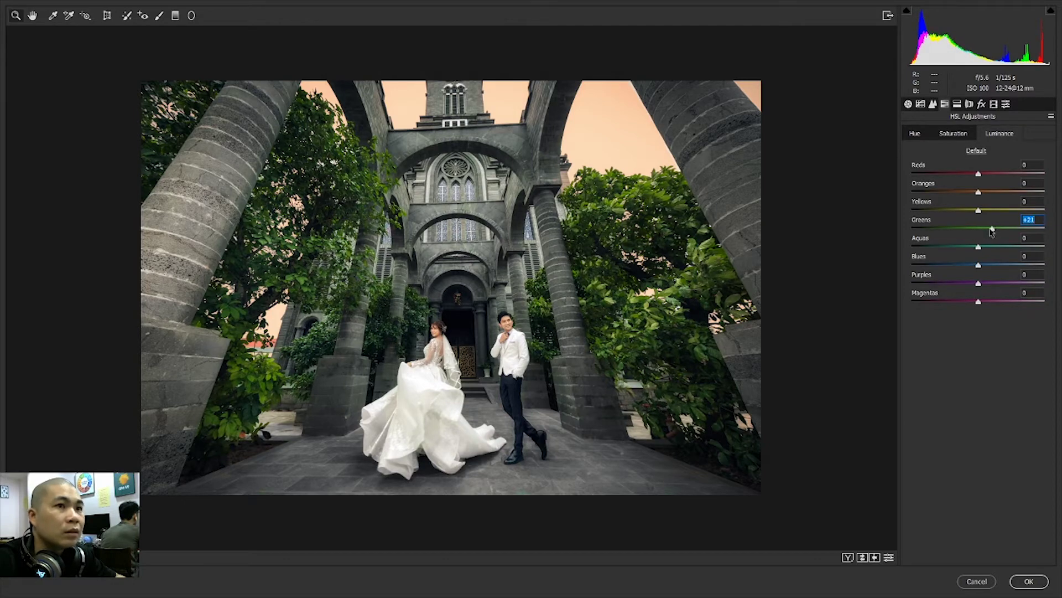
scroll(521, 302, up, 3)
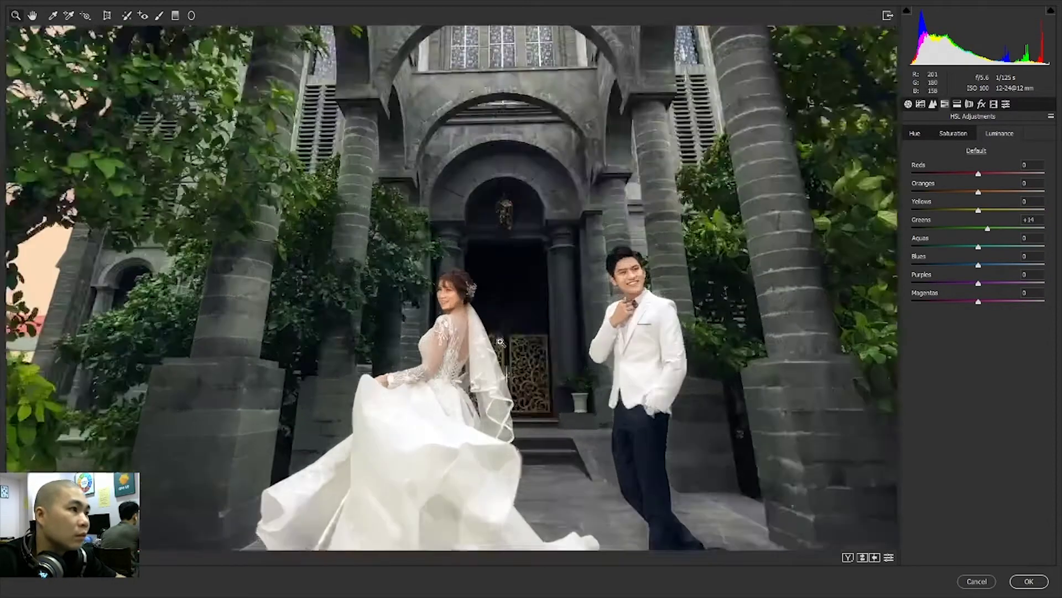
scroll(525, 338, up, 2)
scroll(529, 343, down, 1)
scroll(526, 337, down, 2)
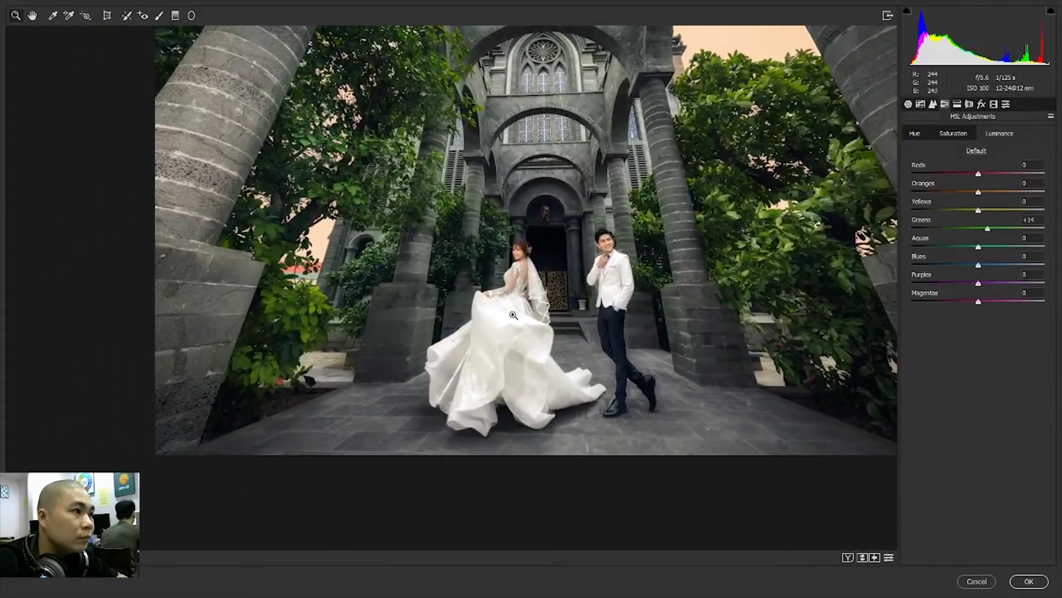
key(Return)
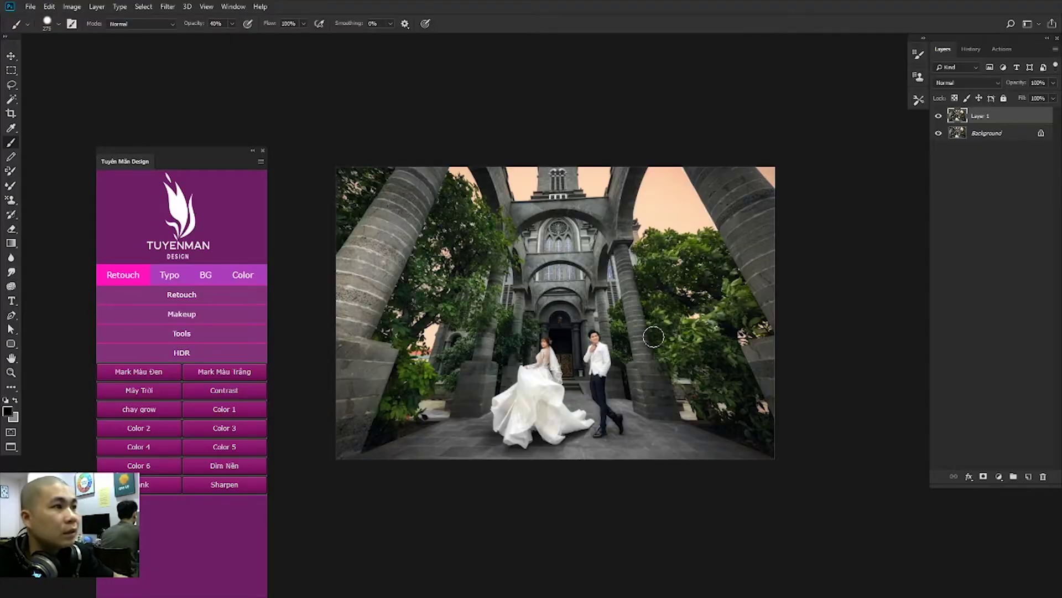
Step: Merge the edited layer into Background and select the white dress with the Magic Wand
key(ctrl+e)
scroll(576, 382, up, 1)
key(w)
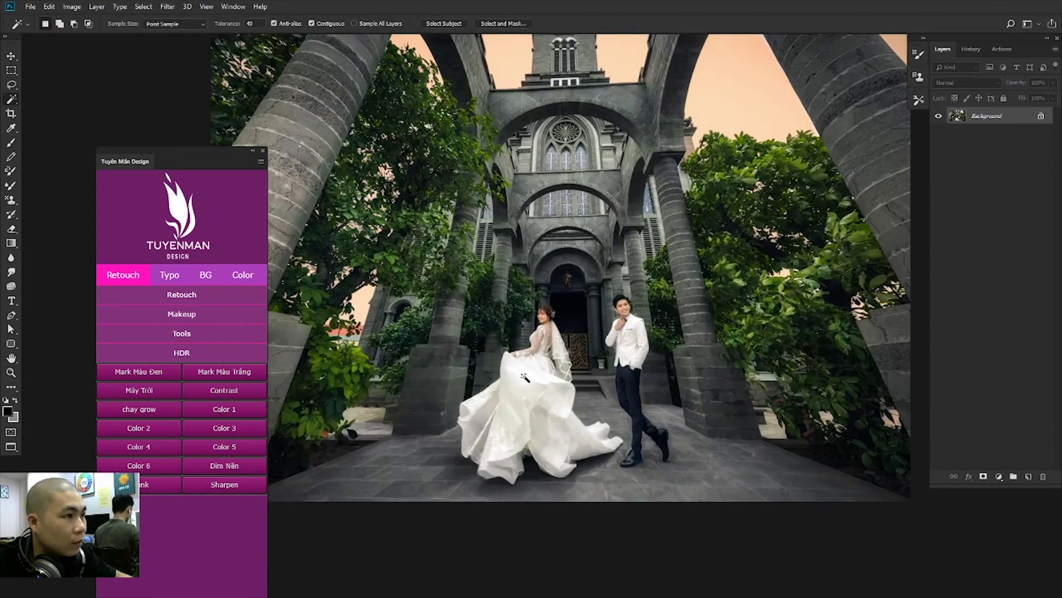
click(534, 400)
scroll(536, 392, up, 1)
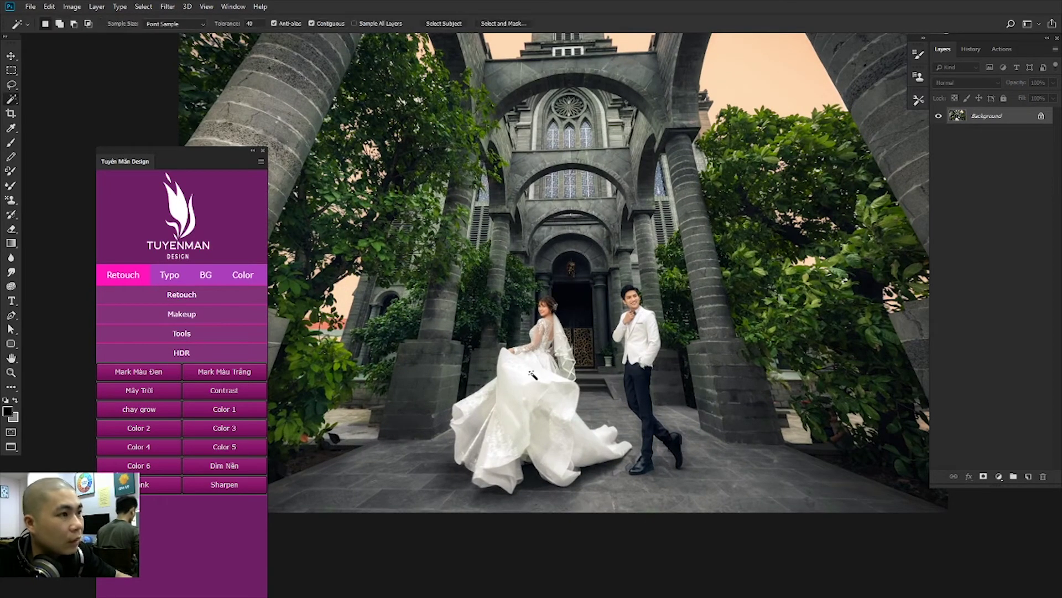
scroll(549, 412, down, 1)
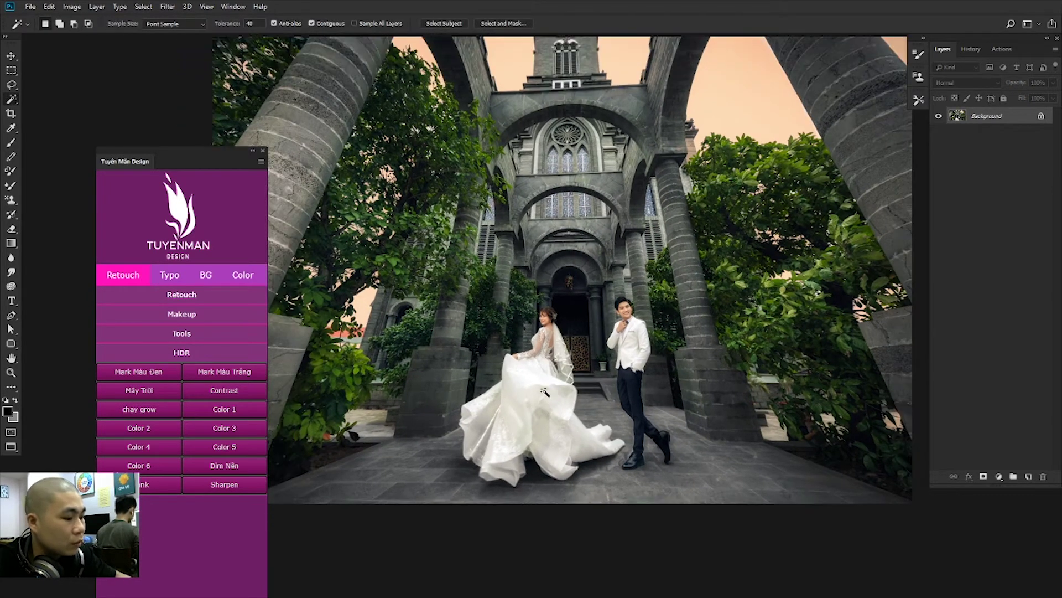
Step: Draw a tall ellipse over the dress, undo it, and fit the whole photo on screen
key(u)
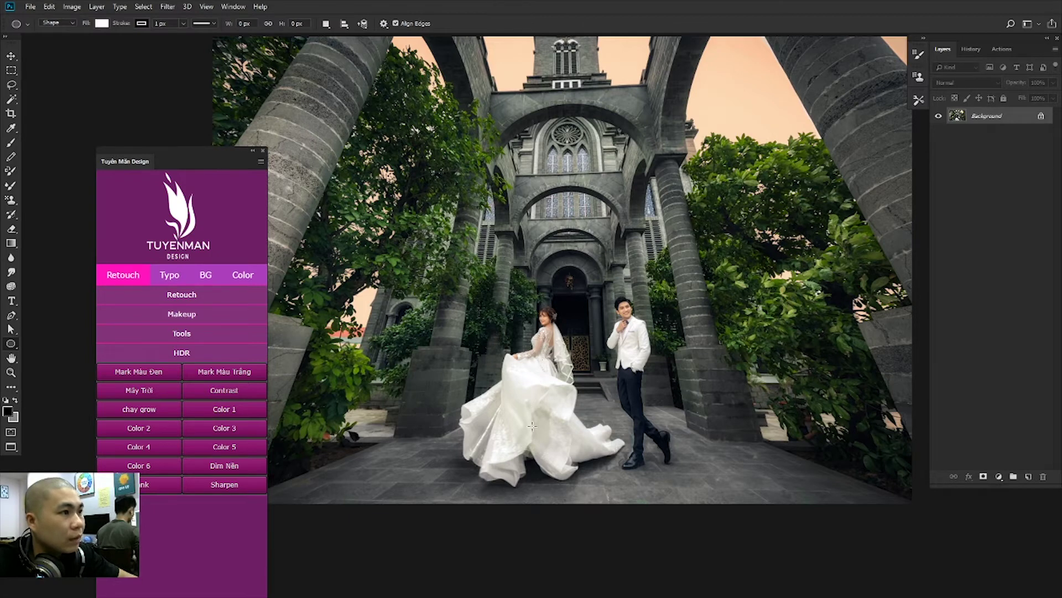
drag(532, 426, 543, 359)
click(731, 158)
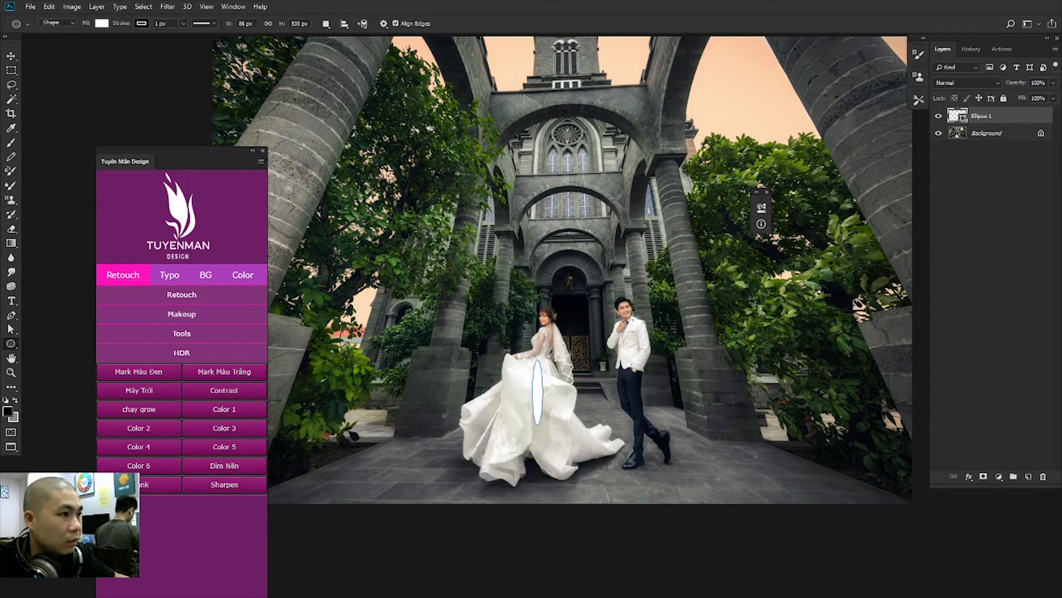
key(ctrl+z)
scroll(593, 360, up, 3)
right_click(551, 396)
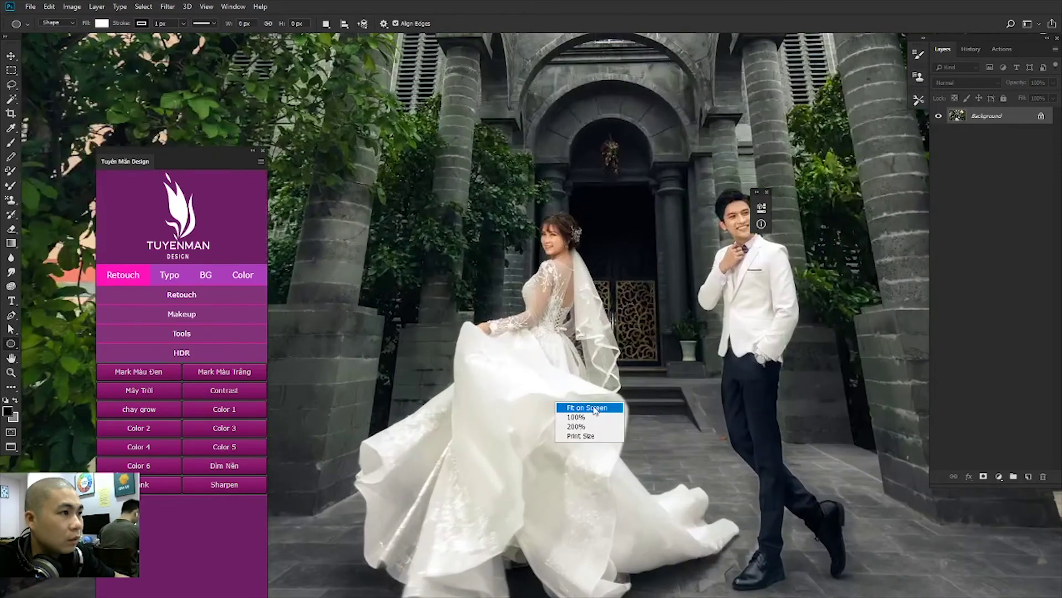
click(559, 401)
Step: Zoom and pan around the flattened church photo to inspect it
scroll(598, 371, down, 2)
scroll(598, 370, down, 2)
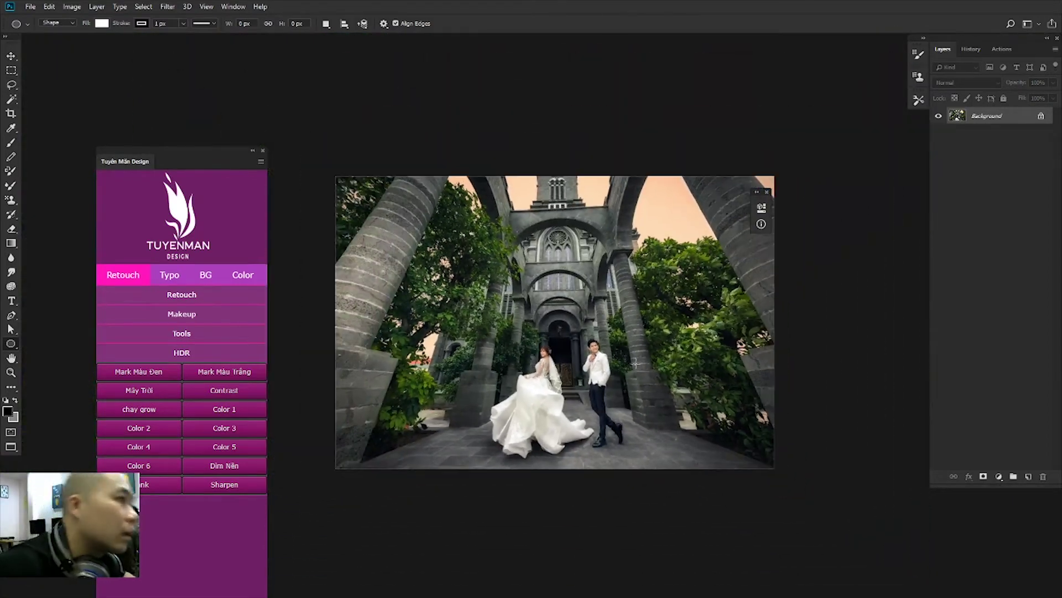
scroll(598, 371, down, 1)
scroll(576, 376, down, 1)
scroll(553, 388, up, 2)
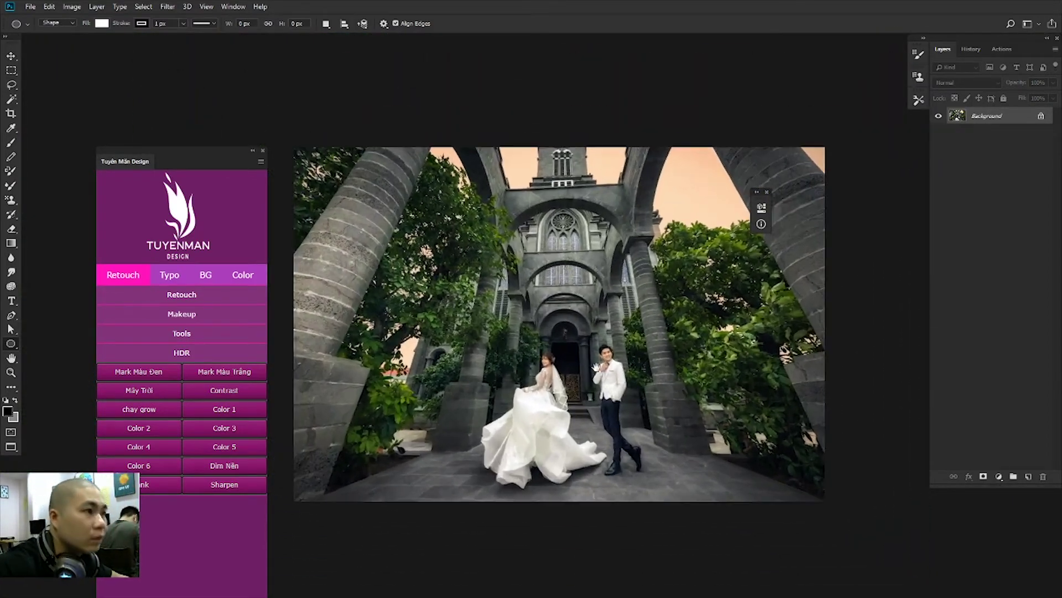
drag(576, 424, 651, 409)
scroll(651, 409, up, 1)
scroll(652, 409, up, 1)
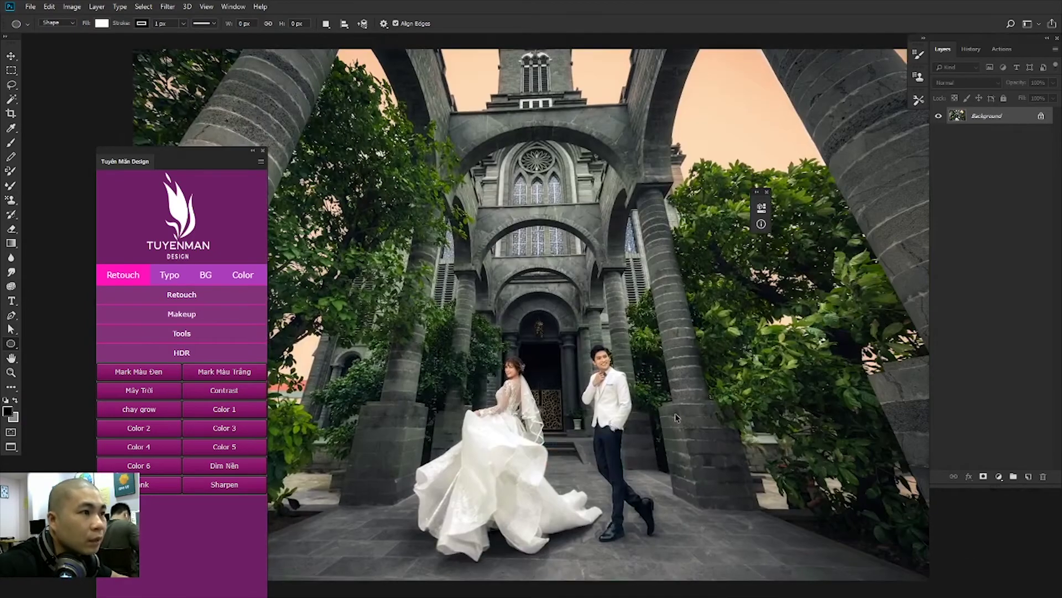
scroll(634, 411, up, 1)
scroll(637, 410, up, 1)
scroll(639, 409, up, 1)
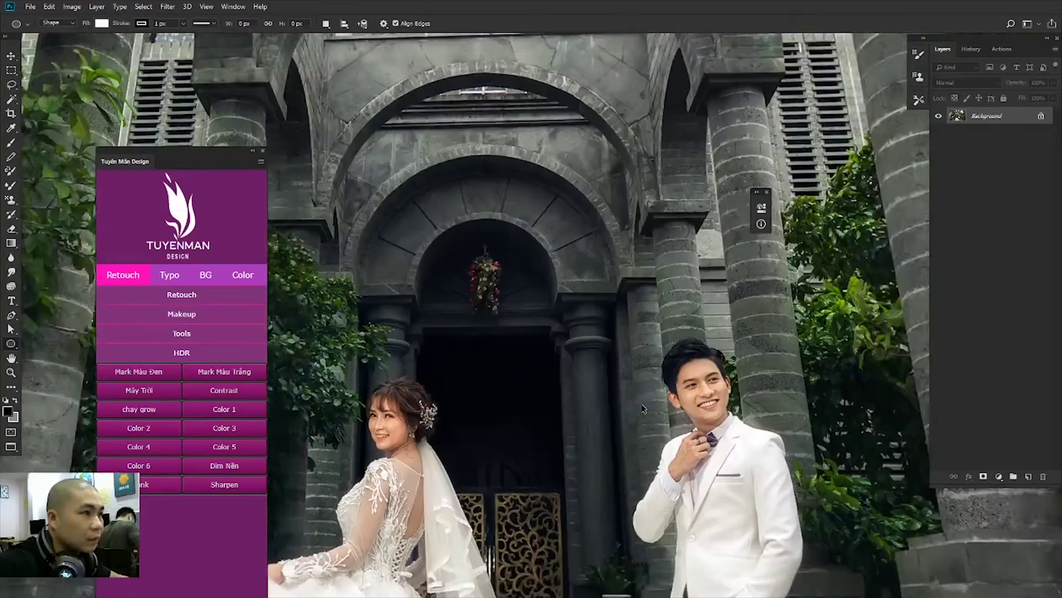
scroll(642, 407, up, 1)
scroll(643, 407, down, 2)
scroll(643, 408, down, 1)
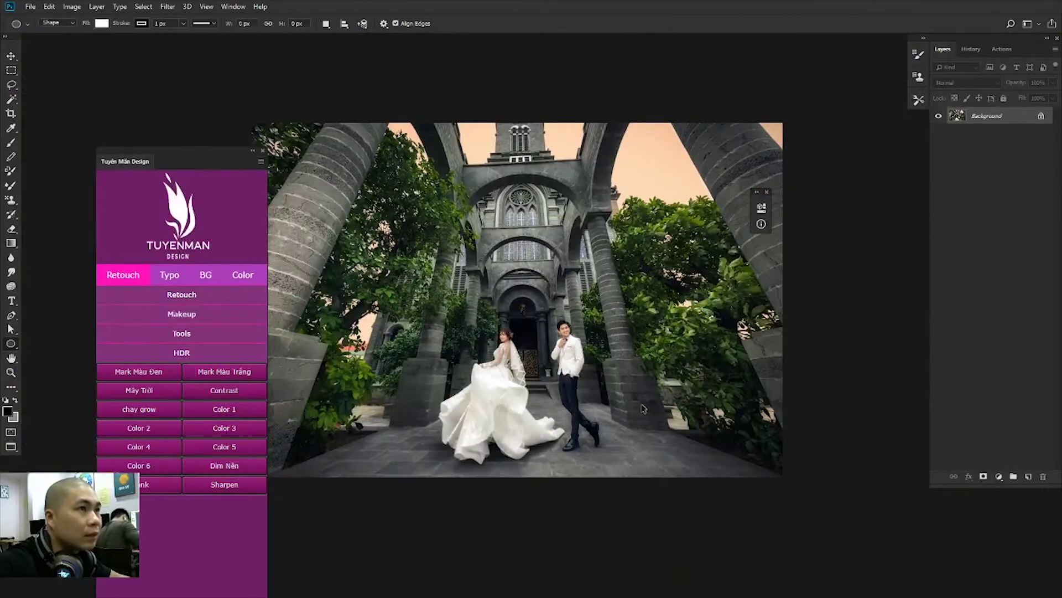
Step: Show the History panel and return to the standard screen mode
click(971, 50)
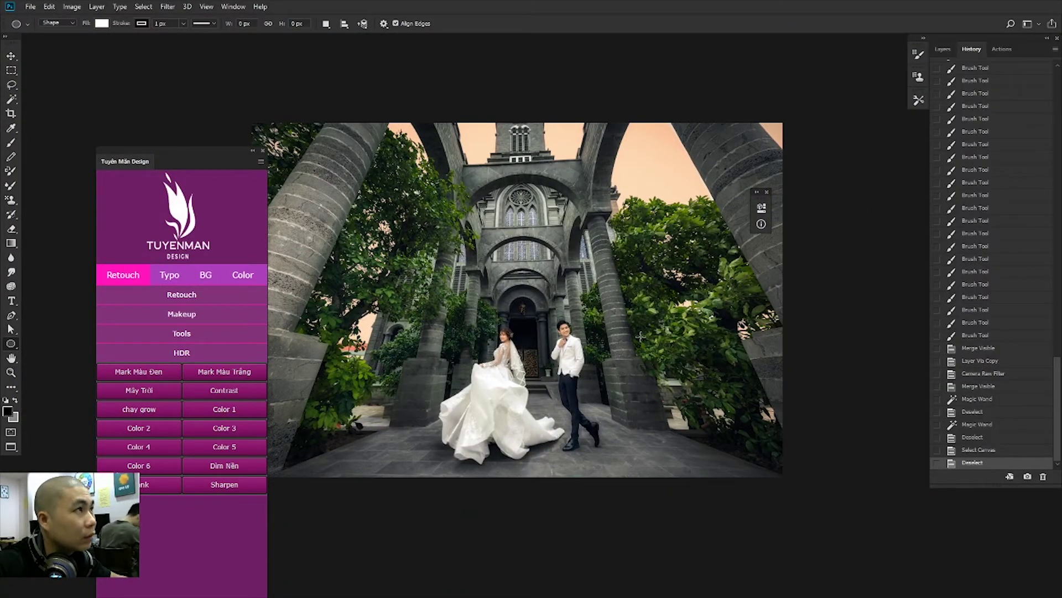
key(g)
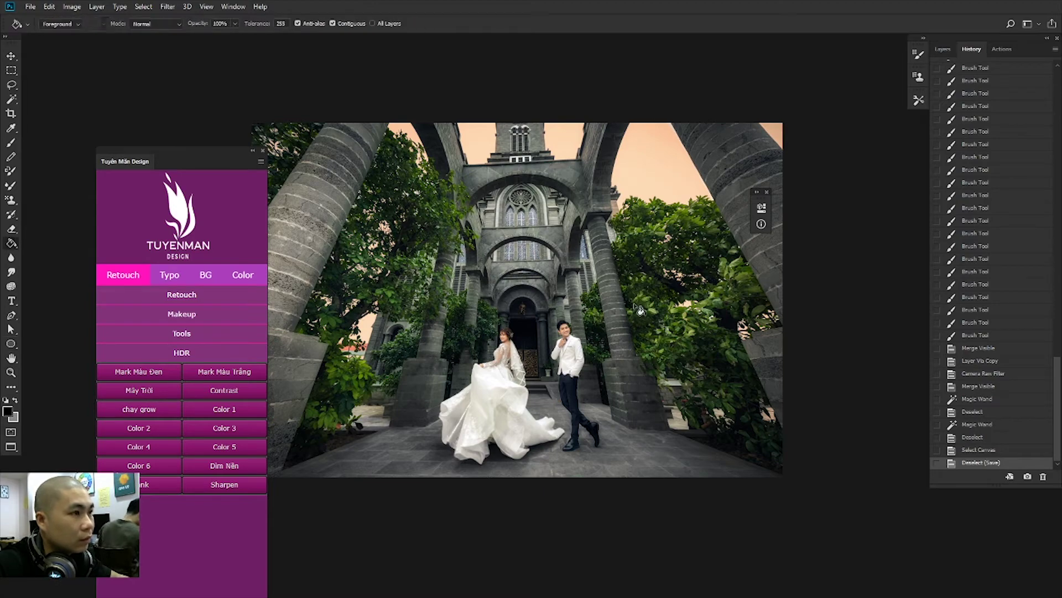
key(f)
key(f)
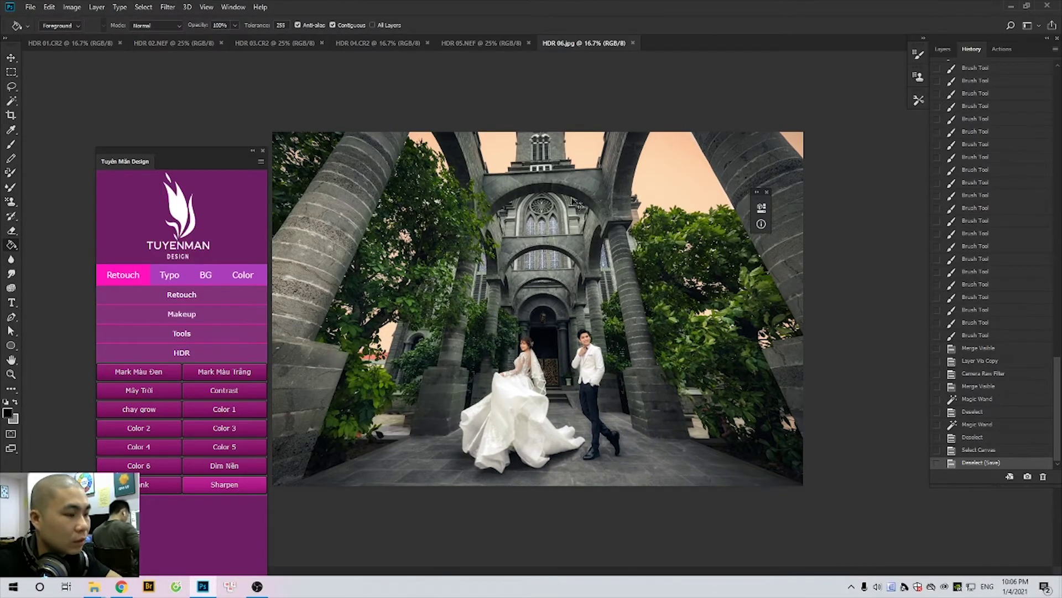
Step: Open the raw HDR 06.CR2 with Camera Raw Defaults applied
key(ctrl+o)
click(716, 173)
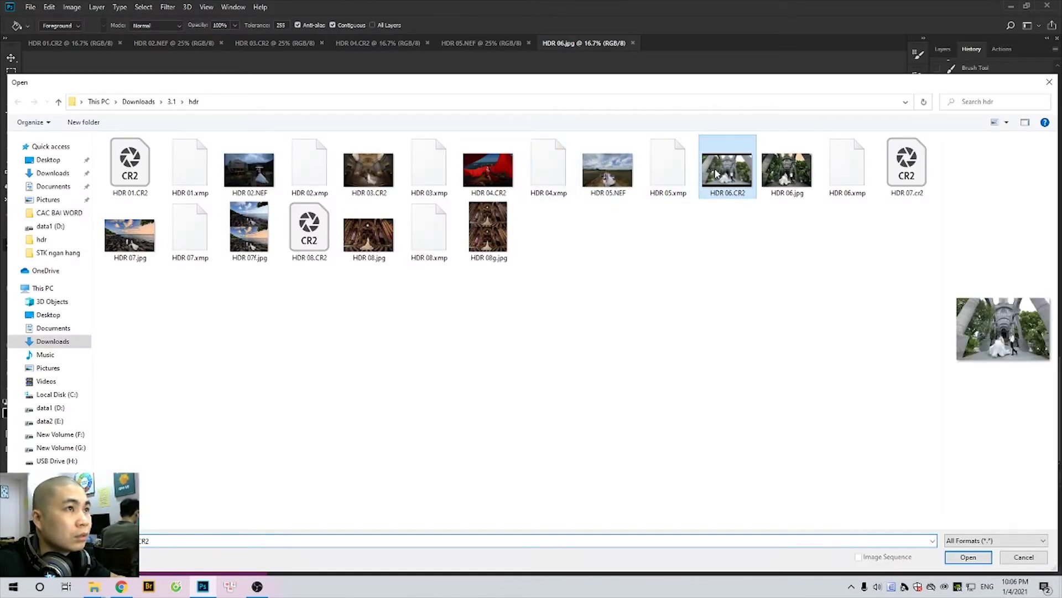
double_click(716, 174)
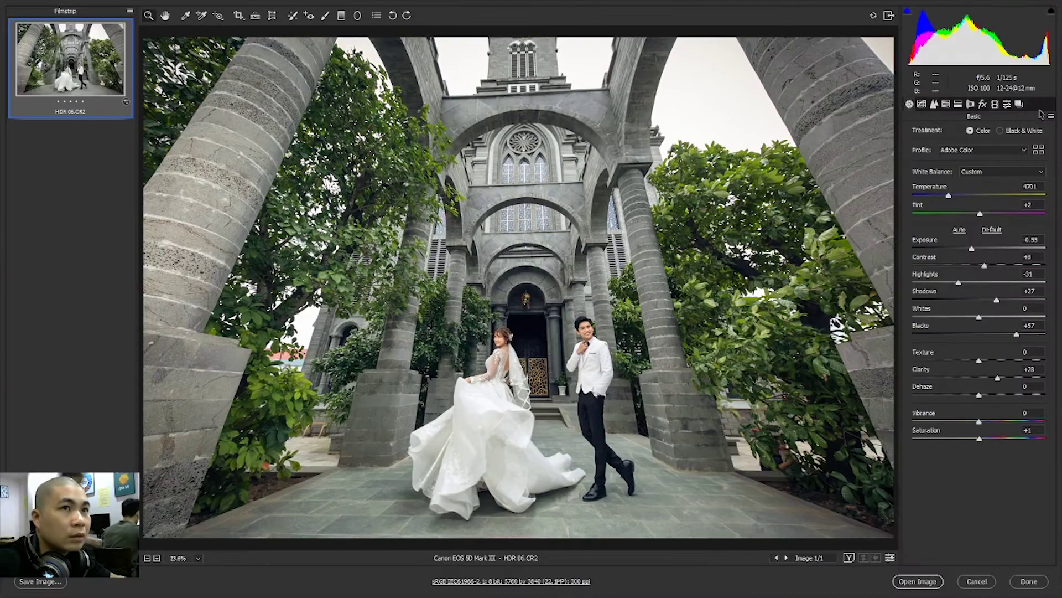
click(1051, 117)
click(996, 139)
alt+click(840, 81)
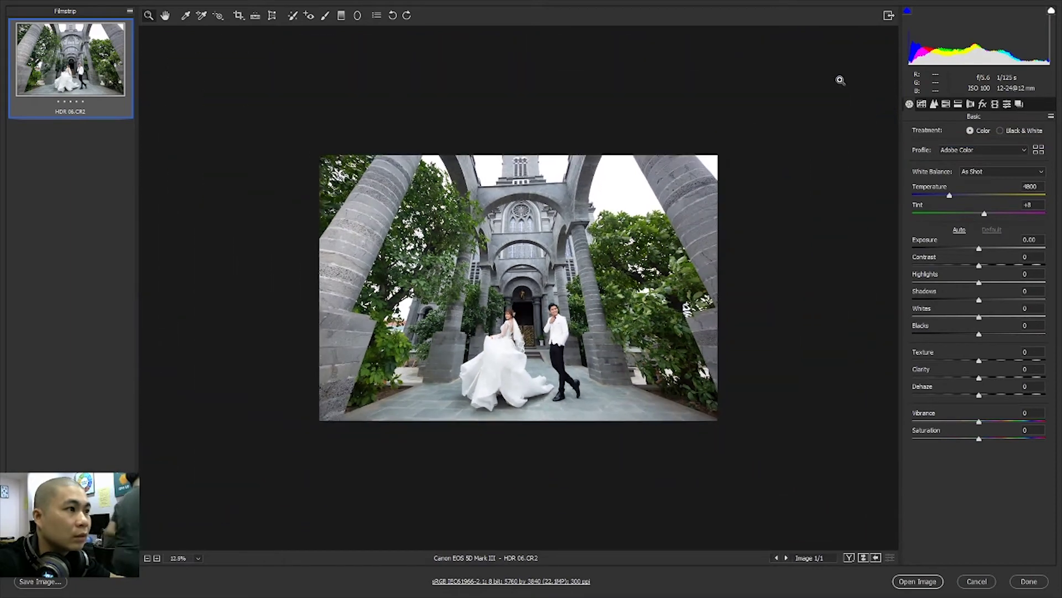
click(925, 587)
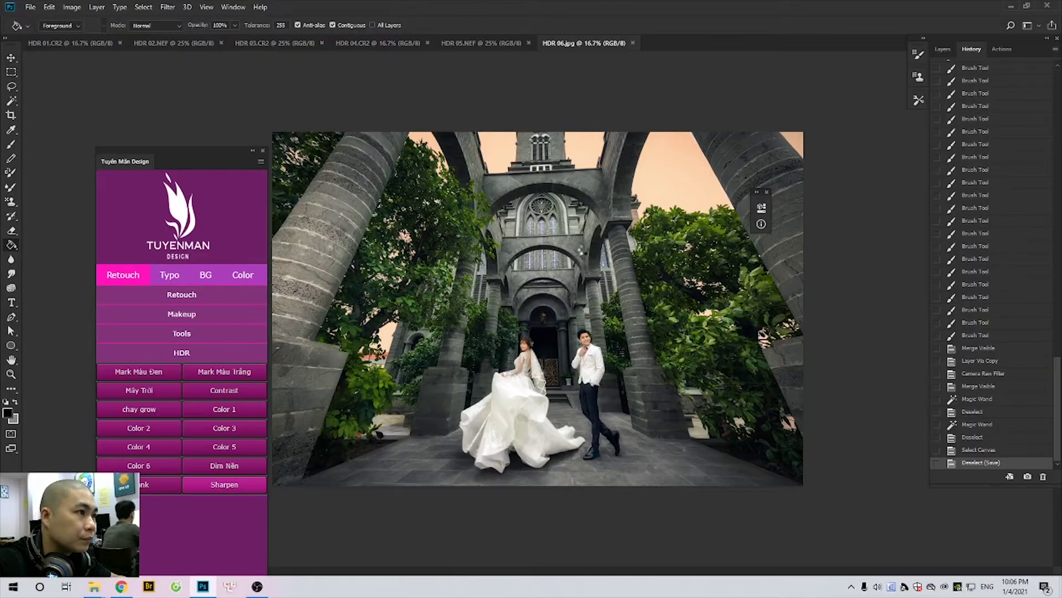
Step: Extend the raw photo's canvas downward with the Crop tool
key(ctrl+minus)
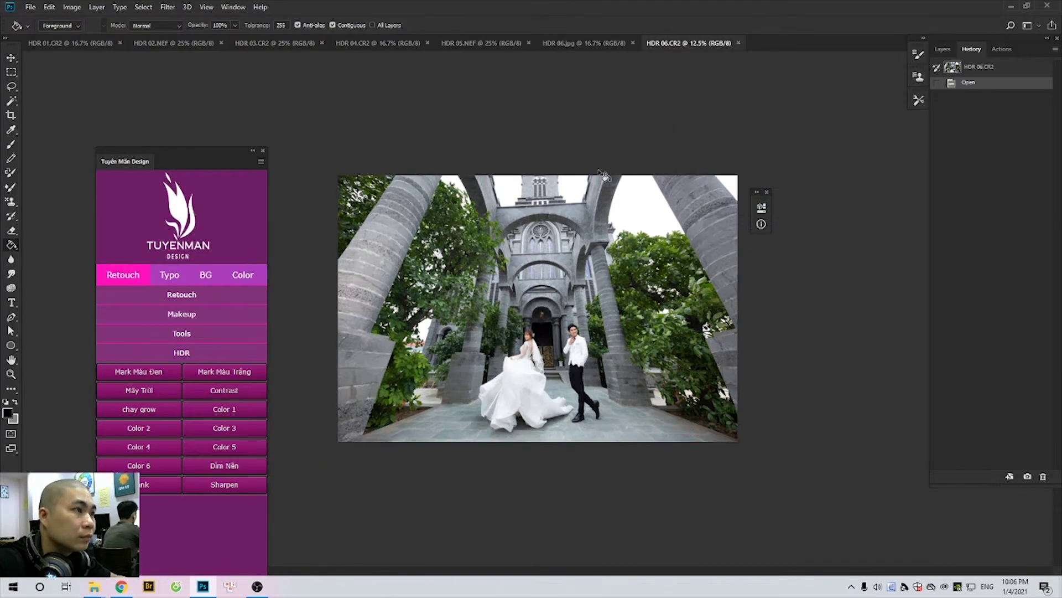
key(ctrl+minus)
key(c)
drag(538, 406, 537, 507)
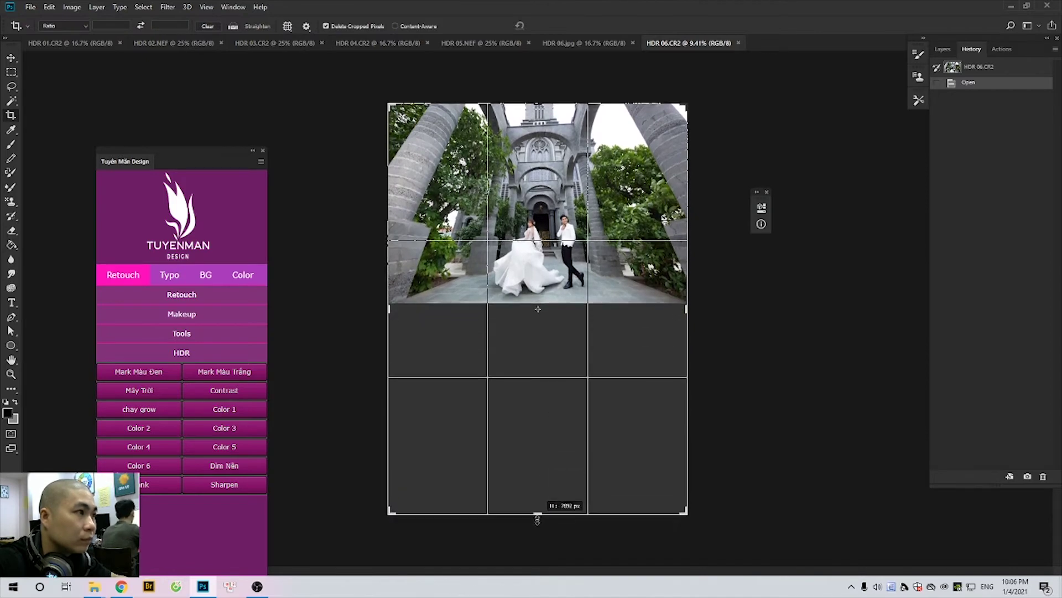
key(Return)
Step: Paste the edited HDR 06.jpg into the raw document and position it below the original
click(583, 46)
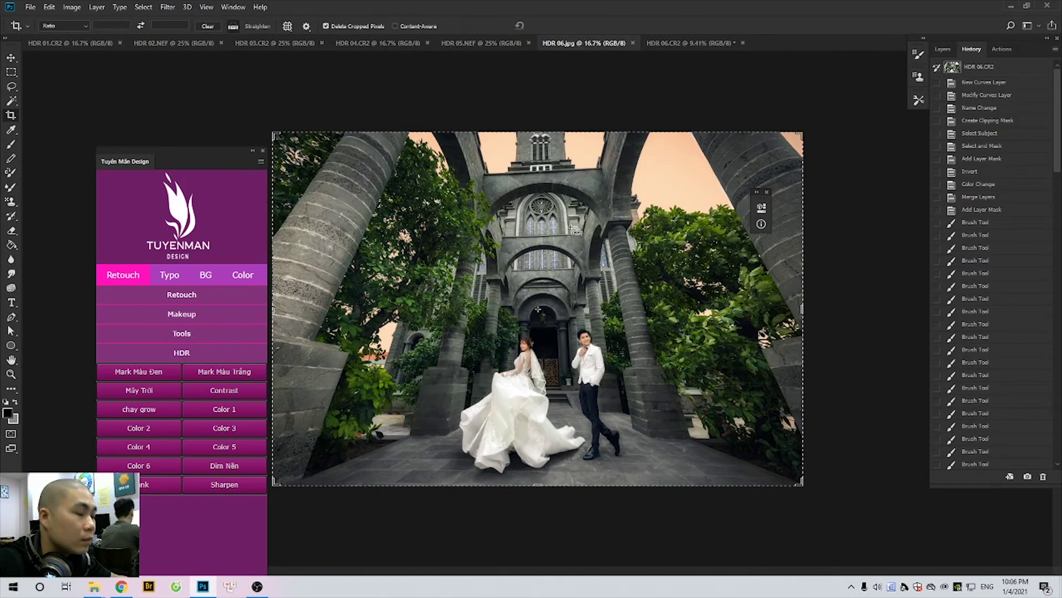
key(ctrl+w)
key(ctrl+v)
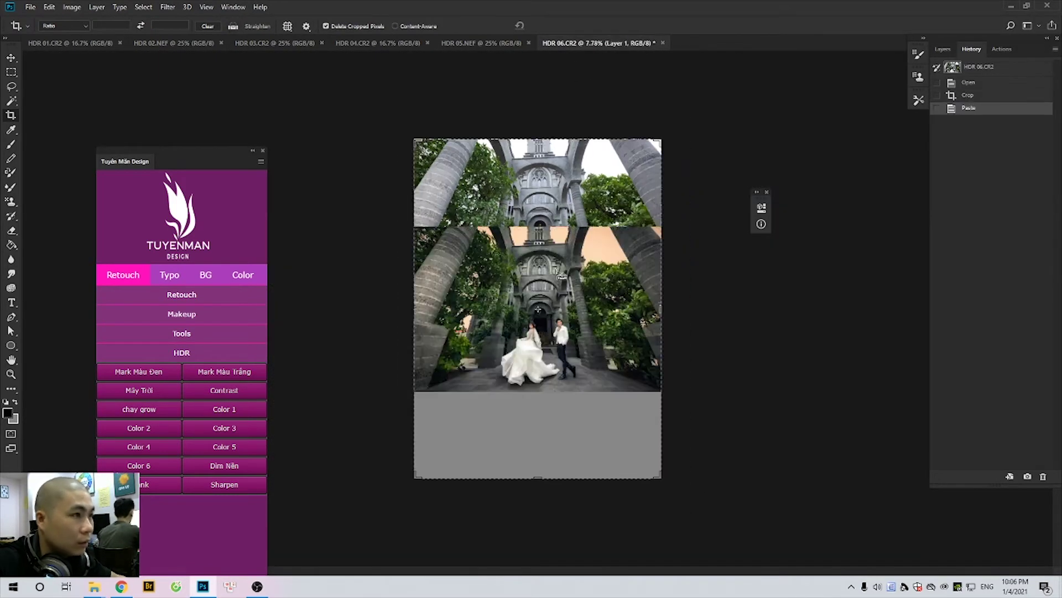
key(ctrl+t)
mouse_move(576, 329)
mouse_down()
mouse_move(578, 412)
mouse_move(571, 392)
mouse_up()
key(ctrl+0)
key(Return)
Step: Crop the canvas bottom to the edited photo's edge
key(c)
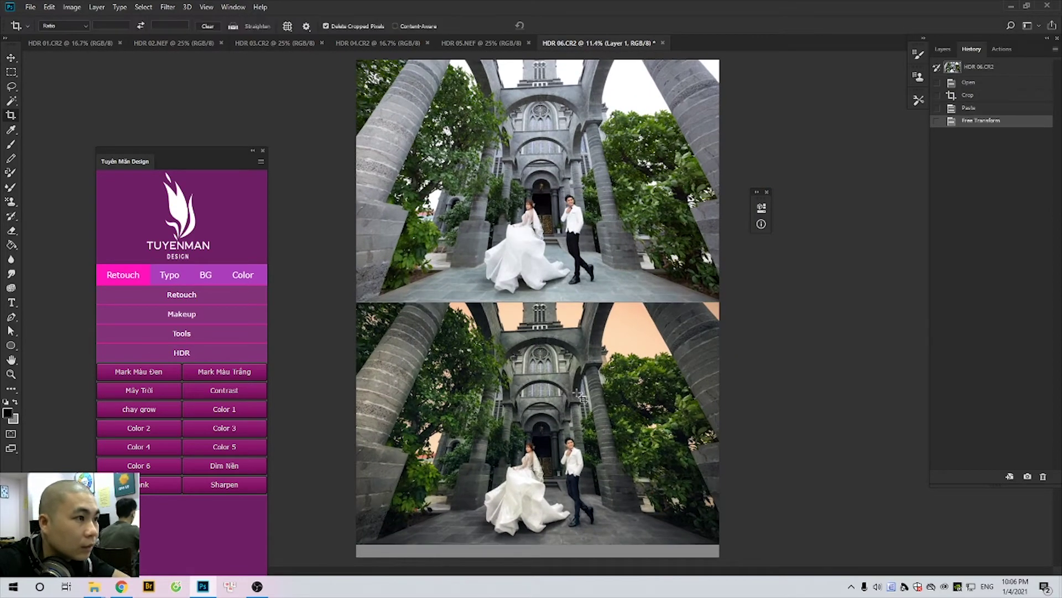
alt+scroll(627, 361, up, 2)
alt+scroll(626, 360, down, 1)
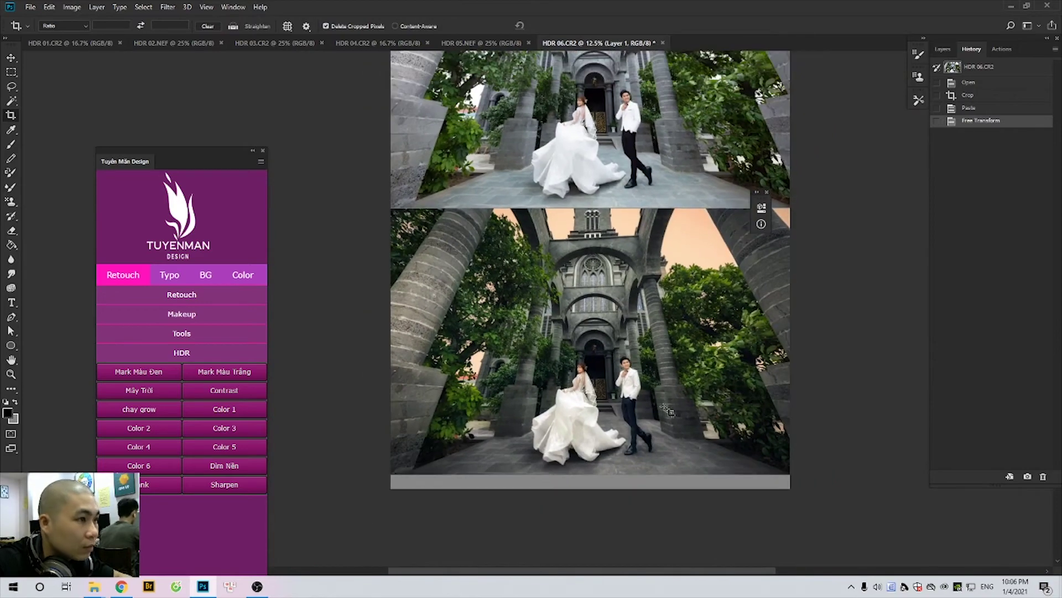
click(623, 471)
drag(605, 494, 600, 480)
key(Return)
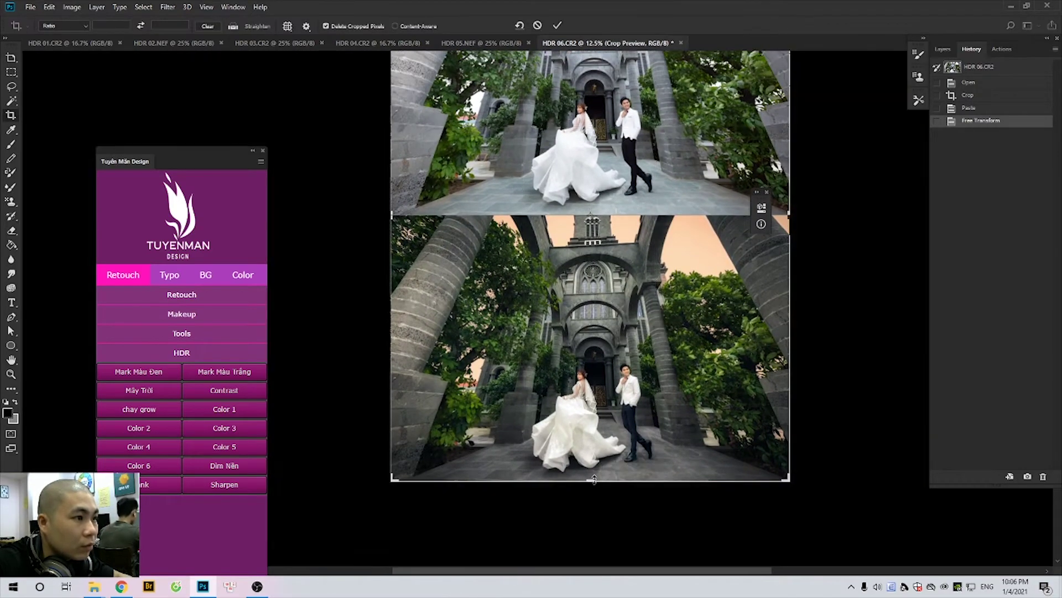
Step: Look over the stacked before/after image and start Save As
alt+scroll(582, 389, up, 4)
alt+scroll(669, 408, down, 4)
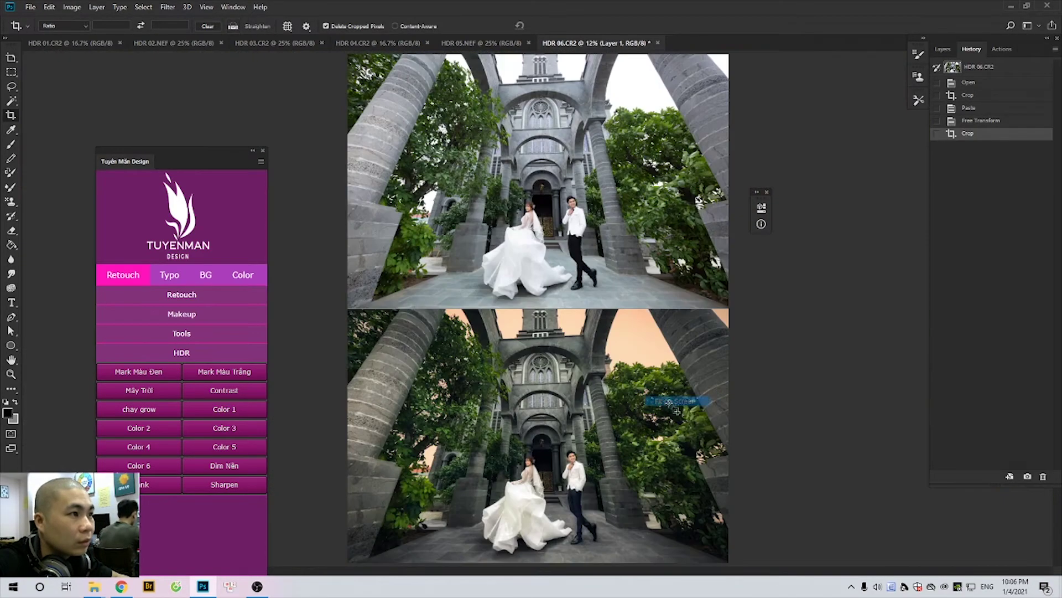
alt+scroll(669, 408, down, 1)
alt+scroll(669, 407, down, 2)
alt+scroll(546, 429, up, 1)
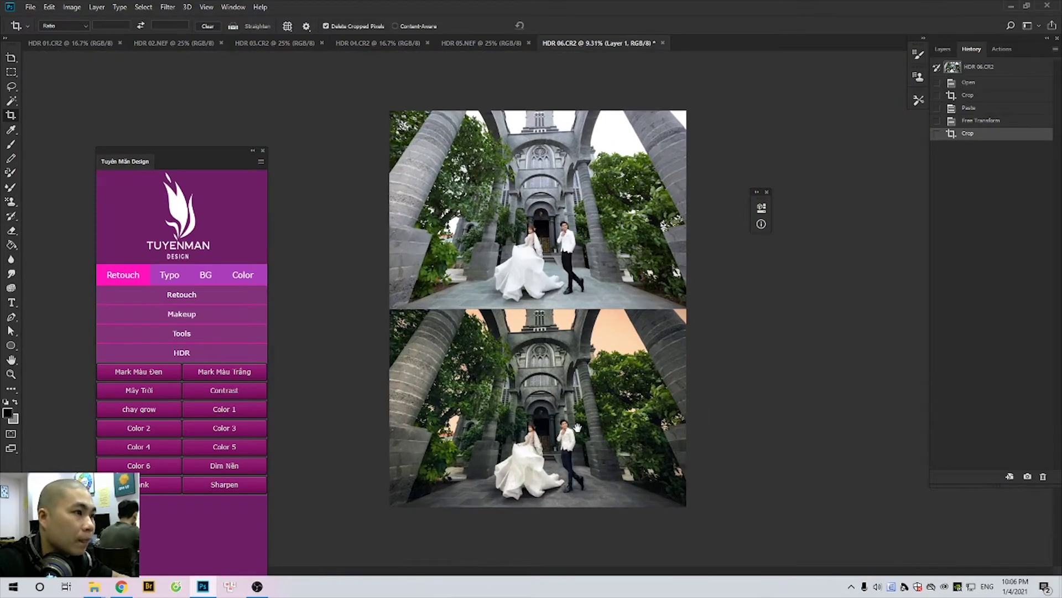
alt+scroll(550, 443, up, 3)
alt+scroll(581, 443, up, 2)
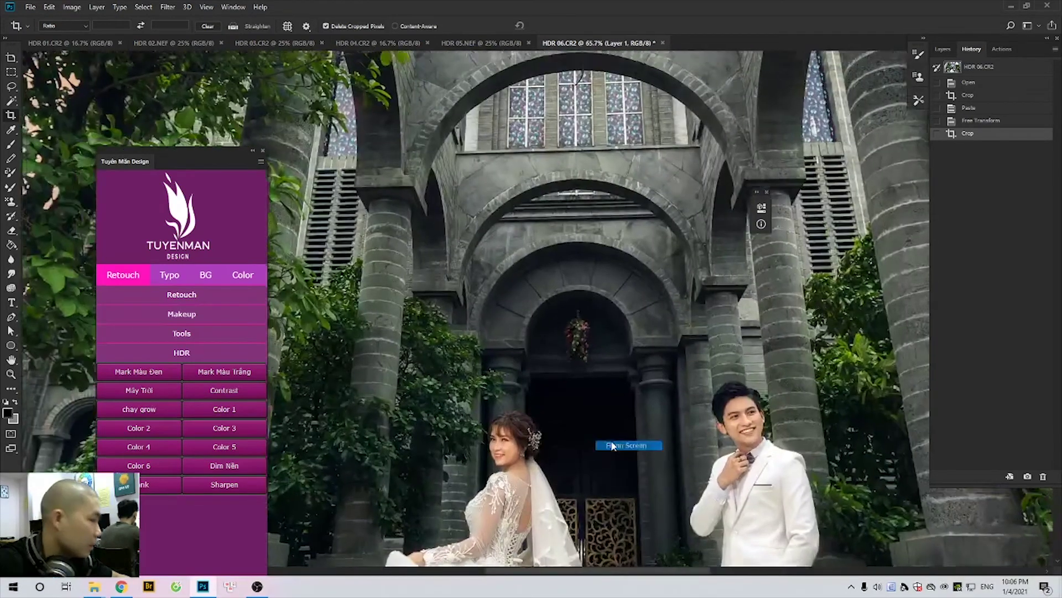
alt+scroll(617, 446, down, 4)
key(ctrl+shift+s)
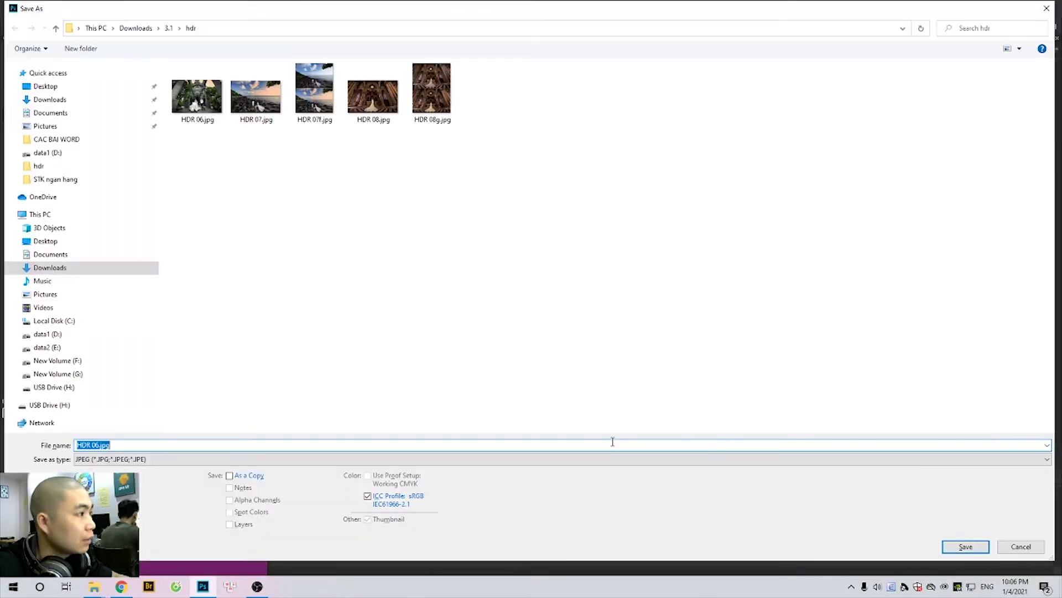
Step: Save the comparison as the new JPEG HDR 06vv.jpg rather than replacing HDR 06.jpg
key(Return)
click(582, 295)
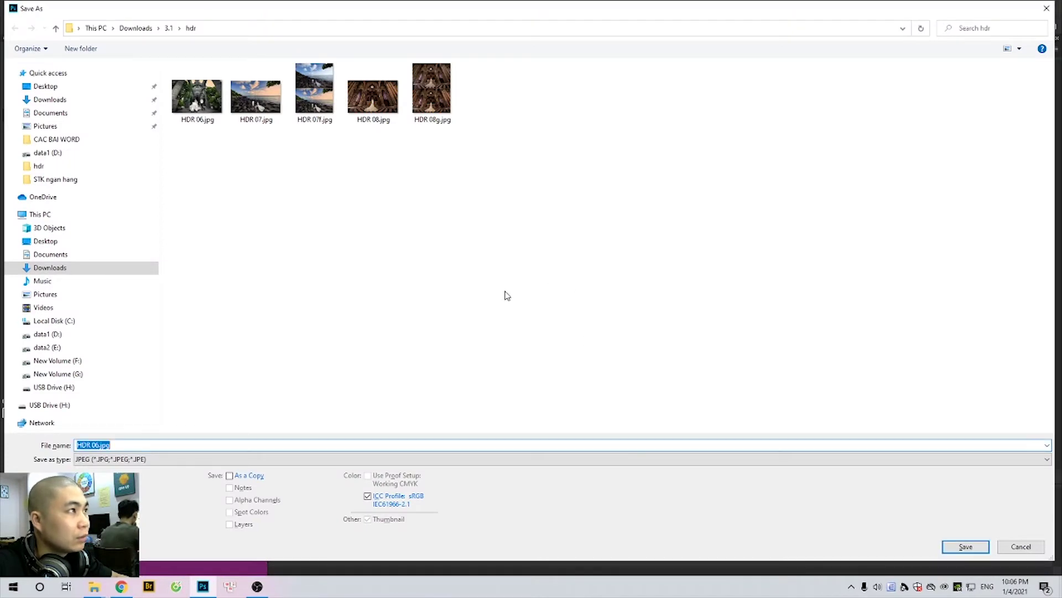
click(98, 444)
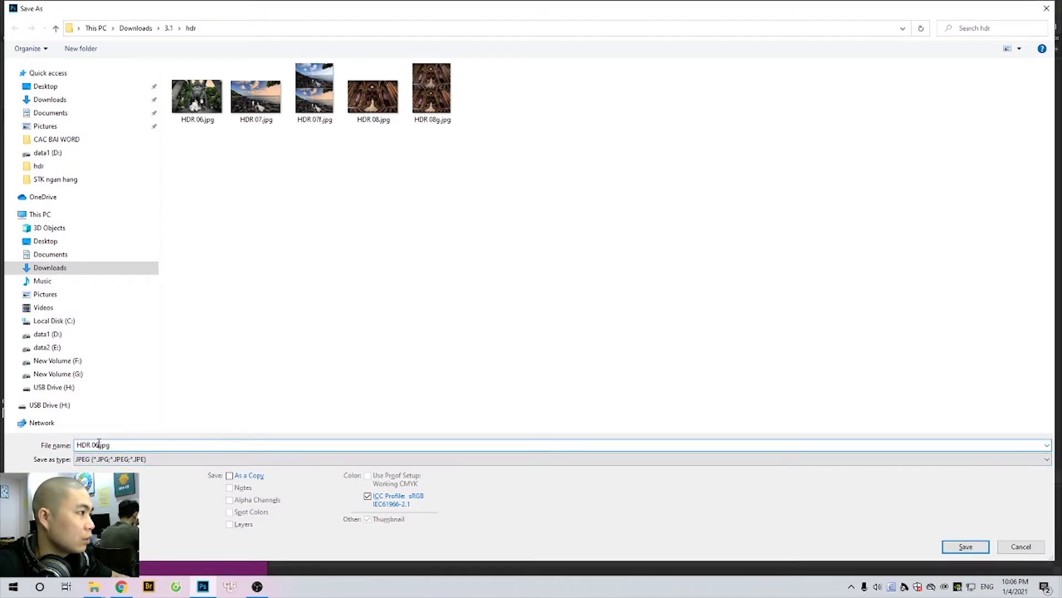
text(v)
key(Return)
key(Return)
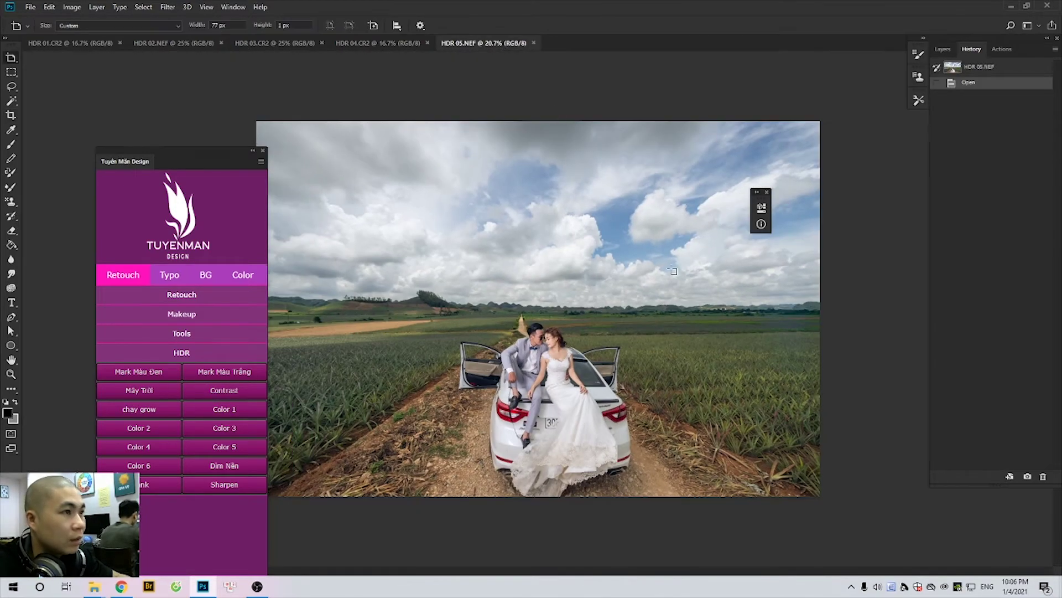
Step: Close the floating panel and zoom around the field wedding photo to inspect it
click(767, 192)
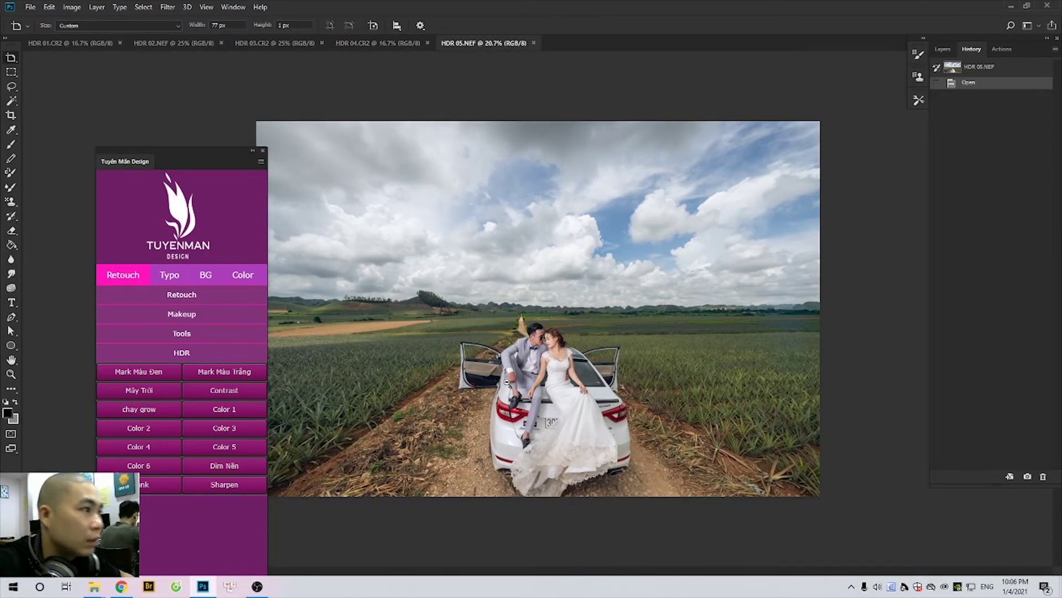
scroll(507, 382, up, 2)
scroll(553, 371, up, 3)
scroll(609, 360, up, 1)
scroll(657, 348, up, 2)
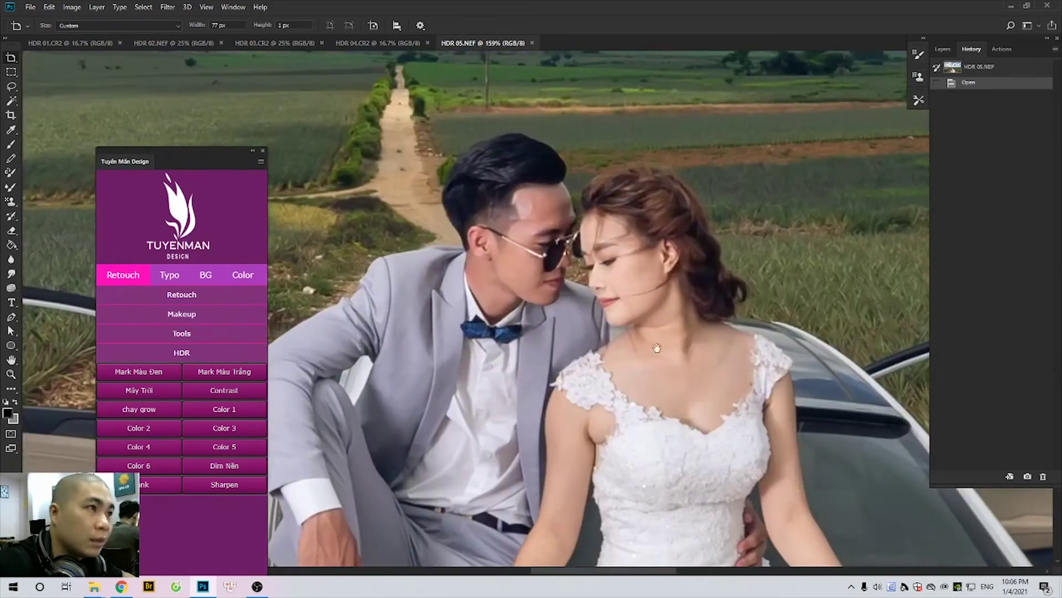
scroll(657, 348, down, 2)
scroll(675, 300, down, 2)
scroll(593, 325, up, 5)
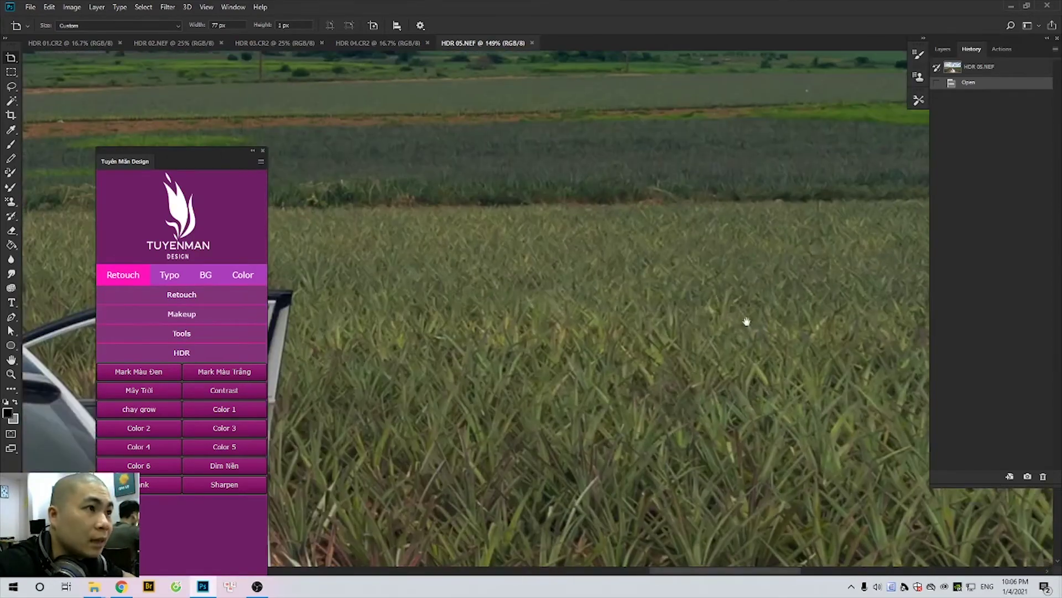
scroll(669, 297, up, 5)
scroll(539, 336, up, 2)
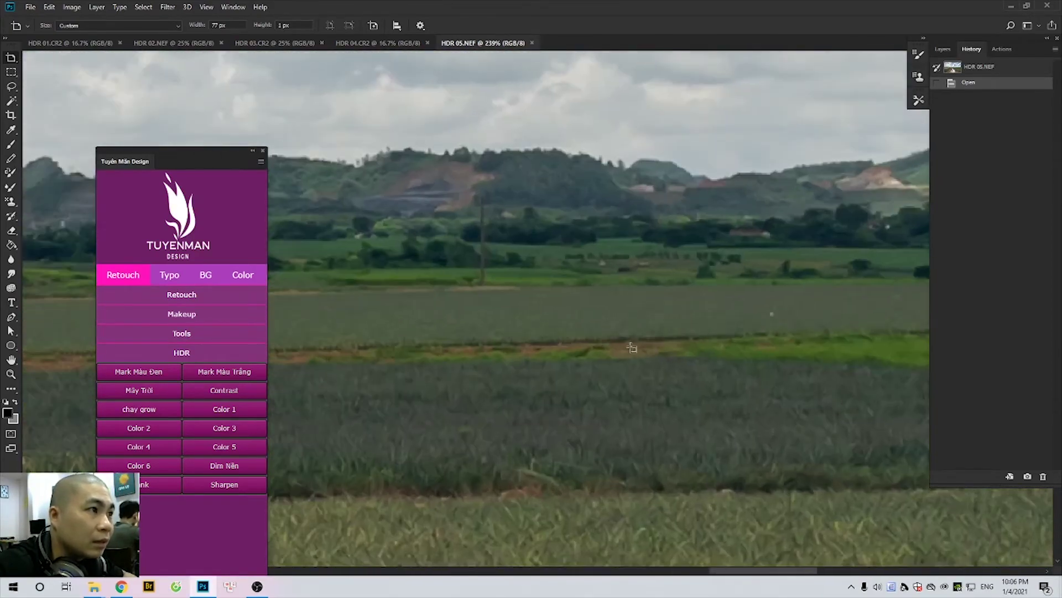
scroll(617, 315, down, 10)
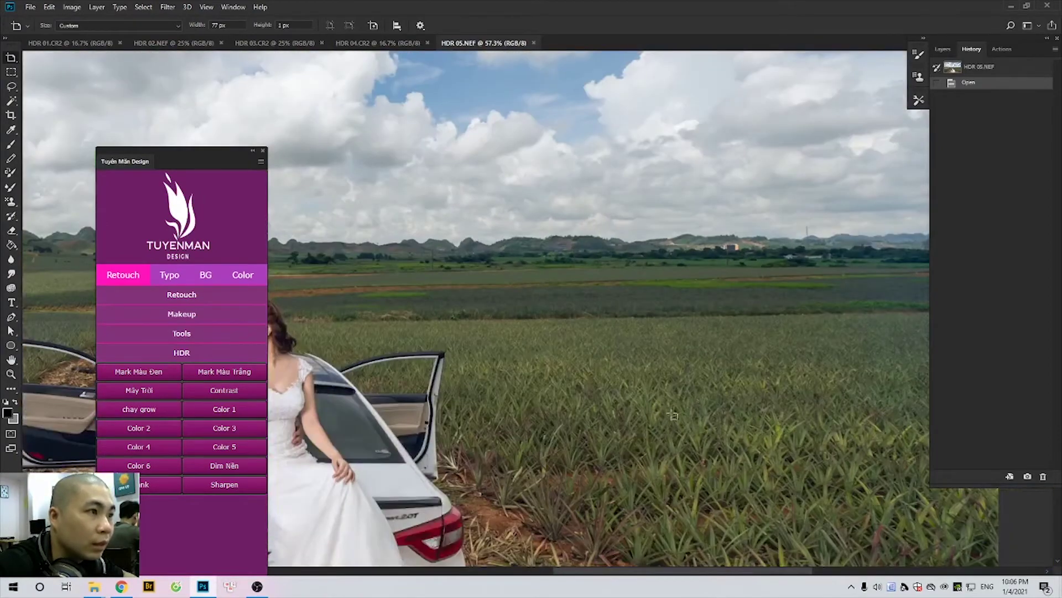
scroll(653, 299, up, 2)
scroll(712, 266, up, 2)
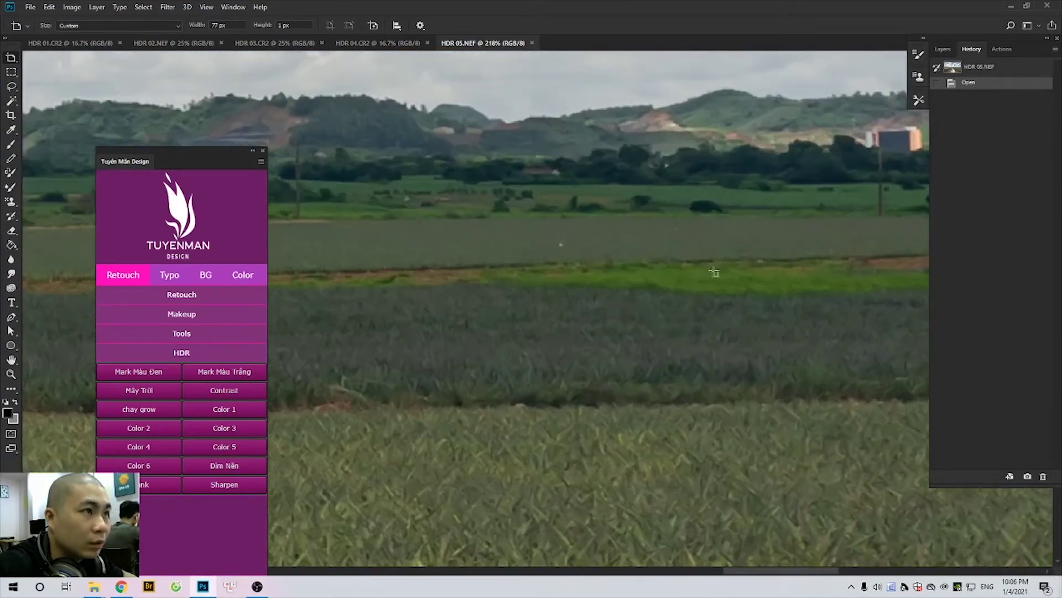
scroll(689, 207, up, 2)
scroll(689, 207, down, 4)
scroll(682, 335, down, 1)
scroll(683, 354, down, 1)
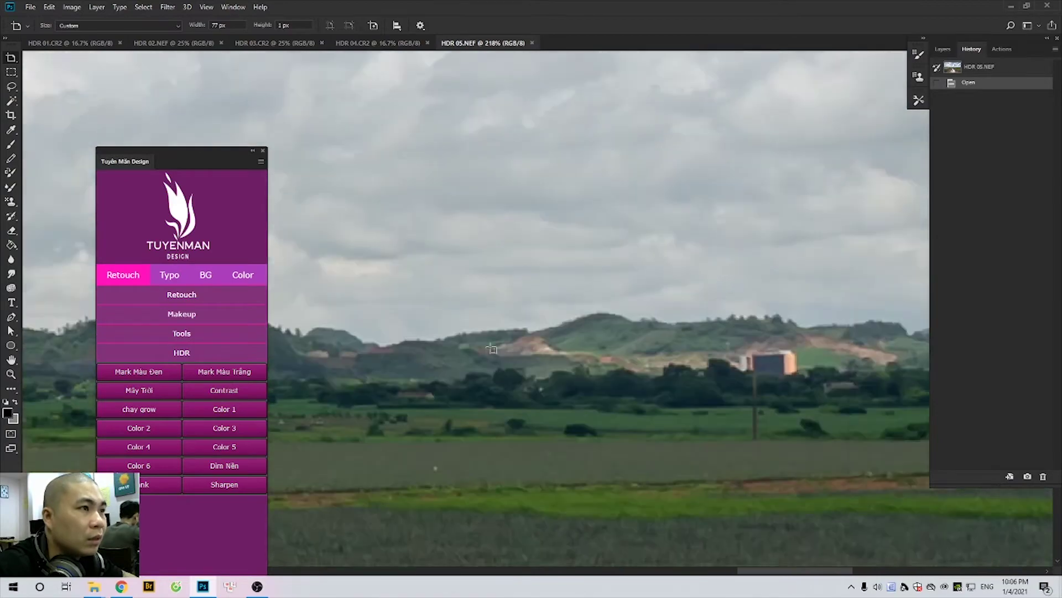
scroll(679, 376, down, 1)
scroll(679, 376, down, 2)
scroll(789, 315, up, 3)
scroll(641, 316, down, 2)
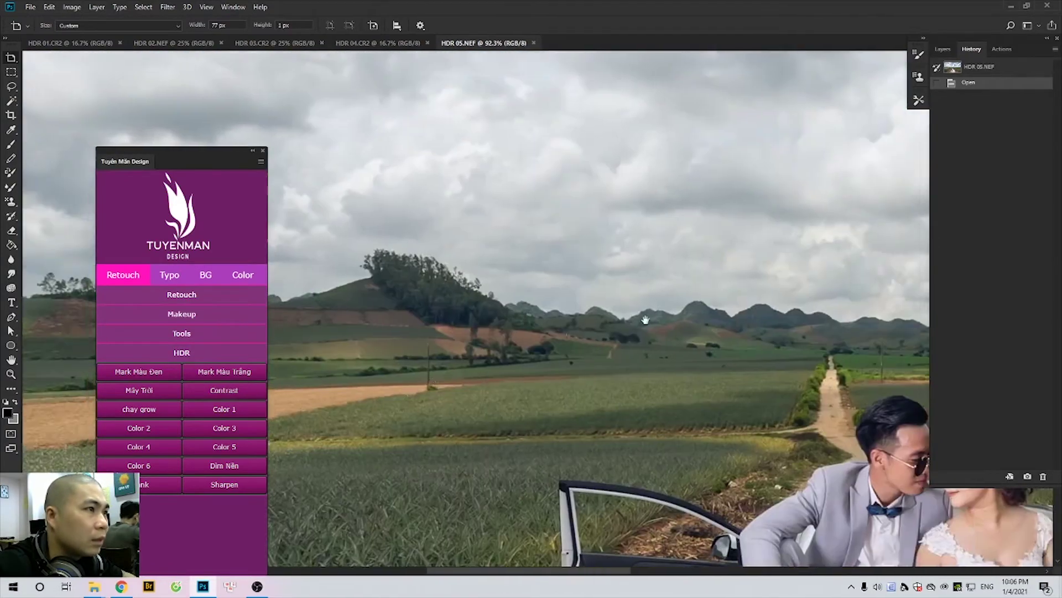
scroll(540, 386, up, 2)
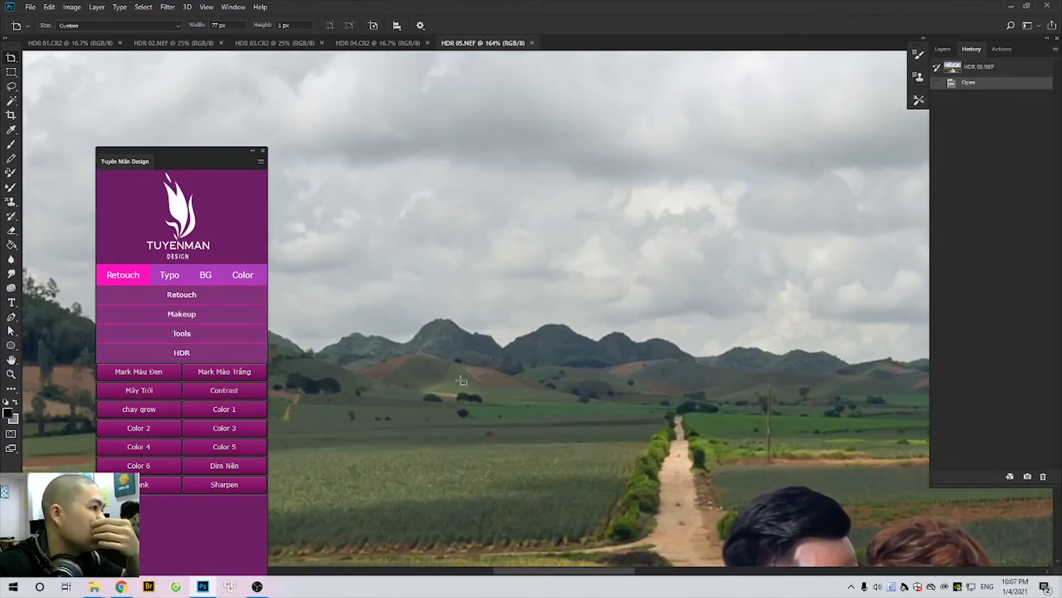
Step: Finish inspecting and show the photo in Full Screen Mode with Menu Bar against black
scroll(460, 382, down, 3)
scroll(460, 381, down, 2)
scroll(659, 322, up, 1)
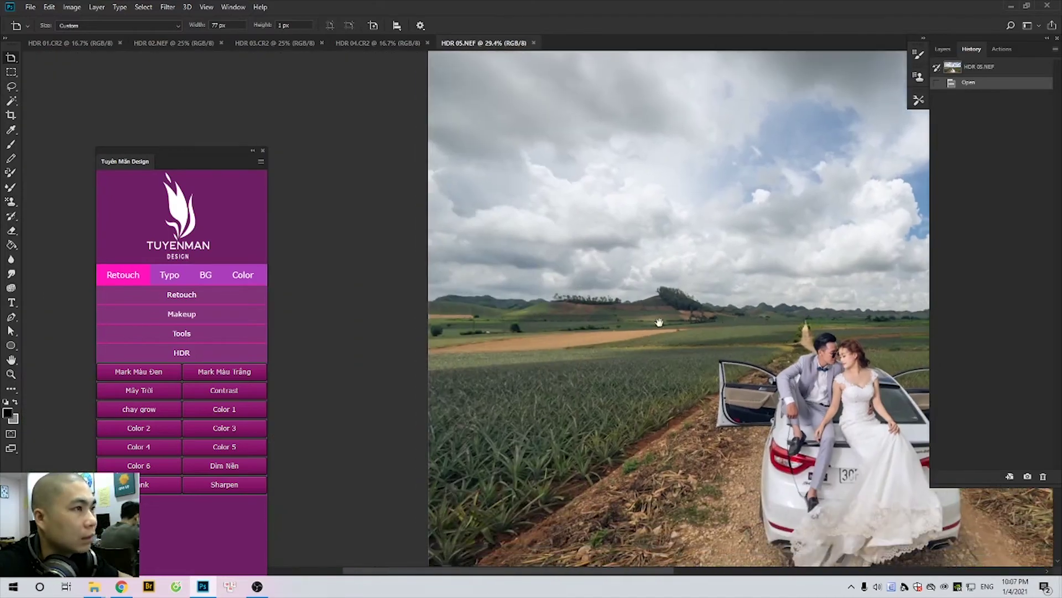
scroll(659, 322, up, 2)
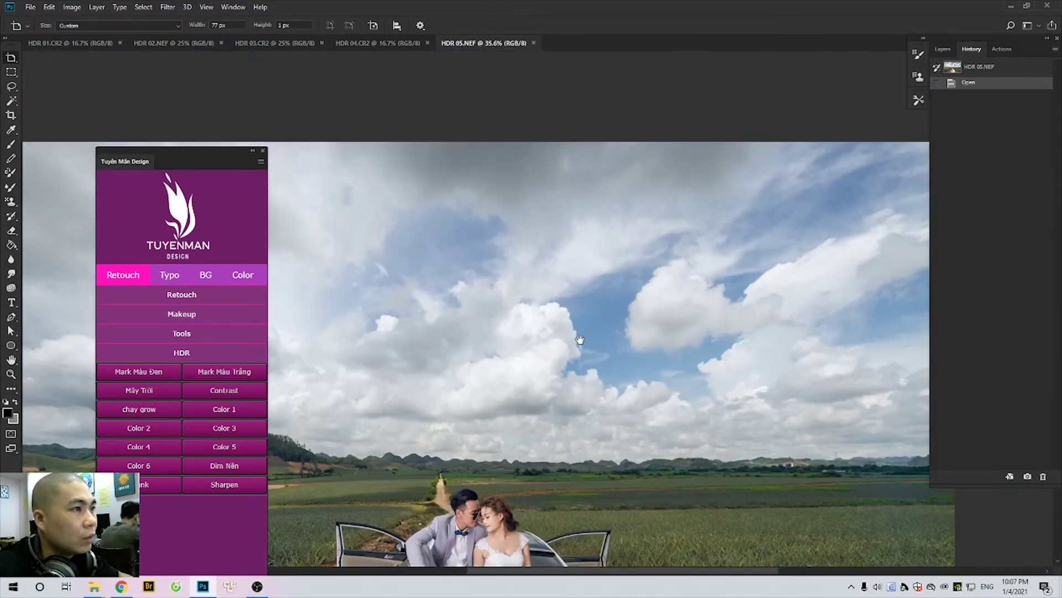
scroll(580, 340, down, 3)
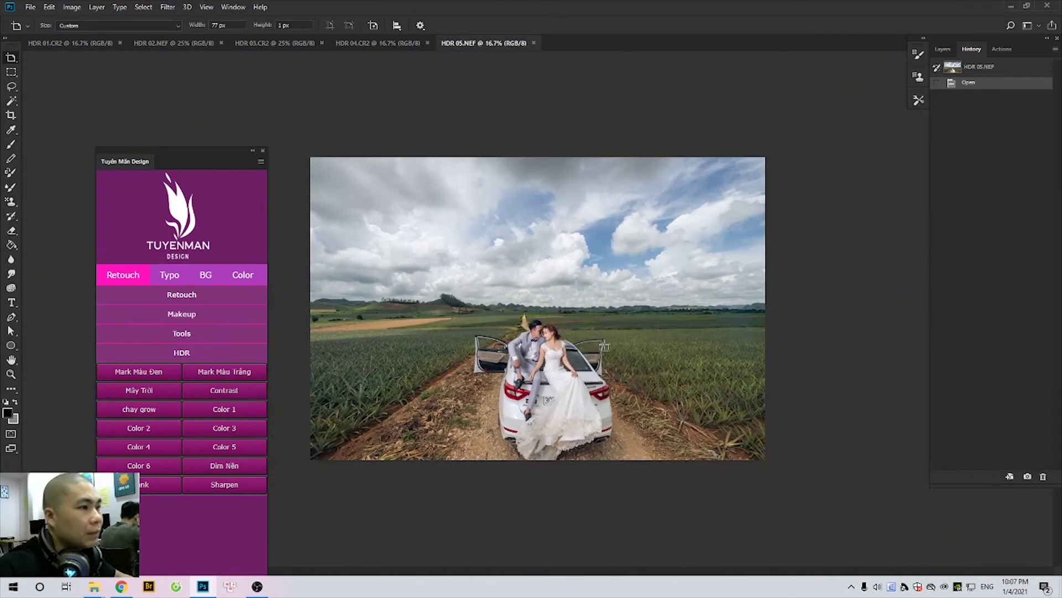
scroll(556, 356, up, 1)
key(f)
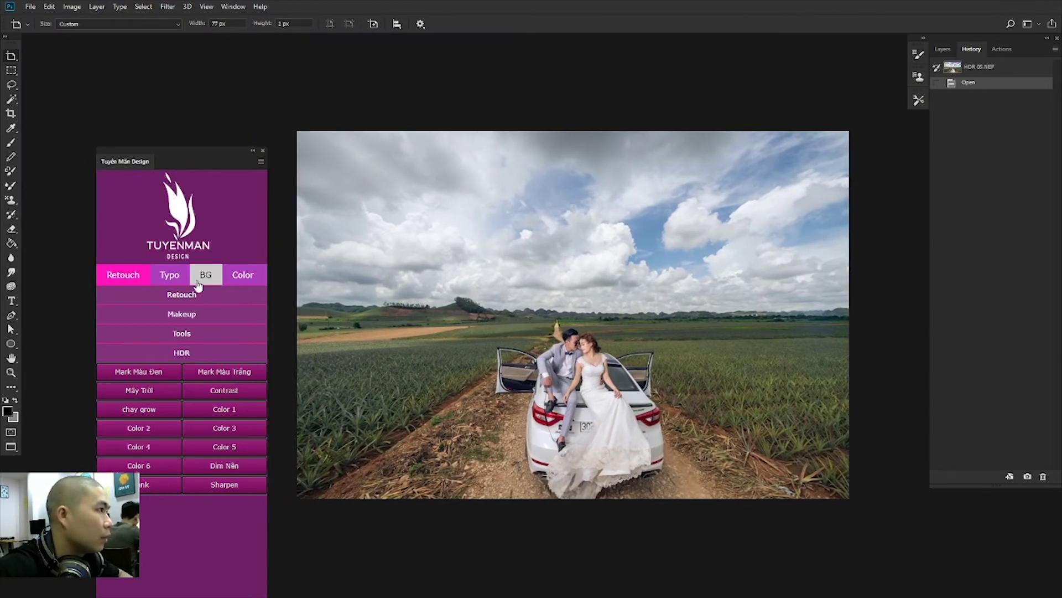
Step: Run the BG Tối action from the Tools group in the Tuyen Man panel
click(171, 275)
click(121, 274)
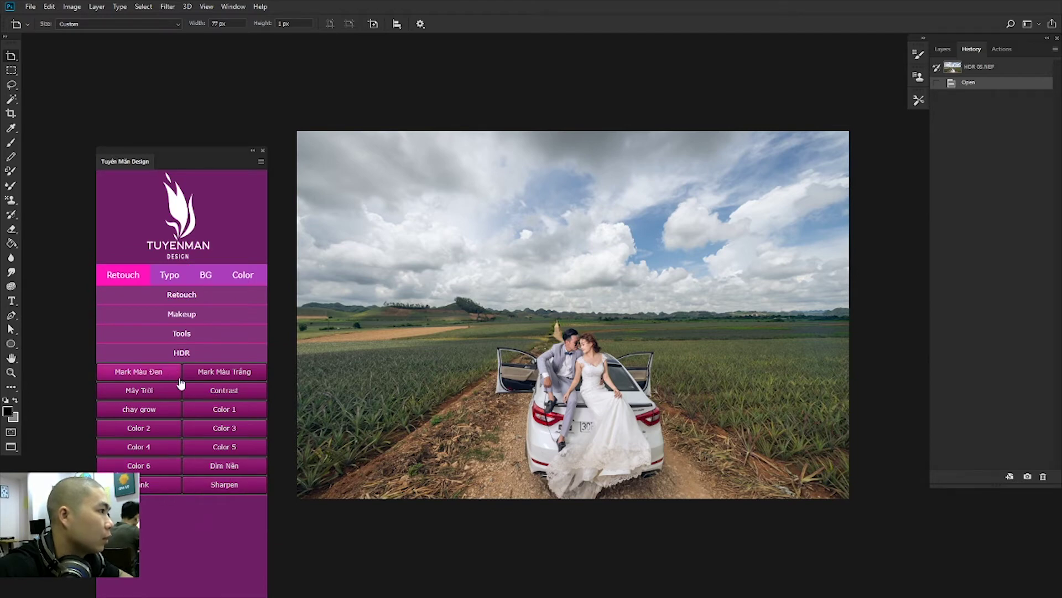
click(194, 334)
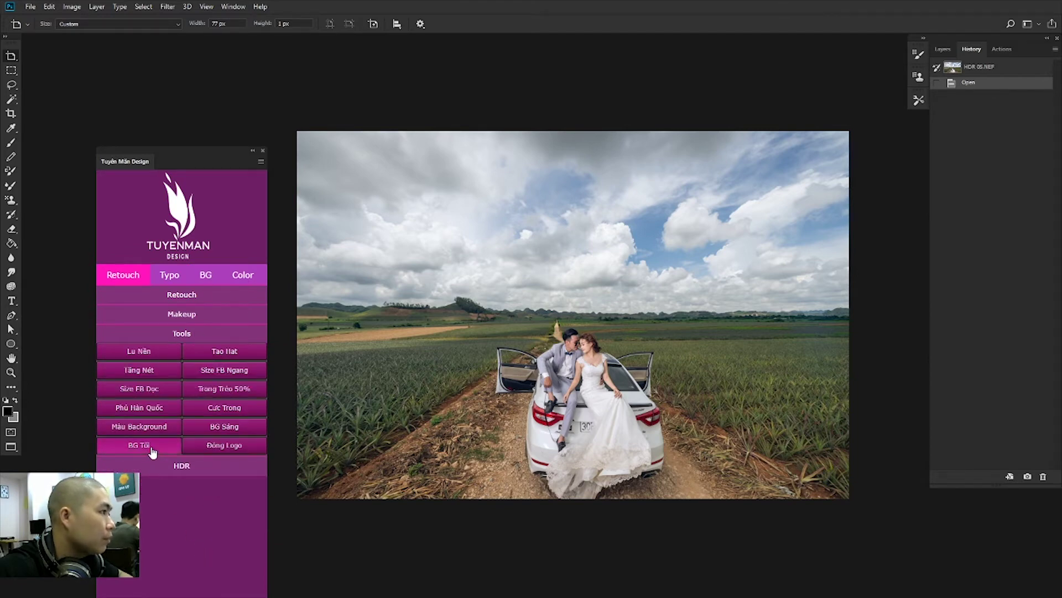
key(v)
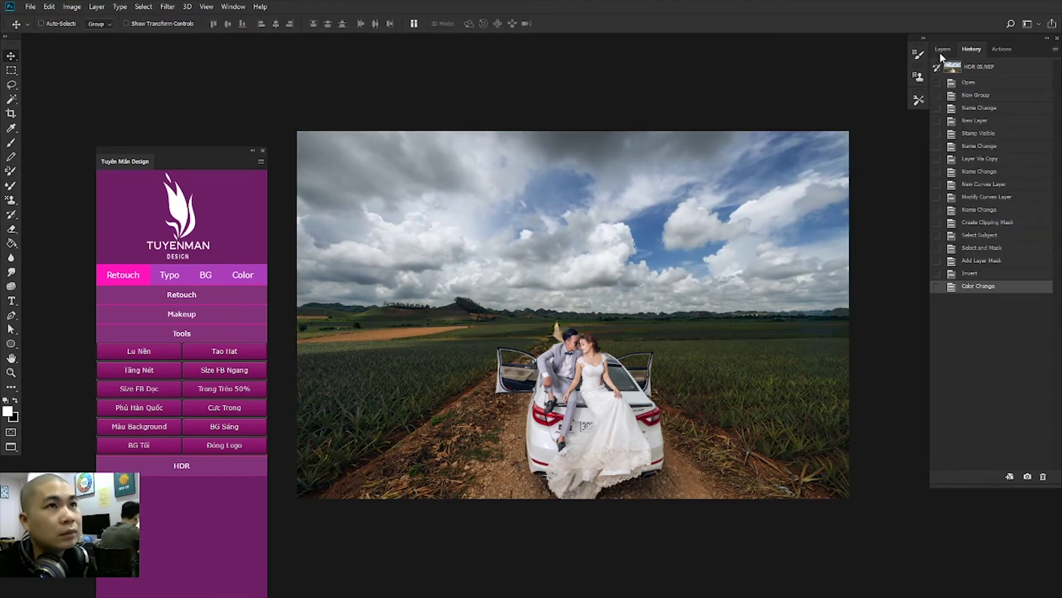
Step: Toggle the Dark Background group to compare, then select its layers
click(941, 50)
click(939, 116)
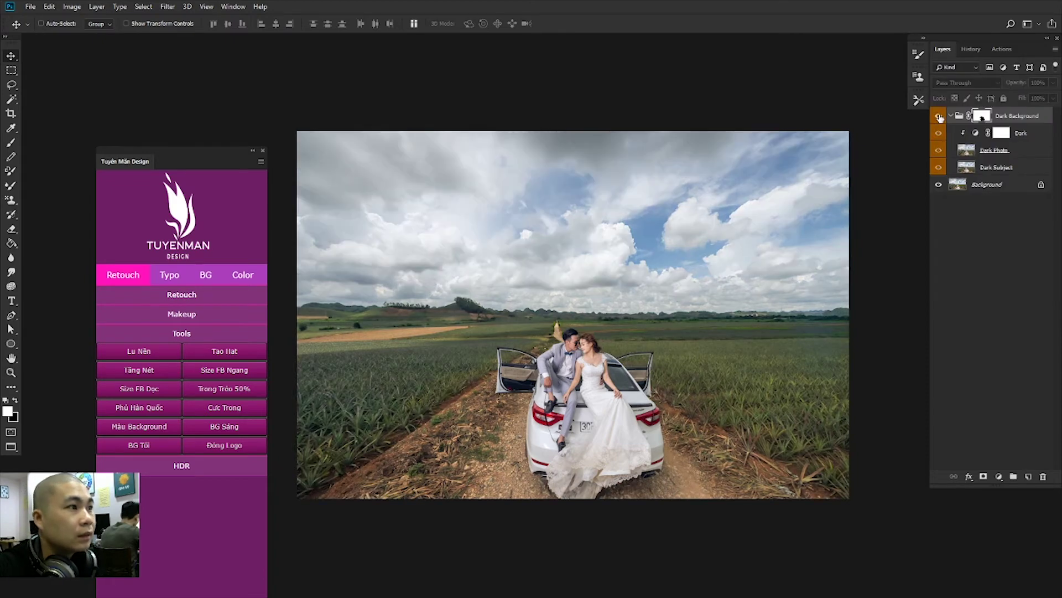
click(939, 116)
shift+click(1022, 168)
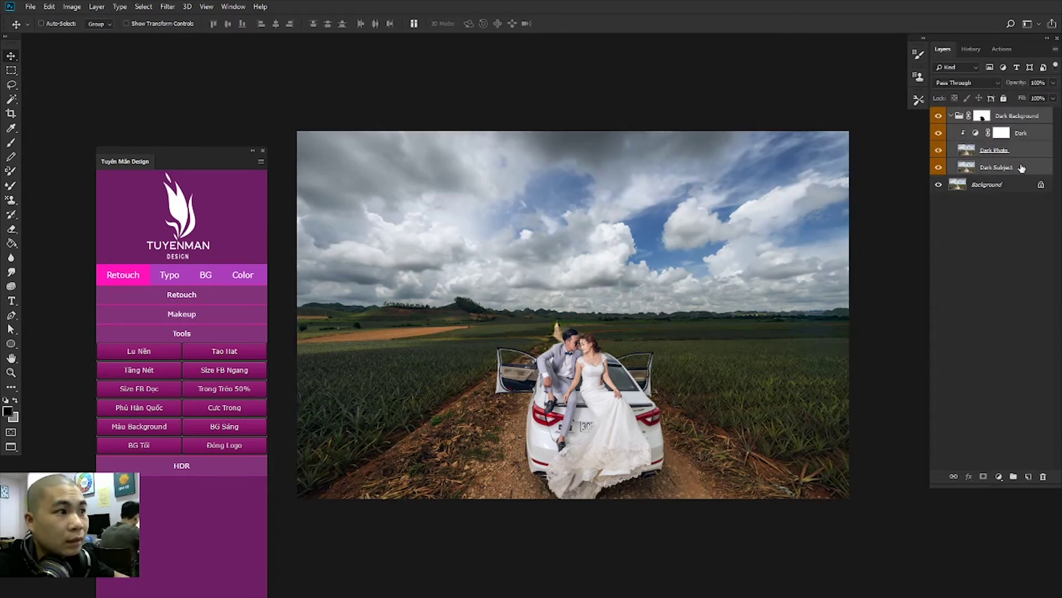
Step: Merge the group into one Dark Background layer and add a white layer mask
key(ctrl+e)
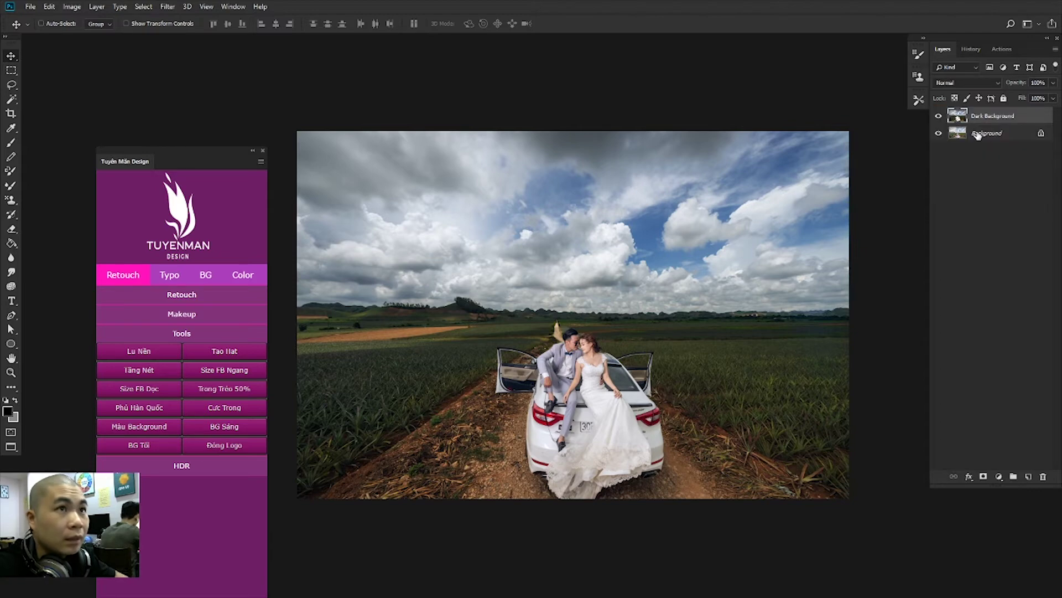
key(b)
right_click(470, 386)
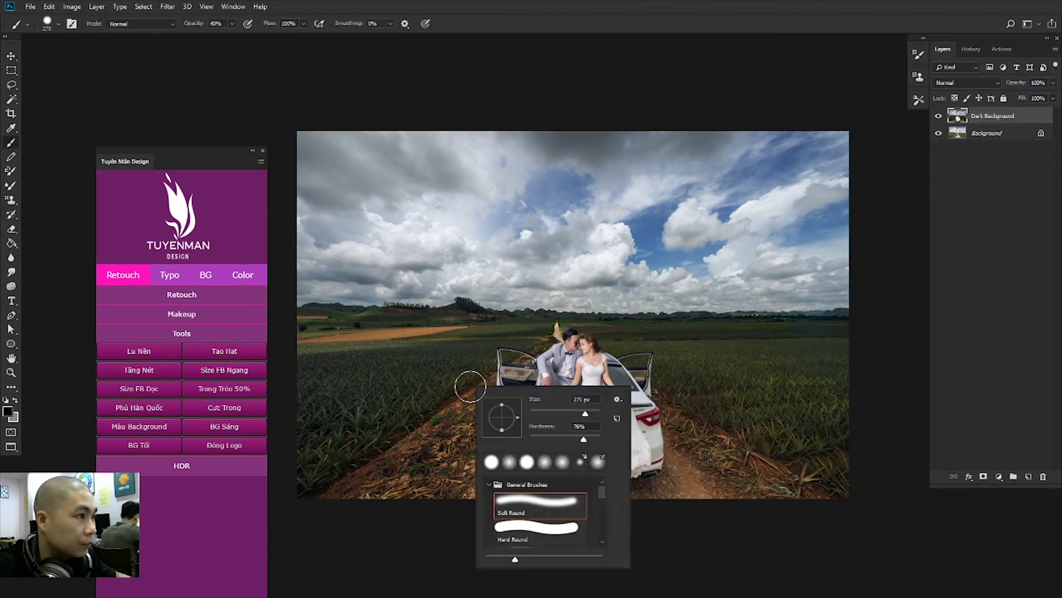
key(Return)
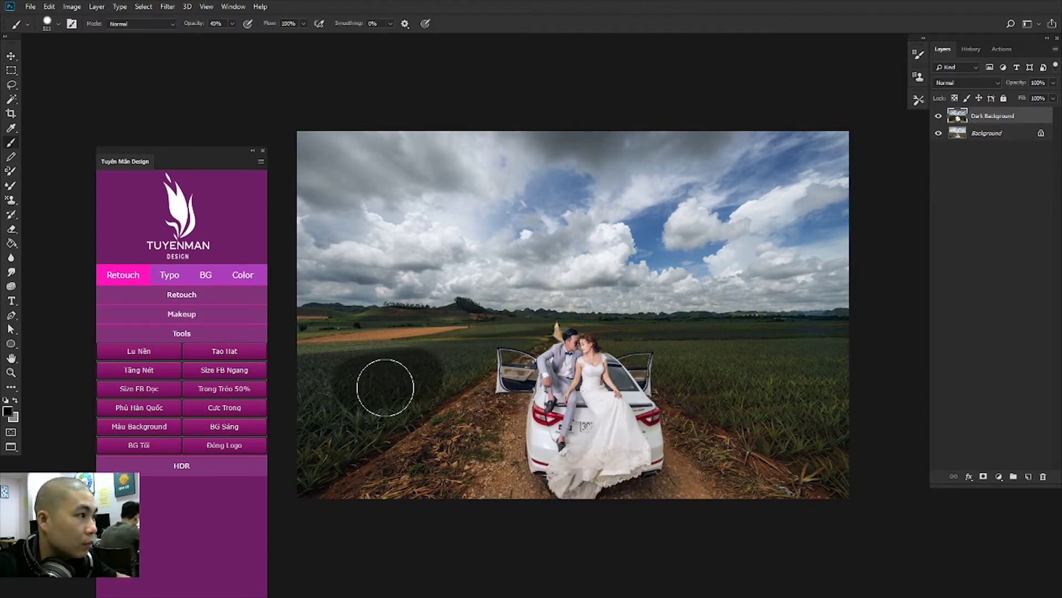
click(982, 477)
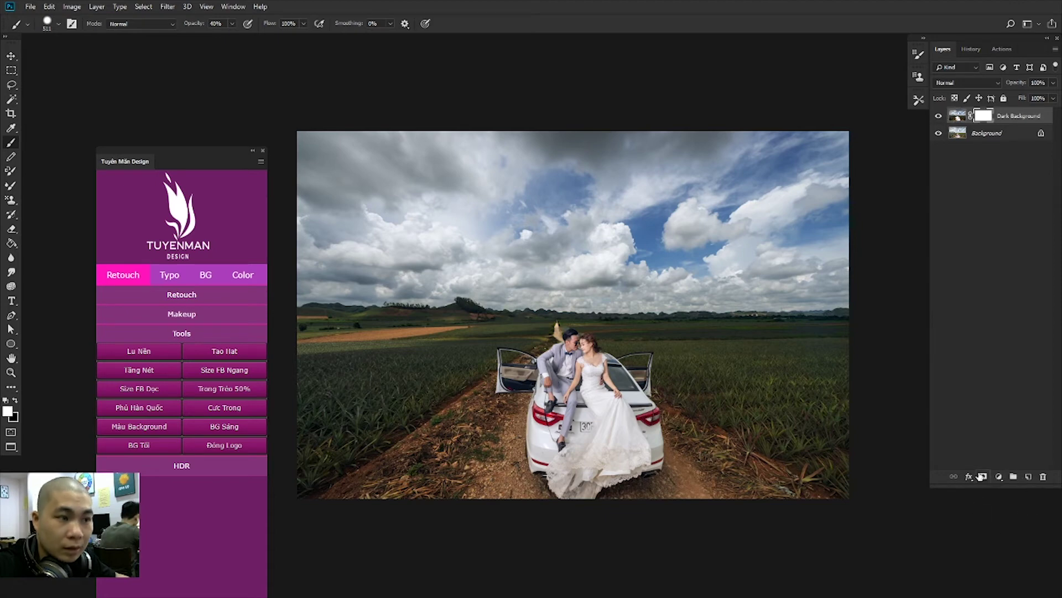
Step: Set up a black brush with 0% hardness and 20% opacity, sized to 511 px
right_click(819, 415)
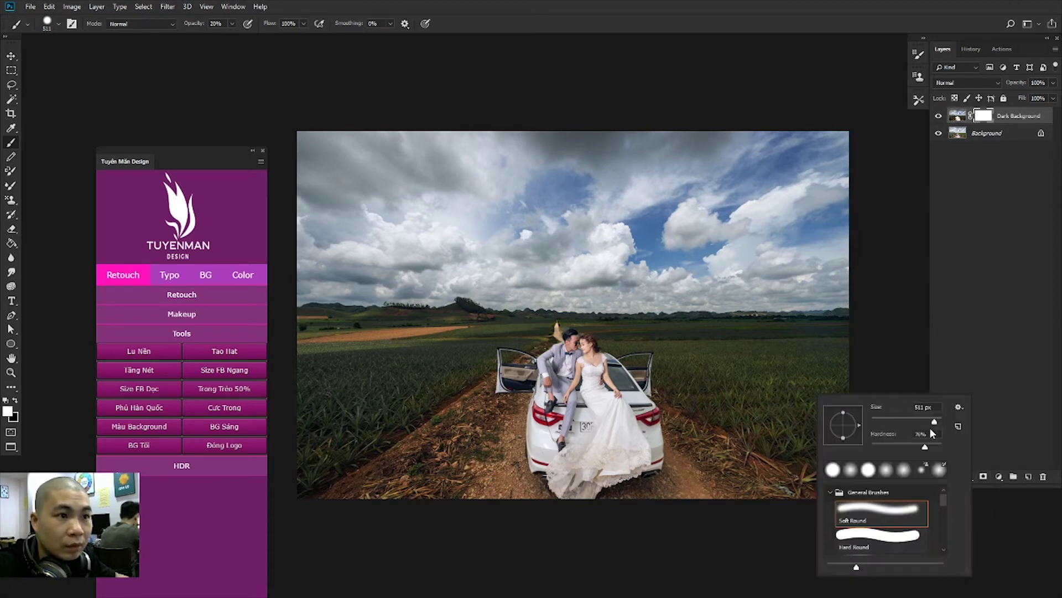
key(Return)
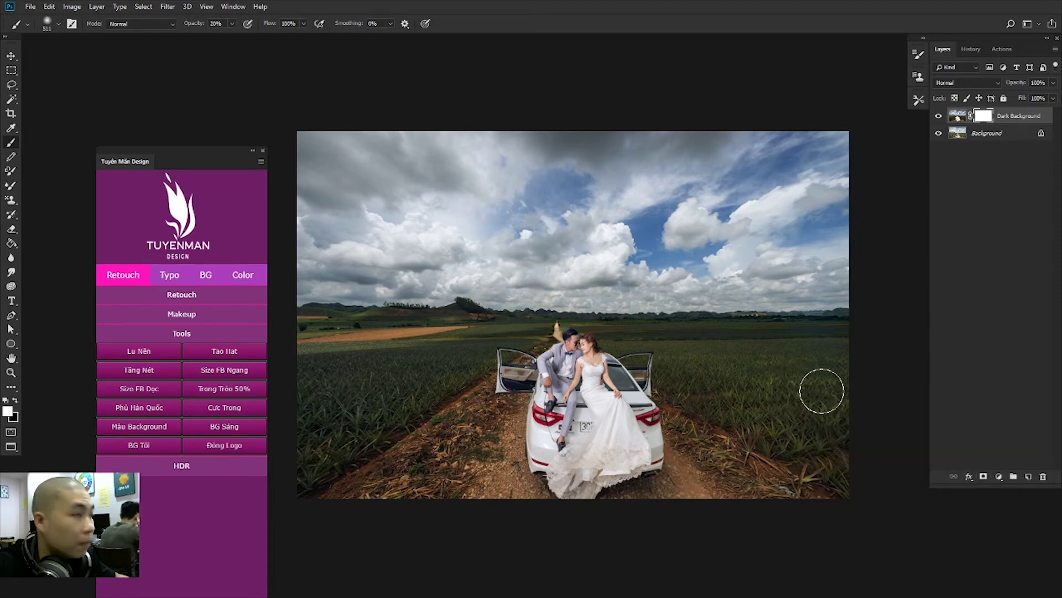
key(x)
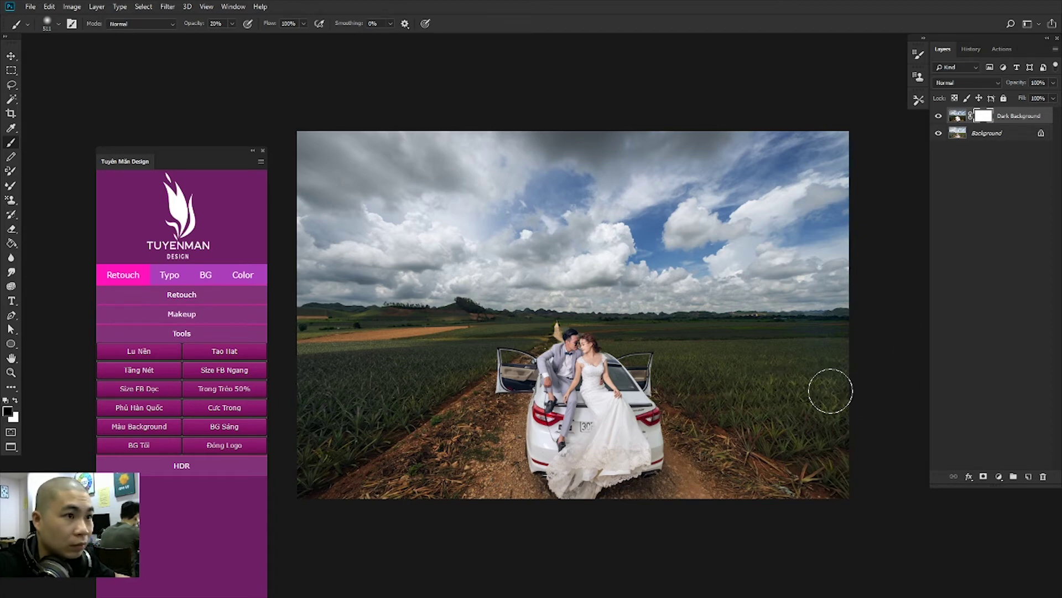
right_click(805, 398)
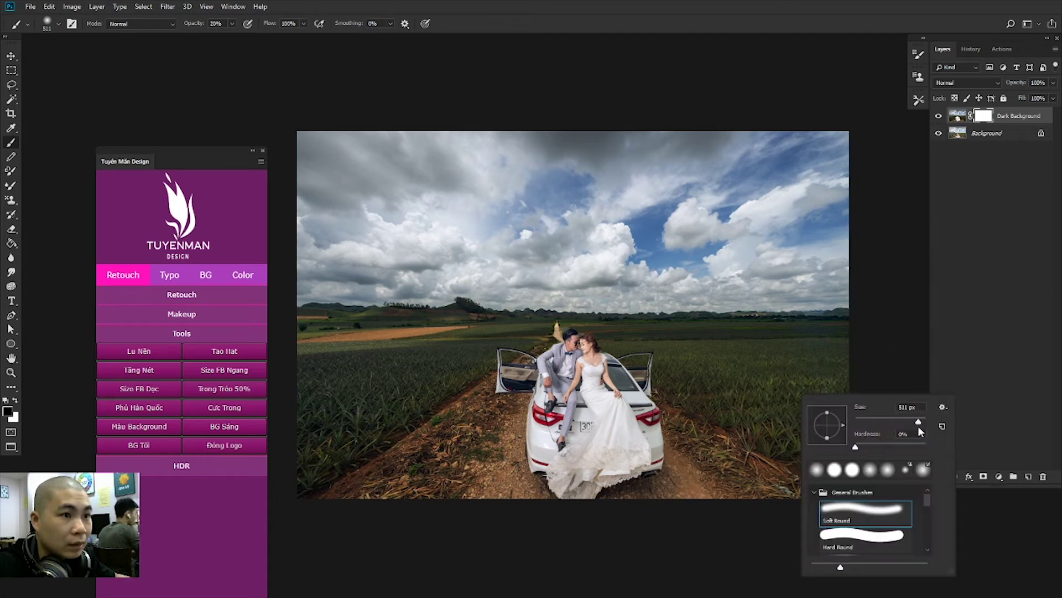
key(Return)
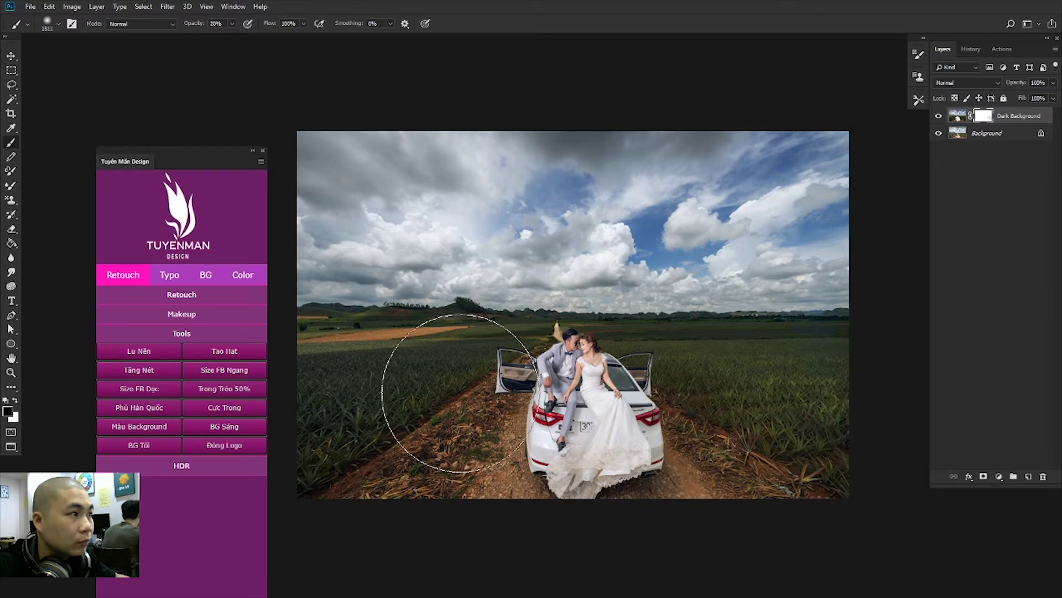
right_click(458, 393)
key(Return)
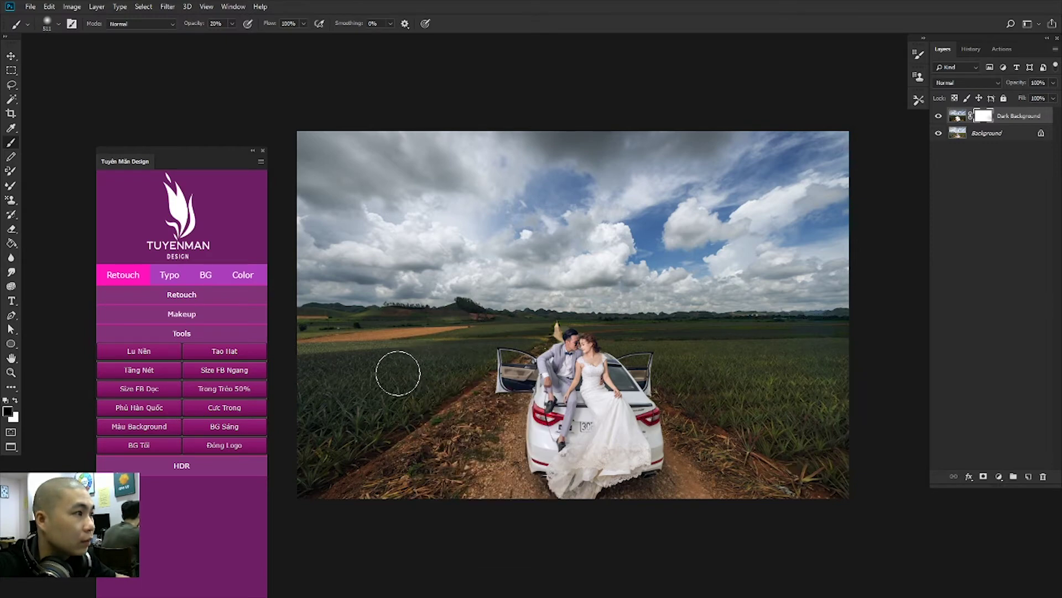
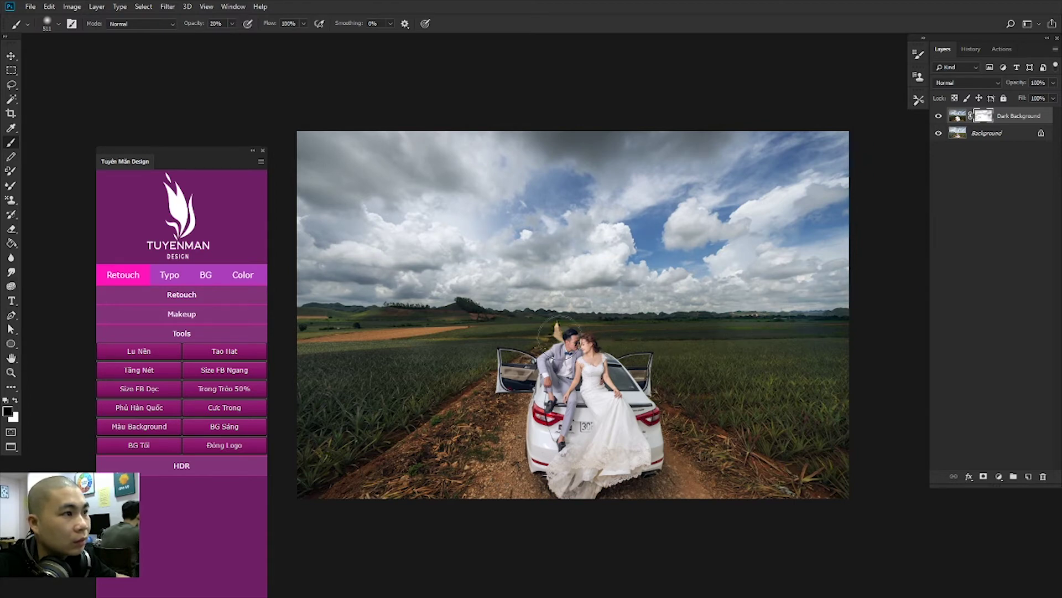
Step: Merge down, duplicate to Layer 1, and push Camera Raw Greens and Yellows saturation to +100
key(ctrl+e)
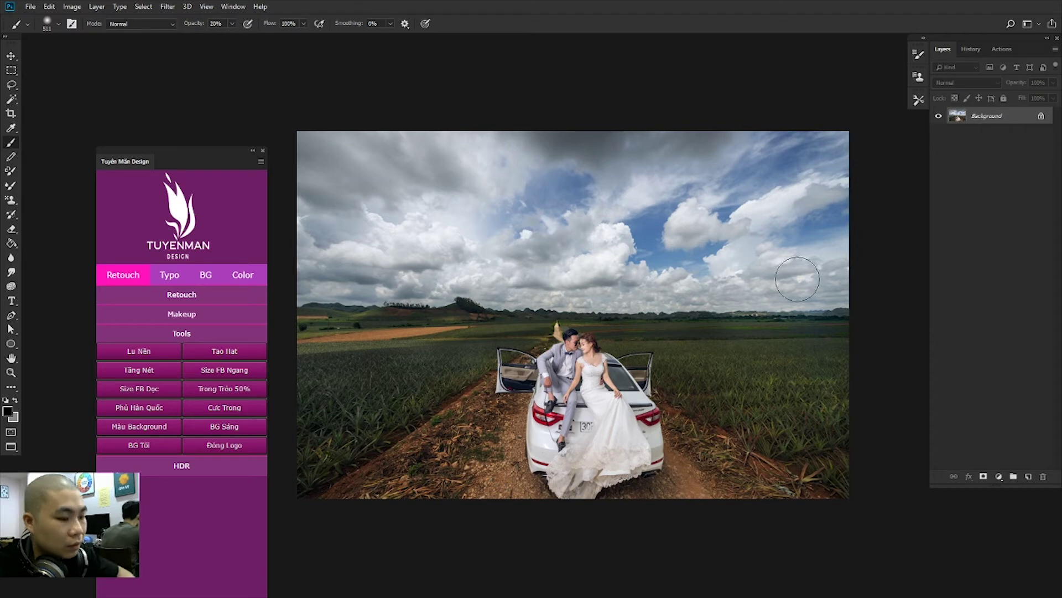
key(ctrl+j)
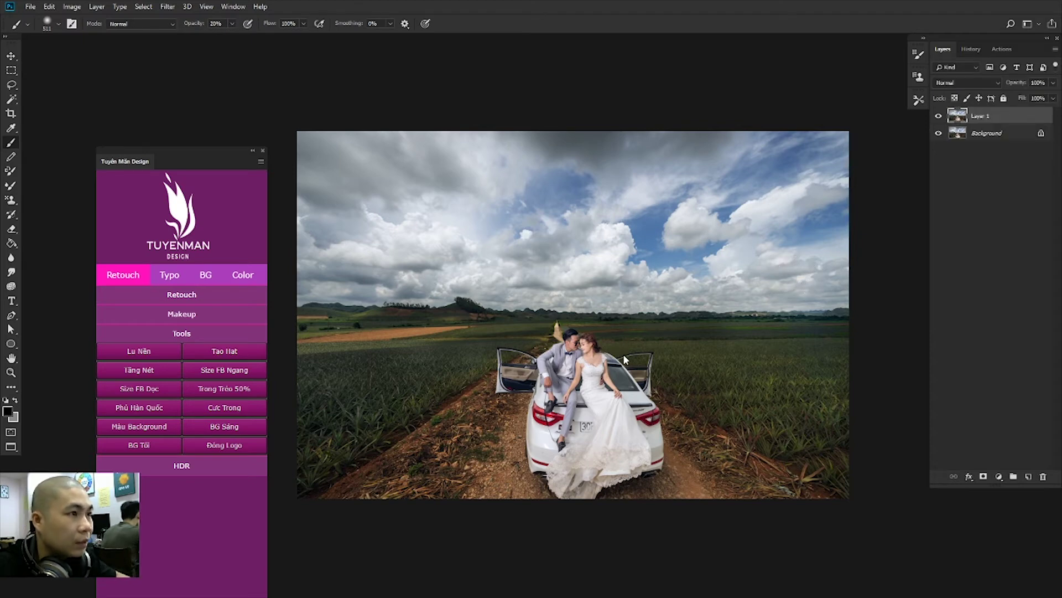
key(ctrl+shift+a)
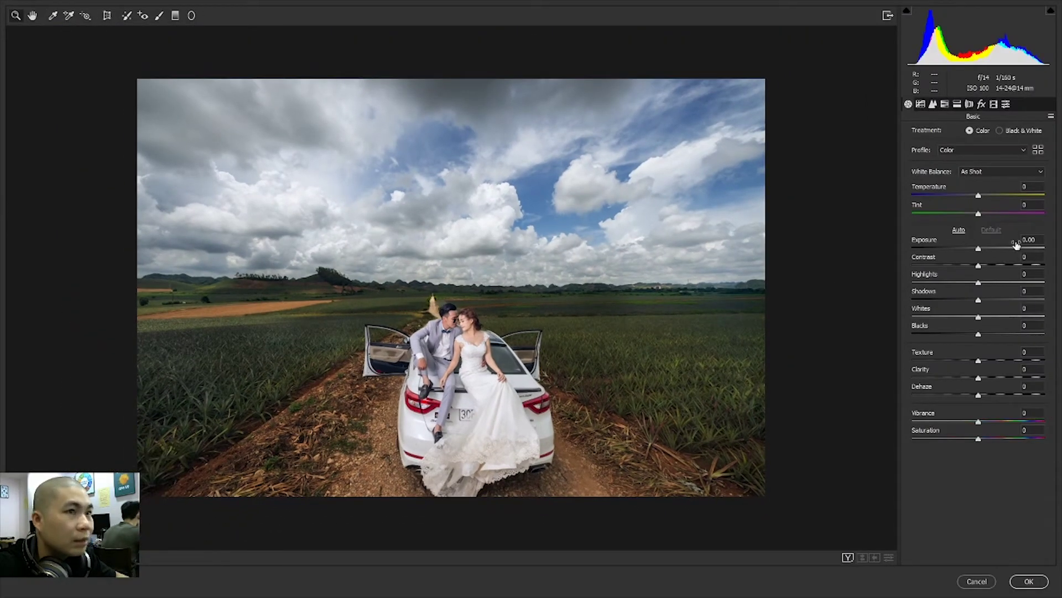
click(945, 104)
click(964, 135)
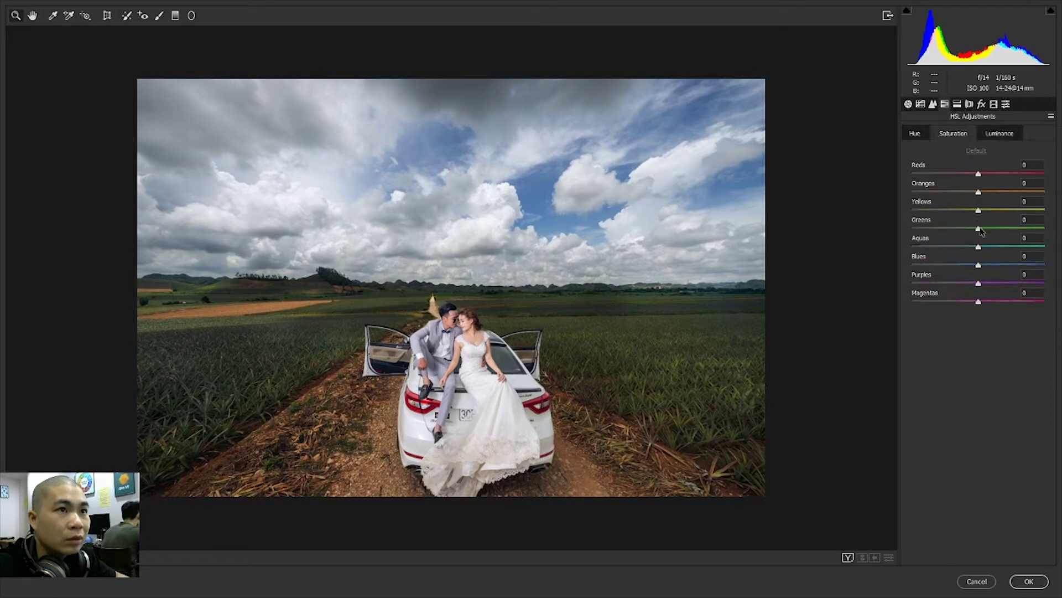
drag(979, 228, 1061, 229)
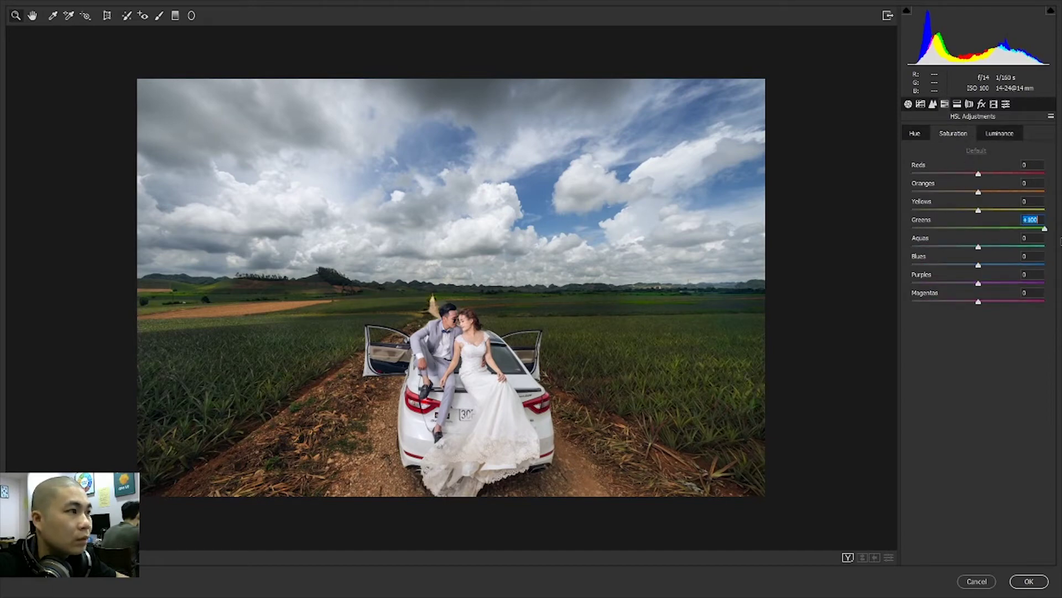
drag(977, 210, 1060, 211)
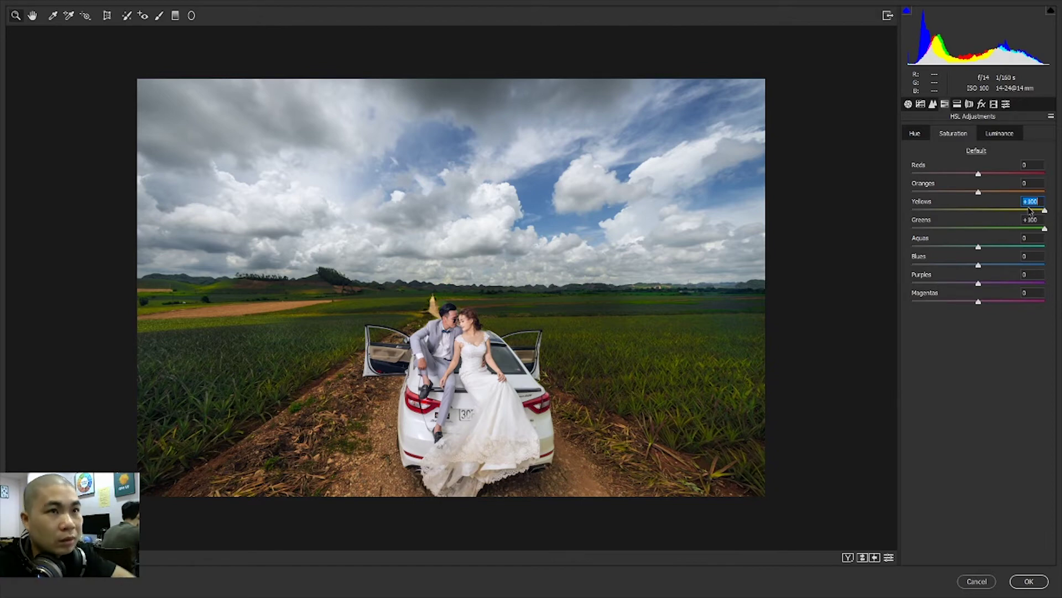
Step: Reset the colour saturation values to 0, raise Vibrance, and apply the Camera Raw filter
text(0)
key(Tab)
text(0)
click(909, 104)
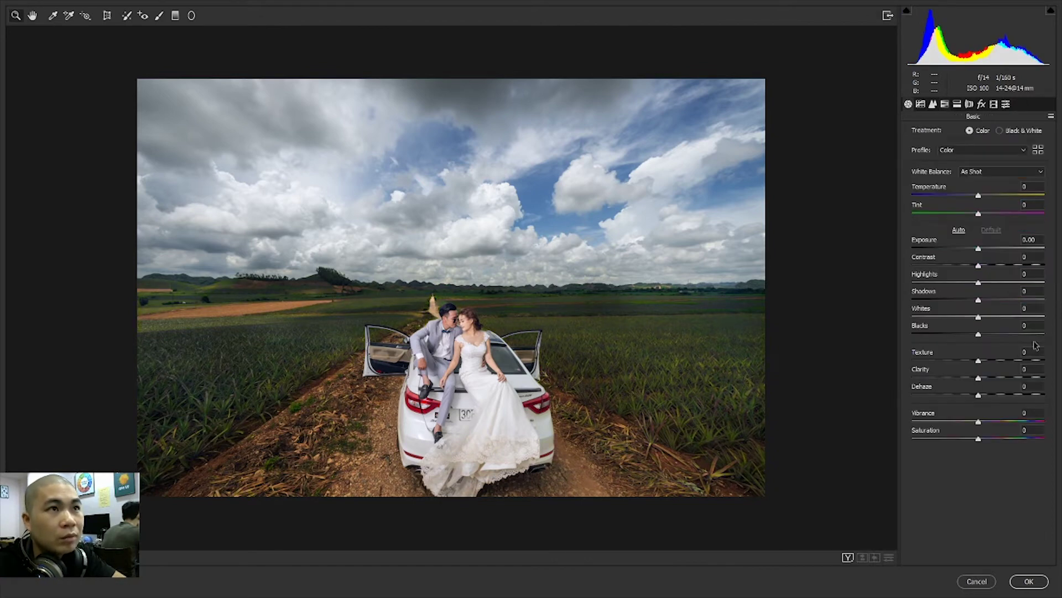
drag(1015, 422, 1019, 424)
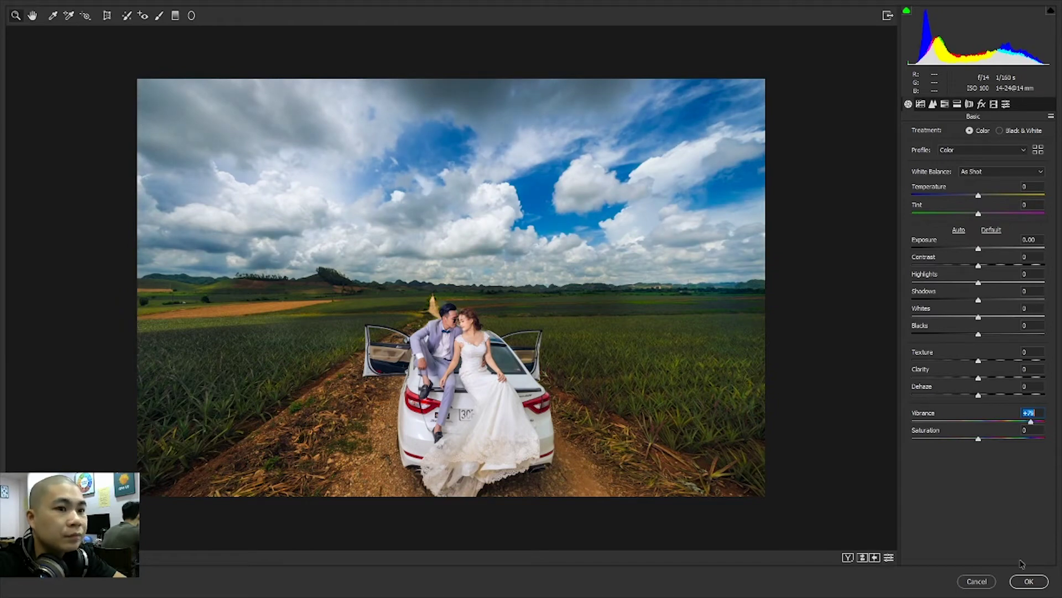
click(1028, 581)
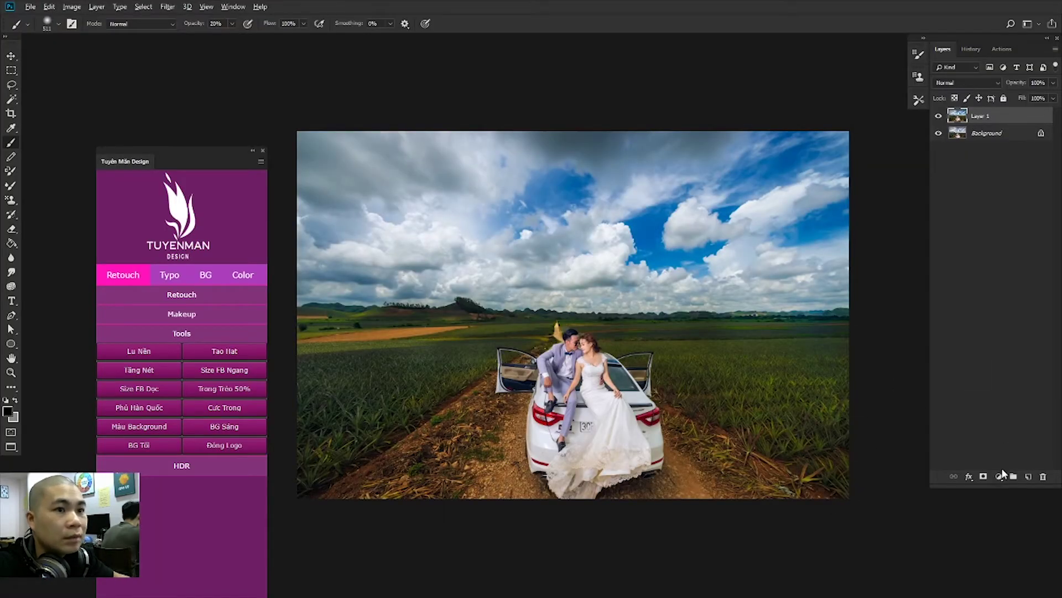
Step: Hide the vibrance copy behind a black mask and paint it back over the right-side field
alt+click(983, 476)
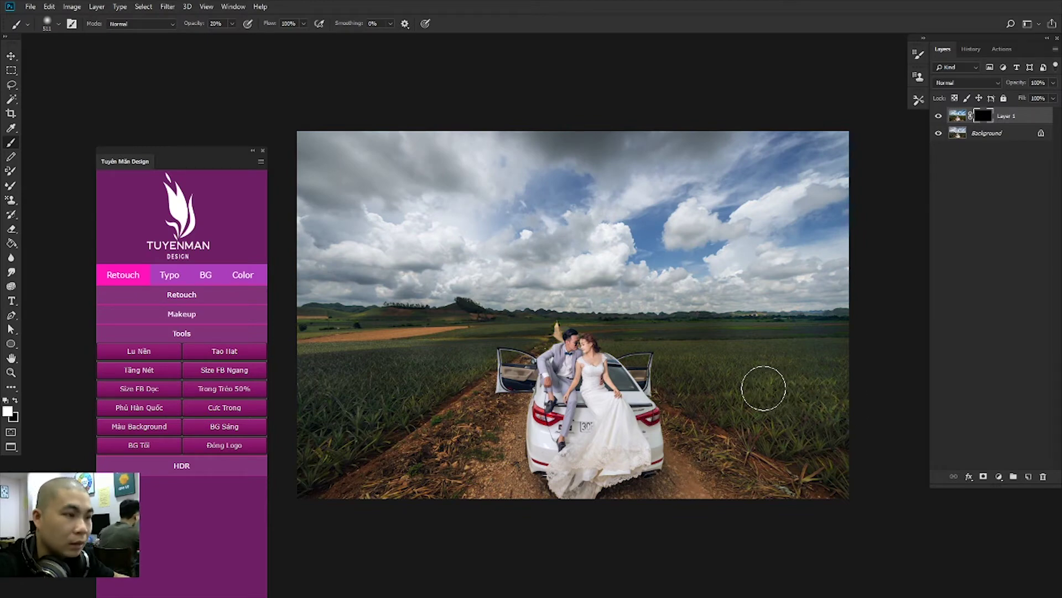
mouse_move(788, 417)
mouse_down()
mouse_move(848, 465)
mouse_move(711, 363)
mouse_move(831, 356)
mouse_up()
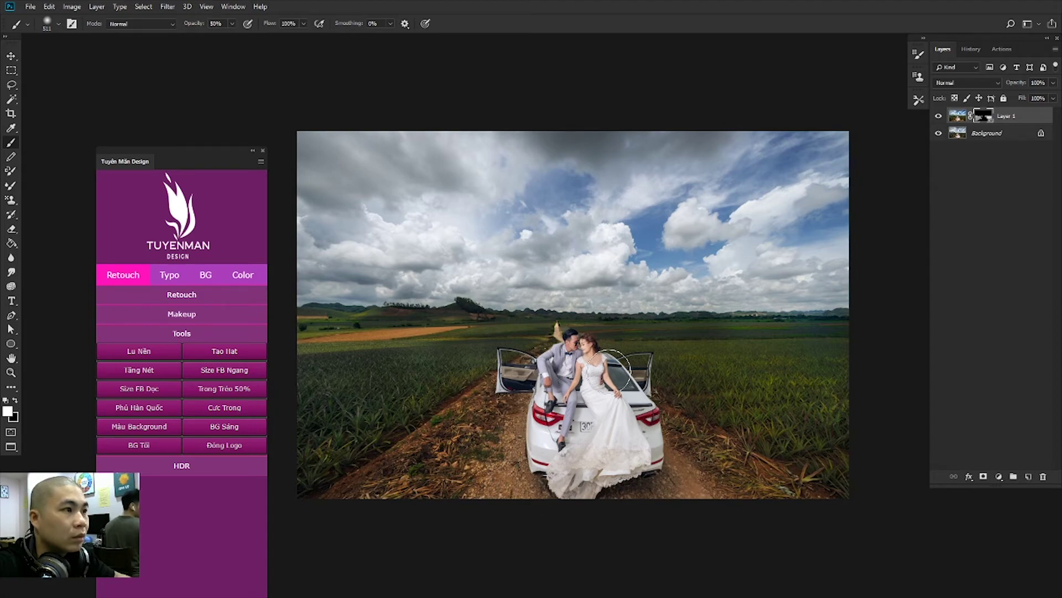
scroll(614, 367, up, 3)
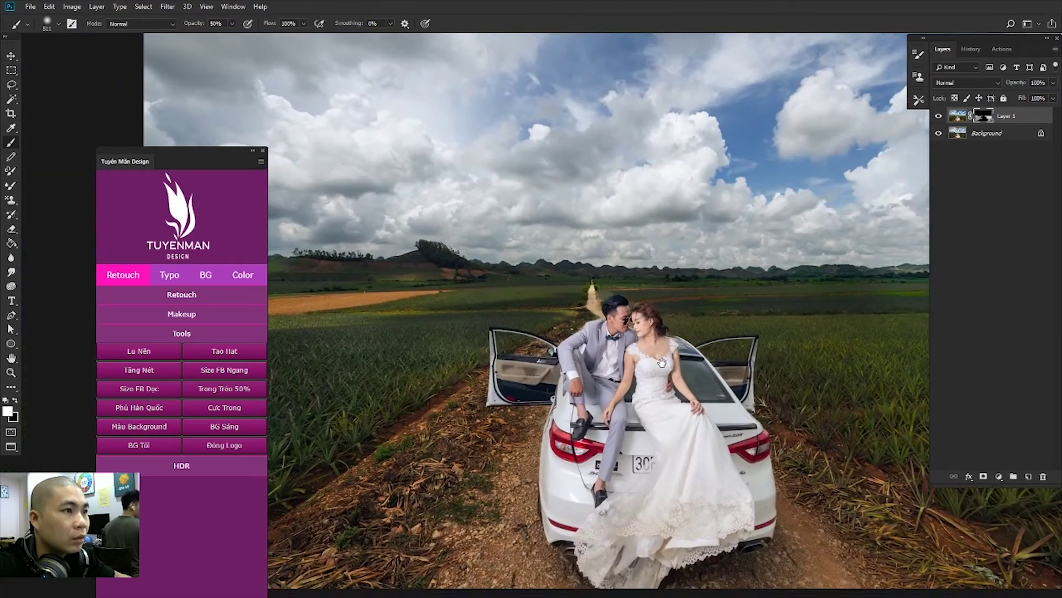
right_click(691, 370)
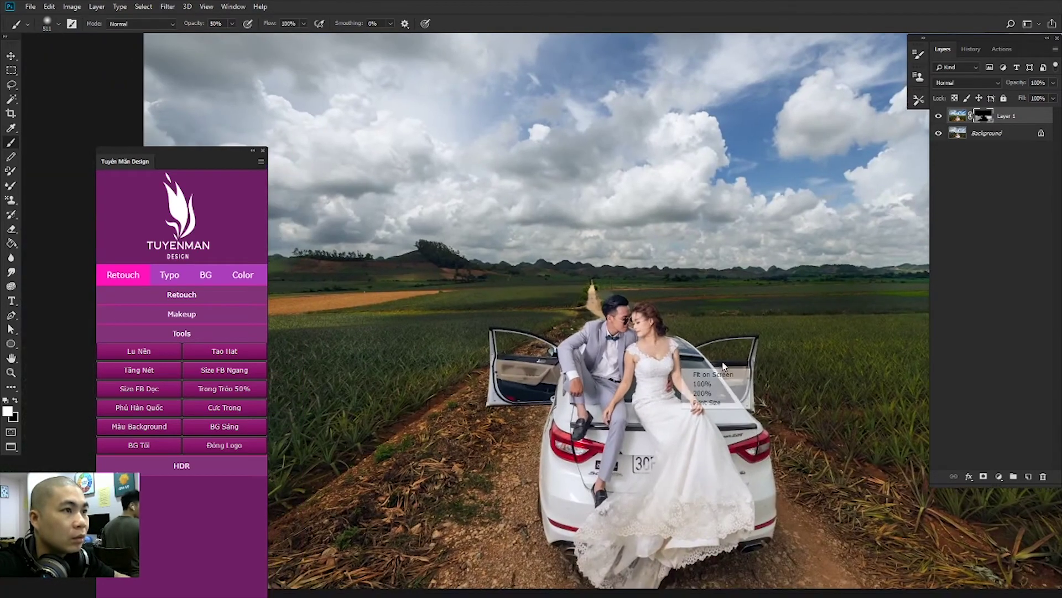
scroll(728, 308, down, 2)
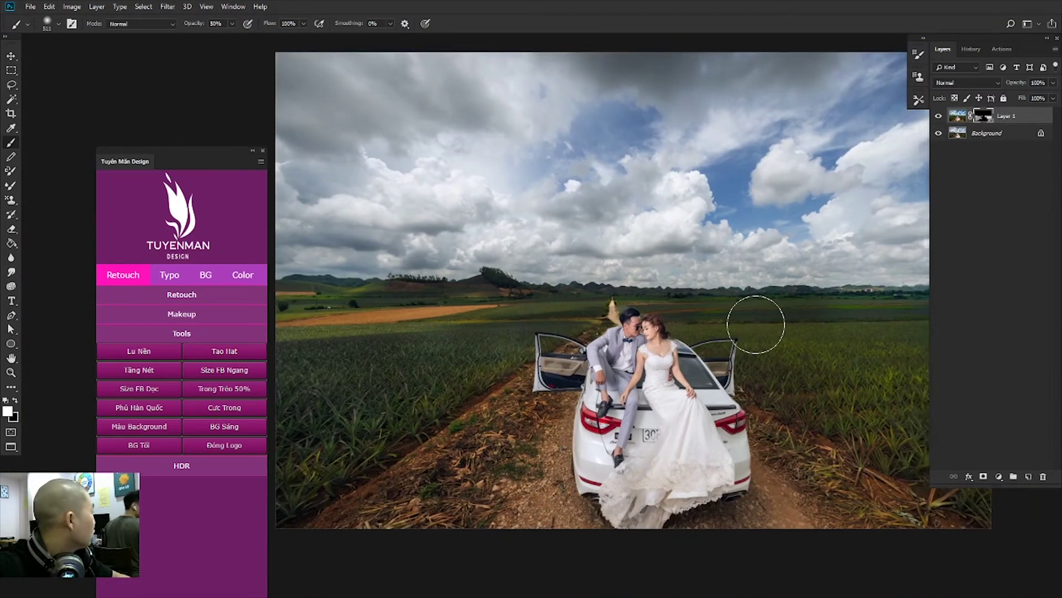
scroll(756, 324, down, 1)
drag(711, 308, 659, 321)
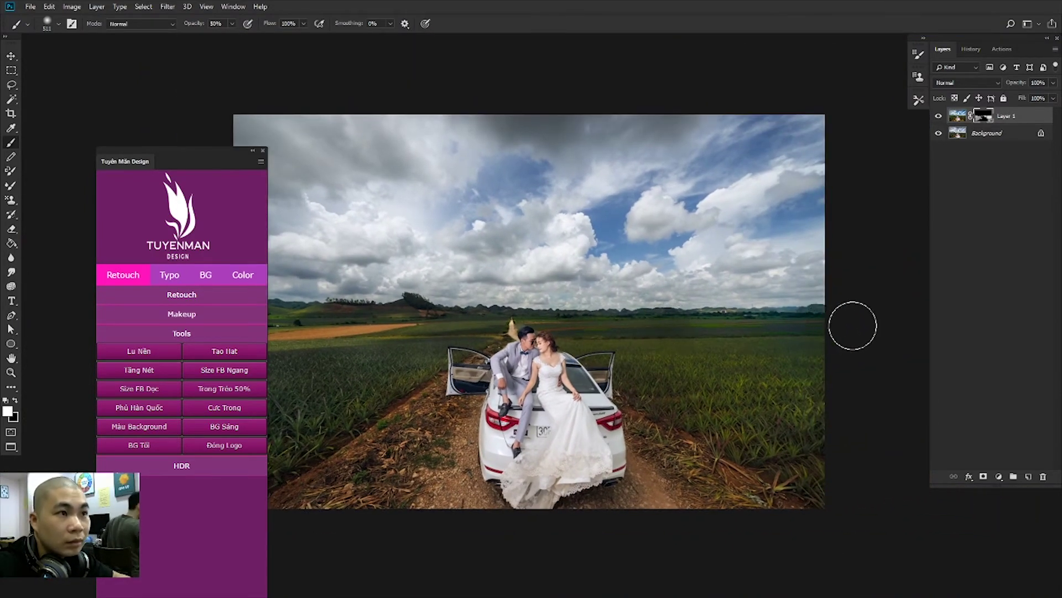
scroll(843, 340, down, 1)
drag(840, 338, 899, 342)
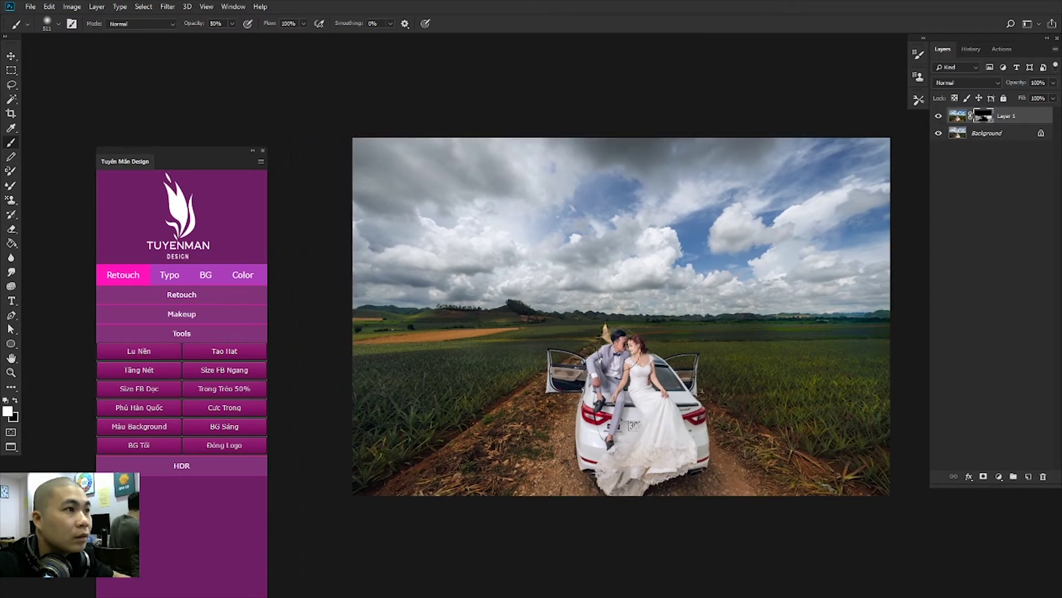
Step: Merge the masked vibrance Layer 1 down into the Background layer
scroll(863, 340, down, 1)
scroll(692, 384, up, 3)
scroll(691, 385, down, 1)
scroll(692, 384, down, 1)
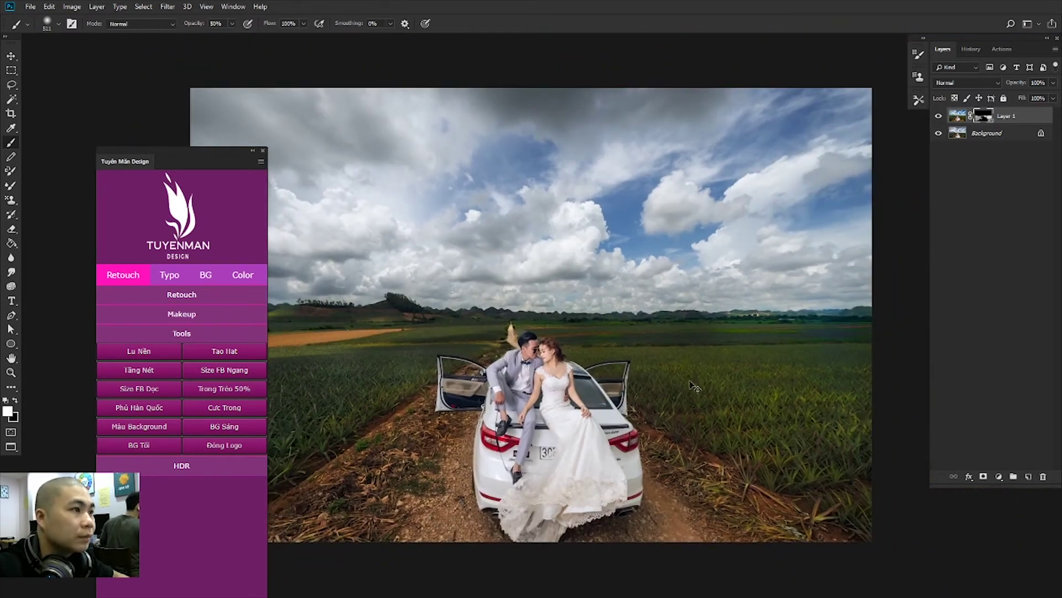
key(ctrl+e)
scroll(670, 380, down, 1)
scroll(636, 380, up, 1)
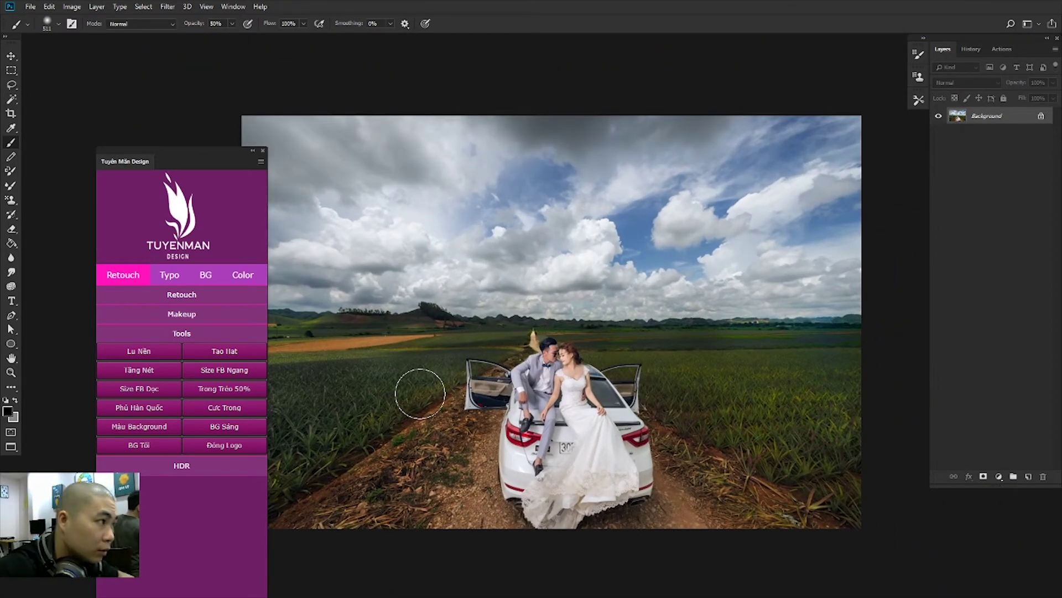
Step: Run the TuyenMan HDR Color 6 action as a new layer and fit the photo on screen
click(175, 467)
click(149, 484)
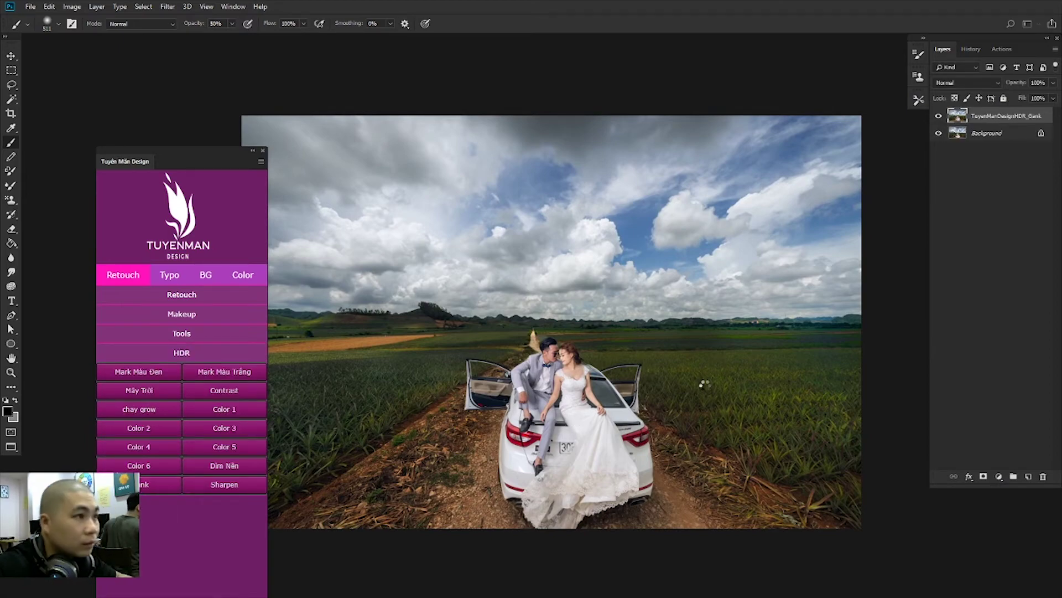
scroll(689, 388, up, 1)
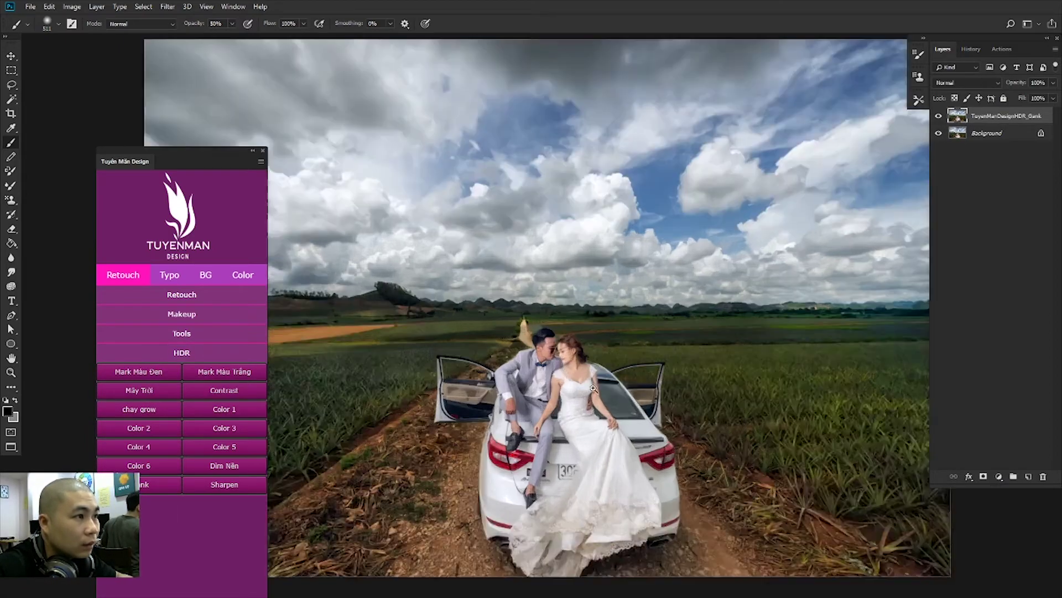
scroll(689, 387, up, 1)
right_click(672, 347)
click(710, 359)
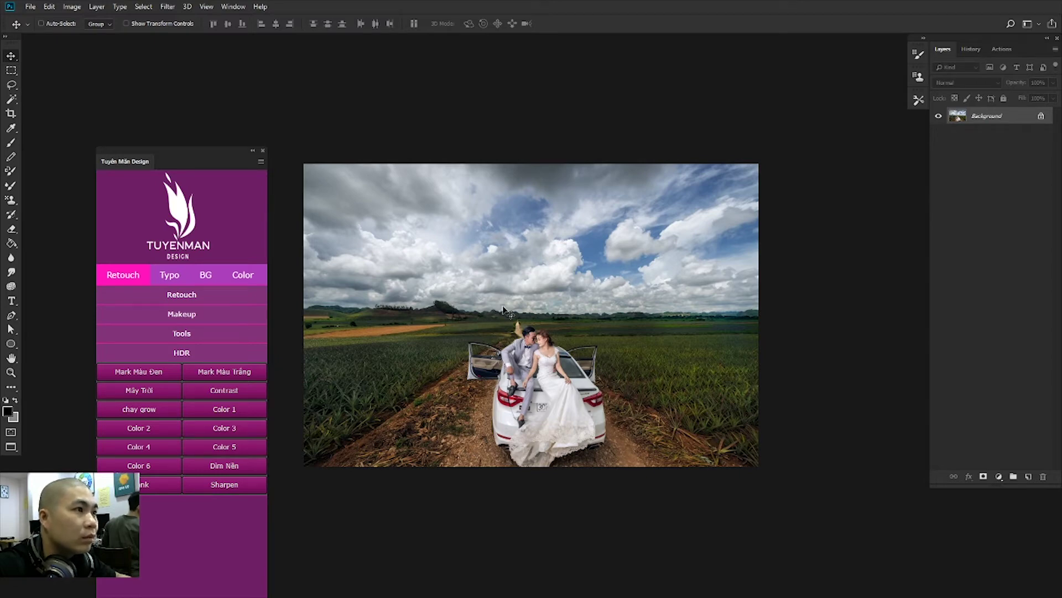
scroll(603, 340, up, 3)
scroll(603, 340, up, 2)
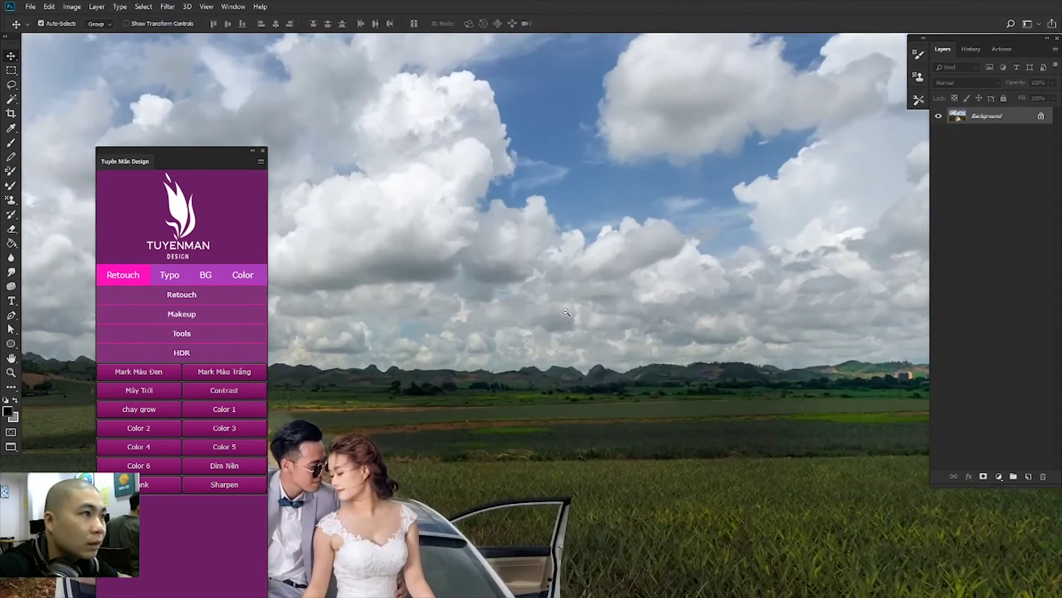
scroll(588, 366, up, 2)
scroll(559, 350, up, 2)
scroll(455, 331, up, 2)
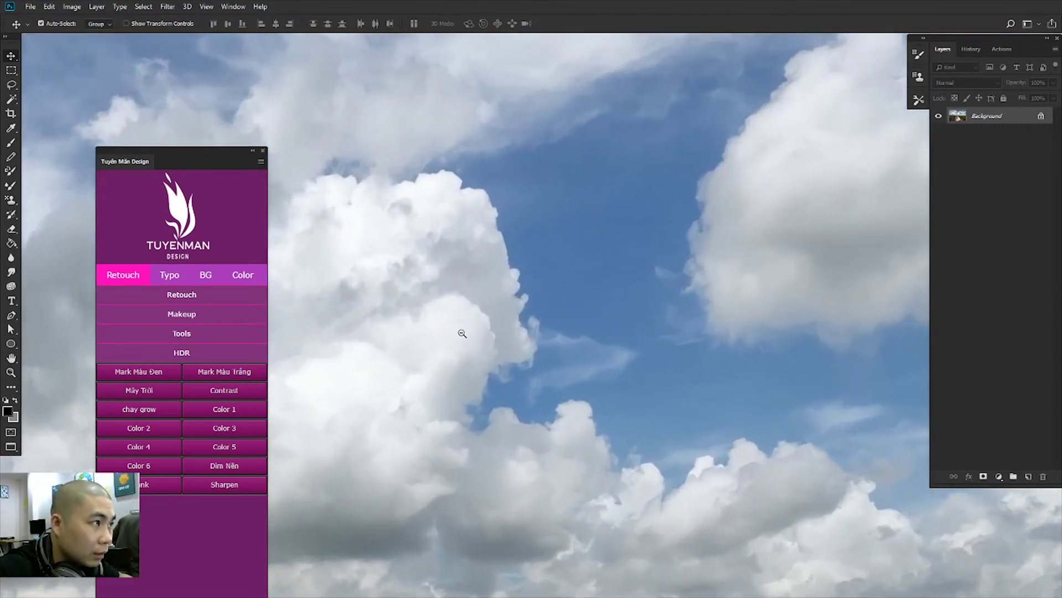
scroll(463, 332, up, 2)
scroll(474, 337, up, 2)
scroll(489, 339, up, 1)
scroll(549, 369, down, 2)
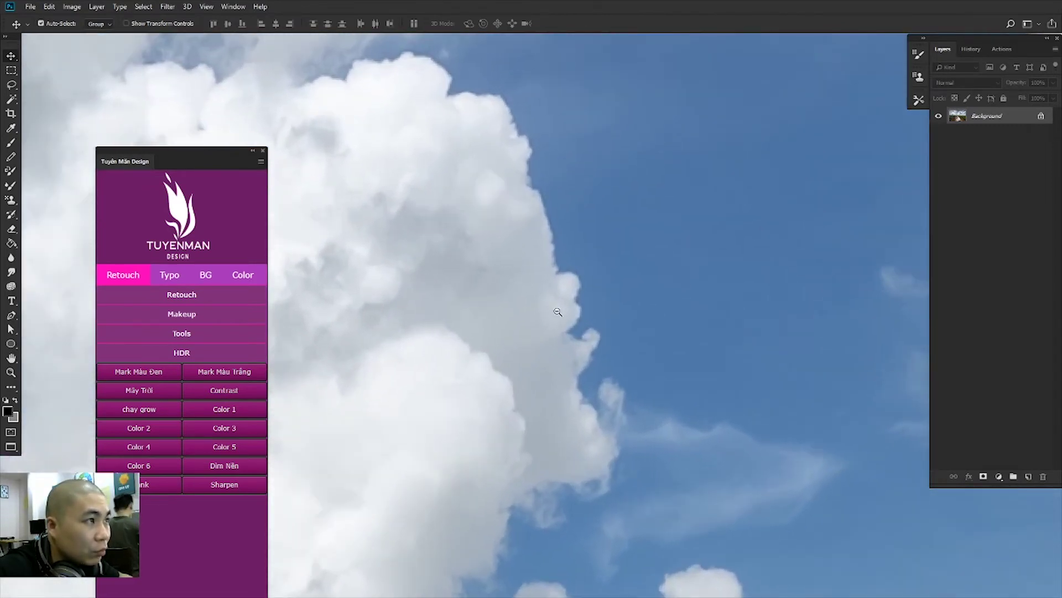
scroll(565, 326, down, 2)
scroll(566, 329, down, 2)
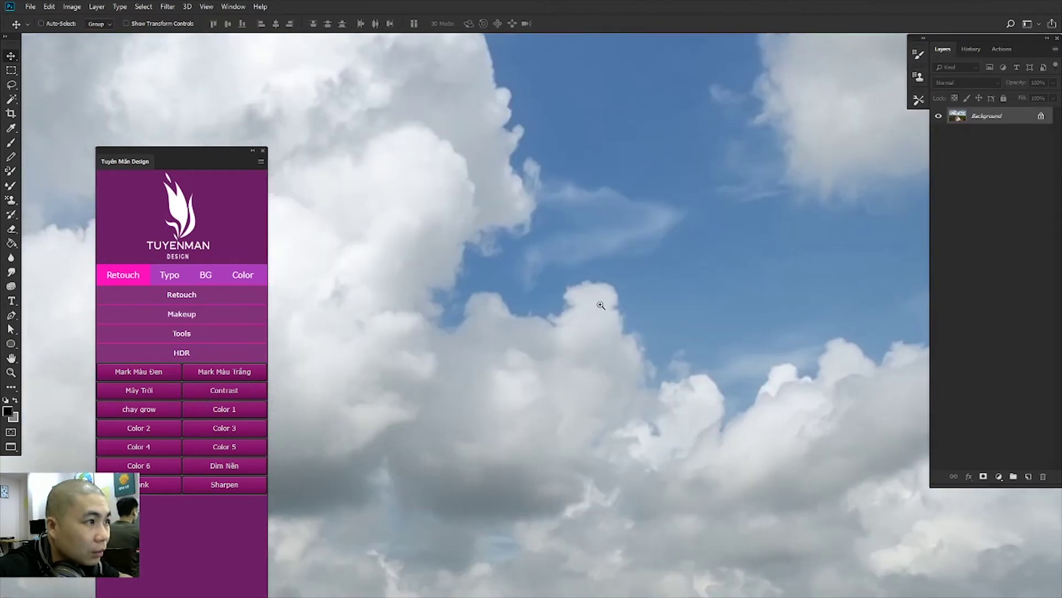
scroll(608, 310, down, 2)
scroll(664, 299, down, 2)
scroll(579, 274, down, 1)
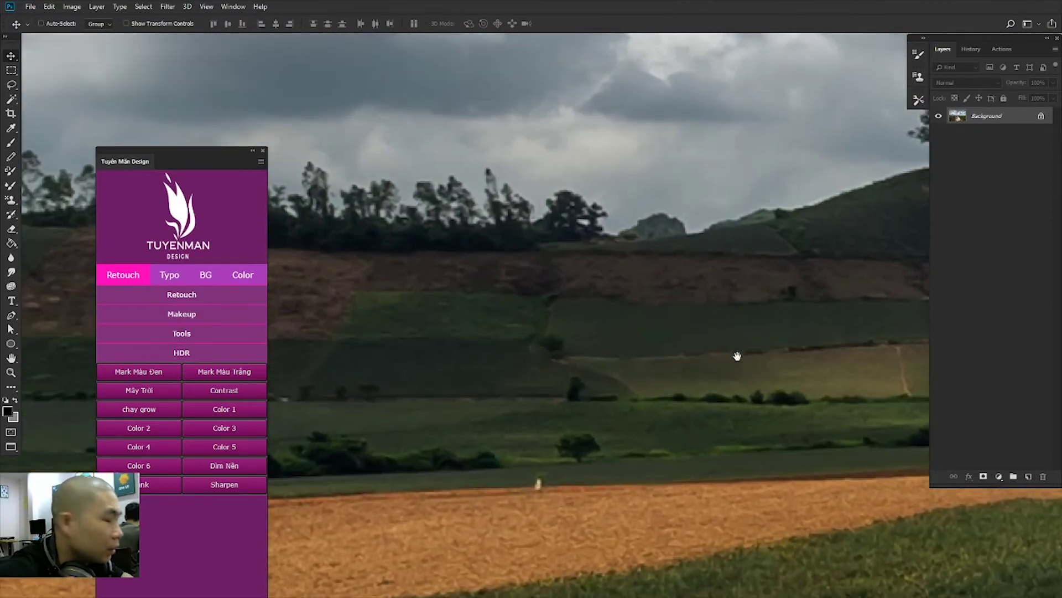
drag(726, 355, 621, 339)
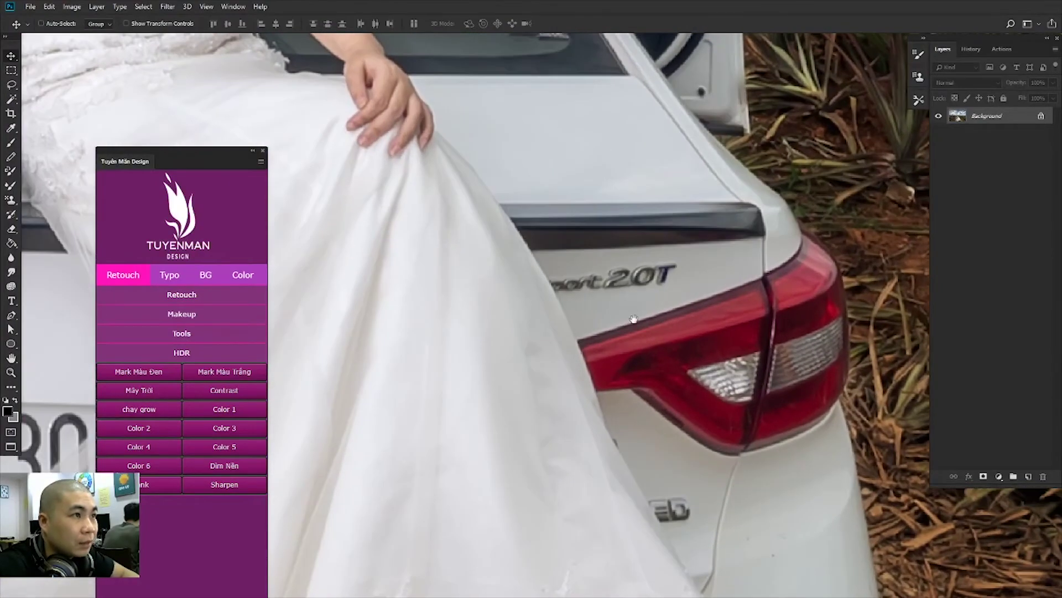
mouse_move(696, 465)
mouse_down()
mouse_move(862, 260)
mouse_move(590, 327)
mouse_up()
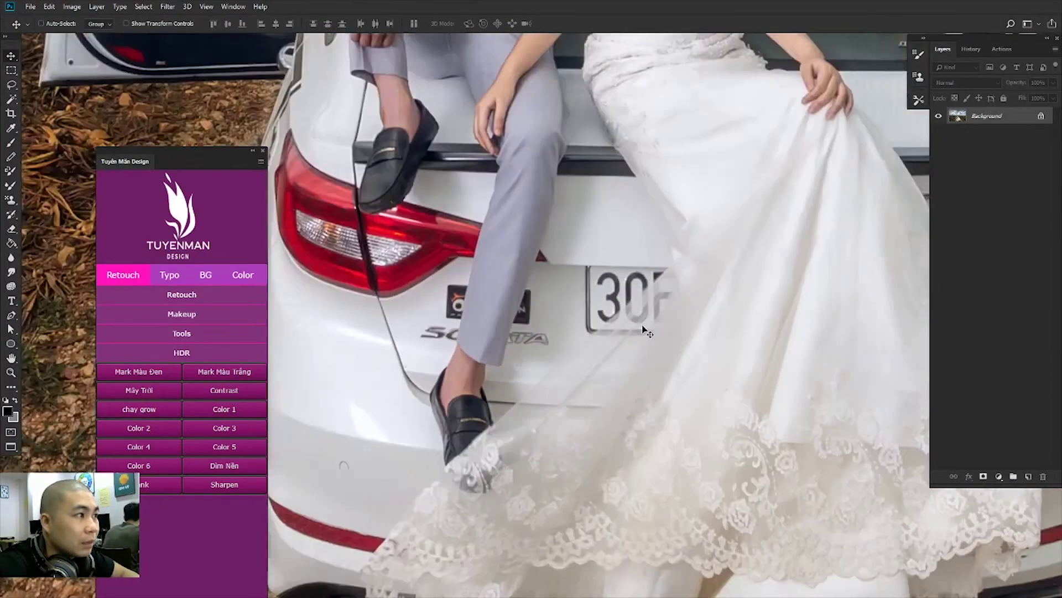
scroll(545, 290, down, 5)
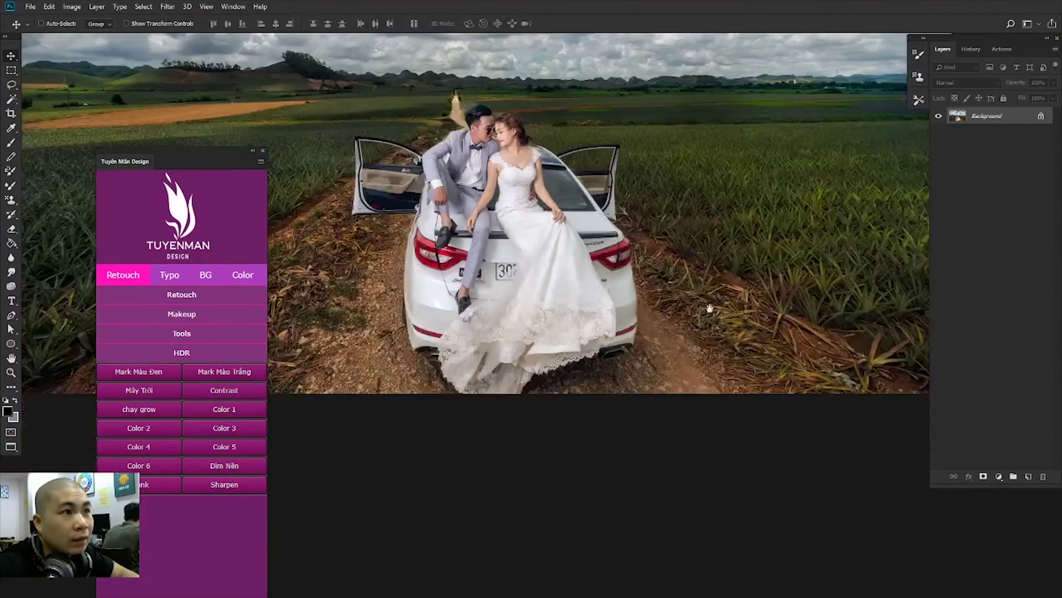
scroll(721, 302, down, 2)
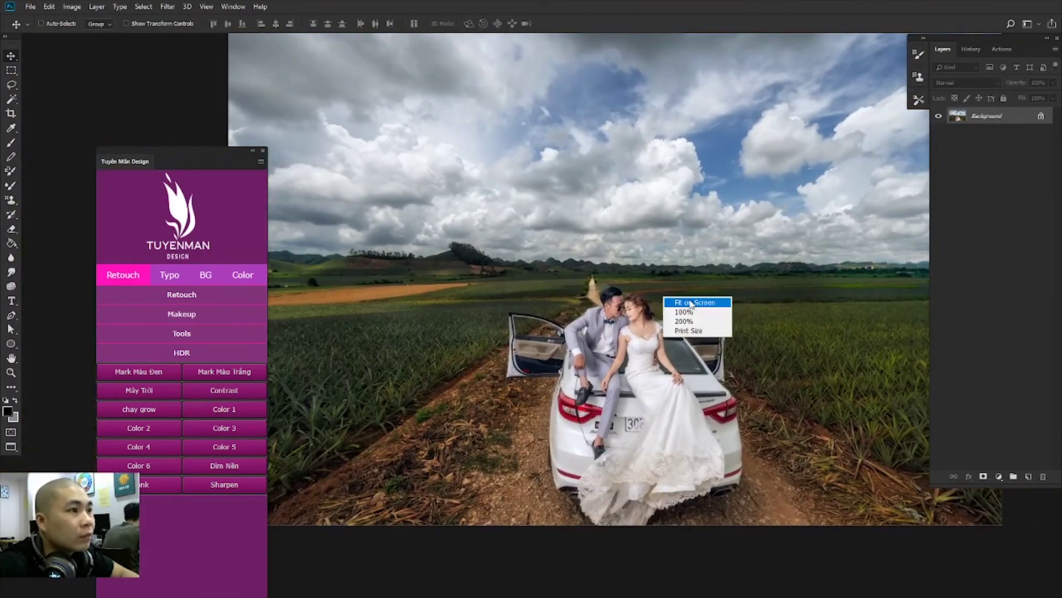
scroll(708, 303, down, 1)
scroll(697, 304, down, 1)
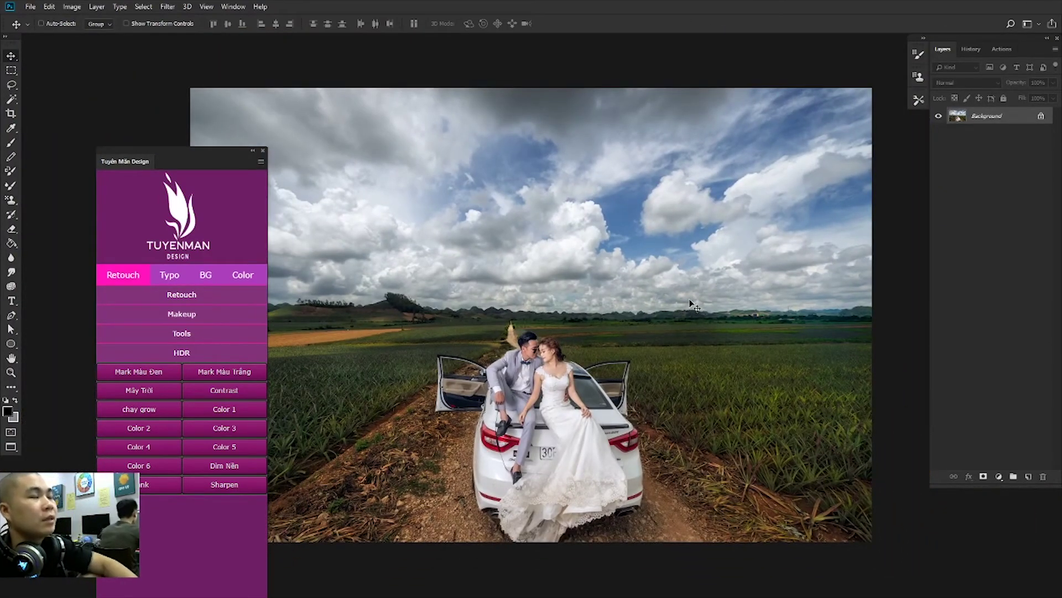
scroll(693, 304, down, 1)
scroll(693, 304, down, 1)
scroll(584, 351, up, 1)
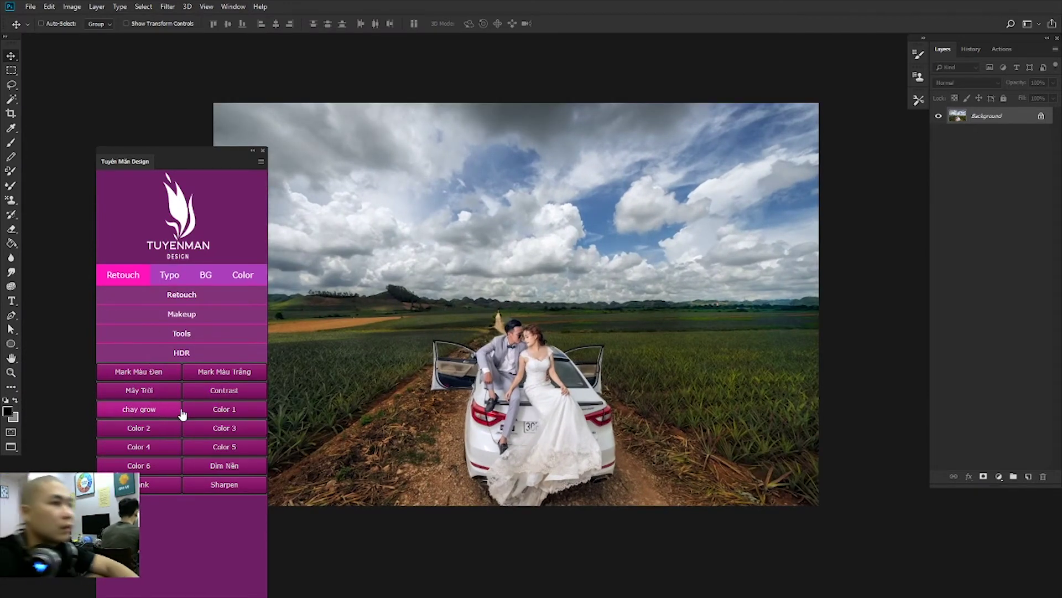
Step: Add the TuyenMan HDR Color 1 layer, lower its opacity to 30%, and merge it down
click(242, 416)
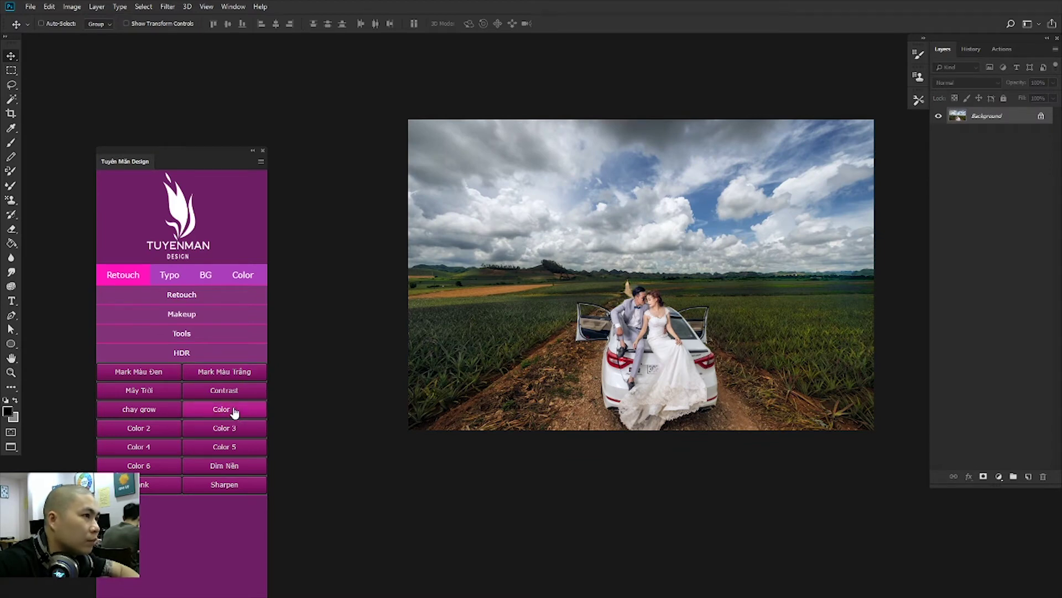
click(138, 391)
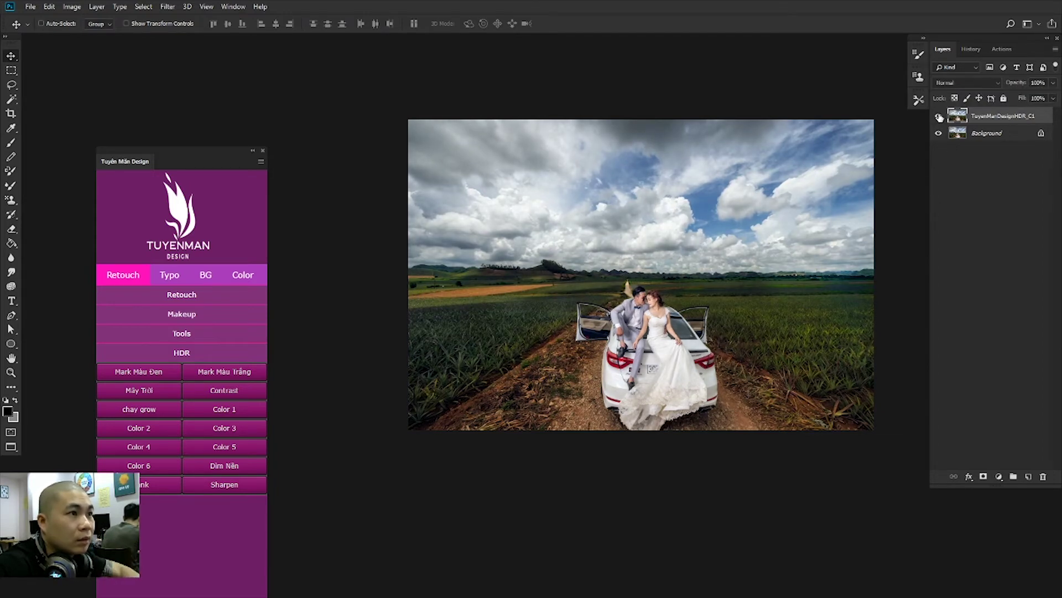
key(4)
key(ctrl+0)
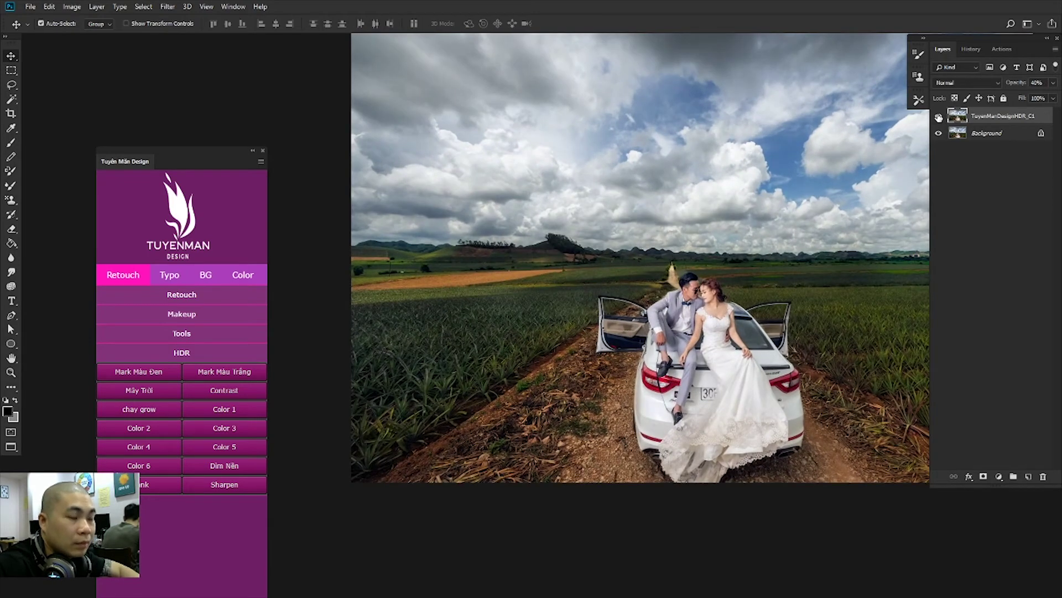
key(3)
key(ctrl+minus)
key(ctrl+e)
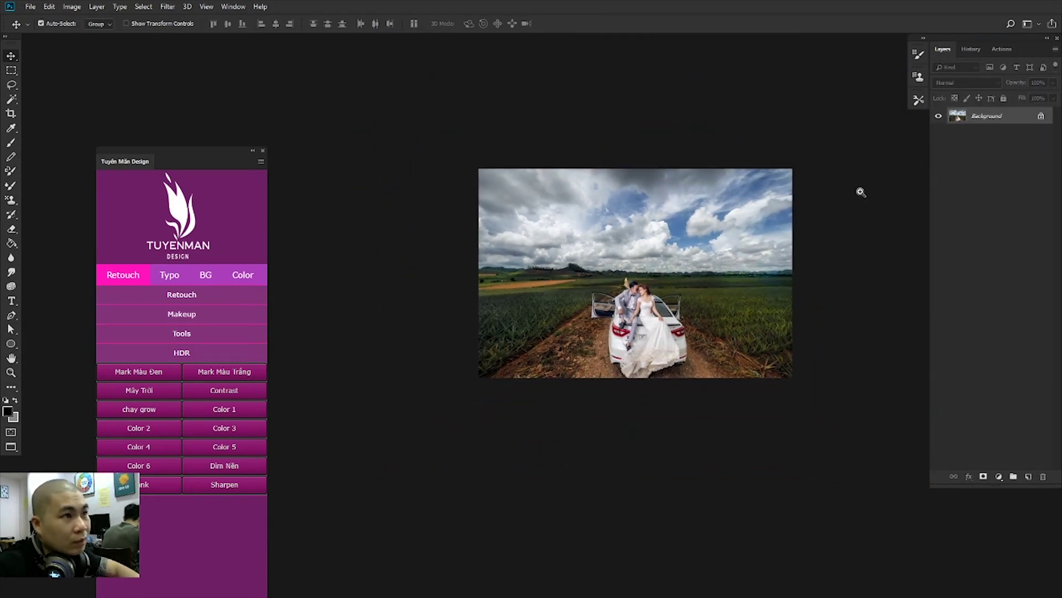
key(ctrl+plus)
Step: Apply Selective Color on the Blacks range with Cyan +3, Yellow -2, Black -2
scroll(603, 323, up, 2)
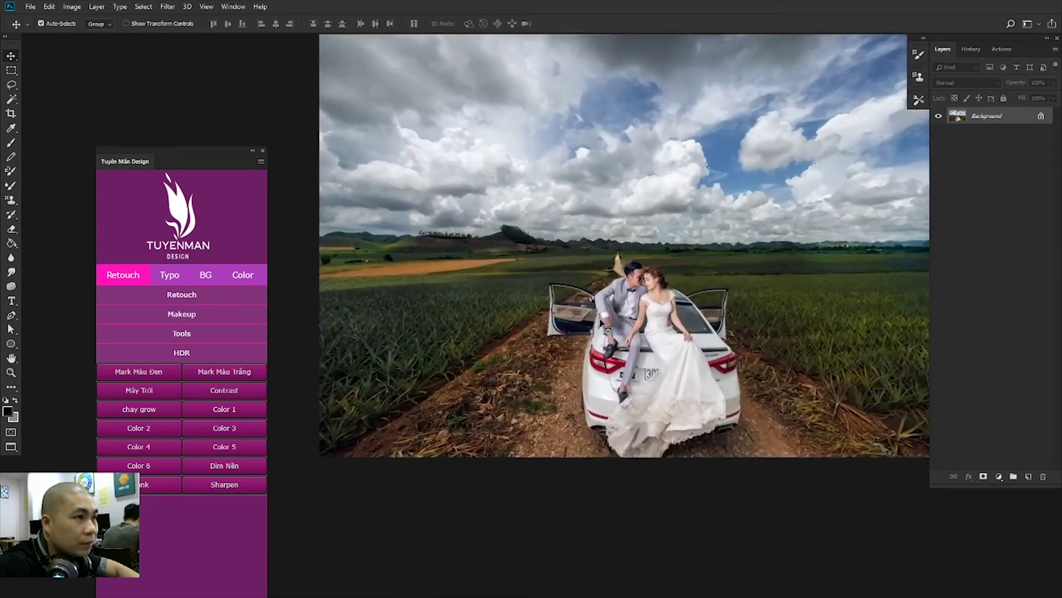
key(alt+i)
key(a)
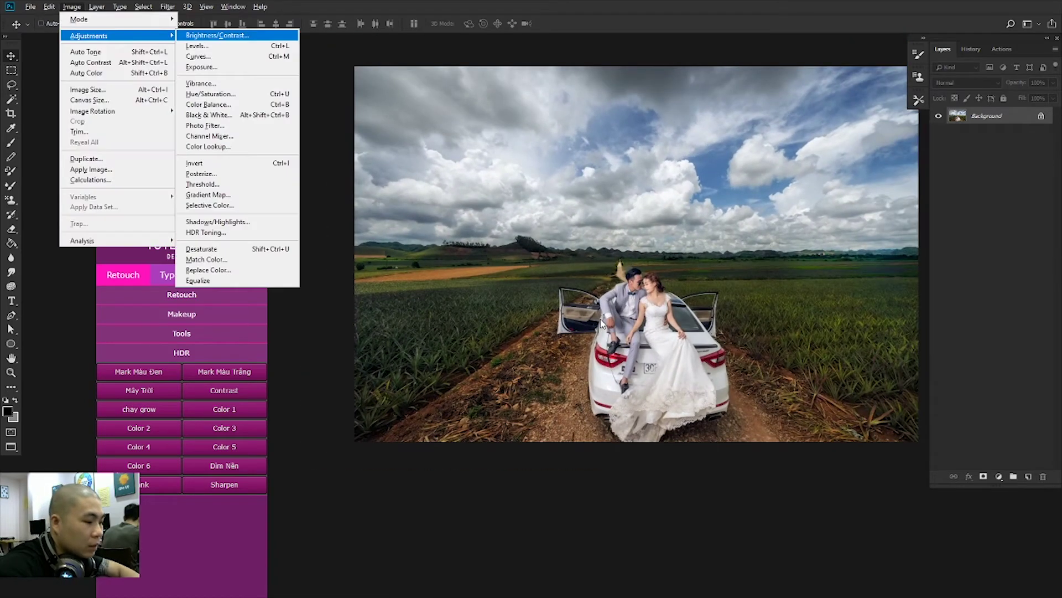
key(s)
drag(886, 257, 887, 320)
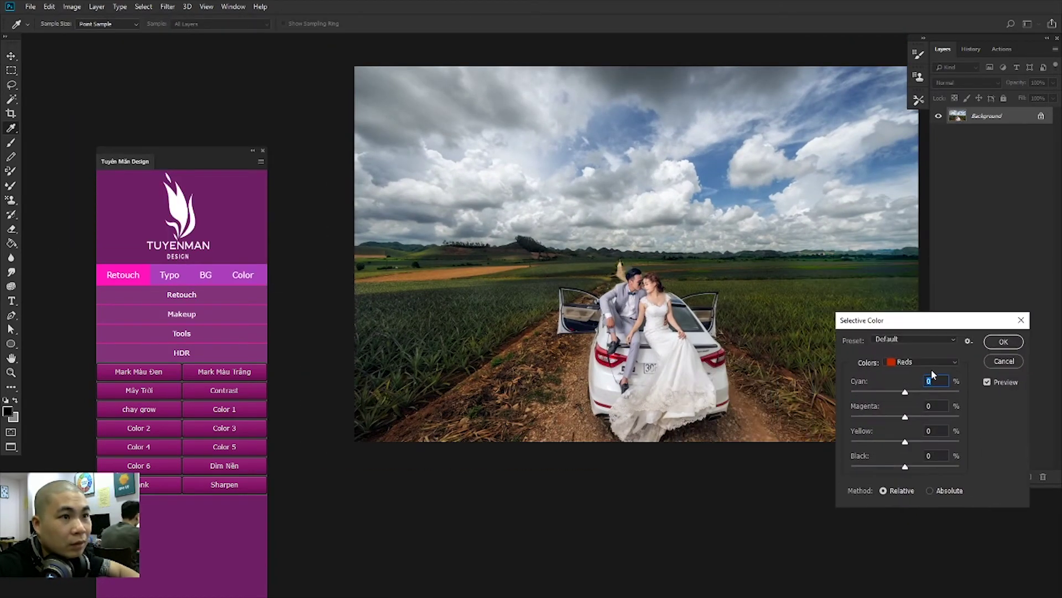
click(923, 361)
click(910, 455)
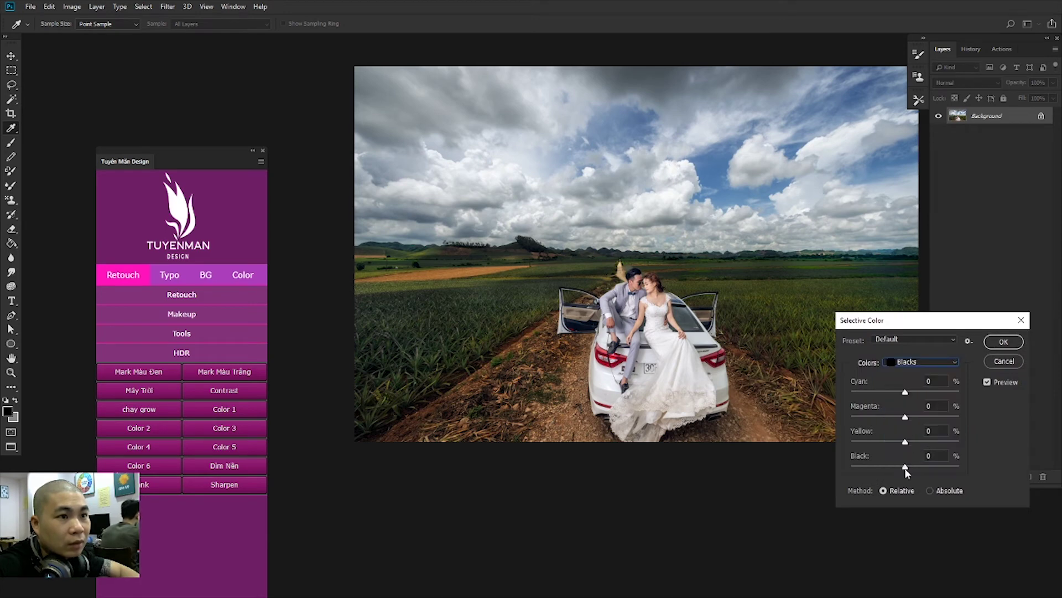
mouse_move(905, 468)
mouse_down()
mouse_move(887, 468)
mouse_move(930, 468)
mouse_up()
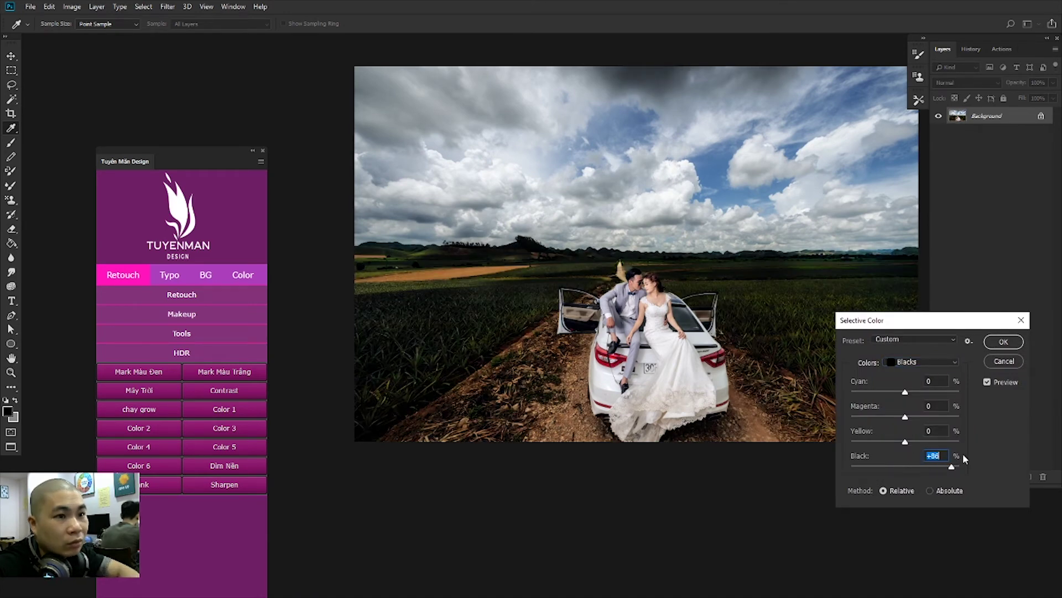
text(0)
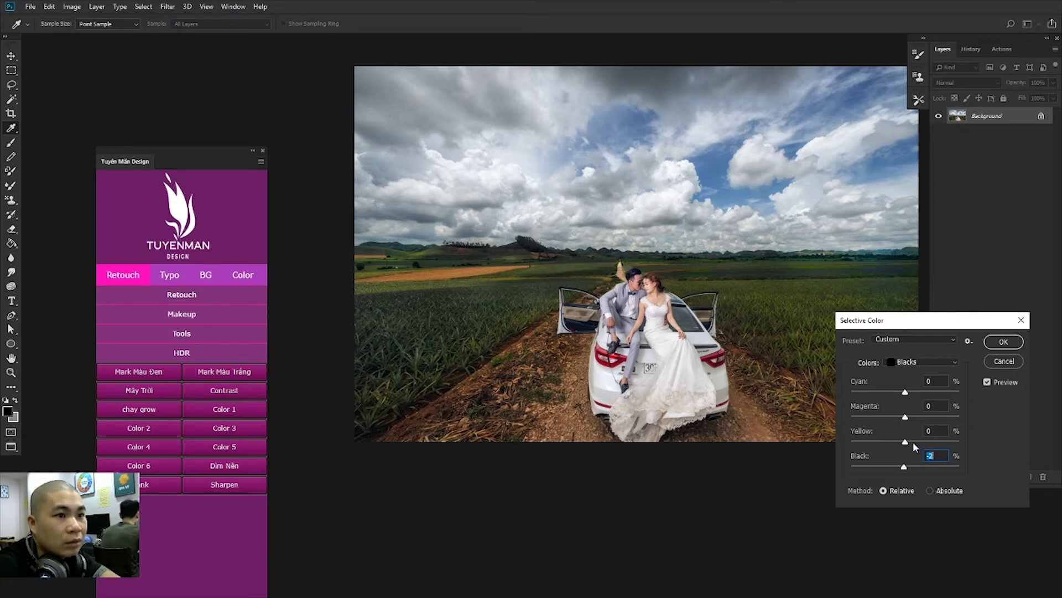
drag(913, 444, 880, 443)
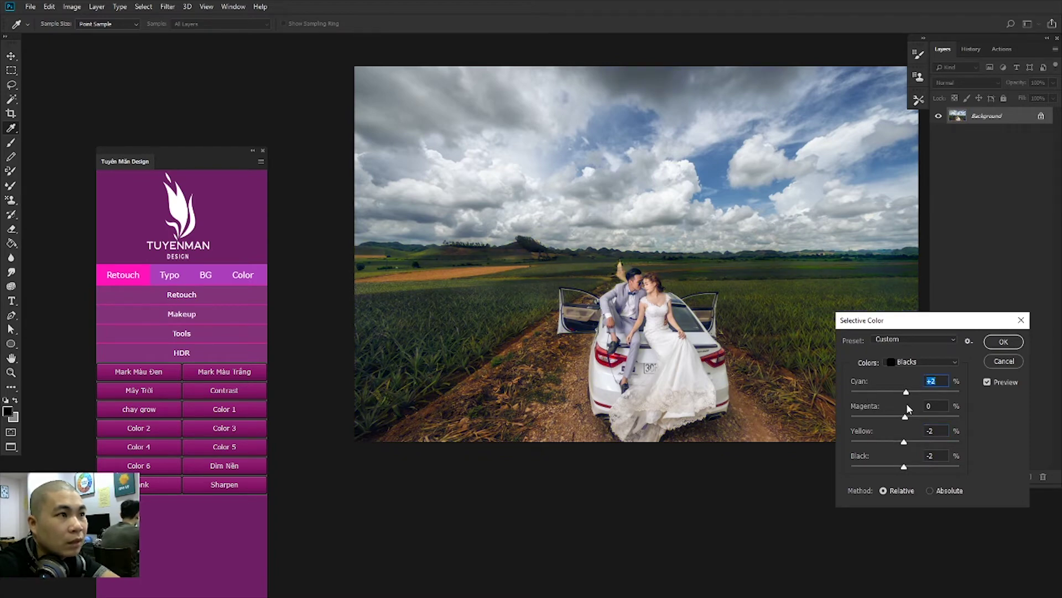
click(1003, 342)
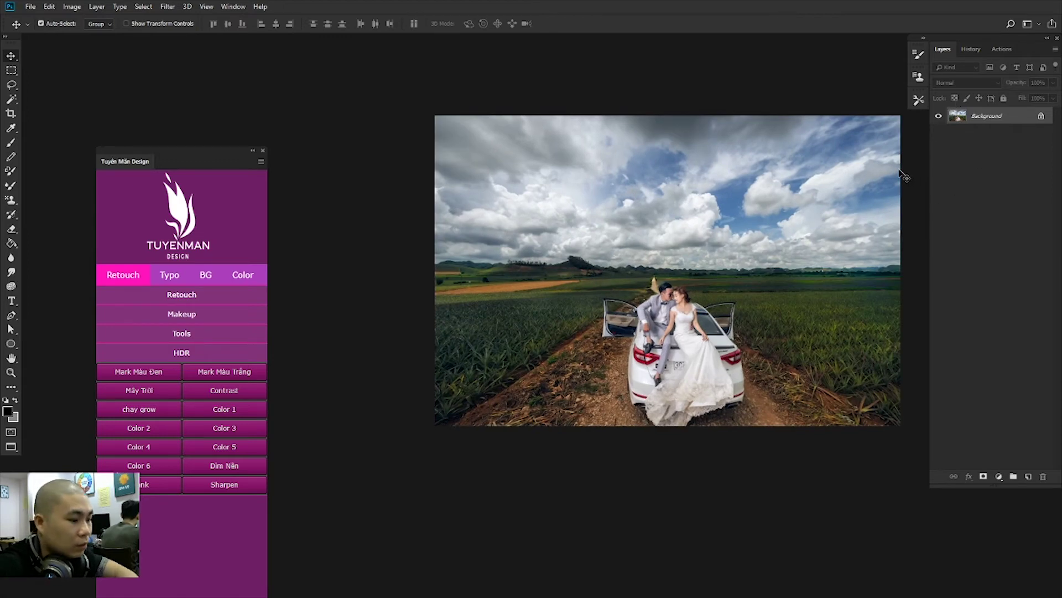
Step: Duplicate the photo to Layer 1 and apply a midtone Color Balance with Yellow–Blue at +1
key(ctrl+j)
key(ctrl+b)
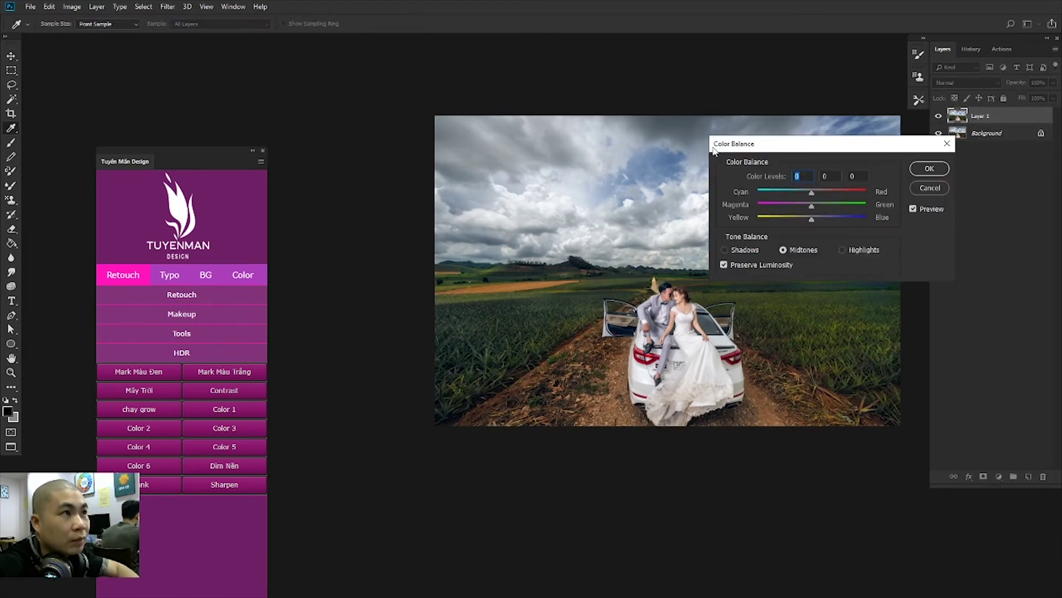
drag(811, 143, 250, 55)
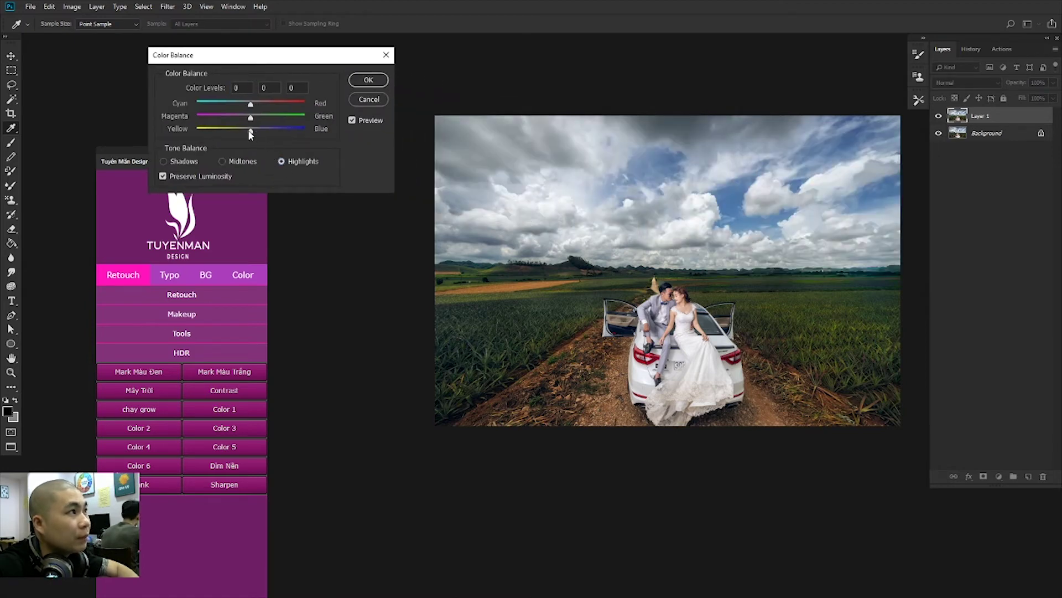
drag(250, 130, 248, 105)
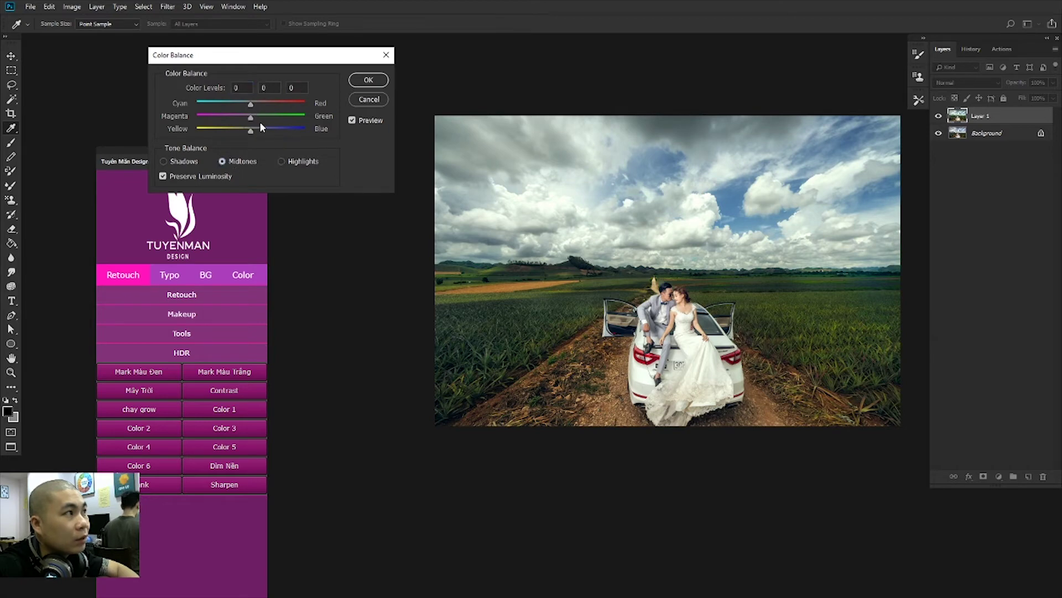
drag(251, 118, 250, 118)
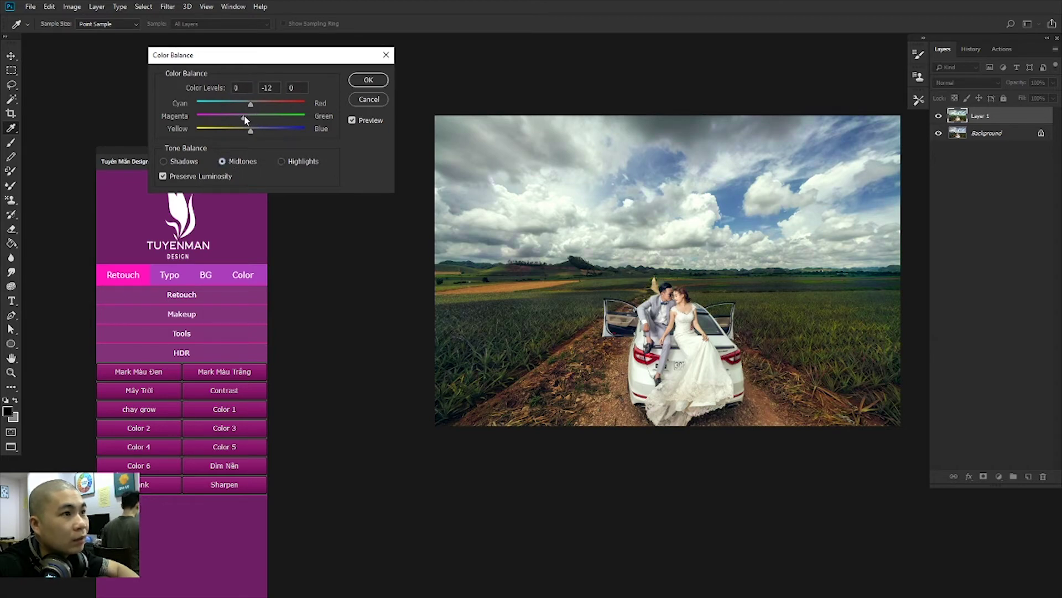
double_click(269, 87)
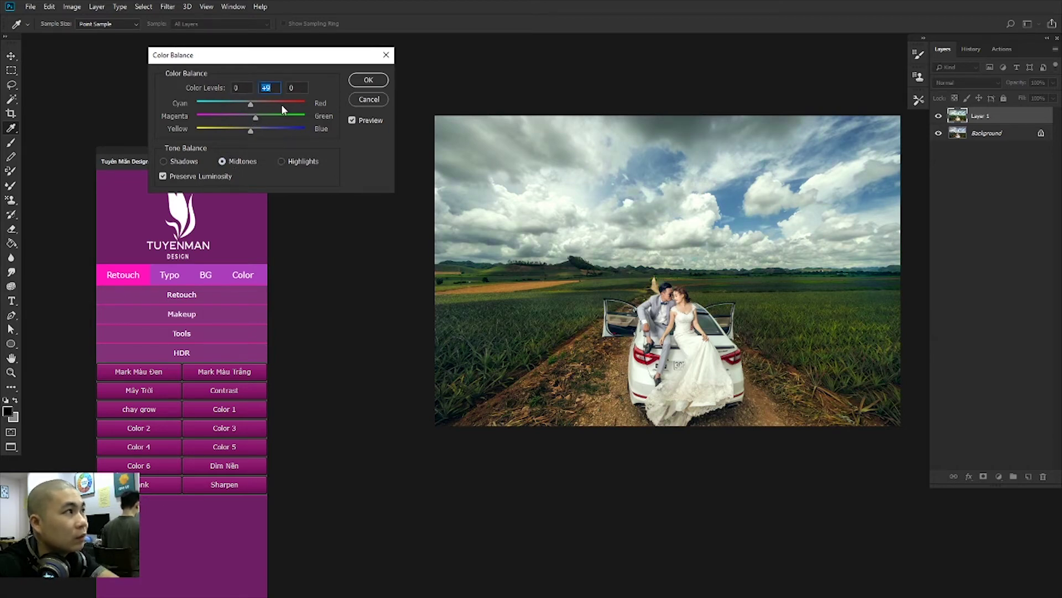
text(0)
drag(251, 127, 252, 128)
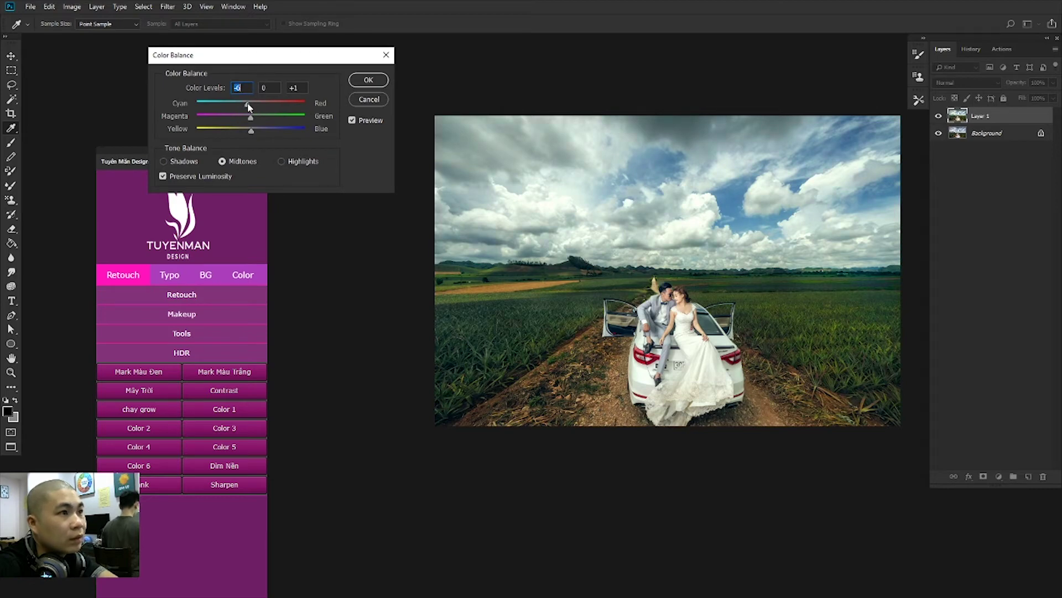
click(368, 80)
Step: Compare with and without the colour-balanced copy, merge it down, and crop the edges slightly
click(938, 116)
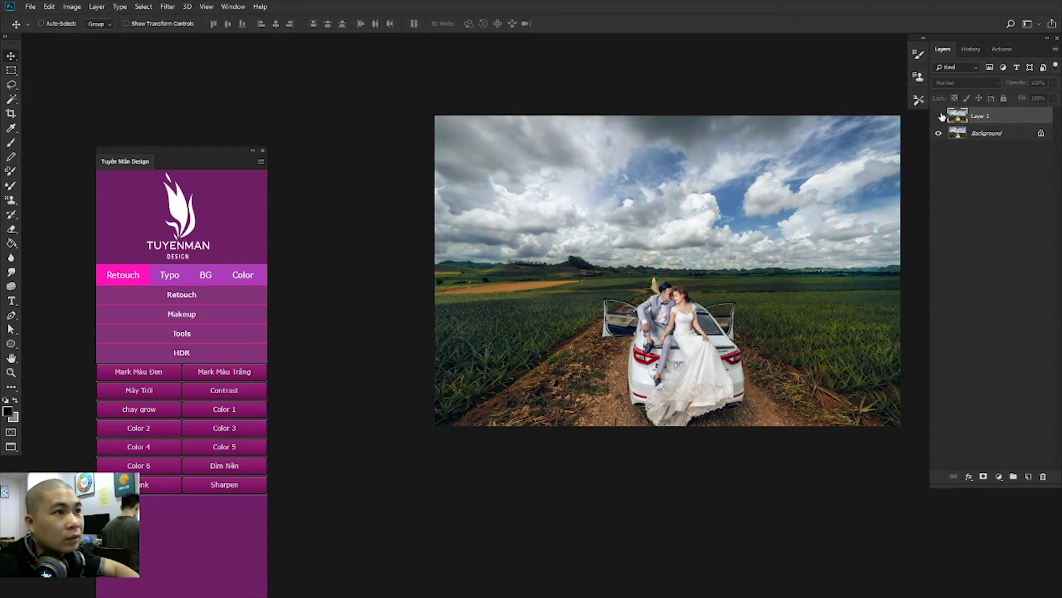
click(939, 116)
click(939, 115)
click(939, 116)
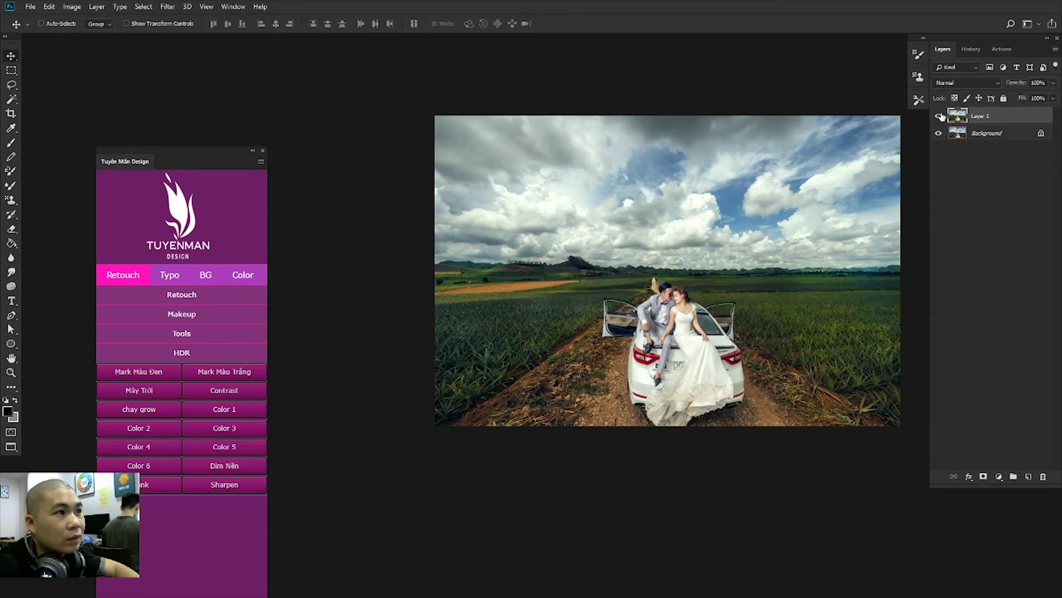
click(939, 115)
key(ctrl+e)
key(c)
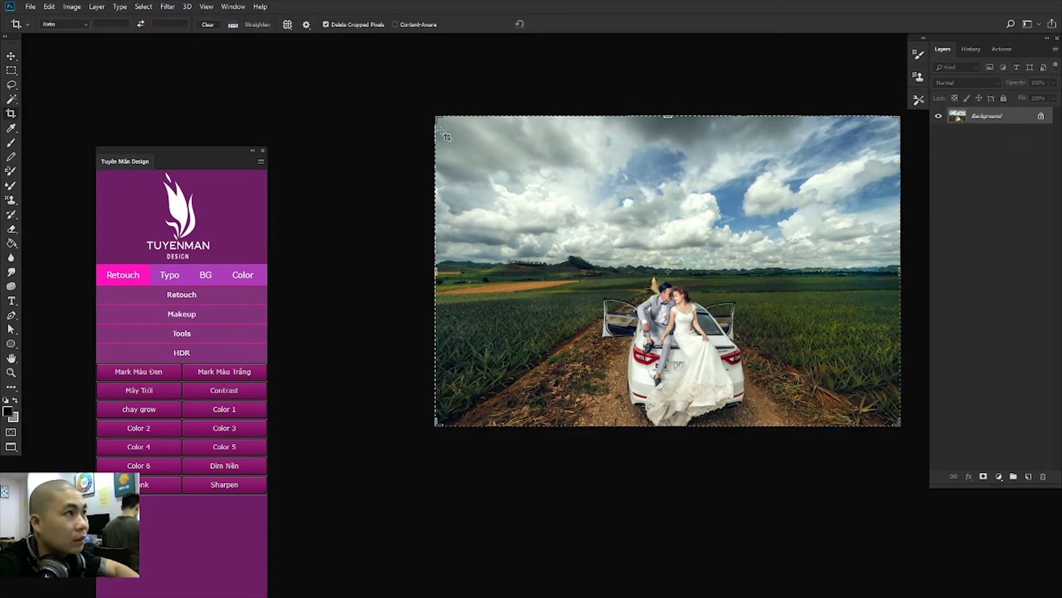
drag(434, 118, 438, 119)
key(Return)
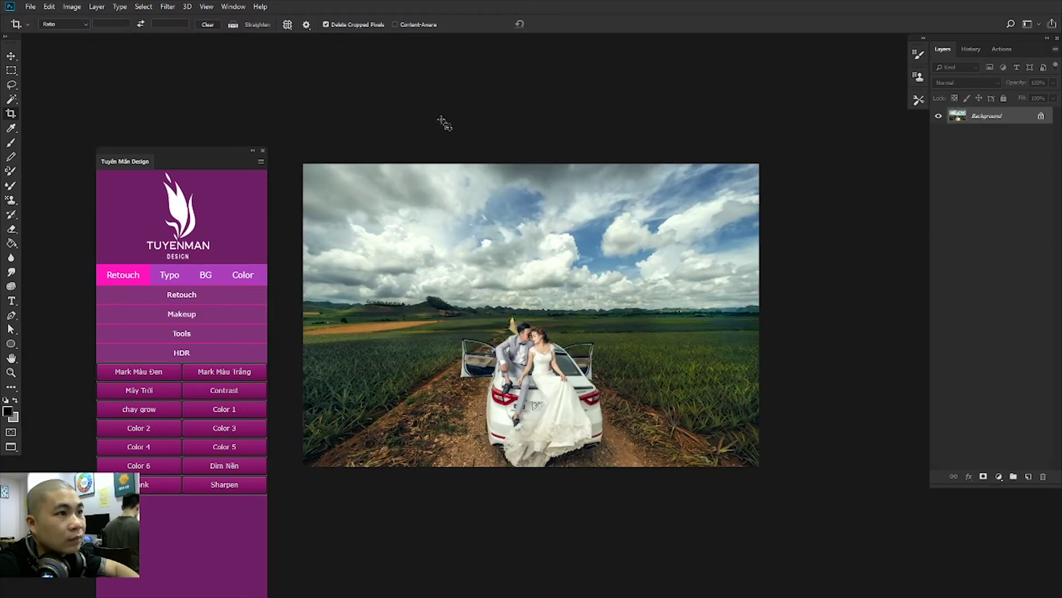
Step: Save the photo as the JPEG HDR 05.jpg in the hdr folder
scroll(606, 356, up, 2)
scroll(609, 343, down, 3)
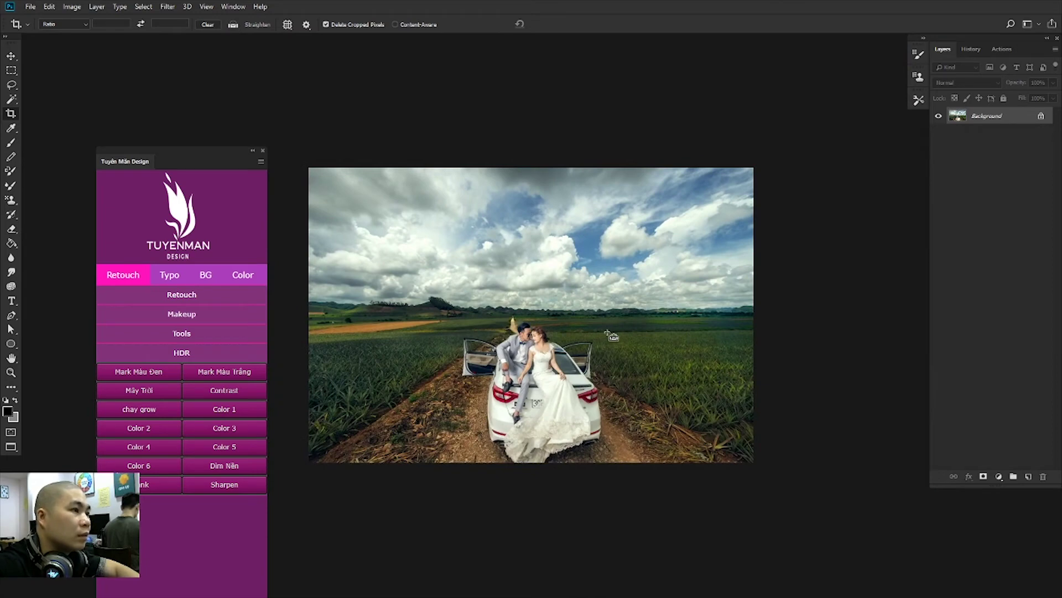
scroll(581, 365, up, 2)
scroll(570, 382, down, 1)
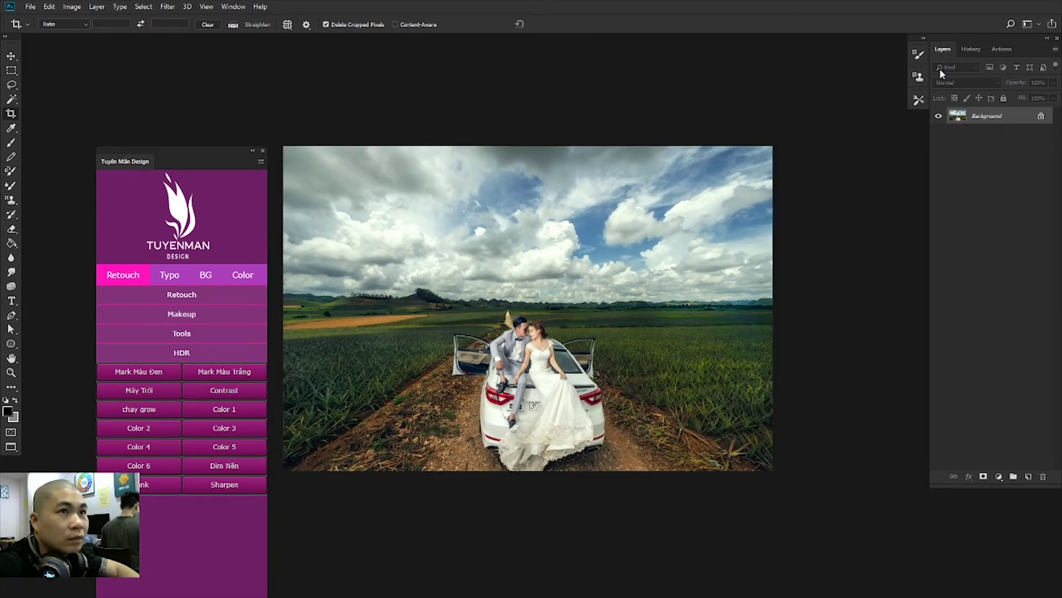
key(ctrl+shift+s)
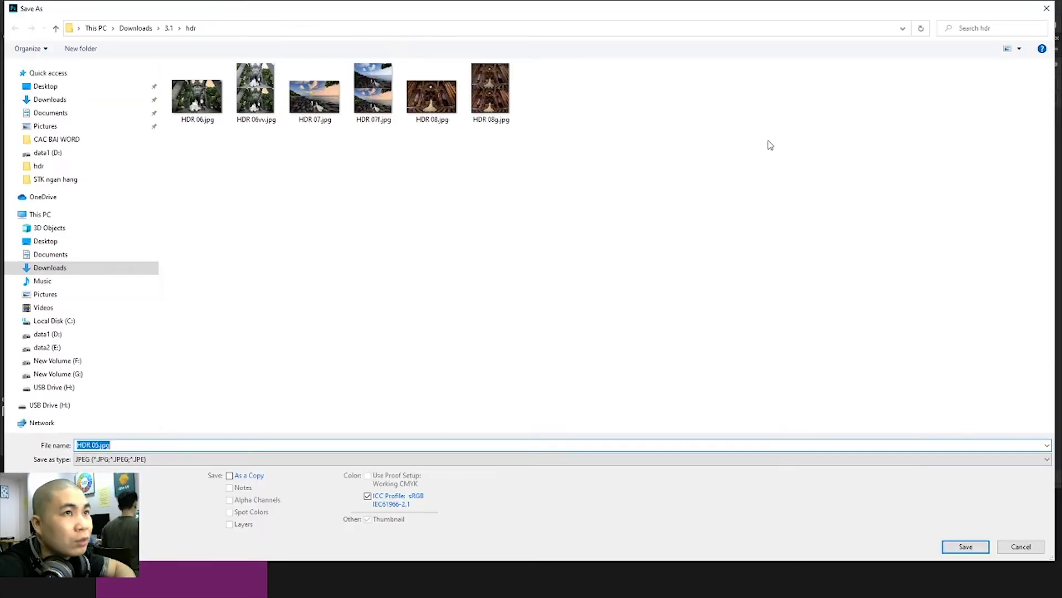
key(Return)
key(Return)
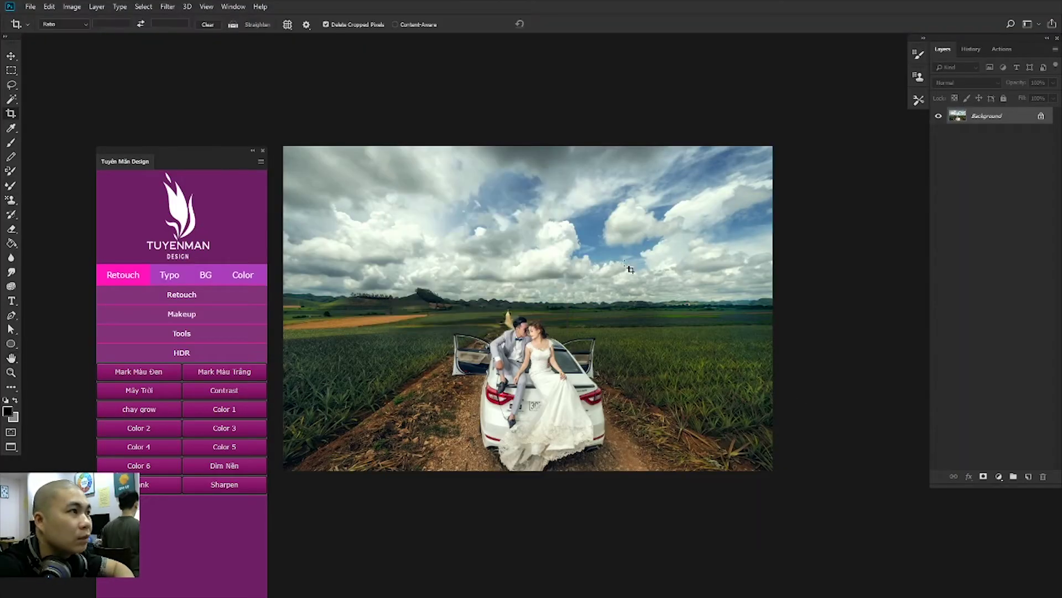
Step: Add the Gank and Dark Background presets, fade the dark layer to 11%, and browse the hdr folder
click(154, 487)
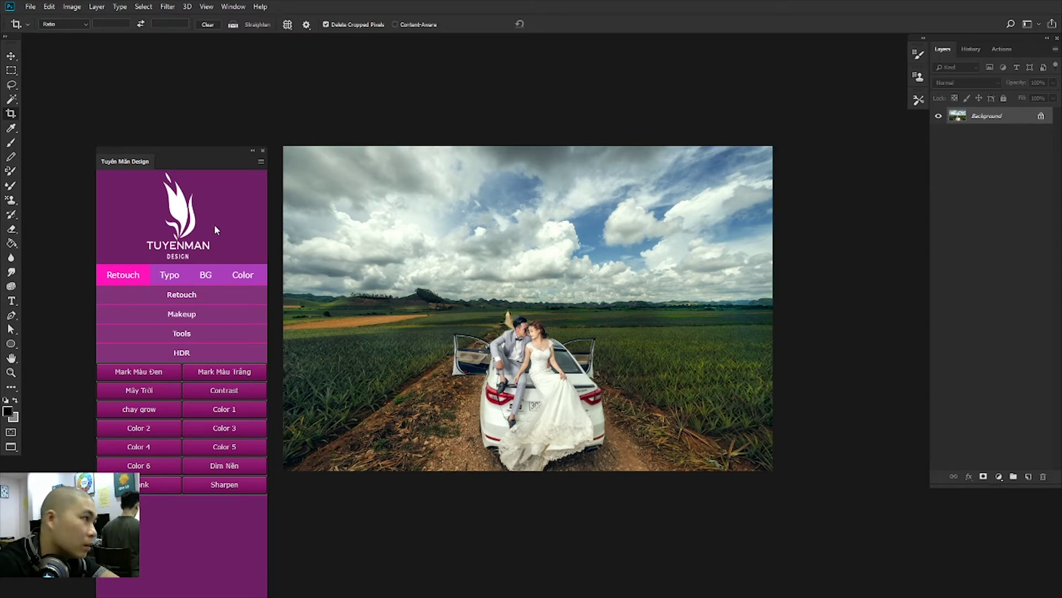
click(186, 336)
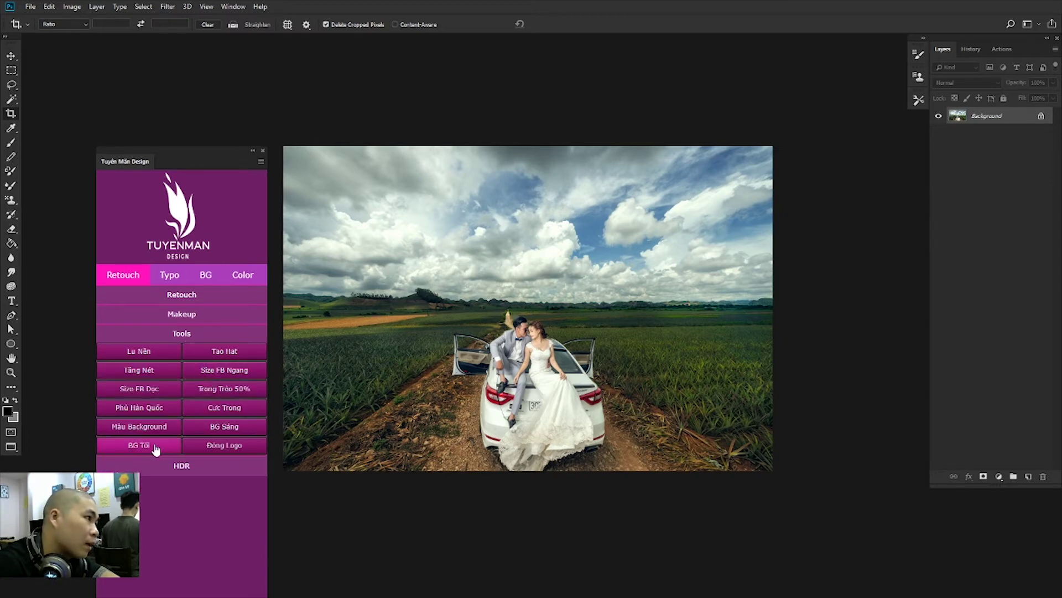
click(156, 448)
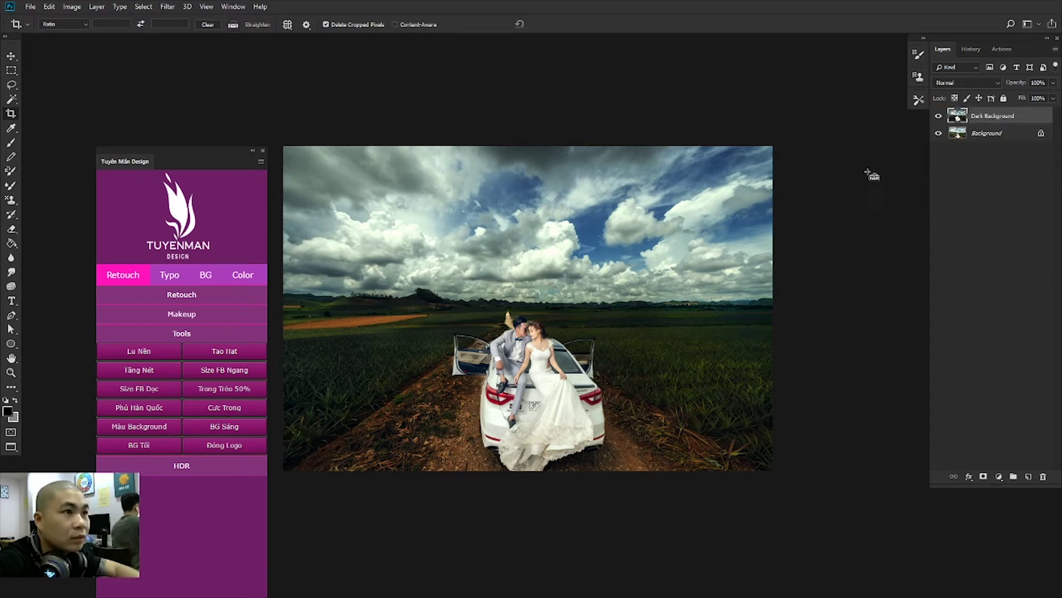
click(1008, 96)
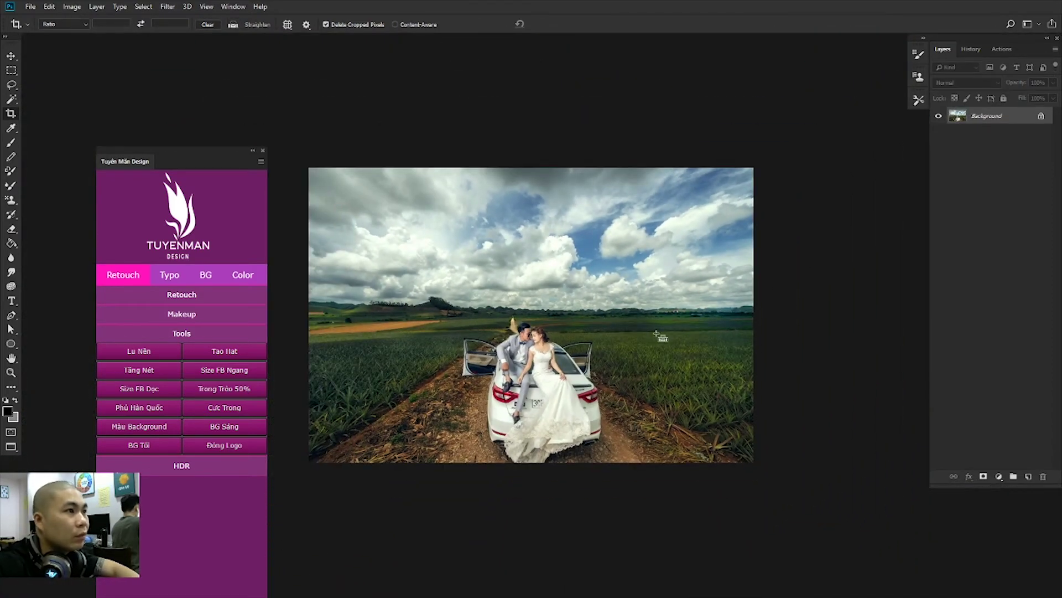
key(ctrl+o)
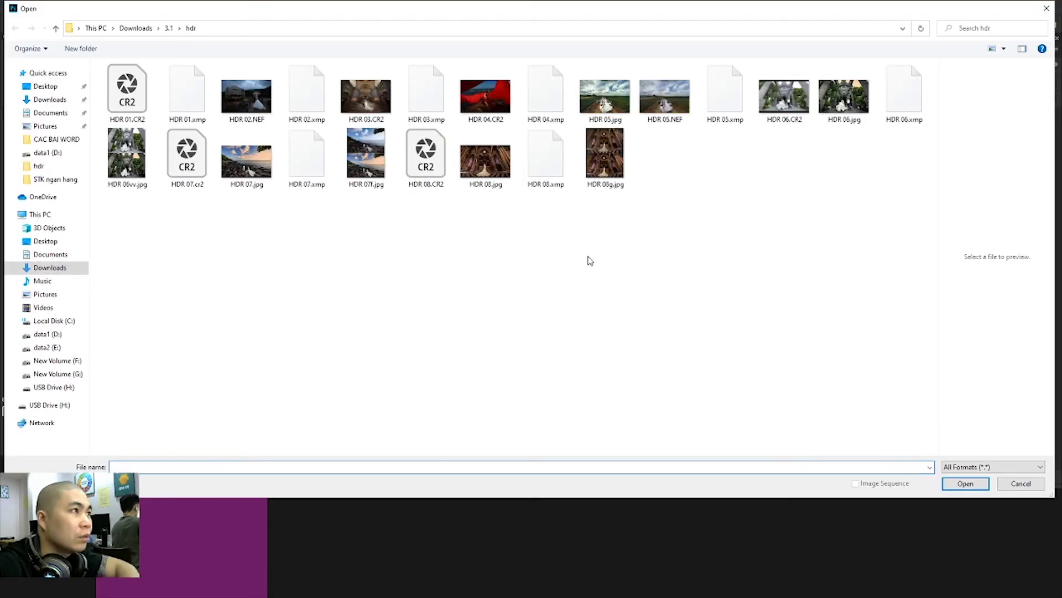
Step: Open HDR 05.NEF, bring HDR 05.jpg over, and extend the canvas downward into a tall portrait
click(680, 114)
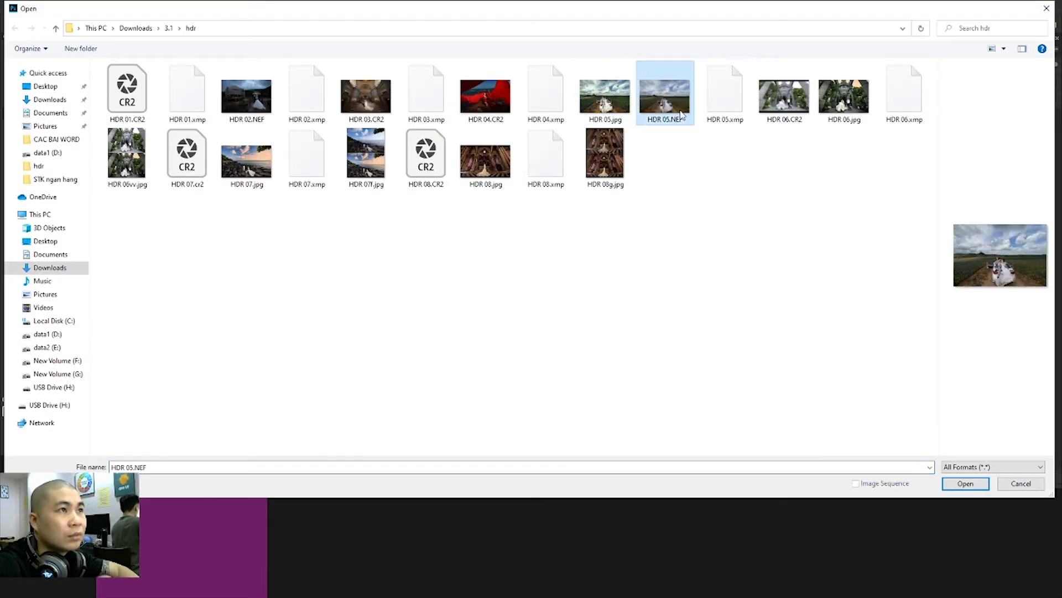
double_click(680, 114)
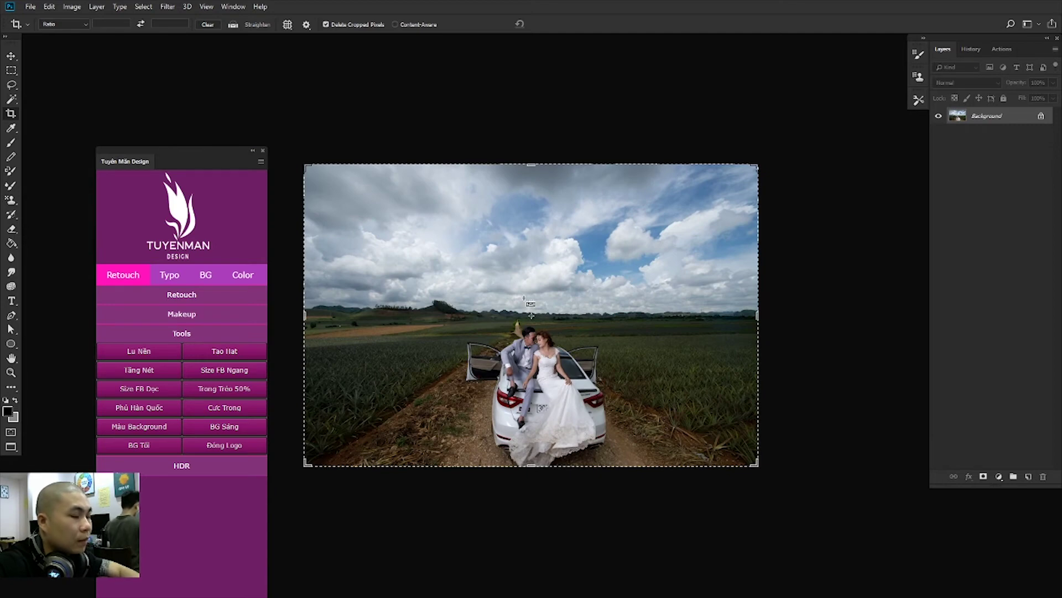
key(f)
key(f)
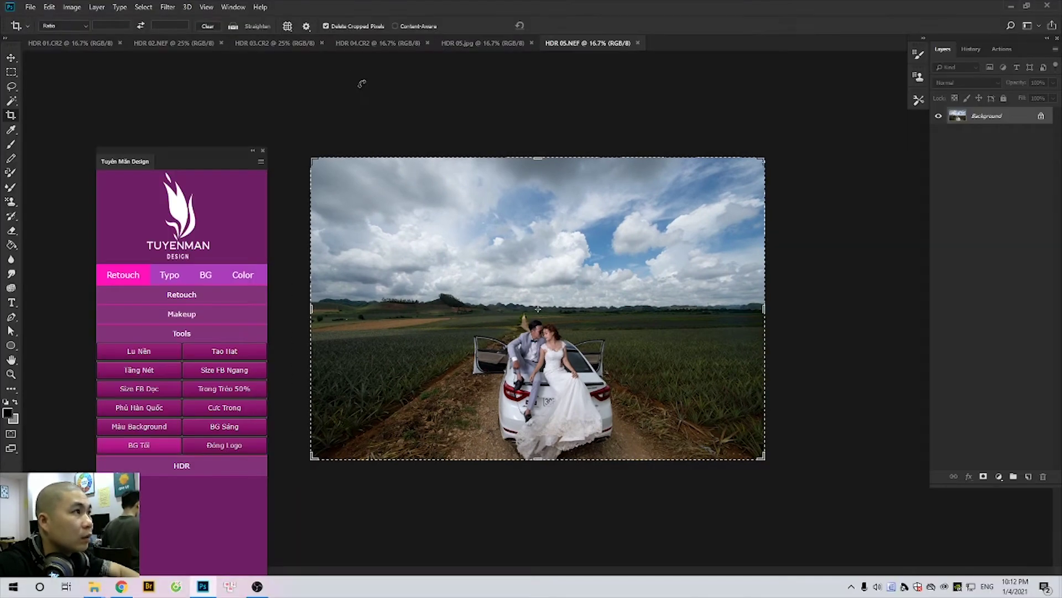
mouse_move(484, 48)
mouse_down()
mouse_move(507, 264)
mouse_move(522, 309)
mouse_up()
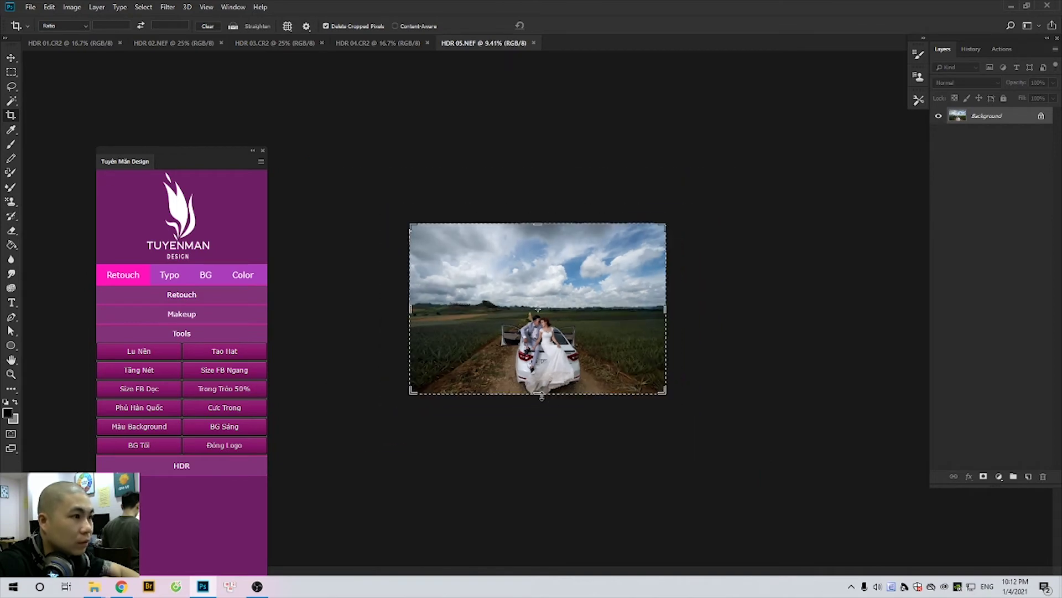
drag(540, 392, 552, 488)
key(Return)
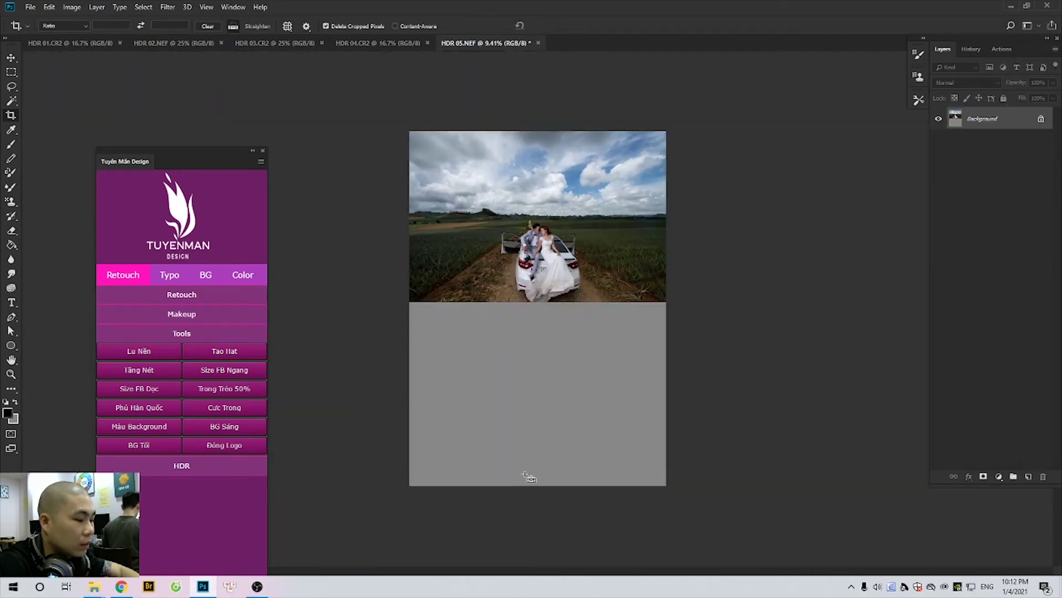
Step: Paste the edited photo as a new layer and scale it to fill the bottom half
key(ctrl+v)
key(ctrl+t)
drag(579, 329, 582, 413)
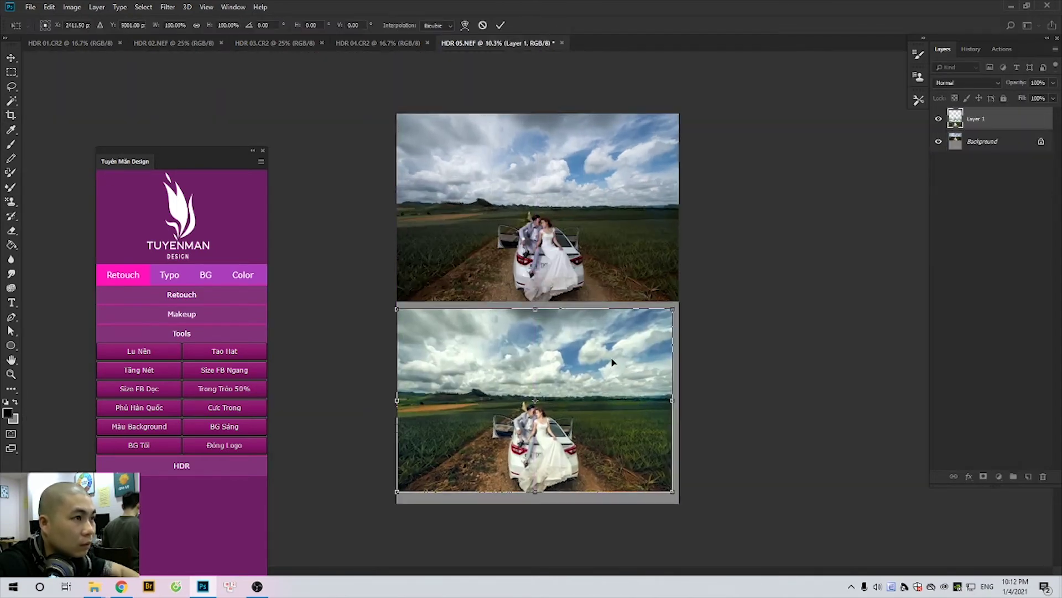
scroll(611, 360, up, 2)
drag(736, 289, 743, 282)
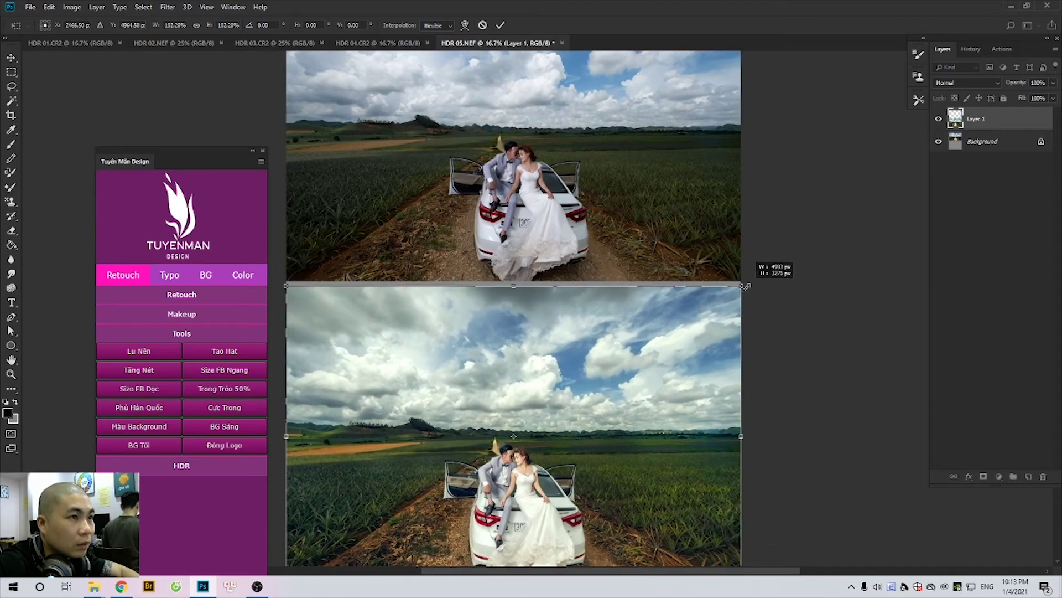
scroll(692, 354, down, 1)
key(Return)
Step: Crop off the grey strip at the bottom and flatten the comparison into one layer
key(c)
scroll(644, 407, up, 1)
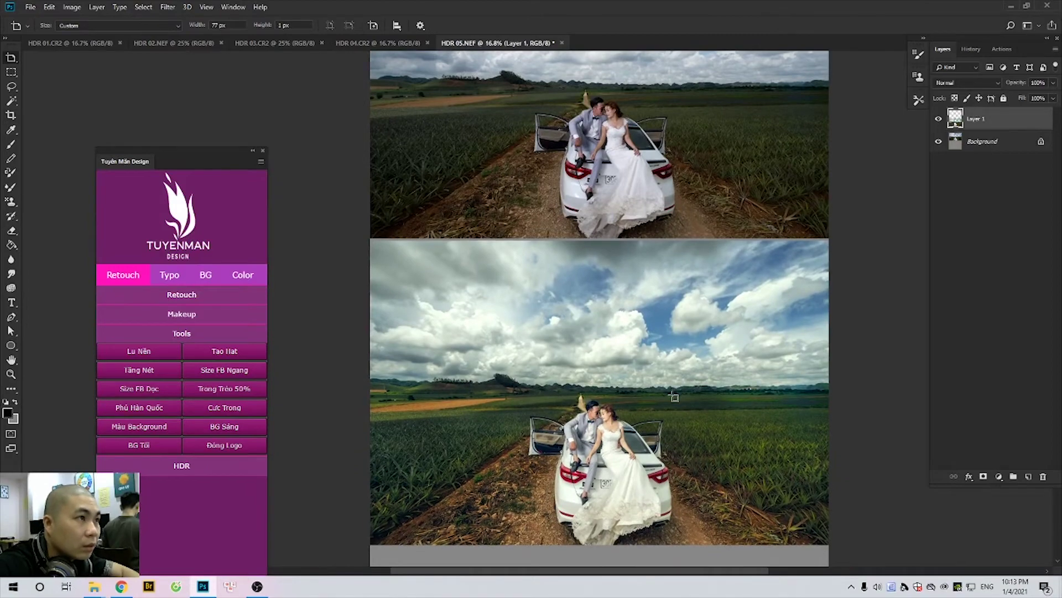
click(610, 532)
drag(600, 564, 606, 555)
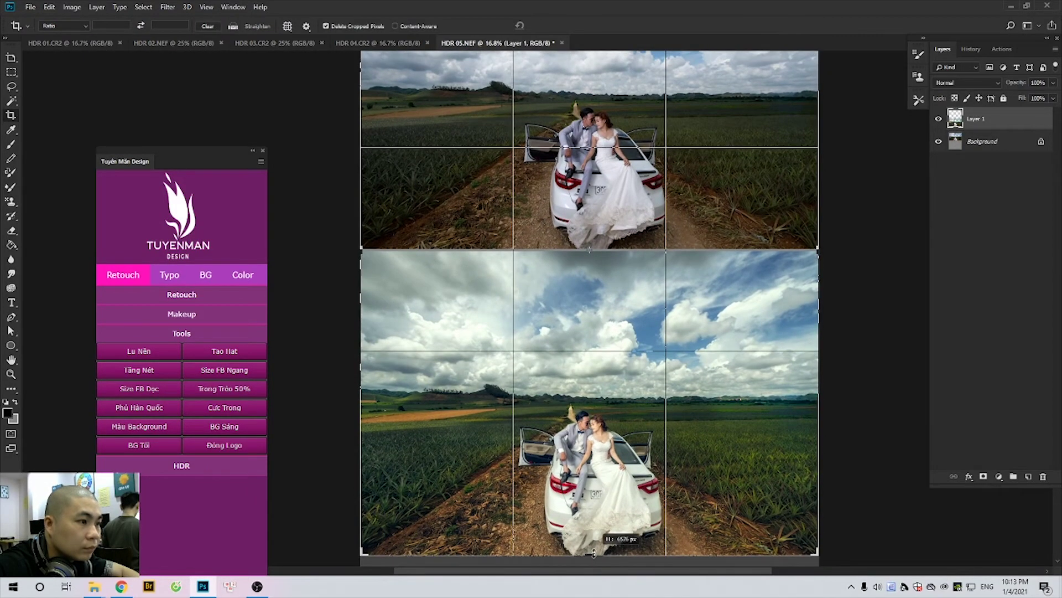
key(Return)
key(ctrl+0)
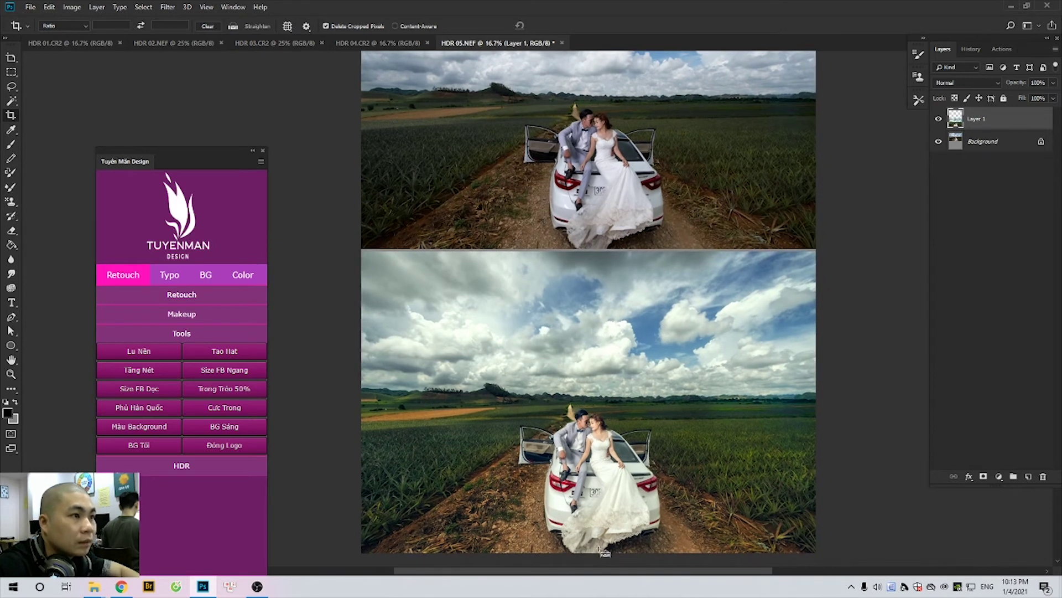
key(ctrl+e)
Step: Save the comparison as HDR 05ff.jpg
key(ctrl+shift+s)
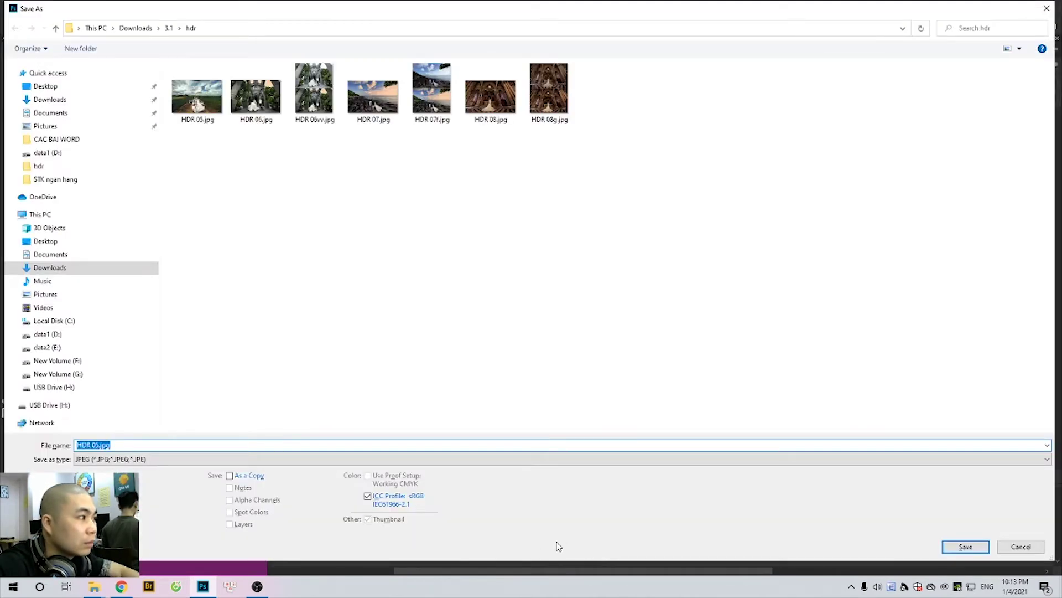
click(97, 444)
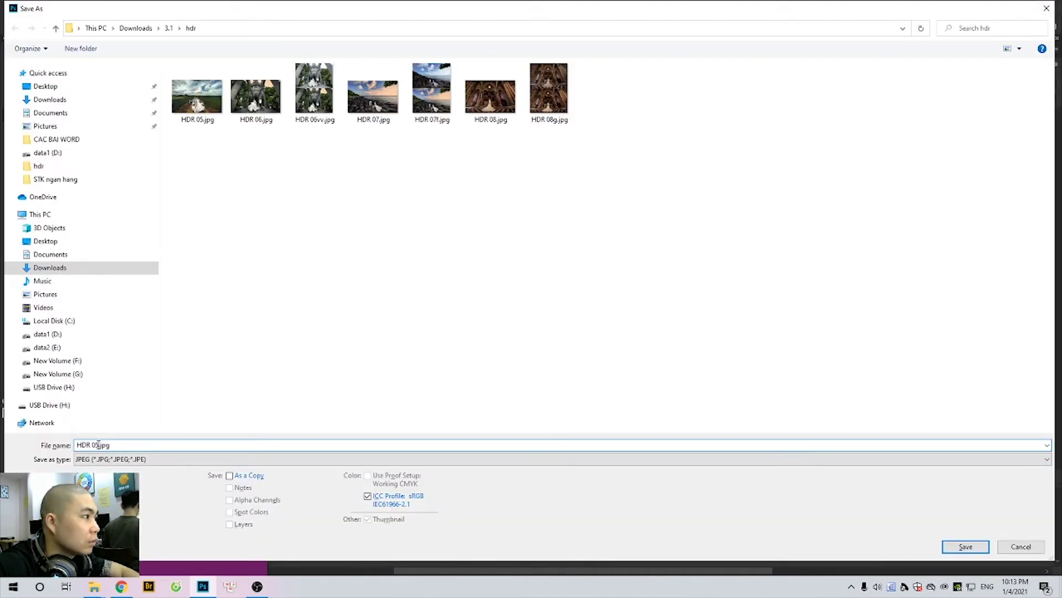
text(tff)
key(Return)
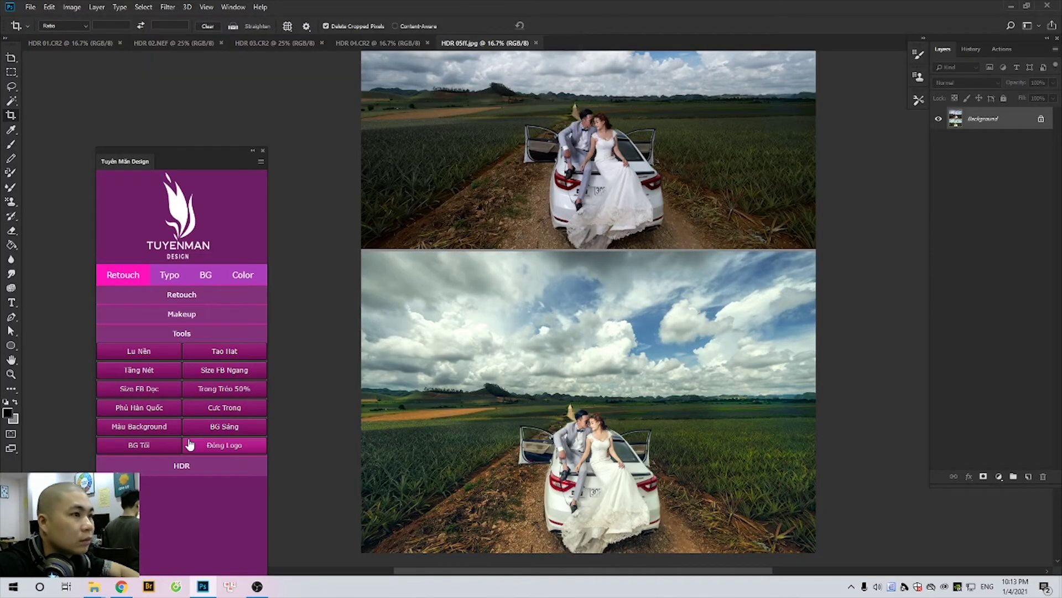
Step: Close HDR 05ff.jpg and zoom in on the red fabric in HDR 04.CR2
key(ctrl+w)
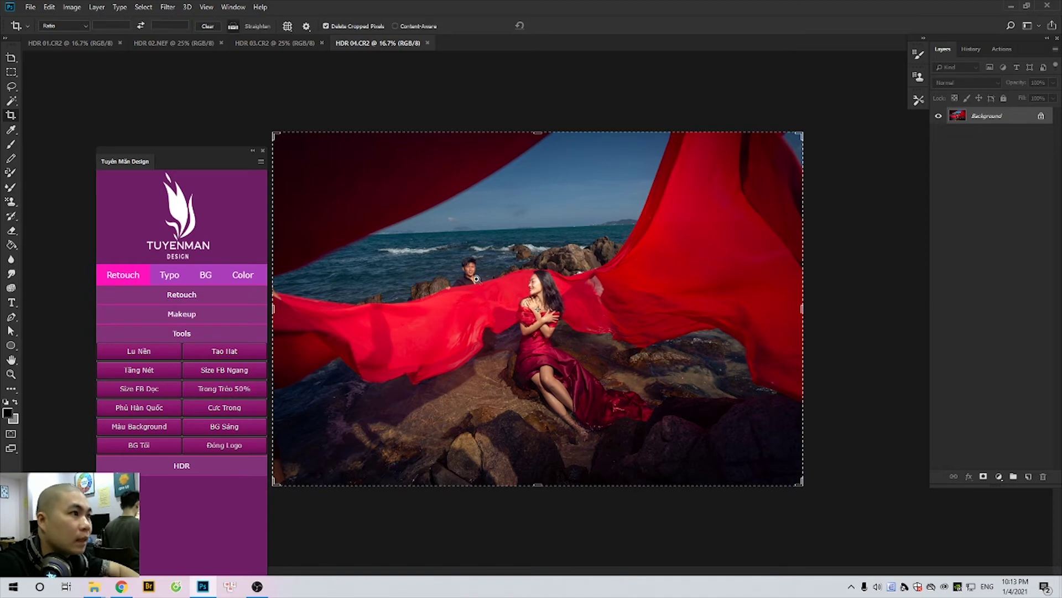
scroll(476, 278, up, 1)
scroll(657, 288, up, 1)
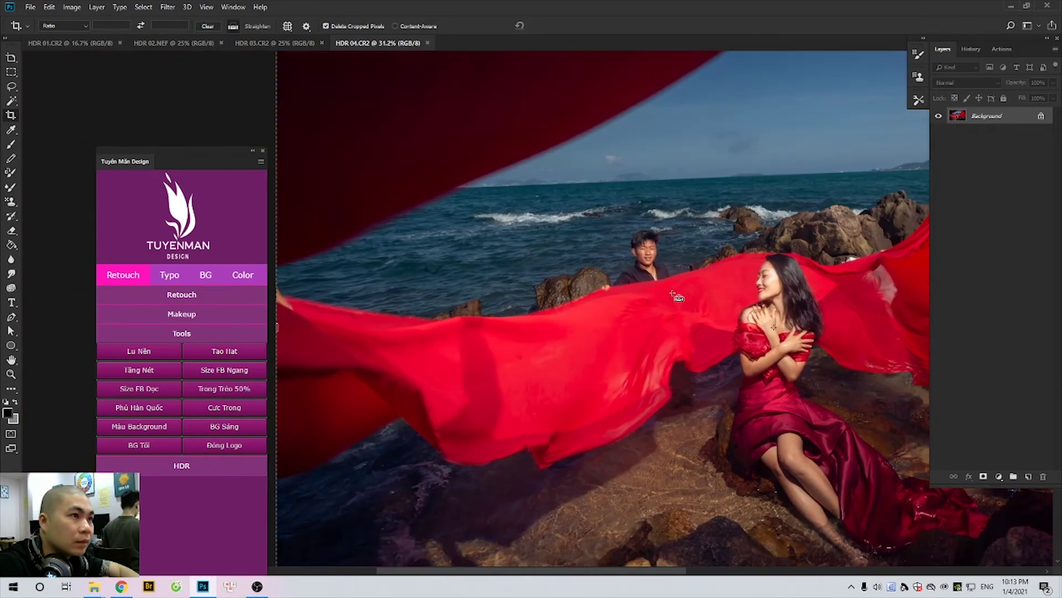
right_click(674, 295)
key(Escape)
scroll(722, 309, up, 3)
scroll(722, 310, down, 2)
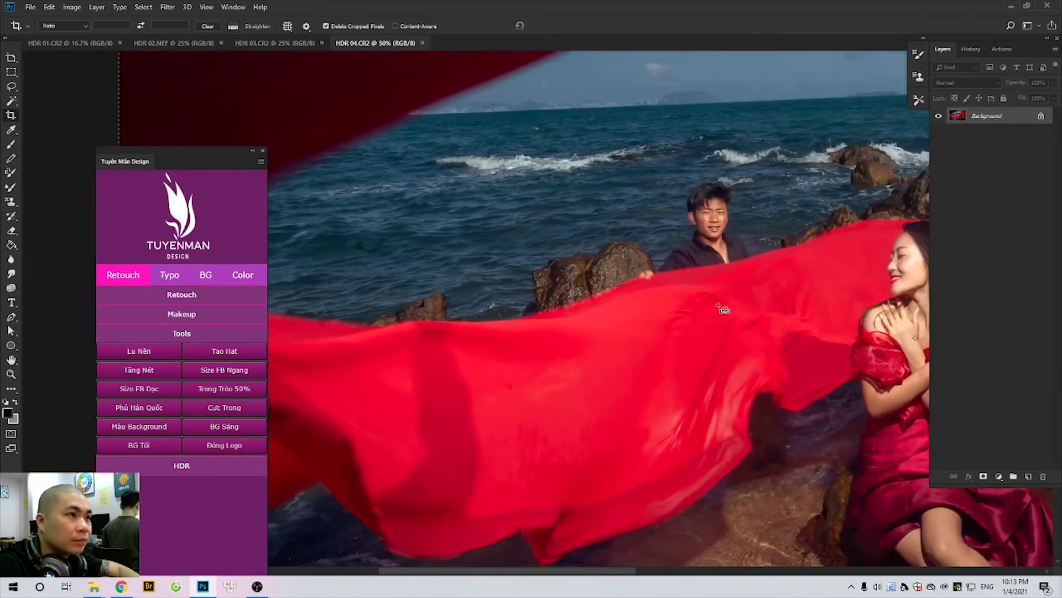
scroll(723, 309, down, 1)
scroll(725, 308, down, 1)
scroll(729, 304, down, 1)
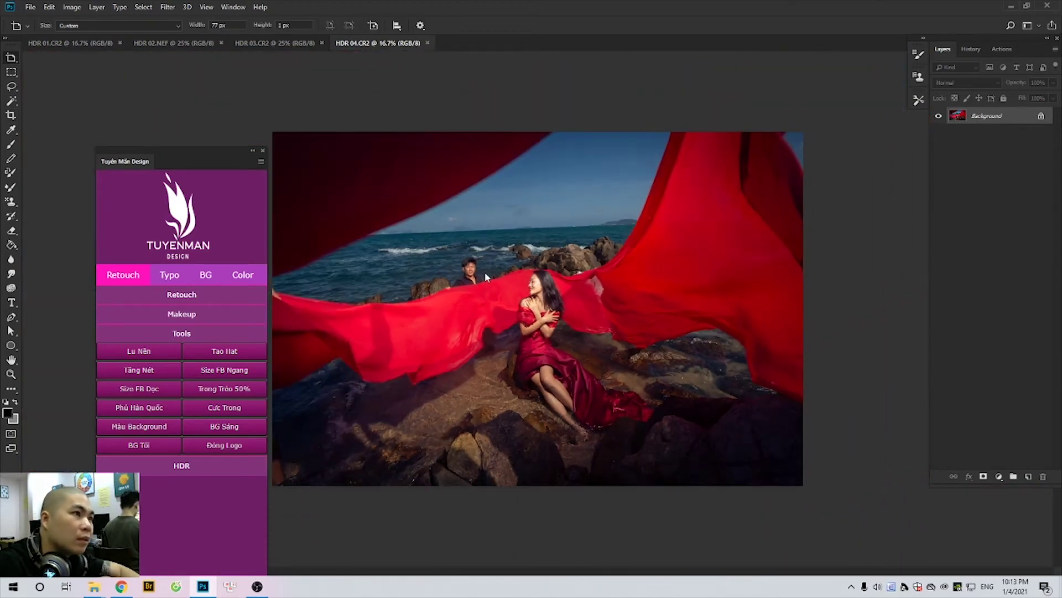
Step: Apply the TuyenManDesignHDR_Gank HDR action, then zoom in on the boy and woman in red
click(183, 468)
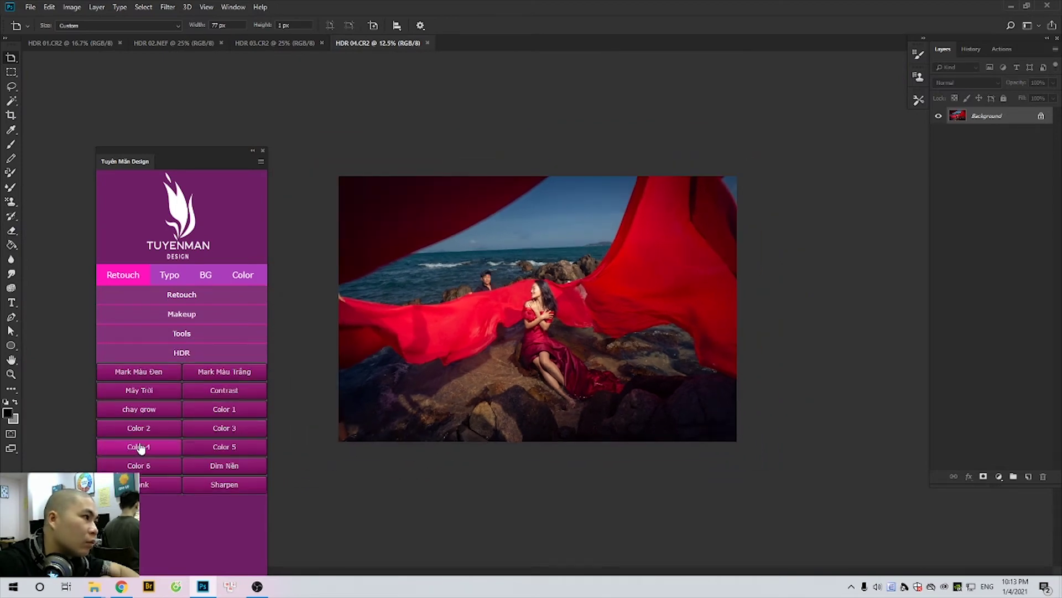
click(146, 484)
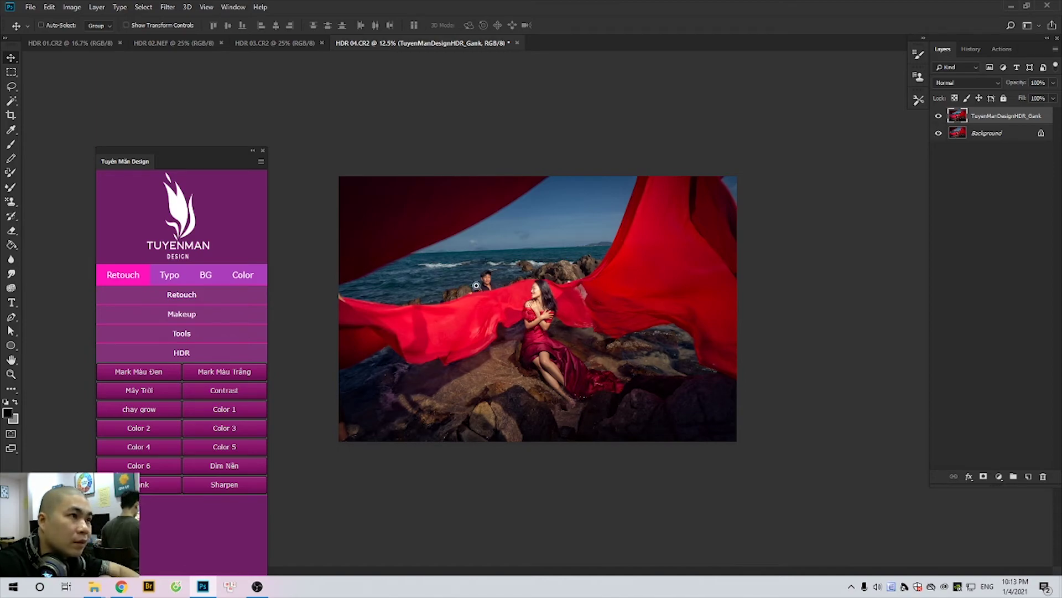
mouse_move(476, 286)
mouse_down()
mouse_move(580, 332)
mouse_move(634, 284)
mouse_up()
right_click(639, 289)
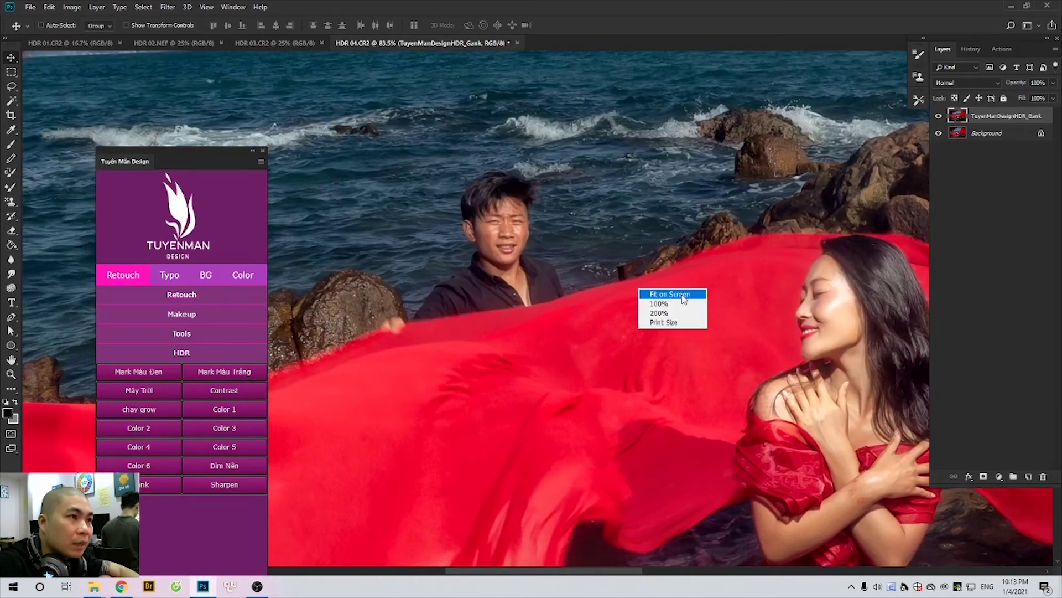
click(684, 294)
drag(478, 312, 619, 316)
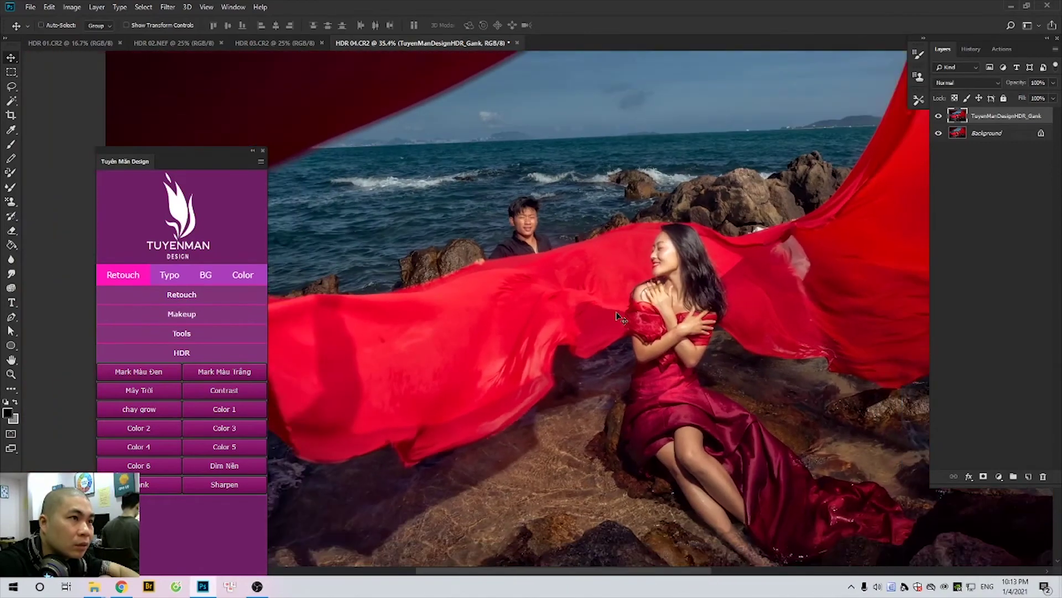
scroll(619, 316, down, 2)
scroll(609, 323, down, 1)
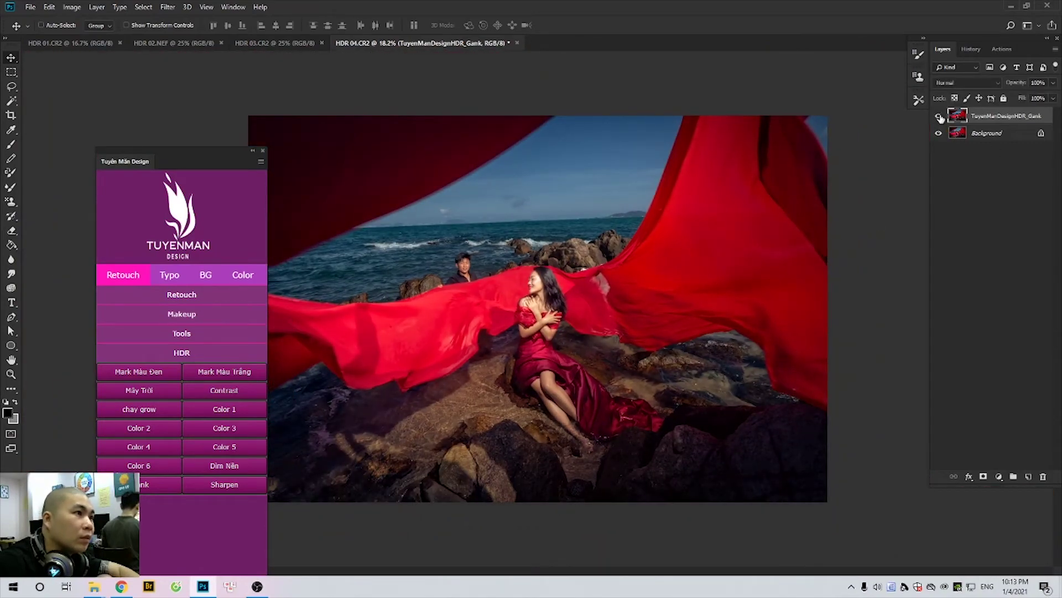
Step: Flatten the HDR layer and stretch the photo's right side wider with Free Transform
key(ctrl+e)
key(ctrl+0)
key(m)
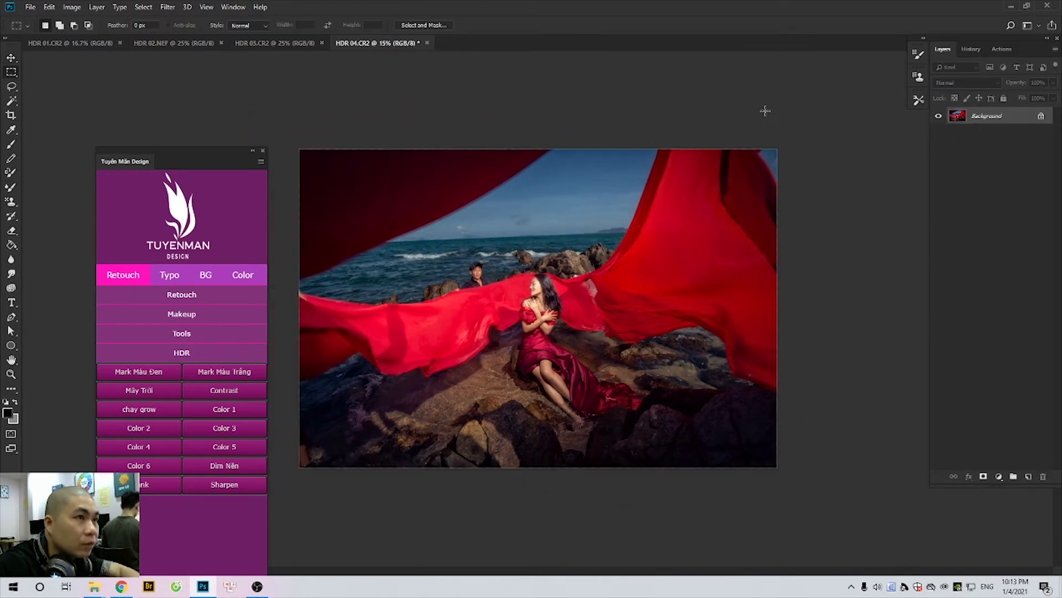
drag(778, 145, 627, 468)
key(ctrl+t)
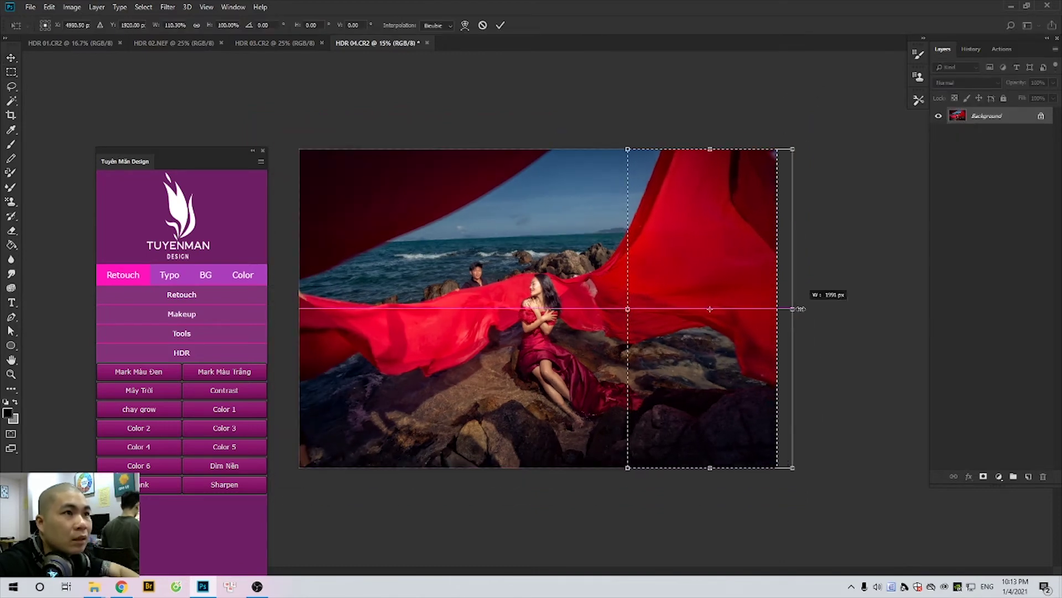
drag(777, 308, 818, 303)
key(Return)
key(ctrl+d)
Step: Select the dark top-left fabric, feather the selection, and copy it to a new layer
scroll(497, 261, down, 1)
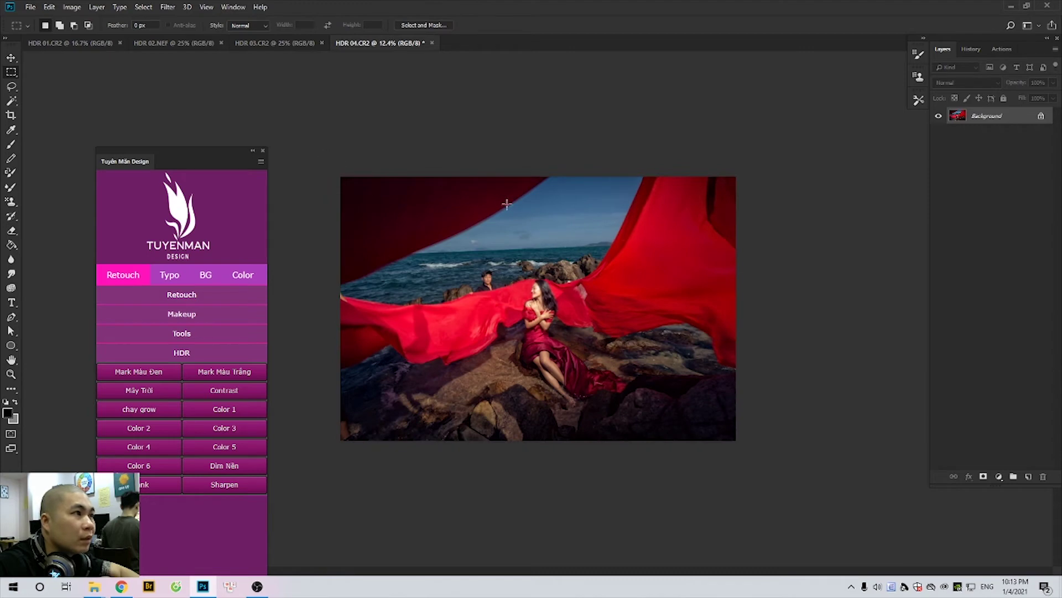
key(w)
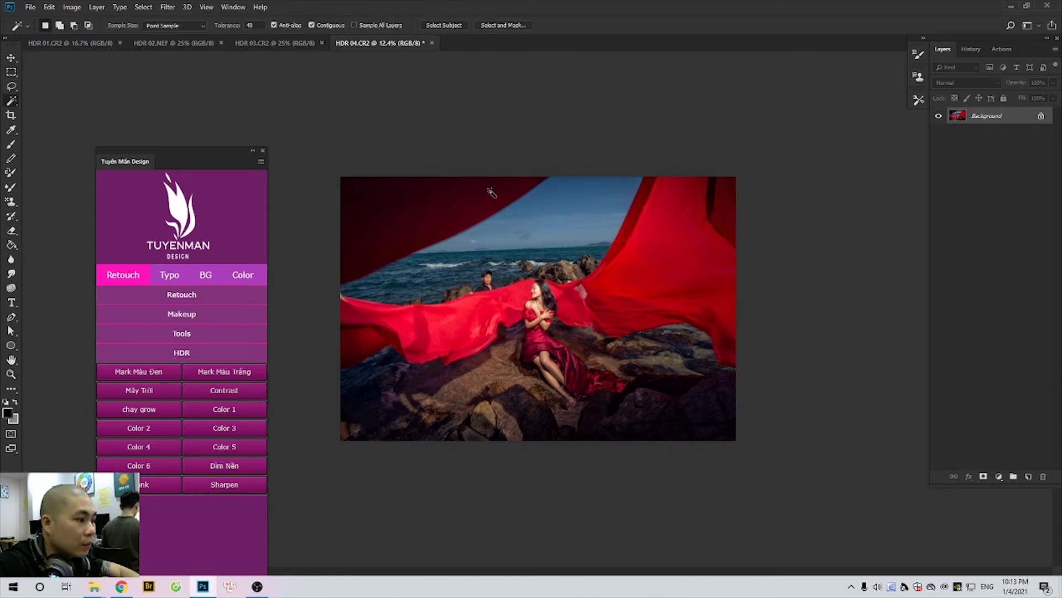
key(shift+w)
key(shift+w)
drag(493, 188, 332, 250)
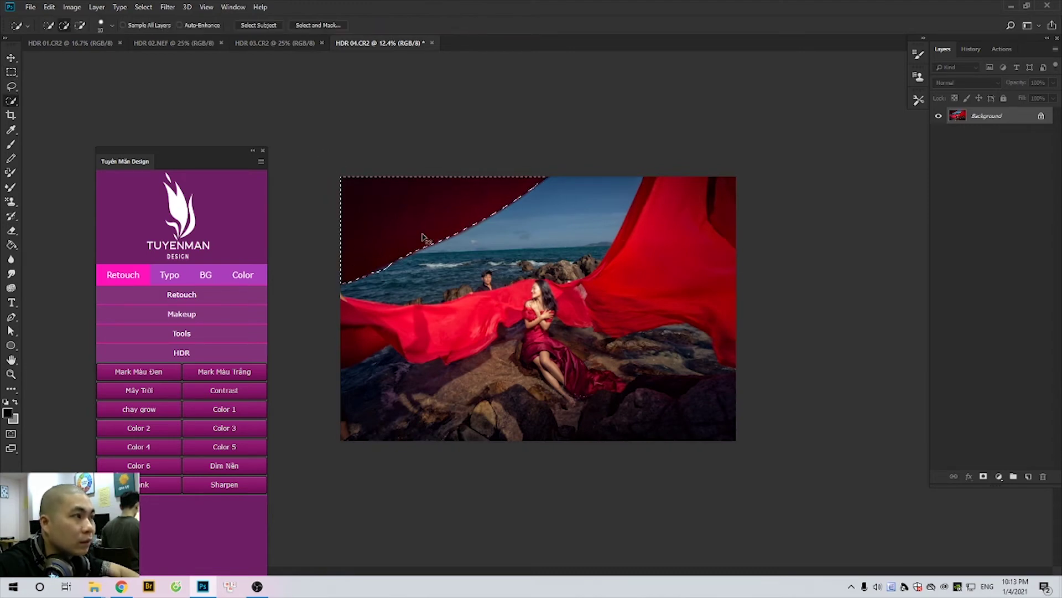
key(shift+F6)
key(Return)
key(ctrl+j)
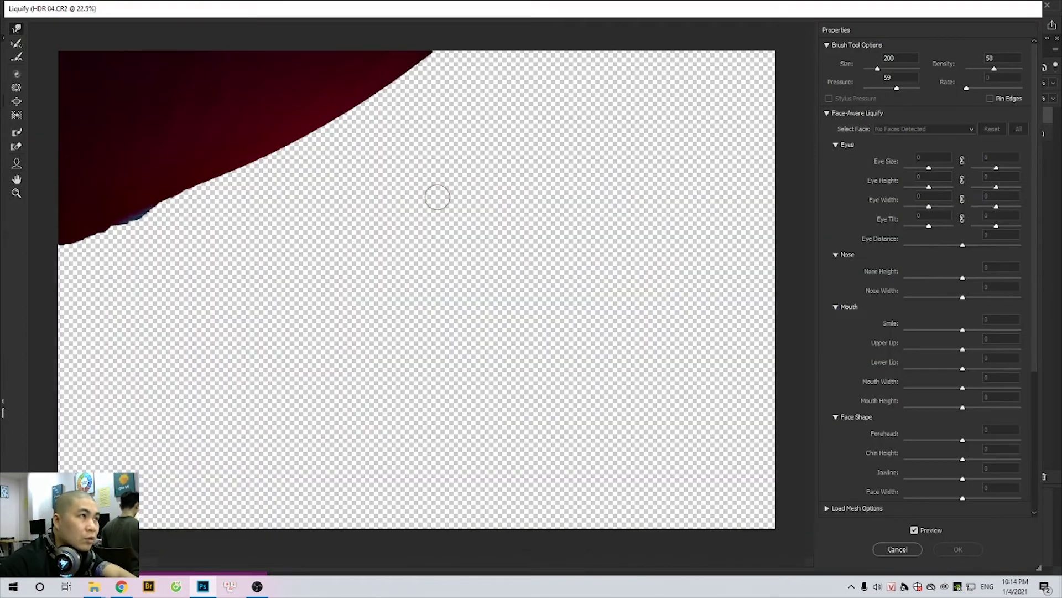
Step: Forward-warp the top-left fabric's outer, diagonal and lower-left edges into smooth curves
key(bracketright)
key(bracketright)
key(bracketright)
key(bracketright)
key(bracketright)
key(bracketright)
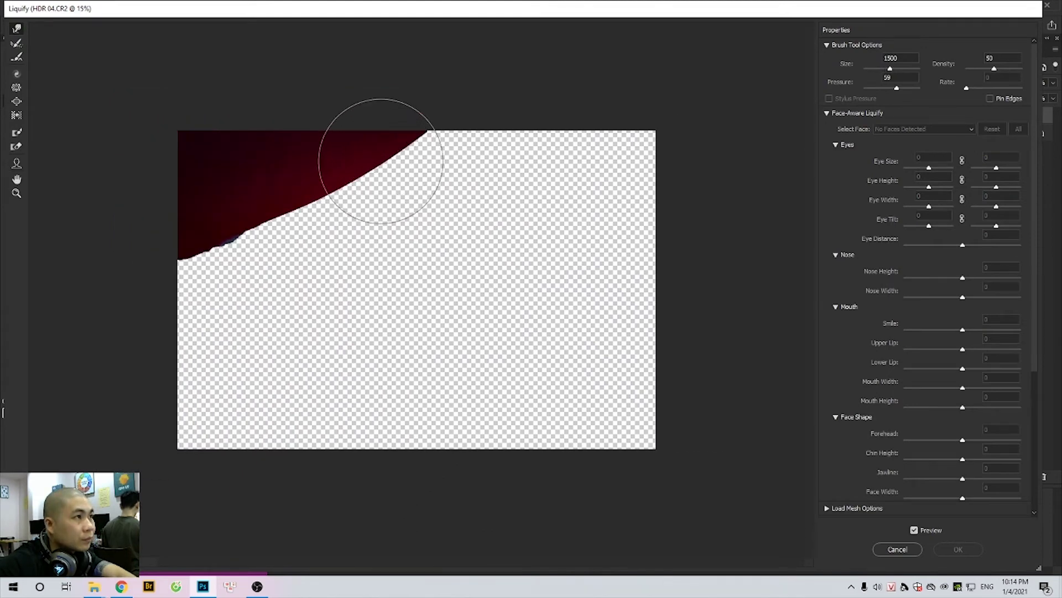
key(bracketright)
key(bracketright)
key(bracketright)
key(bracketright)
key(bracketright)
key(bracketright)
drag(375, 155, 408, 171)
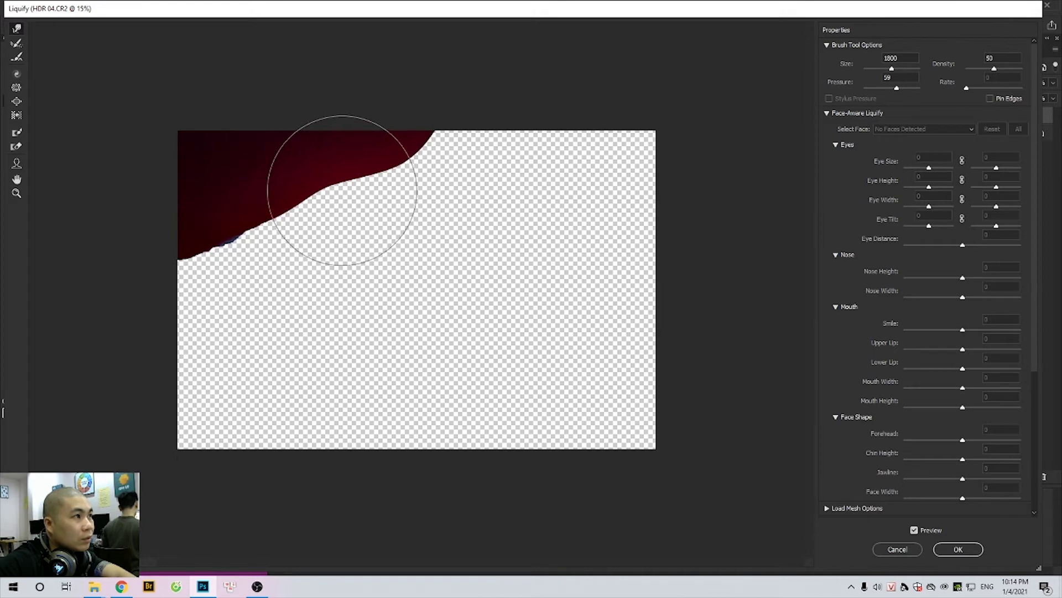
mouse_move(256, 209)
mouse_down()
mouse_move(281, 227)
mouse_move(188, 259)
mouse_up()
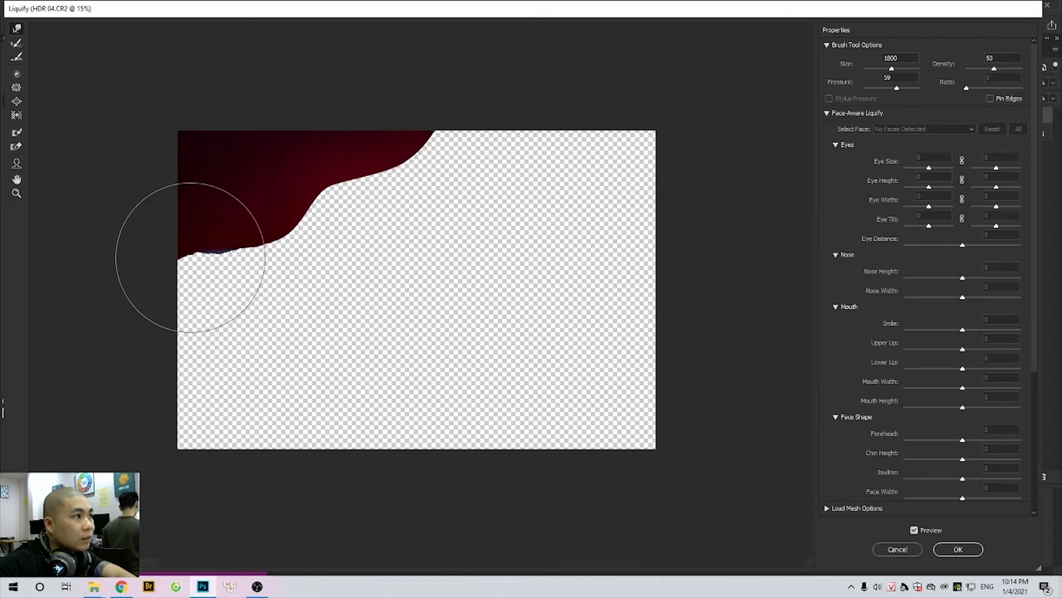
key(bracketleft)
key(bracketleft)
mouse_move(296, 237)
mouse_down()
mouse_move(201, 244)
mouse_move(175, 309)
mouse_up()
key(bracketleft)
key(bracketleft)
key(bracketleft)
key(bracketright)
key(bracketright)
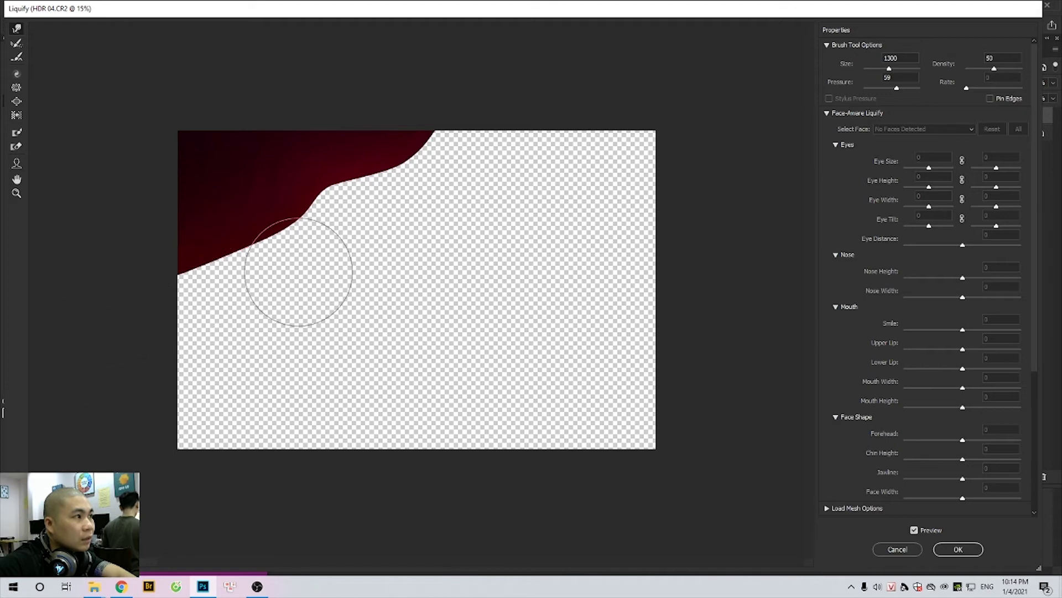
drag(232, 256, 227, 272)
Step: Refine the upper-right and lower-left fabric edges into flowing curves and apply the Liquify warp
key(bracketright)
key(bracketright)
mouse_move(297, 214)
mouse_down()
mouse_move(500, 124)
mouse_move(431, 142)
mouse_up()
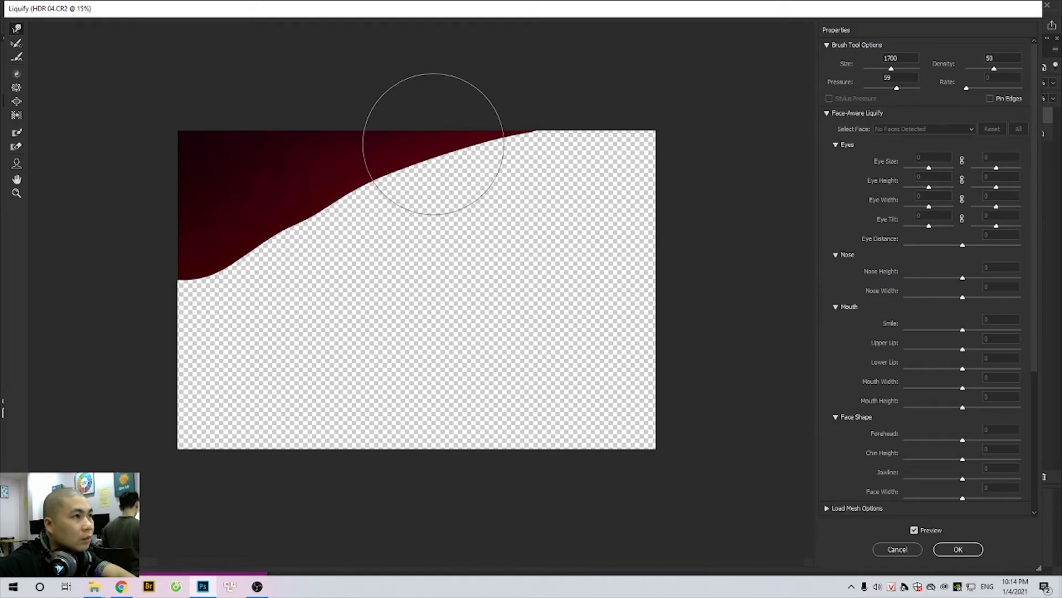
key(bracketright)
mouse_move(372, 178)
mouse_down()
mouse_move(419, 182)
mouse_move(450, 166)
mouse_move(402, 215)
mouse_move(391, 202)
mouse_move(360, 230)
mouse_up()
key(bracketright)
key(bracketright)
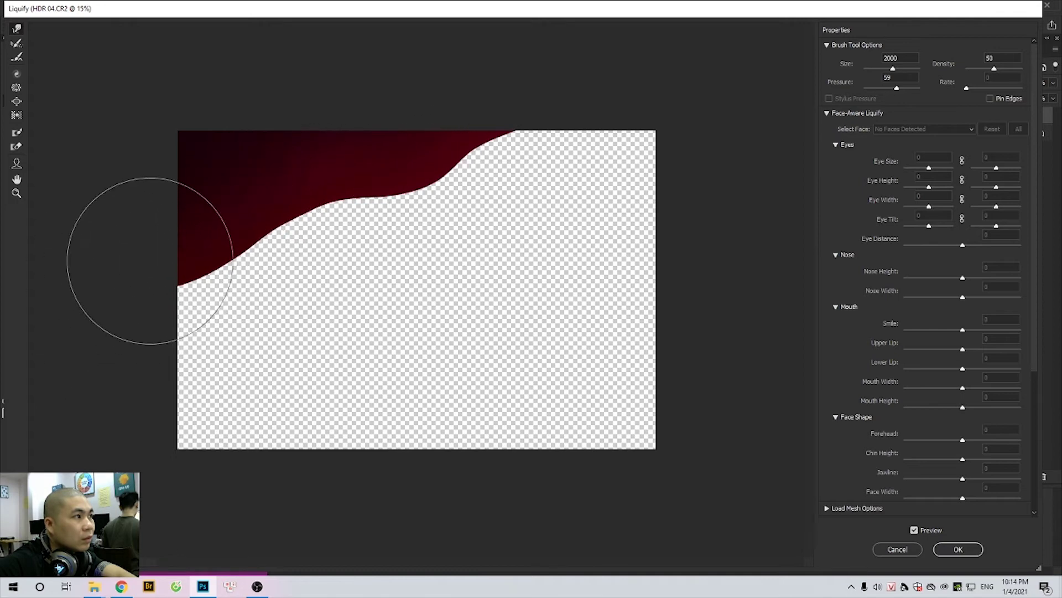
drag(149, 254, 237, 260)
drag(430, 200, 451, 171)
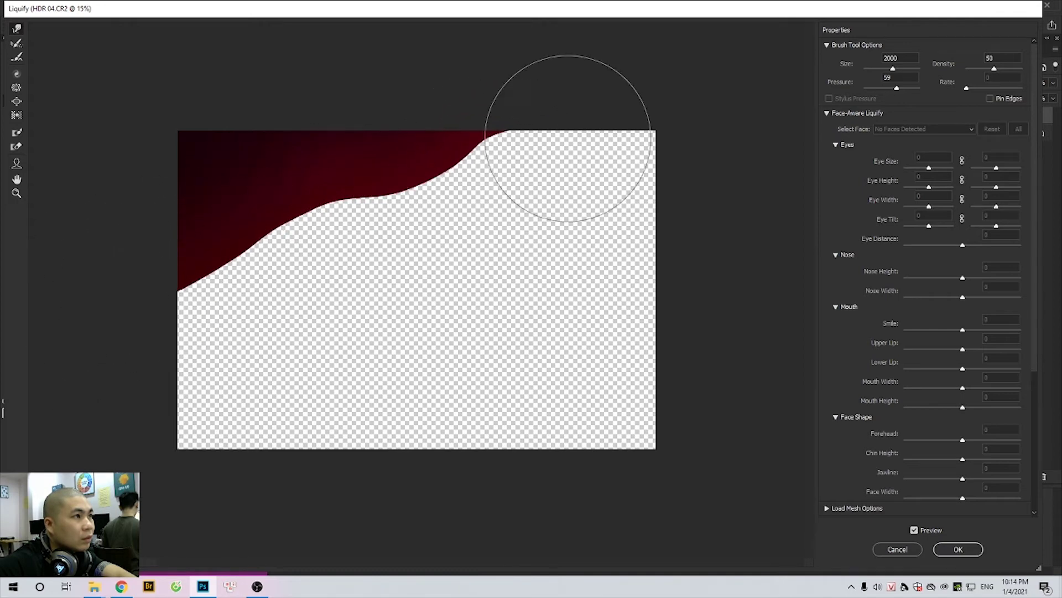
key(bracketright)
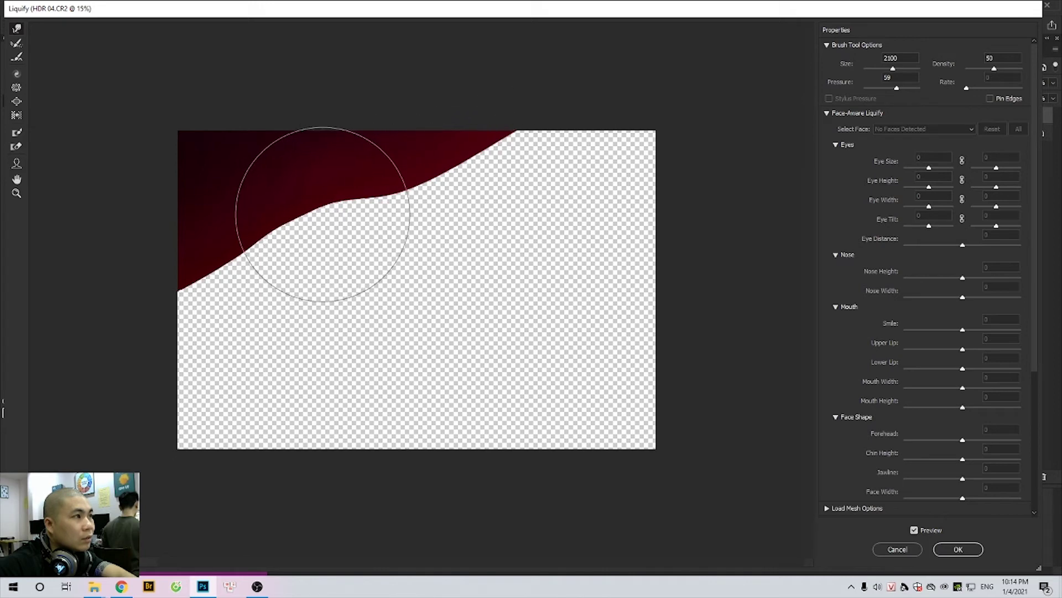
key(Return)
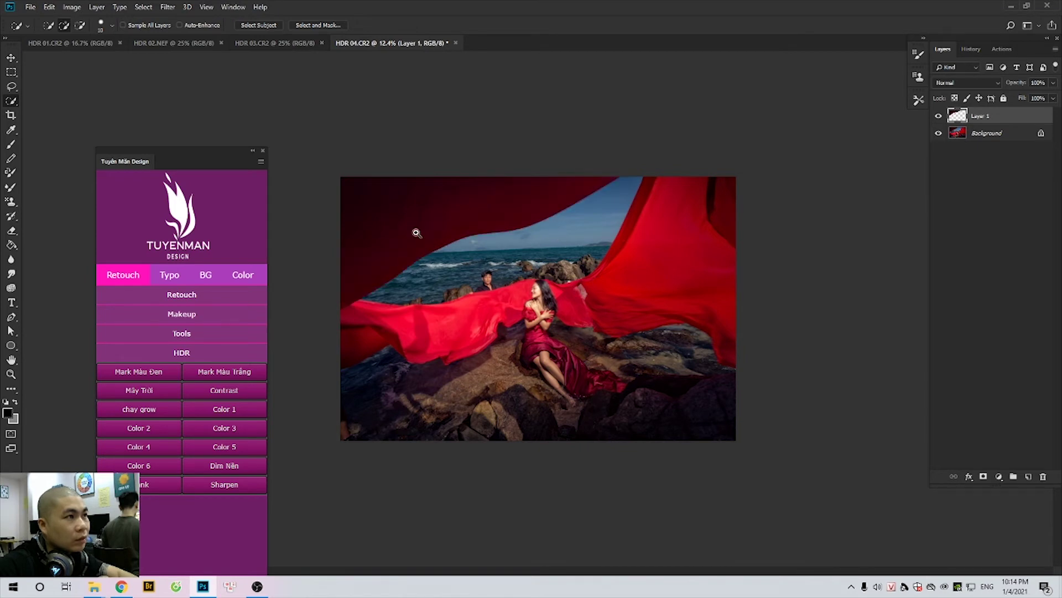
Step: Merge the reshaped fabric layer down into the background
scroll(501, 281, up, 3)
scroll(482, 270, down, 2)
key(ctrl+e)
scroll(553, 321, up, 1)
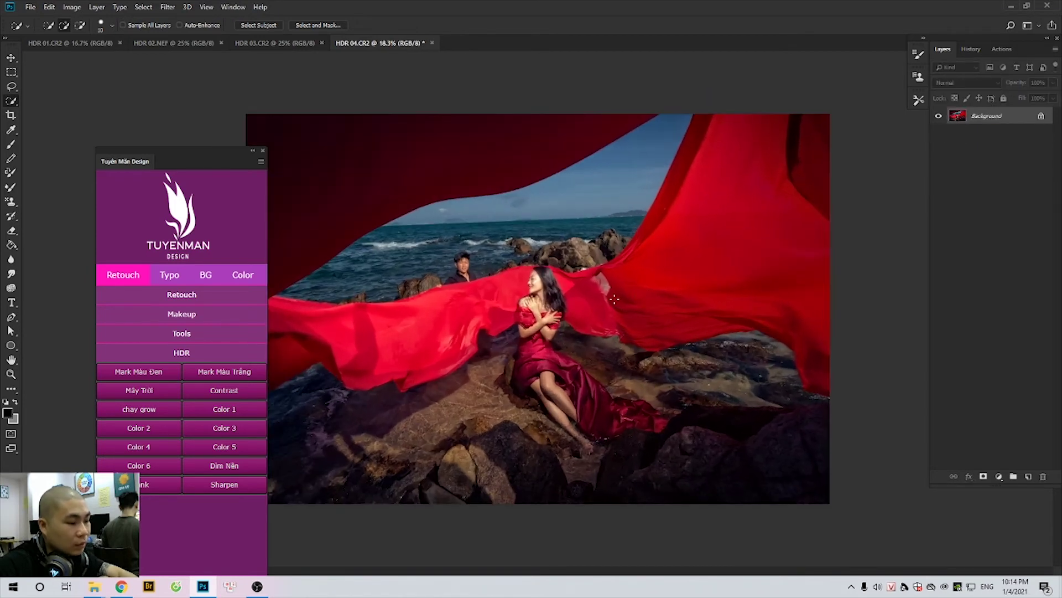
scroll(552, 298, up, 1)
scroll(682, 275, down, 2)
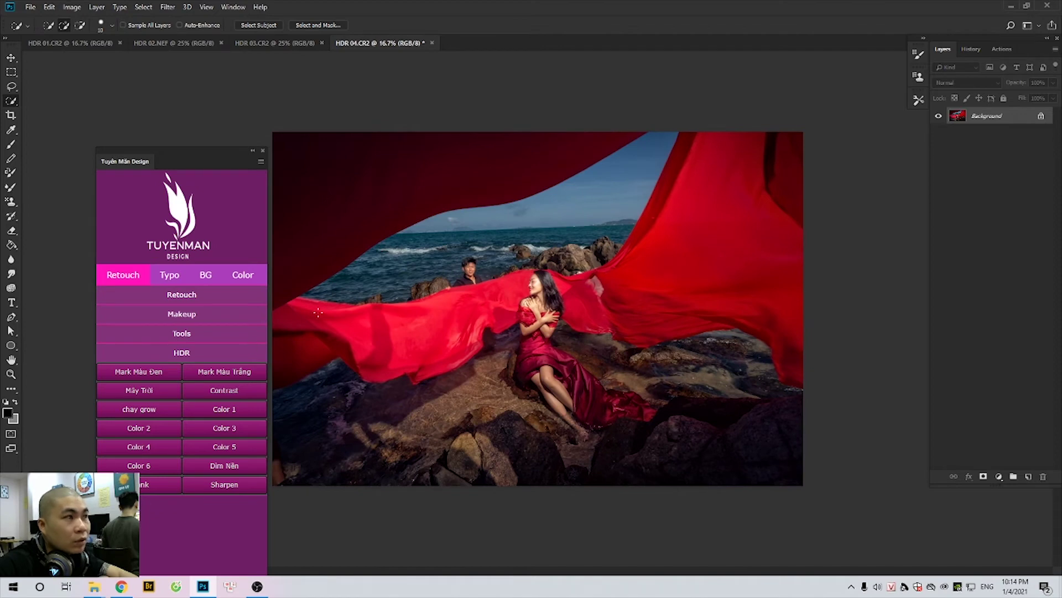
Step: Run the Retouch > 2 - FS action in the Tuyen Man Design panel, accepting the 6.4 Gaussian Blur
click(180, 332)
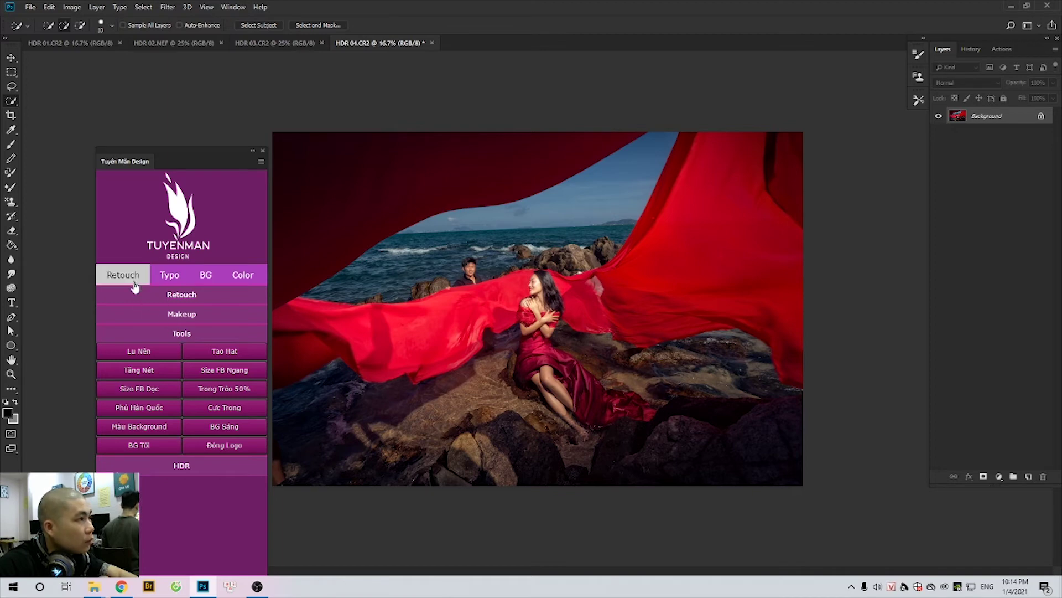
click(188, 296)
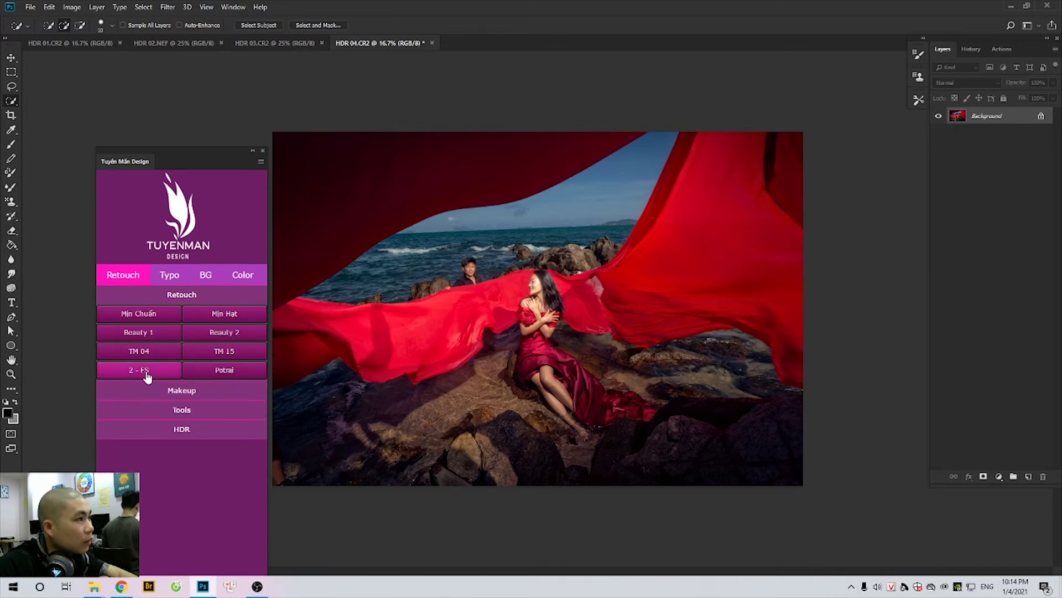
click(144, 372)
key(Return)
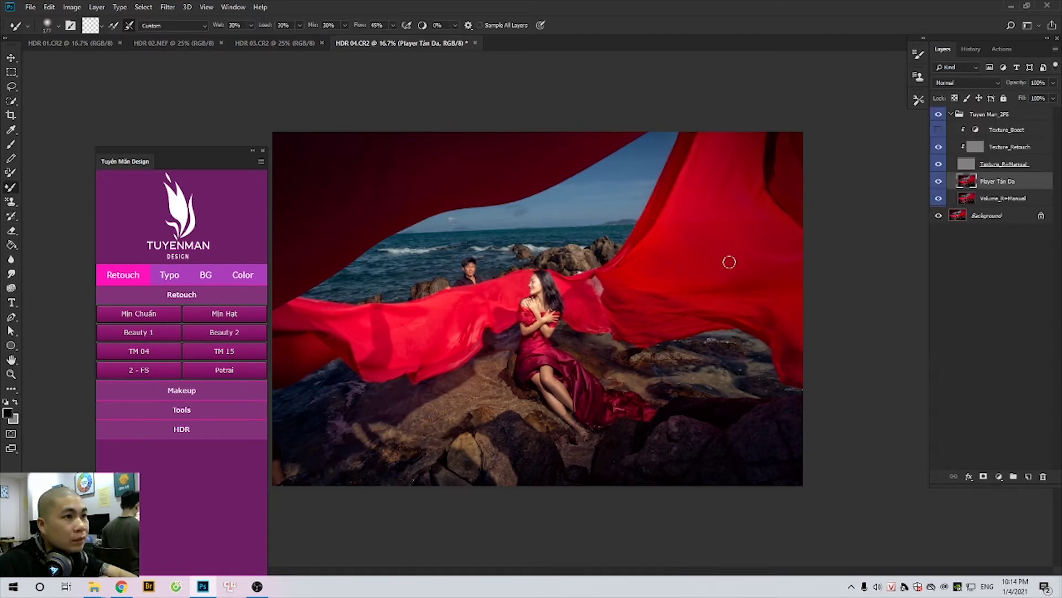
Step: Paint over the top-right fabric fold with a 385–464 px soft brush, undoing the stray strokes
right_click(748, 300)
key(Return)
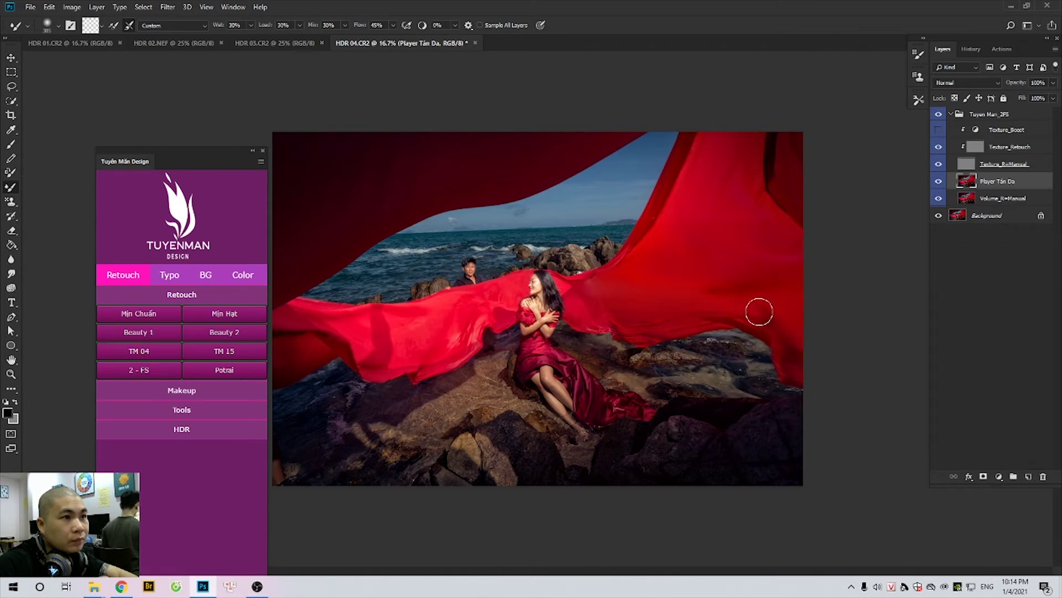
drag(773, 162, 790, 118)
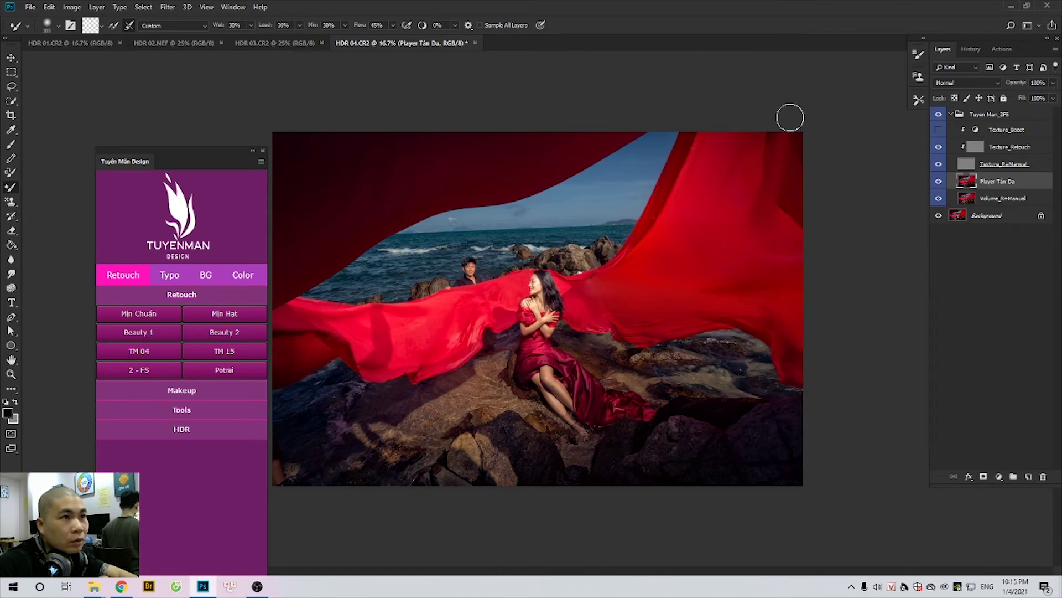
right_click(771, 223)
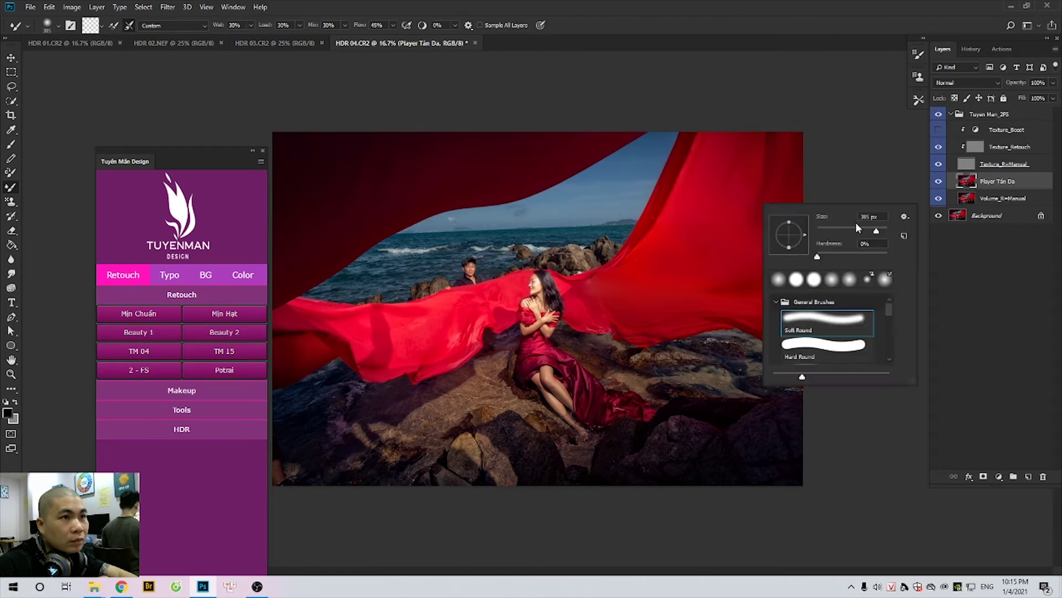
key(Return)
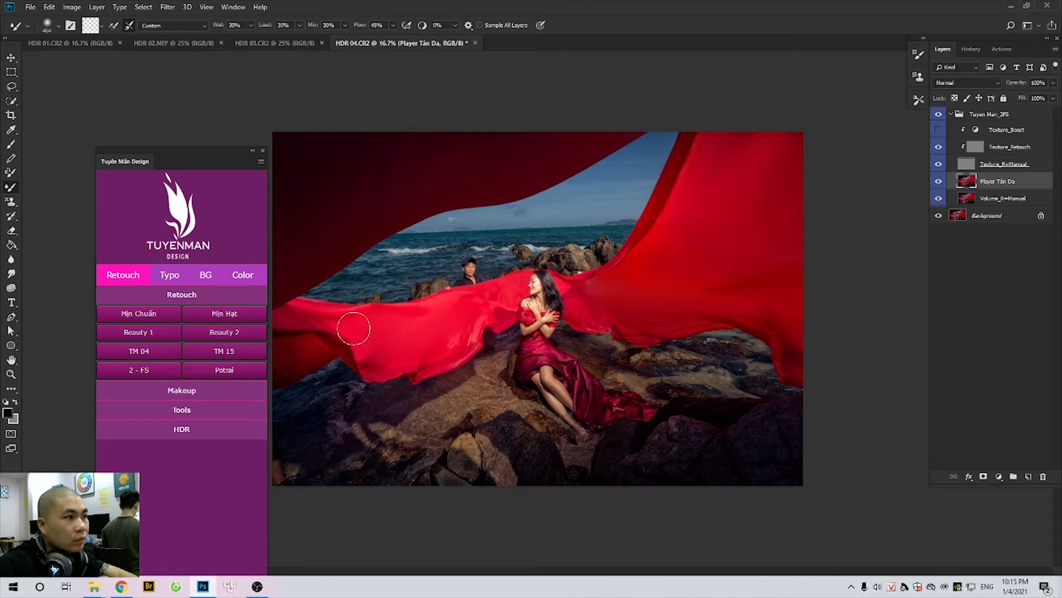
scroll(371, 332, down, 1)
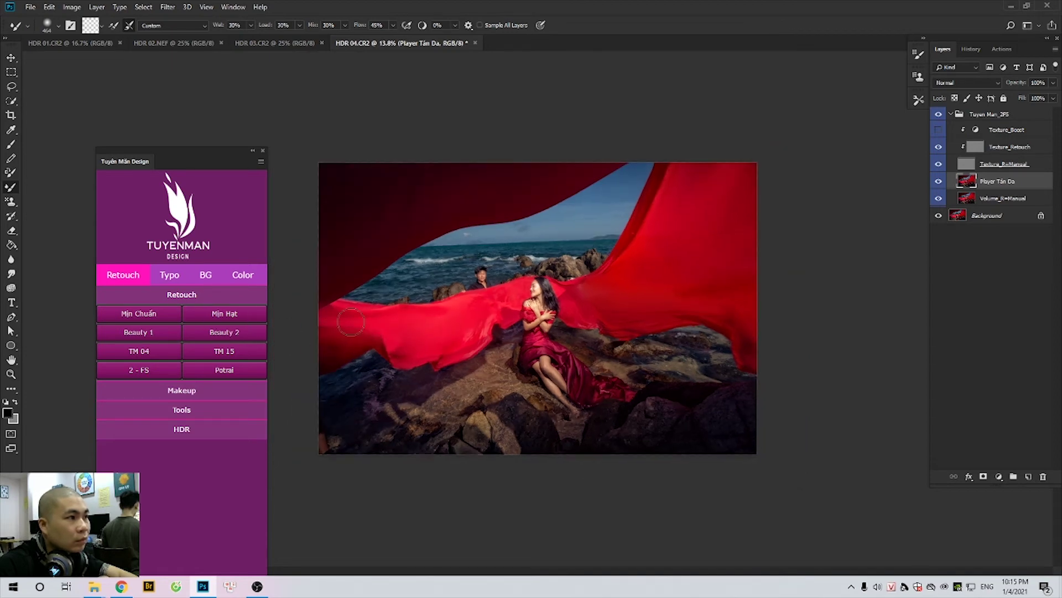
drag(315, 339, 388, 351)
key(ctrl+z)
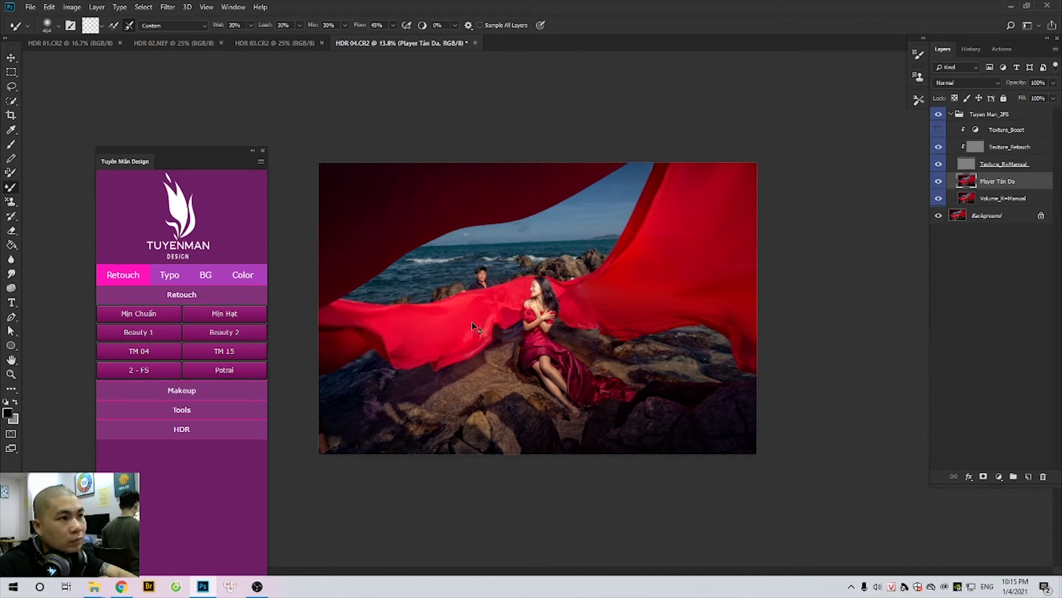
key(ctrl+z)
Step: Undo the mistake, feather the fabric selection, and copy it onto a new layer
scroll(615, 328, up, 2)
scroll(616, 327, down, 1)
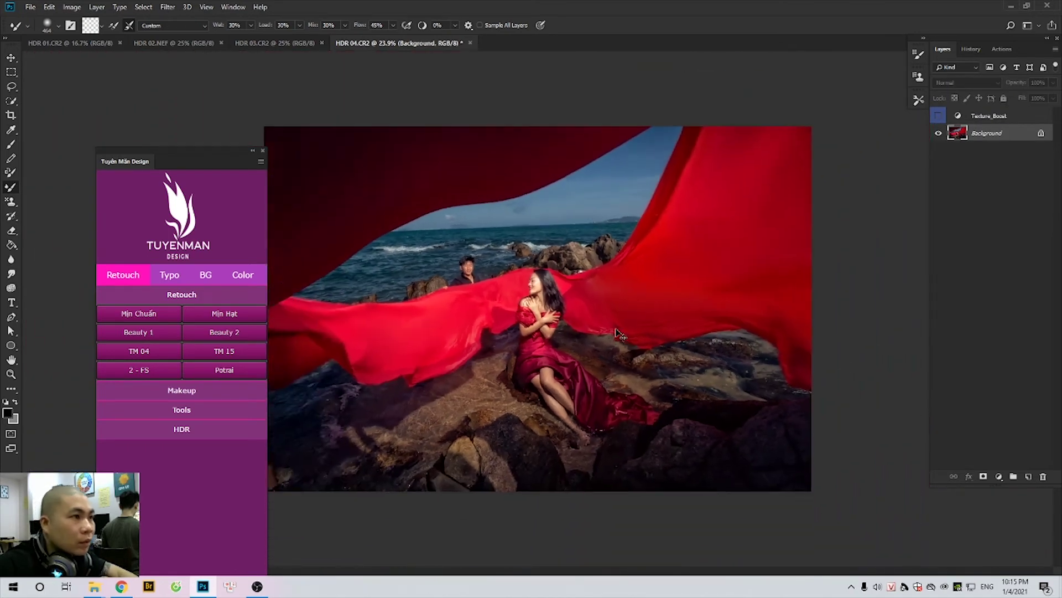
scroll(615, 328, down, 2)
scroll(517, 281, up, 1)
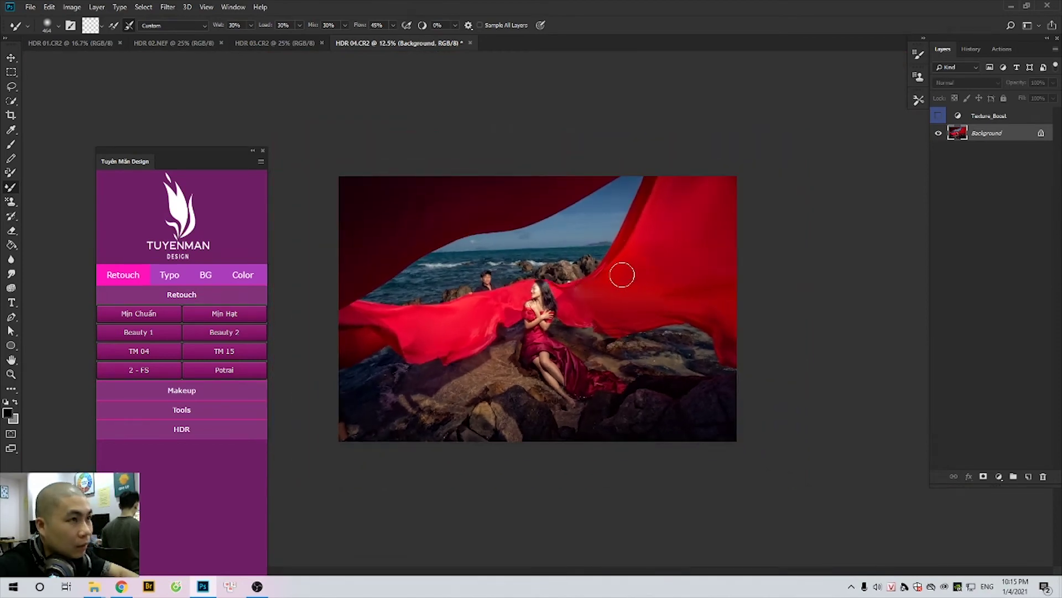
key(w)
key(ctrl+z)
key(ctrl+z)
key(ctrl+z)
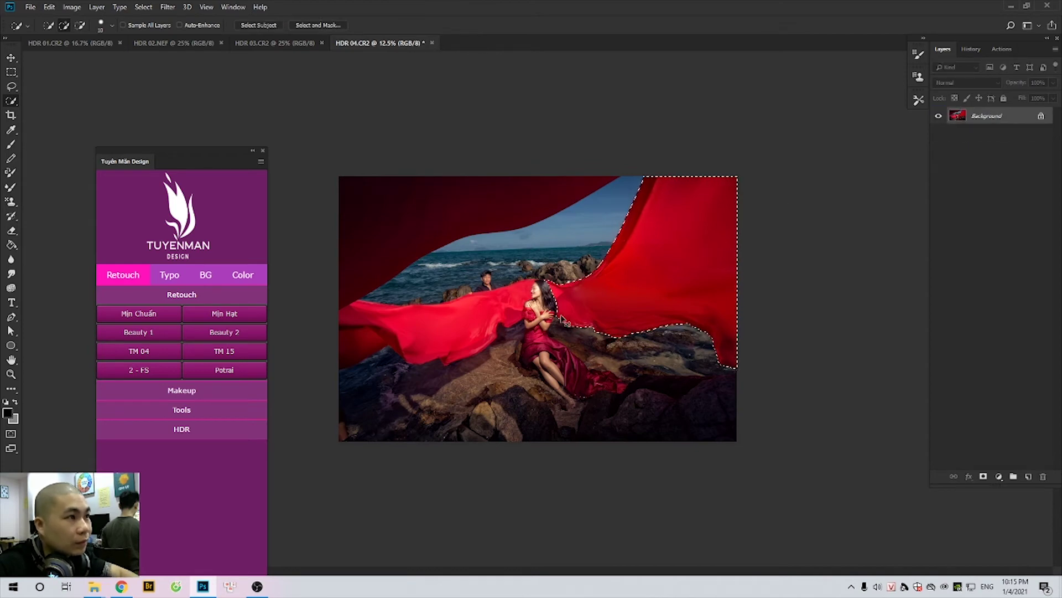
key(shift+F6)
key(Return)
key(ctrl+j)
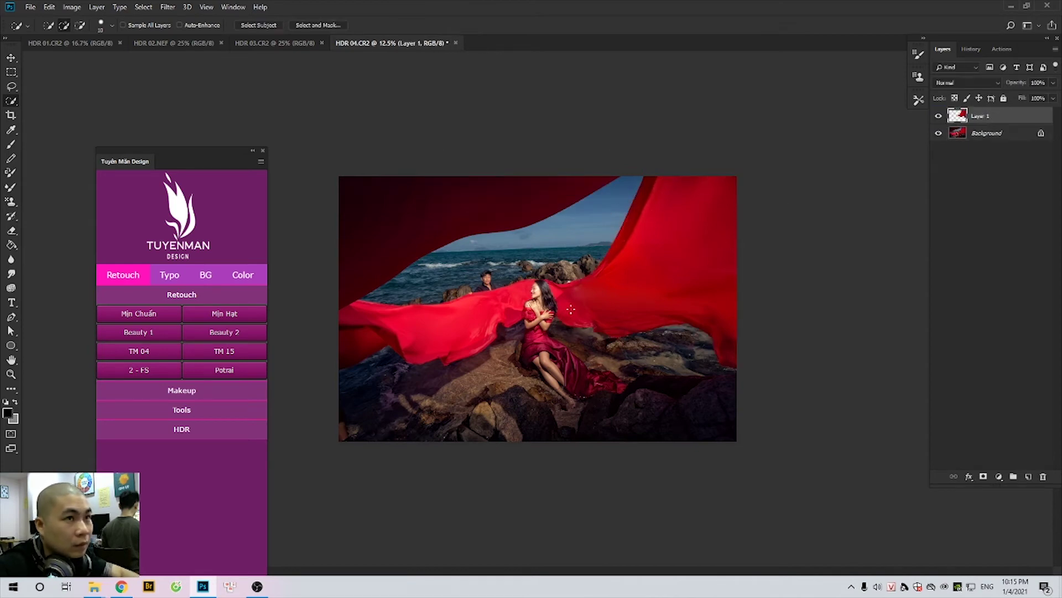
Step: In Liquify, forward-warp the copied fabric's upper edge with a progressively smaller brush
key(shift+ctrl+x)
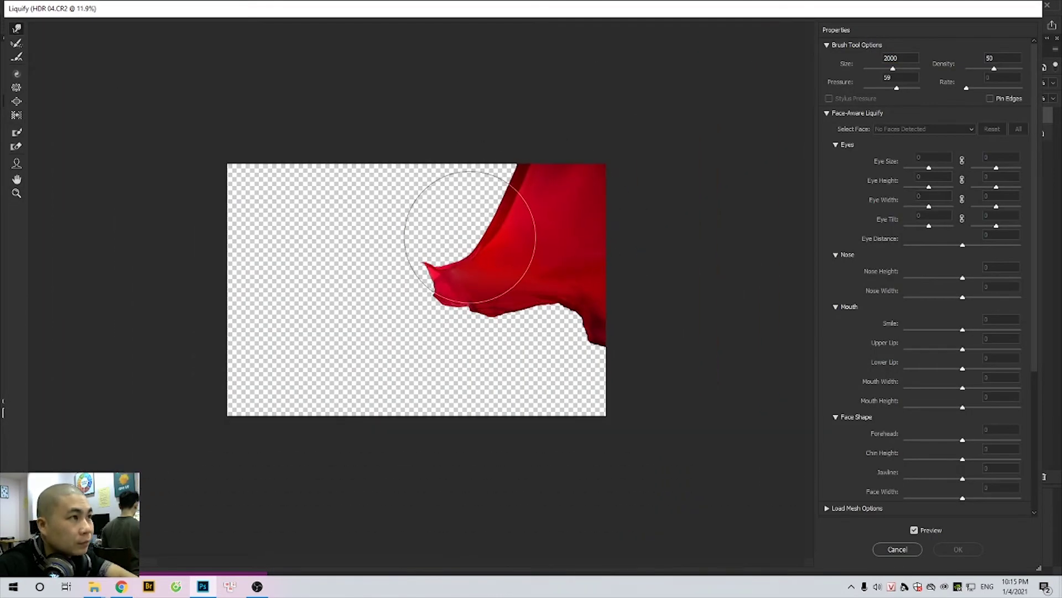
key(bracketleft)
drag(486, 213, 474, 214)
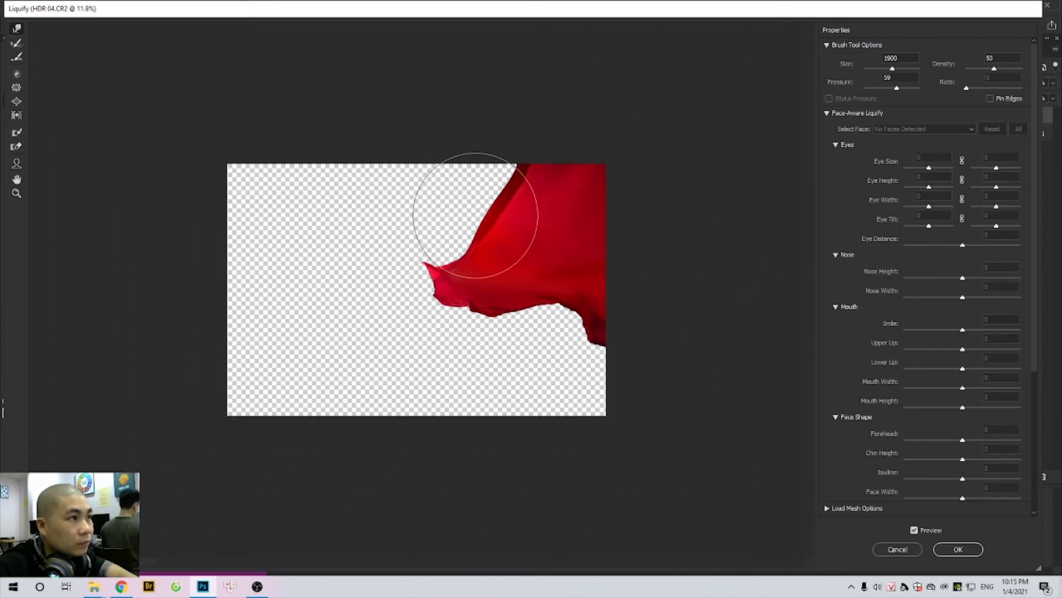
key(bracketleft)
drag(519, 187, 508, 199)
key(bracketleft)
key(bracketleft)
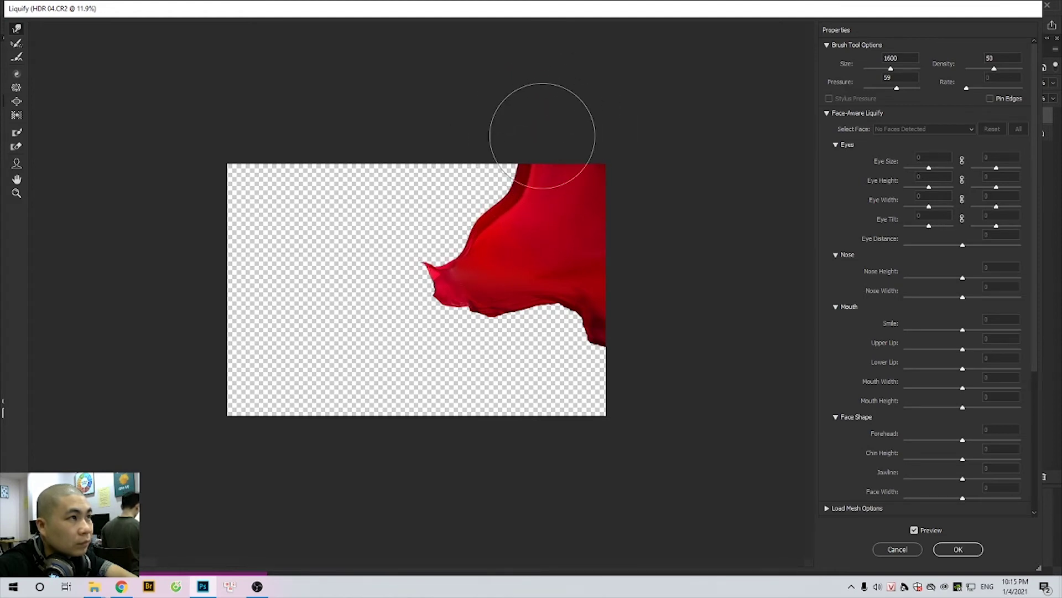
drag(505, 209, 541, 202)
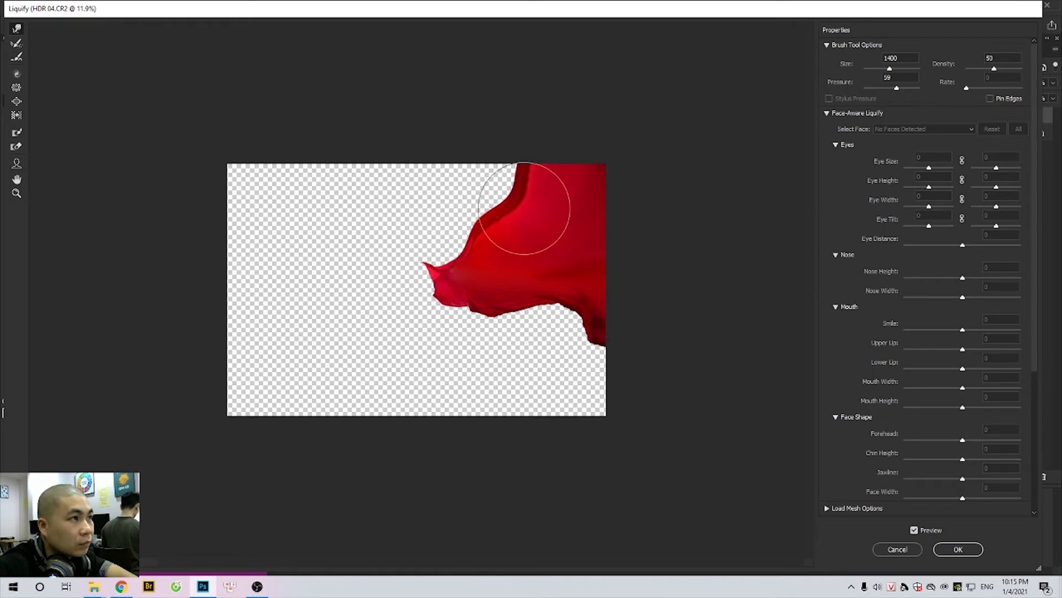
Step: Push the fabric's lower edge to fill the notch and apply the Liquify reshape
key(bracketleft)
key(bracketleft)
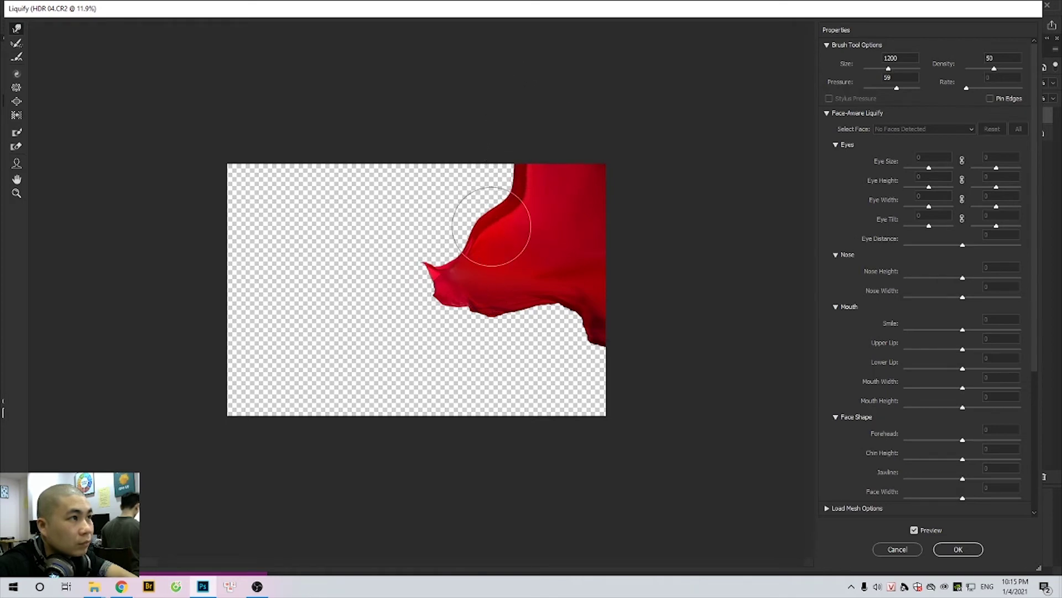
key(bracketleft)
mouse_move(515, 309)
mouse_down()
mouse_move(504, 294)
mouse_move(574, 306)
mouse_up()
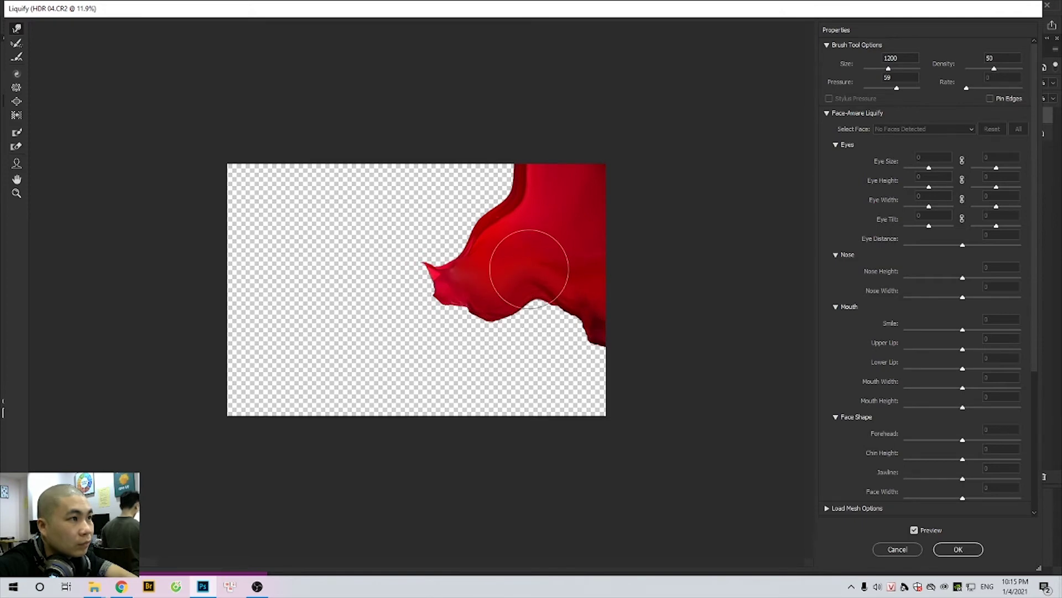
key(bracketleft)
key(bracketleft)
key(bracketleft)
key(bracketleft)
mouse_move(580, 308)
mouse_down()
mouse_move(574, 326)
mouse_move(607, 347)
mouse_move(607, 360)
mouse_move(570, 341)
mouse_move(586, 358)
mouse_up()
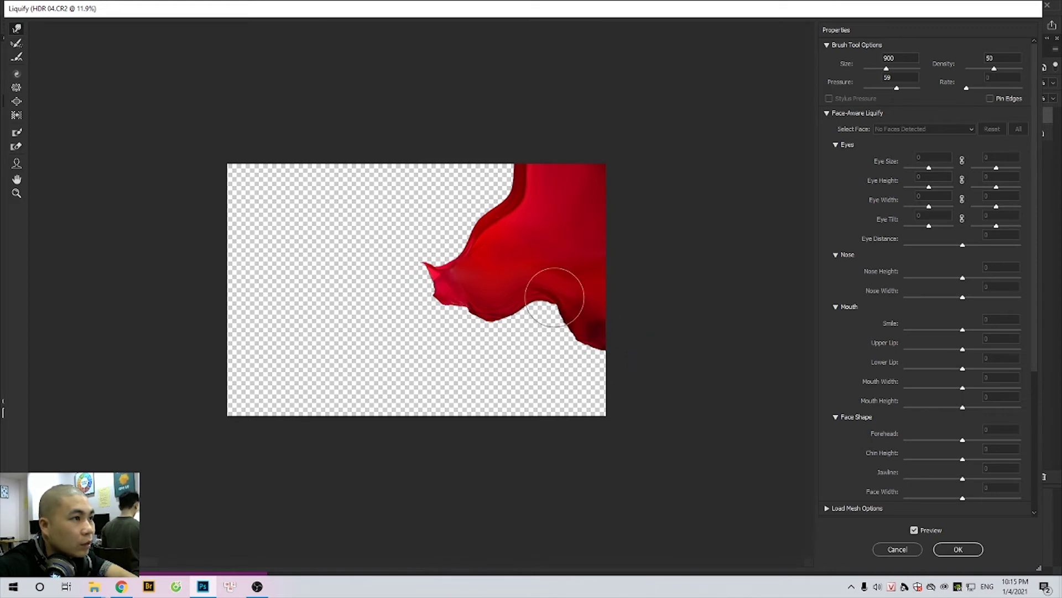
key(bracketright)
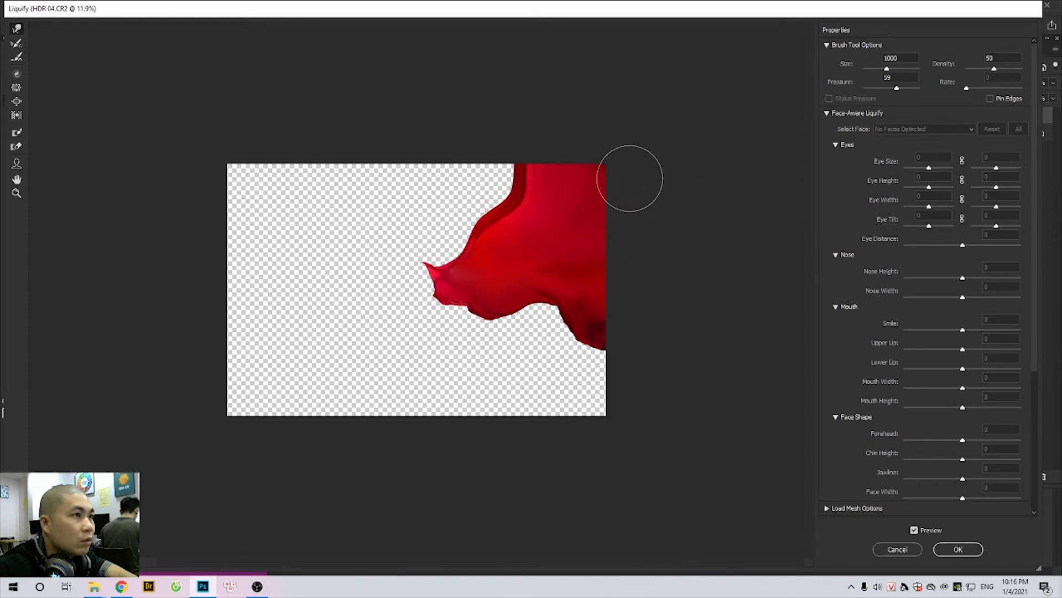
key(bracketright)
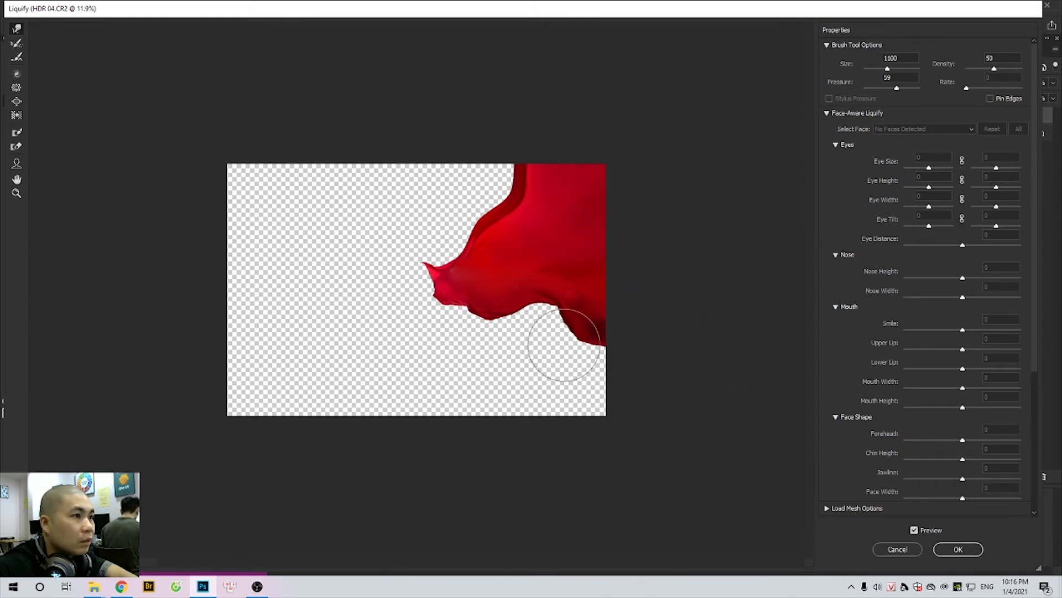
key(bracketleft)
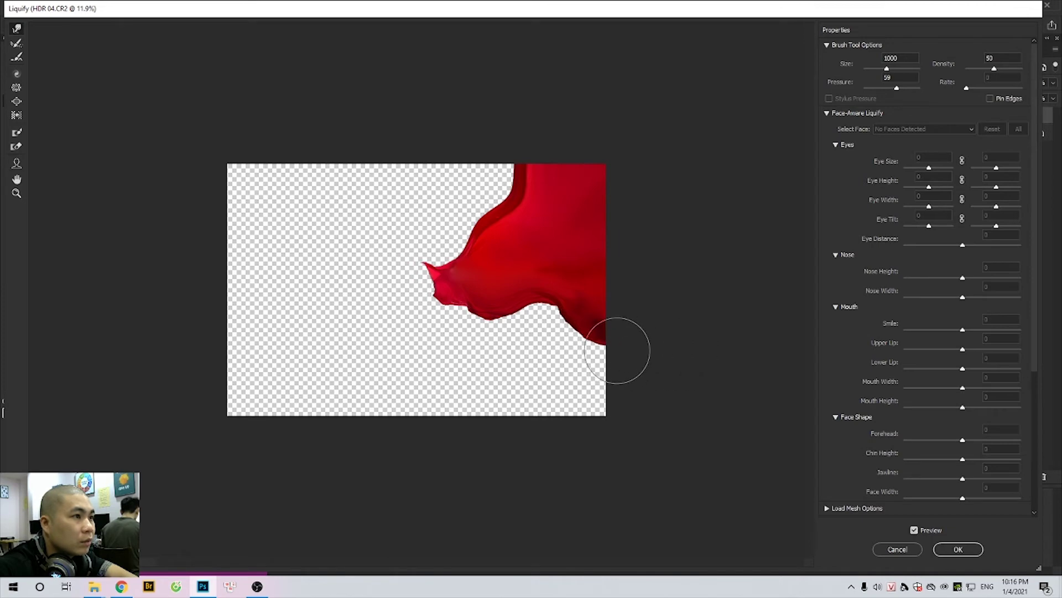
key(bracketleft)
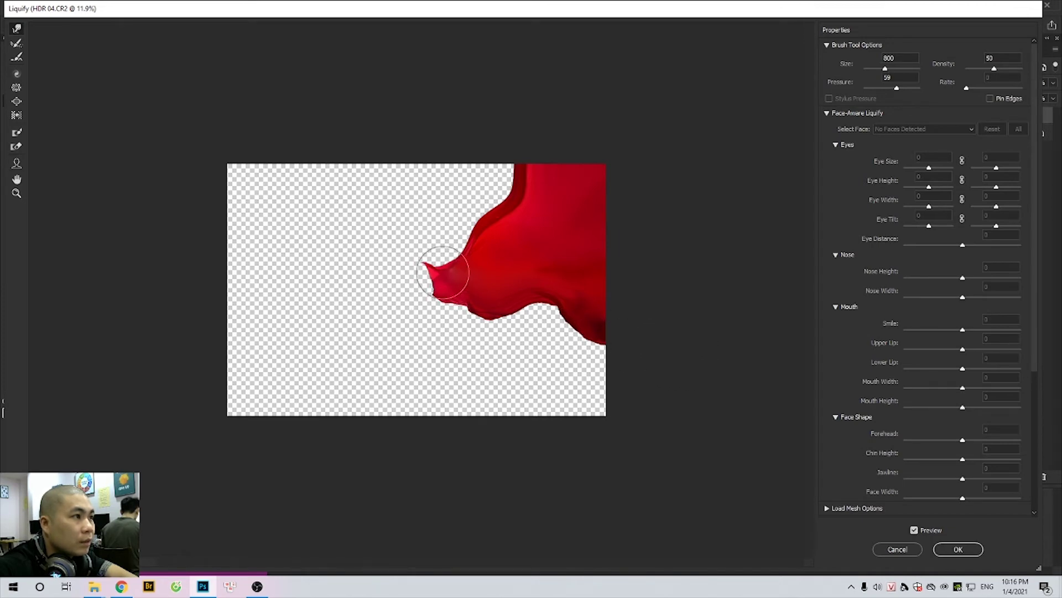
key(Return)
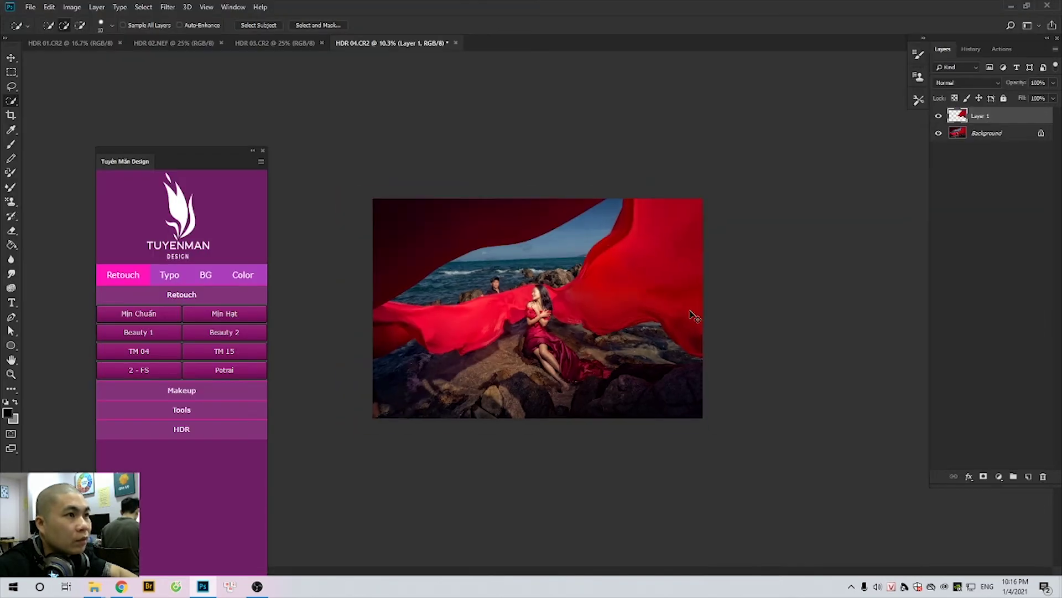
Step: On the Background layer, set the Clone Stamp brush to 202 px
click(990, 134)
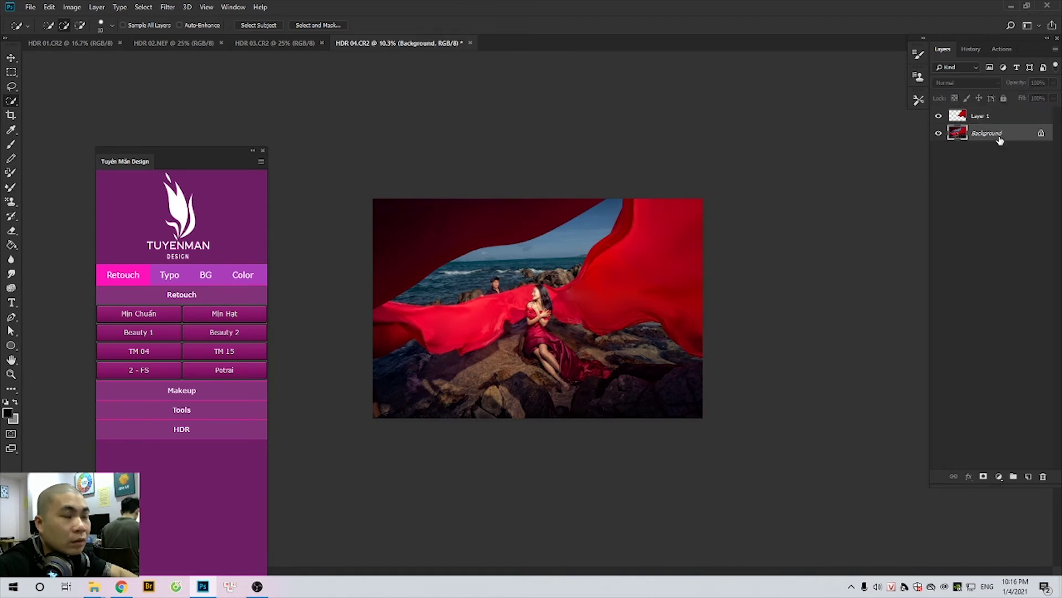
key(s)
right_click(574, 231)
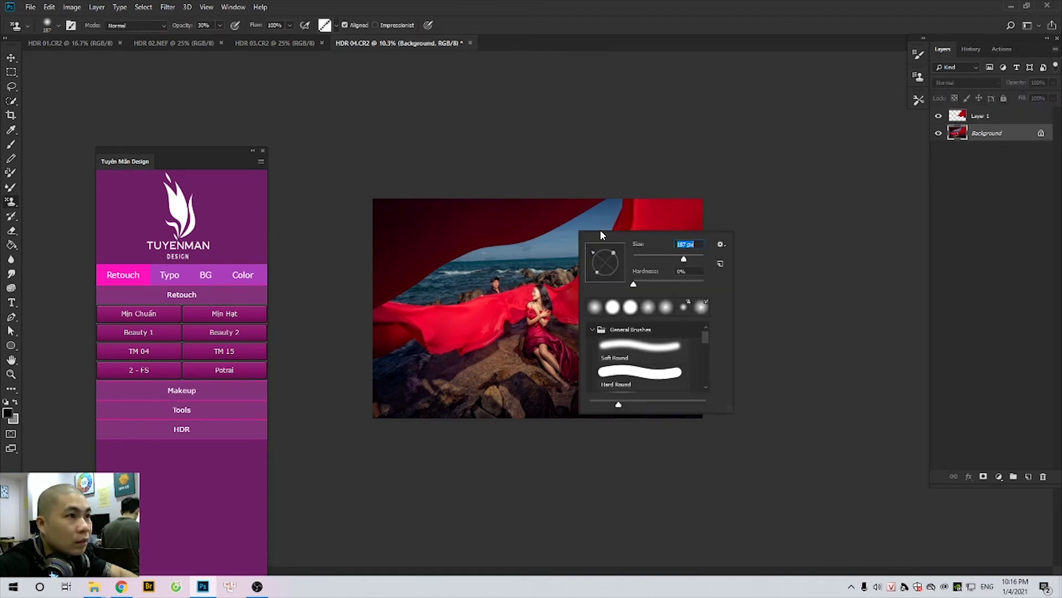
key(Return)
key(shift+s)
right_click(614, 239)
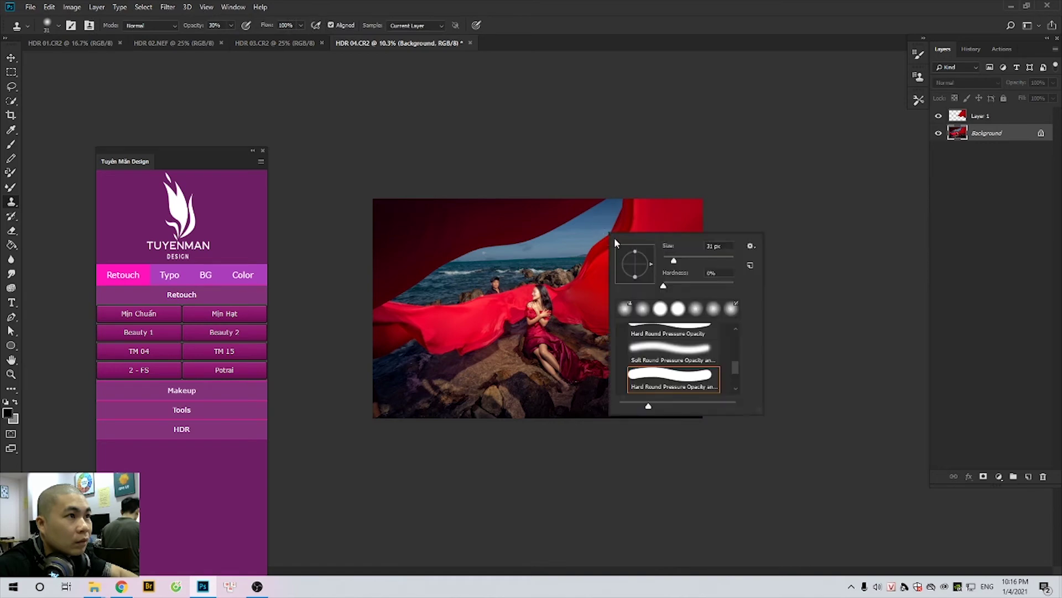
key(Return)
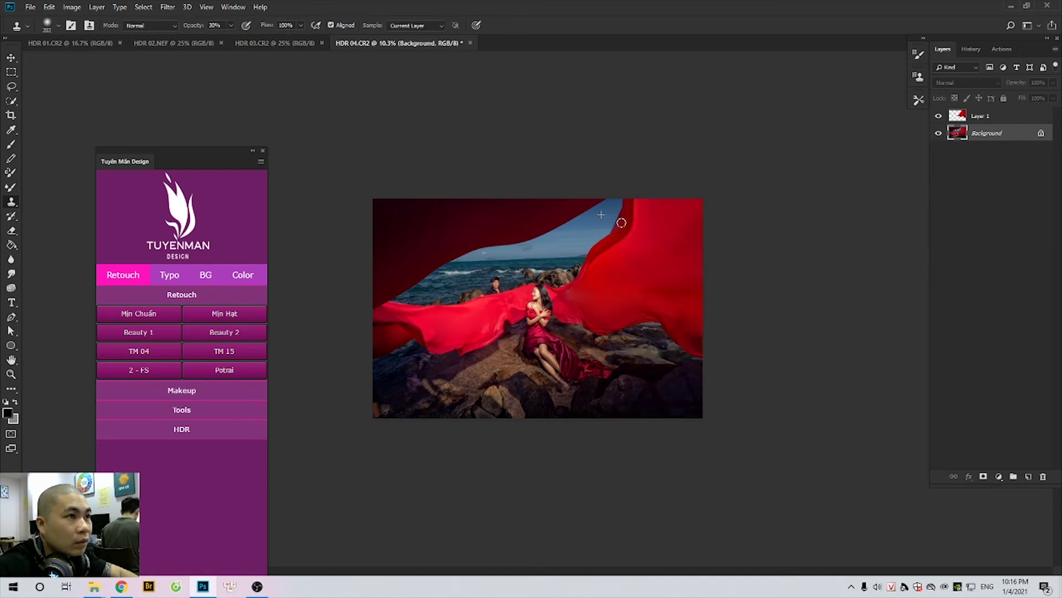
Step: Patch the top edge where sky meets fabric, then set clone opacity to 100%
scroll(604, 221, up, 3)
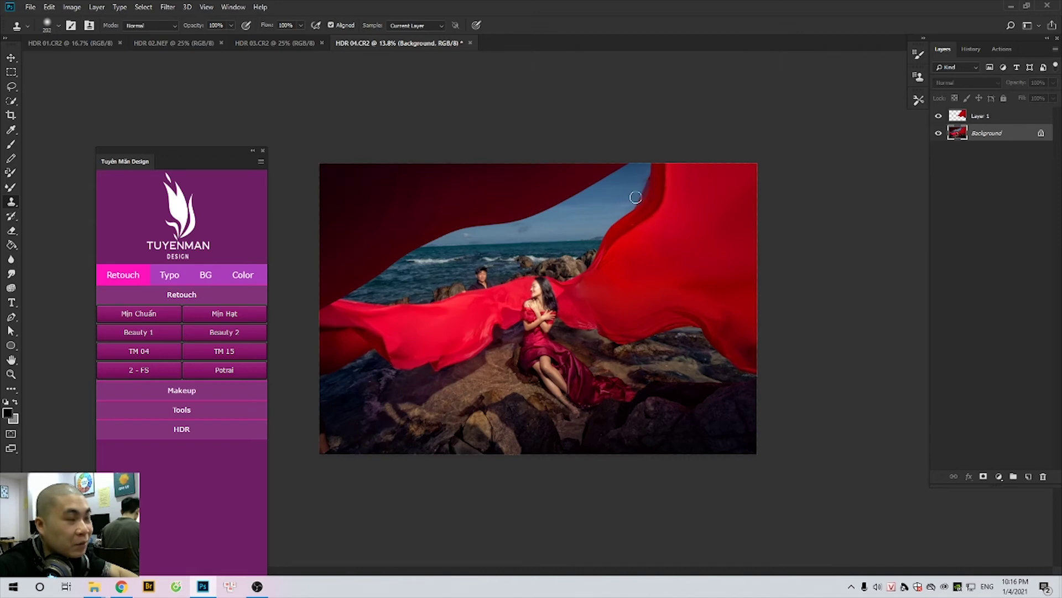
scroll(635, 197, up, 1)
key(shift+j)
drag(674, 169, 647, 184)
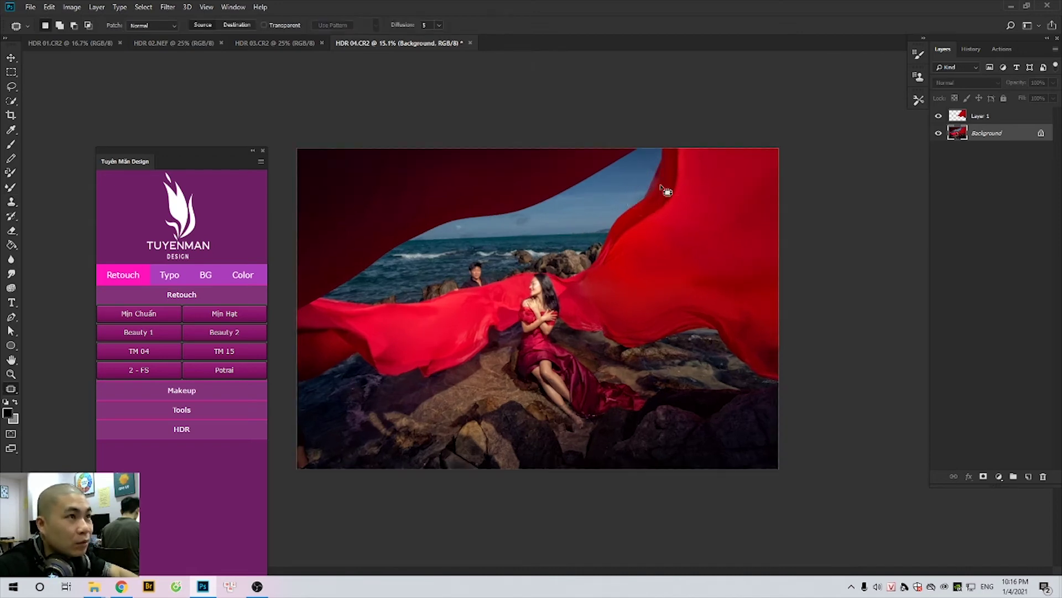
key(s)
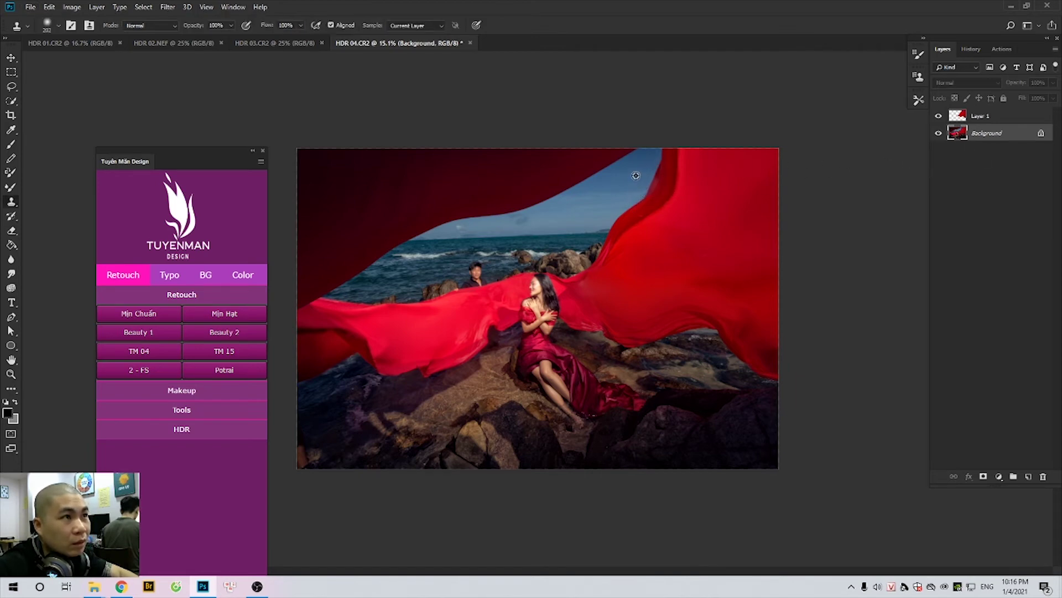
right_click(642, 167)
click(634, 180)
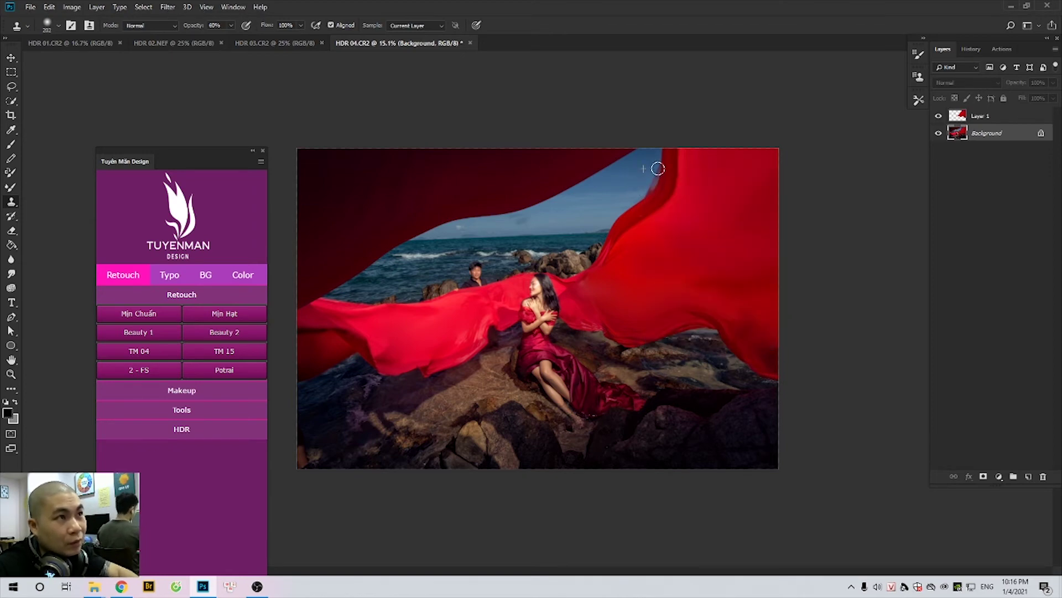
key(0)
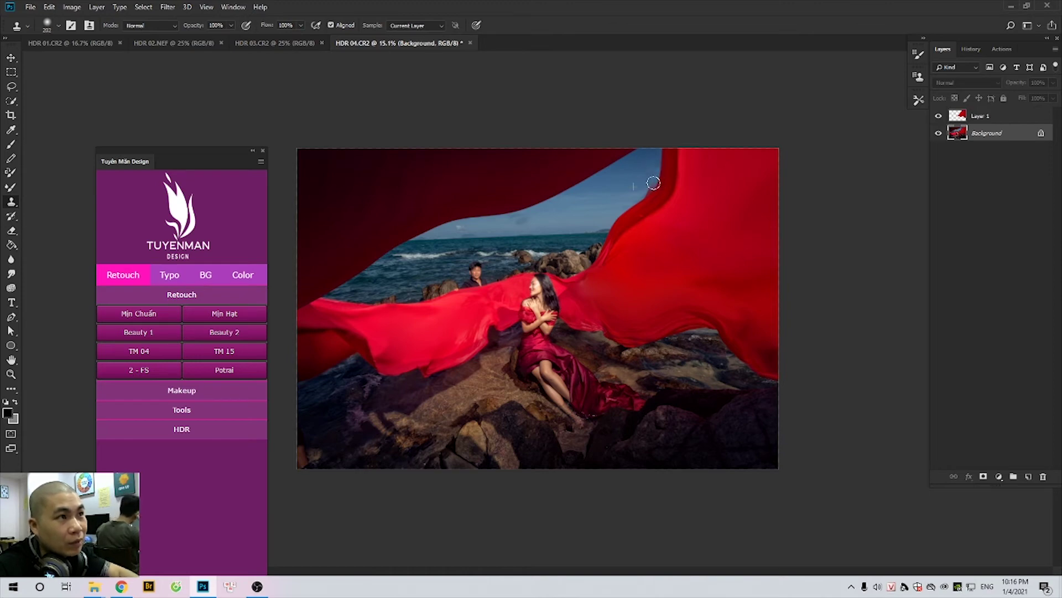
scroll(737, 193, down, 2)
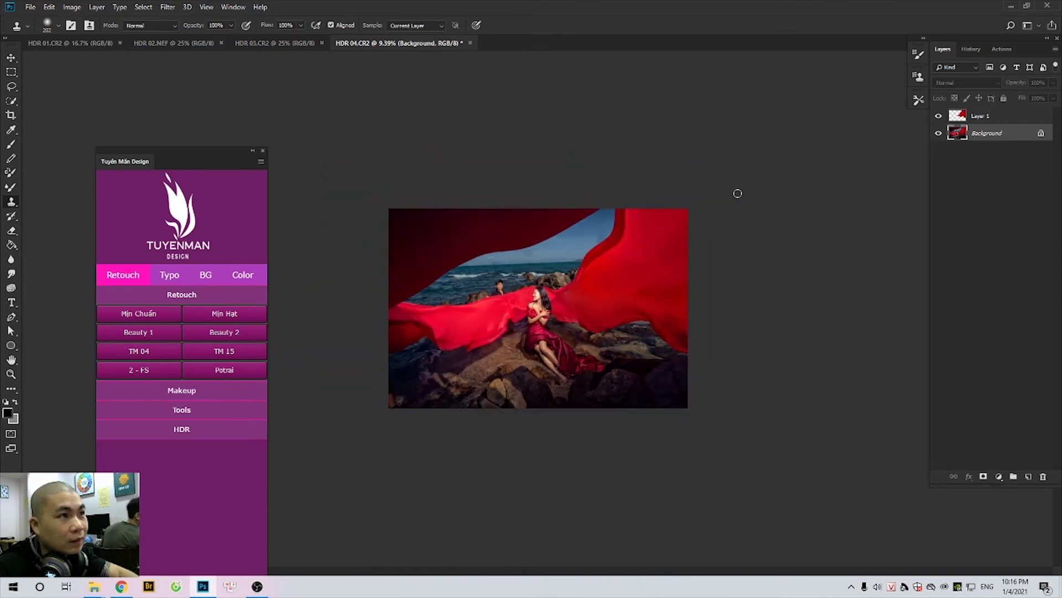
Step: On Layer 1, Liquify the fabric's top edge up and outward with an 1100 brush
key(m)
drag(469, 206, 881, 408)
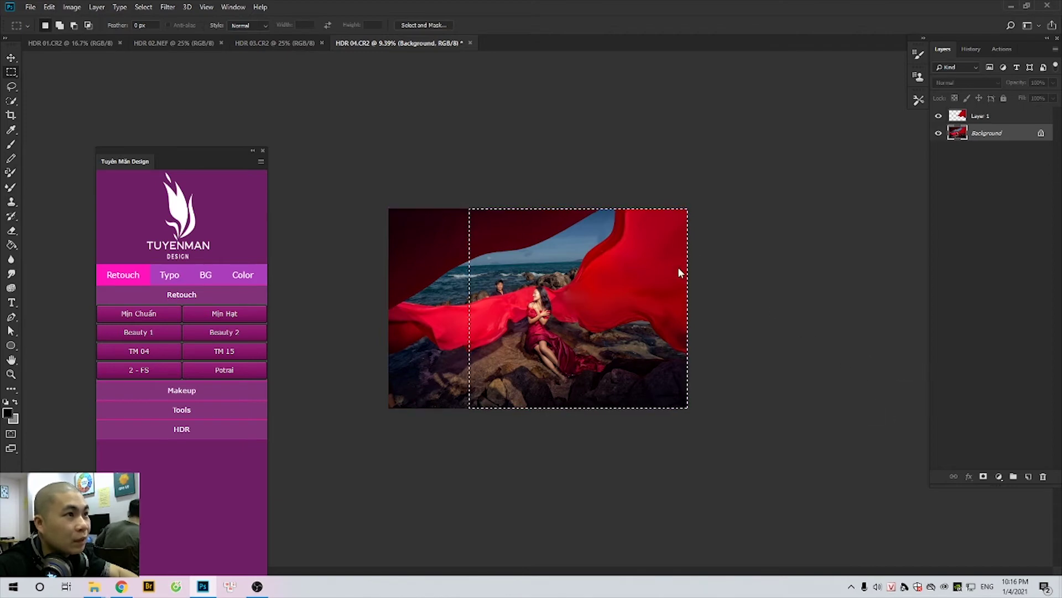
key(ctrl+shift+x)
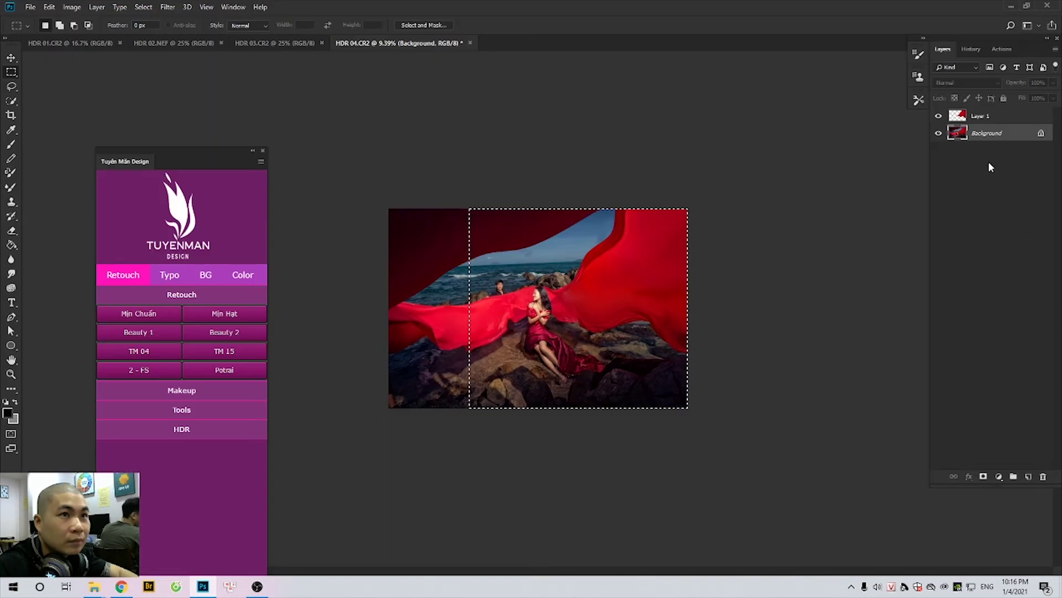
click(987, 118)
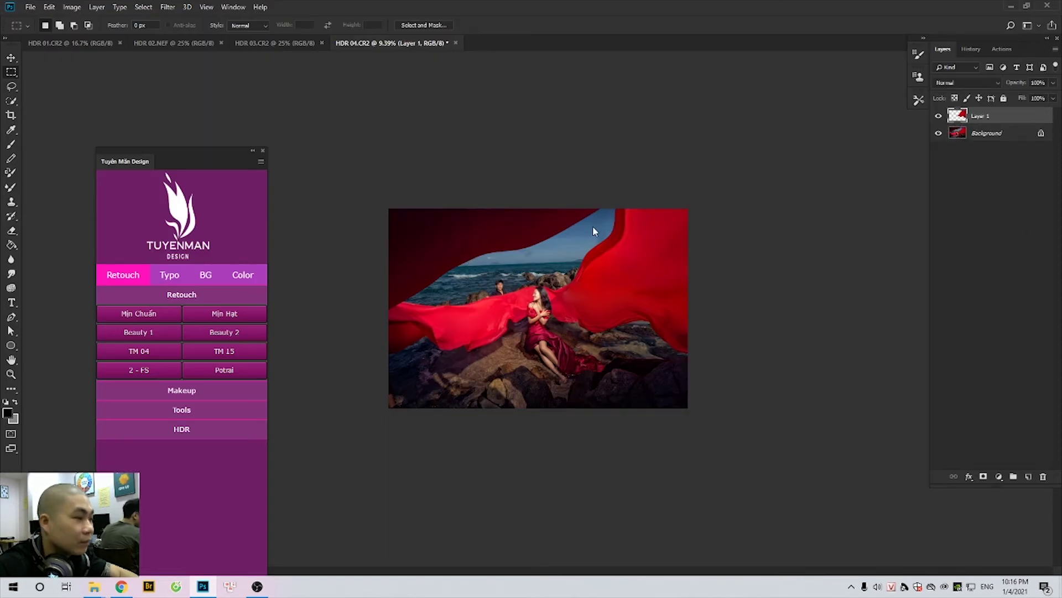
key(ctrl+shift+x)
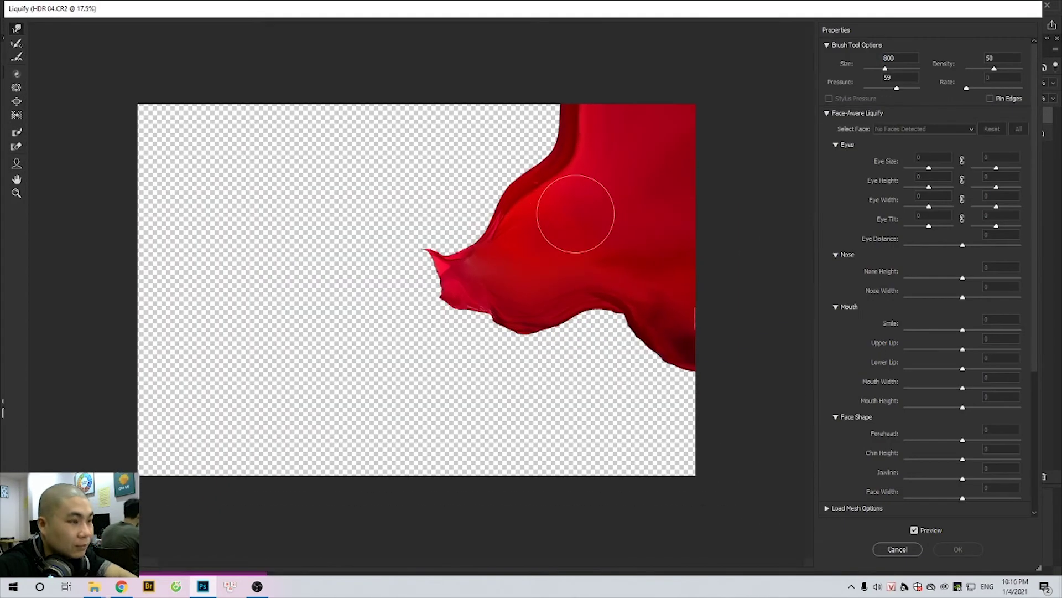
key(bracketright)
key(bracketright)
drag(569, 102, 651, 57)
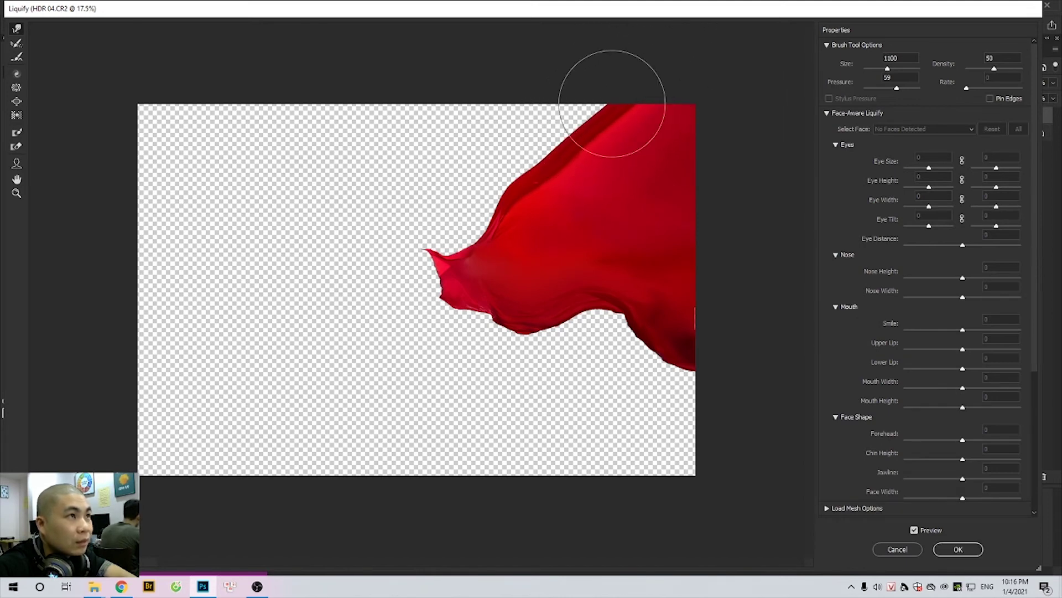
drag(621, 130, 718, 92)
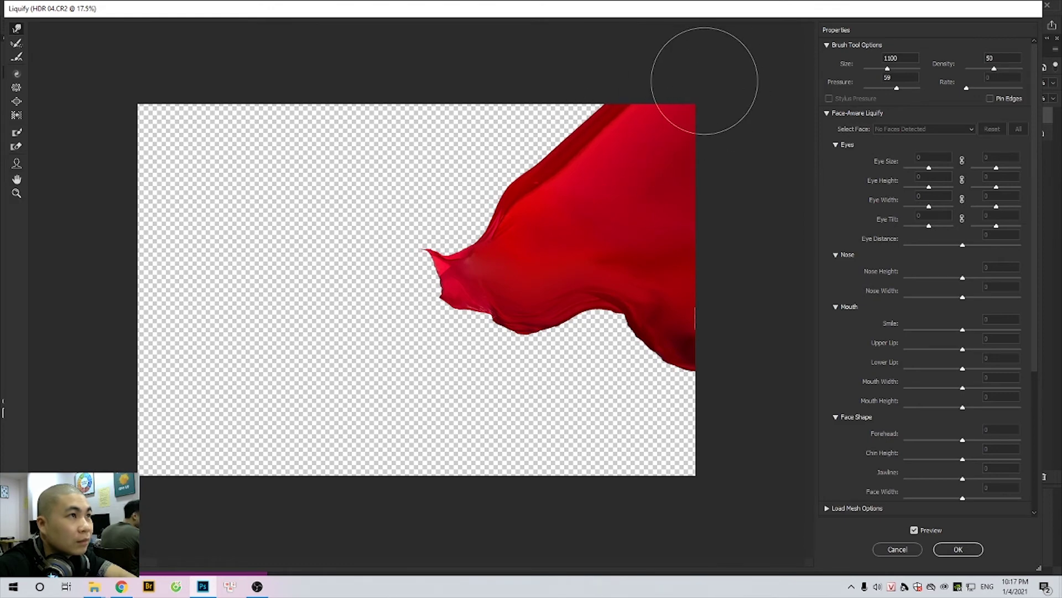
key(Return)
Step: Zoom in and run a second Liquify pass pushing the fabric's upper edge toward the top
key(ctrl+plus)
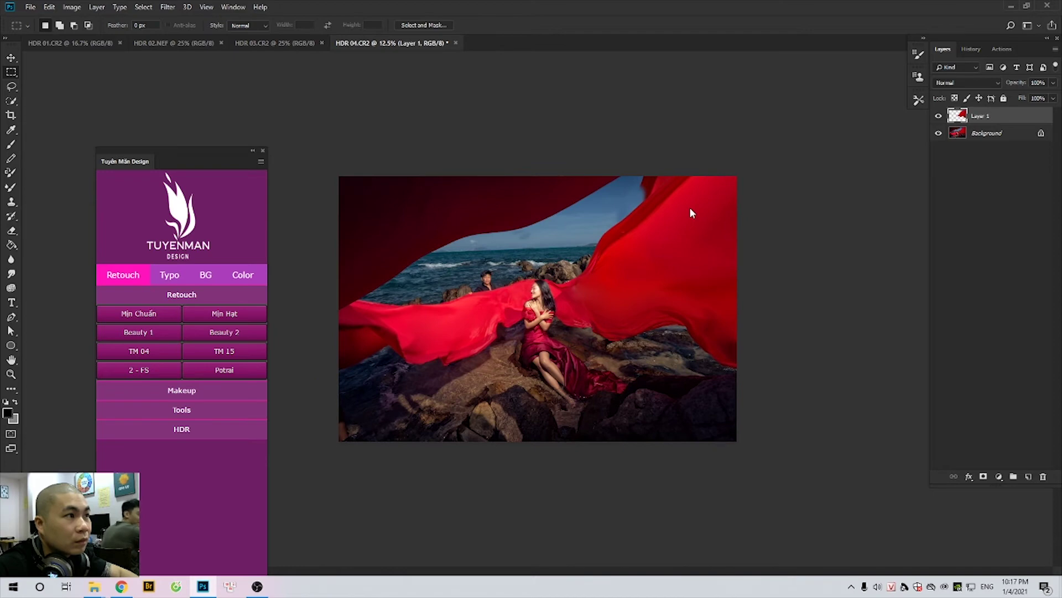
key(ctrl+shift+x)
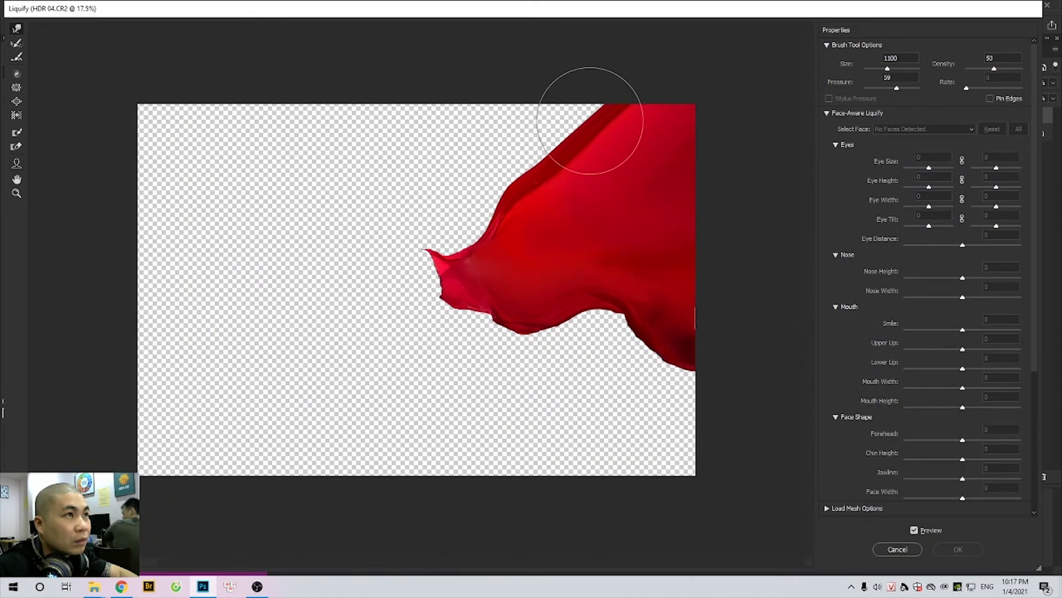
drag(586, 103, 647, 95)
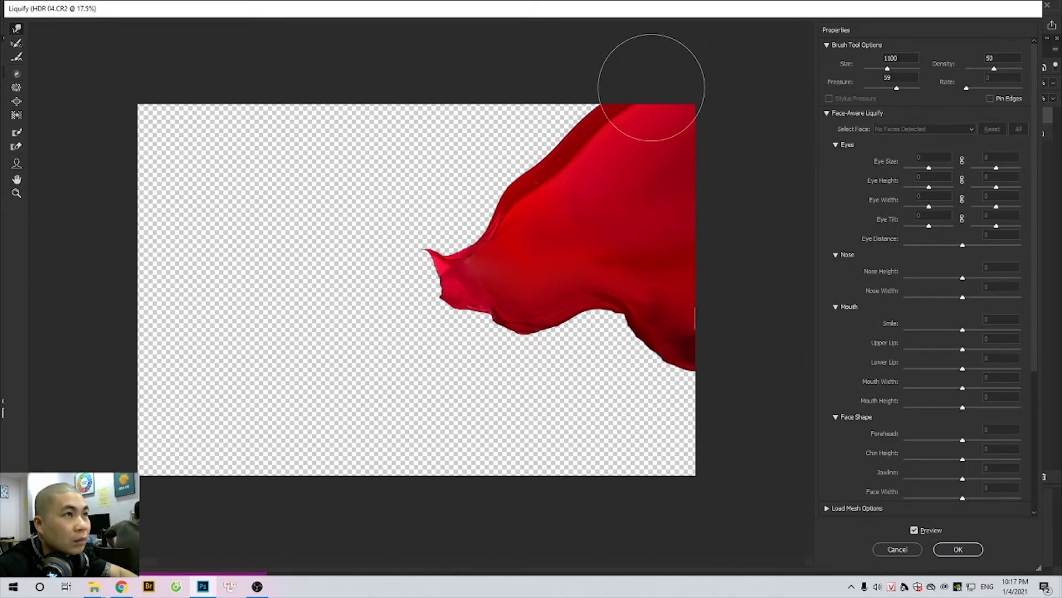
key(Return)
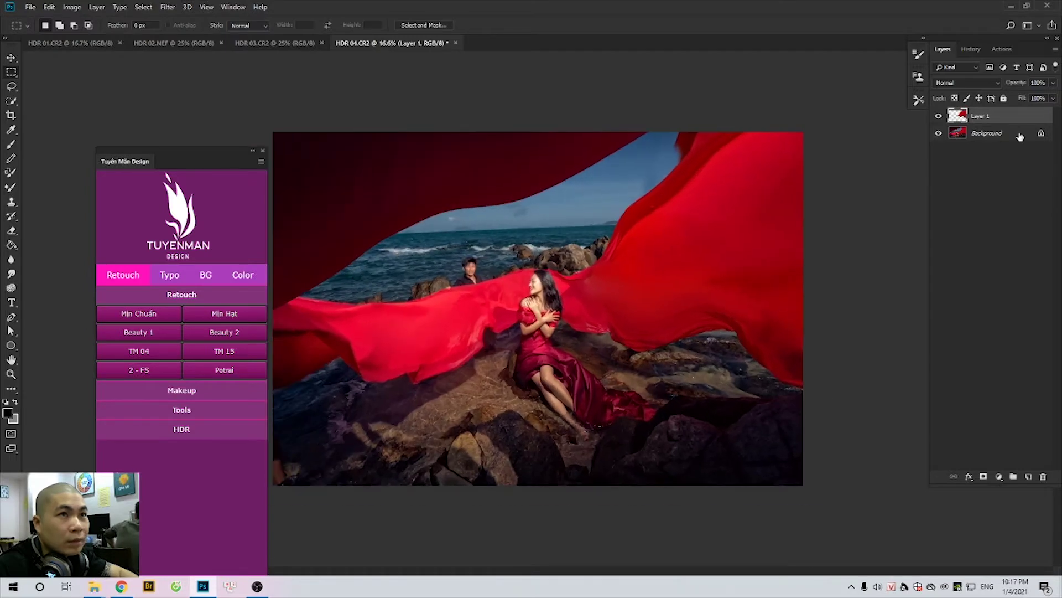
Step: Set up the clone brush on the Background and remove the extra fabric layer
click(1019, 135)
key(s)
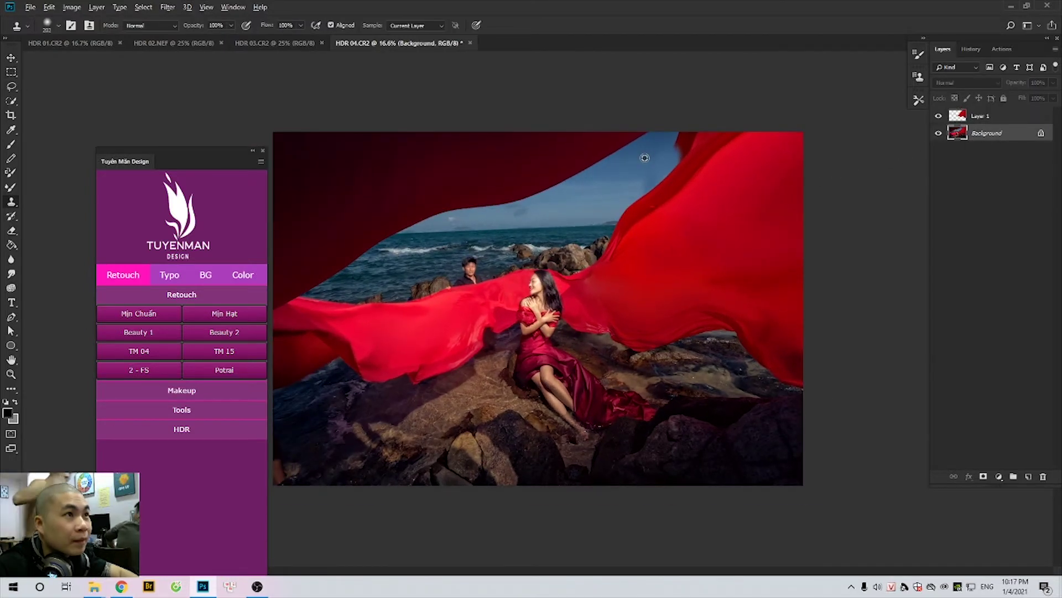
right_click(659, 160)
key(Return)
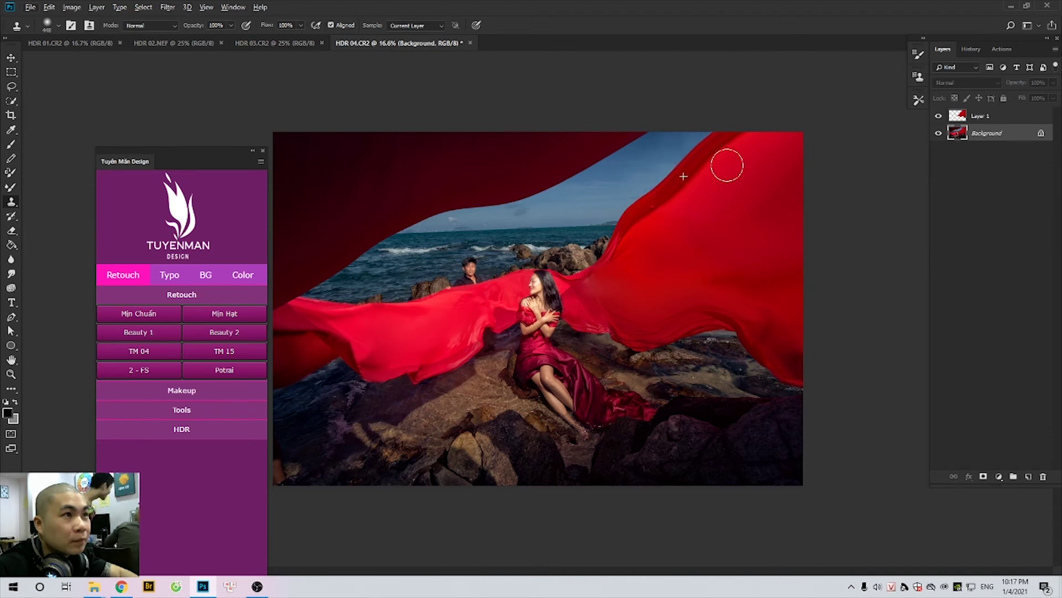
scroll(673, 195, down, 1)
scroll(480, 299, up, 2)
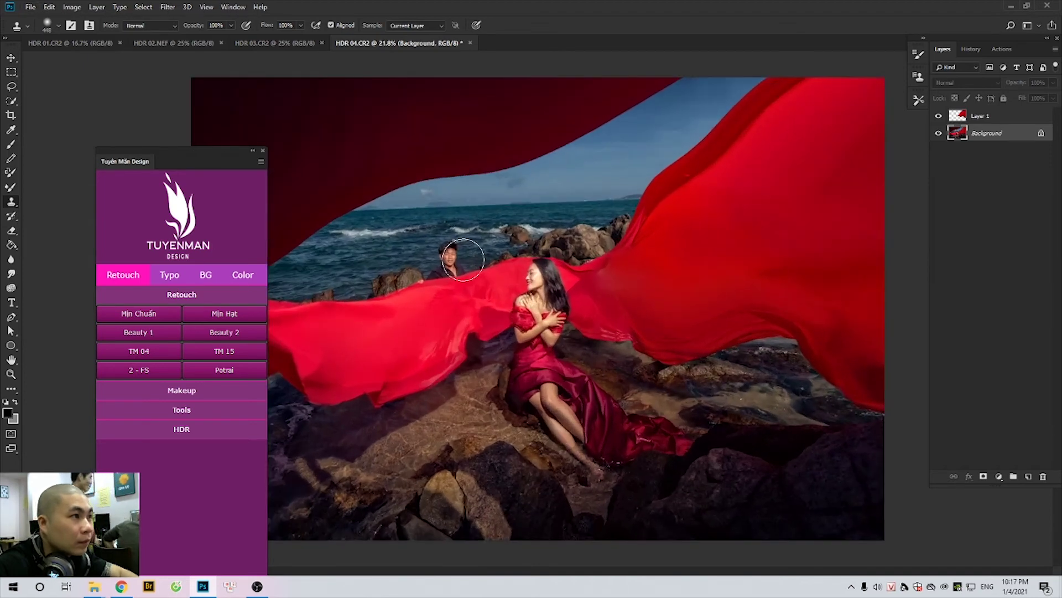
scroll(554, 273, up, 1)
scroll(759, 260, up, 1)
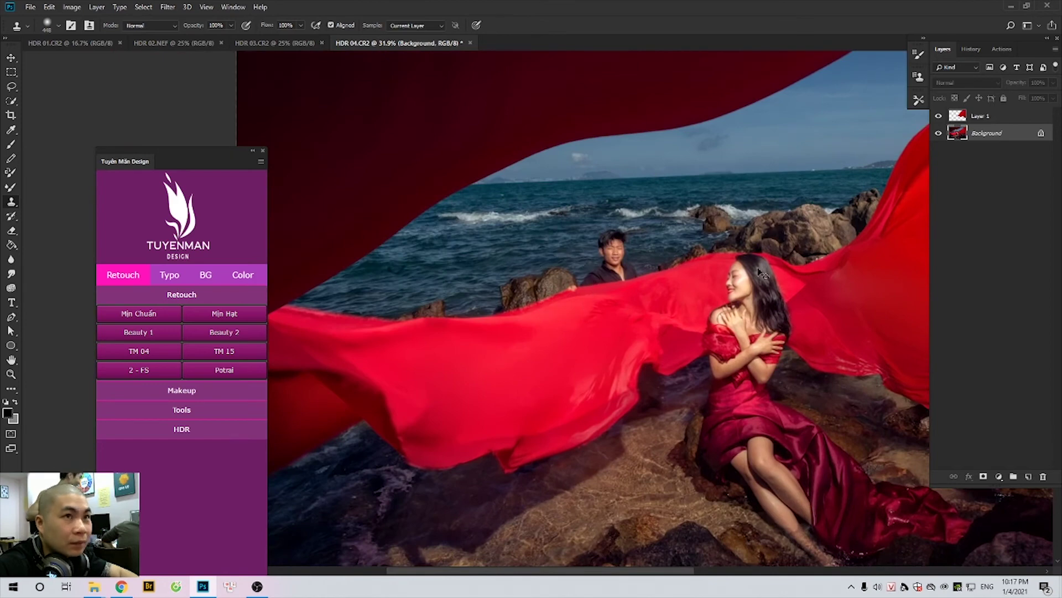
key(ctrl+shift+e)
Step: Patch out the man standing behind the red fabric and clear the selection
scroll(746, 247, down, 1)
scroll(546, 274, down, 1)
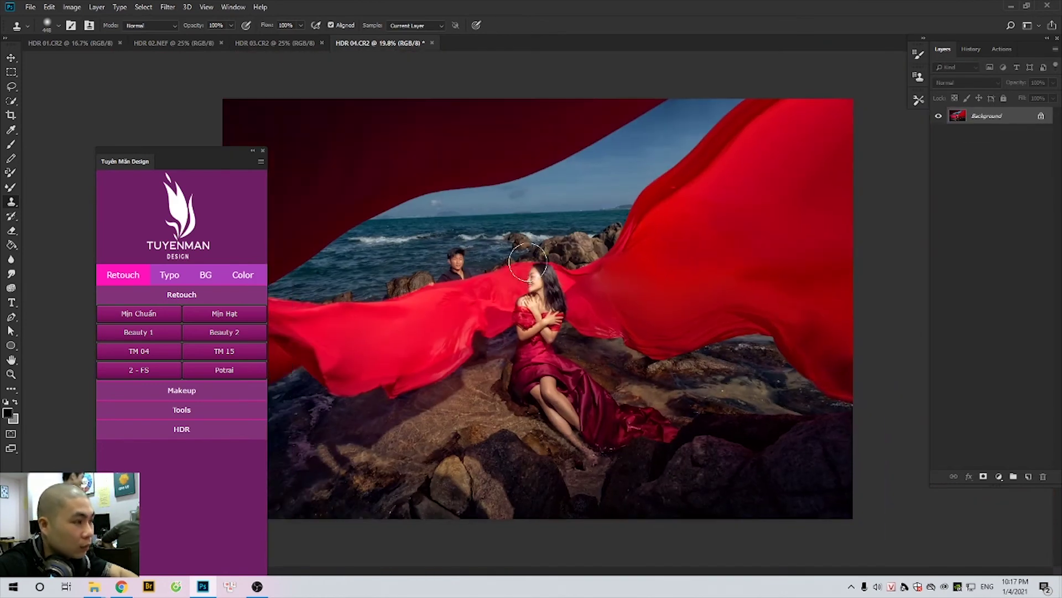
scroll(537, 271, down, 1)
scroll(451, 289, up, 1)
scroll(482, 289, up, 1)
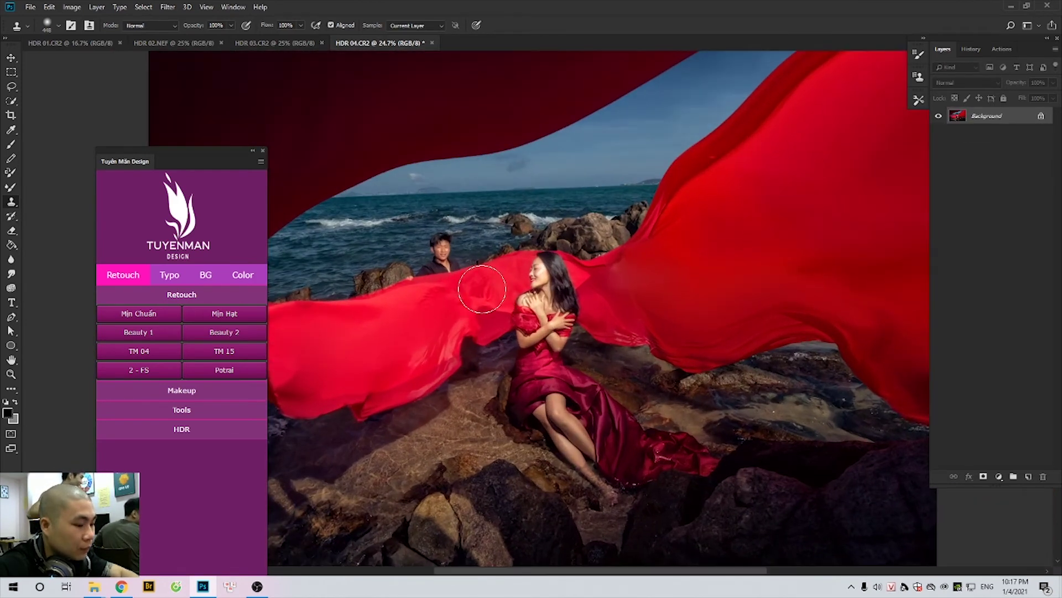
key(j)
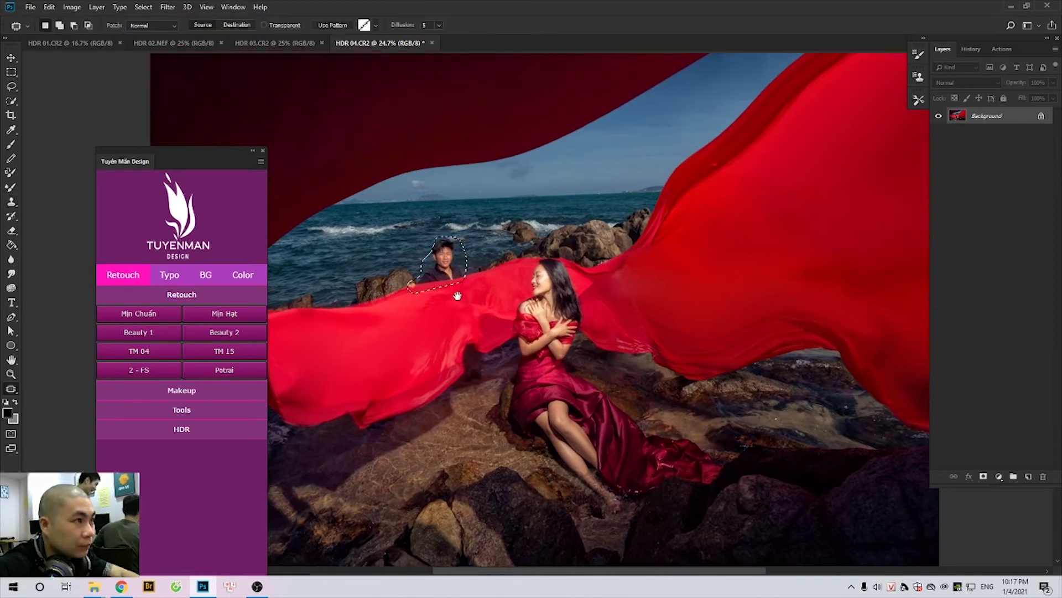
mouse_move(412, 284)
mouse_down()
mouse_move(462, 286)
mouse_move(412, 275)
mouse_up()
key(ctrl+d)
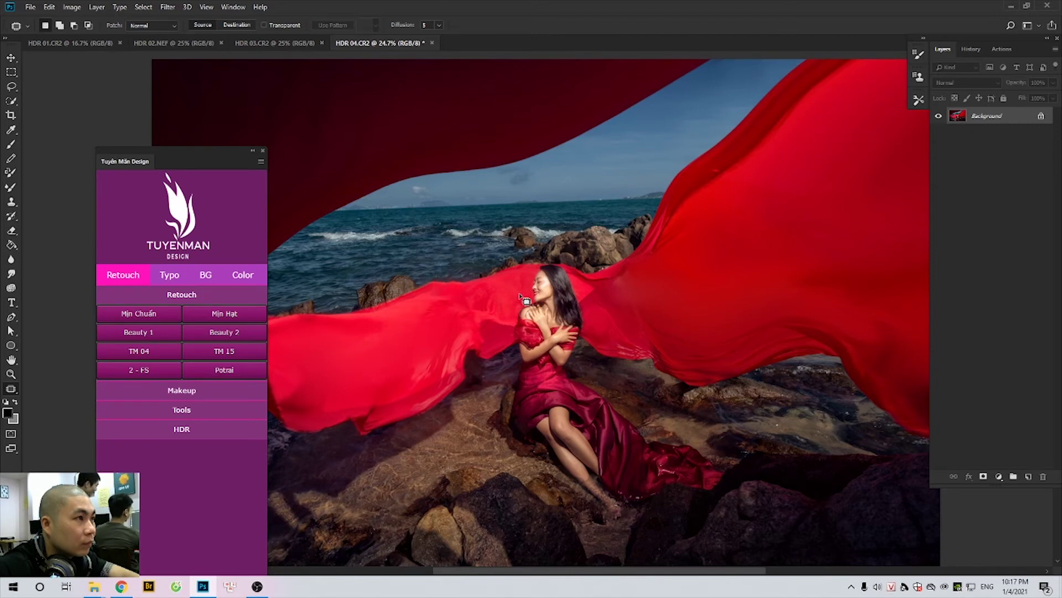
scroll(524, 298, down, 2)
Step: Quick-select the left stretch of red fabric, feather it, and copy it to a new layer
key(f)
scroll(603, 326, down, 1)
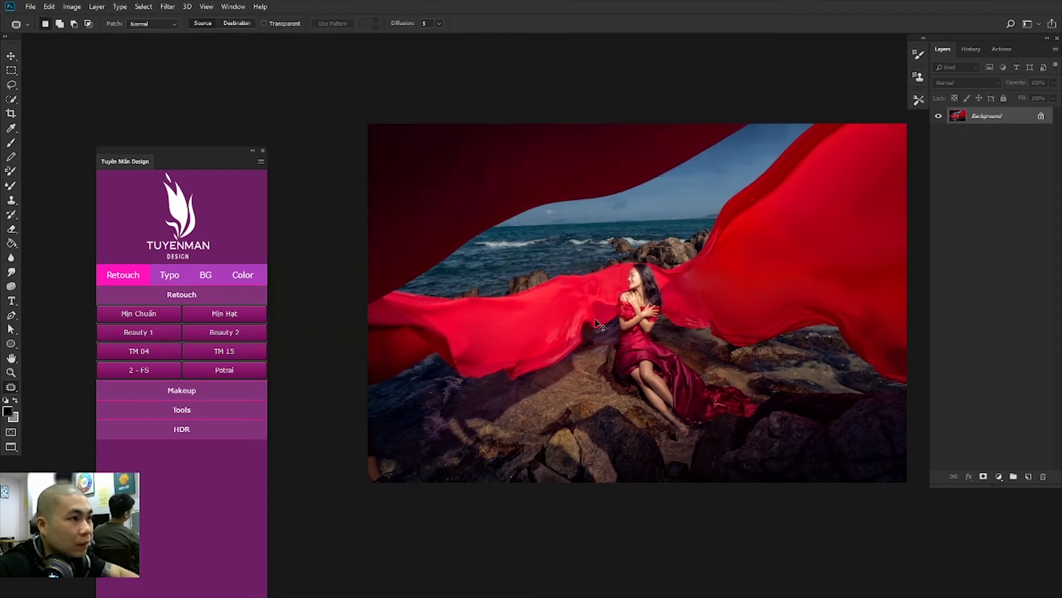
scroll(587, 309, down, 1)
key(w)
mouse_move(586, 303)
mouse_down()
mouse_move(432, 326)
mouse_move(409, 368)
mouse_up()
key(shift+F6)
key(Escape)
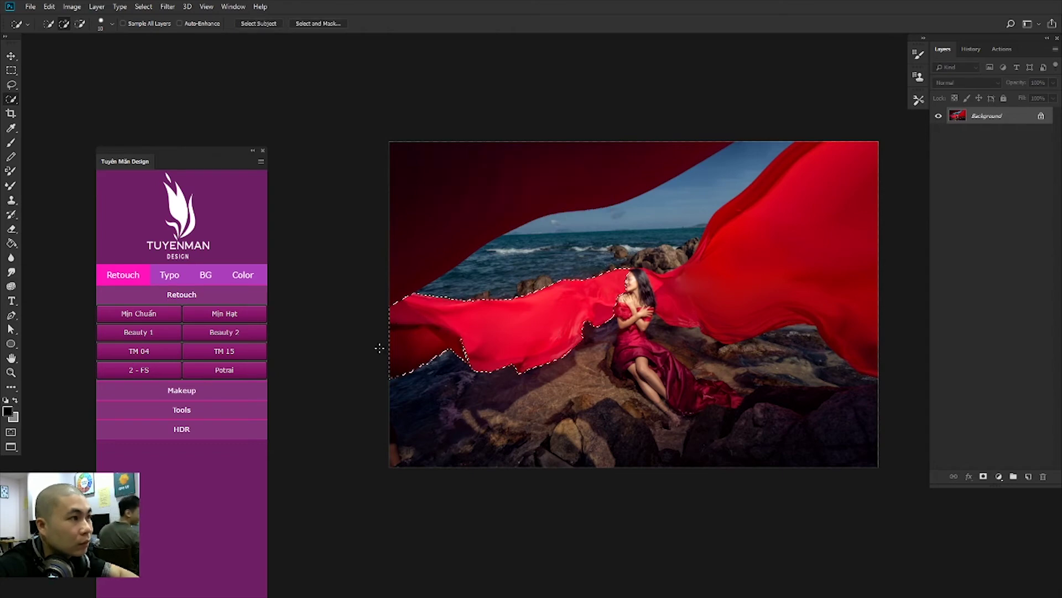
key(shift+F6)
key(Escape)
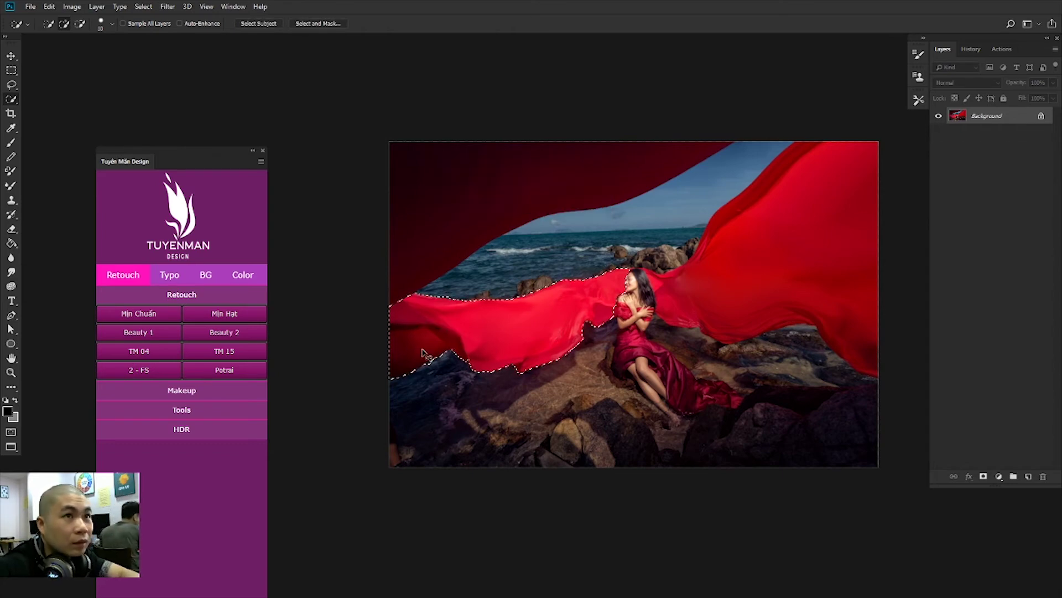
key(ctrl+j)
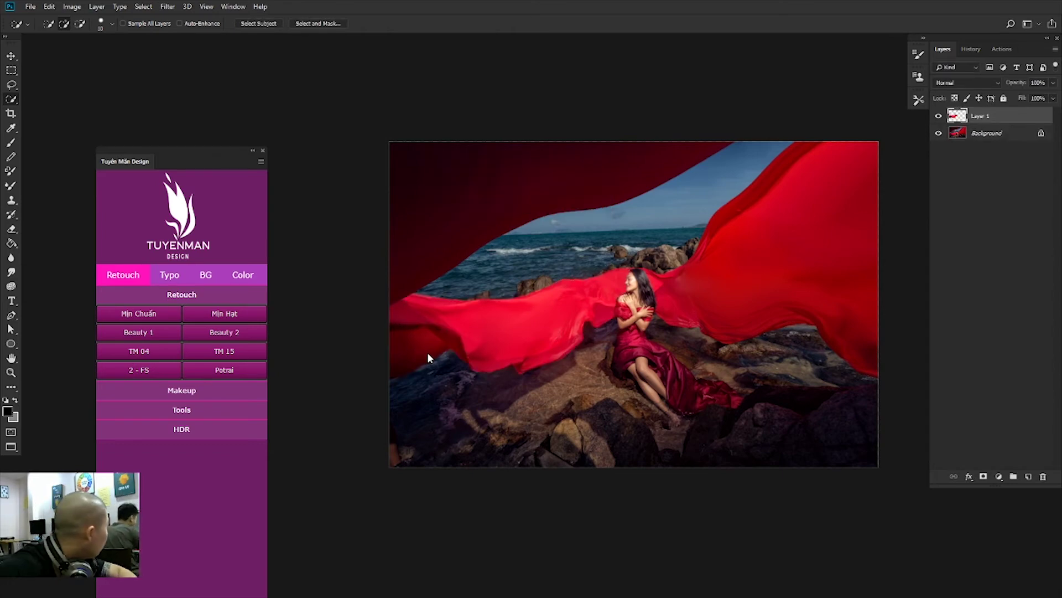
Step: In Liquify, push the fabric's top edge upward with Forward Warp
key(ctrl+shift+x)
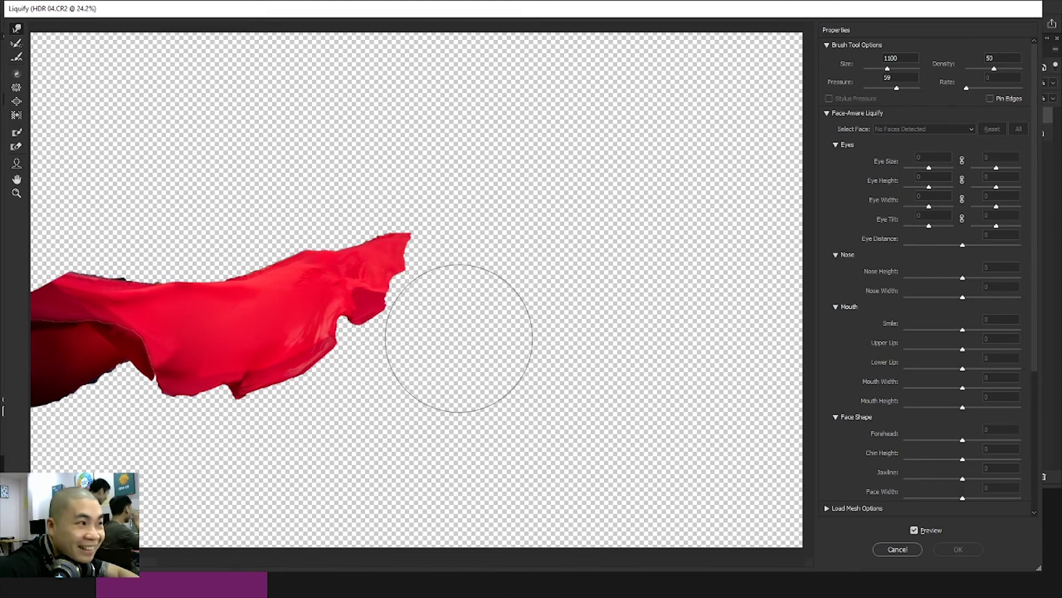
scroll(454, 332, down, 2)
scroll(388, 277, up, 2)
scroll(360, 238, down, 1)
key(bracketleft)
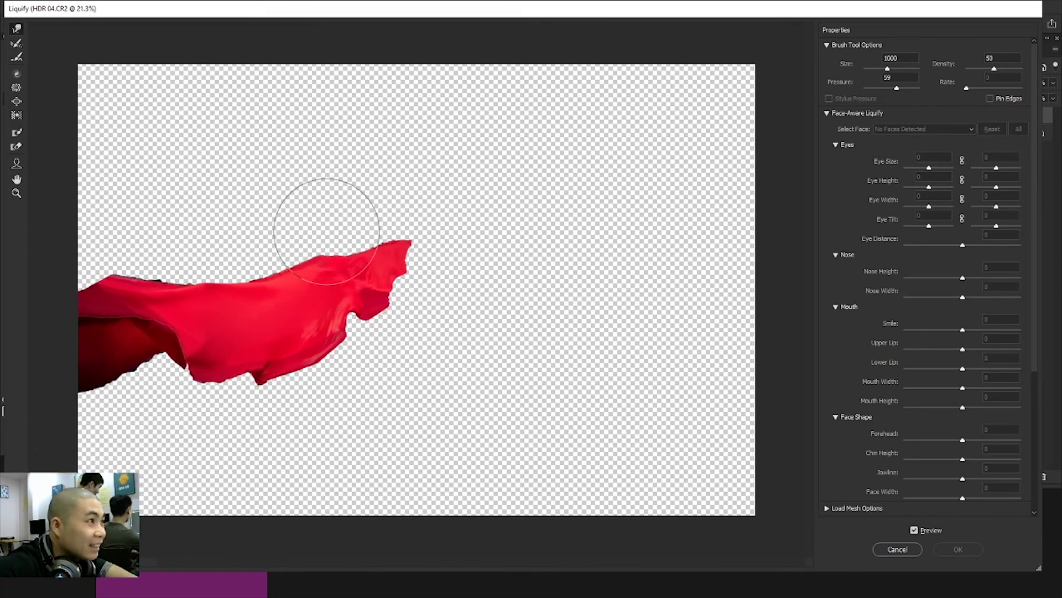
key(bracketleft)
key(bracketleft)
key(bracketleft)
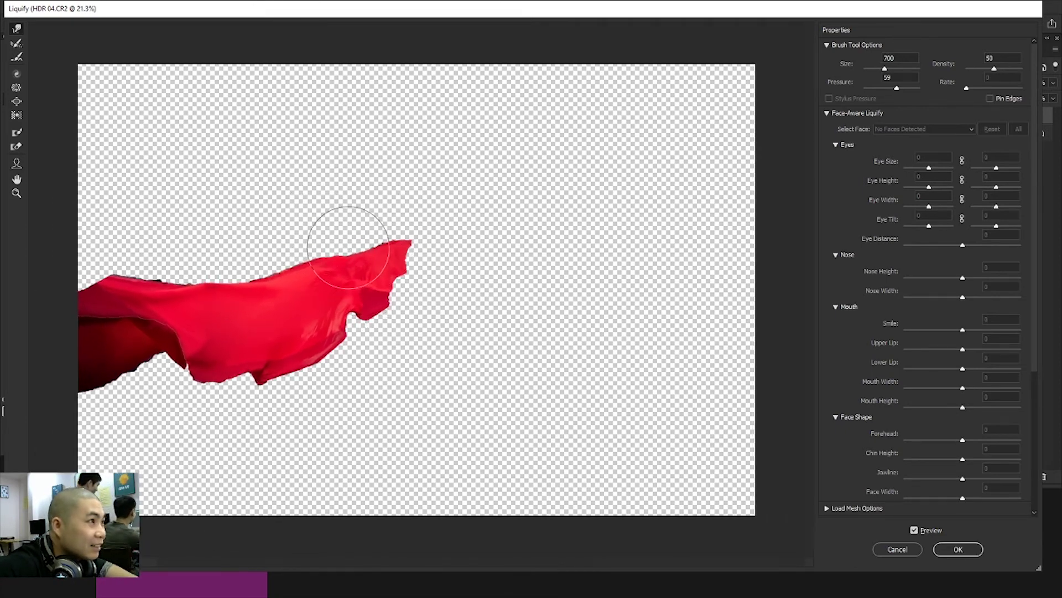
key(bracketright)
drag(360, 237, 330, 244)
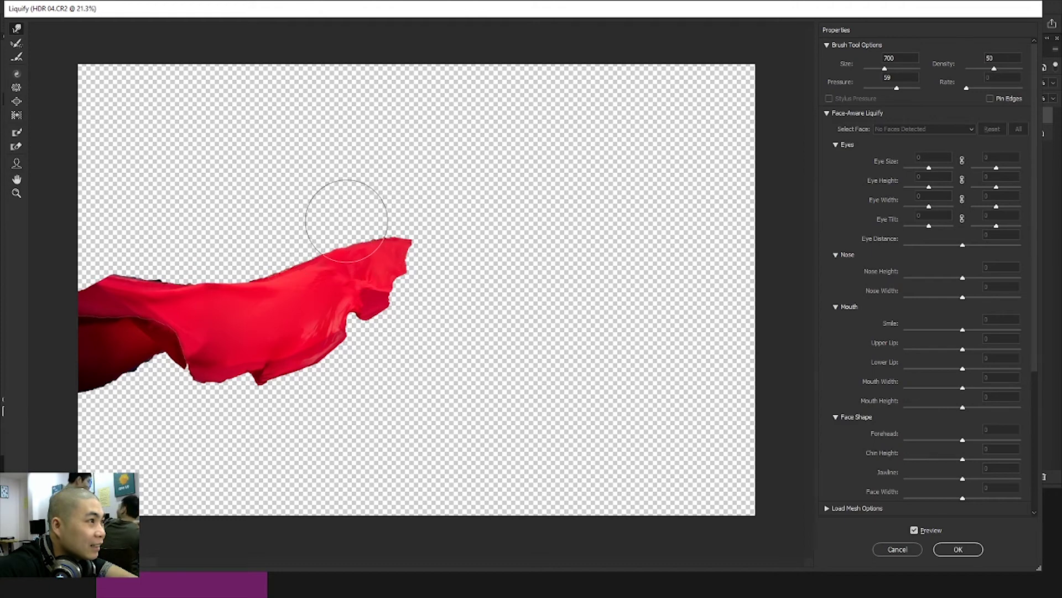
Step: Reshape the fabric's lower-left edge and apply the Liquify warp
key(bracketright)
key(bracketright)
key(bracketleft)
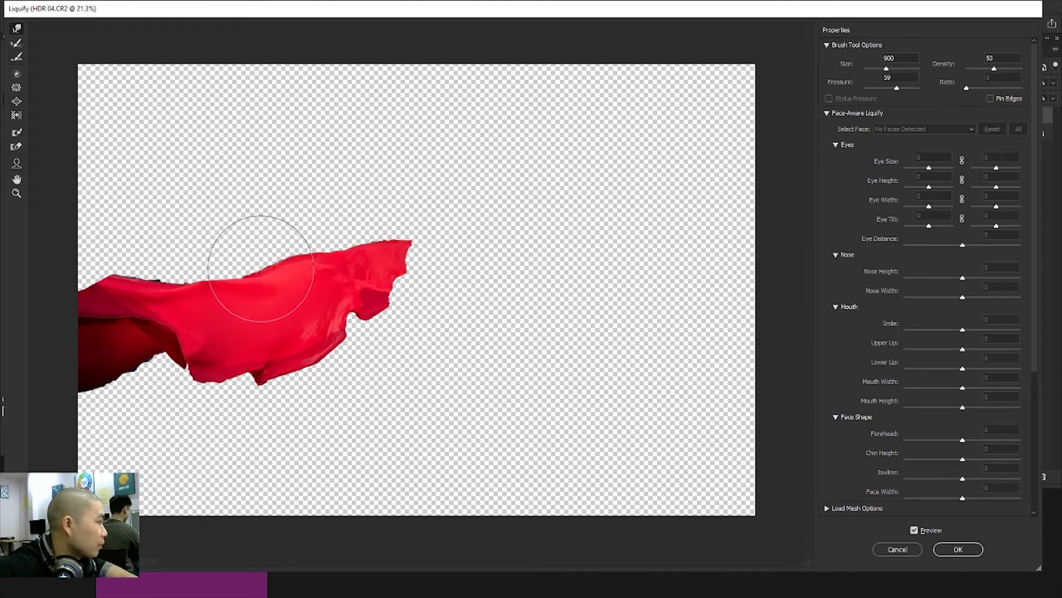
key(bracketleft)
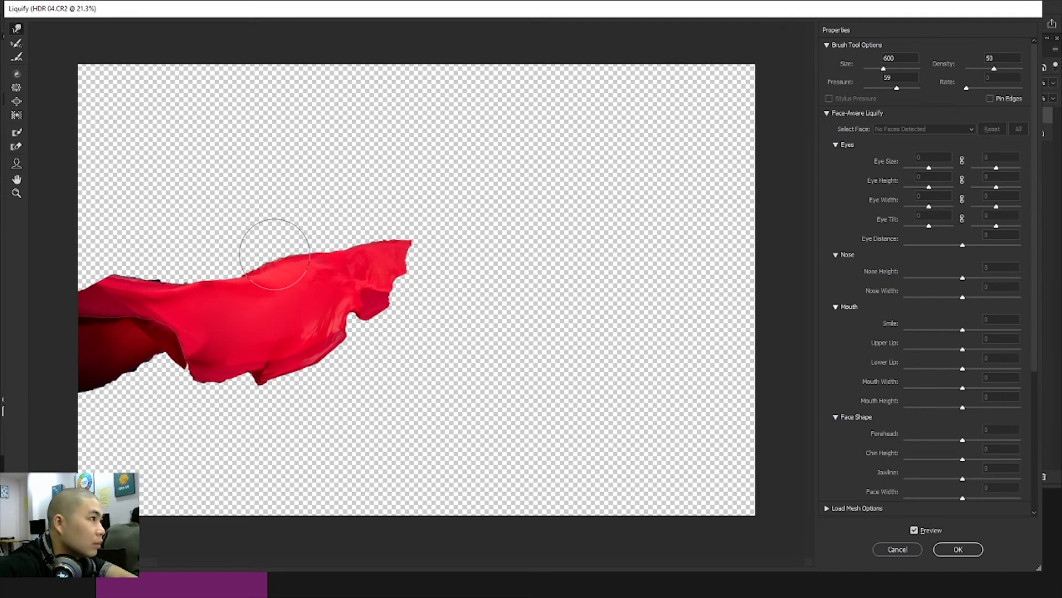
key(bracketright)
key(bracketright)
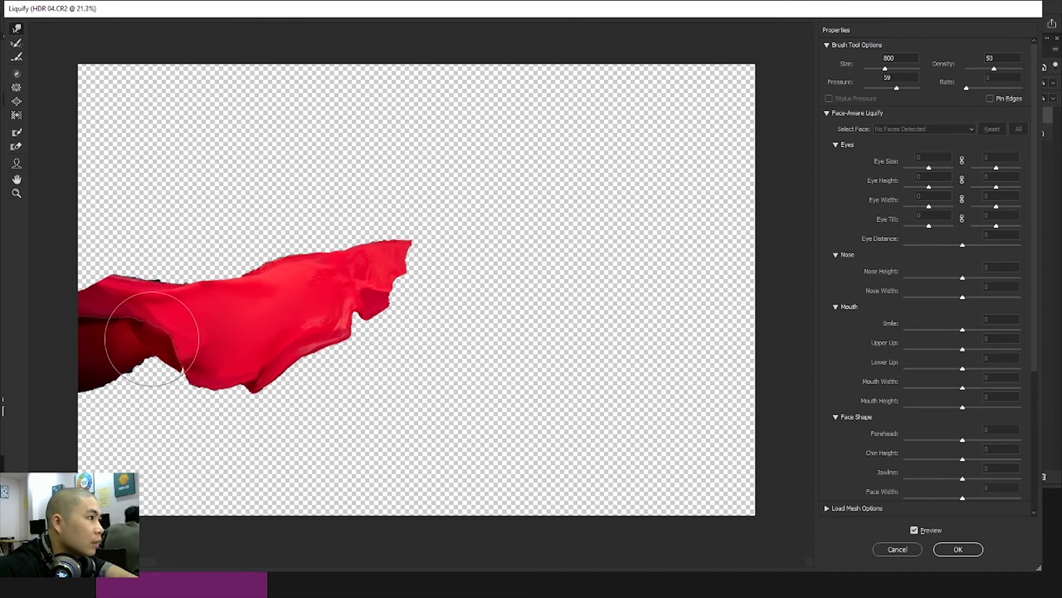
drag(154, 332, 282, 348)
key(bracketleft)
key(bracketleft)
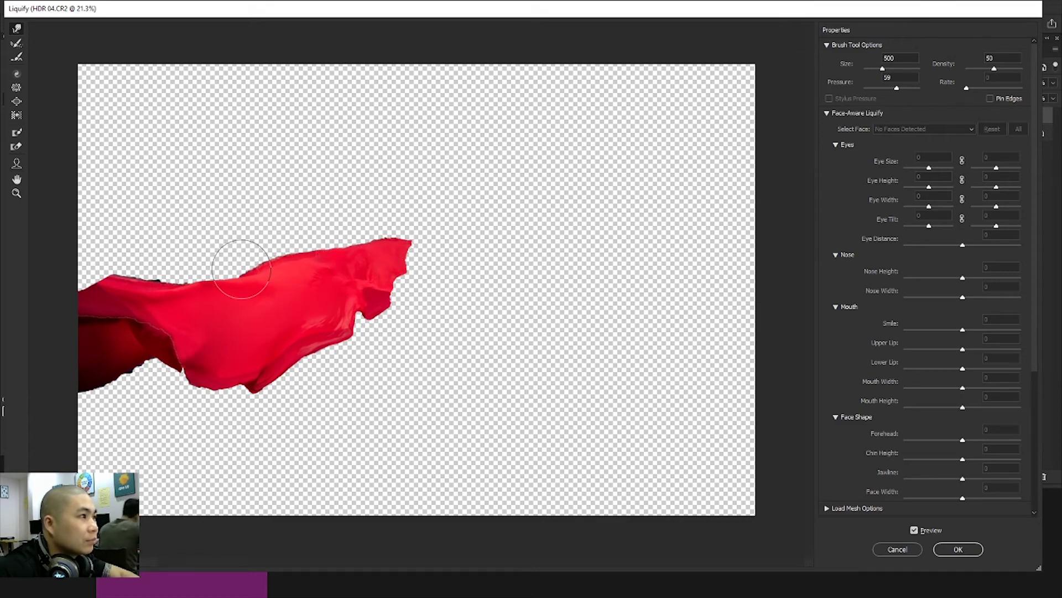
key(Return)
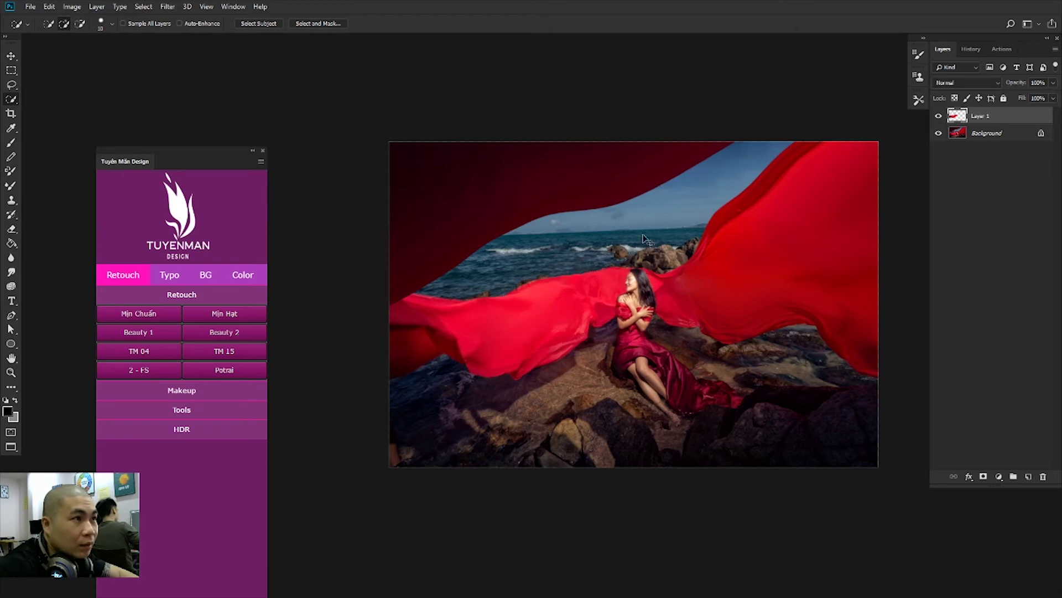
scroll(588, 297, up, 1)
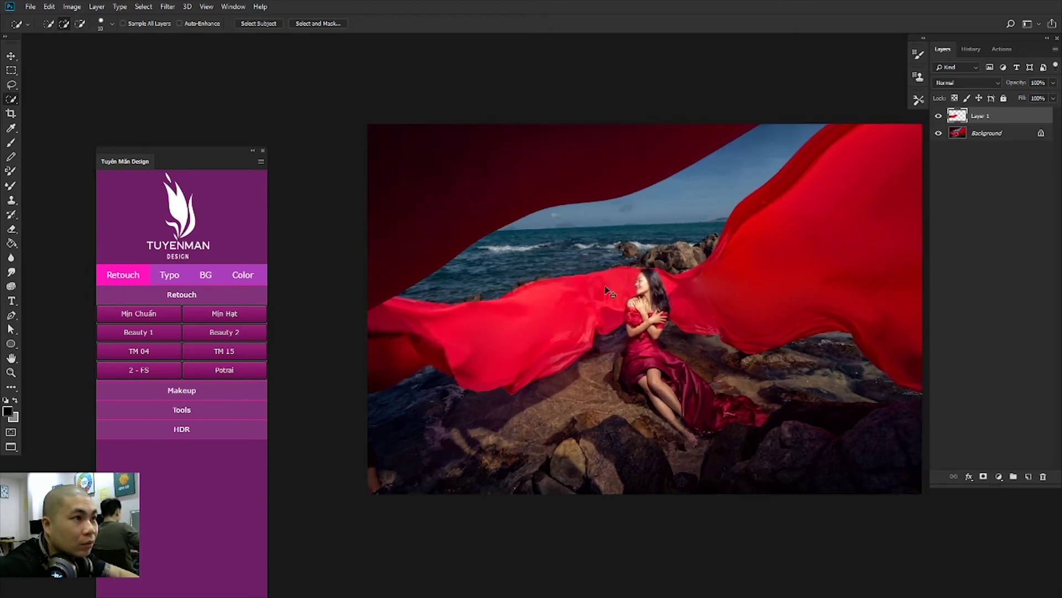
Step: Run a second Liquify Forward Warp on Layer 1, smoothing the upper edge near the tip
key(ctrl+shift+x)
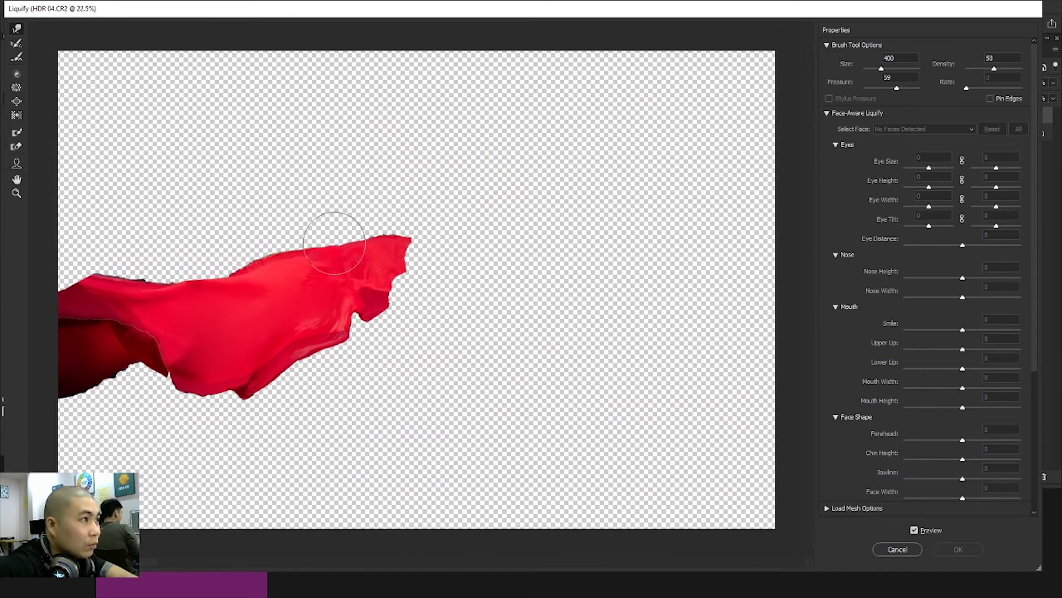
key(bracketleft)
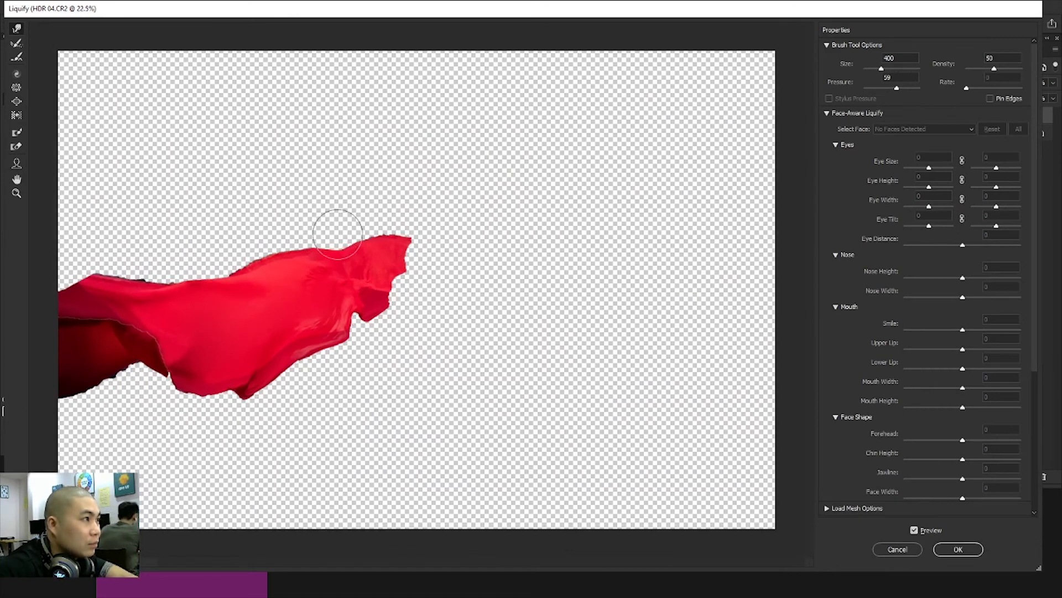
key(bracketright)
key(bracketright)
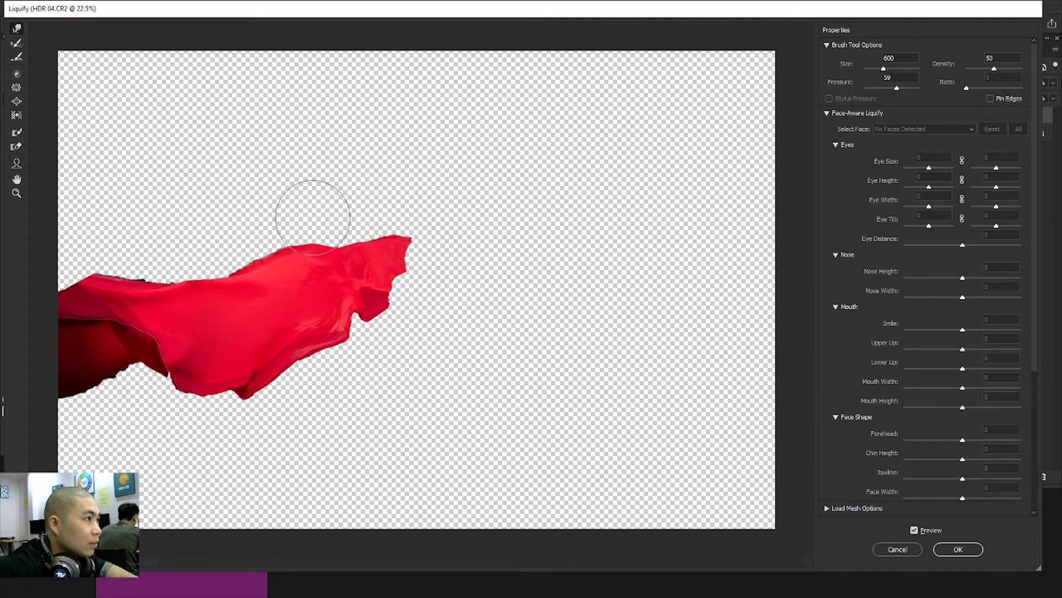
drag(250, 224, 218, 254)
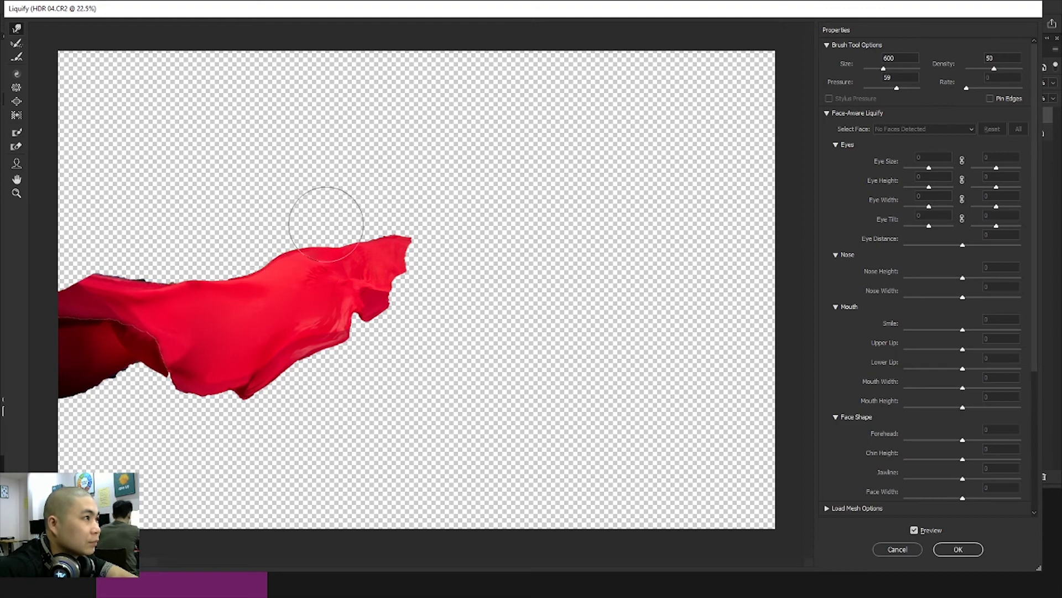
key(bracketright)
key(bracketleft)
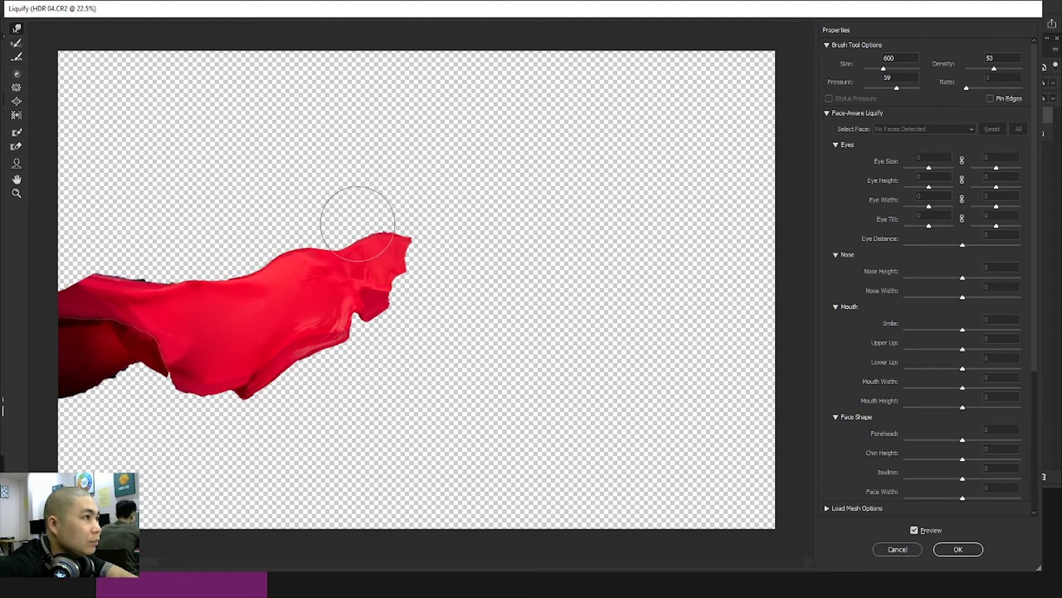
key(bracketleft)
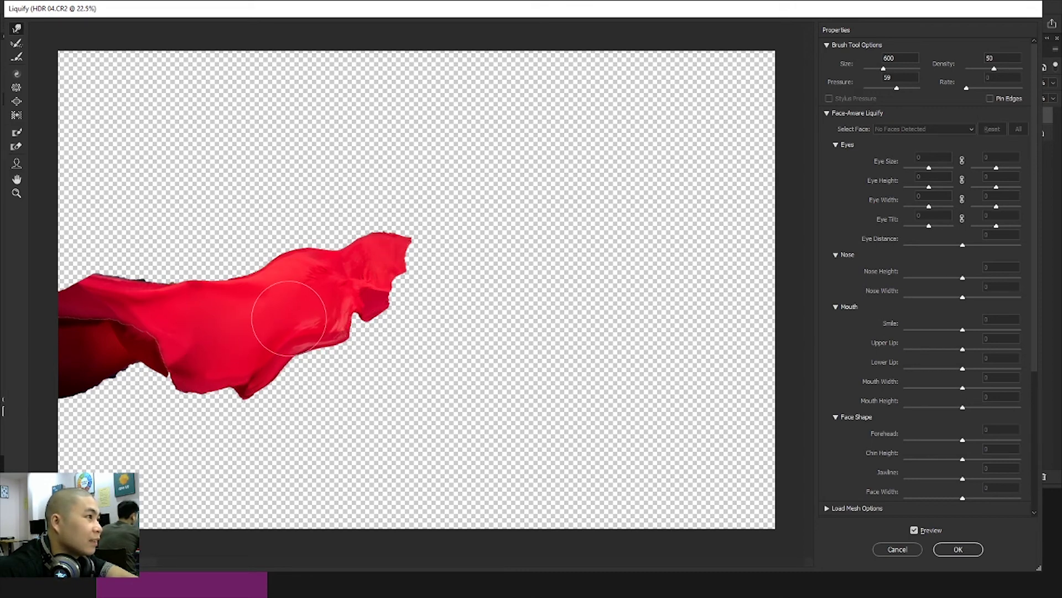
key(Return)
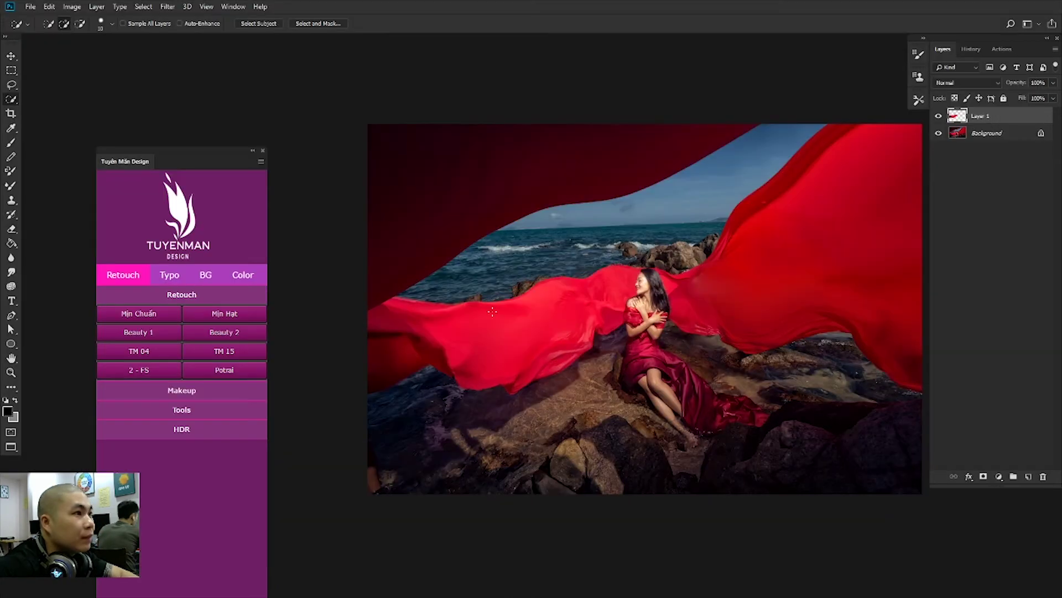
Step: Compare the reshaped fabric with the original, then load Layer 1 as a feathered selection
scroll(666, 304, up, 3)
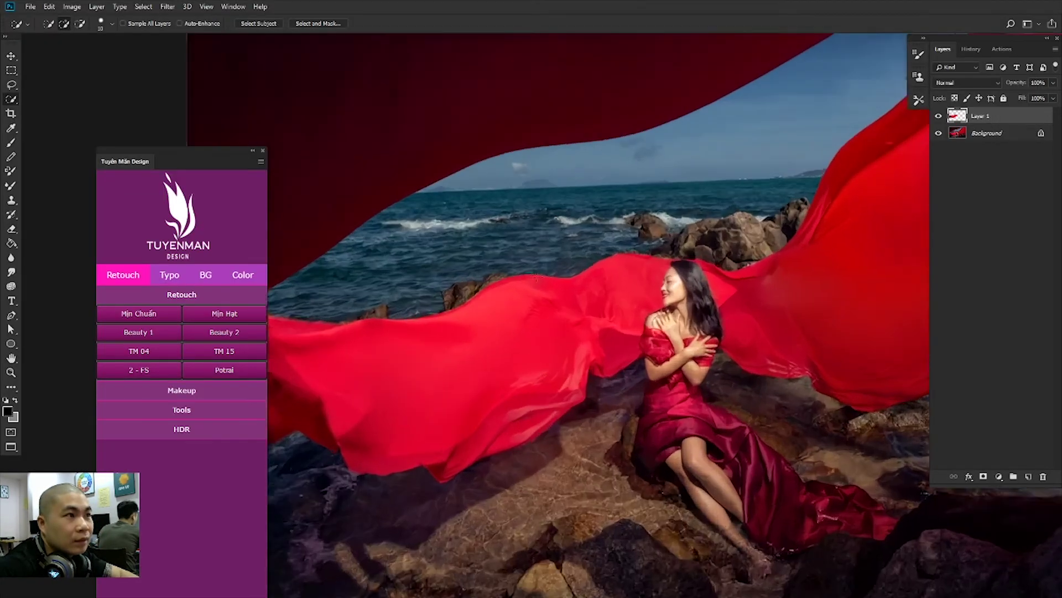
click(939, 116)
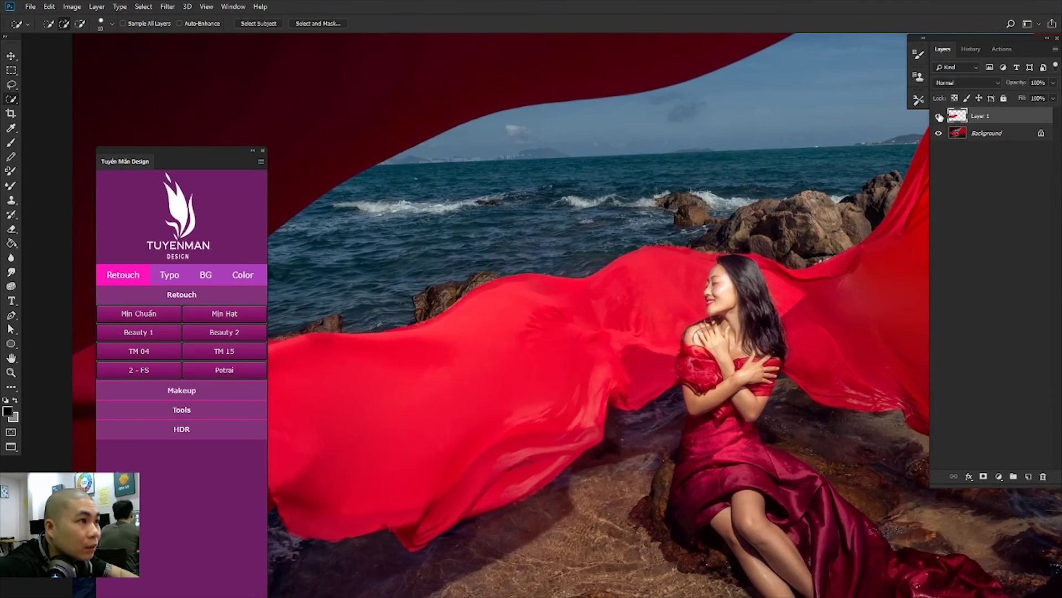
click(939, 116)
click(939, 117)
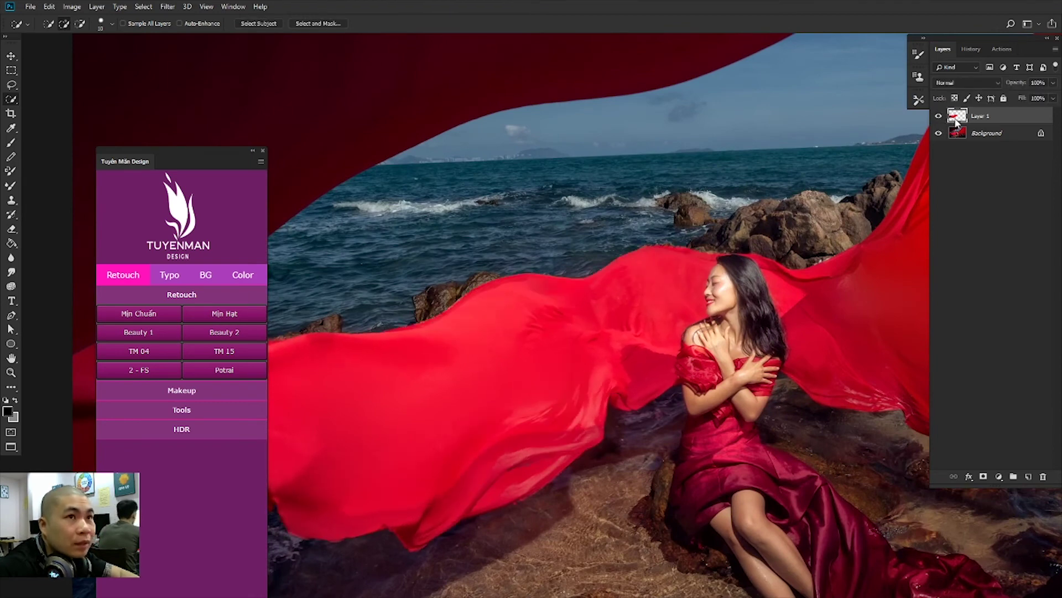
ctrl+click(956, 118)
key(shift+F6)
key(Return)
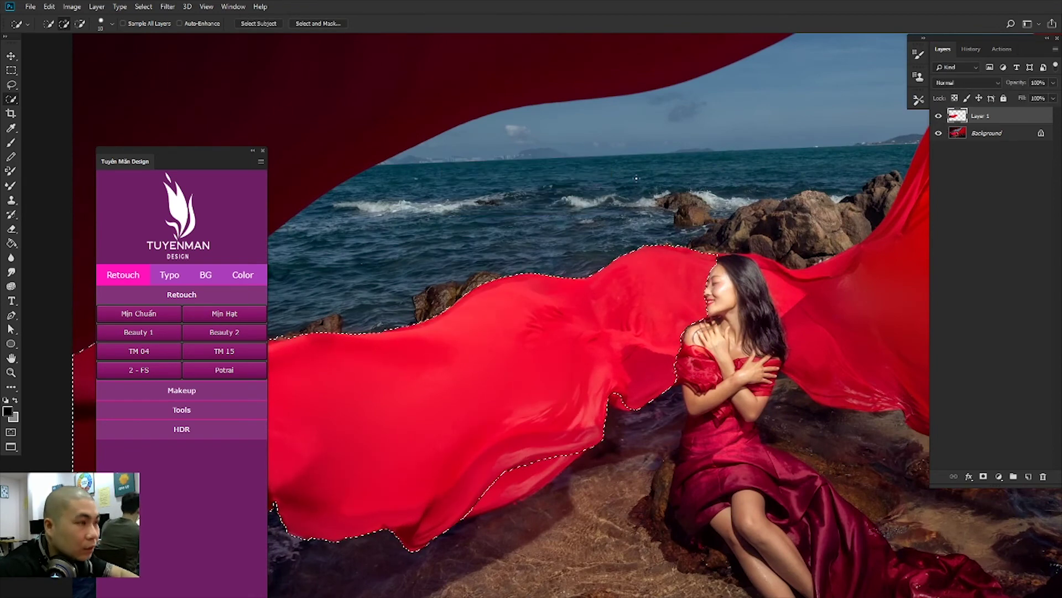
Step: Blend the fabric's middle and upper-left edges into solid red with the Mixer Brush
click(13, 187)
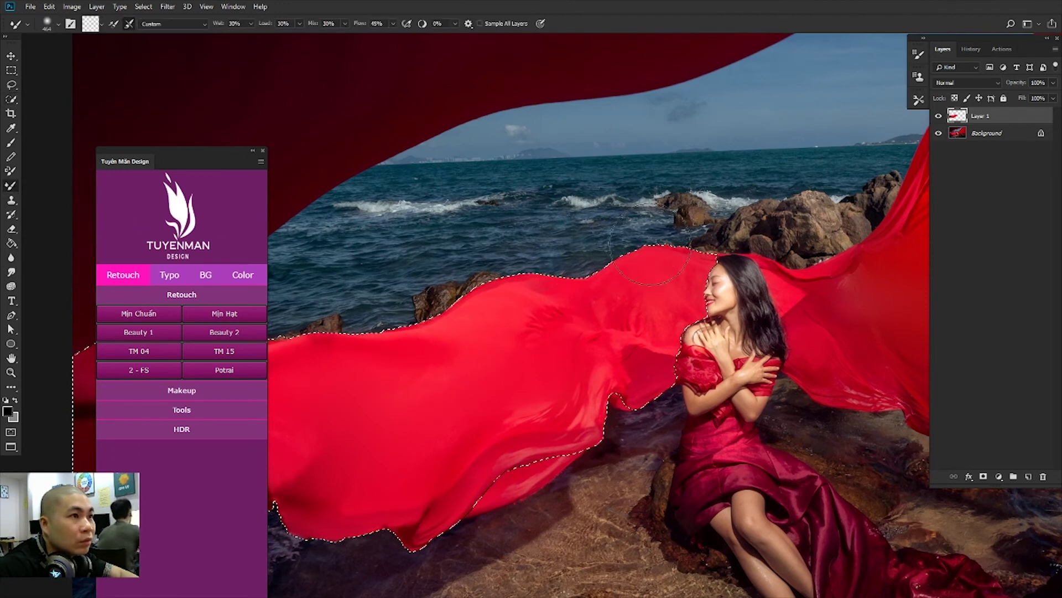
drag(593, 320, 553, 309)
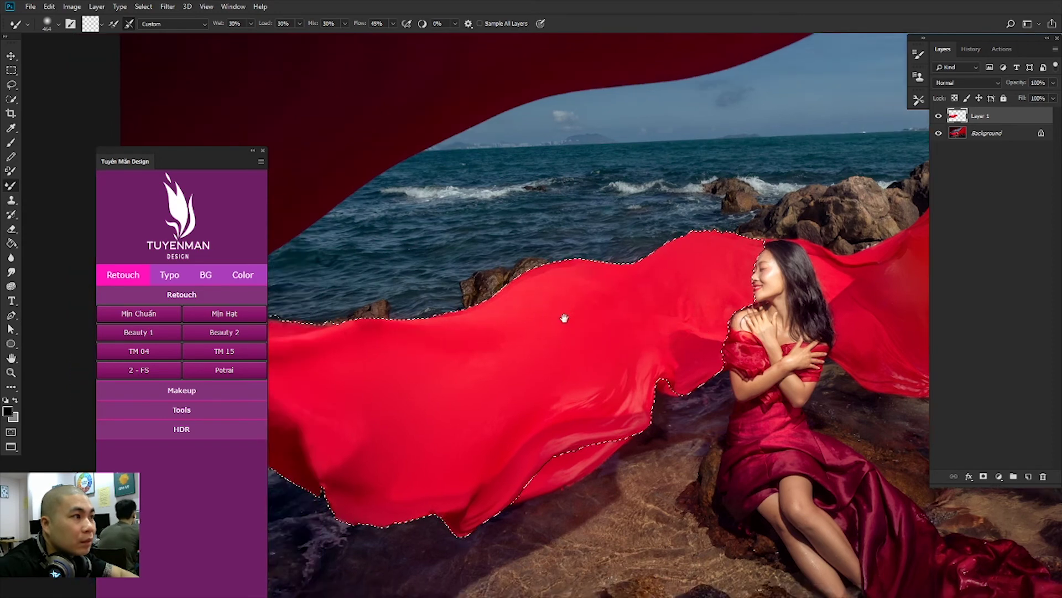
drag(404, 328, 541, 289)
drag(359, 287, 399, 261)
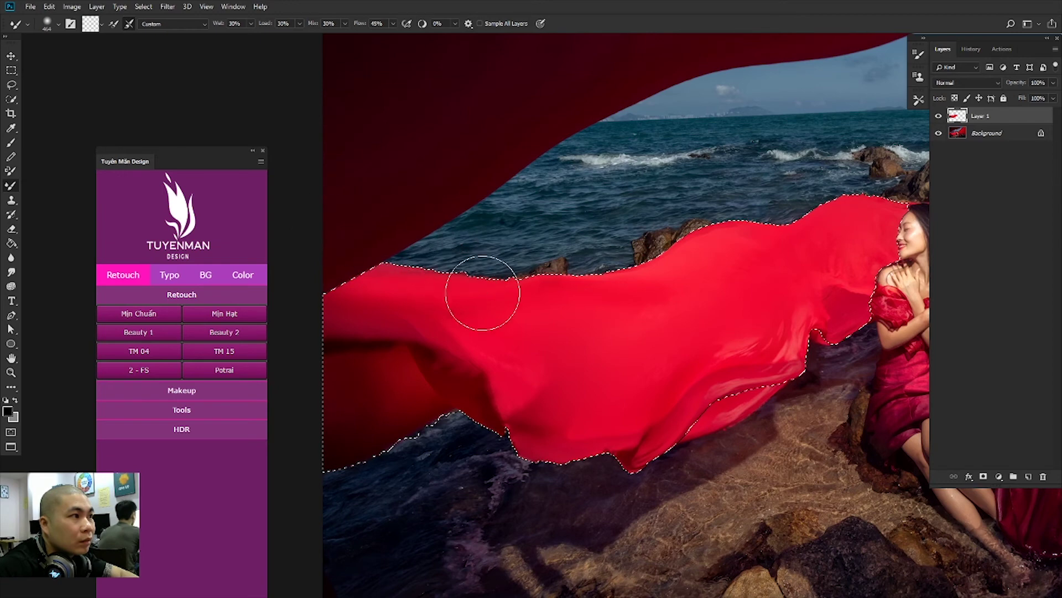
drag(706, 312, 565, 222)
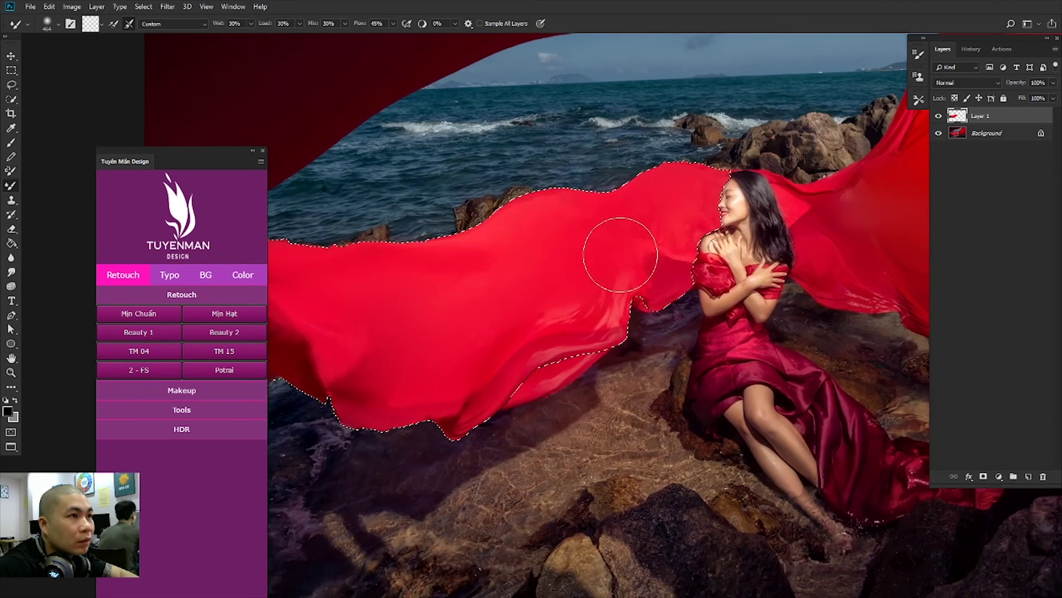
drag(534, 297, 611, 279)
scroll(589, 289, down, 2)
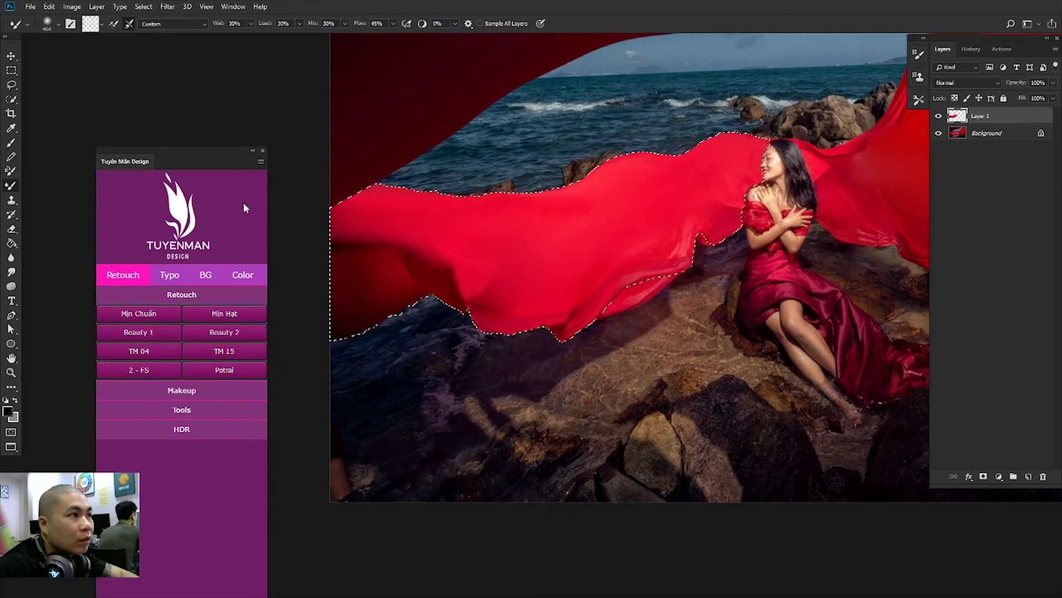
Step: Clear the fabric selection and zoom out to see the whole photo
key(ctrl+d)
scroll(459, 238, down, 2)
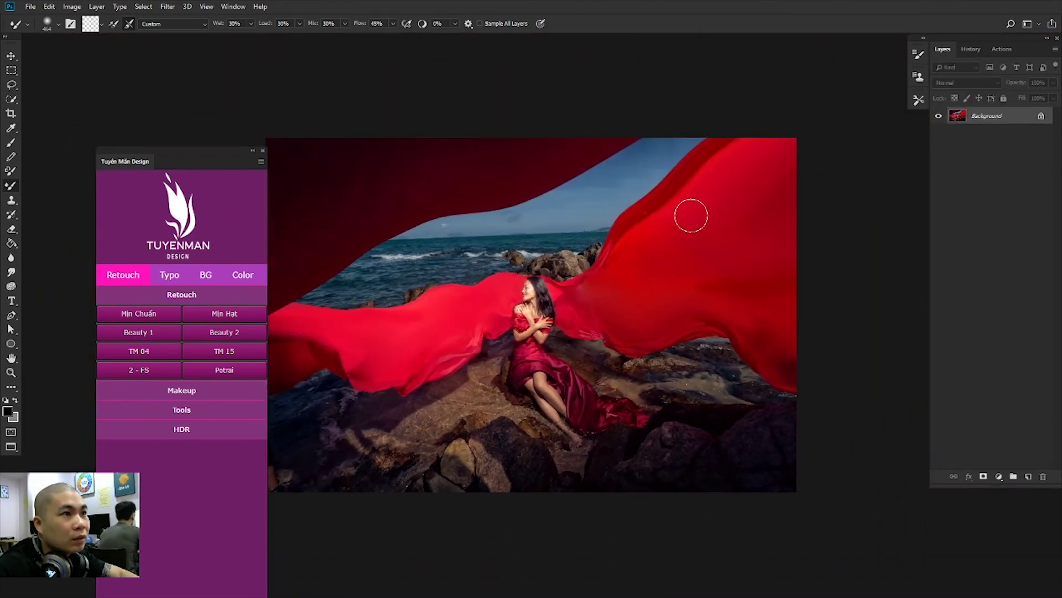
right_click(676, 218)
key(Return)
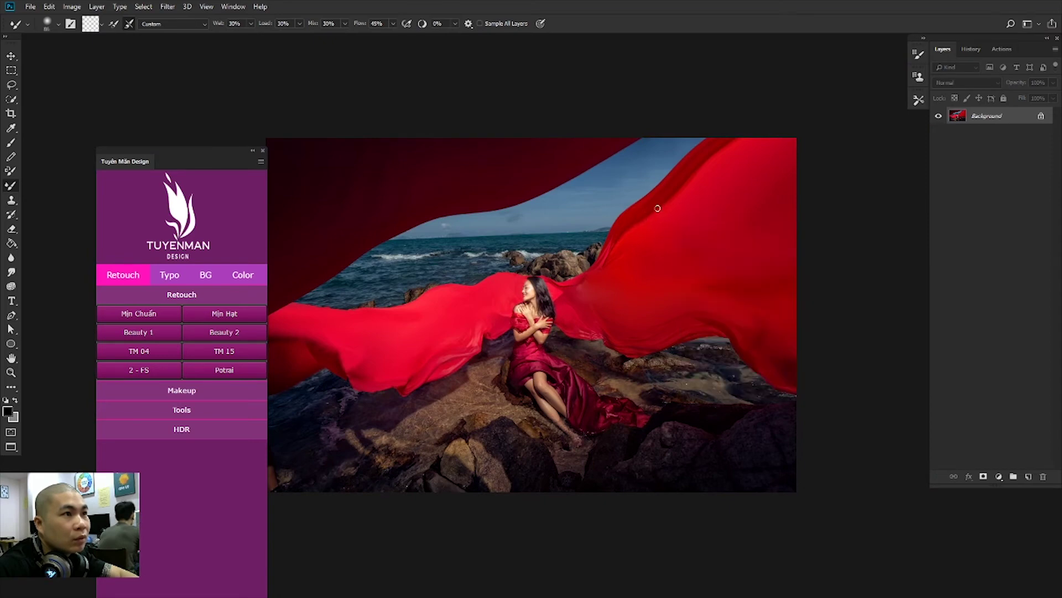
scroll(604, 235, down, 1)
right_click(576, 242)
key(Return)
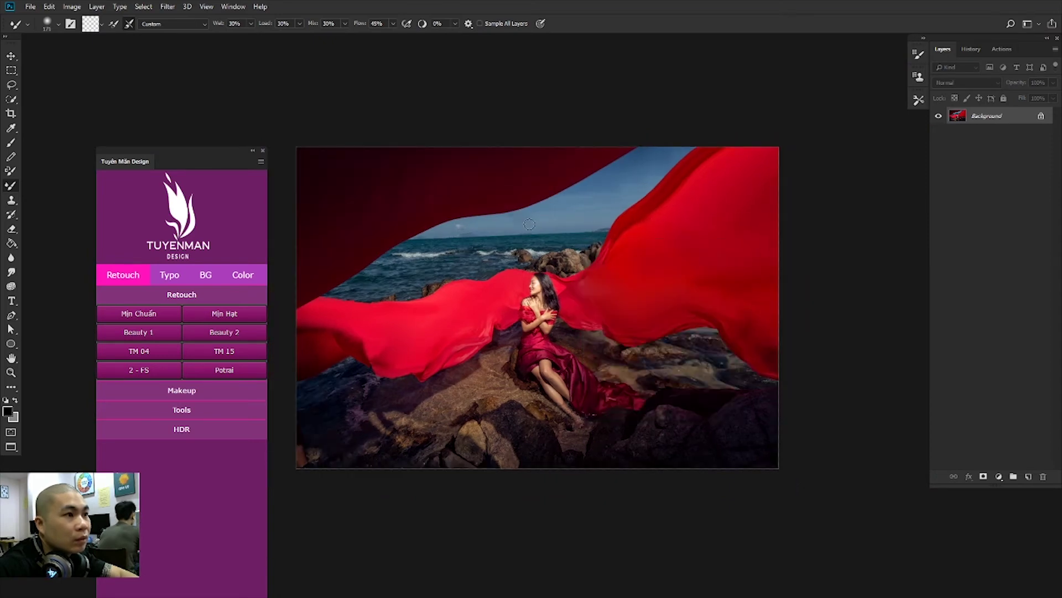
scroll(576, 238, down, 1)
scroll(576, 238, down, 1)
Step: Stretch the lower rocks downward using a rectangular selection and Free Transform
key(m)
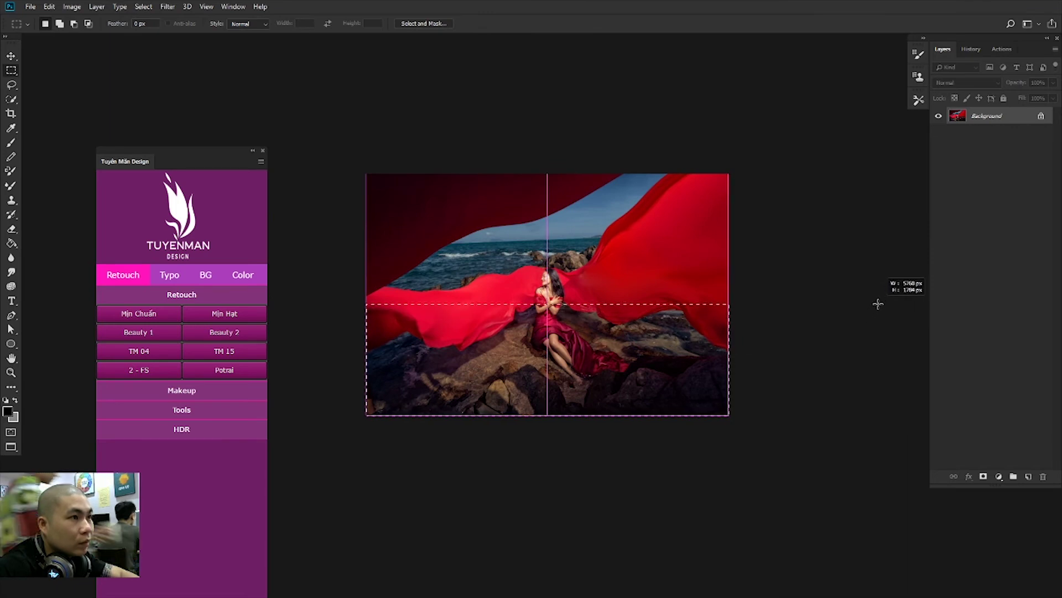
drag(877, 304, 354, 437)
key(ctrl+t)
drag(548, 415, 548, 428)
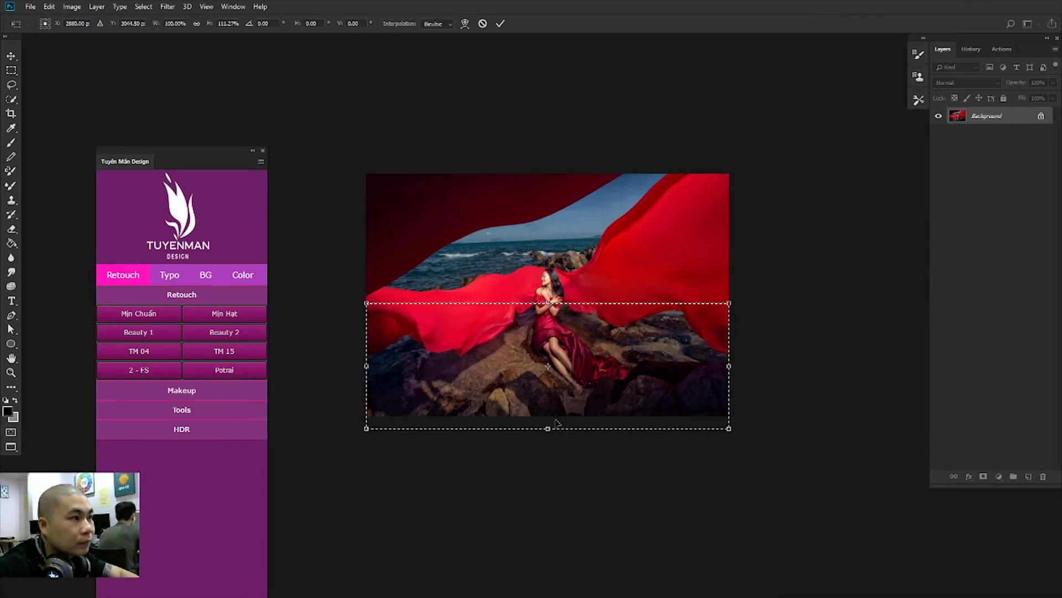
key(Return)
Step: Stretch the left strip of the photo outward and deselect
mouse_move(362, 169)
mouse_down()
mouse_move(450, 487)
mouse_move(473, 487)
mouse_up()
key(ctrl+t)
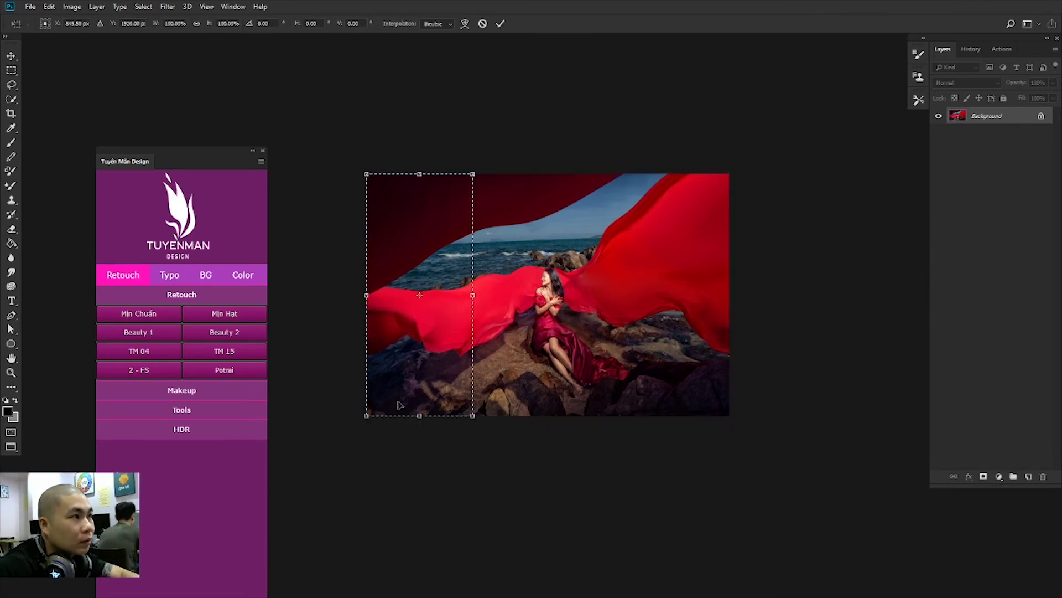
drag(367, 295, 346, 295)
key(Return)
key(ctrl+d)
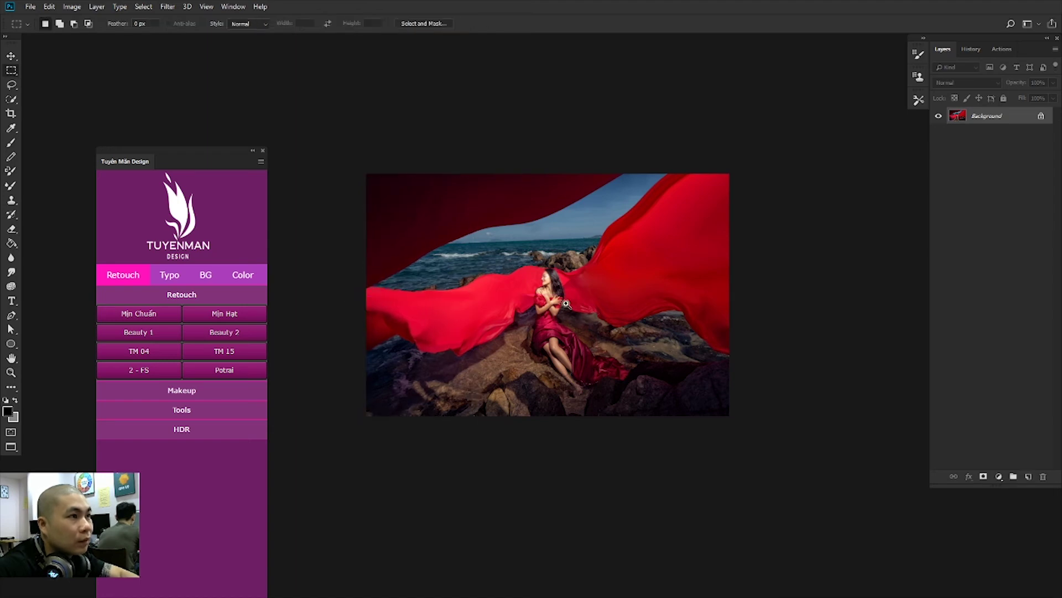
Step: Fit the photo on screen and duplicate it onto a new layer
right_click(592, 308)
click(602, 314)
key(ctrl+minus)
key(ctrl+minus)
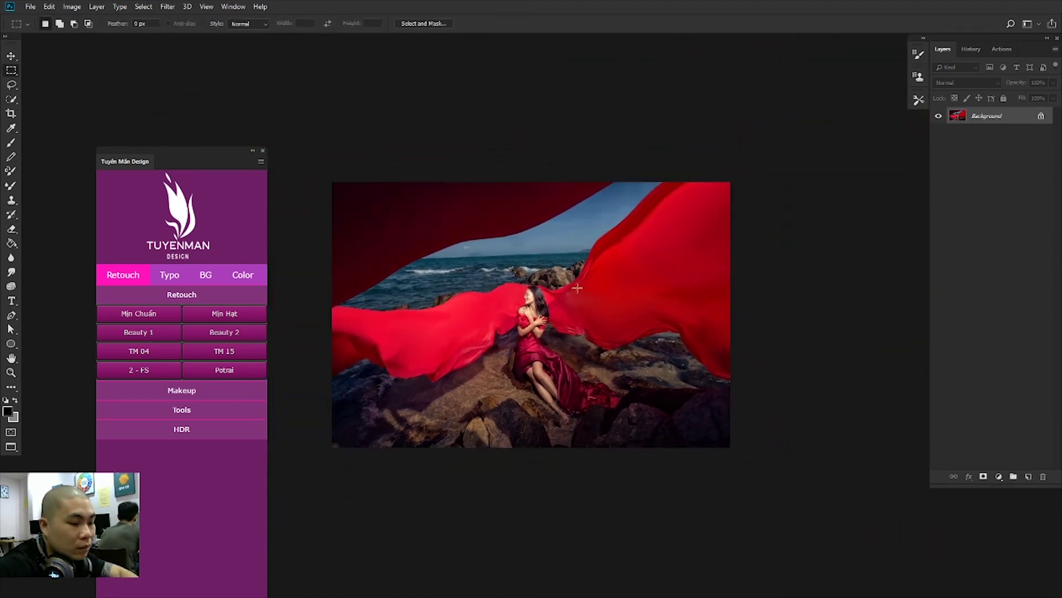
key(ctrl+j)
Step: Deepen Layer 1's reds with Selective Color: Cyan +18, Magenta +9, Black +43
key(alt+i)
key(a)
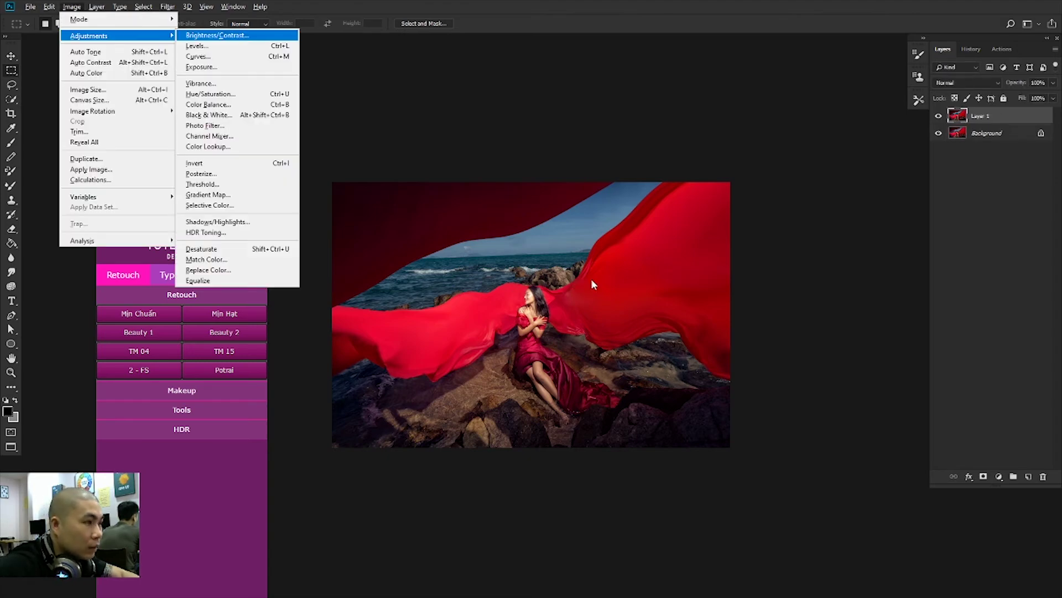
key(s)
click(930, 466)
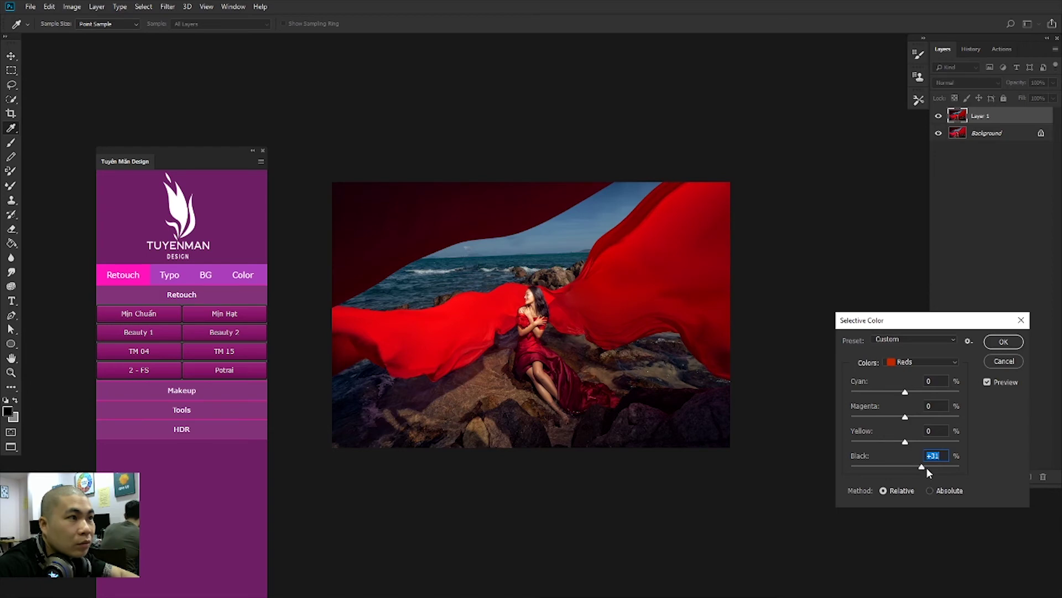
drag(902, 390, 930, 393)
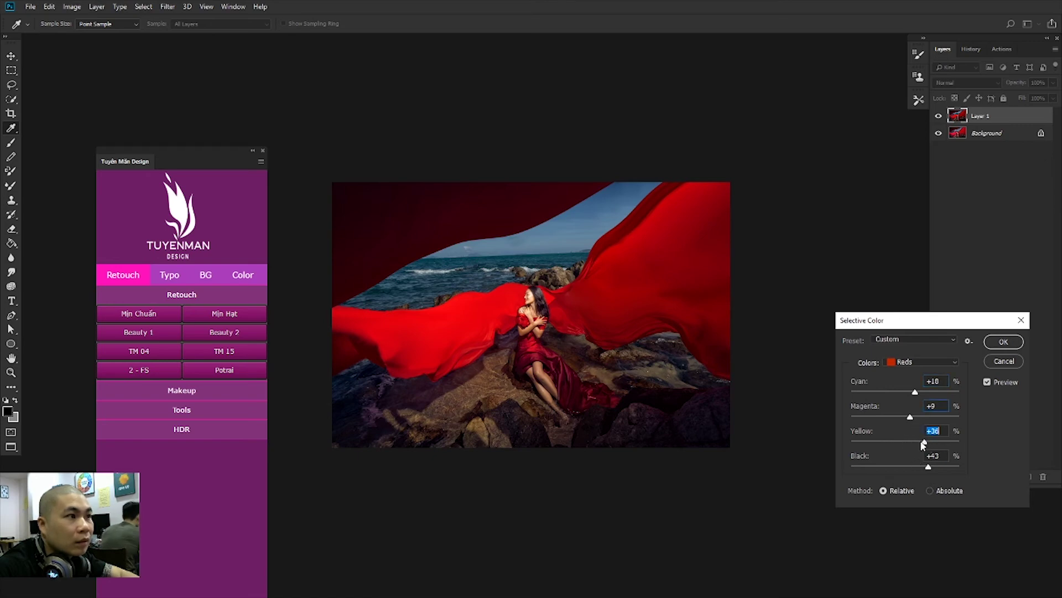
key(Return)
key(m)
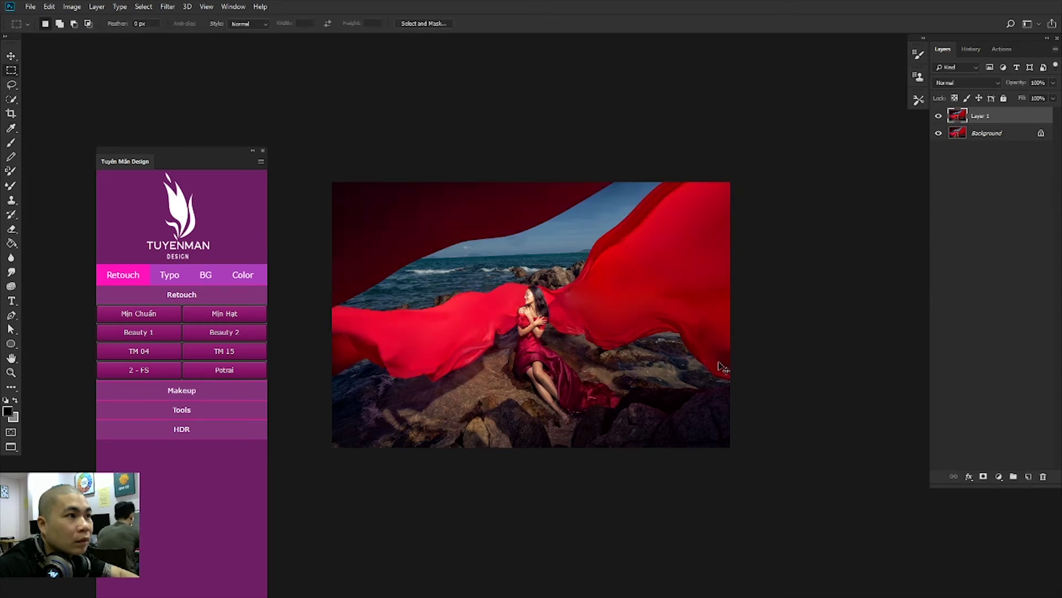
scroll(526, 308, up, 2)
scroll(526, 307, up, 2)
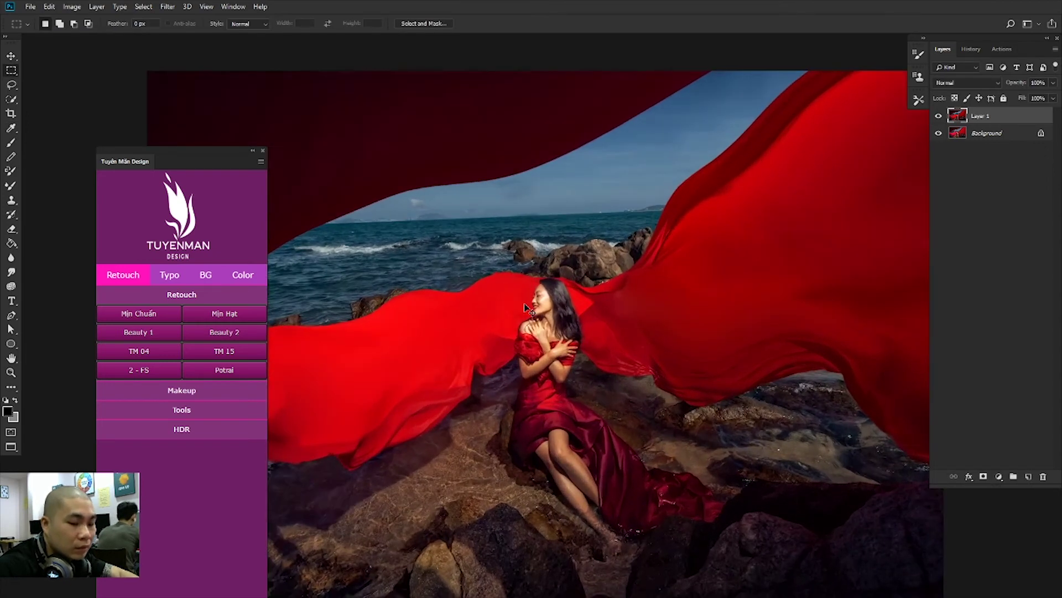
Step: Merge Layer 1 into the Background, then Liquify the fabric inside an elliptical selection
scroll(524, 304, down, 4)
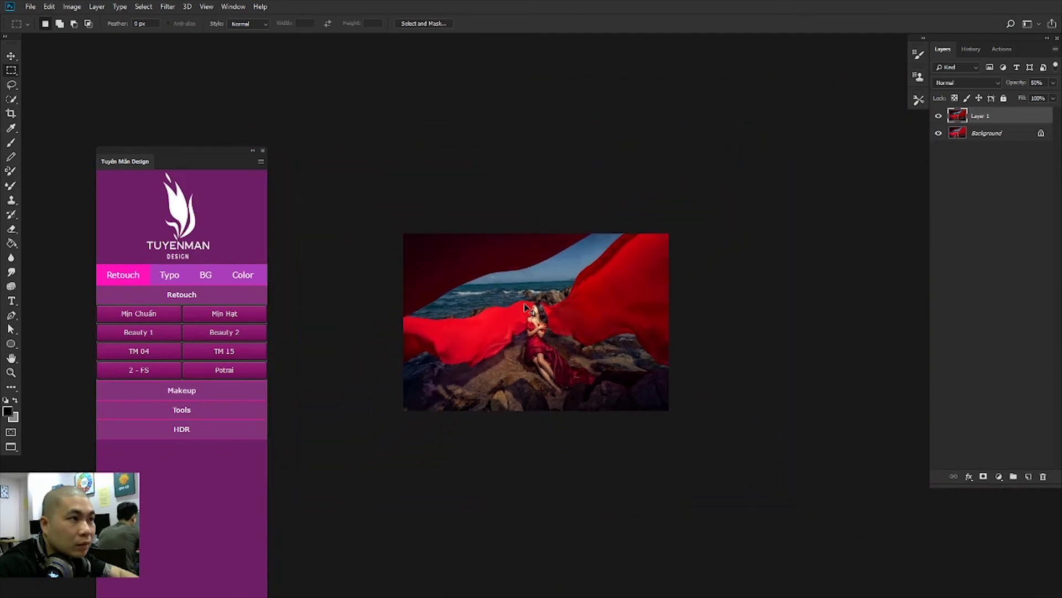
key(ctrl+e)
drag(421, 244, 698, 418)
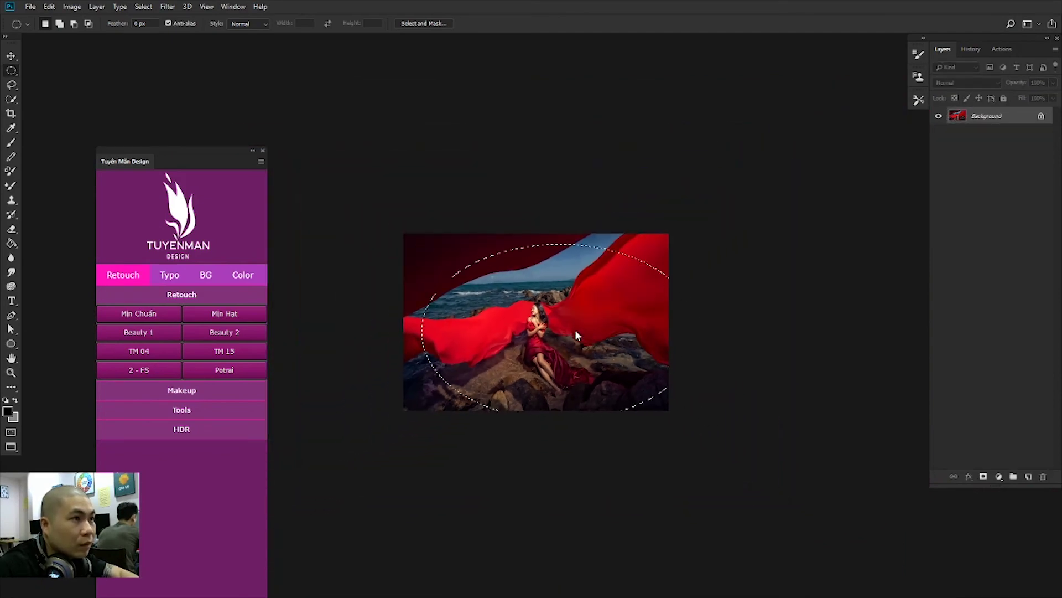
key(shift+ctrl+x)
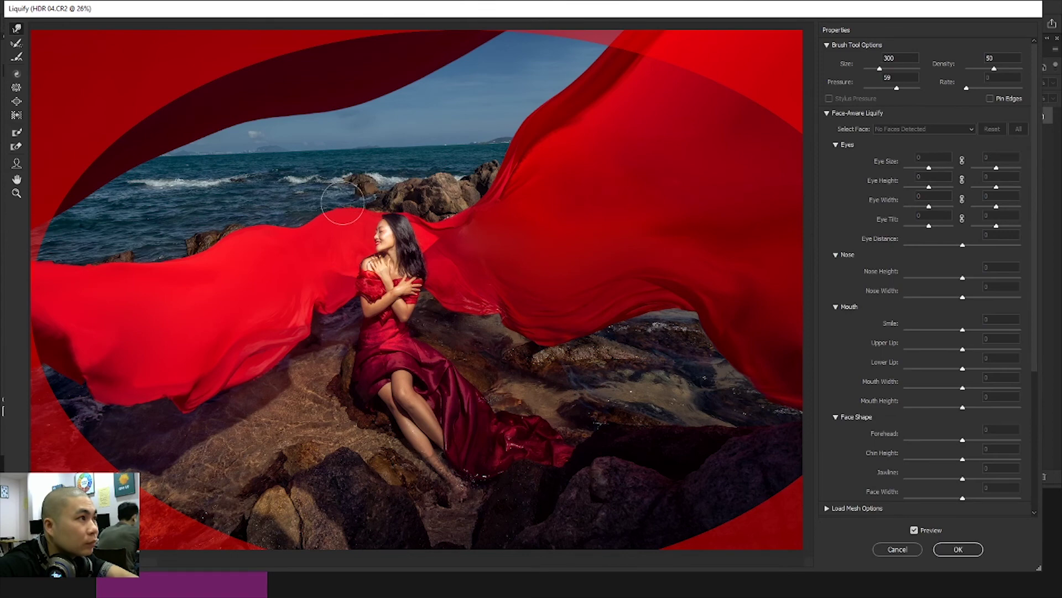
key(Return)
scroll(480, 316, up, 3)
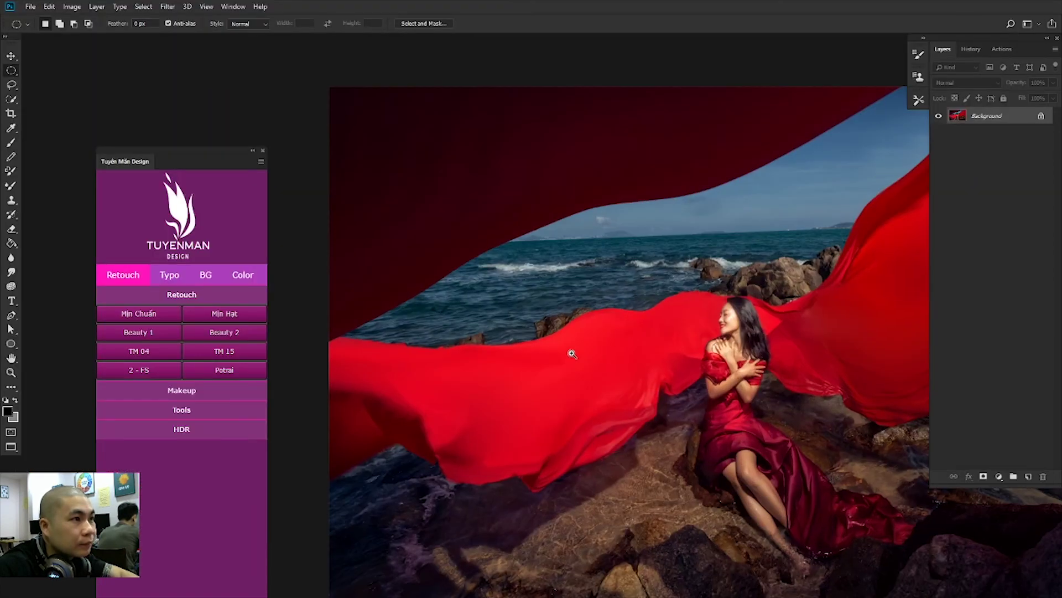
right_click(672, 385)
click(700, 390)
scroll(703, 391, down, 2)
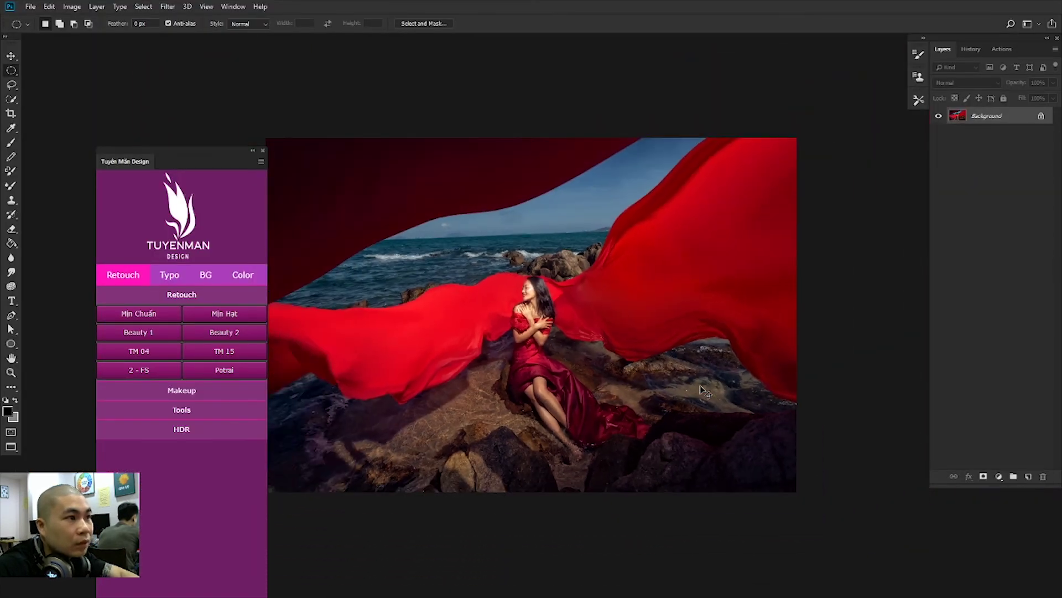
scroll(701, 385, down, 2)
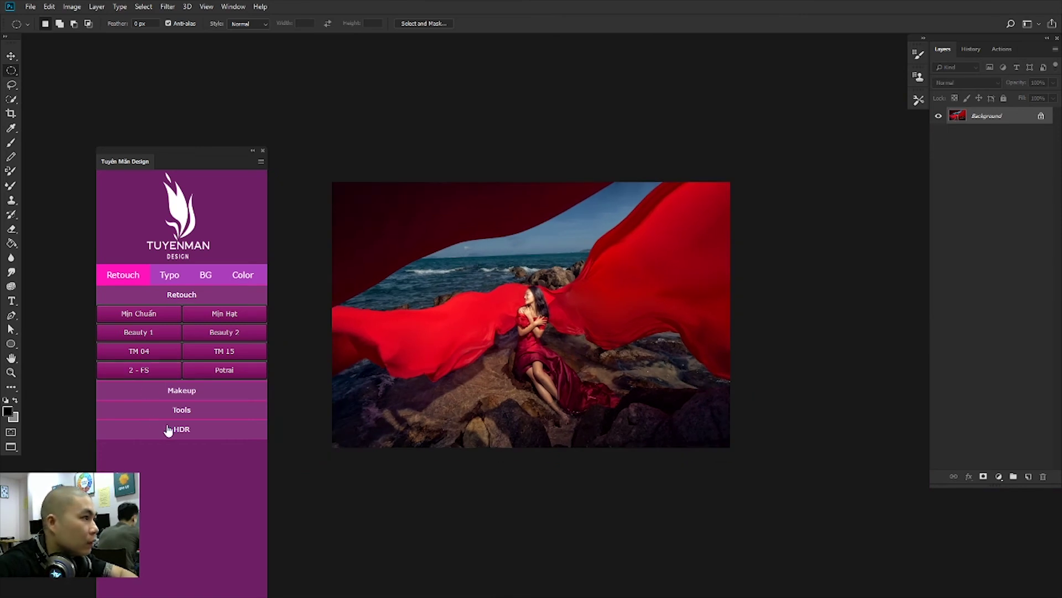
Step: Add the HDR Glow layer from the HDR actions and lower its opacity
click(186, 431)
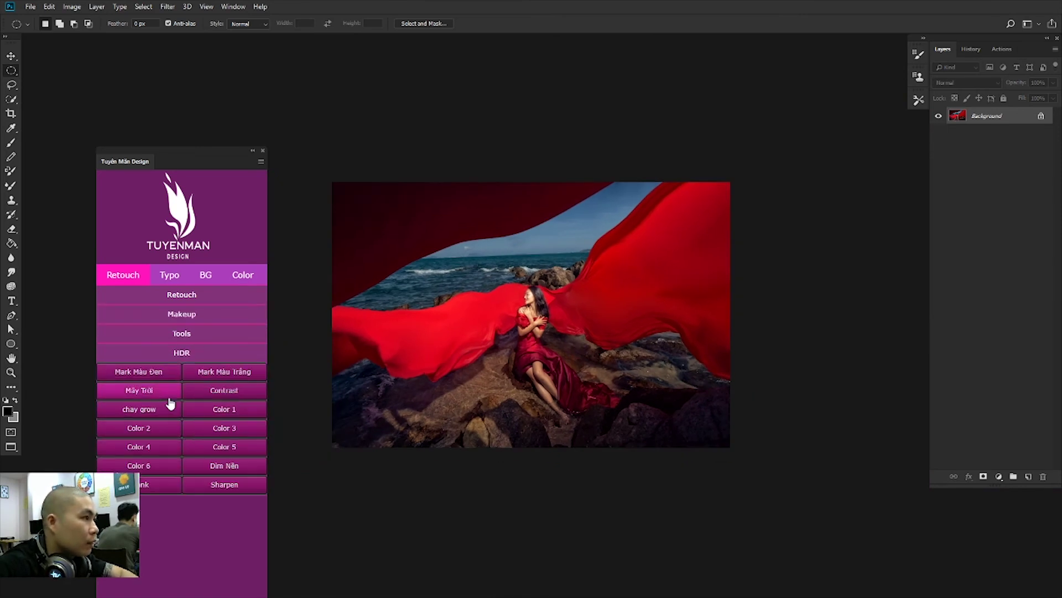
click(171, 409)
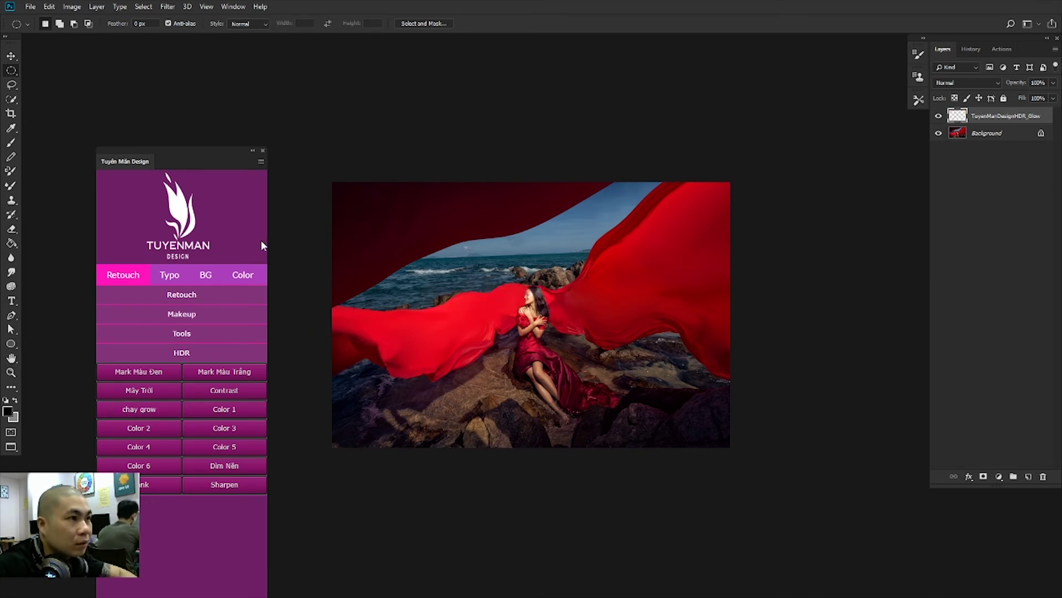
key(ctrl+plus)
key(v)
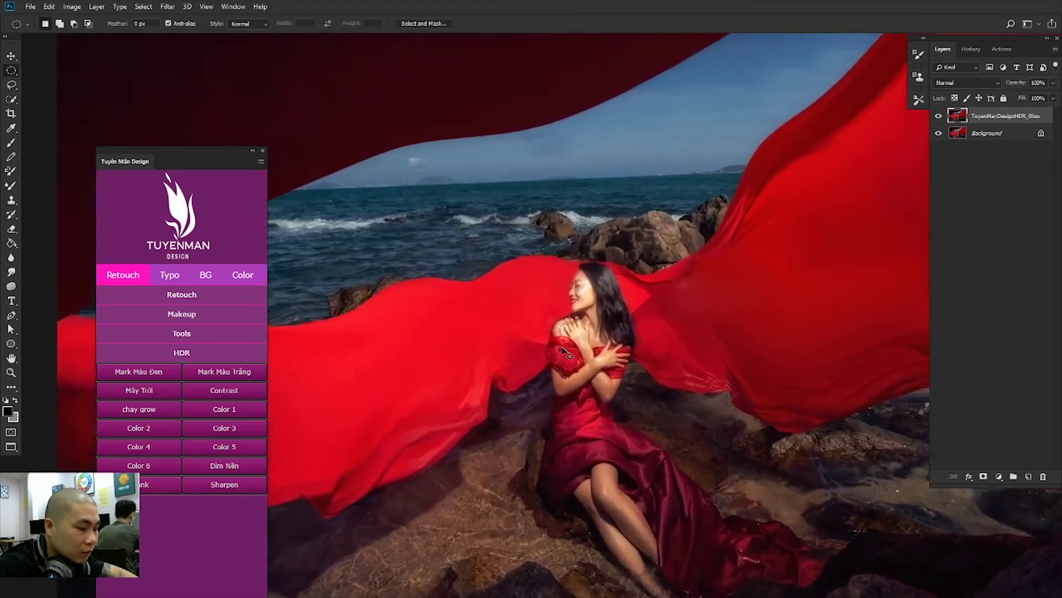
key(shift+v)
key(2)
key(ctrl+minus)
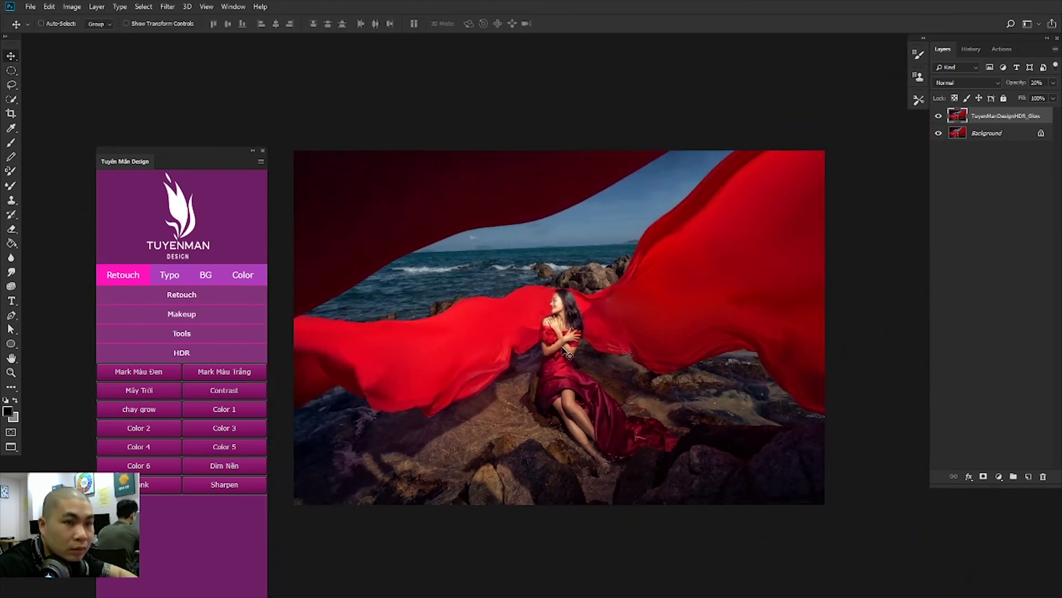
key(ctrl+plus)
Step: Erase the glow from the sky and sea at 50% strength, then merge it down
key(e)
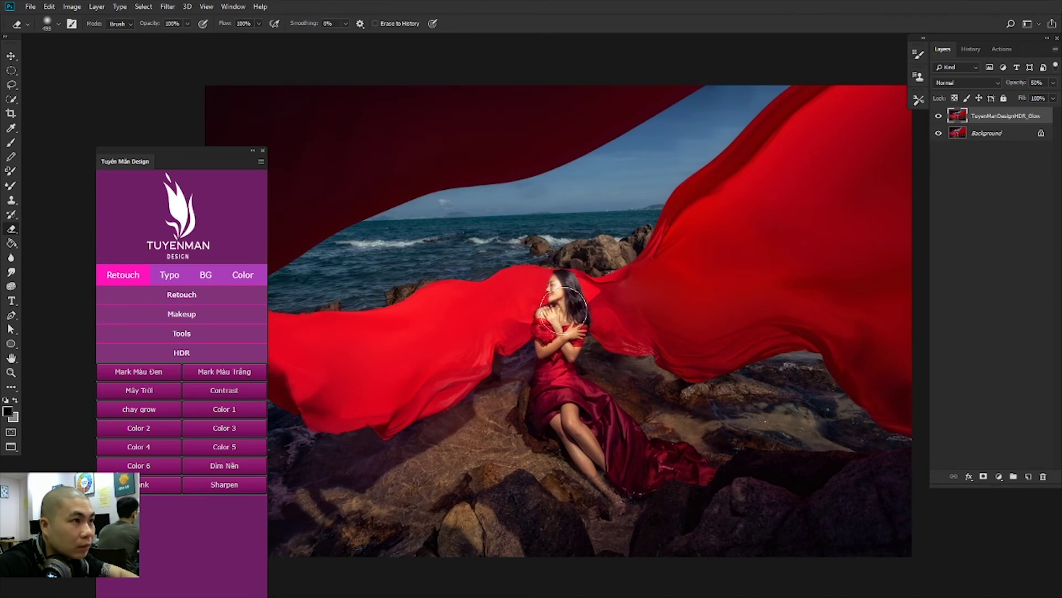
key(ctrl+minus)
key(5)
key(ctrl+minus)
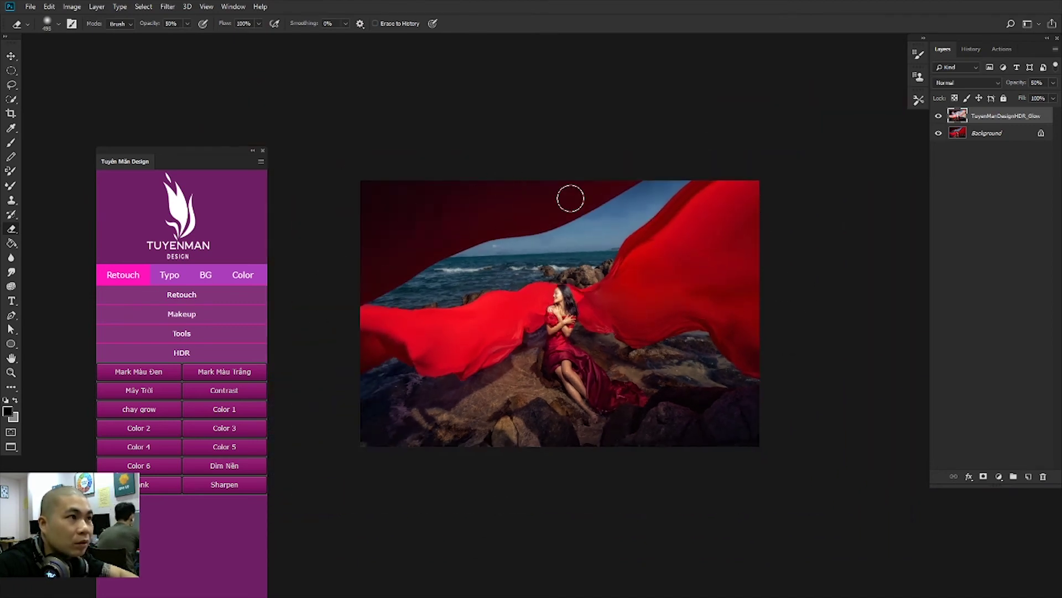
drag(569, 194, 509, 264)
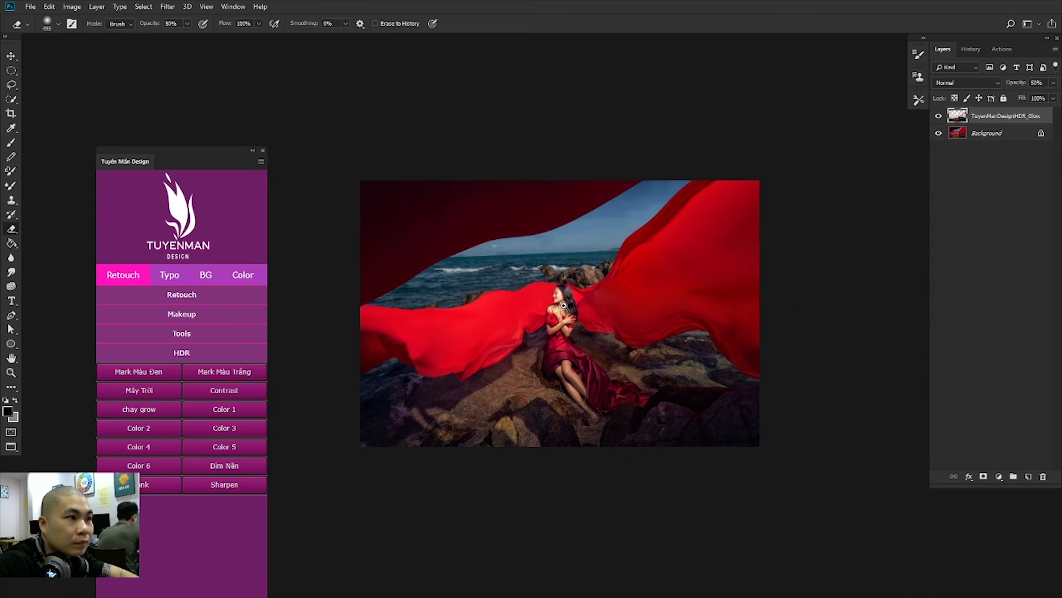
scroll(564, 306, up, 2)
scroll(598, 307, up, 1)
key(ctrl+e)
scroll(626, 310, down, 2)
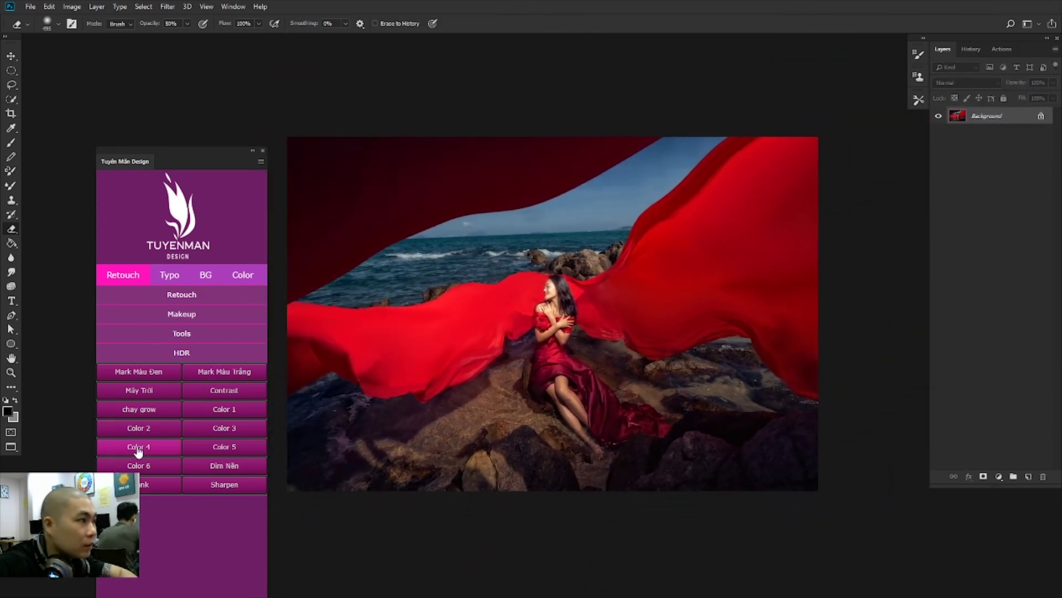
Step: Run the Màu Background action and set its tint fill to a dark blue
click(144, 334)
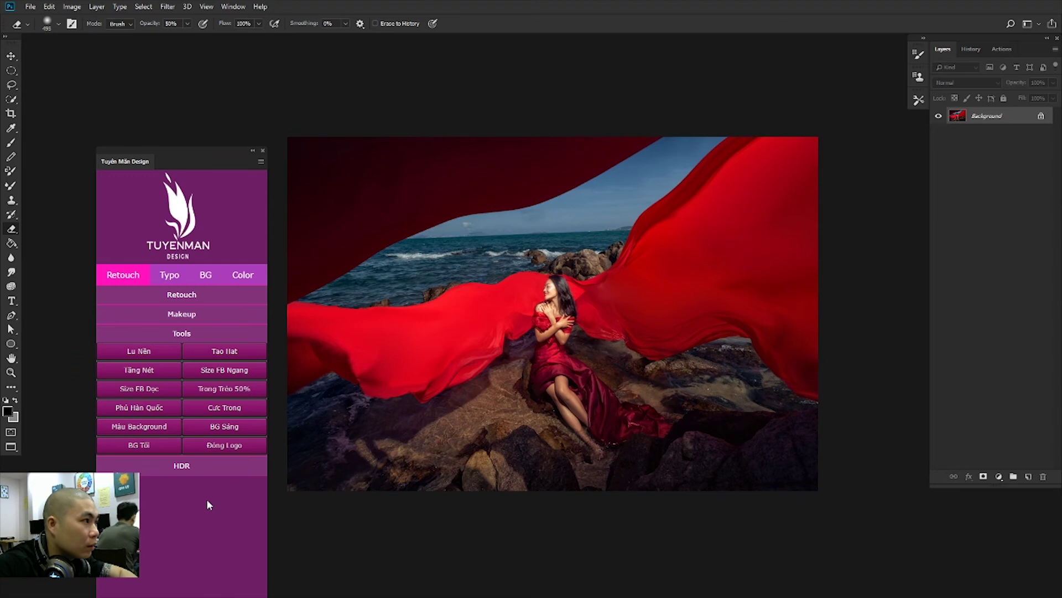
click(149, 432)
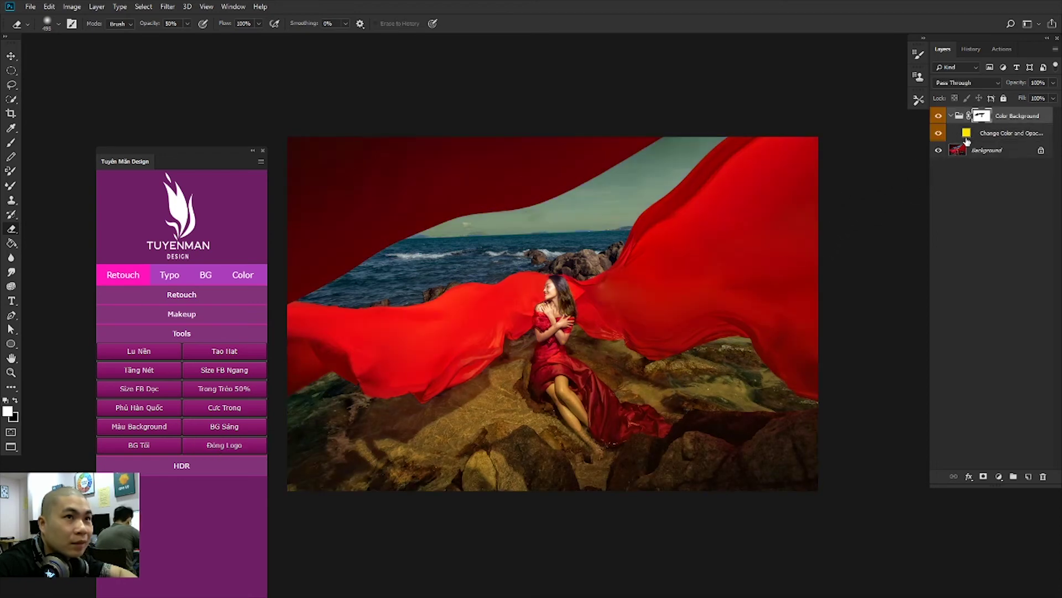
double_click(966, 134)
click(473, 259)
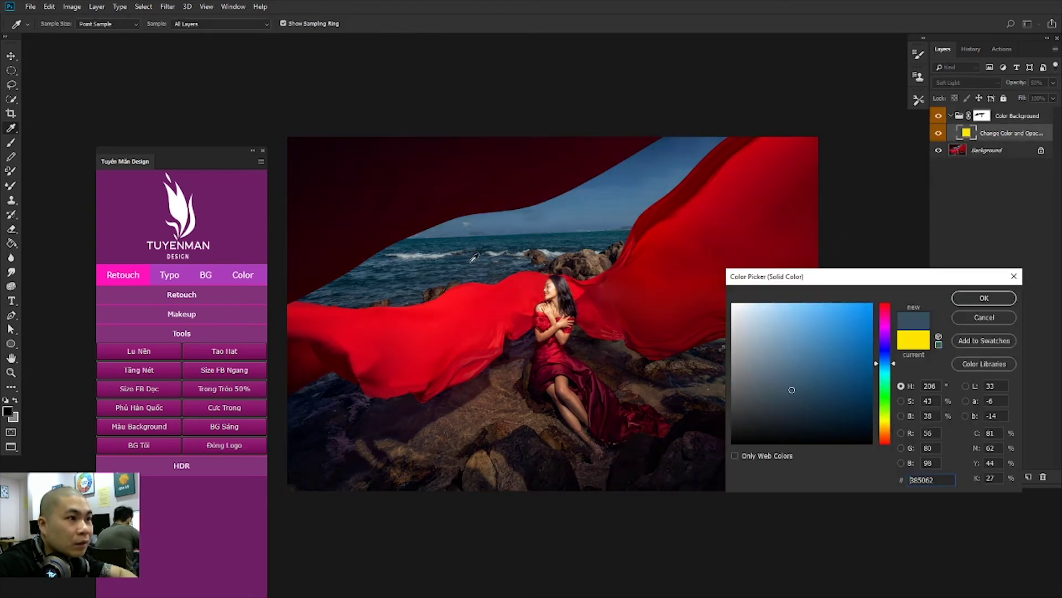
drag(474, 258, 465, 259)
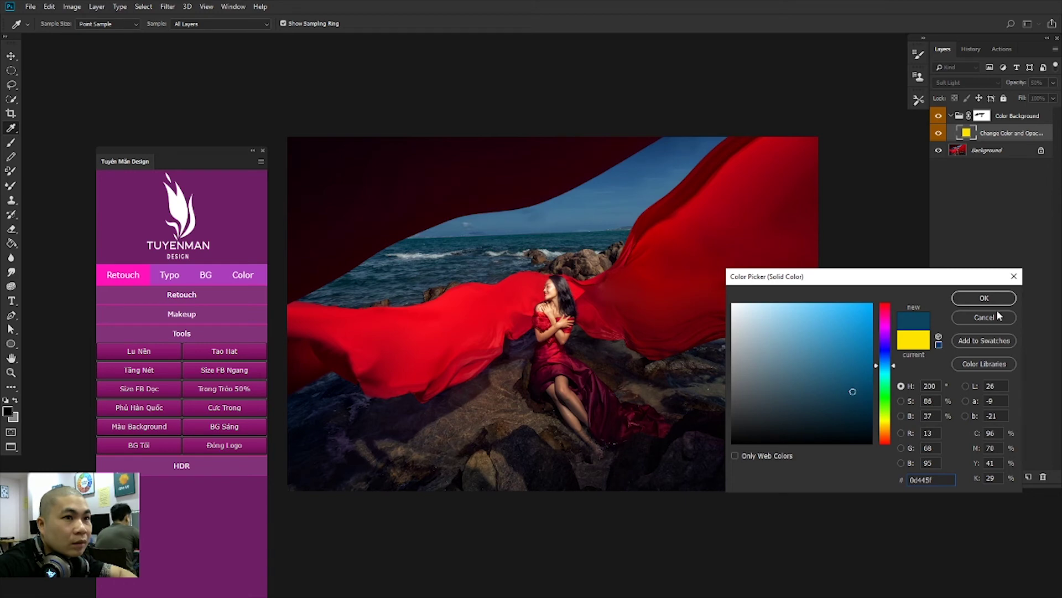
click(984, 299)
key(e)
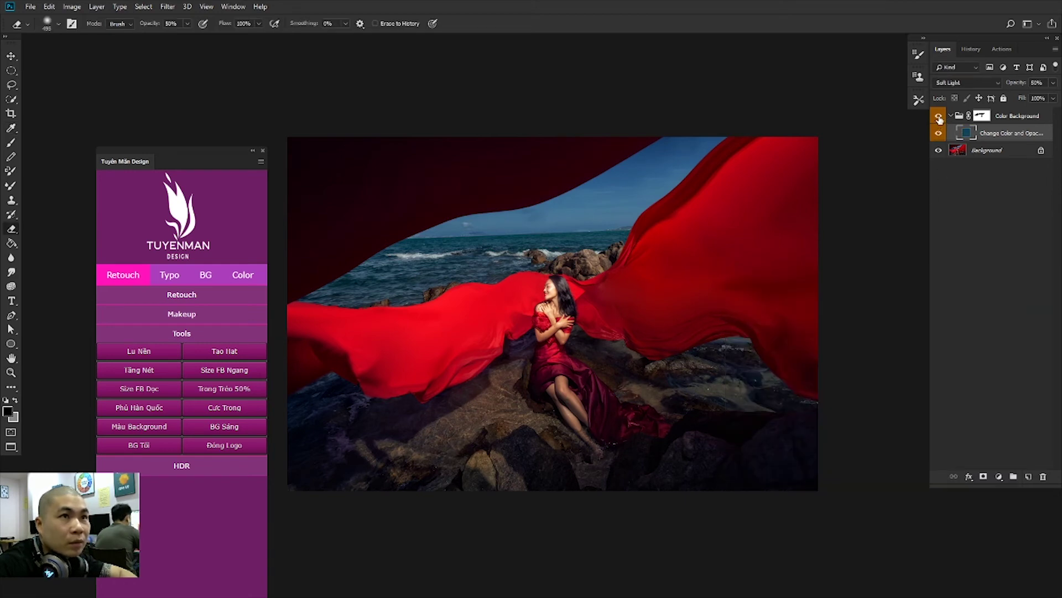
Step: Compare the photo with and without the tint, then select the Color Background group
click(939, 116)
click(939, 116)
click(939, 117)
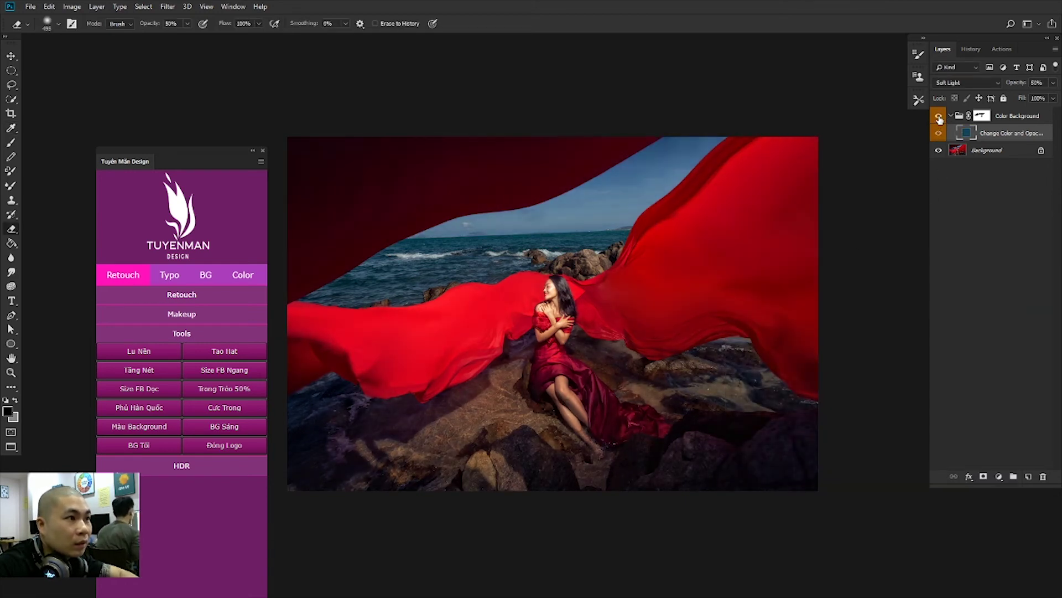
click(939, 117)
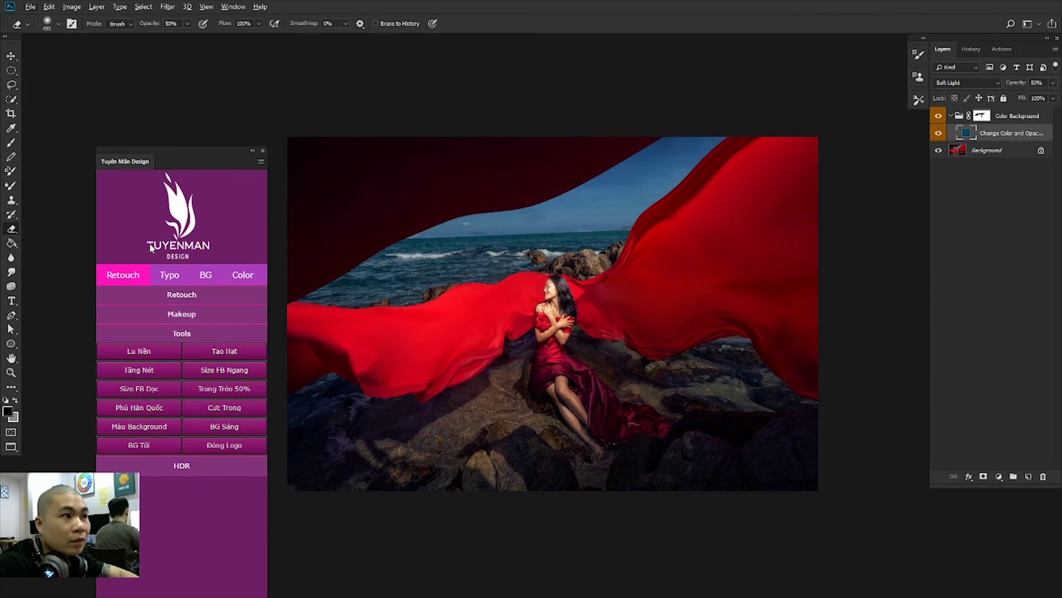
key(ctrl+e)
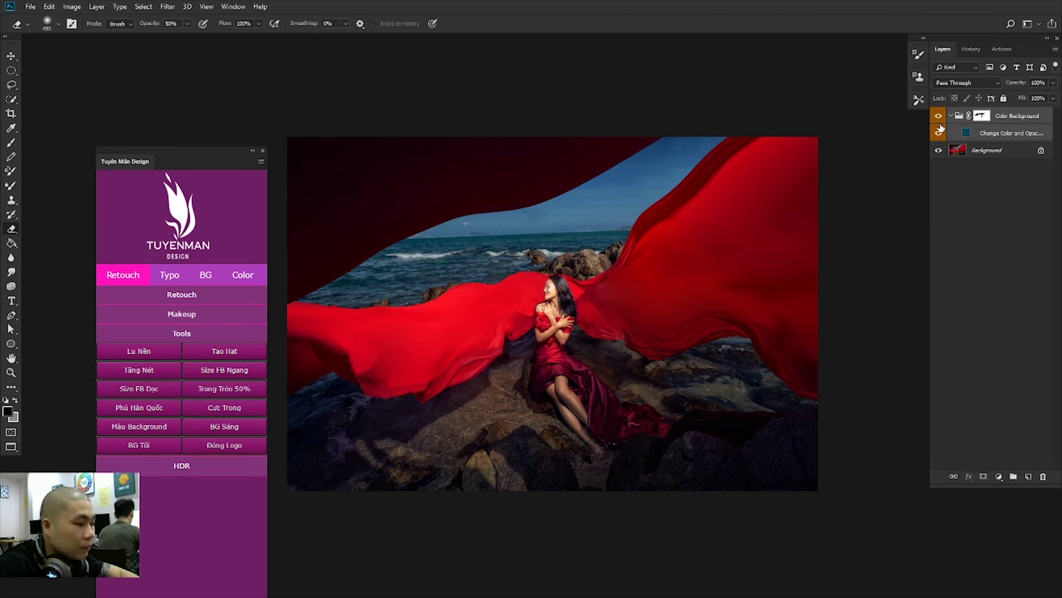
key(ctrl+z)
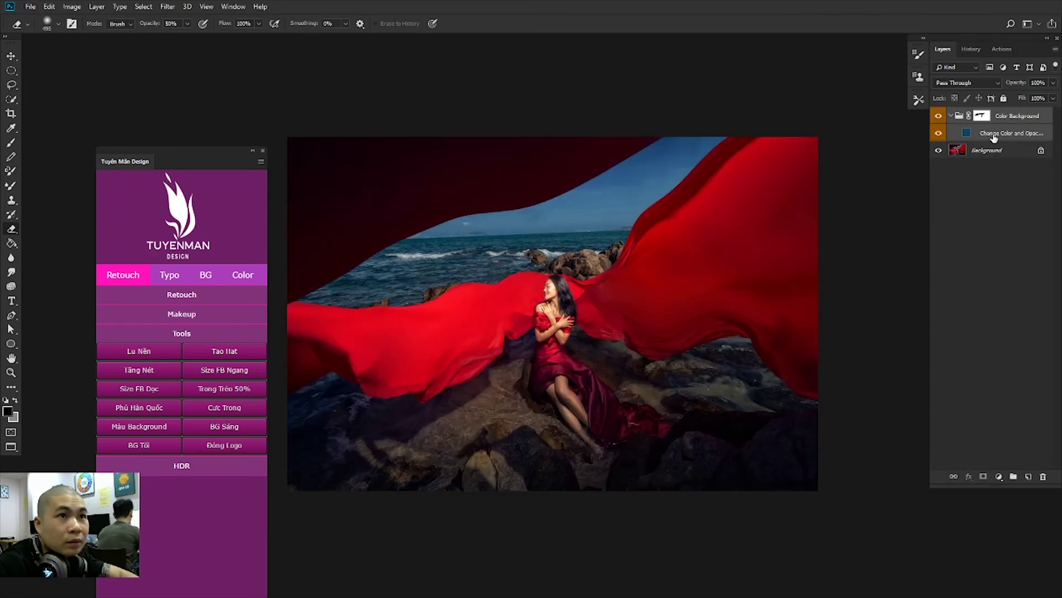
click(994, 138)
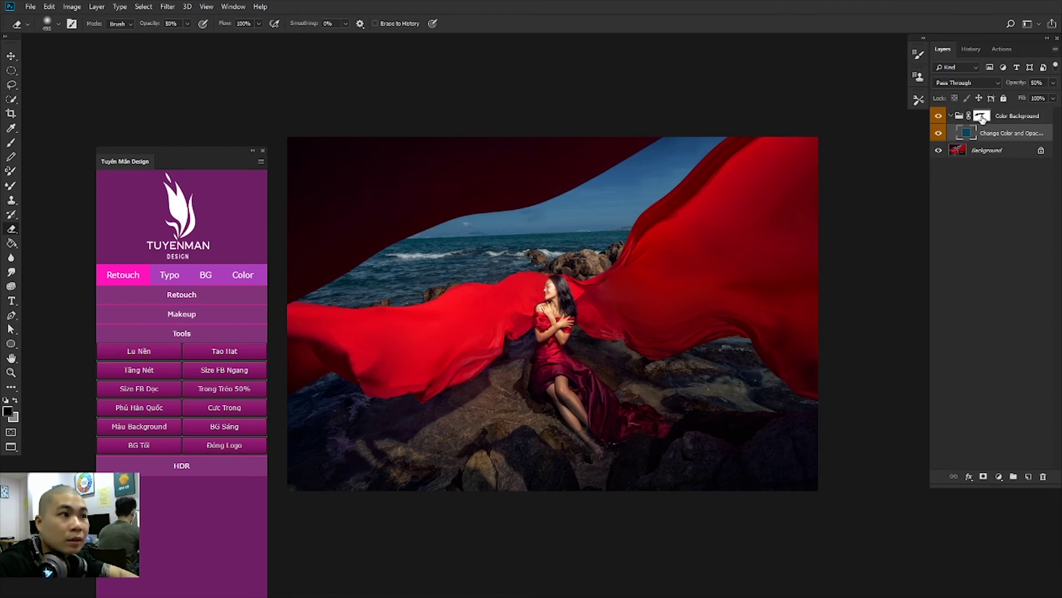
click(982, 116)
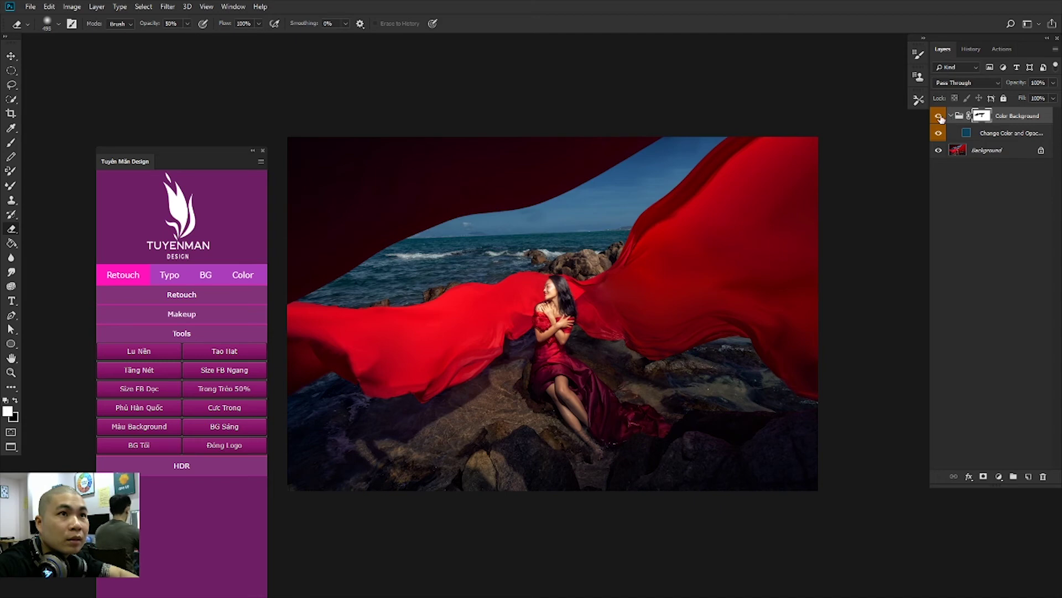
click(939, 116)
click(939, 116)
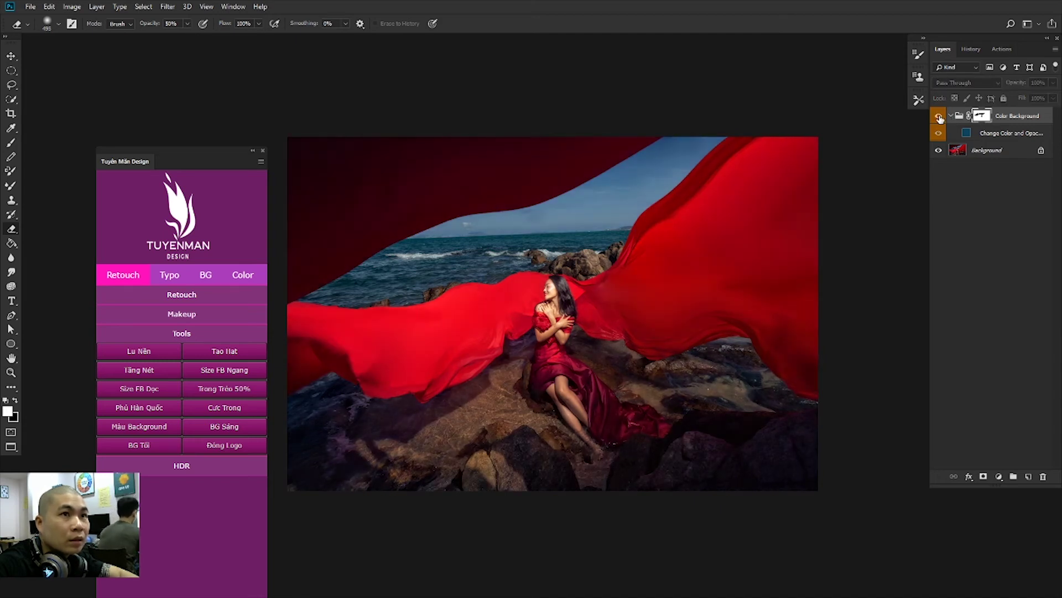
click(1026, 130)
Step: Nest the tint in Group 1 and give it an inverted black mask
key(ctrl+g)
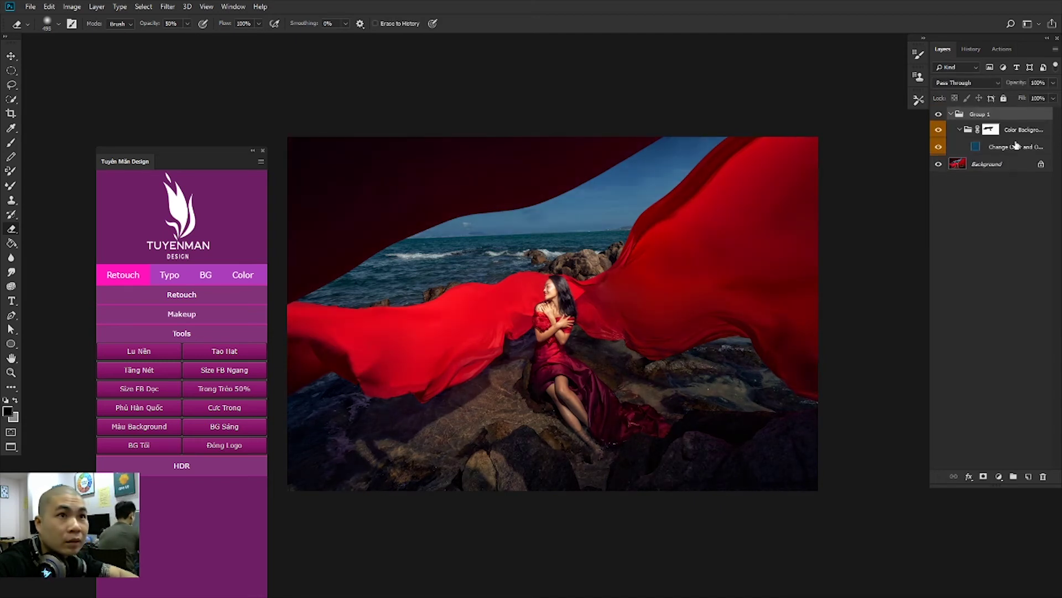
click(953, 114)
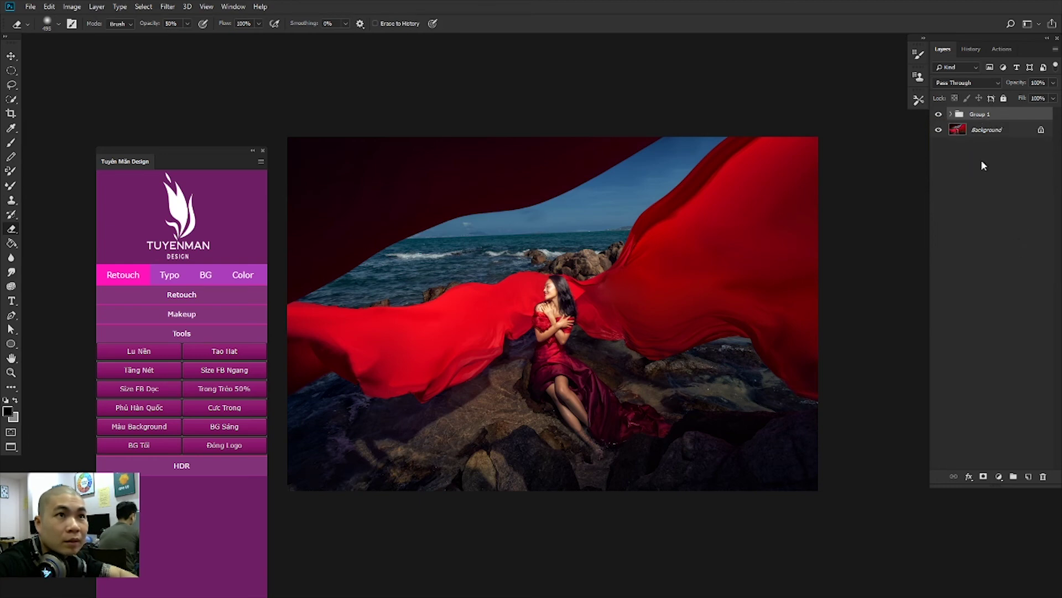
click(983, 476)
key(x)
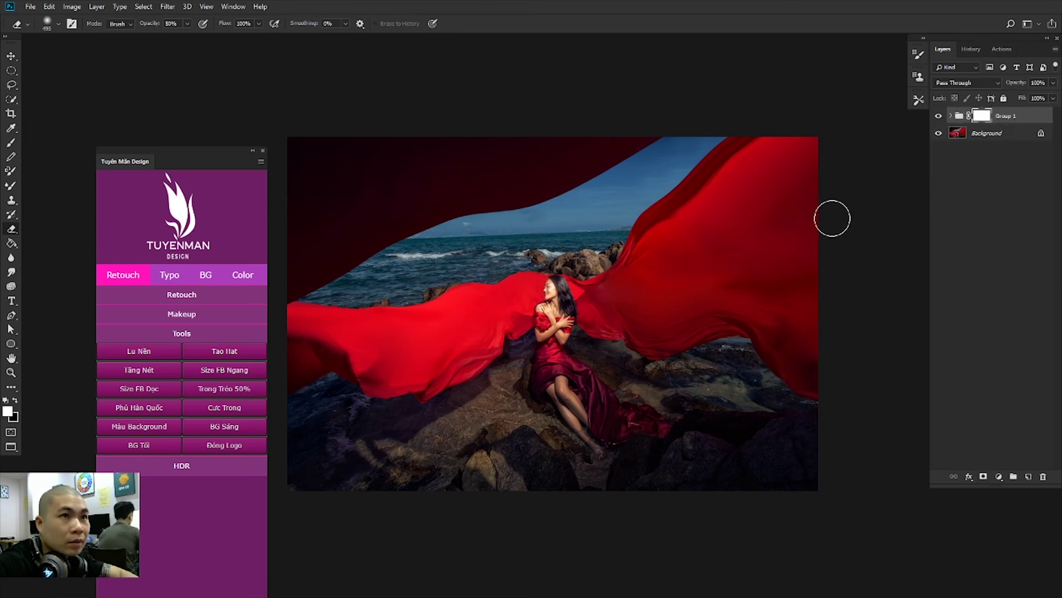
key(ctrl+i)
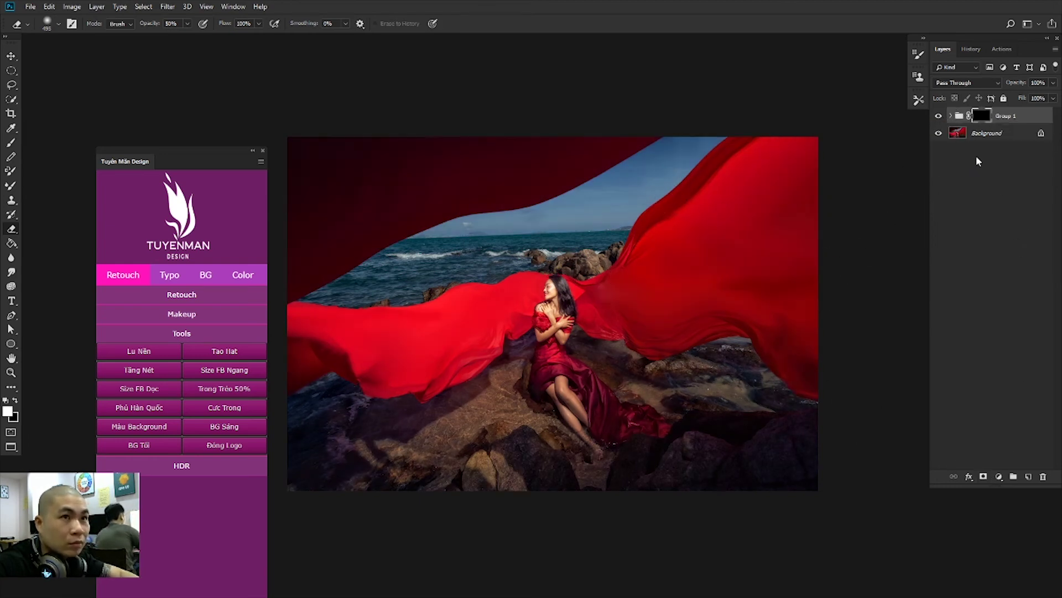
Step: Paint the blue grade back over the lower rocks with a white brush
key(x)
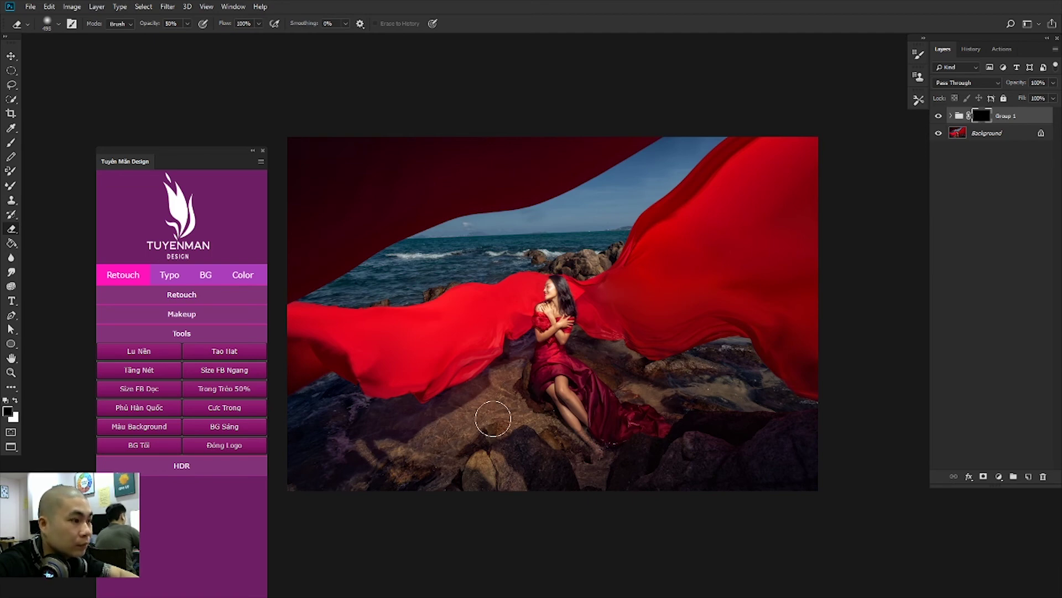
key(b)
key(shift+b)
key(shift+b)
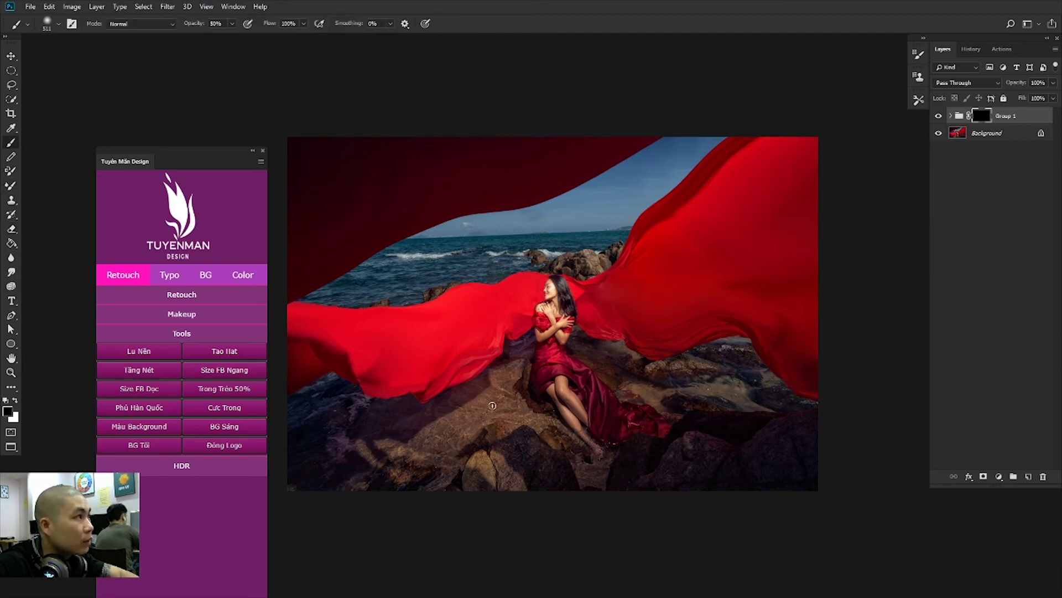
key(shift+b)
key(shift+b)
key(shift+b)
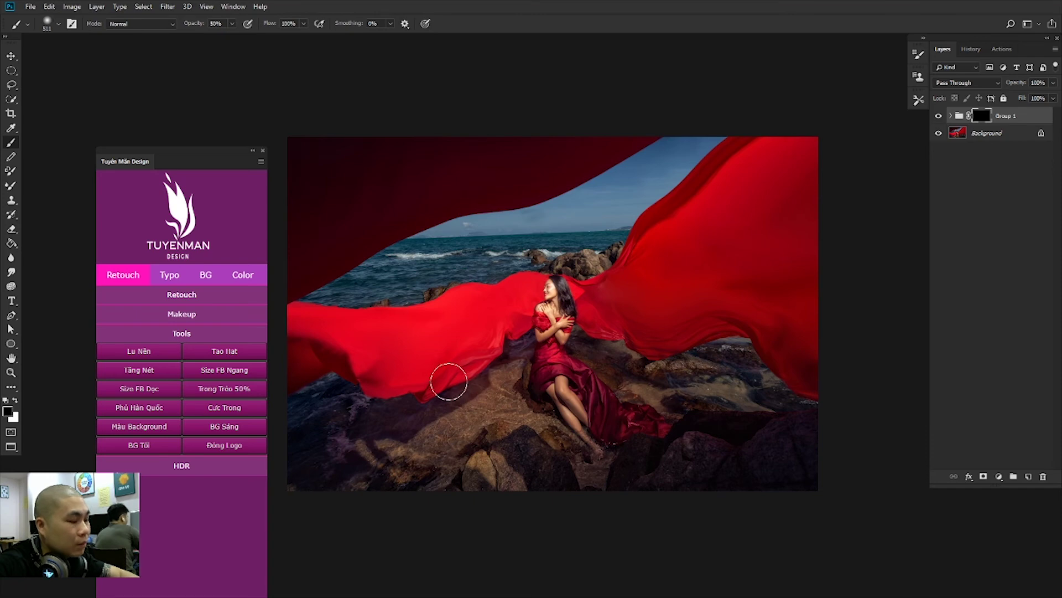
key(x)
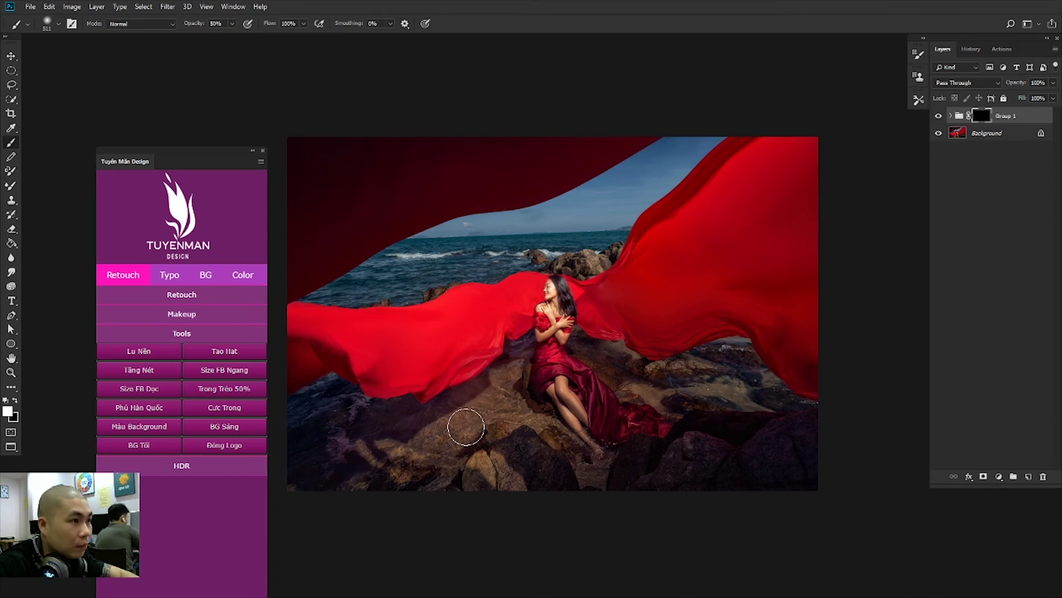
mouse_move(377, 471)
mouse_down()
mouse_move(522, 433)
mouse_move(498, 403)
mouse_move(603, 455)
mouse_move(662, 383)
mouse_move(742, 380)
mouse_move(786, 434)
mouse_move(746, 408)
mouse_up()
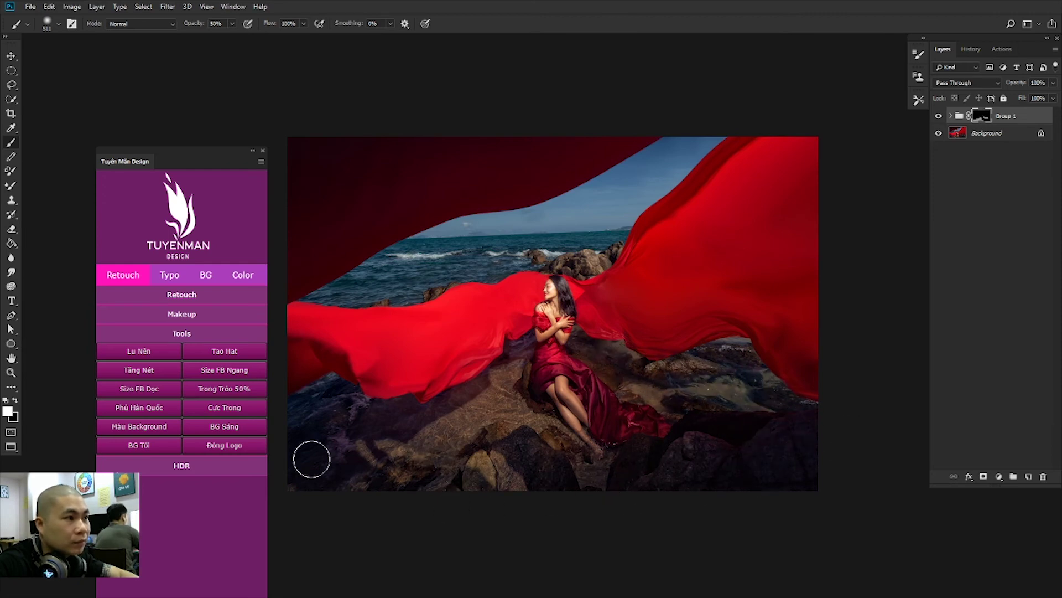
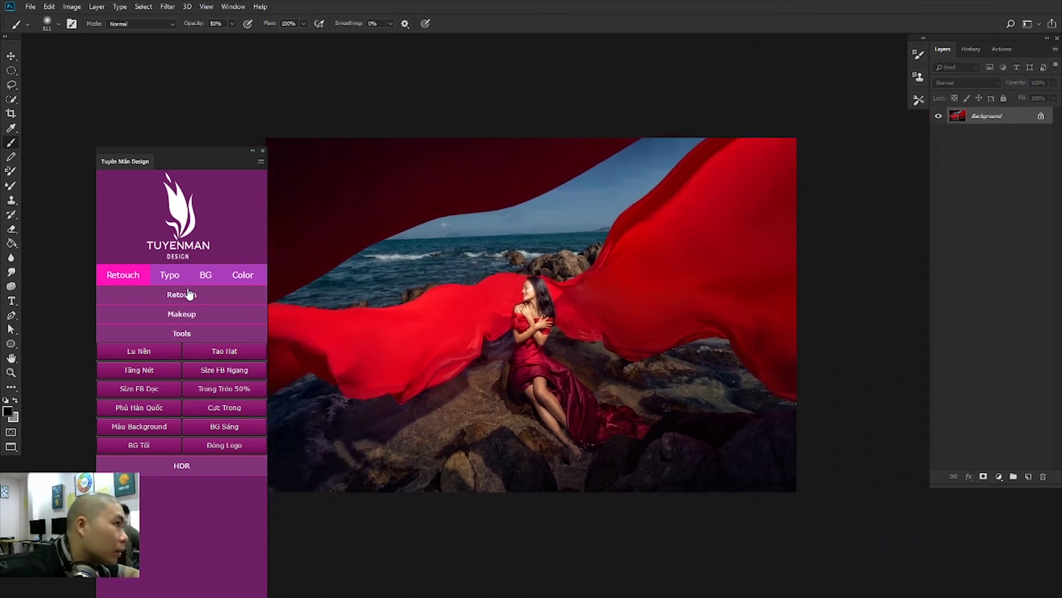
Step: Show the plugin's Typo preset collections and expand Typo China
click(205, 275)
click(169, 275)
scroll(203, 354, down, 5)
scroll(203, 354, down, 5)
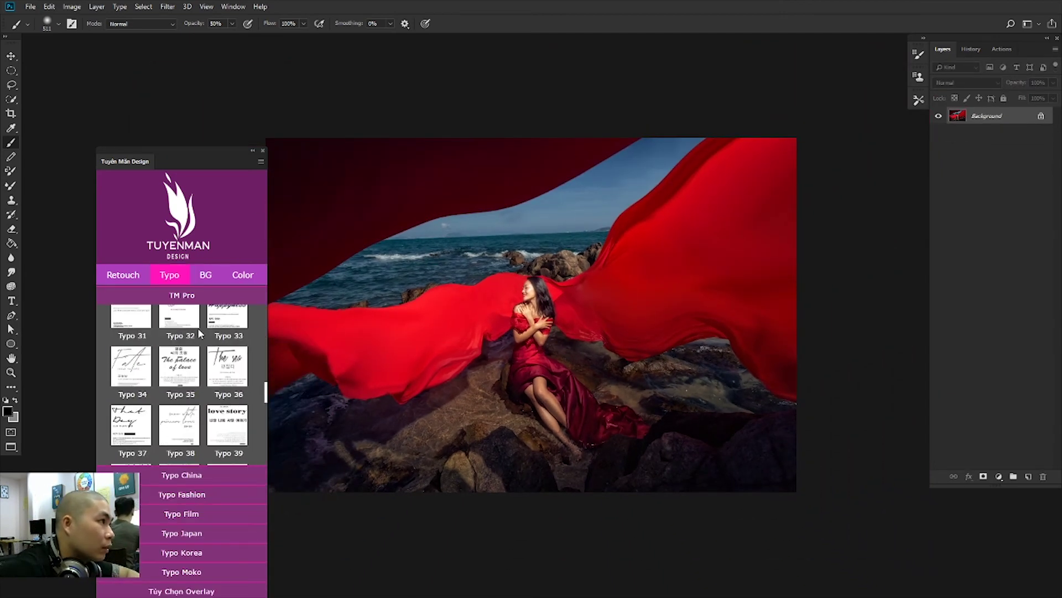
scroll(203, 354, down, 5)
scroll(203, 354, down, 5)
click(184, 474)
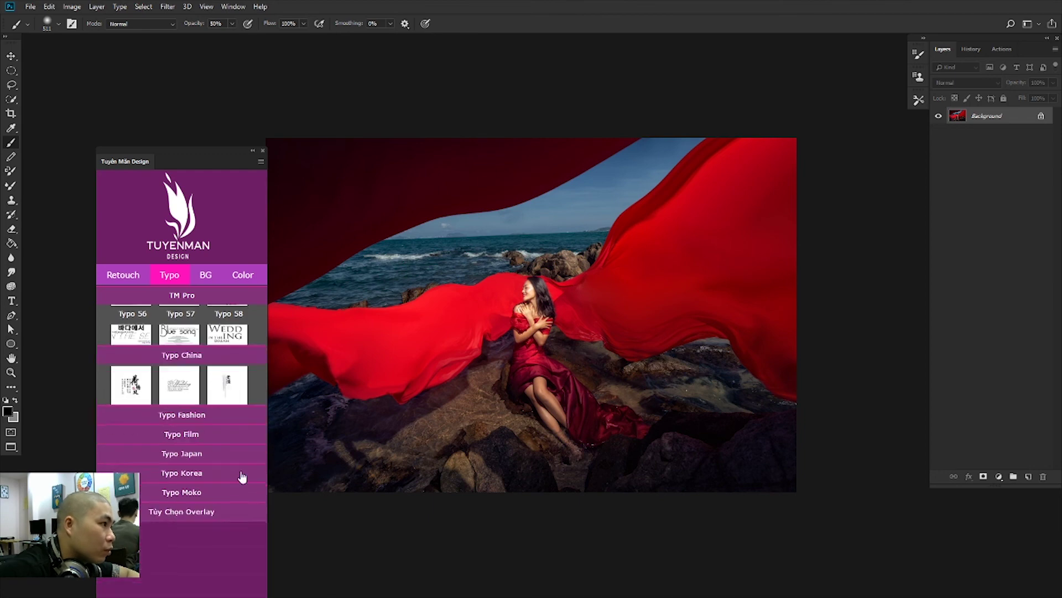
scroll(207, 515, down, 3)
scroll(208, 525, down, 3)
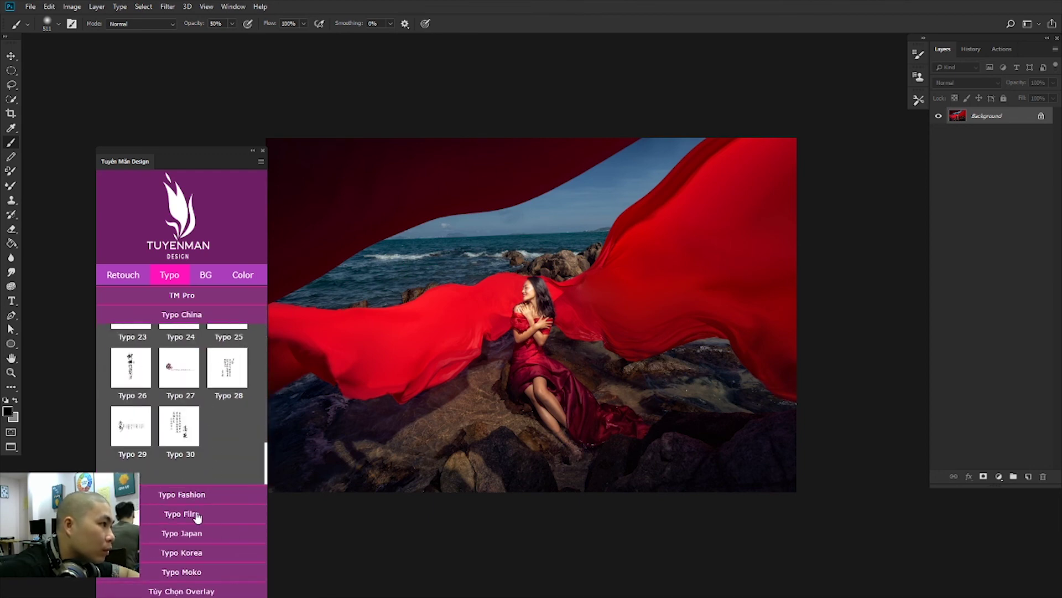
Step: Expand the Typo Film and Typo Fashion collections and scroll through them
click(197, 515)
click(169, 335)
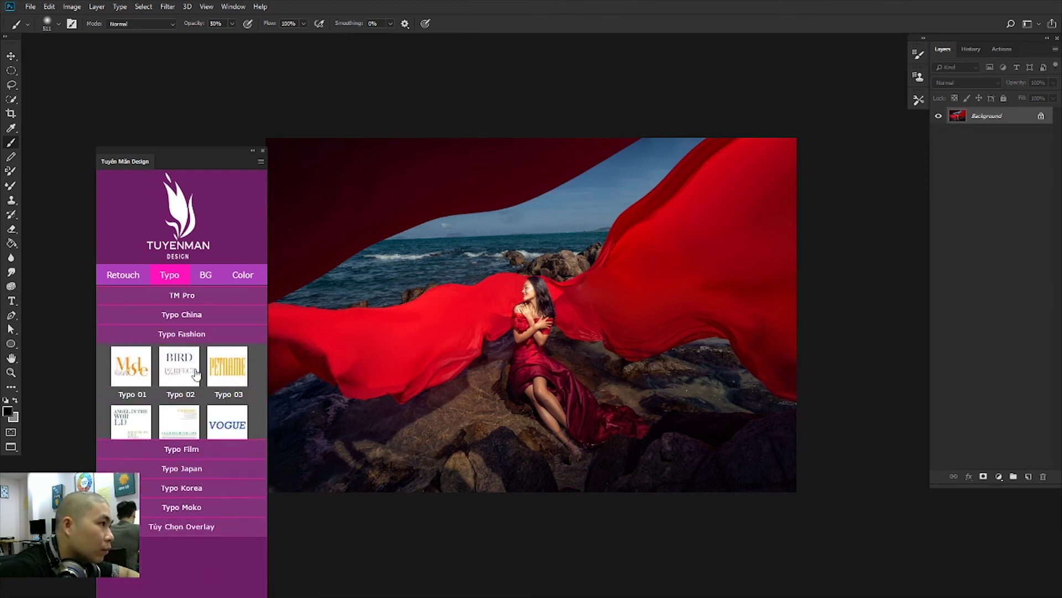
scroll(205, 421, down, 3)
scroll(214, 436, down, 2)
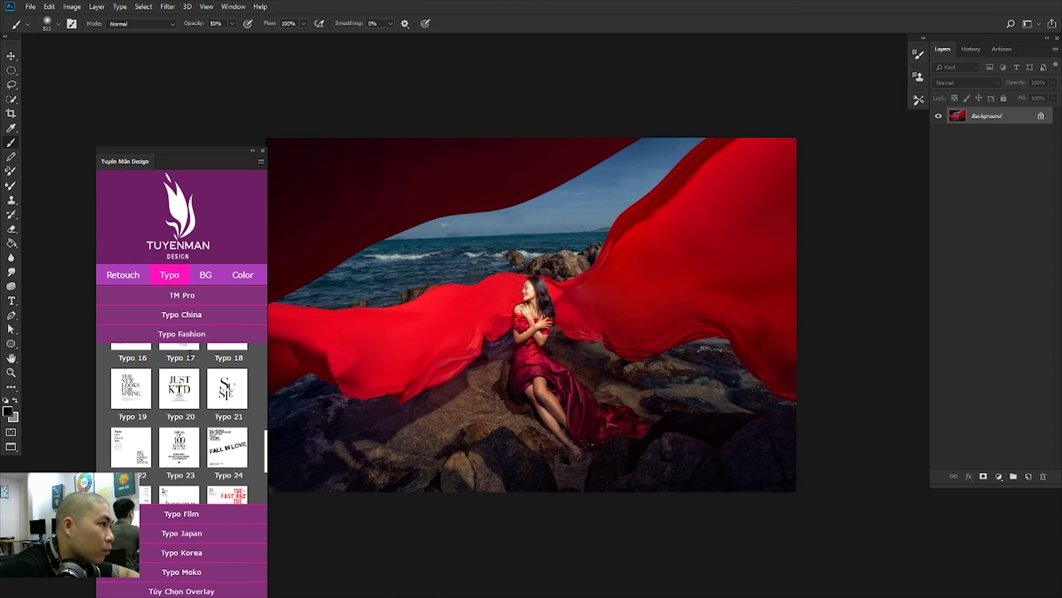
scroll(183, 336, down, 1)
Step: Expand Typo Korea and Typo Moko and scroll through the Moko title styles
click(197, 553)
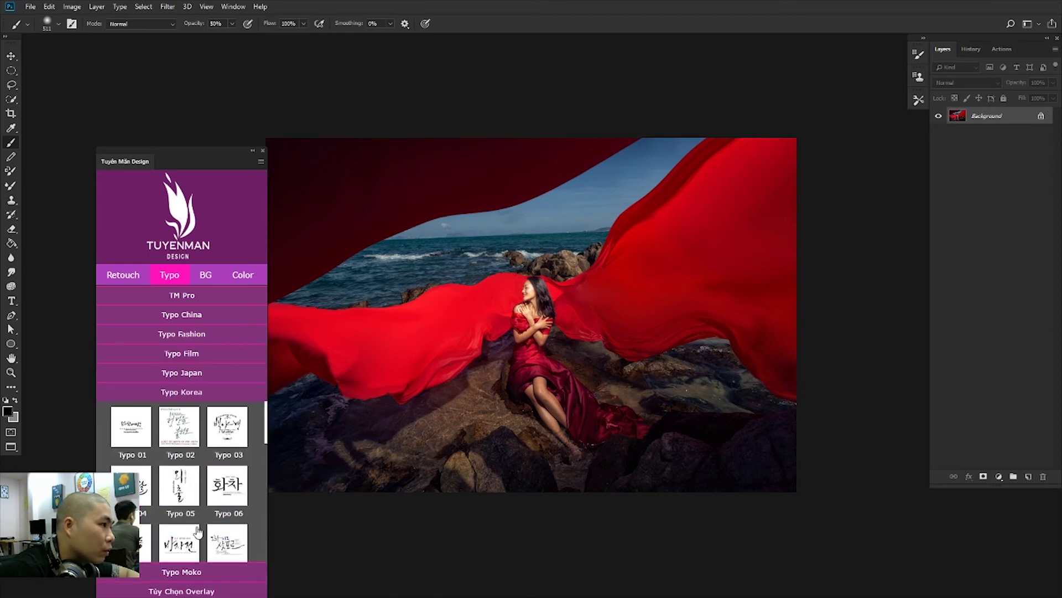
click(194, 573)
scroll(216, 454, down, 4)
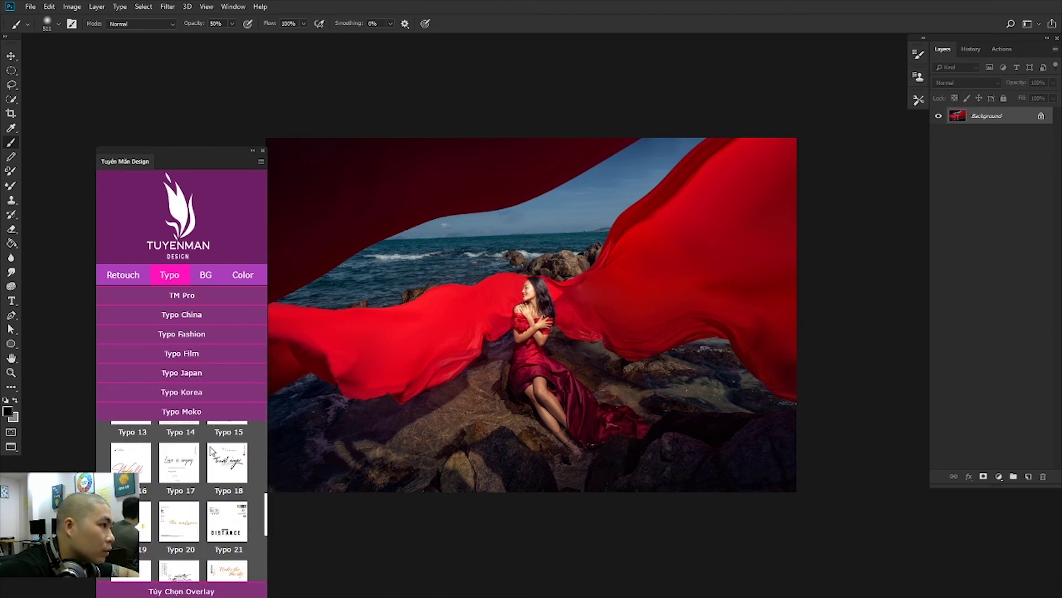
scroll(221, 462, down, 1)
scroll(227, 470, down, 2)
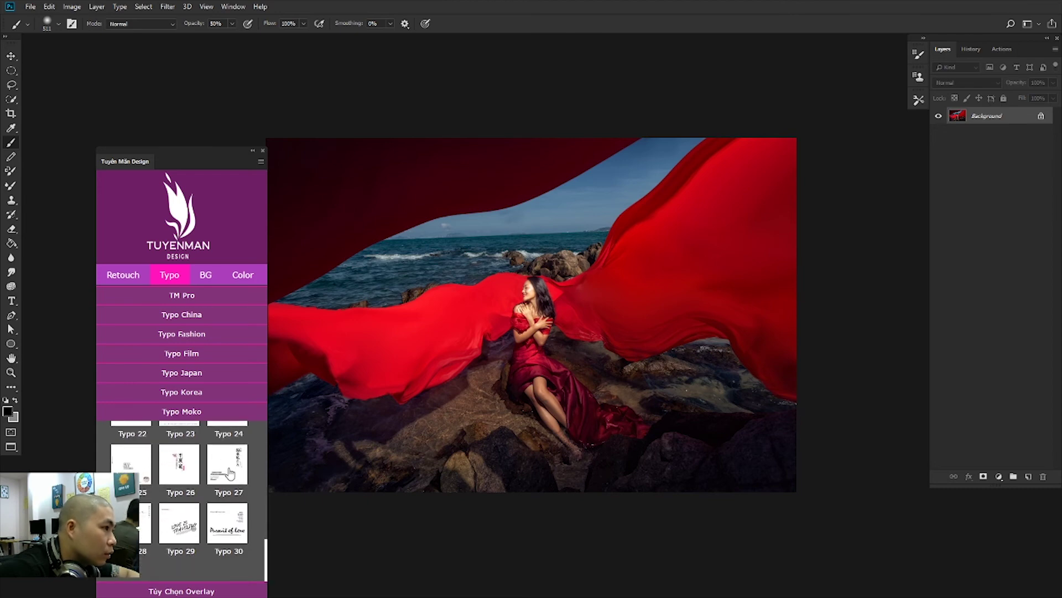
scroll(231, 473, up, 1)
scroll(235, 477, up, 1)
scroll(236, 480, up, 1)
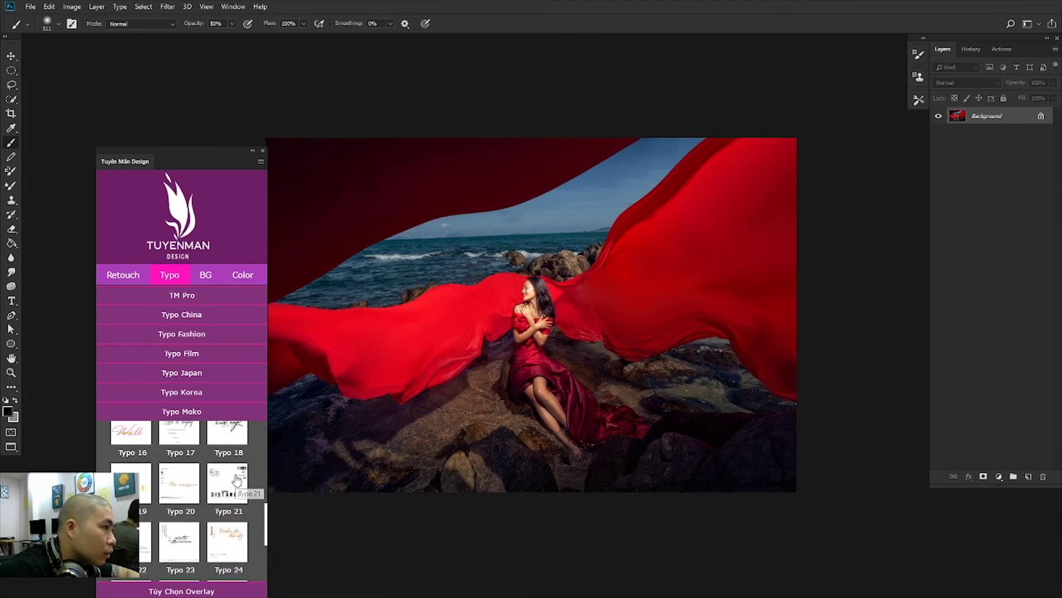
scroll(237, 473, up, 2)
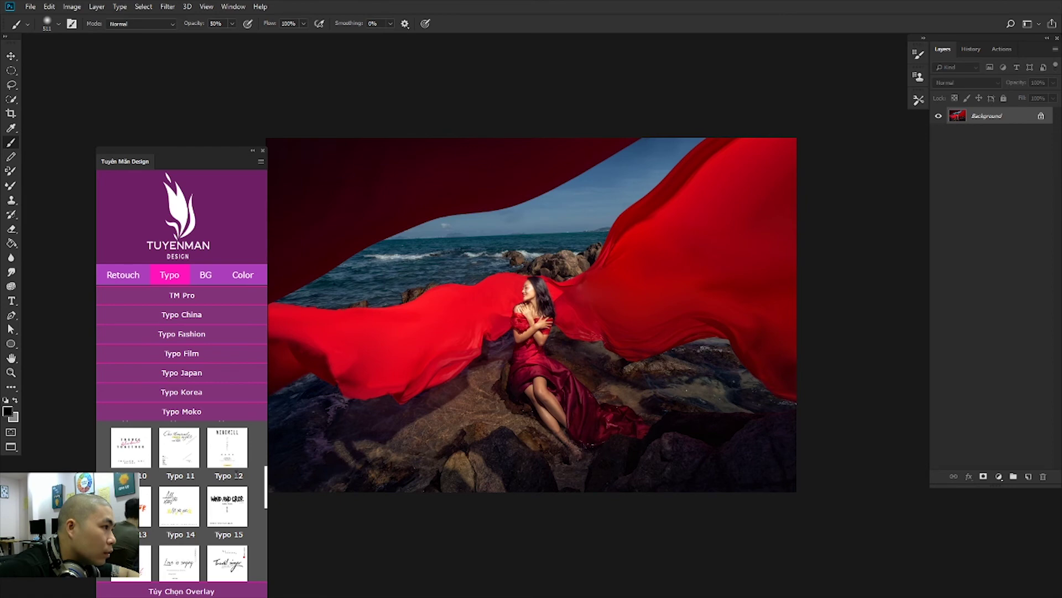
scroll(236, 473, up, 1)
scroll(236, 474, up, 1)
scroll(237, 473, up, 1)
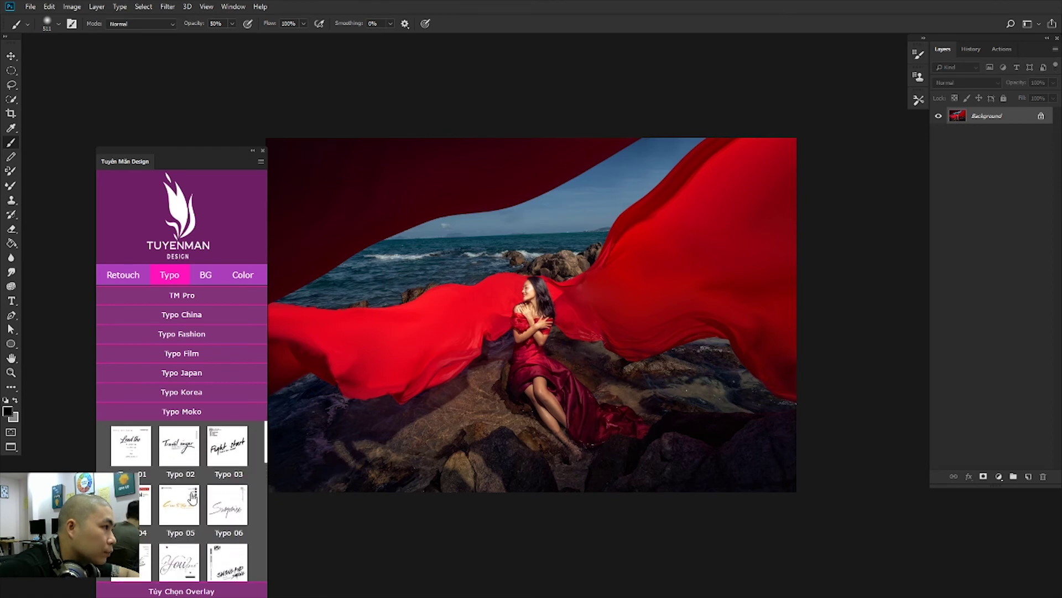
scroll(193, 496, down, 1)
scroll(205, 491, down, 1)
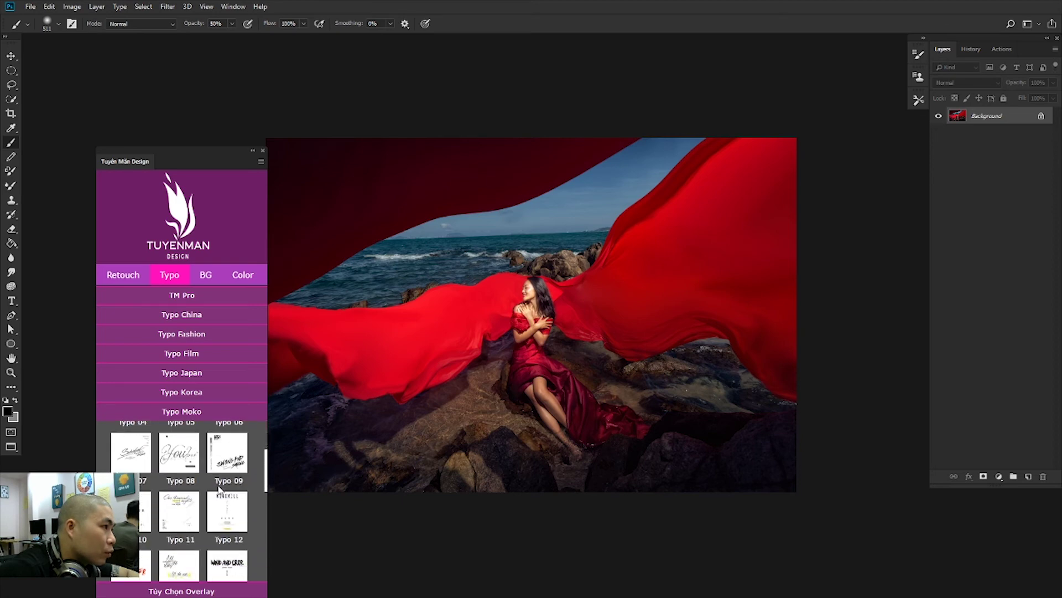
scroll(215, 487, down, 1)
scroll(220, 486, down, 2)
scroll(220, 490, down, 2)
scroll(220, 491, down, 1)
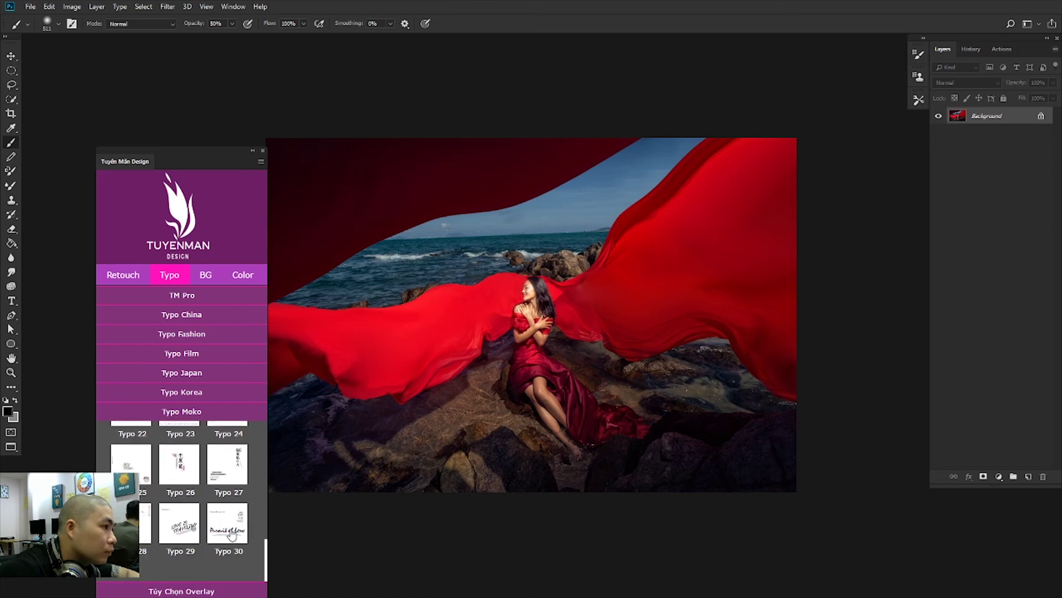
scroll(232, 526, up, 1)
scroll(233, 518, up, 1)
scroll(235, 511, up, 1)
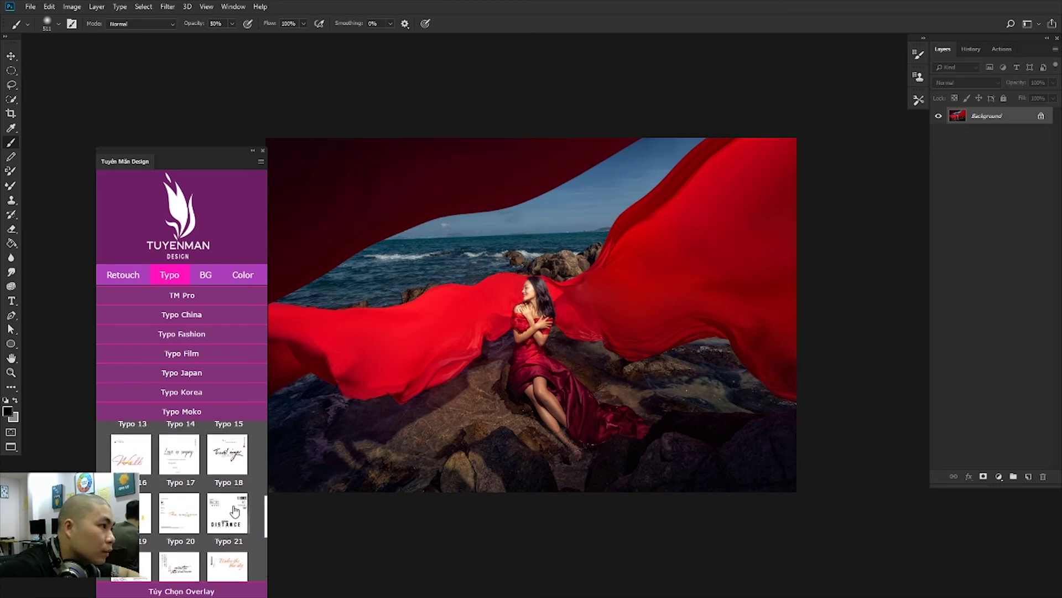
scroll(235, 512, up, 1)
scroll(233, 513, up, 1)
scroll(233, 515, up, 1)
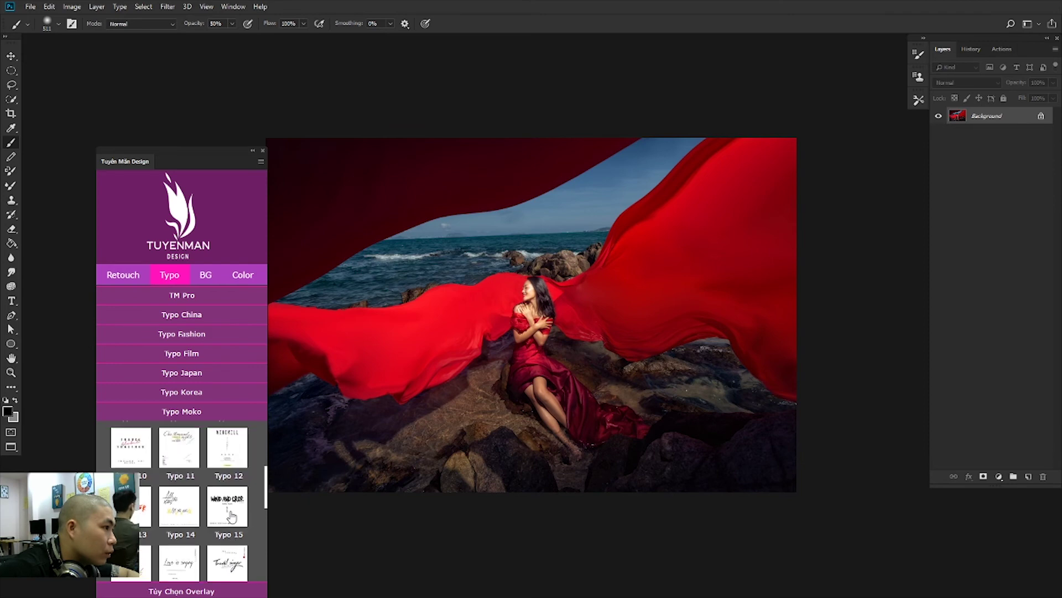
scroll(229, 514, up, 1)
scroll(219, 510, up, 1)
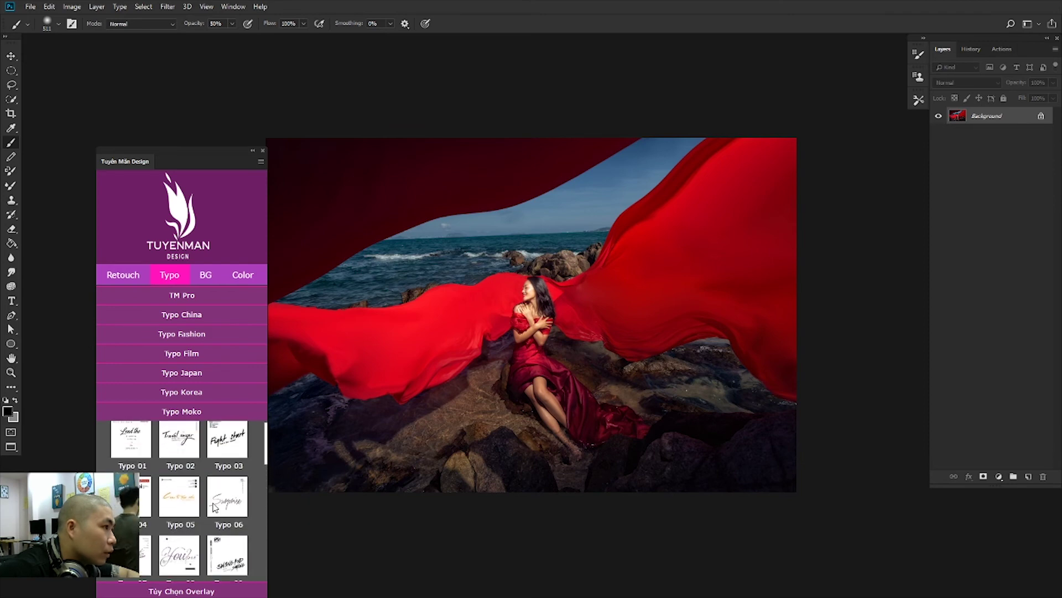
scroll(209, 502, down, 1)
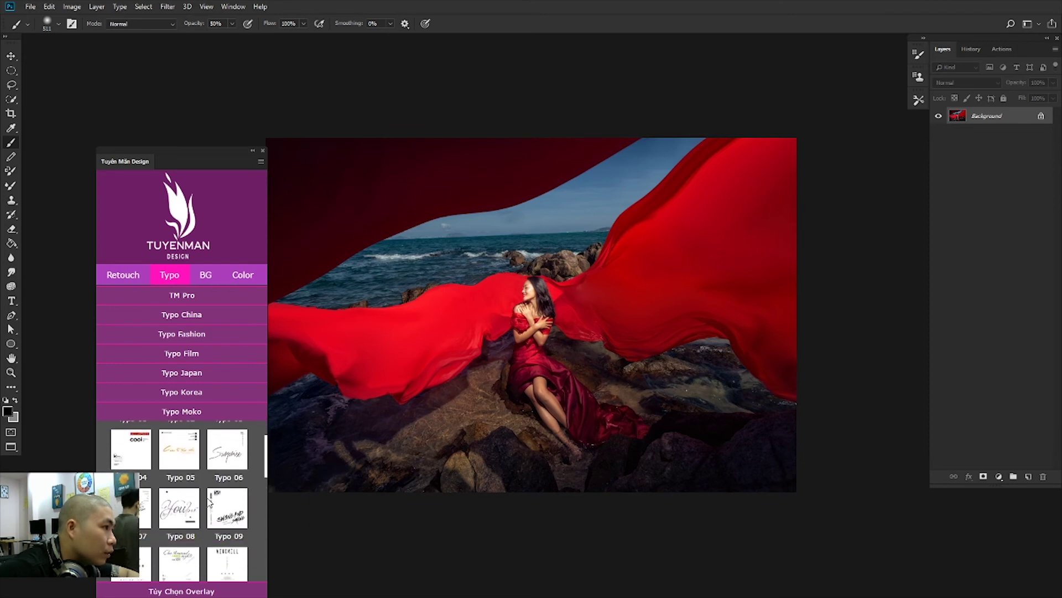
click(140, 451)
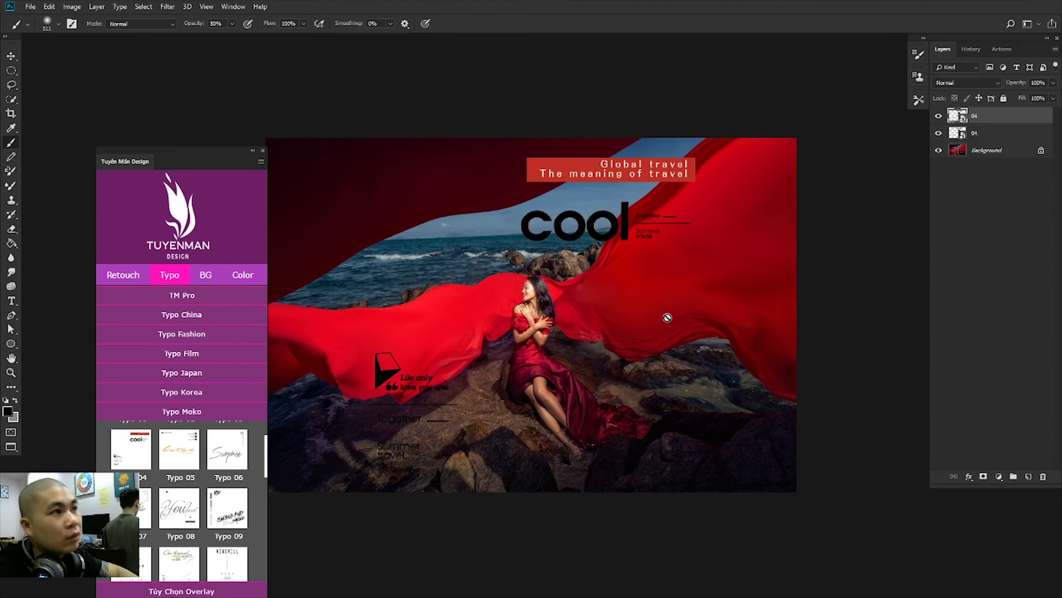
key(m)
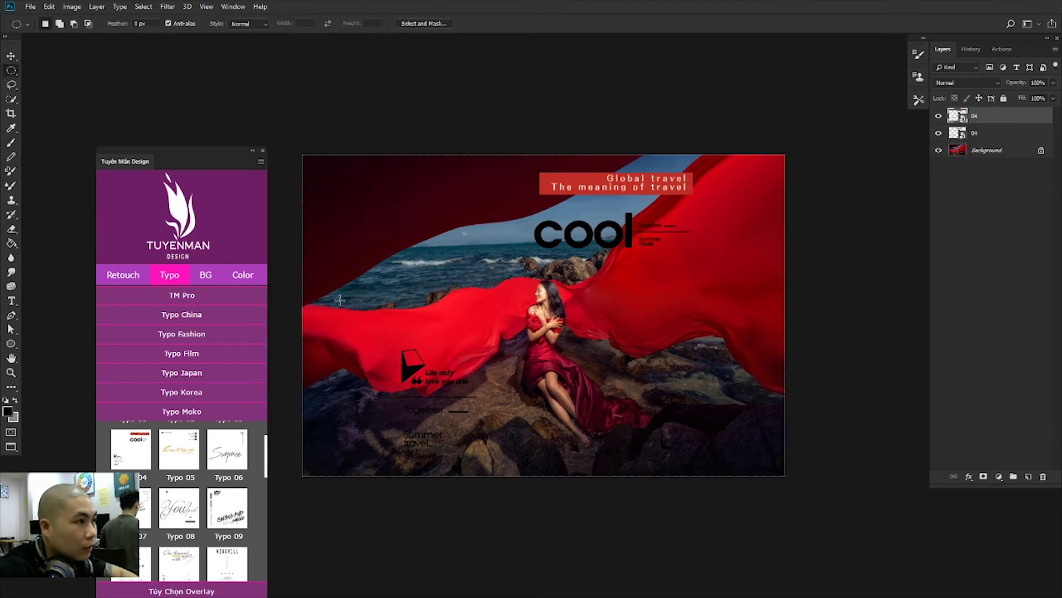
drag(509, 493, 343, 307)
key(ctrl+u)
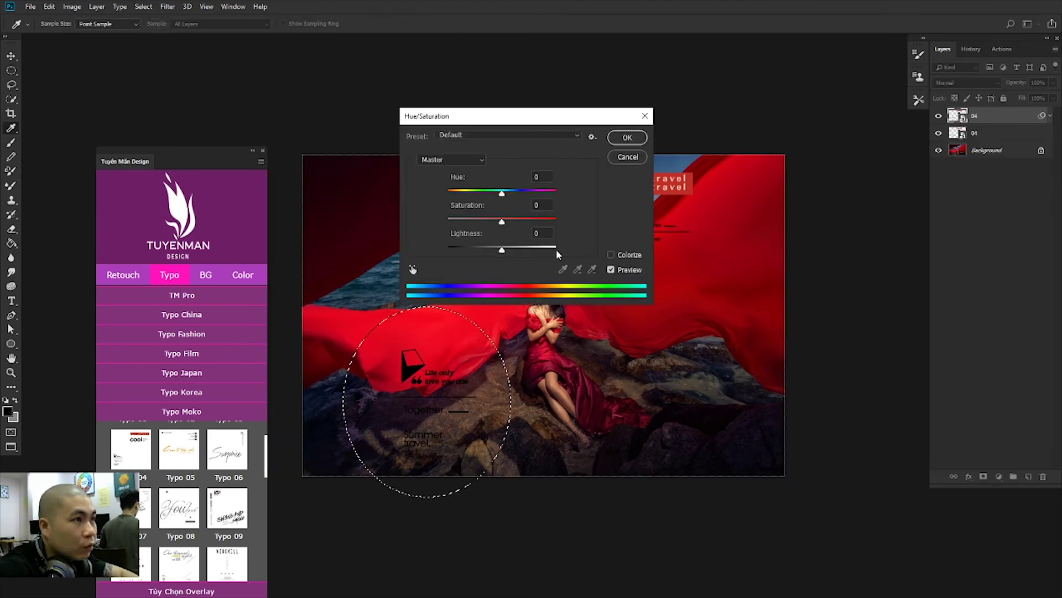
text(100)
key(Return)
key(ctrl+d)
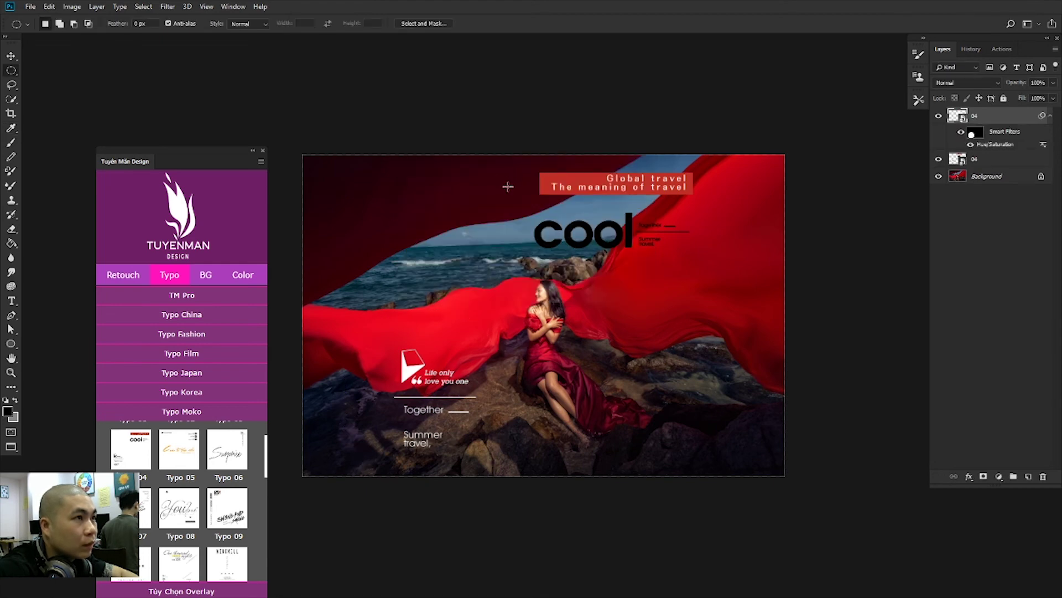
key(Delete)
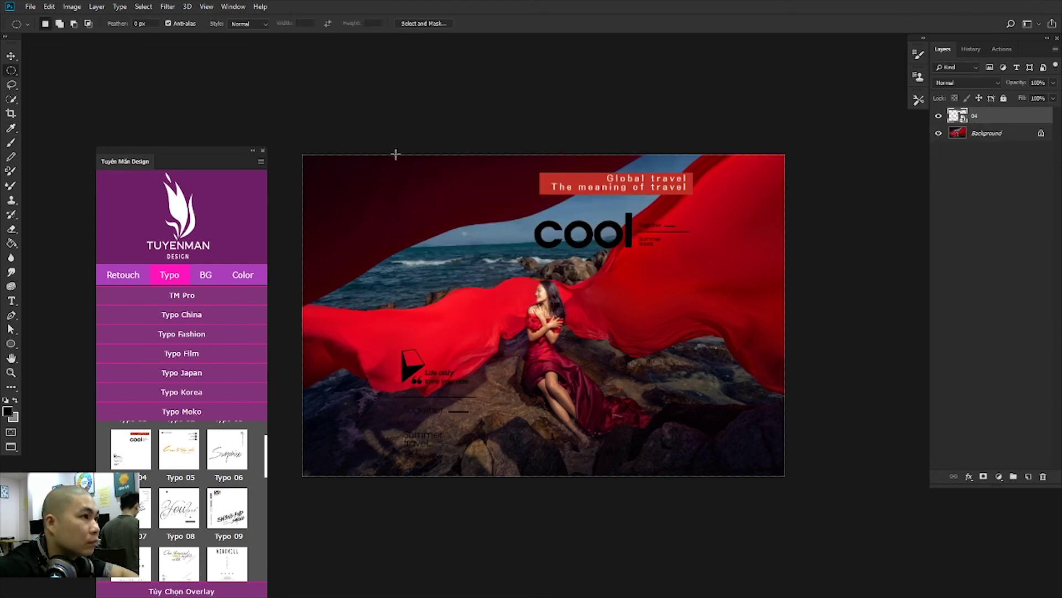
key(Delete)
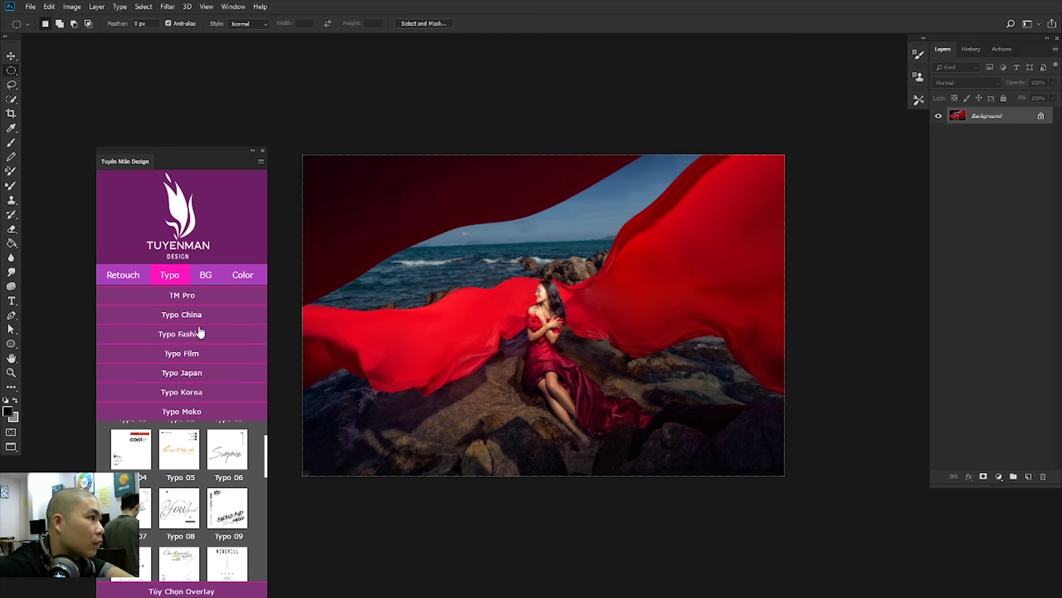
Step: Add the Typo 04 Chinese title overlay from the Typo China collection
click(199, 315)
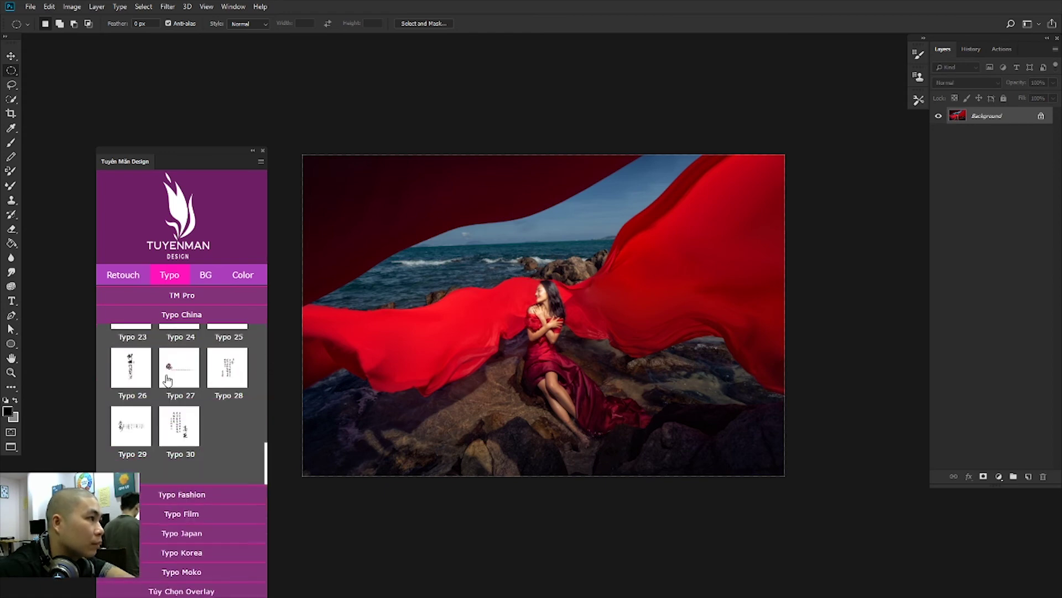
scroll(152, 427, up, 2)
scroll(180, 418, up, 1)
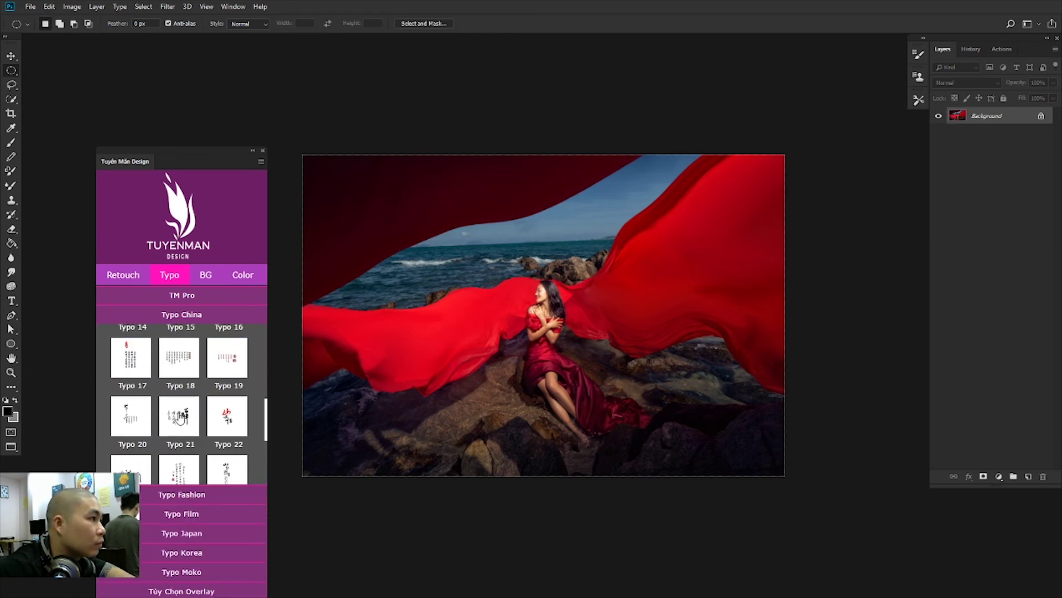
scroll(183, 416, up, 1)
scroll(183, 416, up, 1)
scroll(182, 416, up, 1)
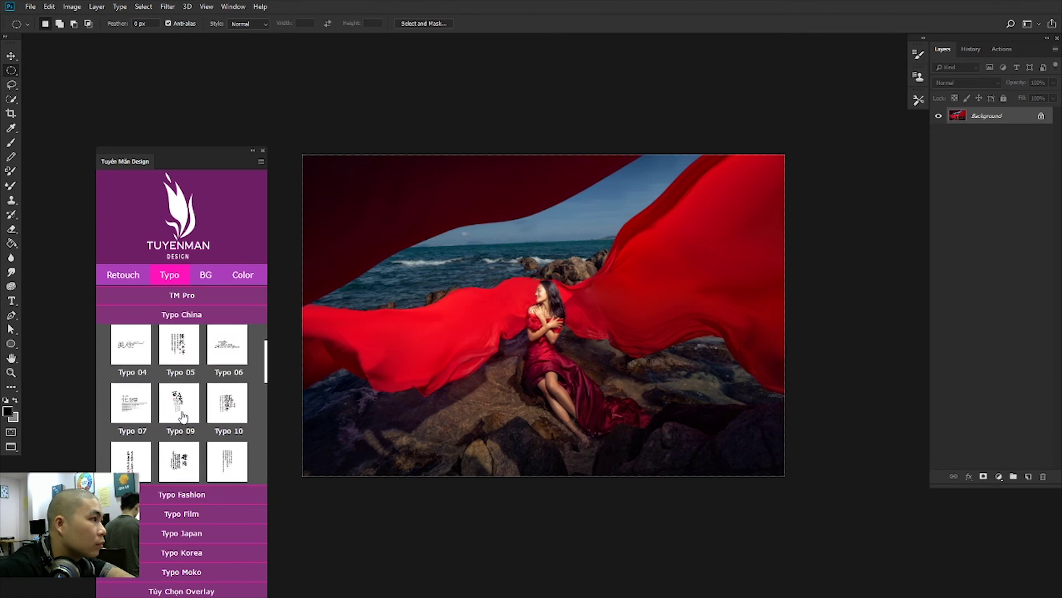
scroll(183, 416, up, 1)
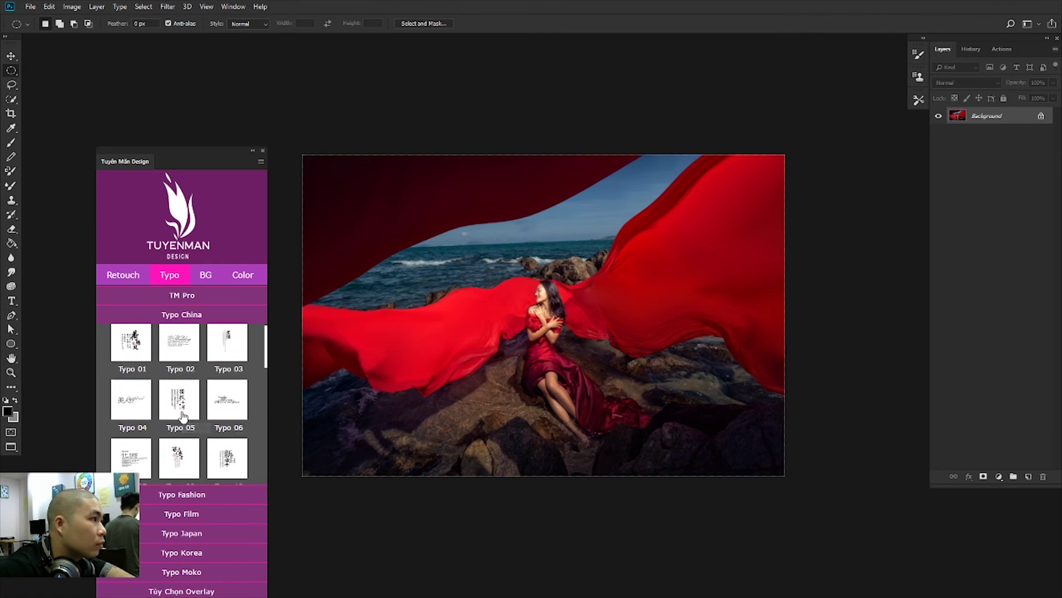
click(134, 404)
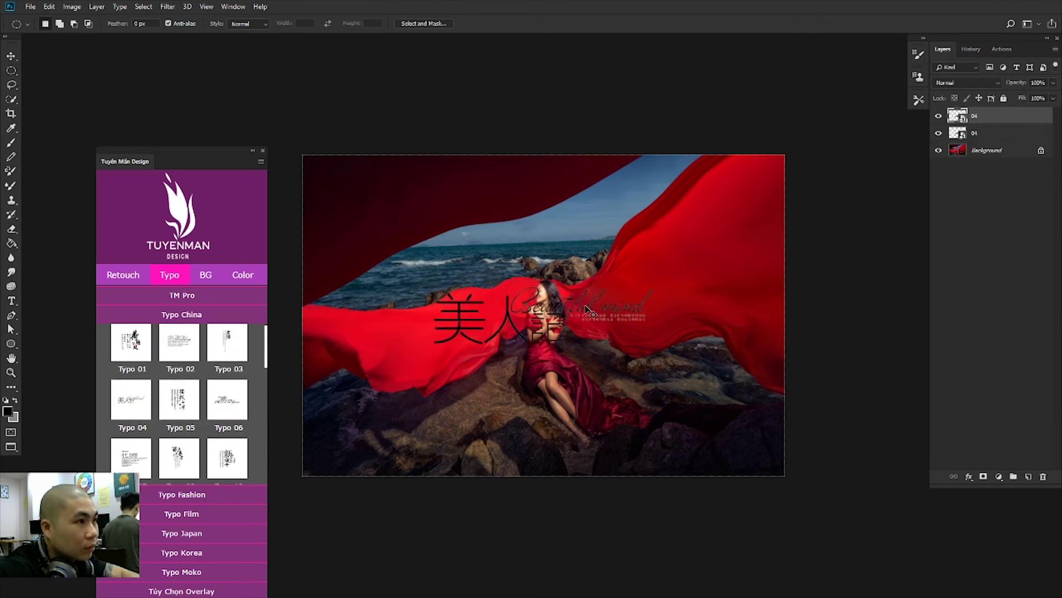
key(ctrl+t)
drag(707, 157, 630, 243)
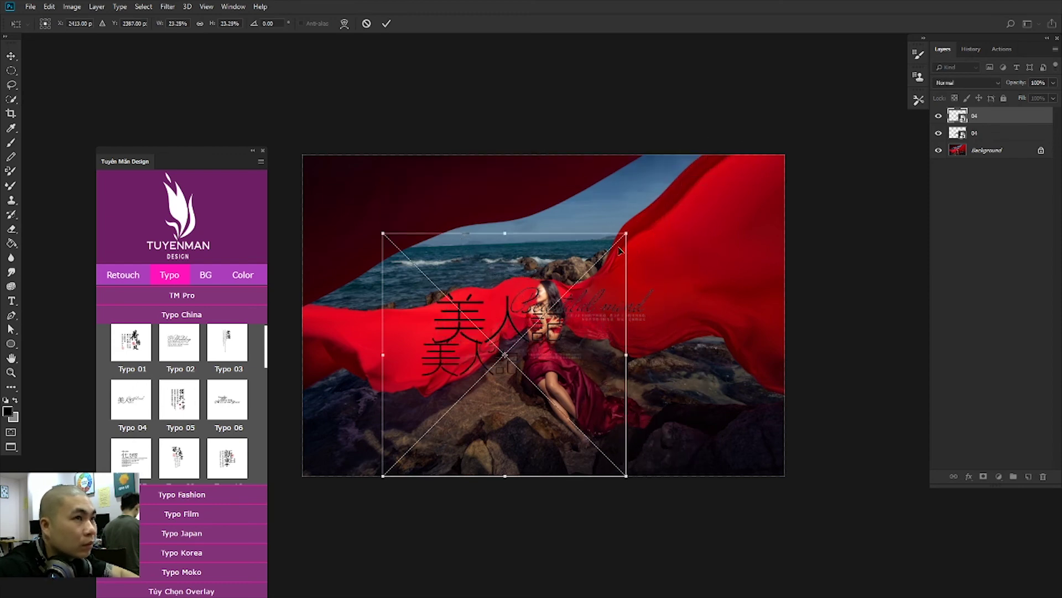
key(Escape)
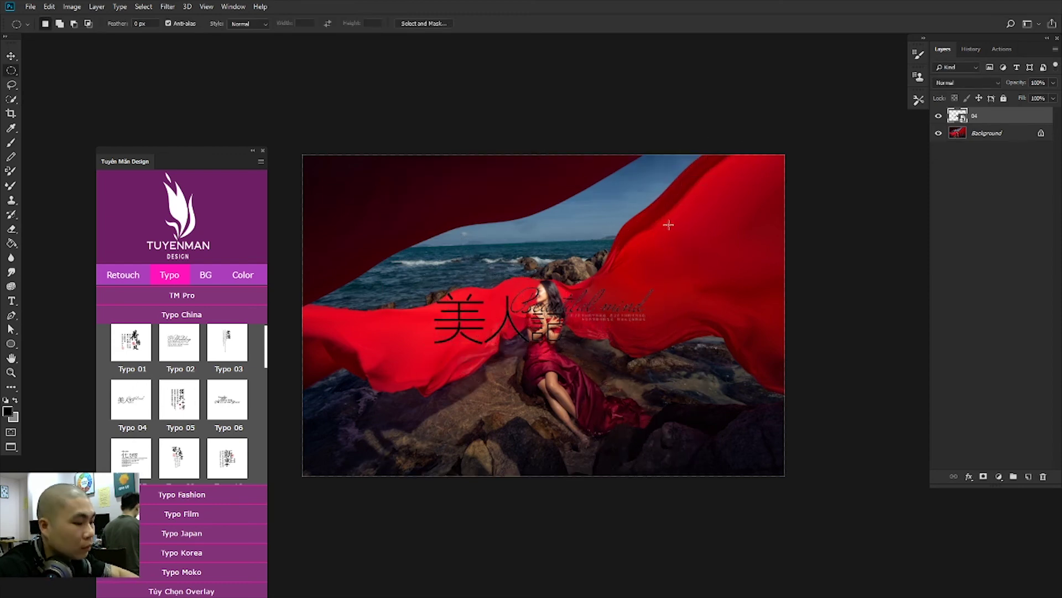
Step: Replace layer 04 with its duplicate and raise Lightness to turn the title white
key(ctrl+j)
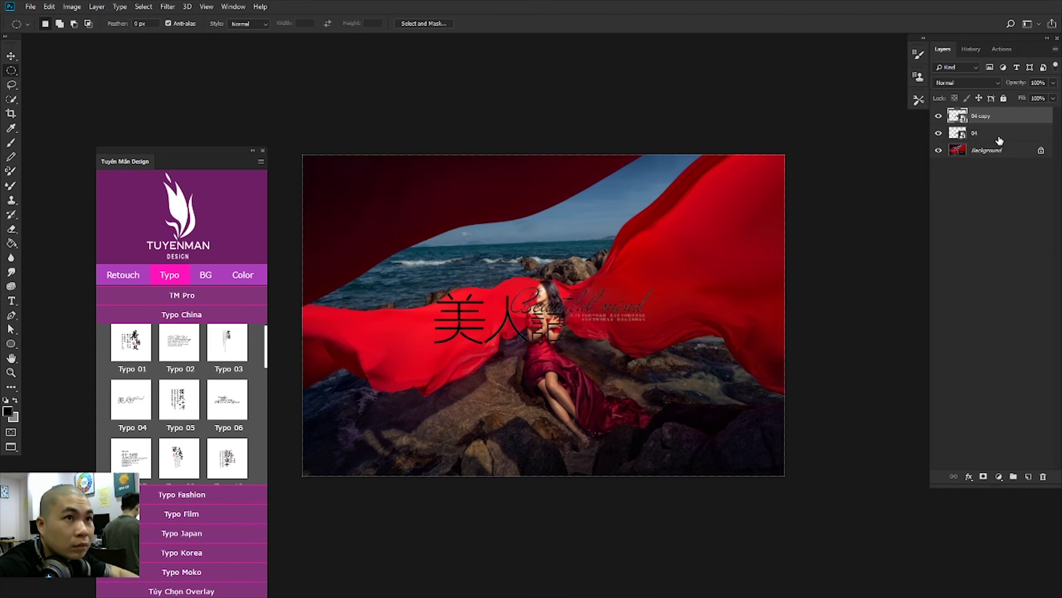
click(999, 134)
key(Delete)
key(ctrl+u)
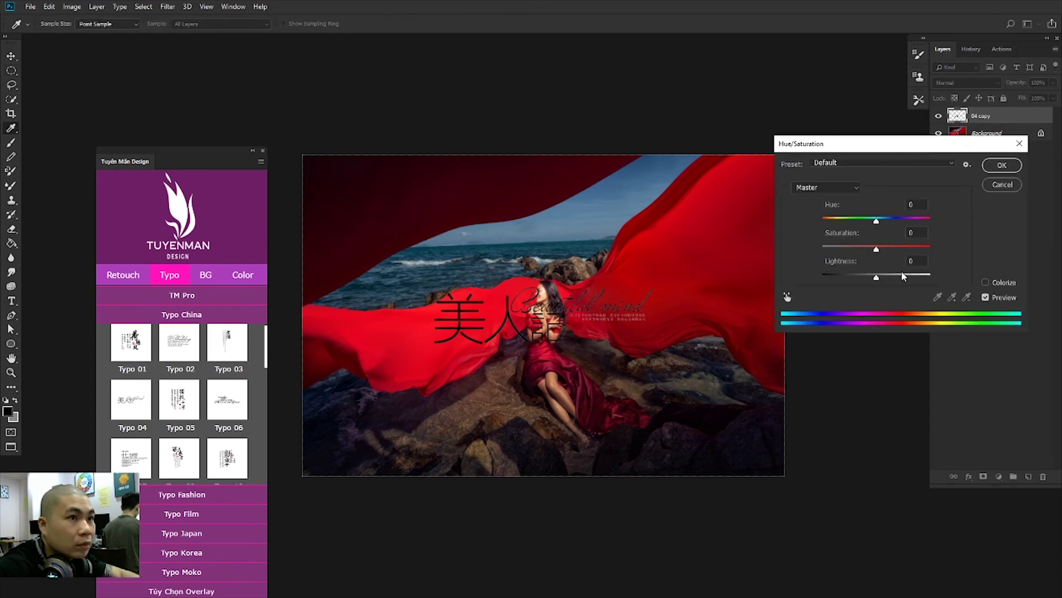
drag(911, 275, 932, 275)
key(Return)
Step: Move the 美人記 Beautiful mind title to the upper-left and scale it to about 79%
key(m)
scroll(452, 349, down, 1)
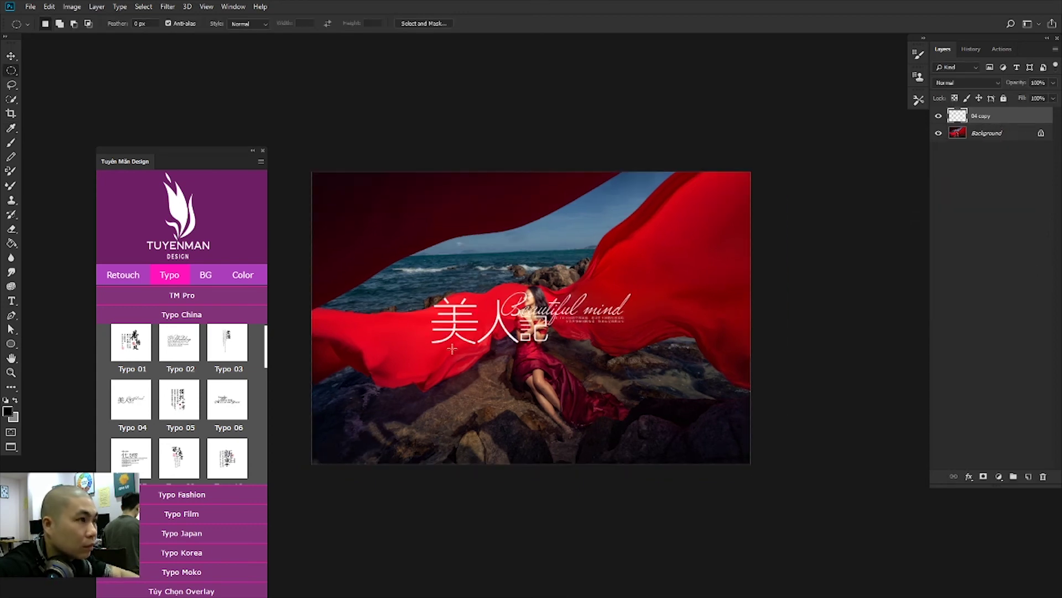
key(c)
key(v)
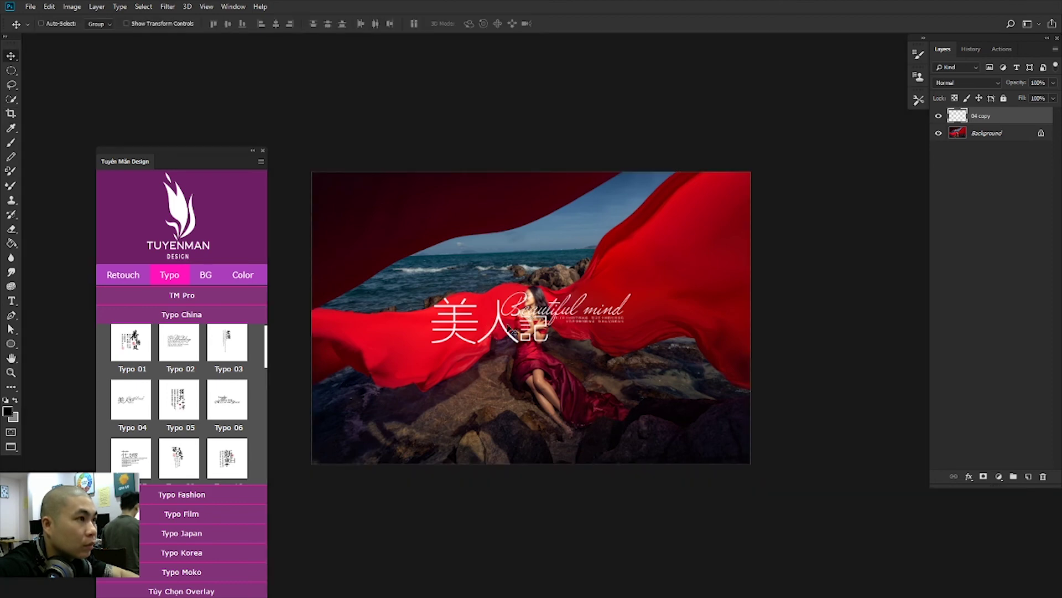
drag(523, 322, 449, 222)
key(ctrl+t)
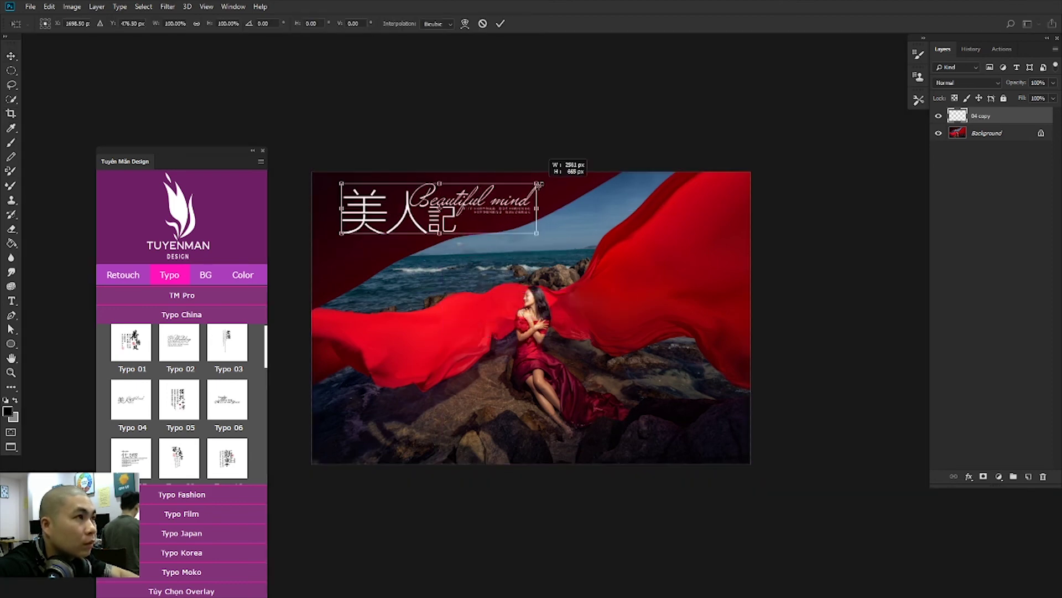
drag(542, 179, 501, 191)
drag(480, 227, 468, 223)
key(Return)
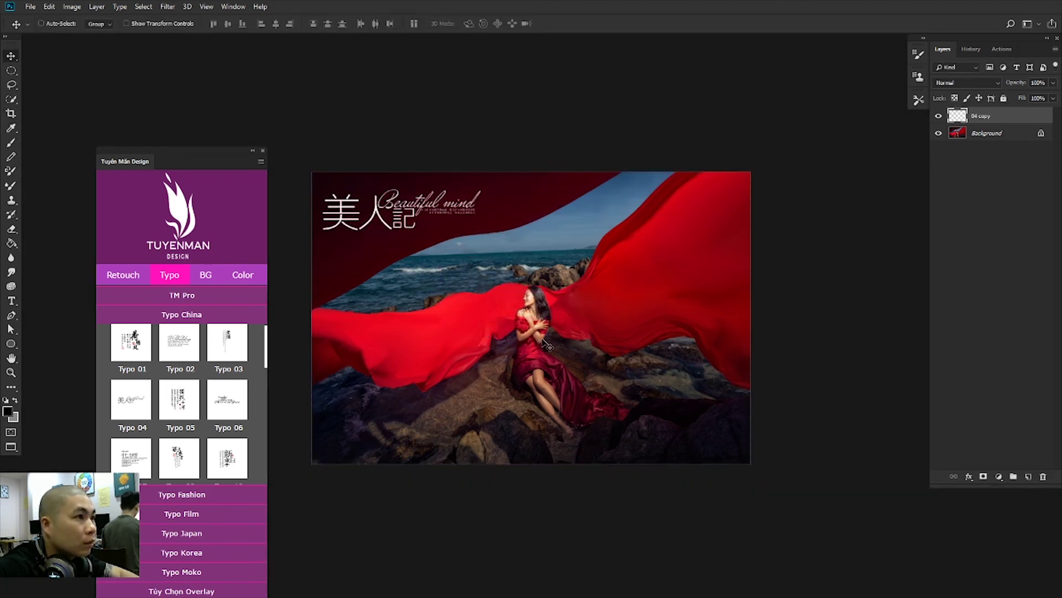
Step: Fit the view, merge the title down, and expand the Typo Moko collection
key(ctrl+0)
key(ctrl+minus)
key(ctrl+minus)
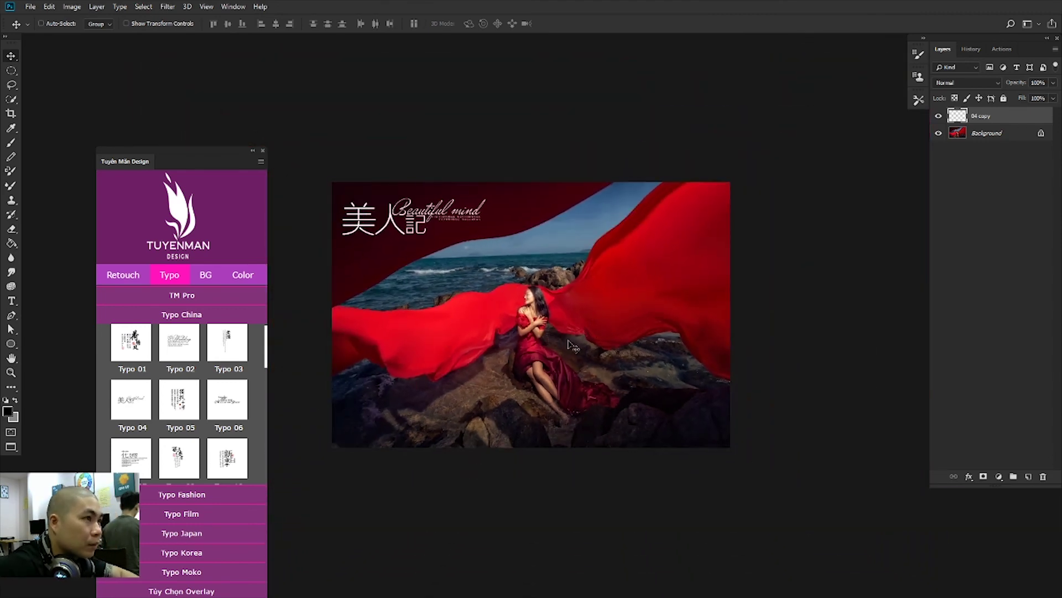
key(ctrl+e)
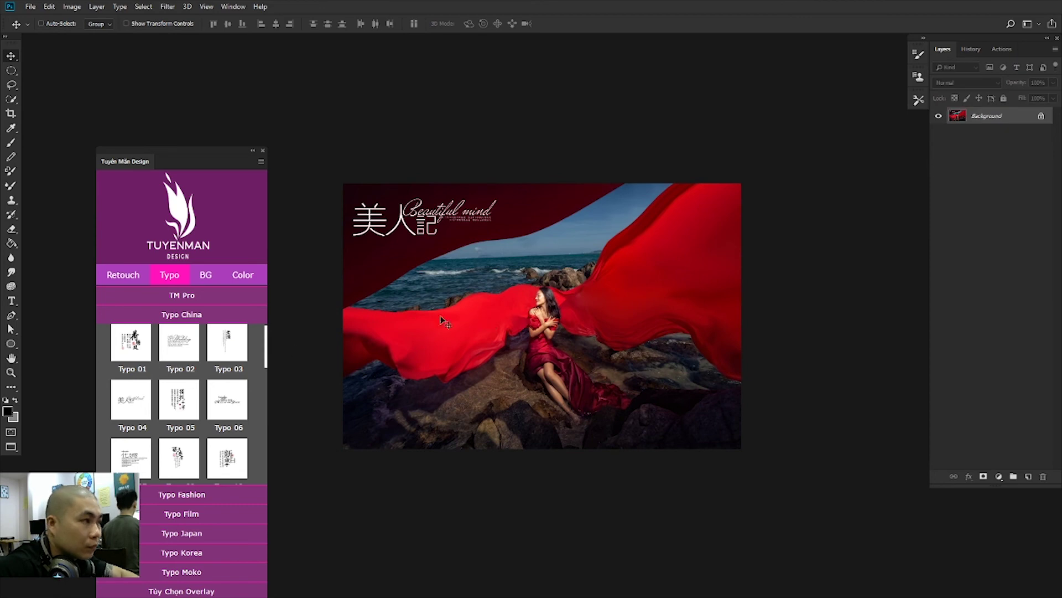
scroll(218, 432, down, 3)
click(209, 571)
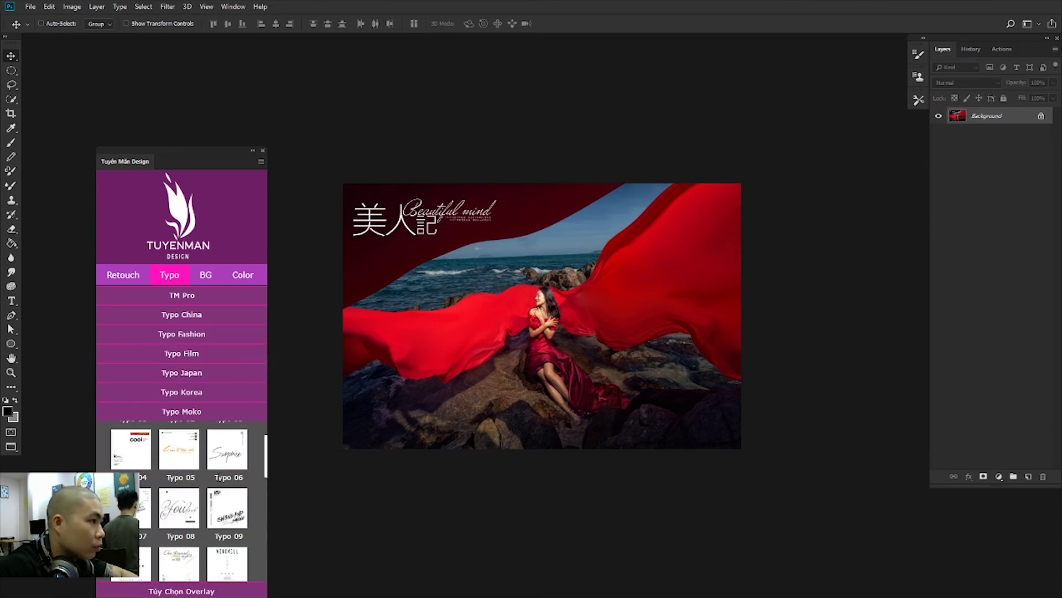
scroll(223, 535, down, 5)
Step: Add the Typo 30 Pursuit of love artwork as a duplicated layer lightened to white
click(237, 535)
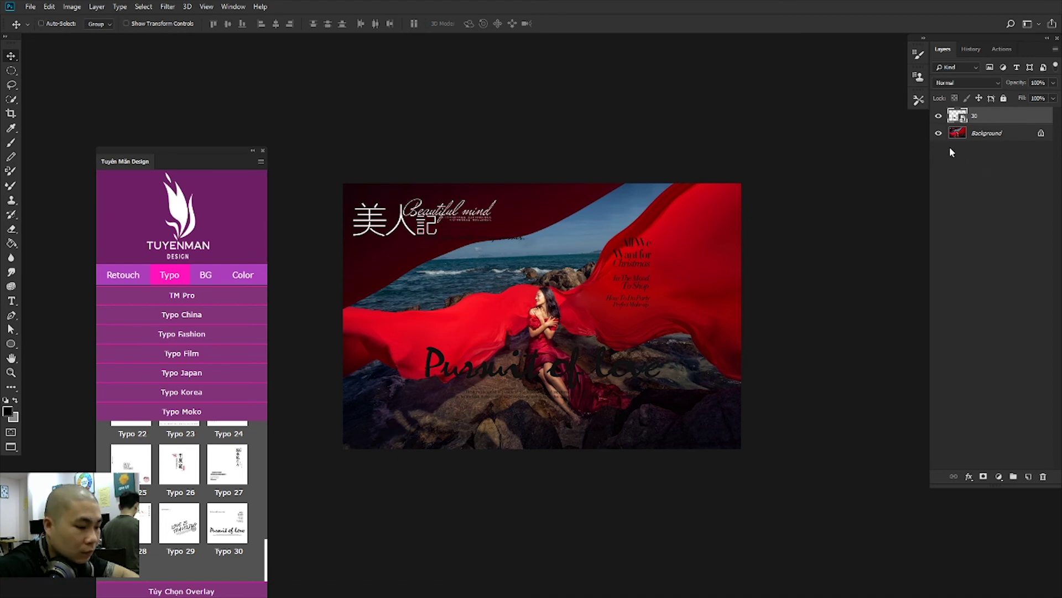
key(ctrl+j)
click(984, 131)
key(Delete)
key(ctrl+u)
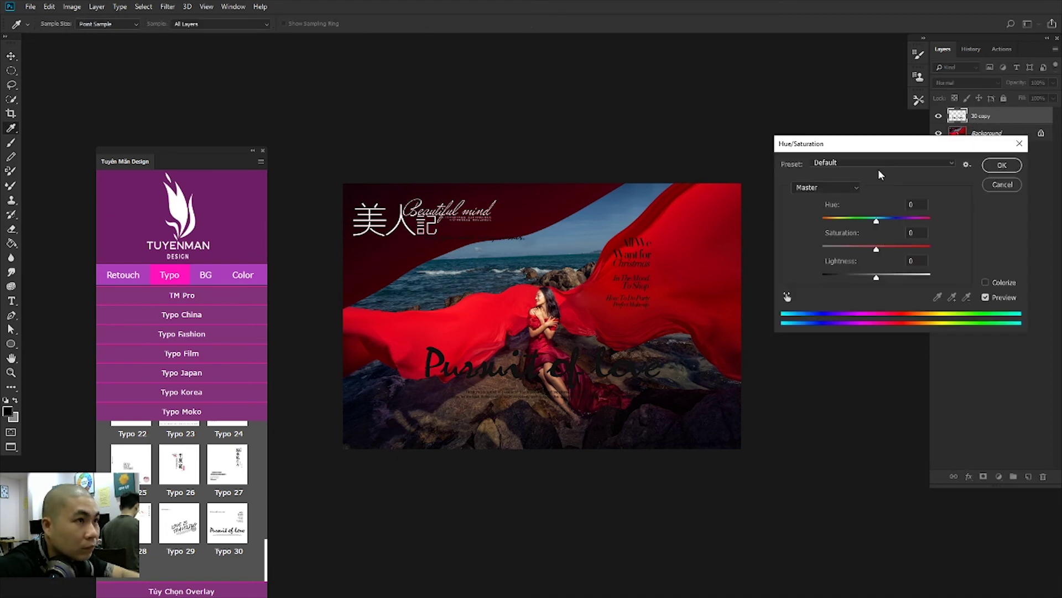
drag(897, 283, 935, 276)
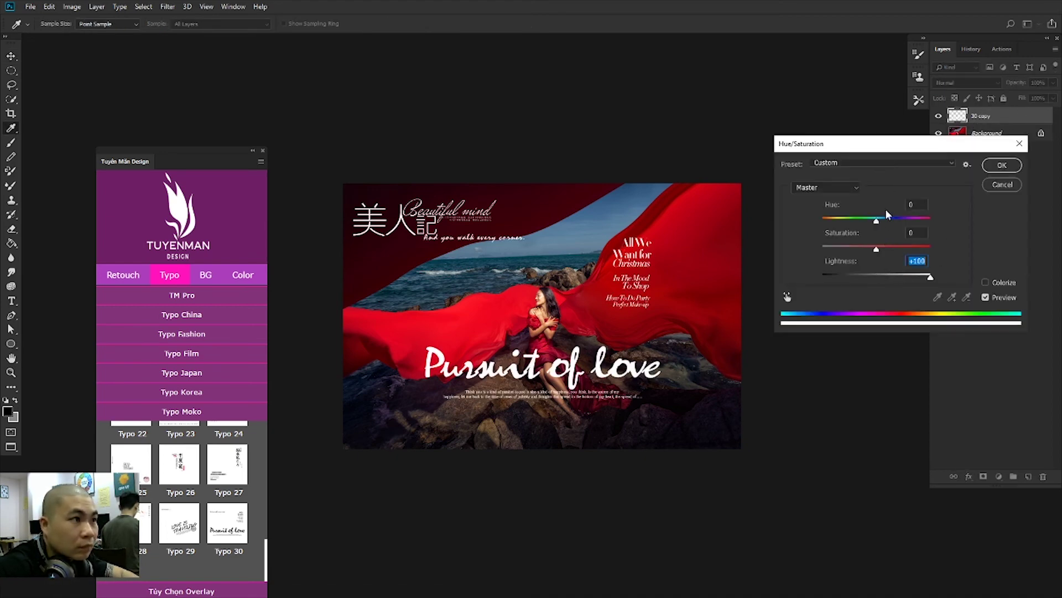
key(Return)
Step: Move the Pursuit of love text lower and scale it to about 91%
key(v)
drag(557, 378, 563, 418)
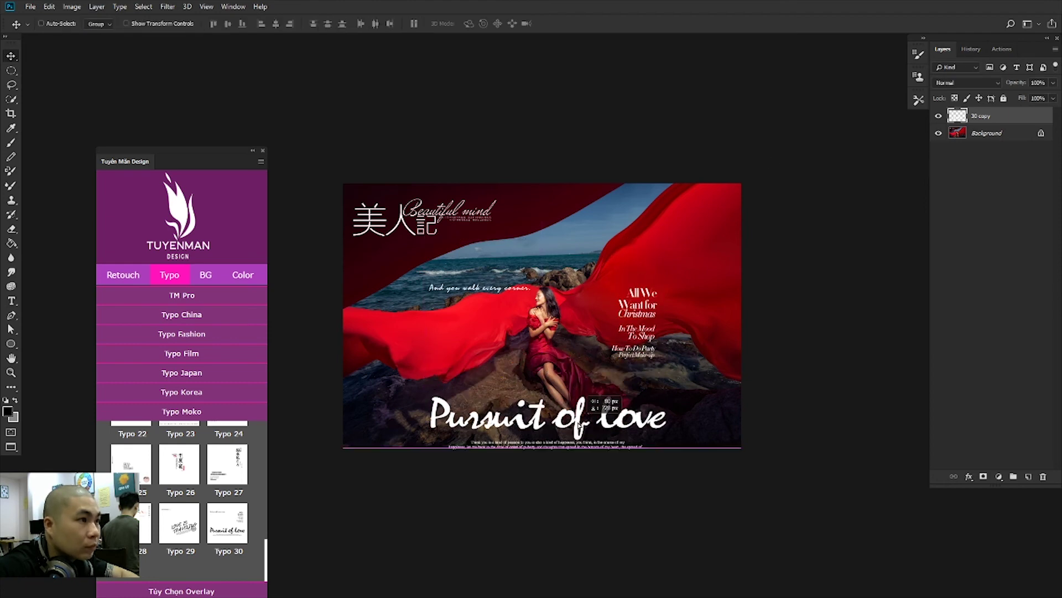
key(ctrl+t)
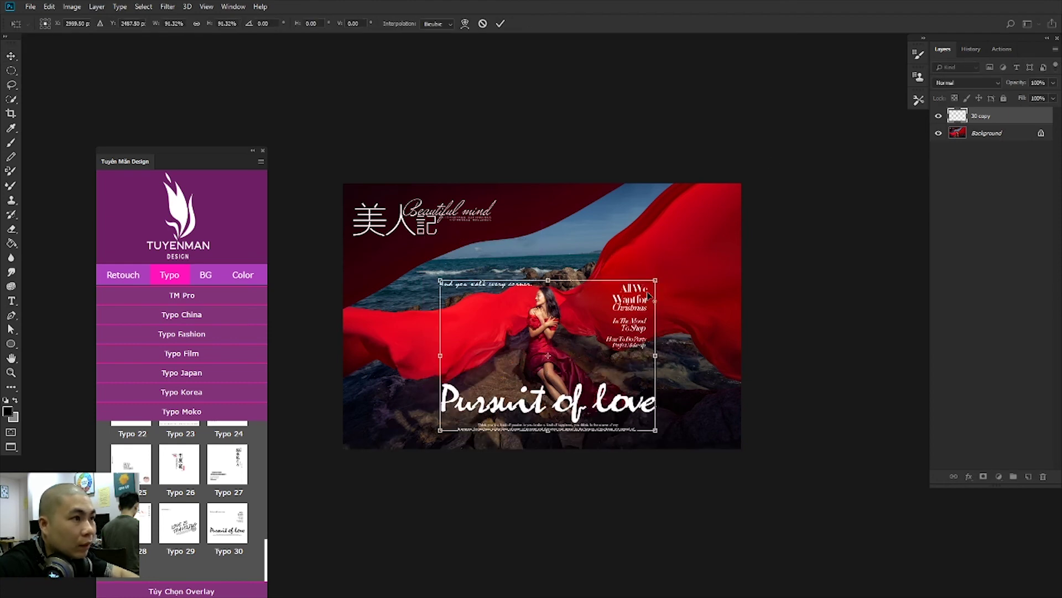
drag(669, 277, 659, 290)
Step: Marquee-select and remove the extra small text blocks around the model
key(m)
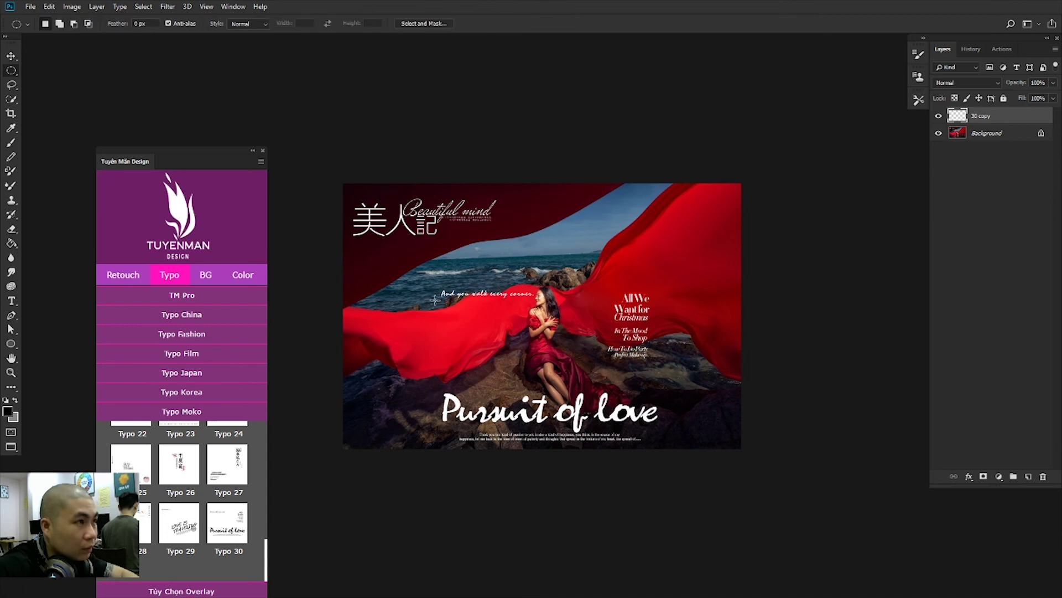
drag(431, 271, 565, 312)
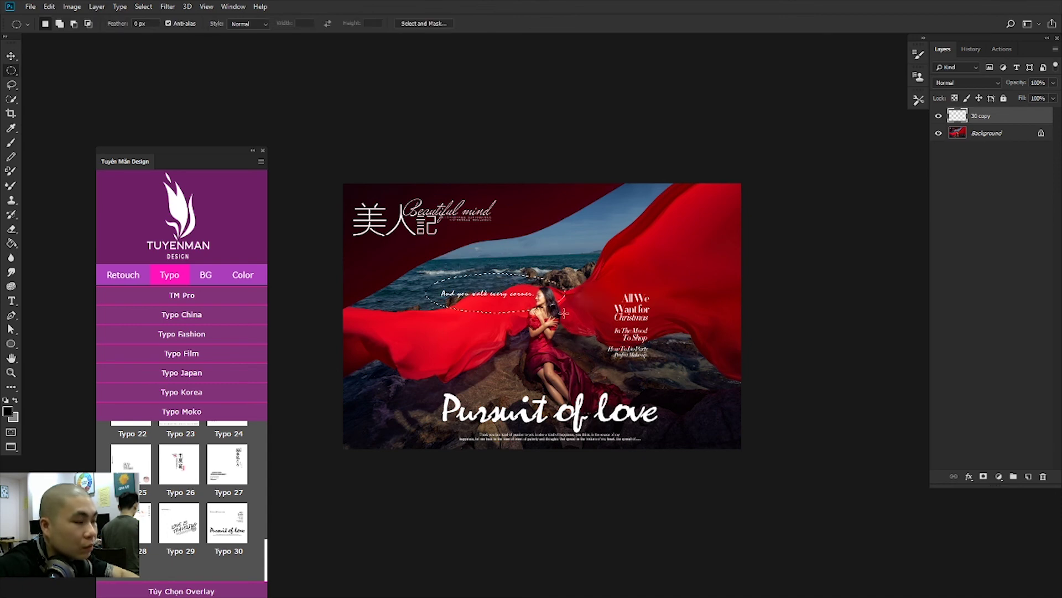
key(shift+m)
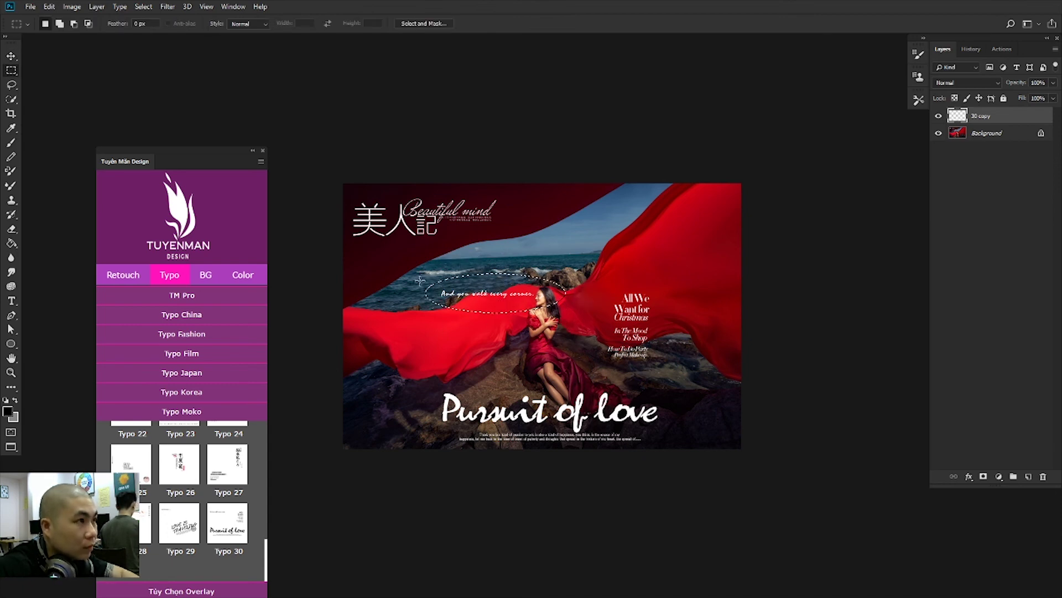
drag(412, 266, 721, 369)
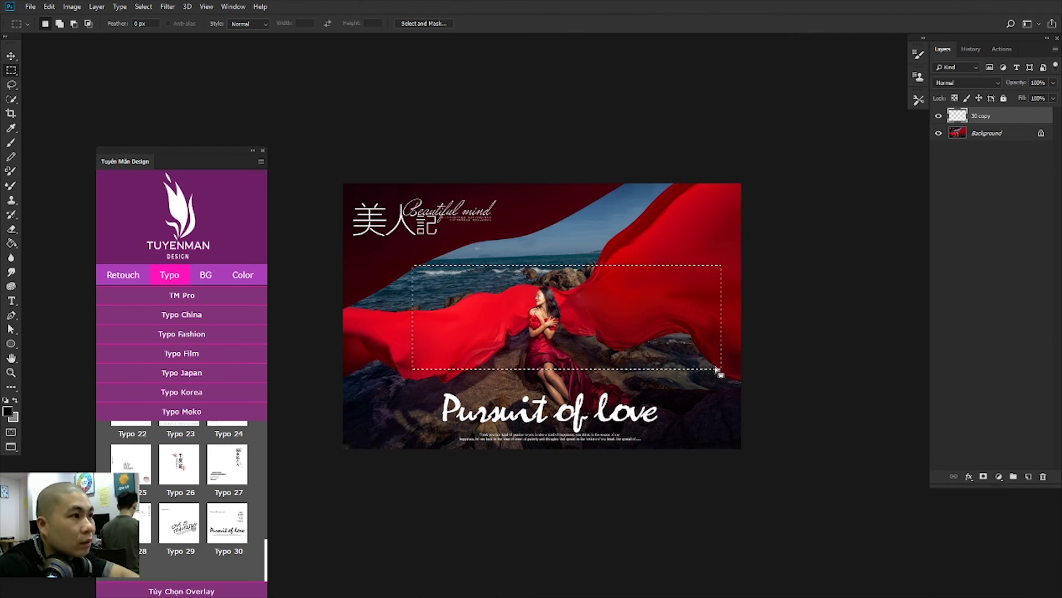
key(ctrl+d)
Step: Fit the image to the screen and bring up the Image adjustments list
scroll(586, 340, up, 1)
right_click(598, 334)
click(597, 335)
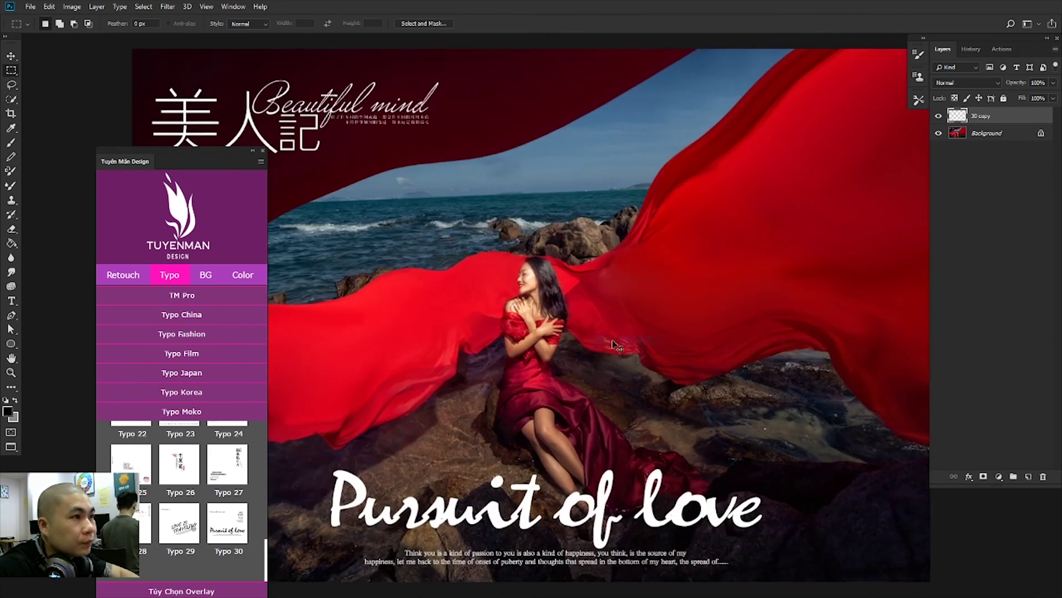
scroll(613, 341, down, 1)
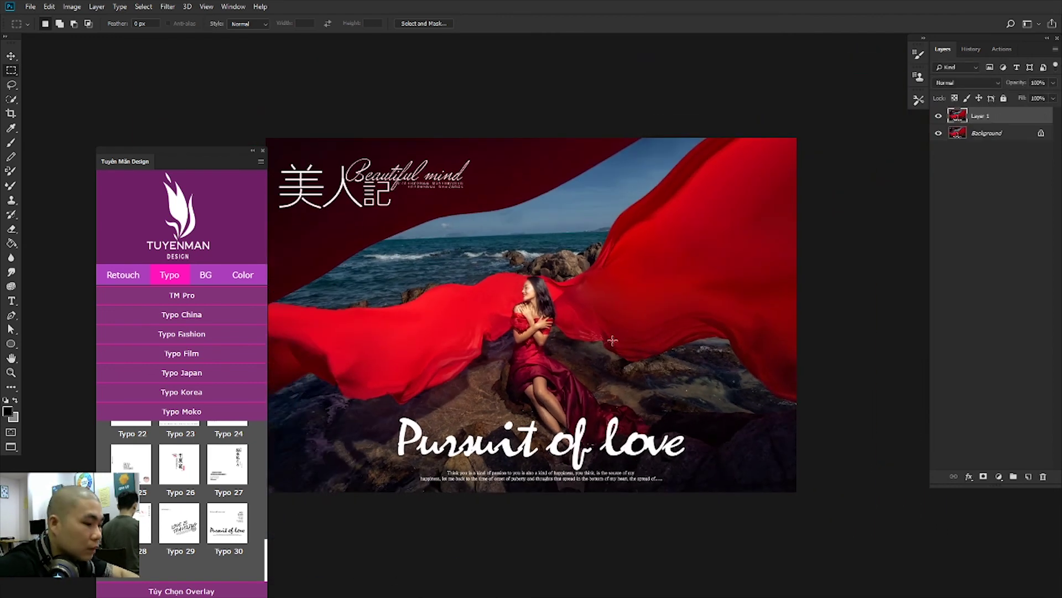
key(alt+i)
Step: Apply Selective Color to the Reds with Black +12 and Cyan +24, then flatten
key(j)
key(s)
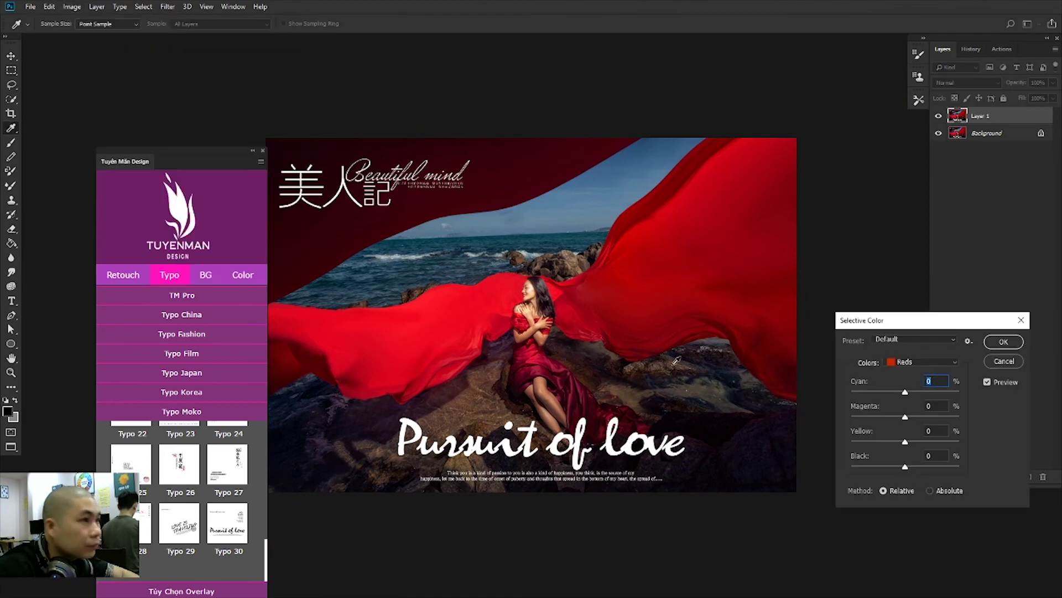
drag(905, 466, 918, 468)
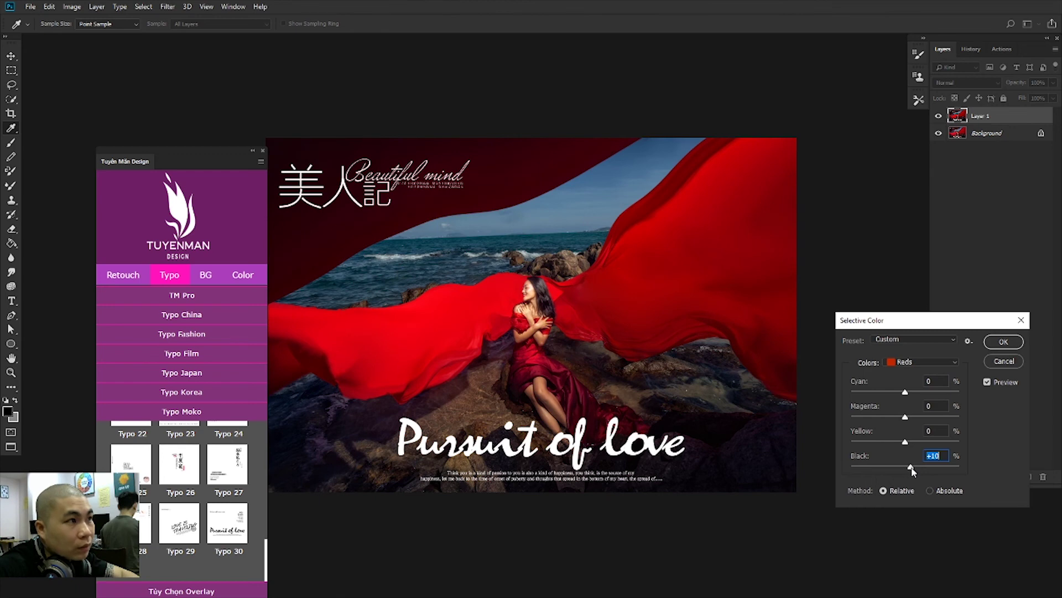
key(ctrl+minus)
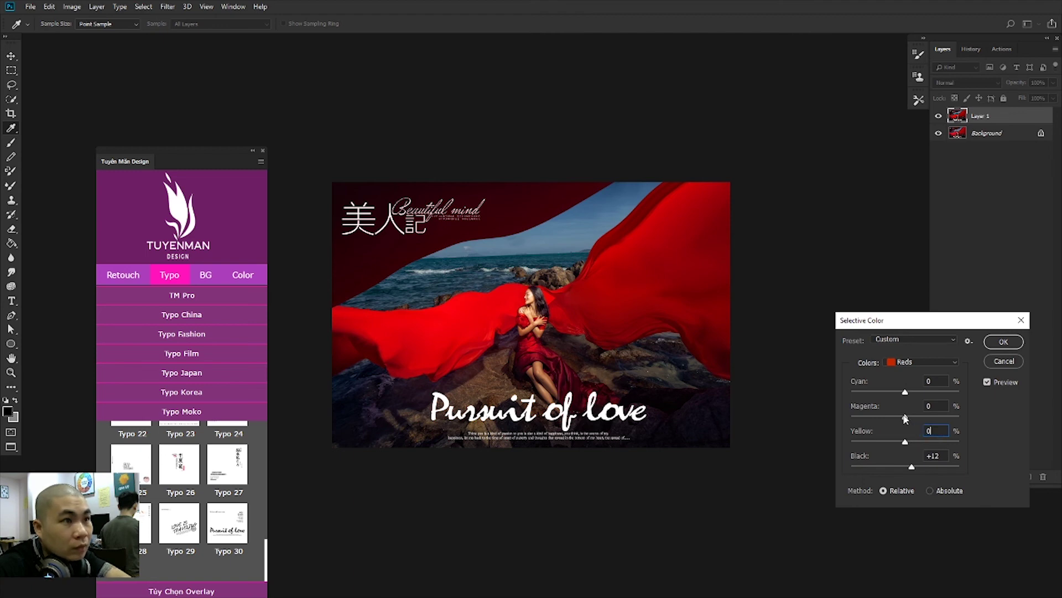
drag(906, 416, 911, 416)
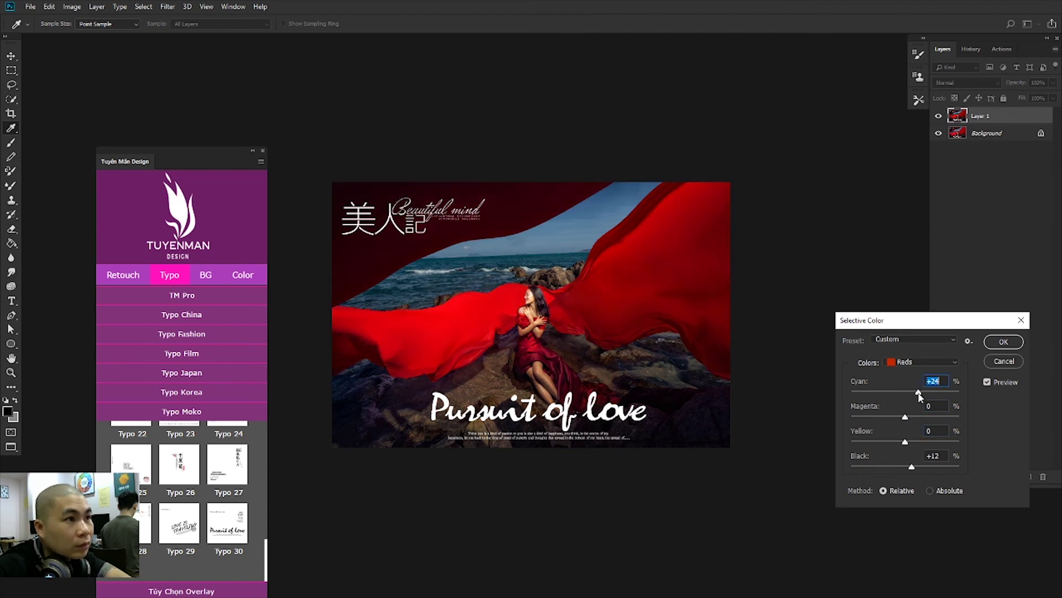
key(Return)
Step: Select a large oval over the fabric and sea, then open and close Liquify
drag(357, 227, 910, 390)
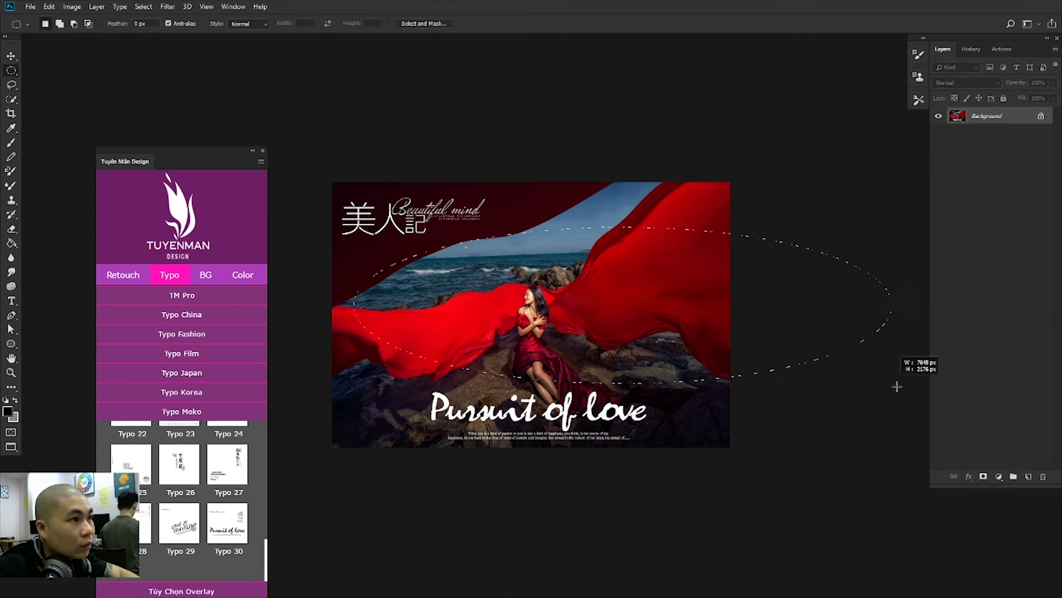
key(ctrl+shift+x)
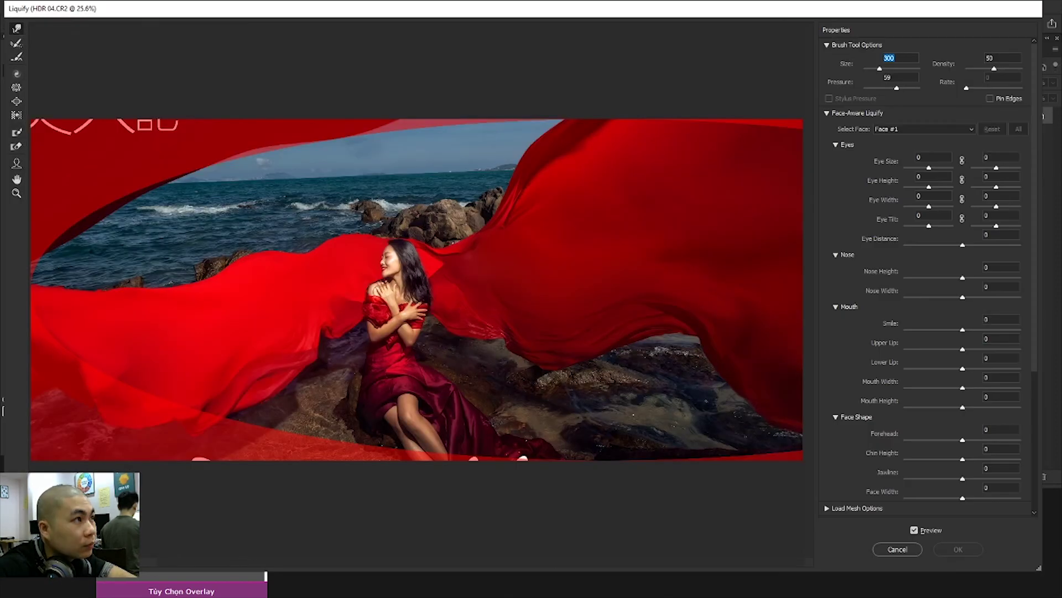
key(bracketleft)
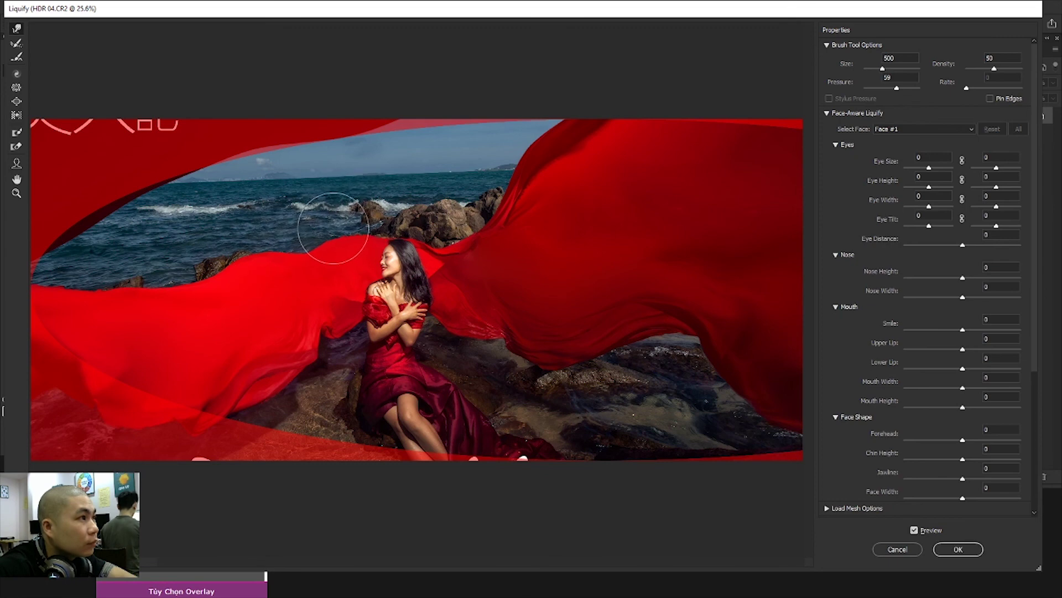
key(Return)
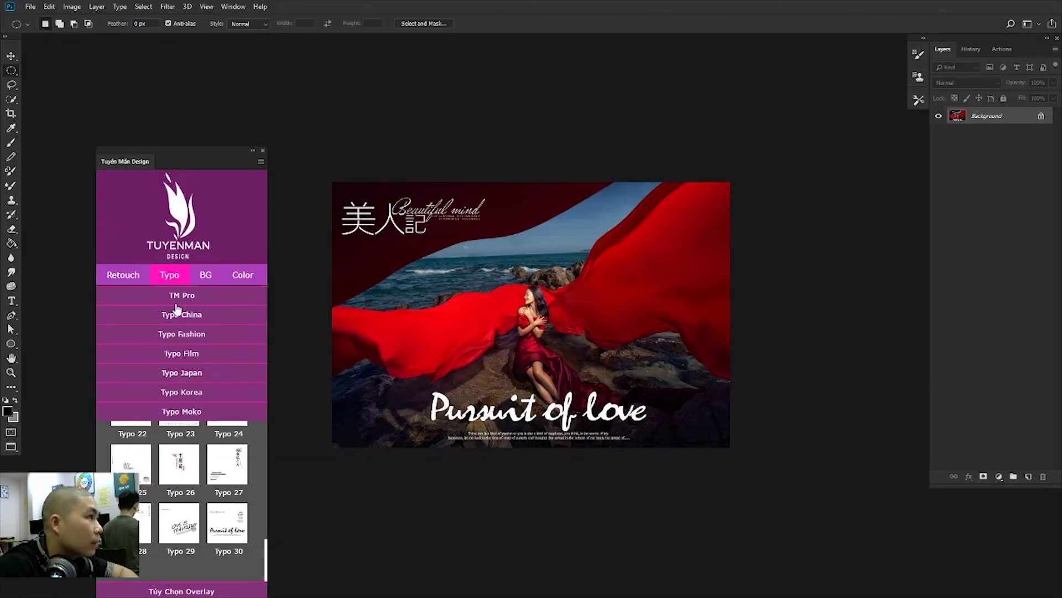
Step: Place petal overlay 05 from the background collections, shifted up and left
click(212, 284)
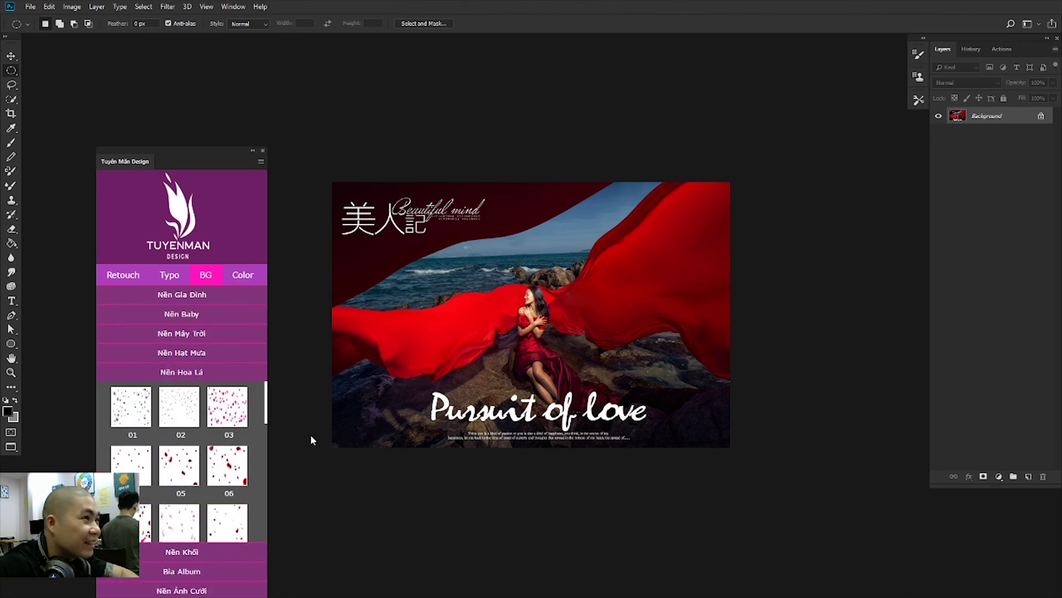
click(178, 464)
drag(538, 317, 497, 256)
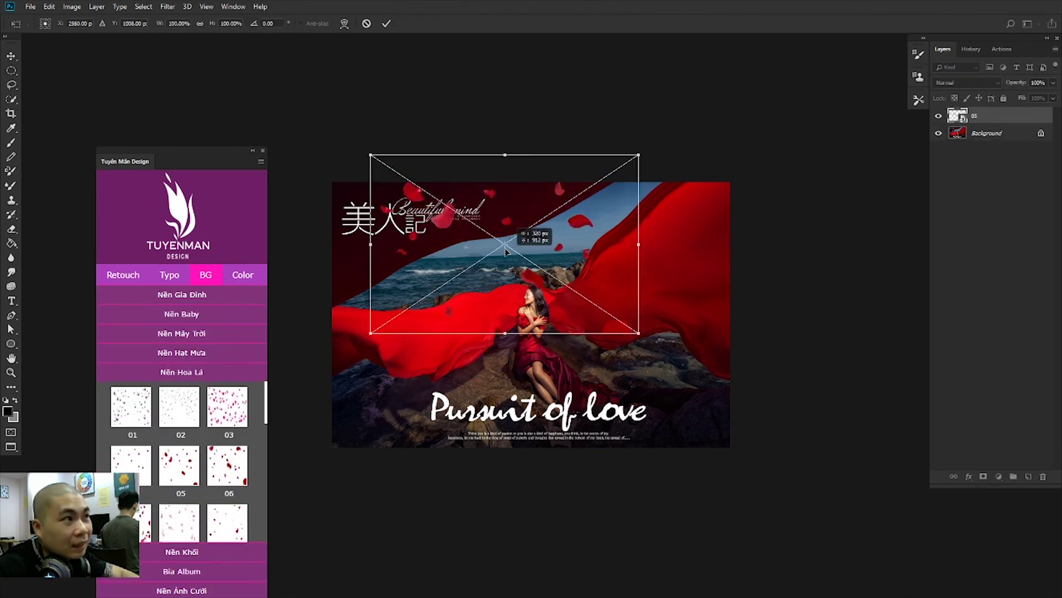
drag(628, 325, 631, 317)
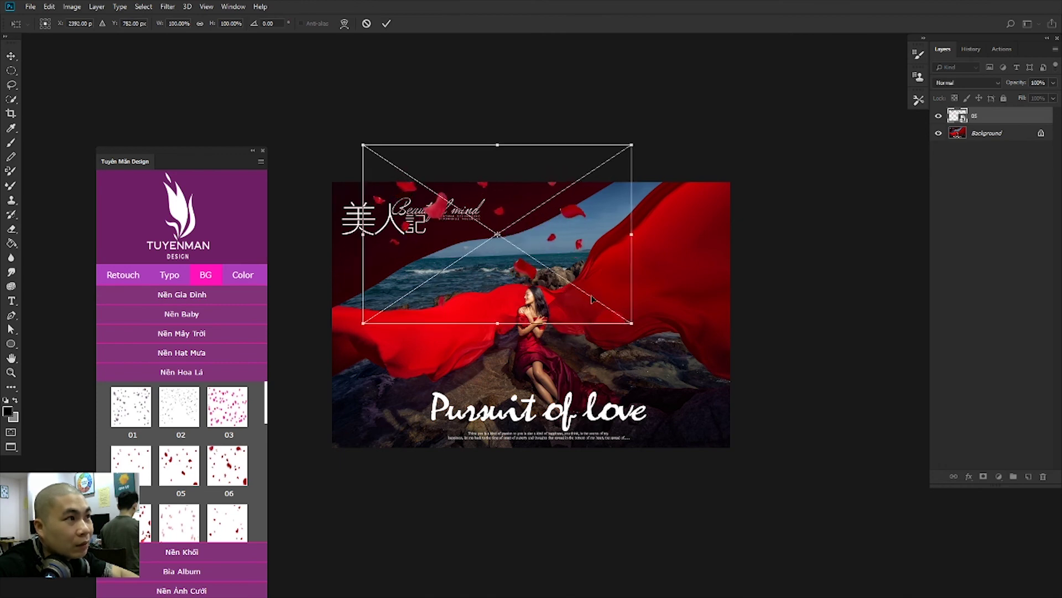
key(Return)
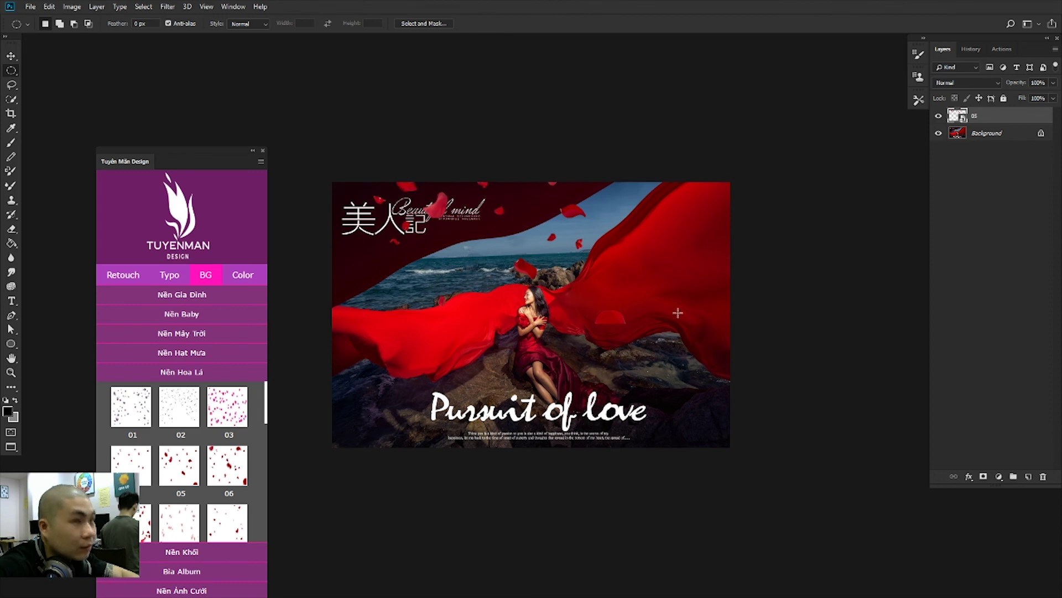
Step: Replace the 05 petal layer with its duplicate and set the eraser to full strength
key(ctrl+j)
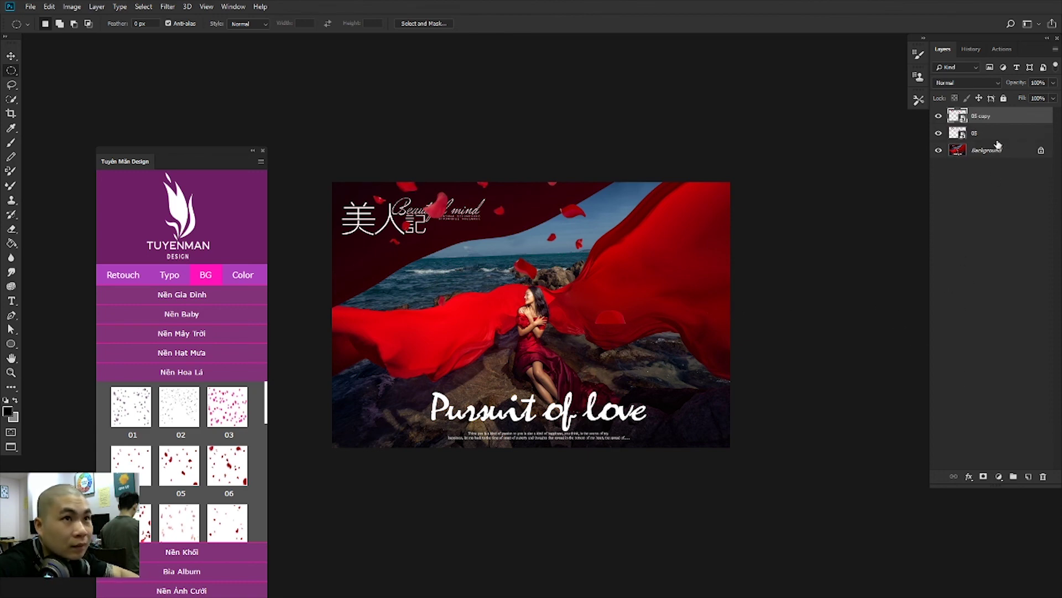
click(997, 133)
key(Delete)
key(e)
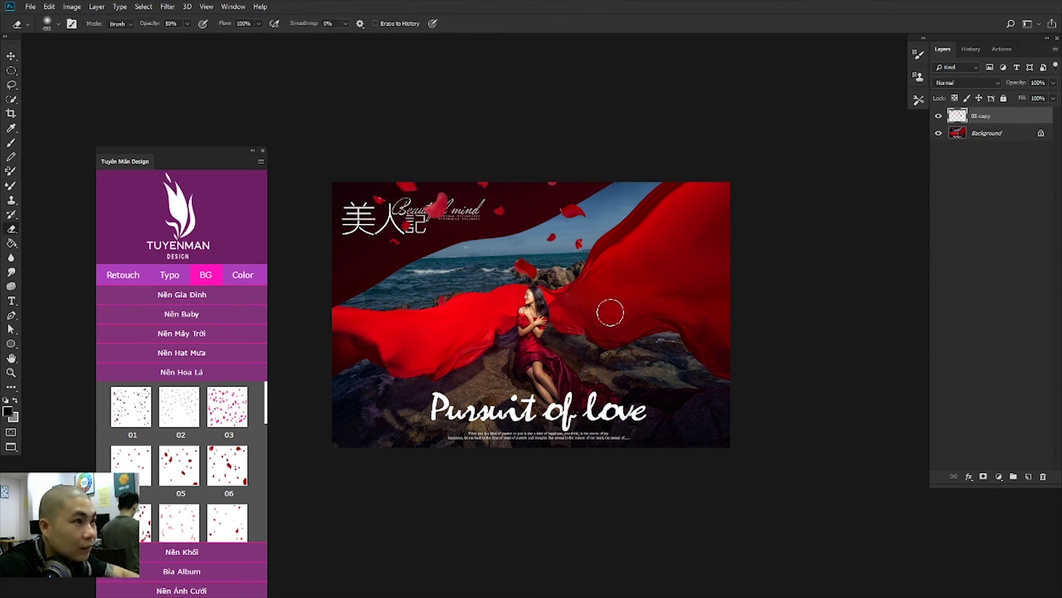
key(0)
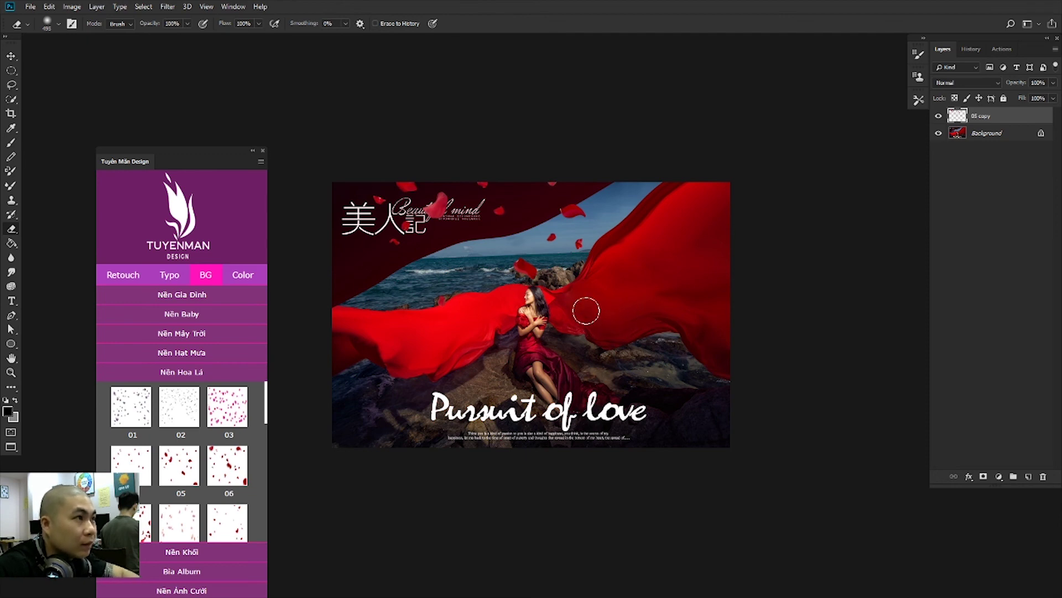
Step: Try petal overlay 24, reposition it, then delete it
scroll(141, 434, down, 3)
scroll(177, 443, down, 2)
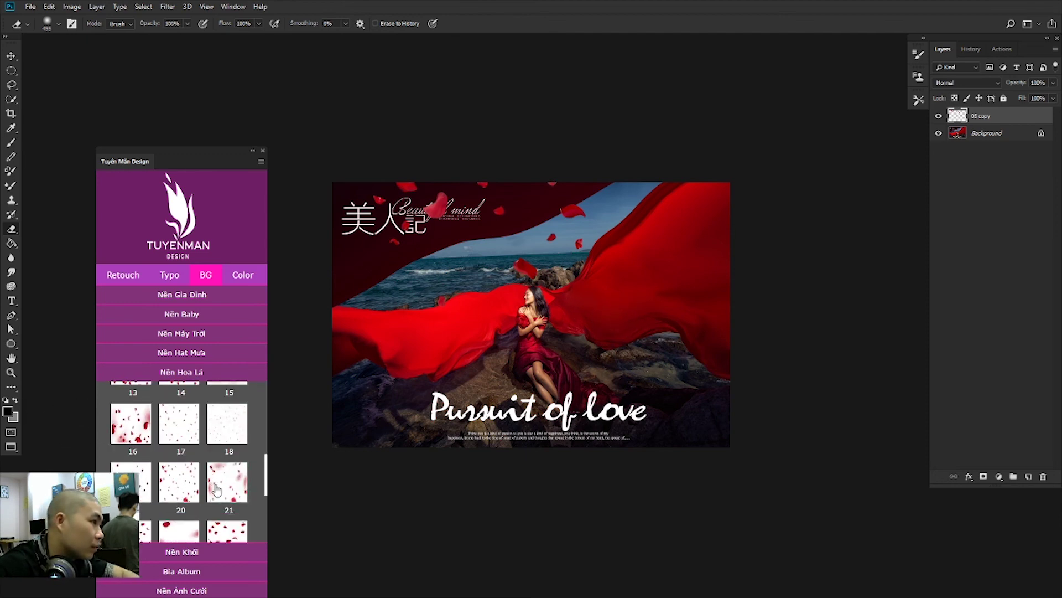
scroll(222, 453, down, 2)
scroll(232, 458, down, 2)
scroll(238, 471, up, 2)
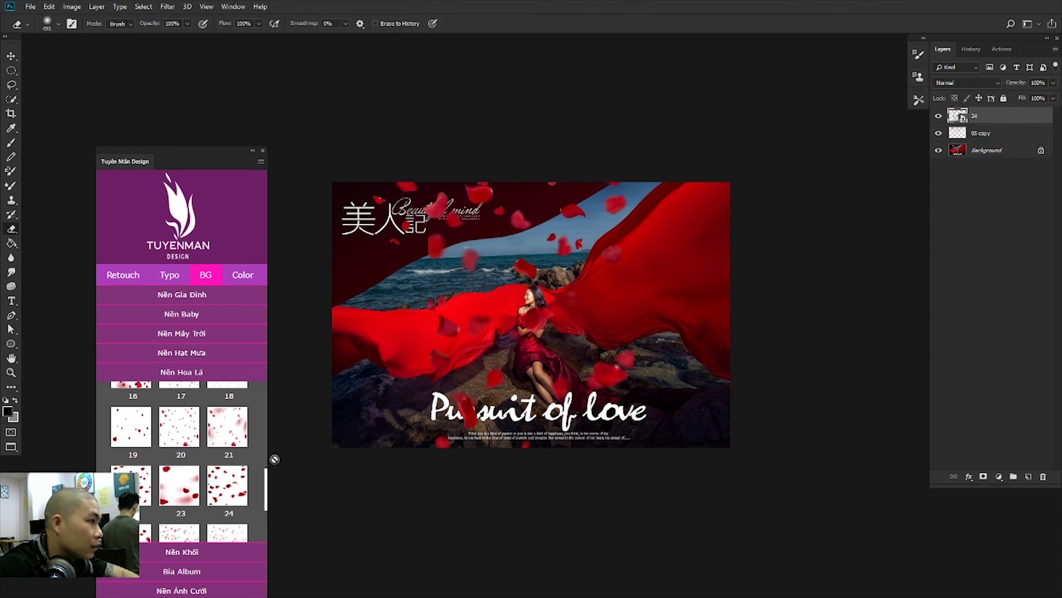
scroll(203, 470, down, 2)
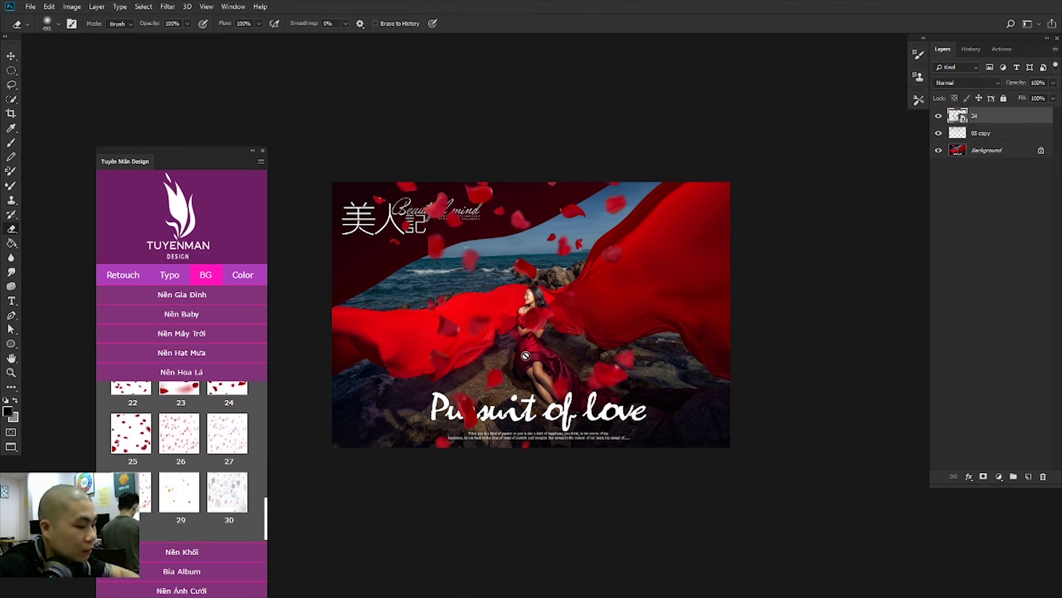
key(v)
mouse_move(558, 379)
mouse_down()
mouse_move(582, 429)
mouse_move(526, 369)
mouse_up()
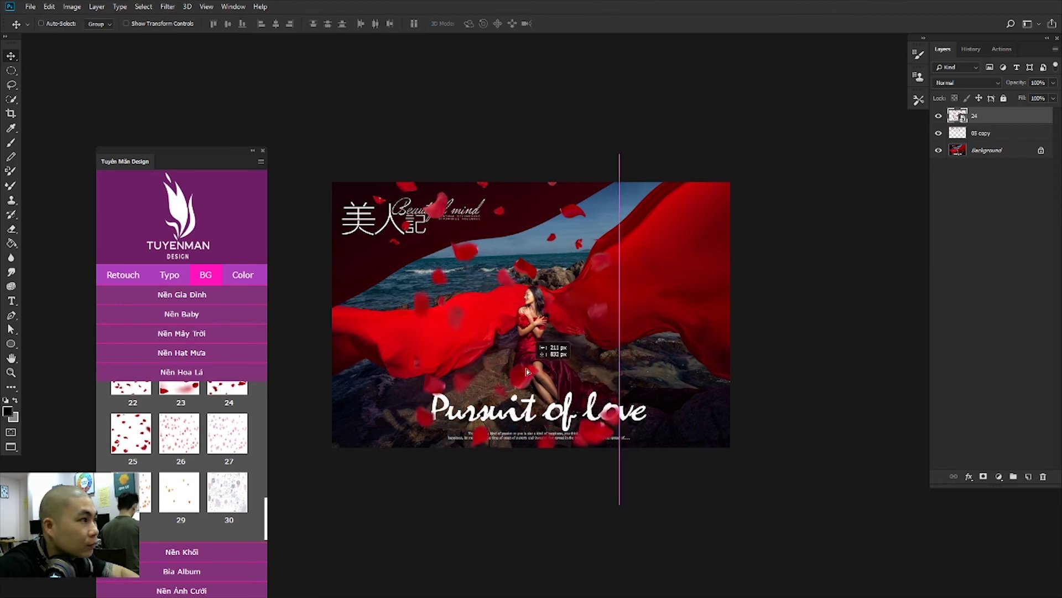
key(Delete)
Step: Place petal overlay 23 over the portrait, flip it horizontally and reposition it
scroll(233, 432, up, 2)
scroll(243, 486, up, 1)
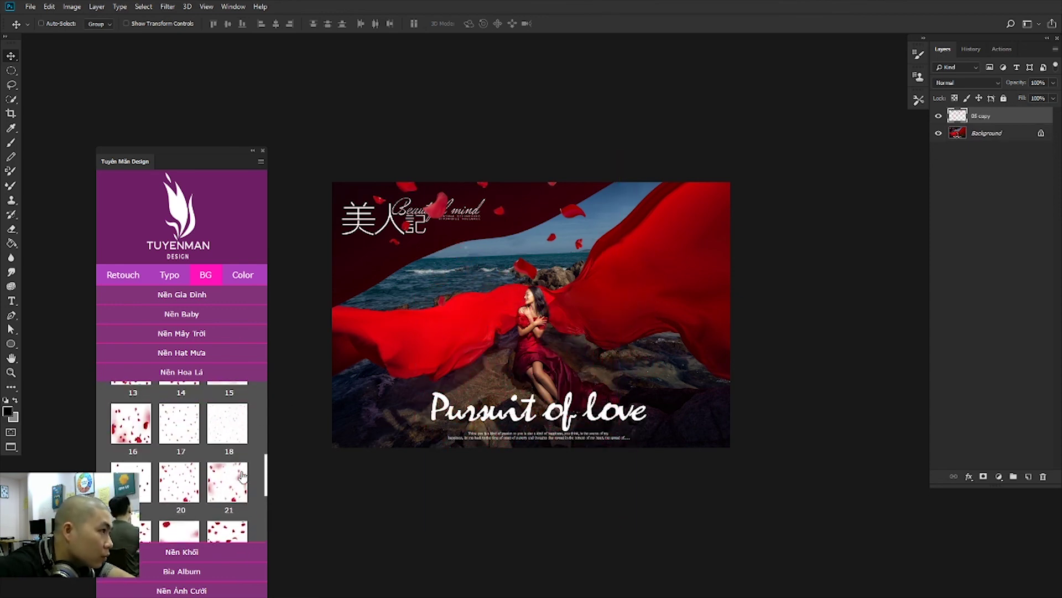
scroll(243, 482, up, 1)
scroll(244, 477, up, 1)
scroll(245, 473, up, 1)
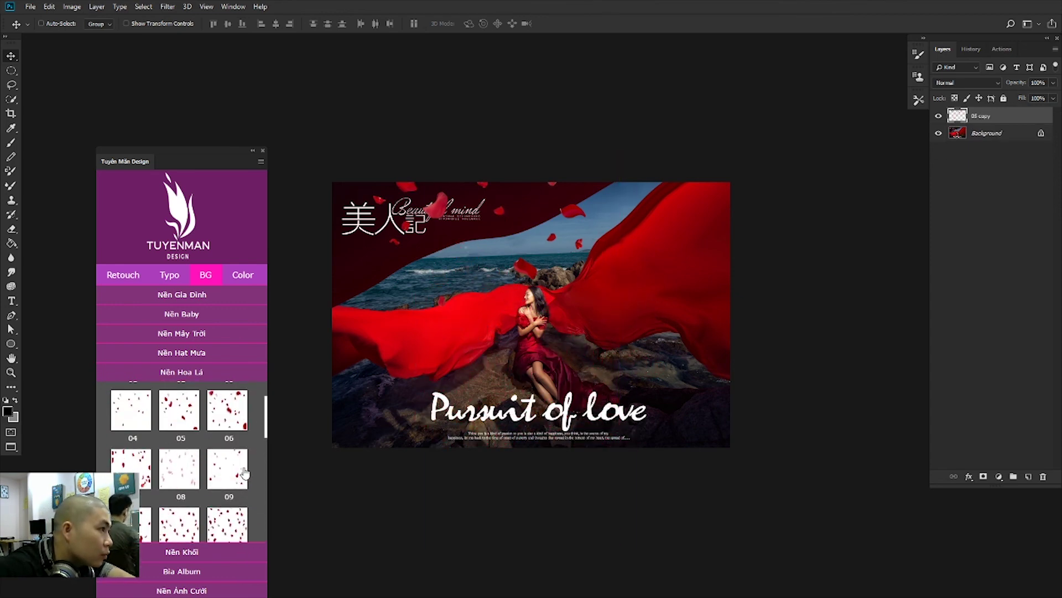
scroll(246, 473, down, 1)
scroll(245, 473, down, 1)
scroll(245, 473, down, 1)
scroll(245, 473, down, 1)
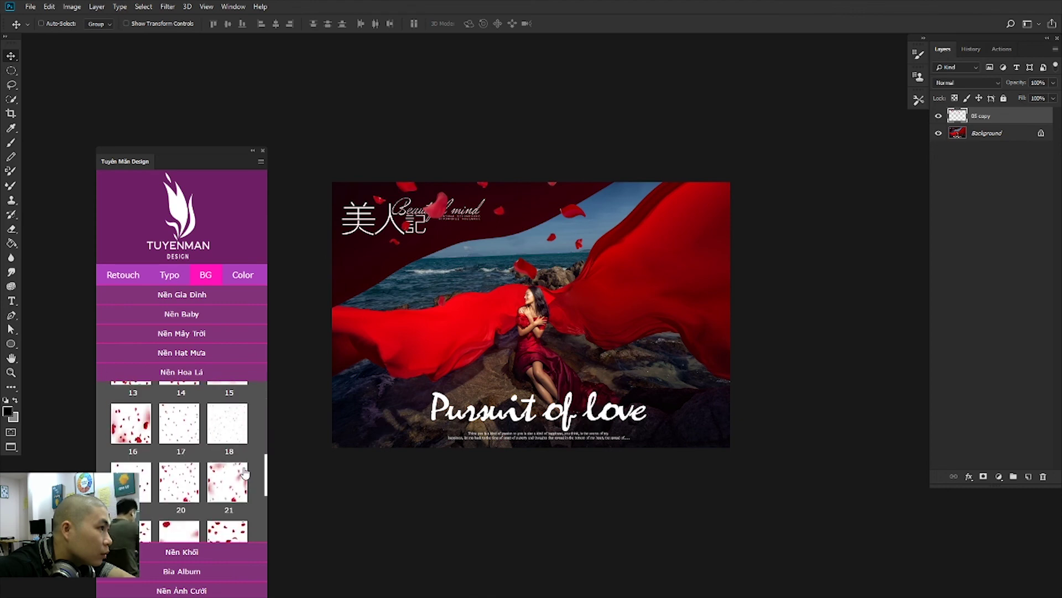
scroll(245, 473, down, 1)
scroll(245, 473, down, 1)
scroll(245, 473, down, 1)
scroll(245, 473, down, 1)
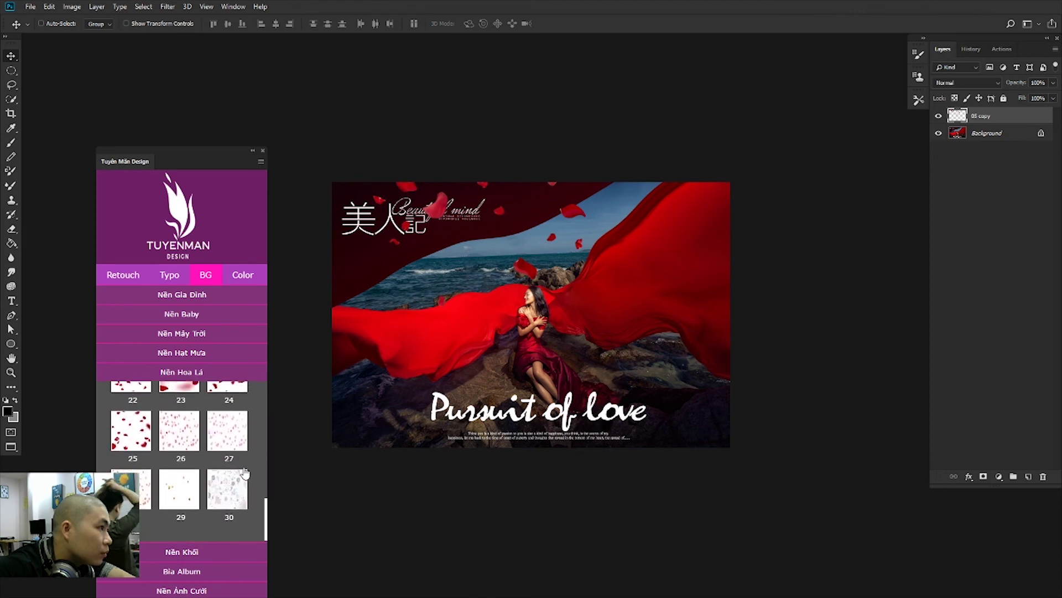
scroll(245, 473, up, 2)
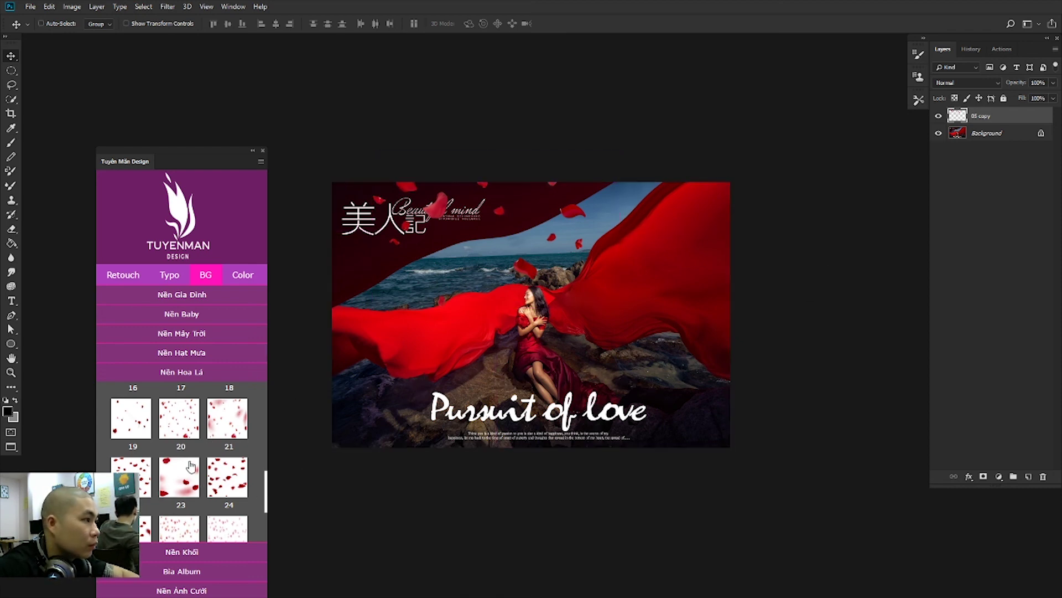
drag(190, 467, 762, 278)
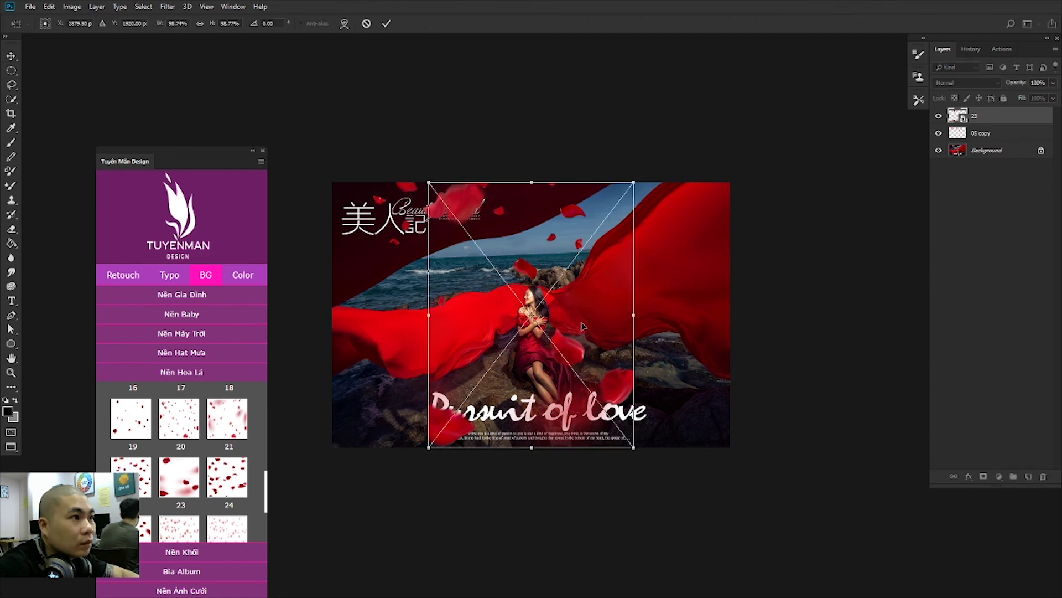
drag(515, 327, 515, 372)
right_click(613, 363)
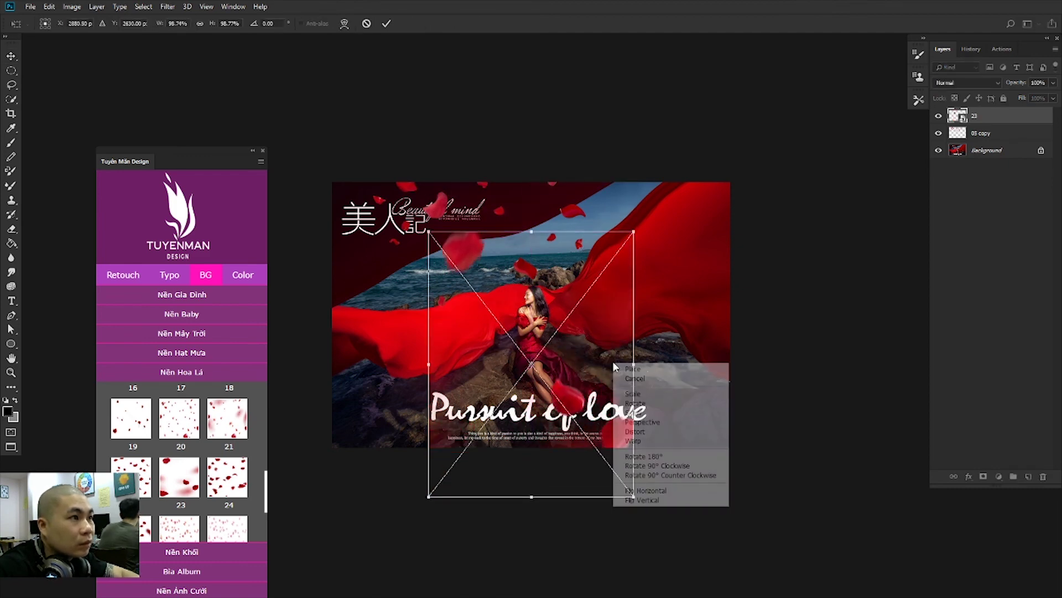
click(664, 490)
mouse_move(592, 390)
mouse_down()
mouse_move(592, 320)
mouse_move(587, 340)
mouse_move(585, 331)
mouse_up()
Step: Flip the petal overlay vertically, rotate it 90° counter-clockwise, shift it right and commit
right_click(588, 339)
click(653, 479)
right_click(584, 331)
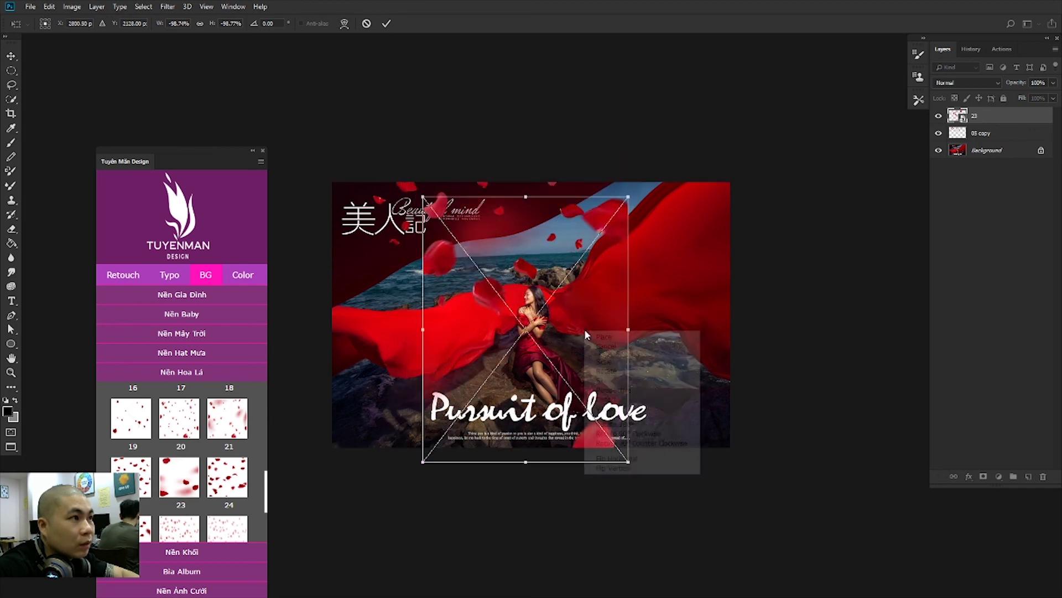
click(640, 442)
drag(618, 334, 703, 349)
key(Return)
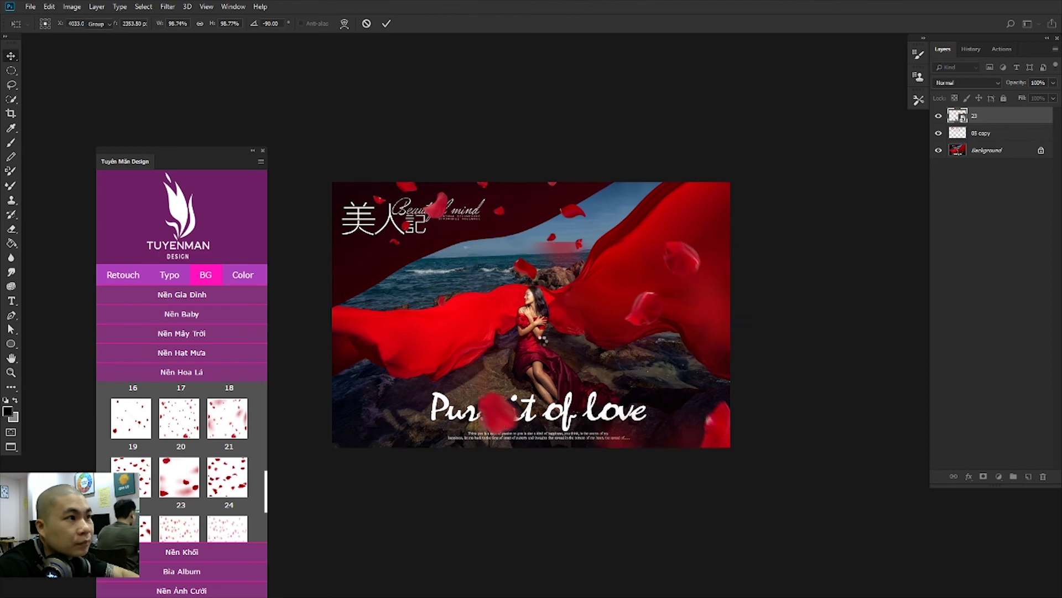
Step: Select the petals on the left with a rectangular marquee and nudge them left
key(m)
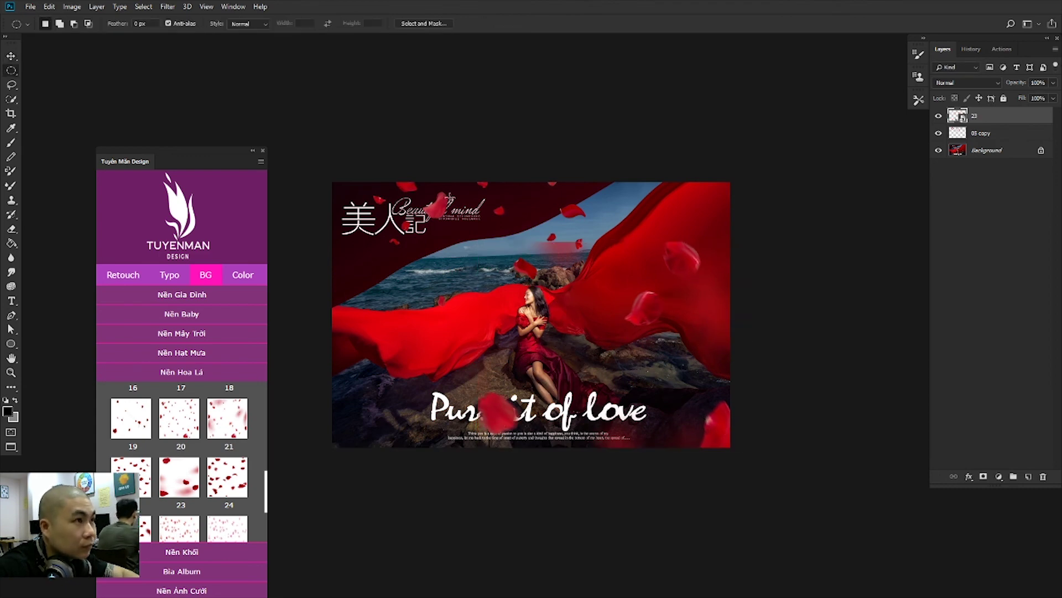
drag(314, 137, 600, 505)
key(shift+m)
click(504, 306)
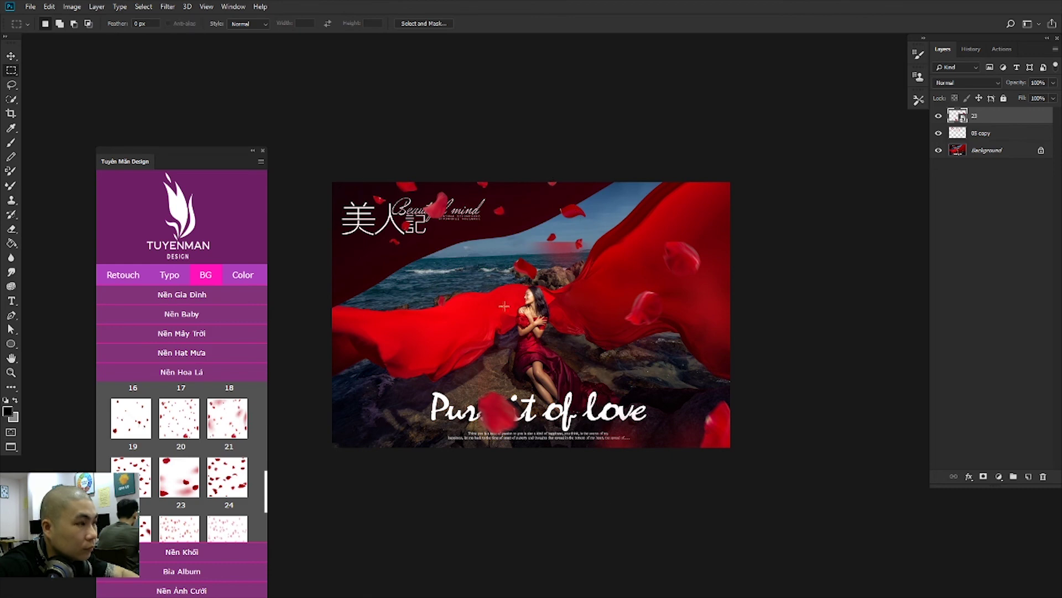
drag(313, 171, 605, 458)
key(v)
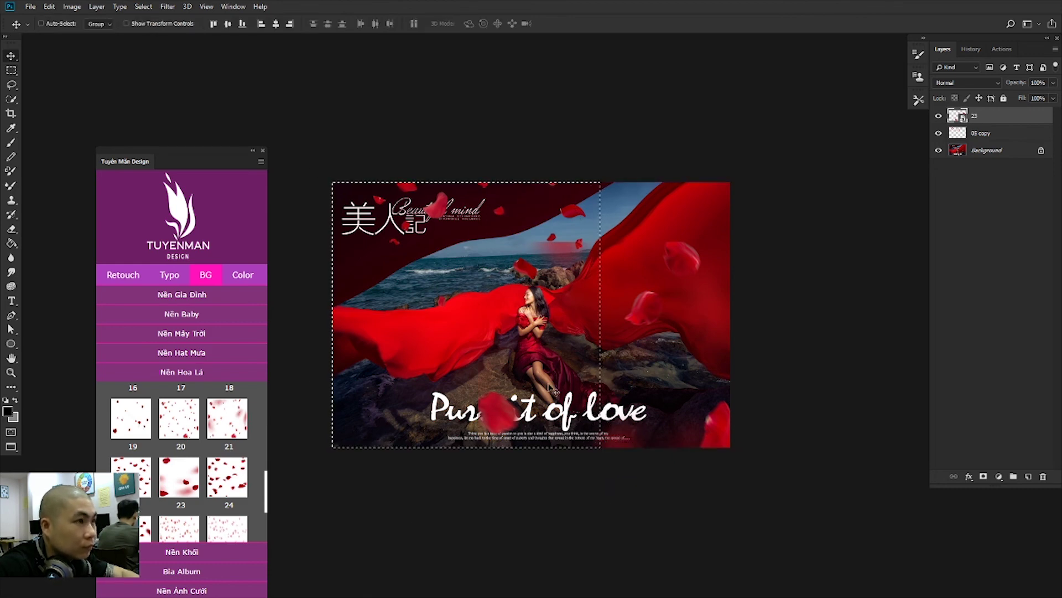
mouse_move(570, 357)
mouse_down()
mouse_move(436, 357)
mouse_move(551, 357)
mouse_up()
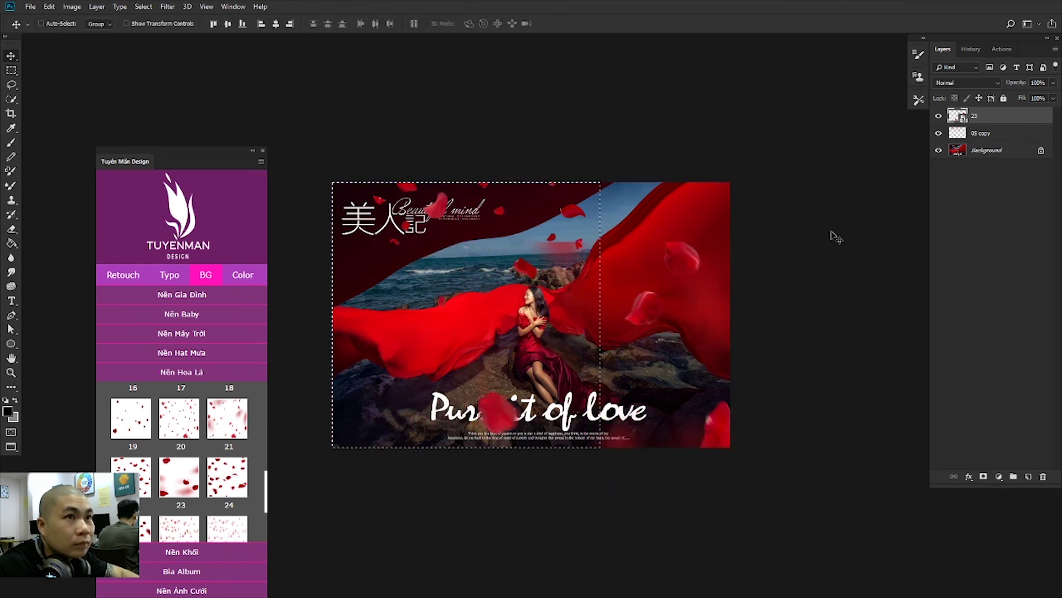
key(ctrl+d)
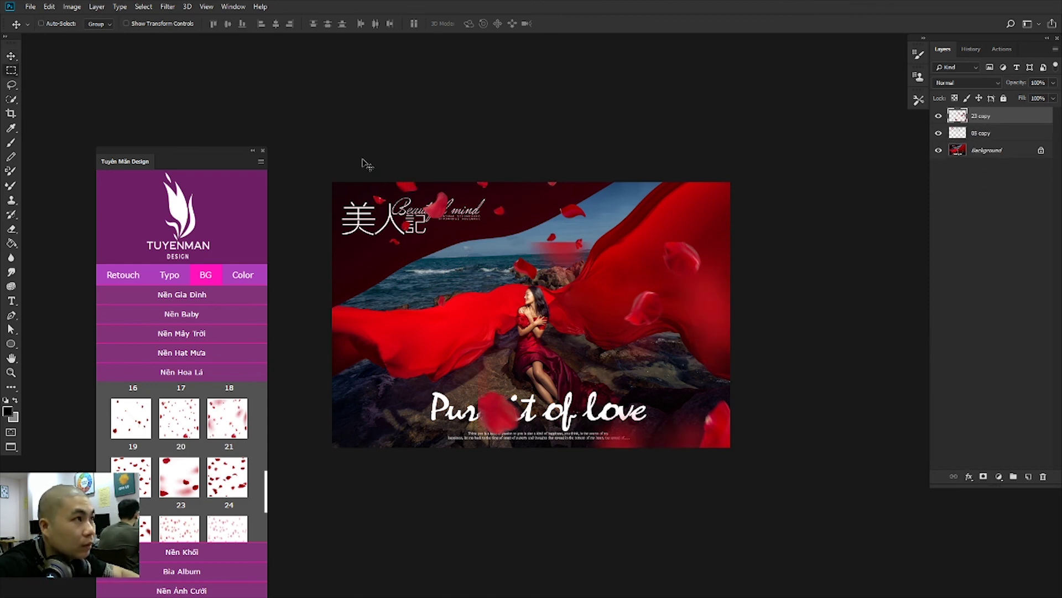
Step: Reselect the left-side petals and shift them further left and down
key(m)
drag(331, 180, 590, 527)
key(v)
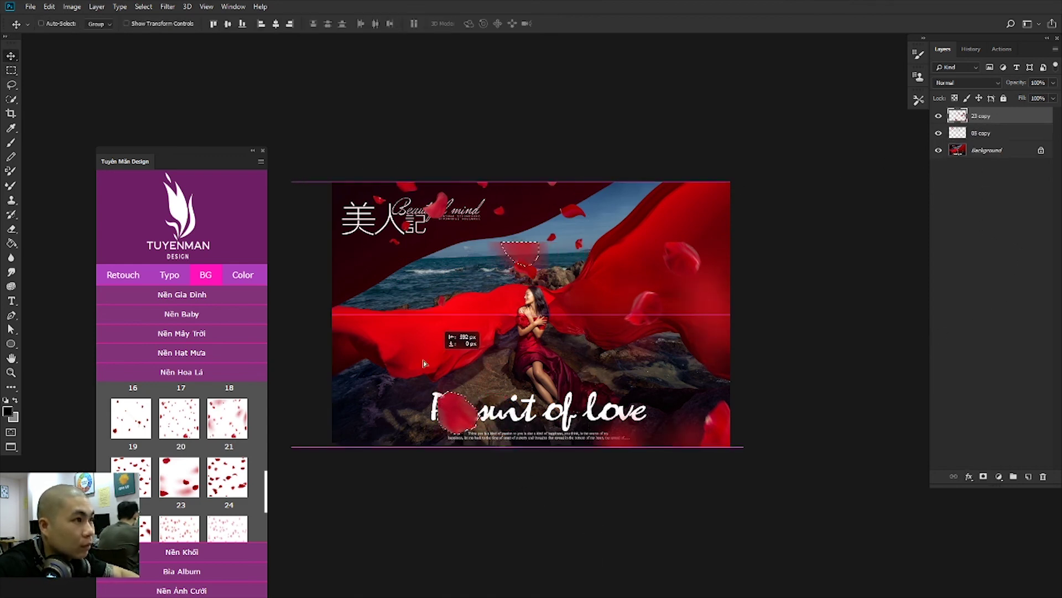
drag(504, 346, 354, 368)
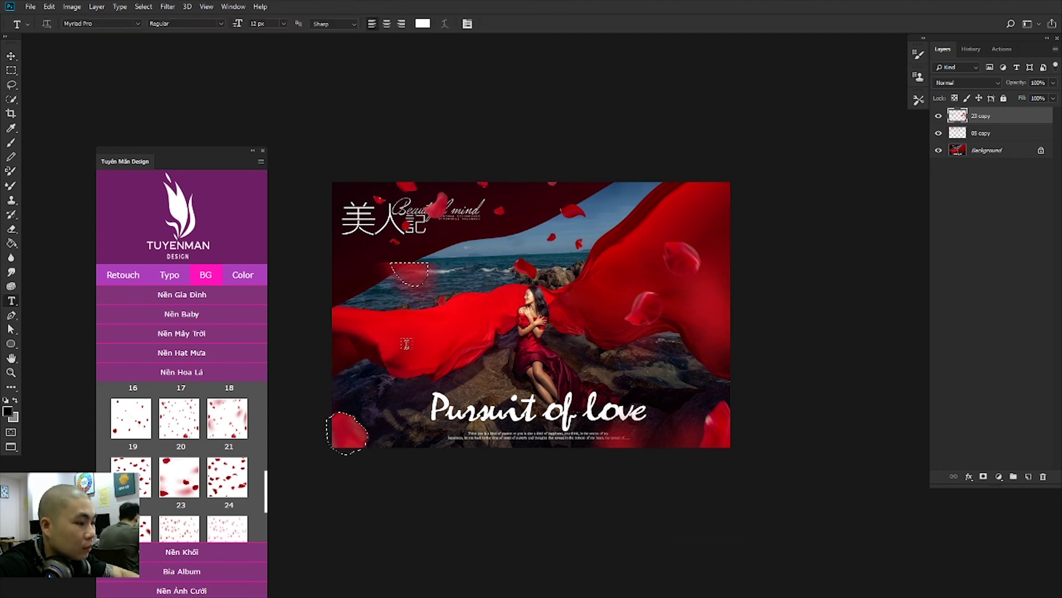
key(ctrl+d)
Step: Select the 05 copy petal layer and flatten all layers into the Background
key(e)
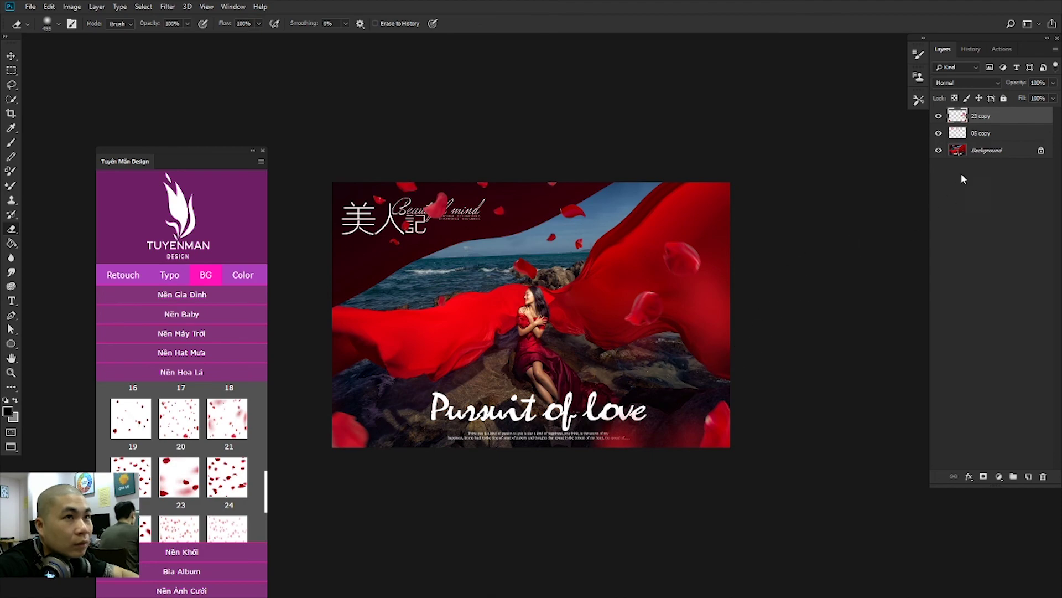
click(978, 136)
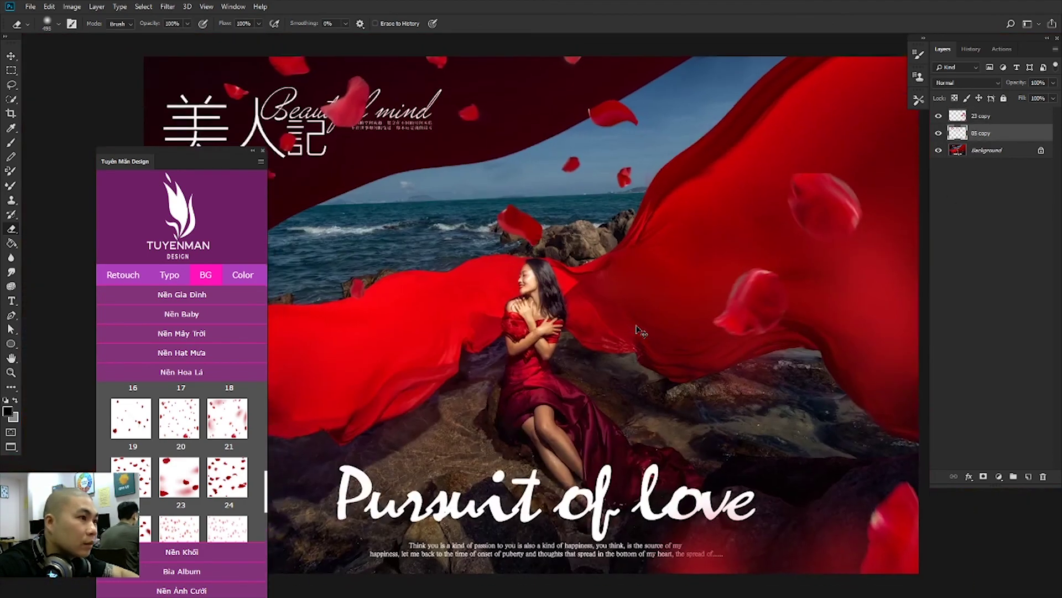
key(ctrl+shift+e)
scroll(637, 331, down, 1)
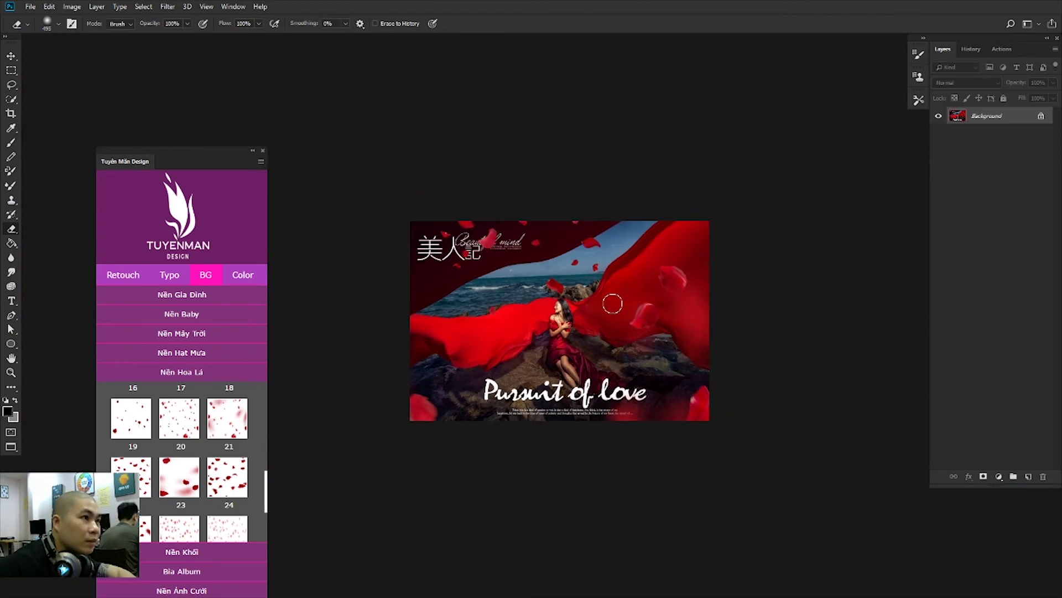
scroll(586, 304, up, 3)
scroll(663, 360, down, 2)
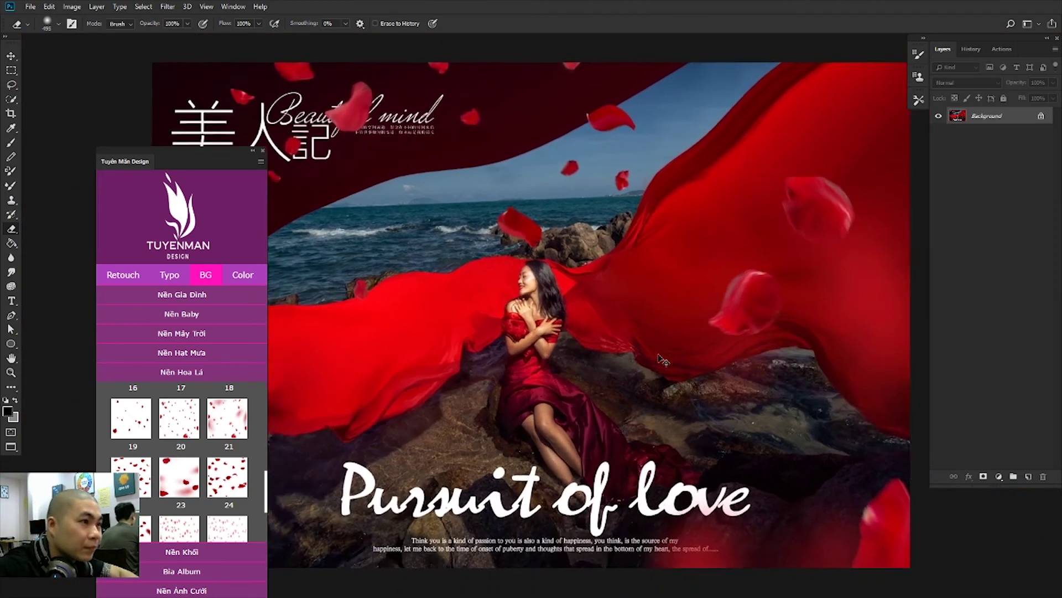
scroll(658, 355, down, 1)
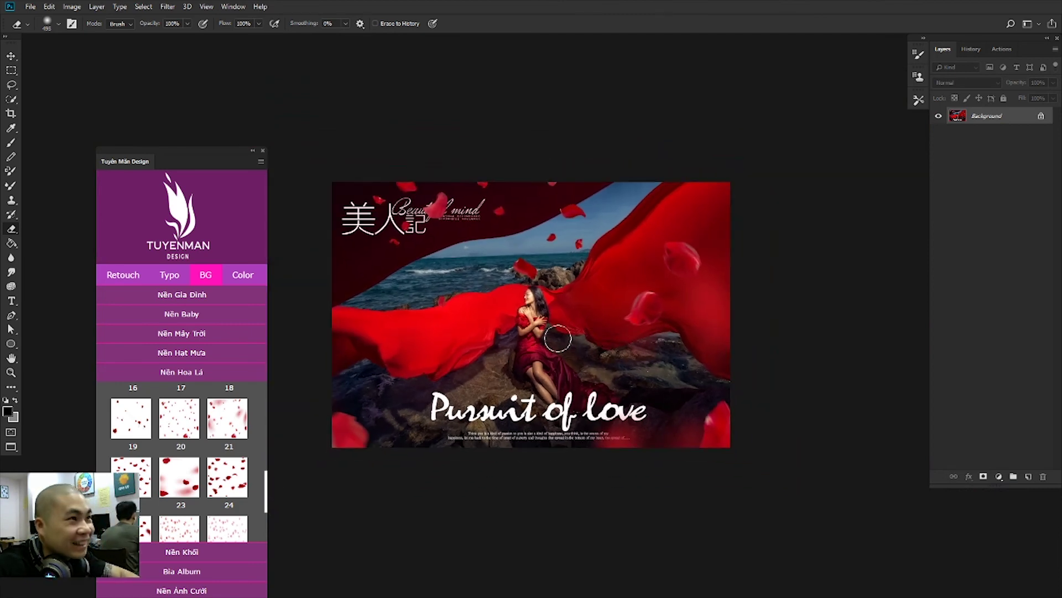
scroll(556, 338, up, 1)
scroll(603, 349, up, 1)
scroll(603, 350, down, 1)
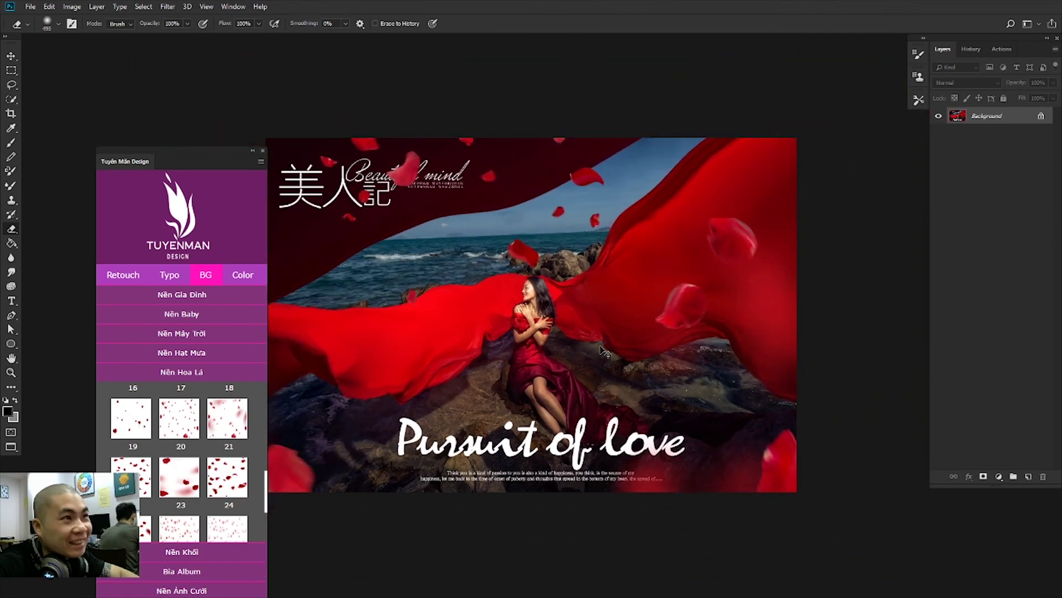
scroll(605, 349, down, 1)
scroll(581, 318, down, 1)
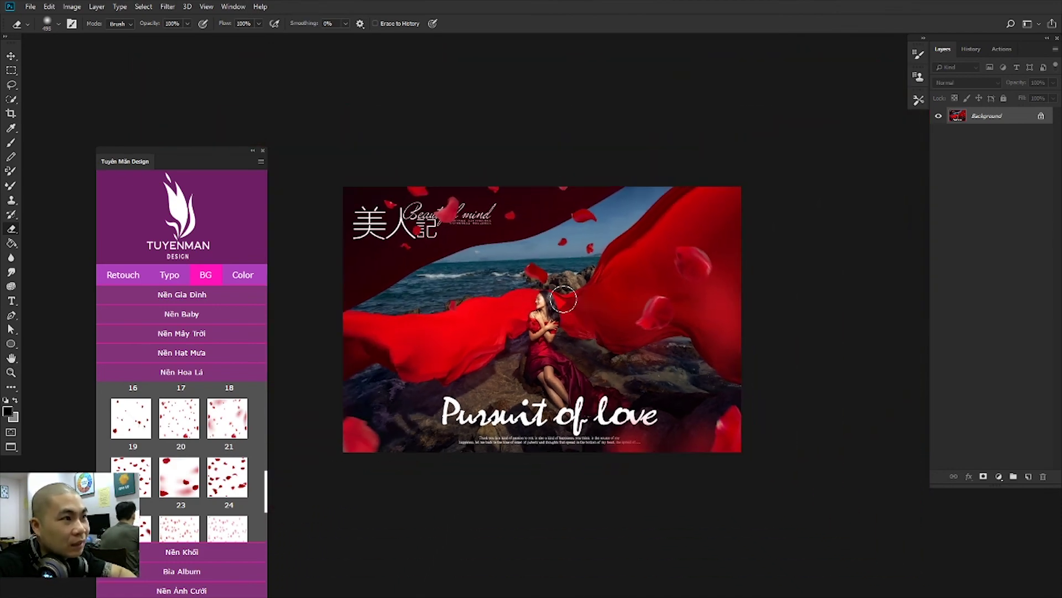
Step: Duplicate the Background and apply Shadows/Highlights with 10% shadows, faded at 100%
key(ctrl+j)
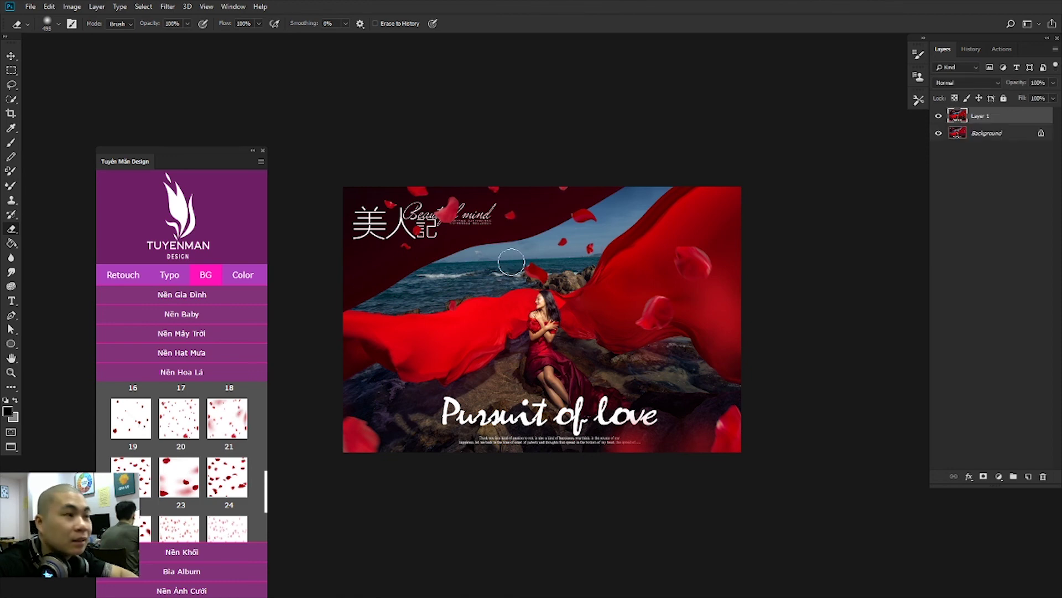
key(alt+i)
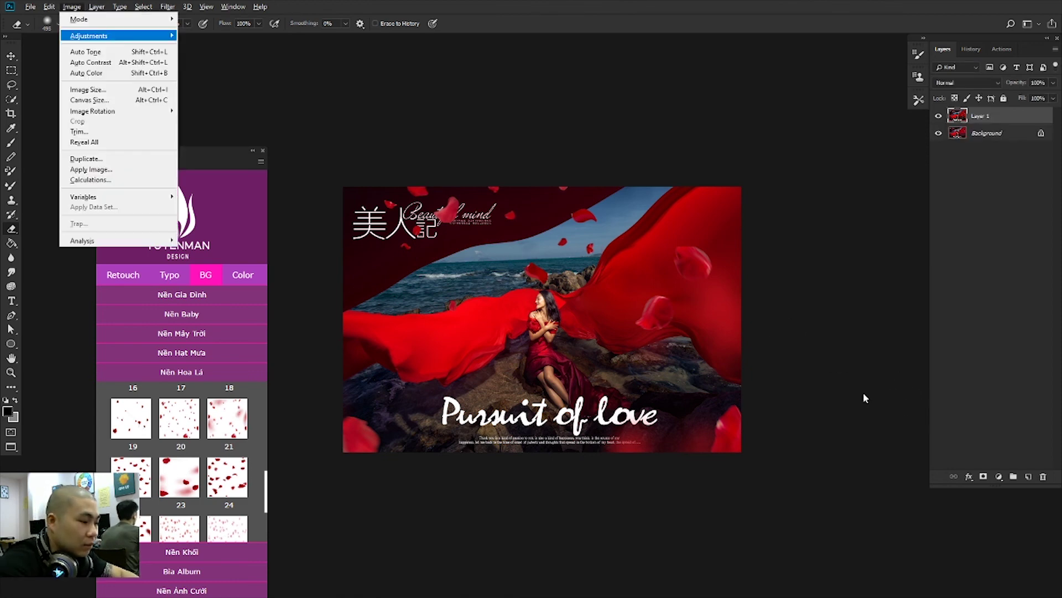
key(j)
key(w)
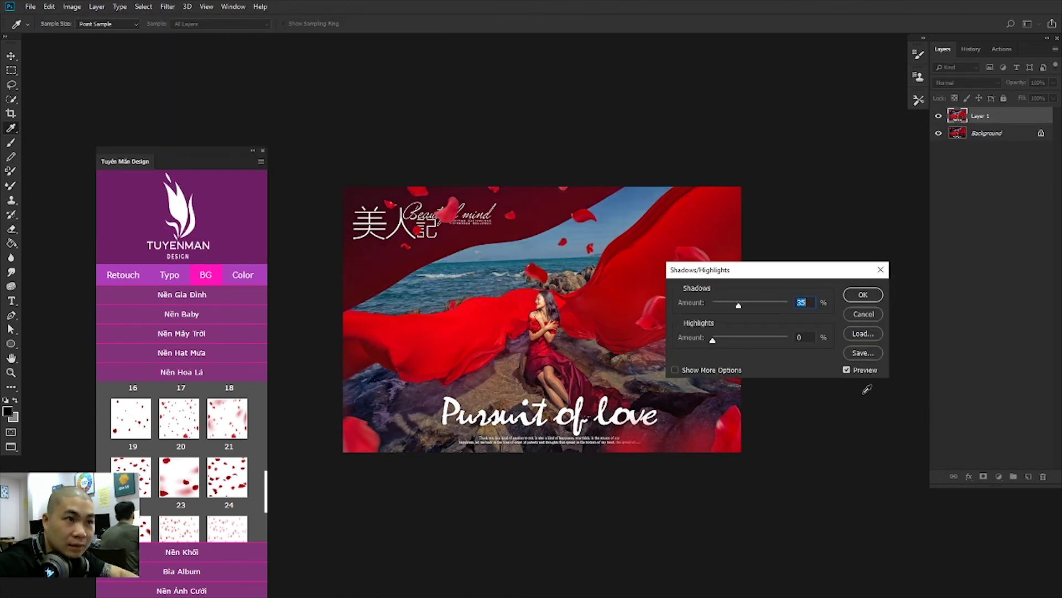
text(20)
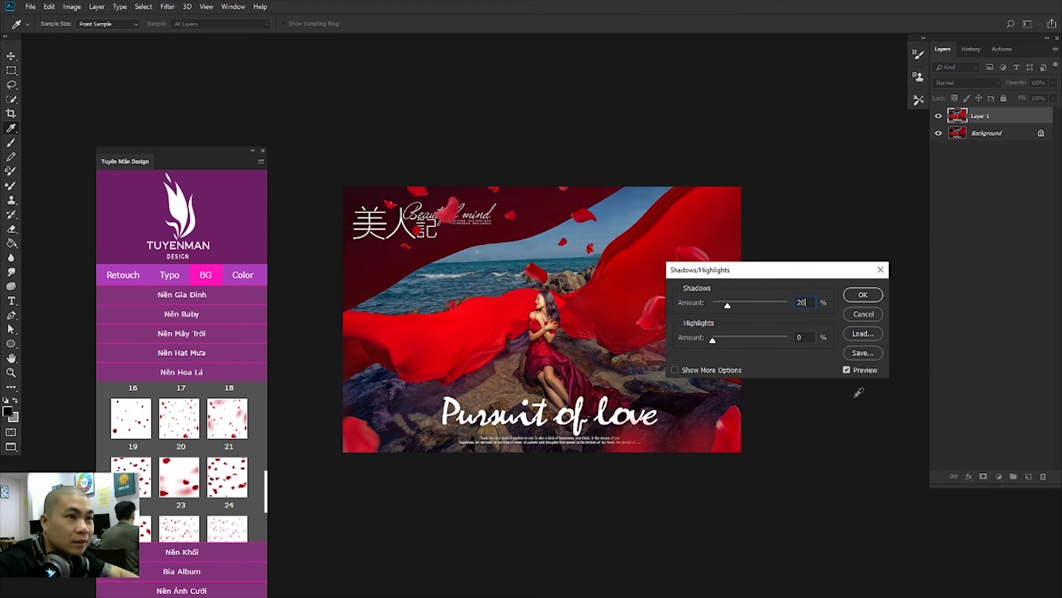
text(10)
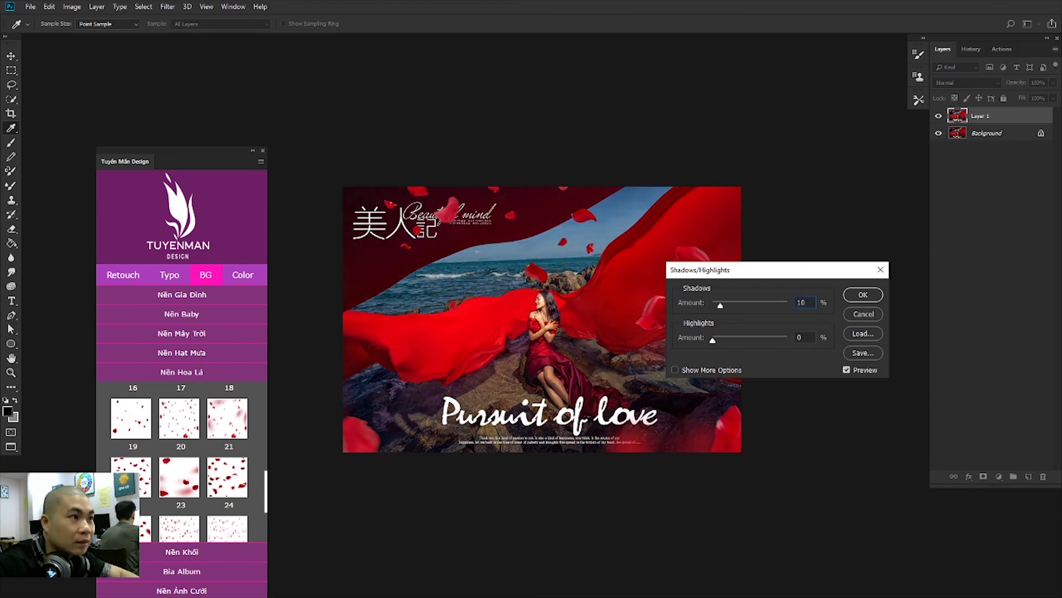
key(Return)
key(ctrl+shift+f)
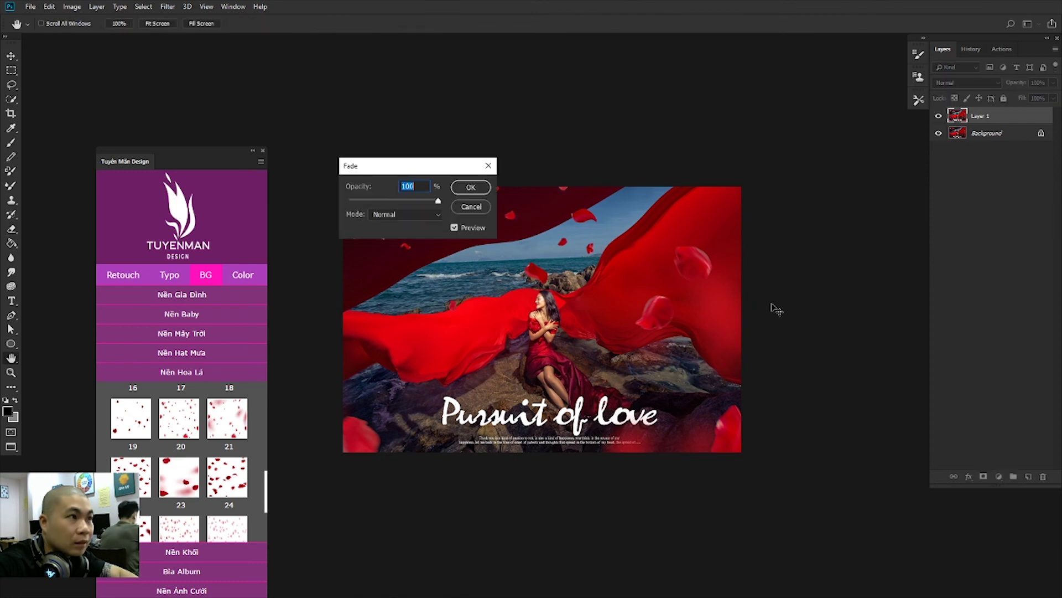
key(Return)
key(e)
Step: Fit the poster on screen, merge the adjusted layer down and show the History panel
click(517, 289)
right_click(581, 335)
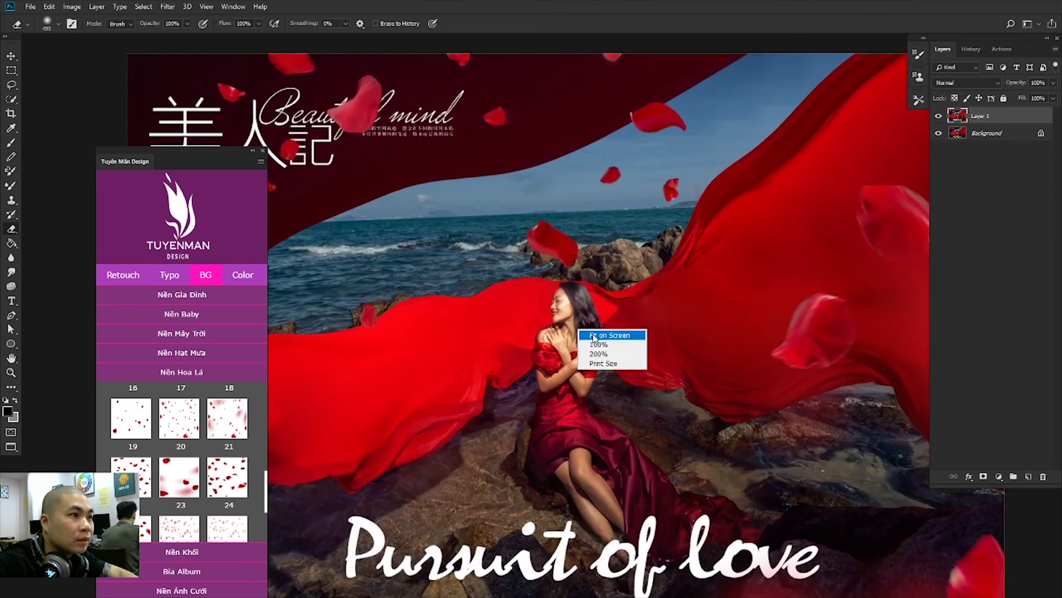
click(586, 340)
key(ctrl+e)
key(ctrl+minus)
scroll(605, 334, down, 1)
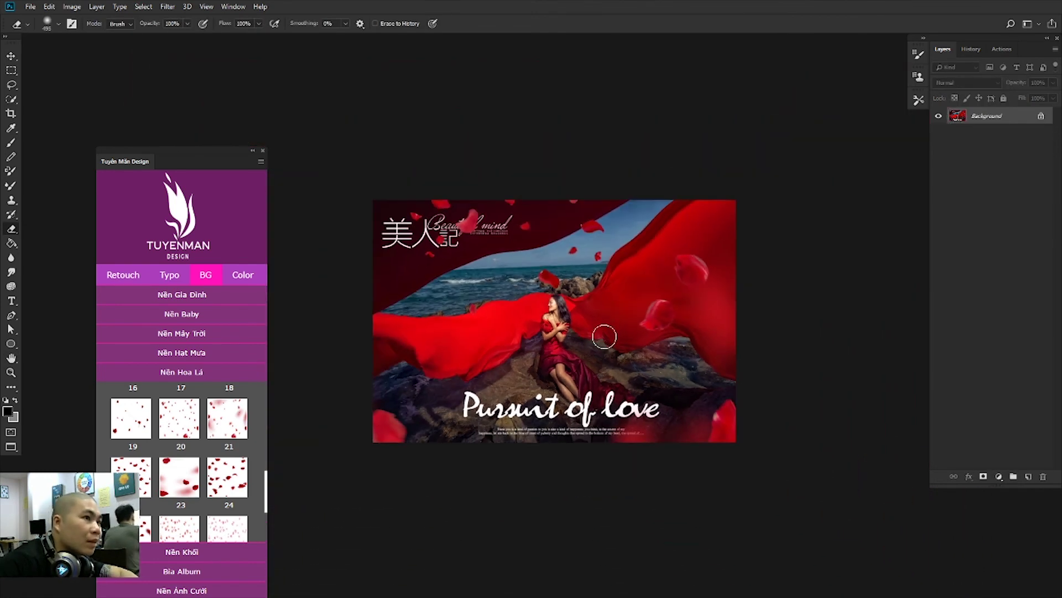
scroll(596, 332, up, 1)
scroll(451, 315, up, 1)
scroll(450, 315, down, 2)
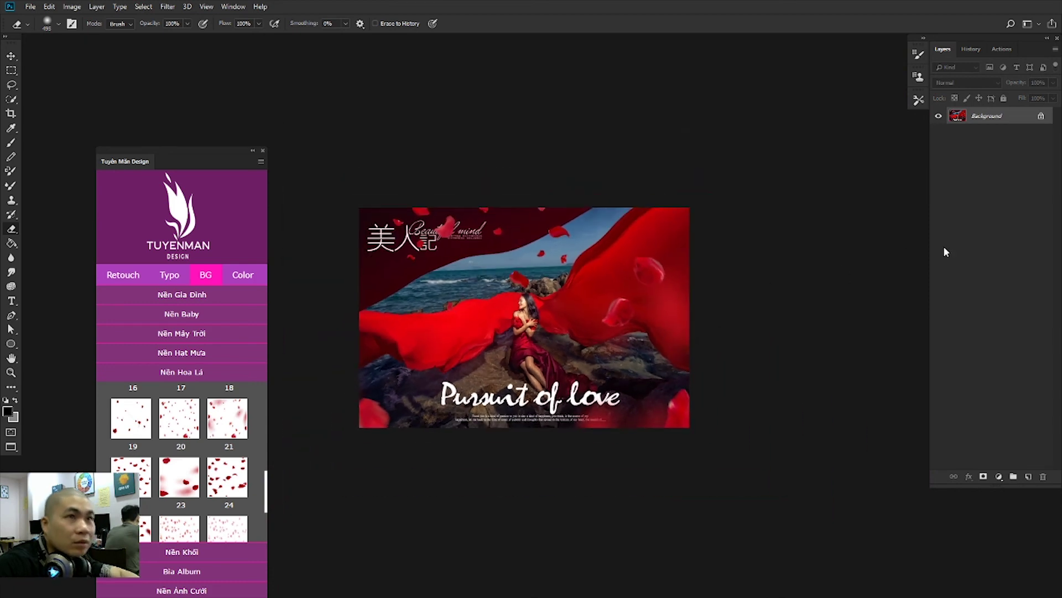
click(972, 49)
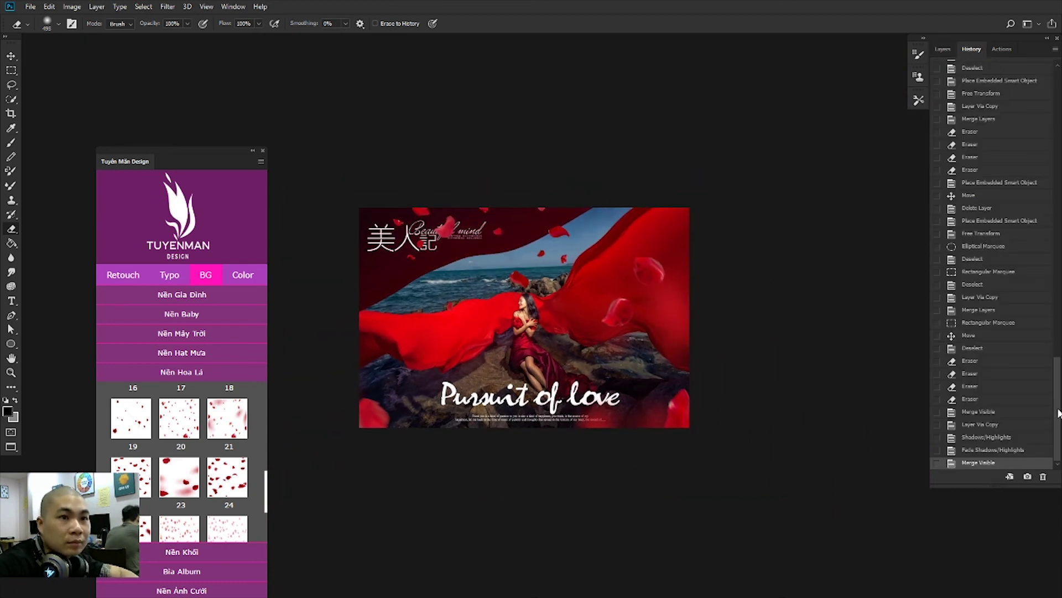
Step: Toggle between the original photo snapshot in History and the finished poster
drag(1058, 412, 1034, 64)
click(1019, 73)
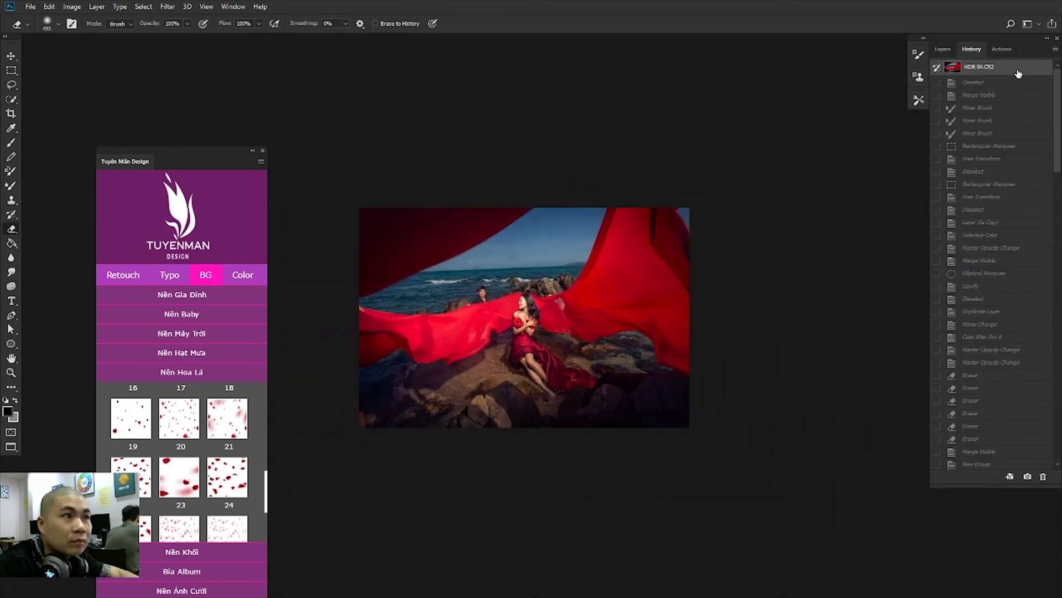
key(ctrl+z)
key(ctrl+z)
key(ctrl+z)
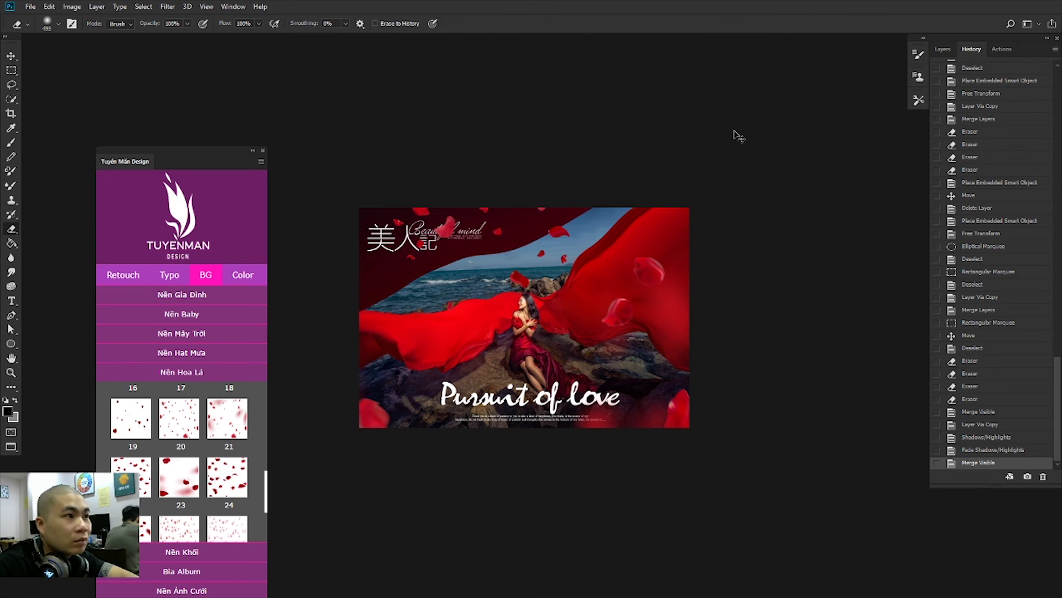
Step: Reopen HDR 04.CR2 and bring it from Camera Raw into Photoshop as a new document
key(ctrl+o)
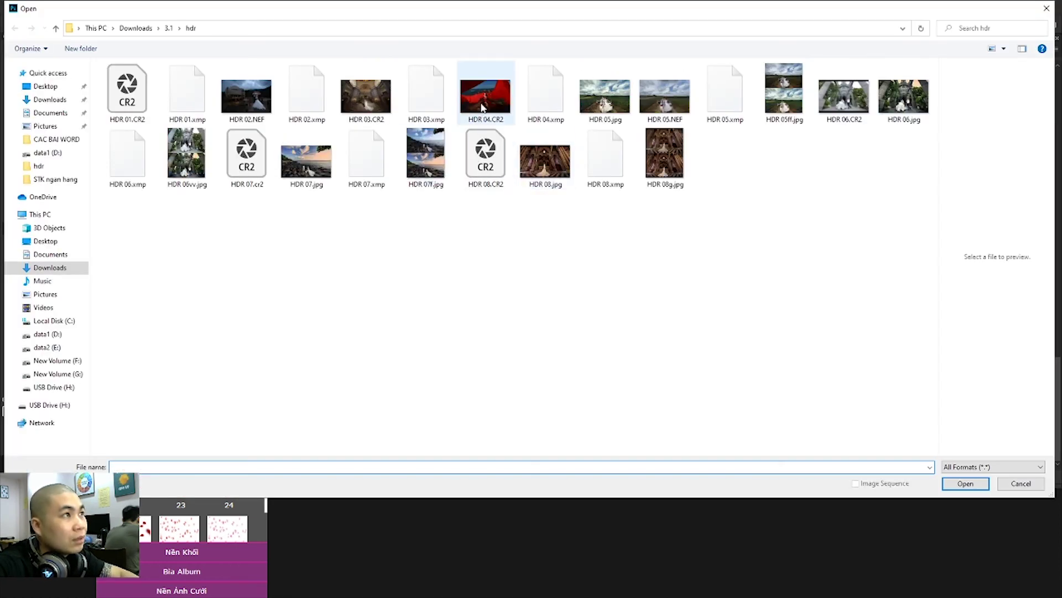
click(484, 102)
double_click(484, 103)
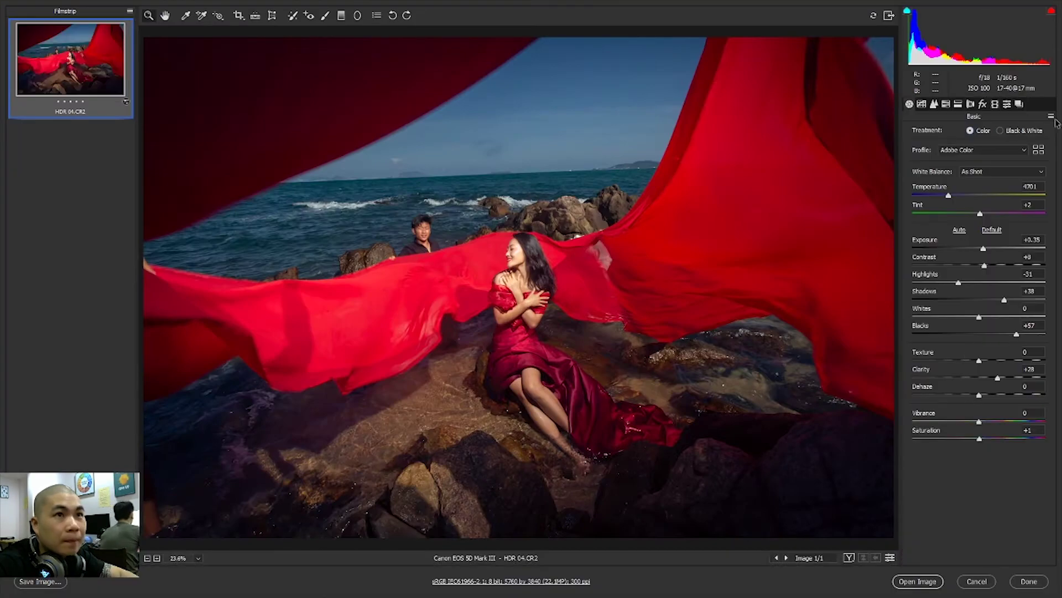
click(1051, 117)
click(974, 140)
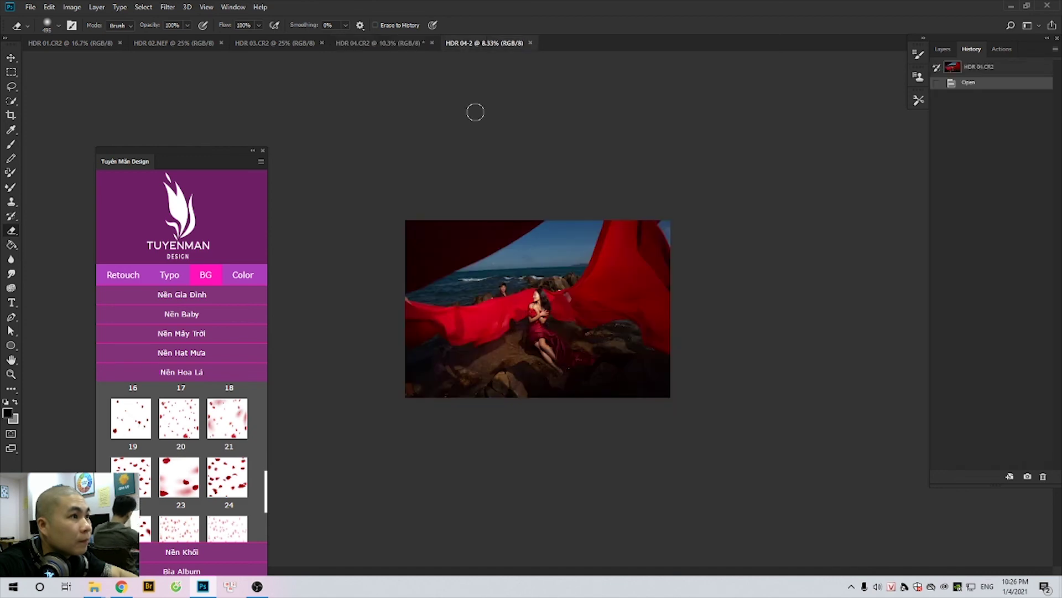
Step: Extend the canvas downward and paste the finished poster below the original photo
key(c)
drag(548, 397, 569, 490)
key(Return)
key(ctrl+v)
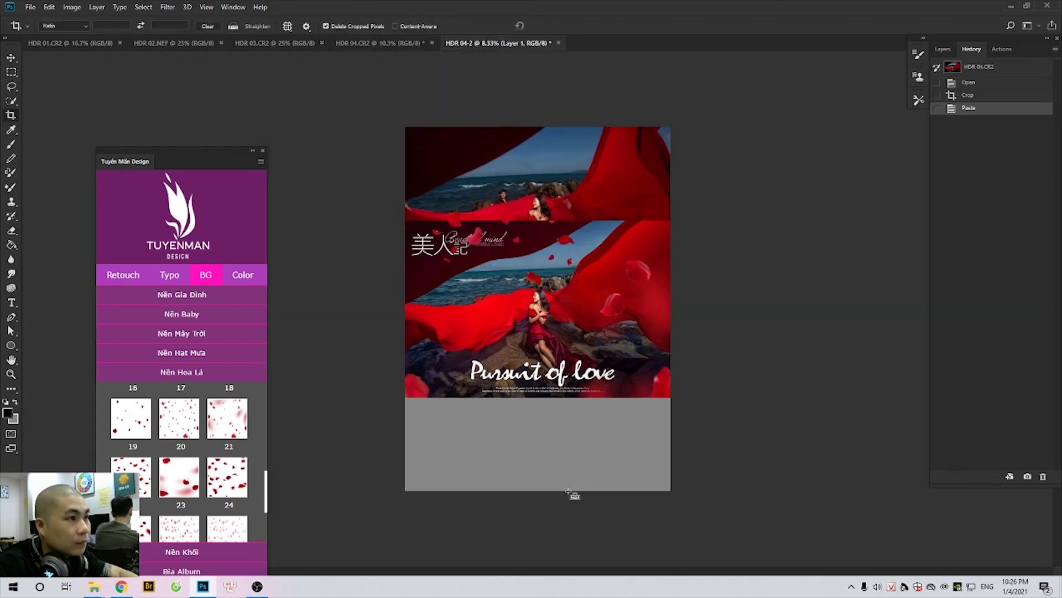
key(ctrl+t)
drag(573, 337, 578, 426)
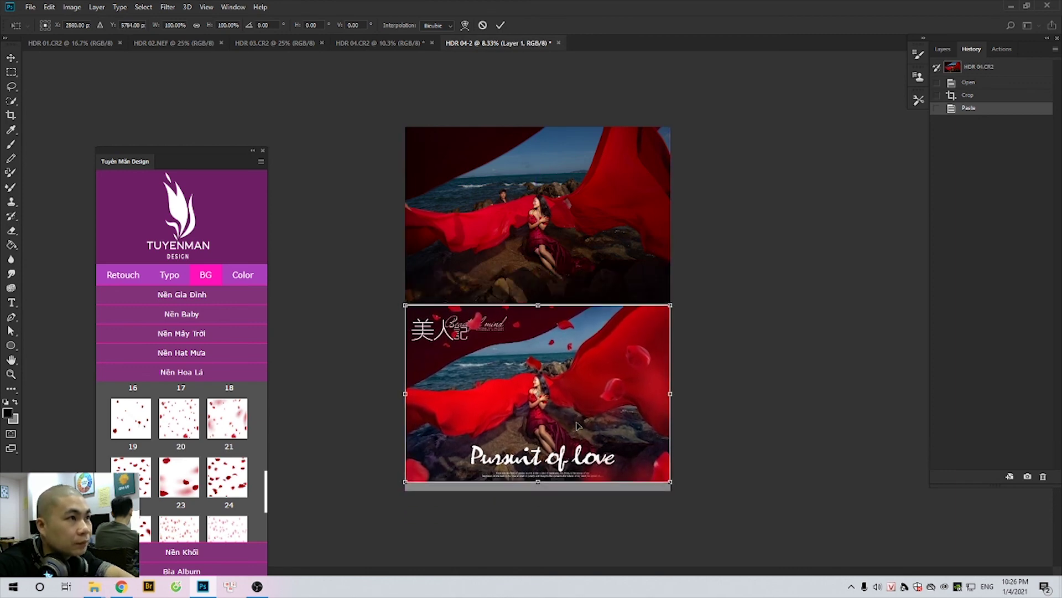
key(Return)
key(c)
Step: Stretch the bottom strip to fill the gap, flatten all layers and start Save As
key(m)
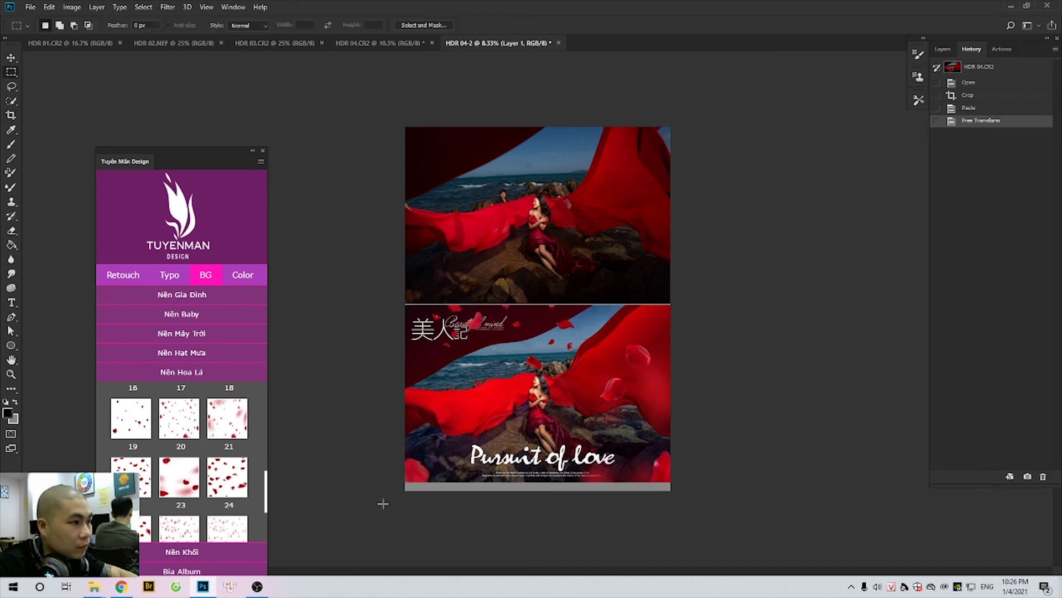
drag(380, 503, 809, 449)
key(ctrl+t)
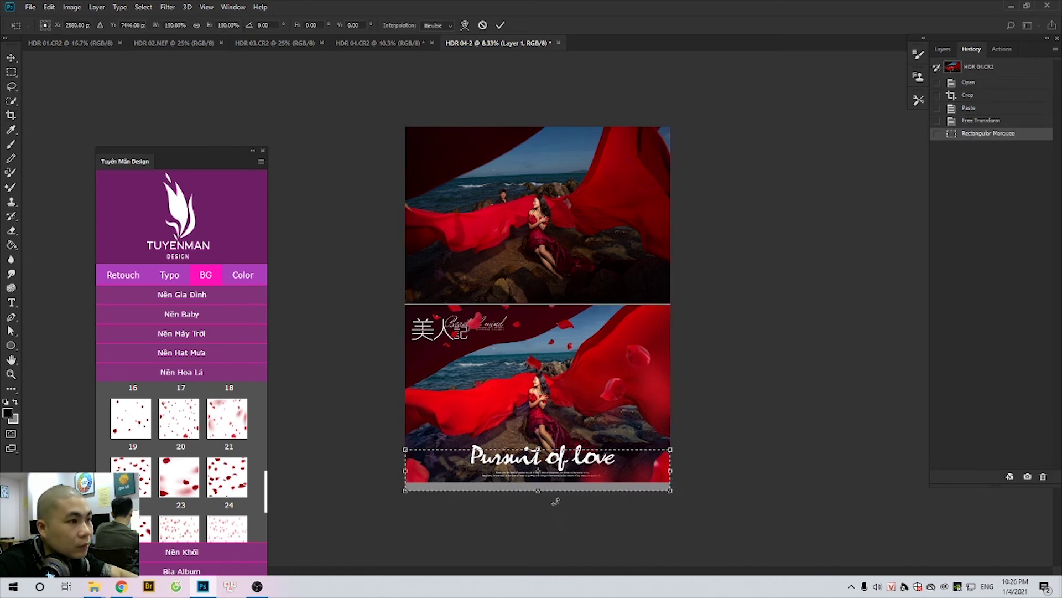
drag(538, 491, 540, 499)
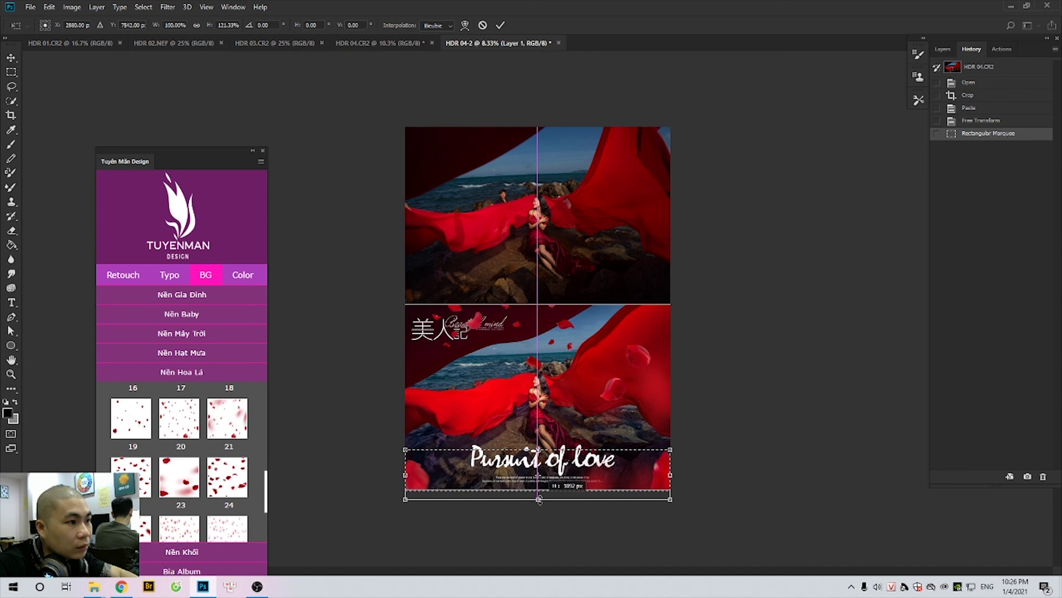
key(Return)
key(ctrl+d)
key(ctrl+shift+e)
scroll(526, 398, up, 5)
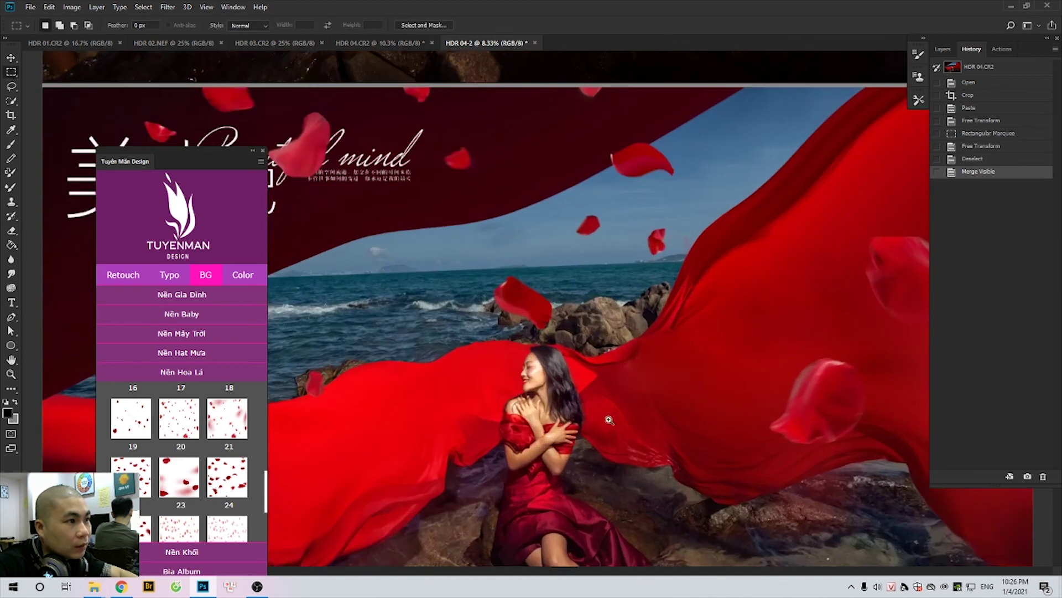
scroll(626, 388, down, 6)
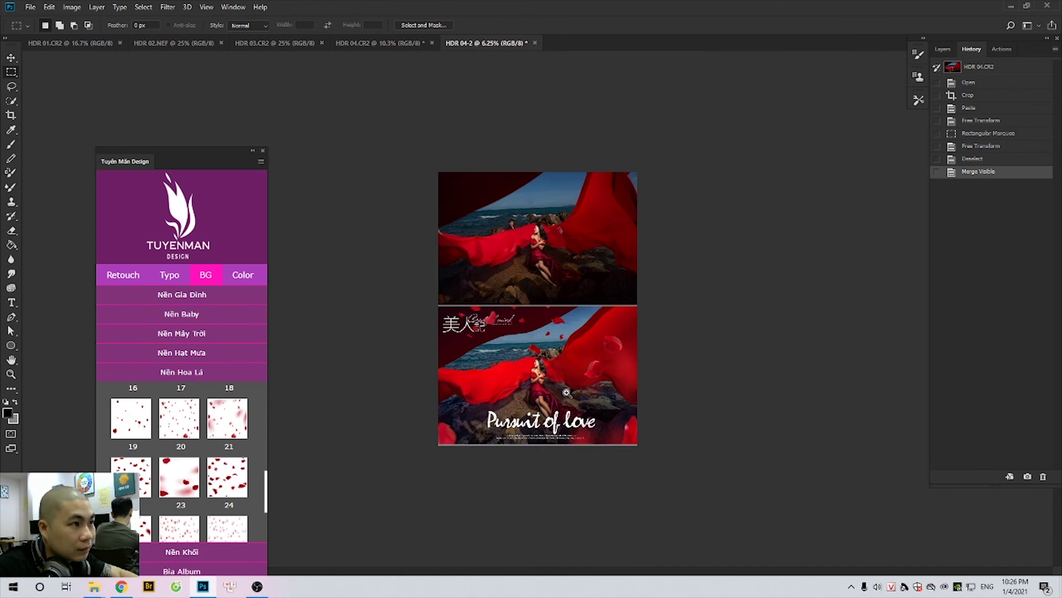
key(ctrl+shift+s)
Step: Save the comparison as HDR 04.jpg with default JPEG quality and close it
key(Return)
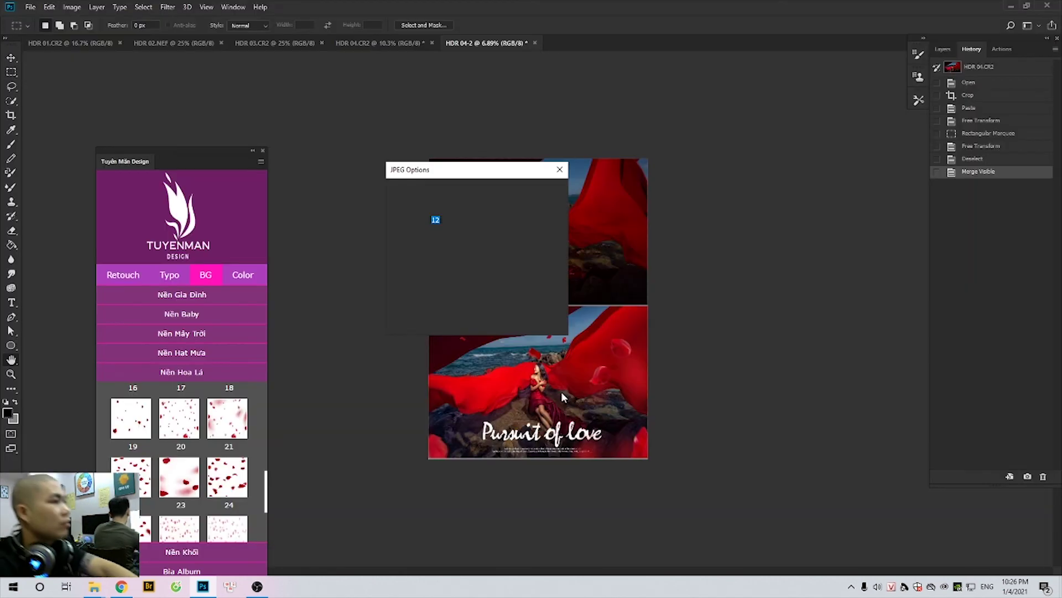
key(Return)
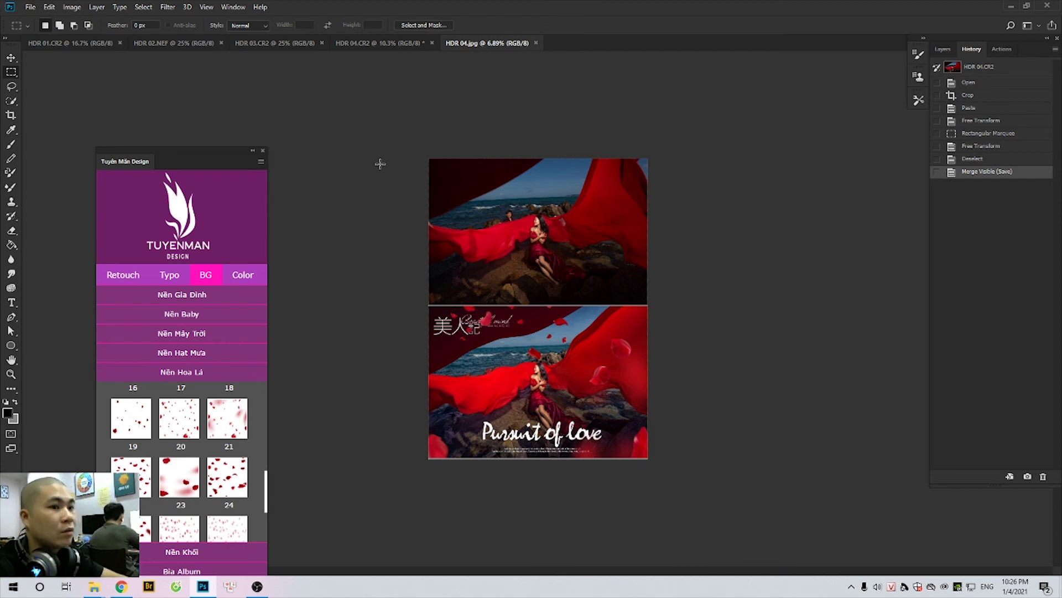
key(ctrl+w)
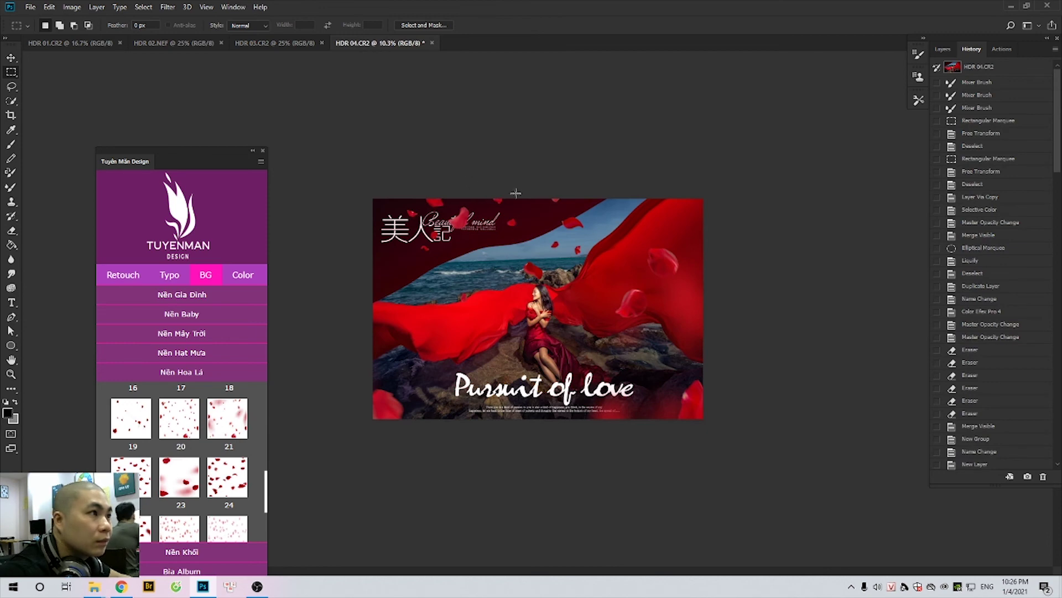
Step: Save the finished poster under the new name HDR 04gg.jpg
key(ctrl+shift+s)
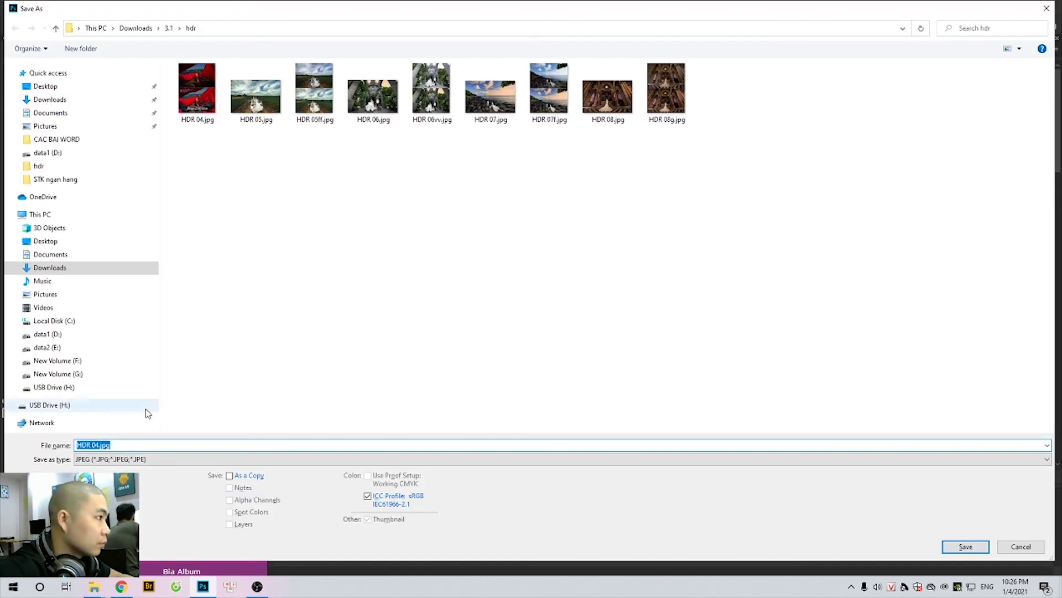
click(93, 445)
text(gg)
key(Return)
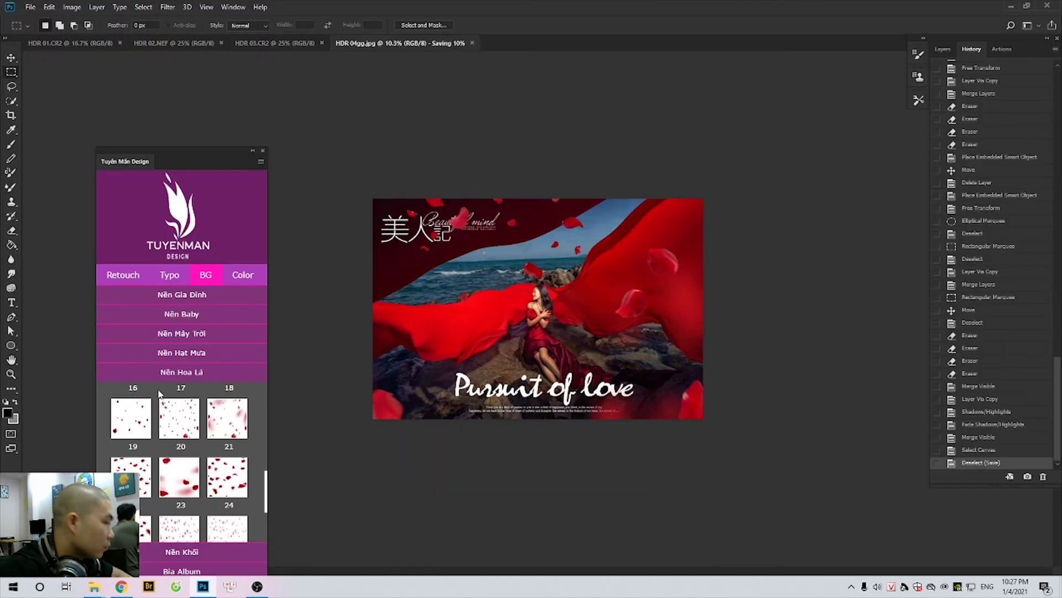